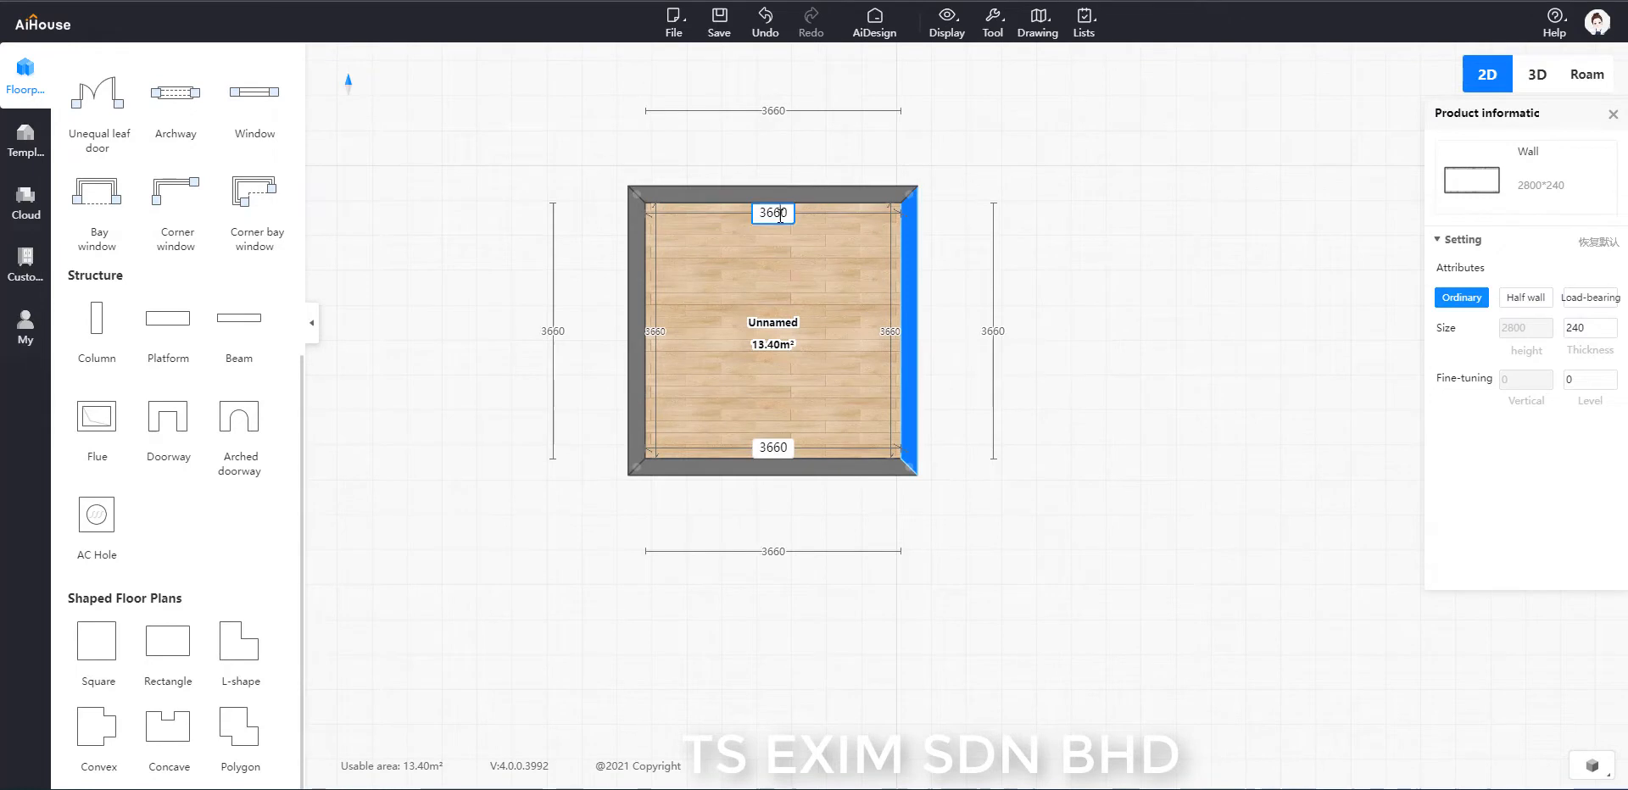
Resize the square room to 8000 mm wide and 10000 mm long.
text(8000)
key(Return)
click(823, 467)
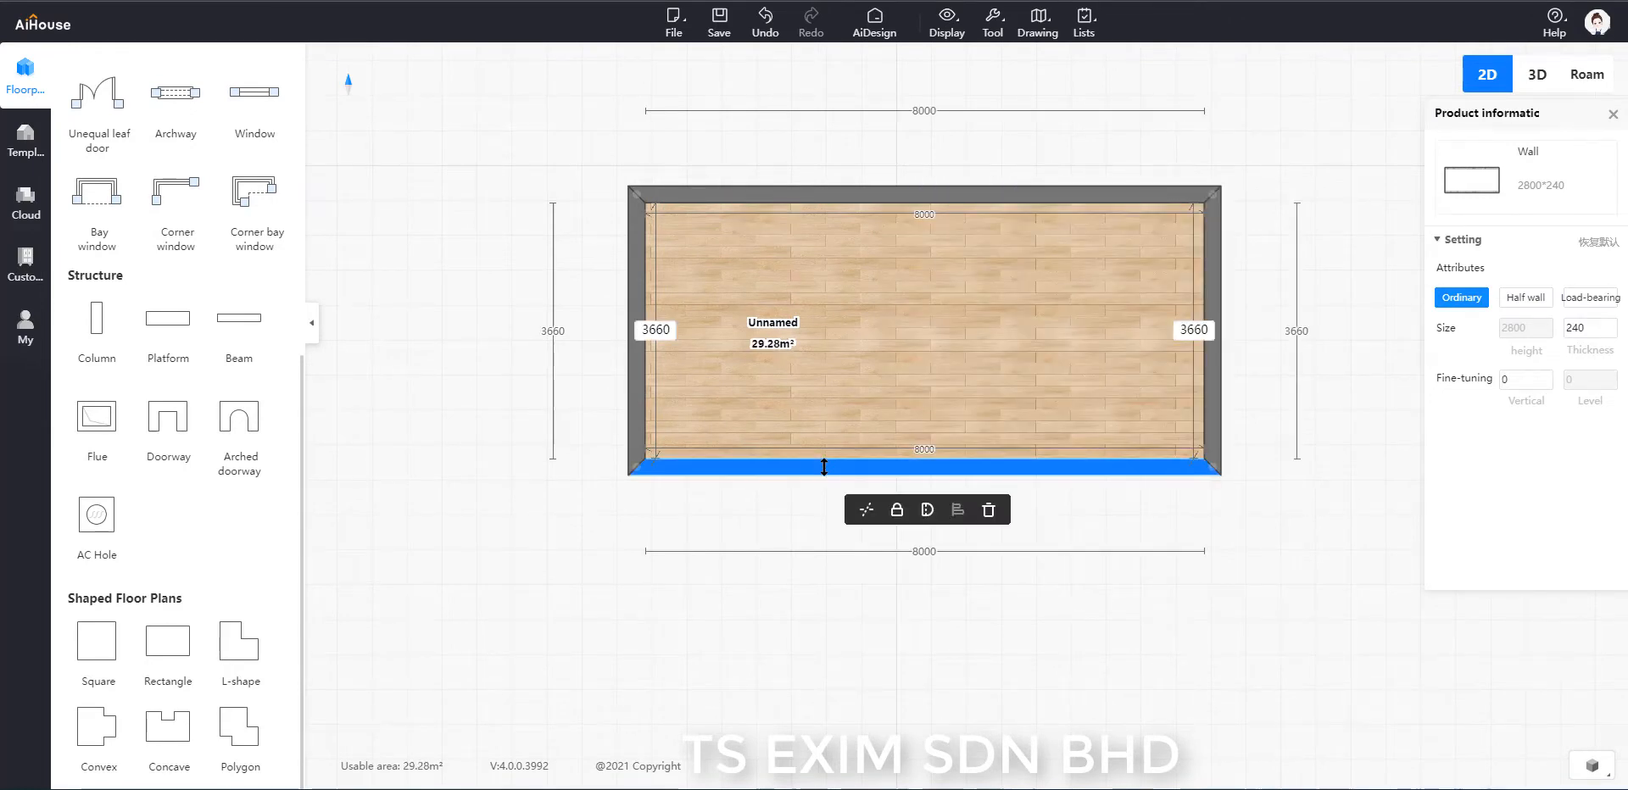
click(674, 330)
text(10000)
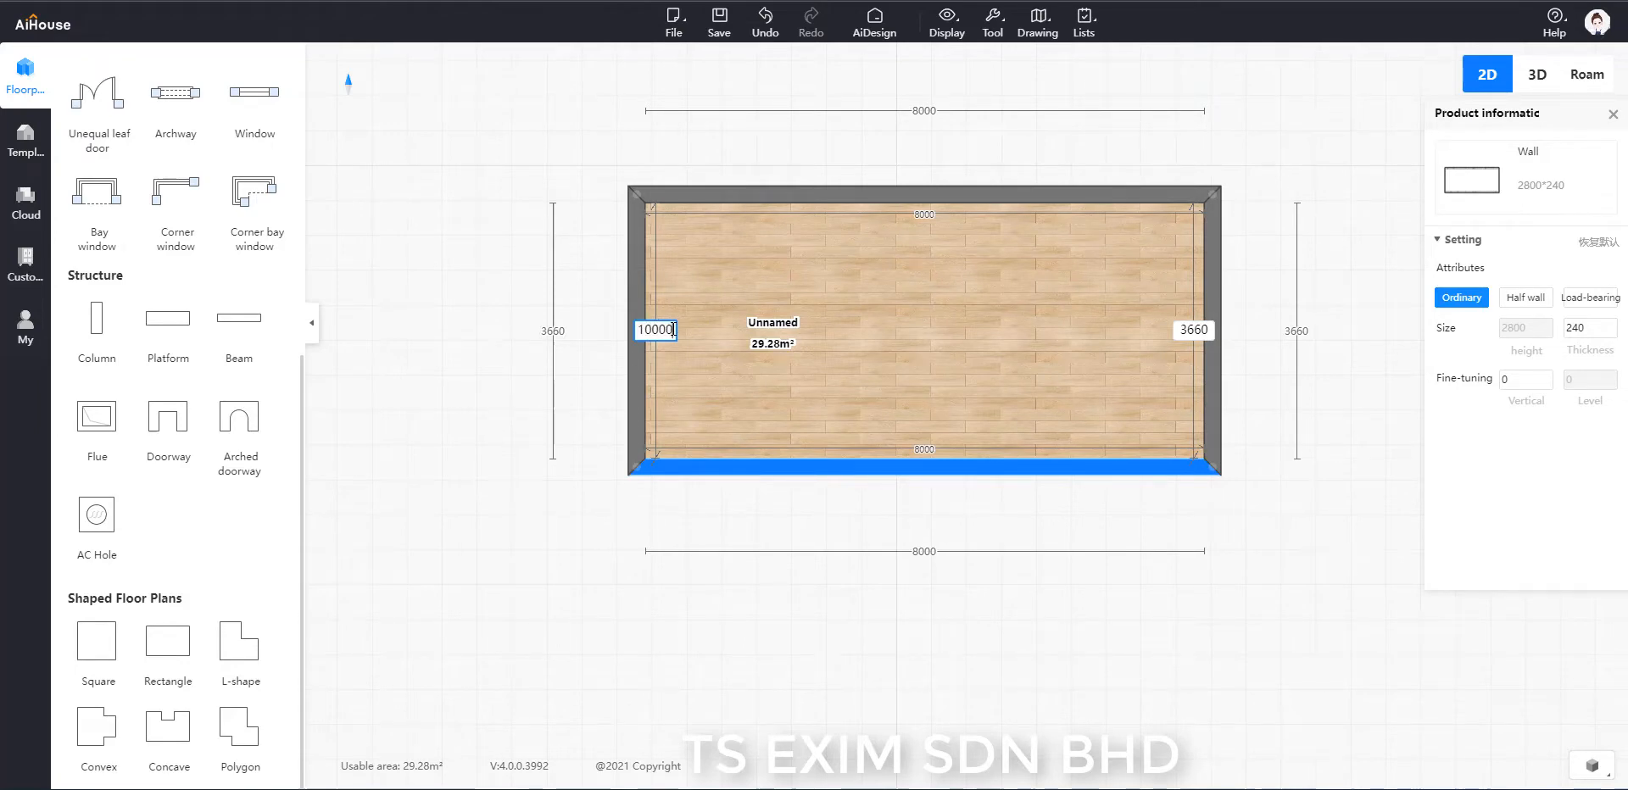
key(Return)
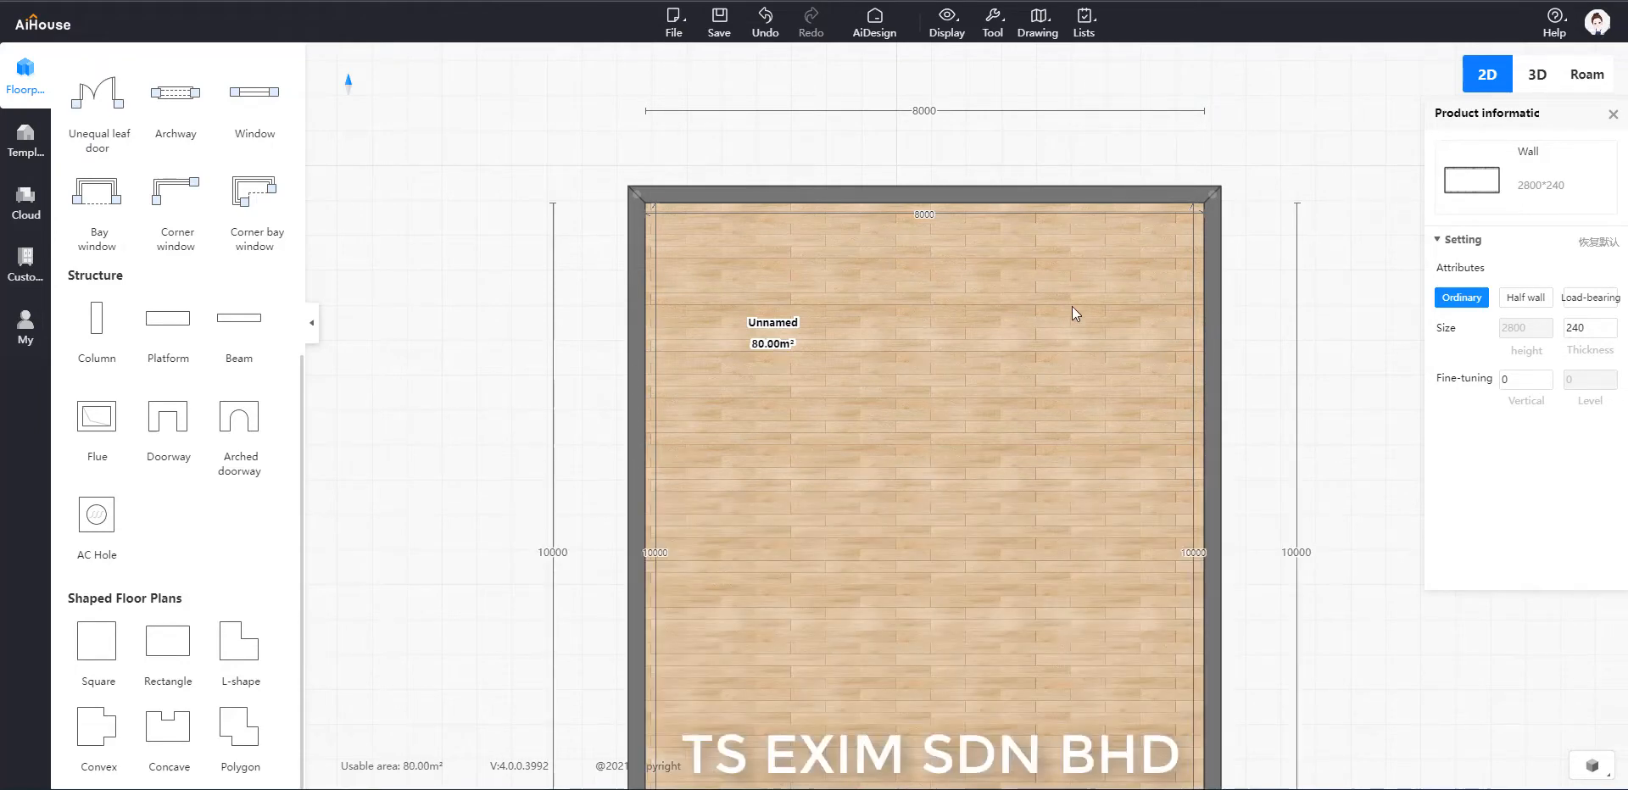
scroll(1216, 327, down, 3)
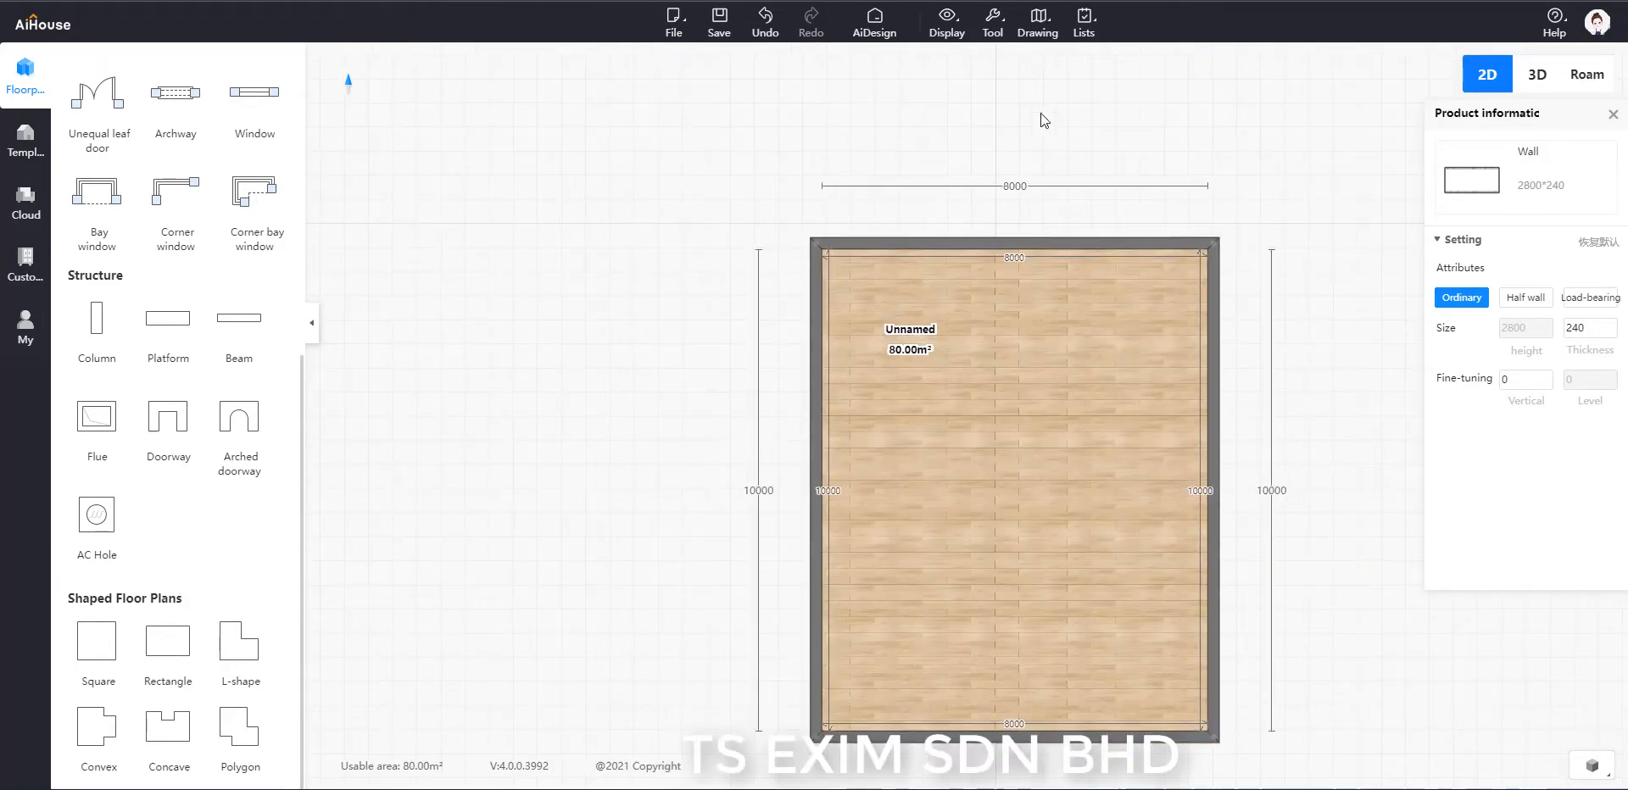
Change the current storey height in the wall settings and close the settings.
click(998, 41)
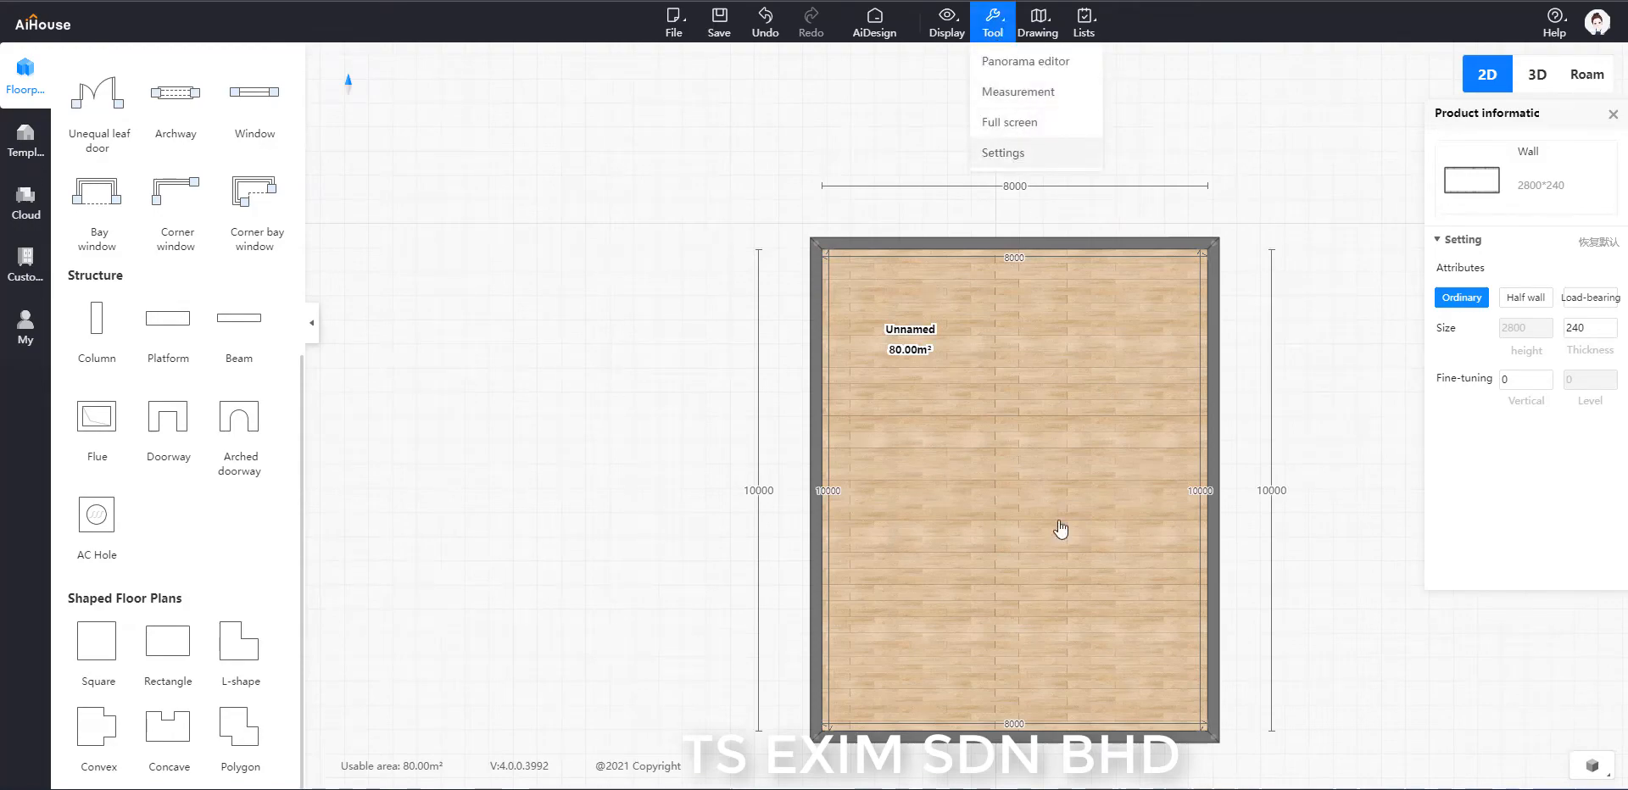
click(1003, 153)
drag(1046, 330, 1003, 328)
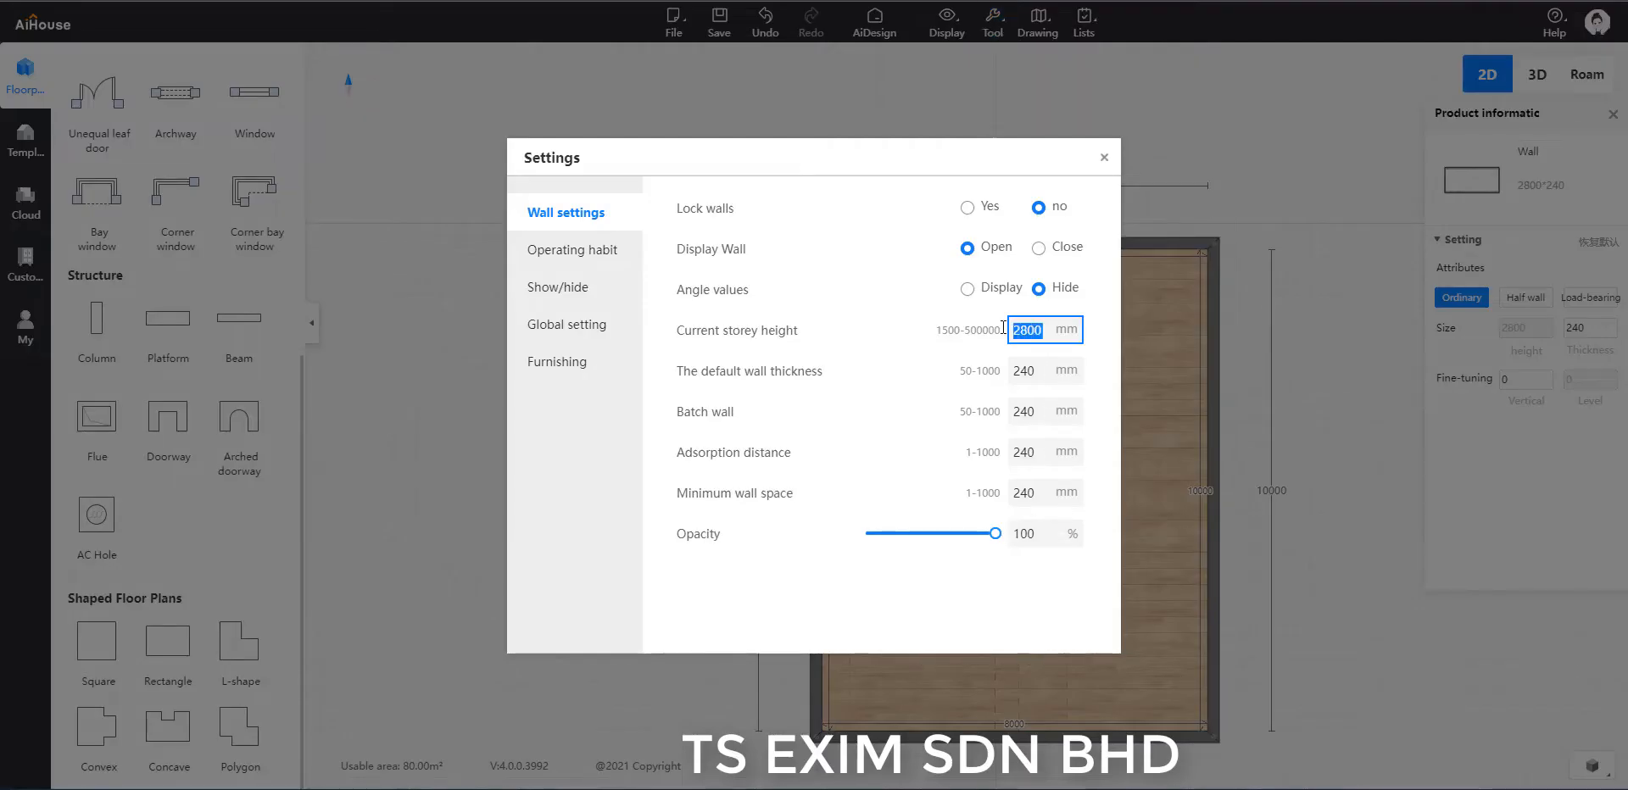
key(Return)
click(1104, 158)
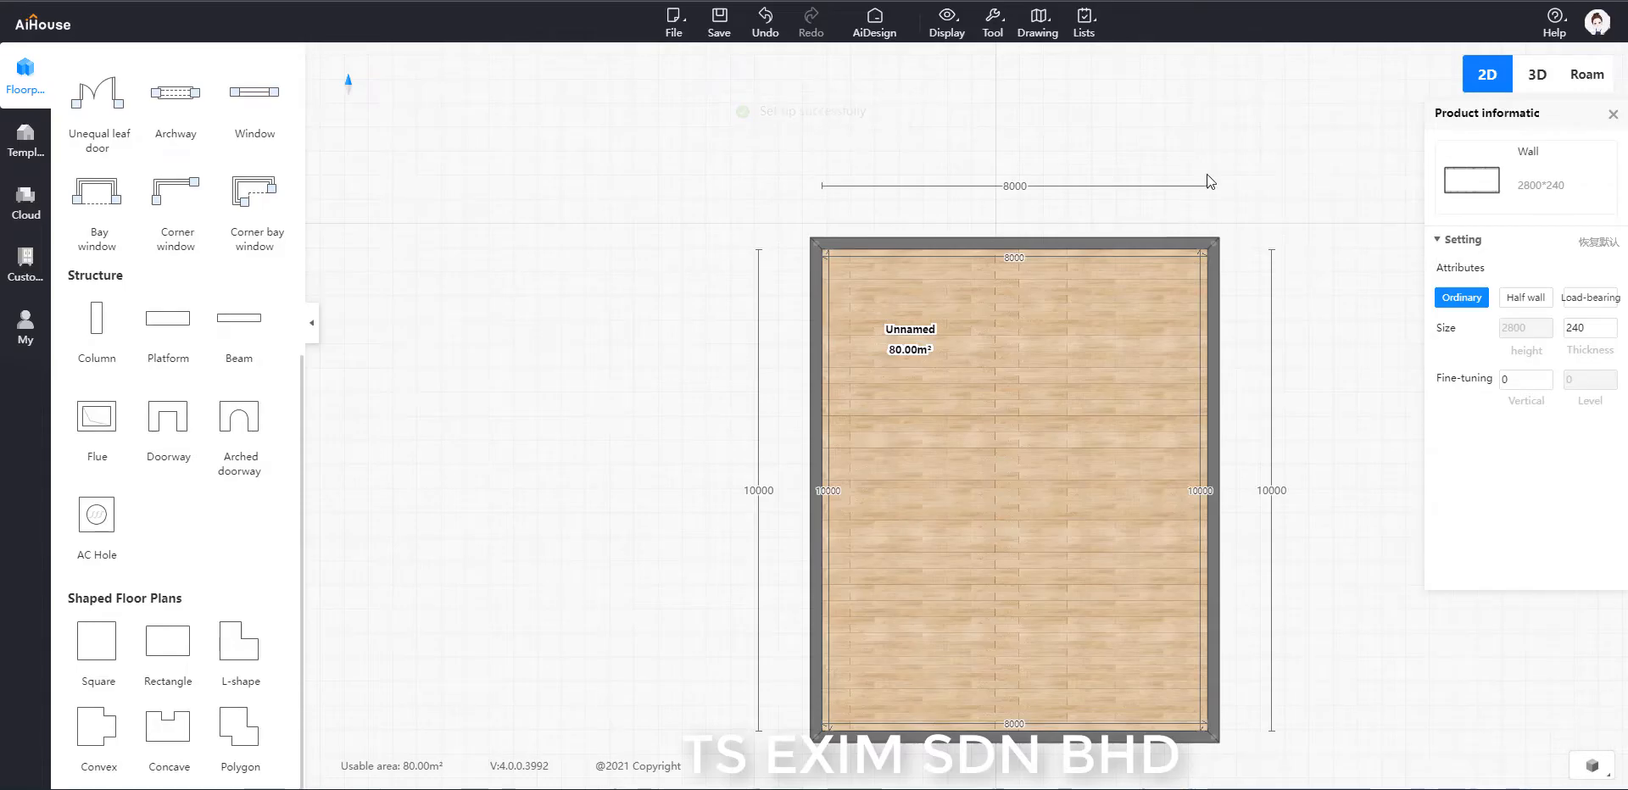
click(1101, 126)
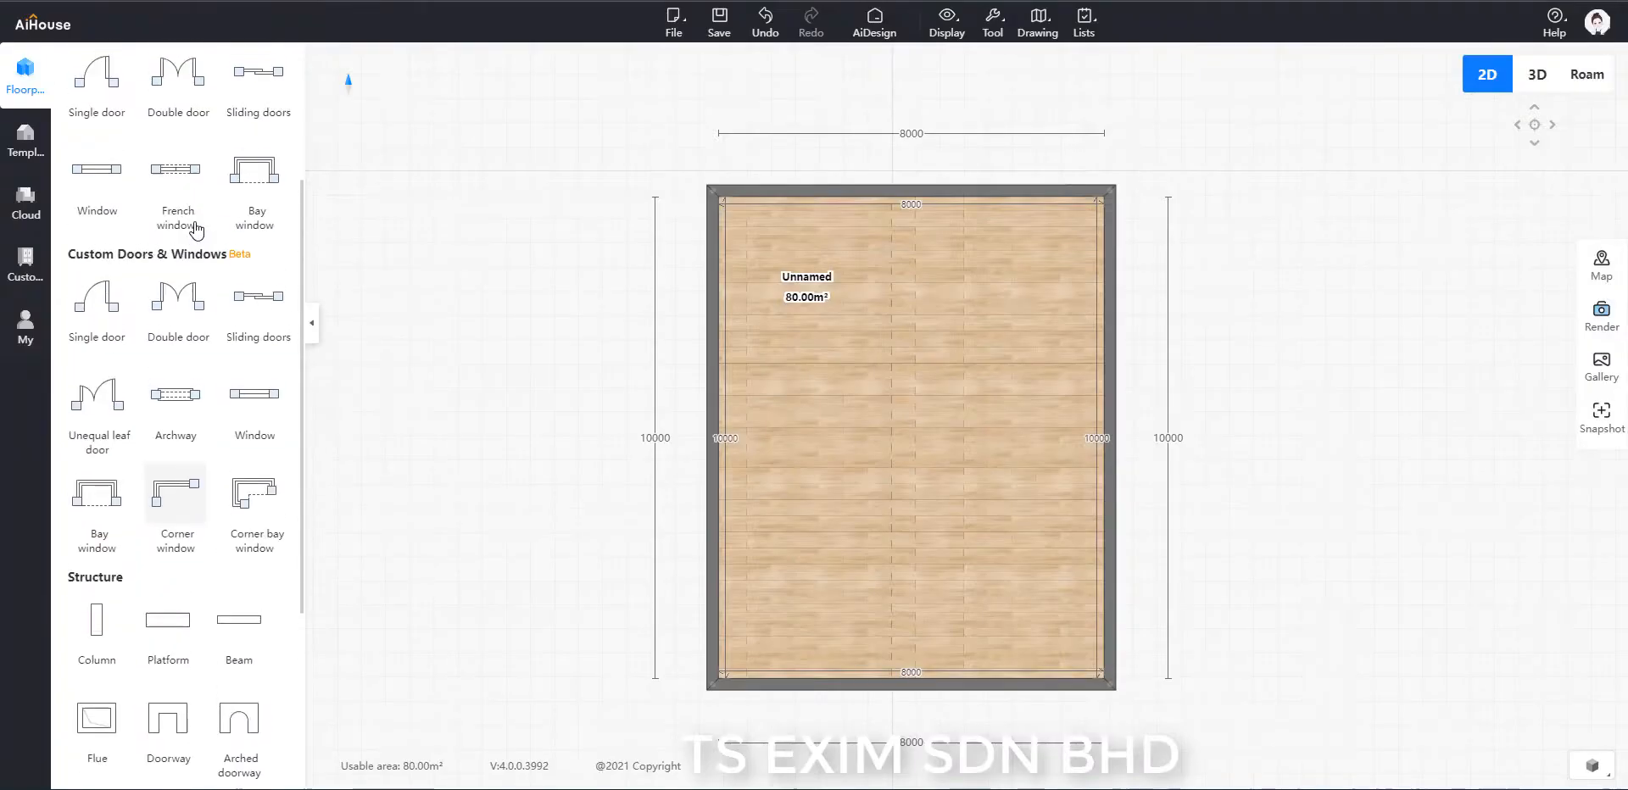
Enter the free modeling mode from the floor plan.
scroll(301, 252, up, 3)
click(259, 190)
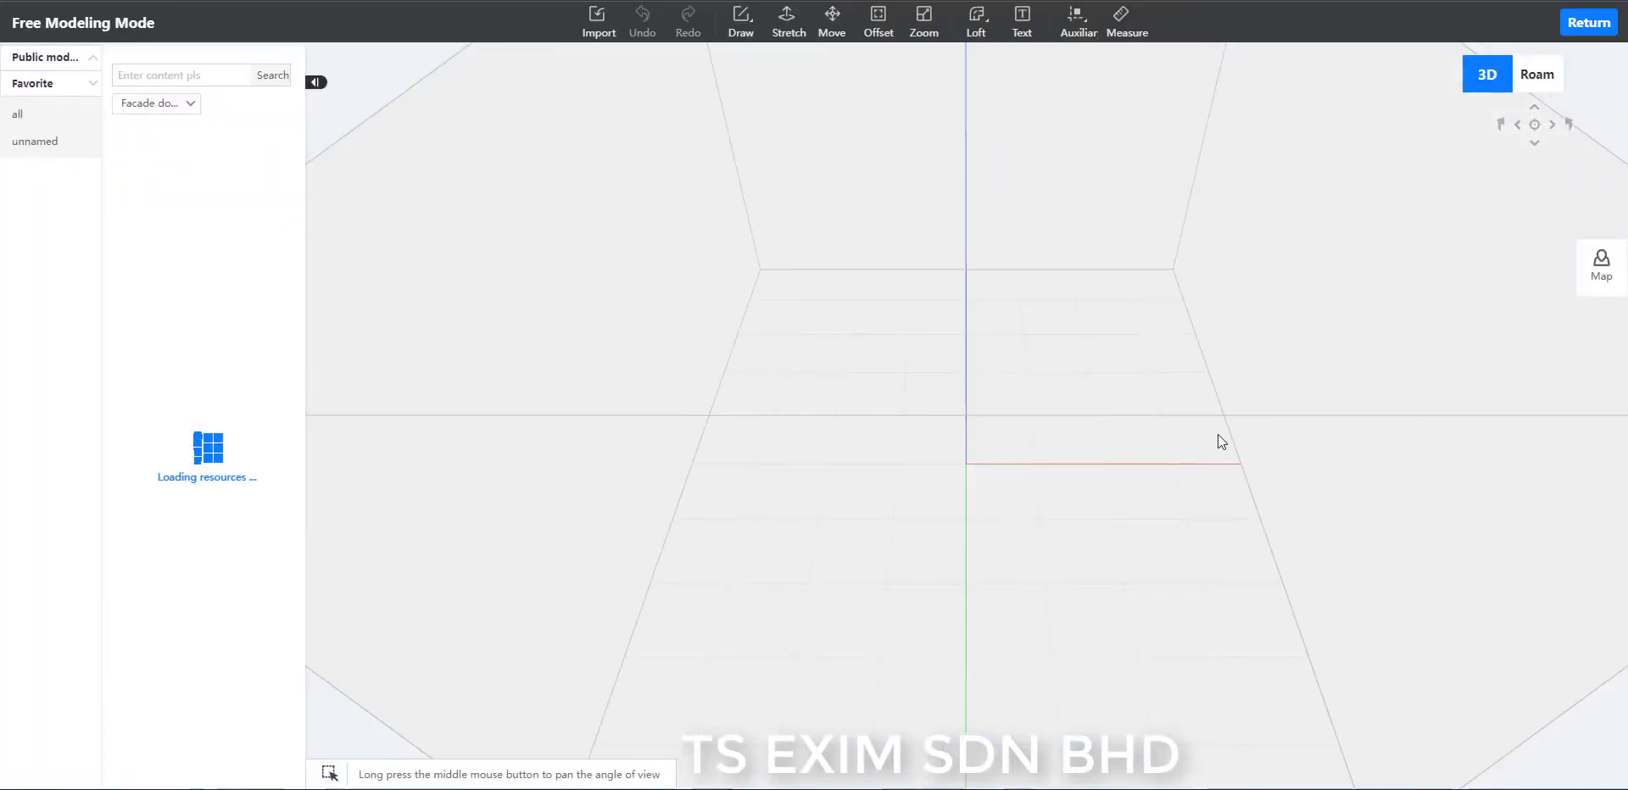
scroll(1277, 527, up, 5)
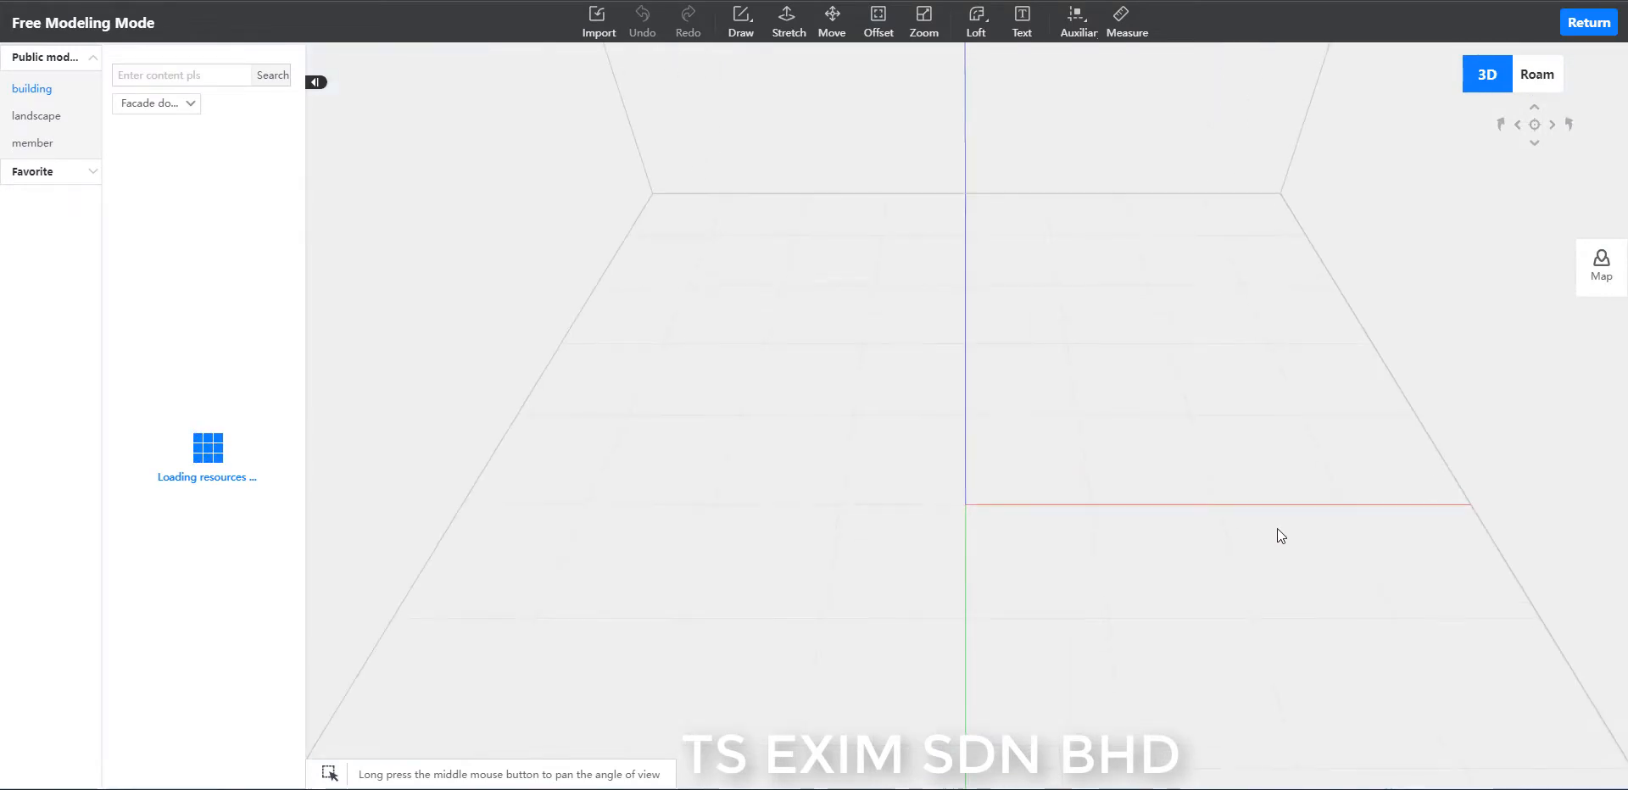
middle_drag(1121, 462, 1279, 458)
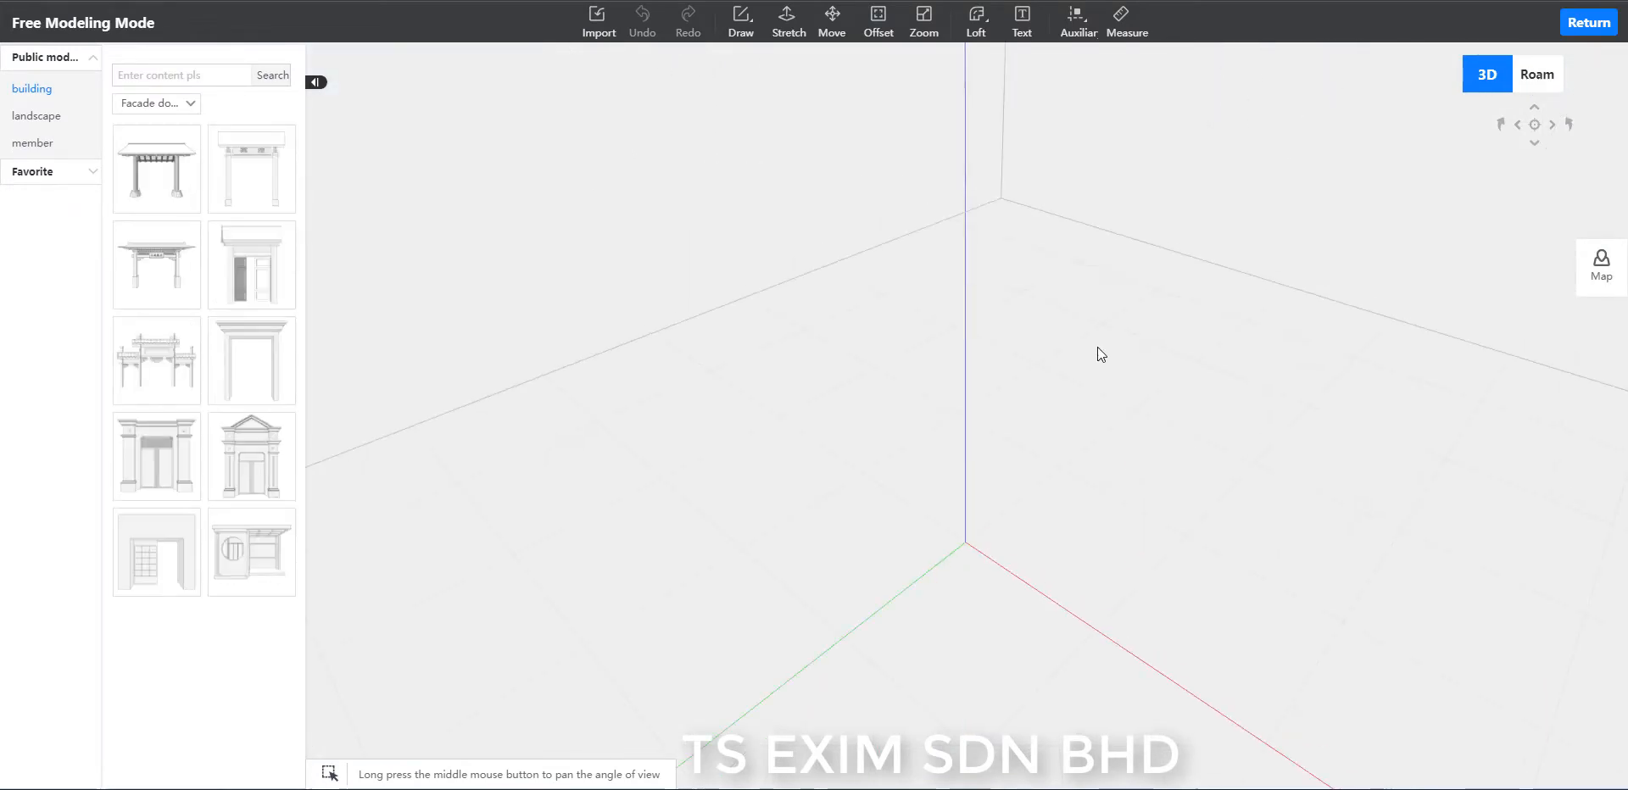
Draw a 34-sided polygon with a 1000 mm radius on the floor, centred on the axis origin.
click(737, 32)
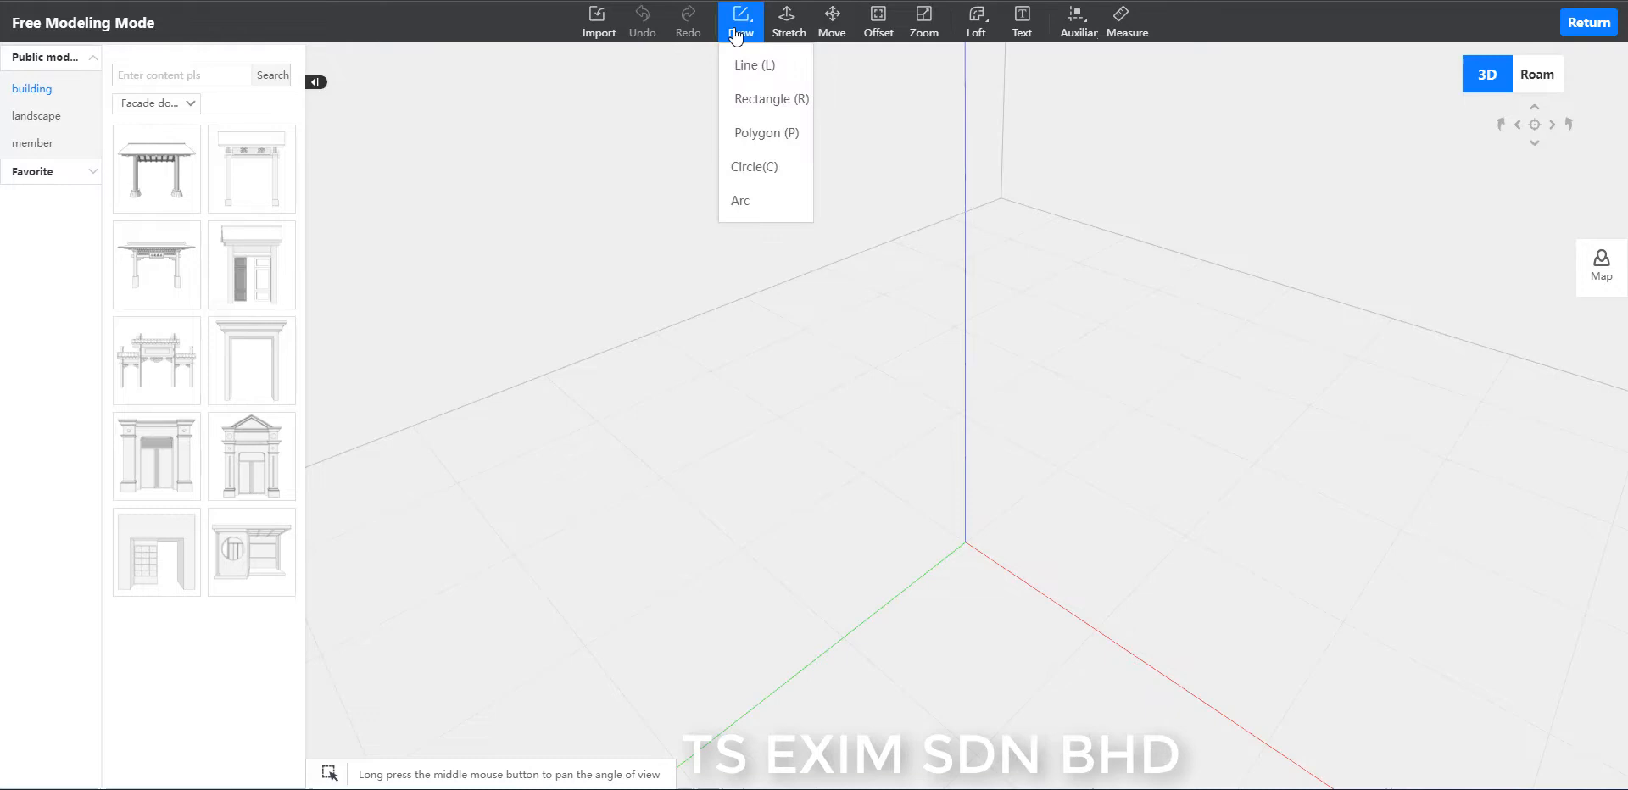
click(765, 134)
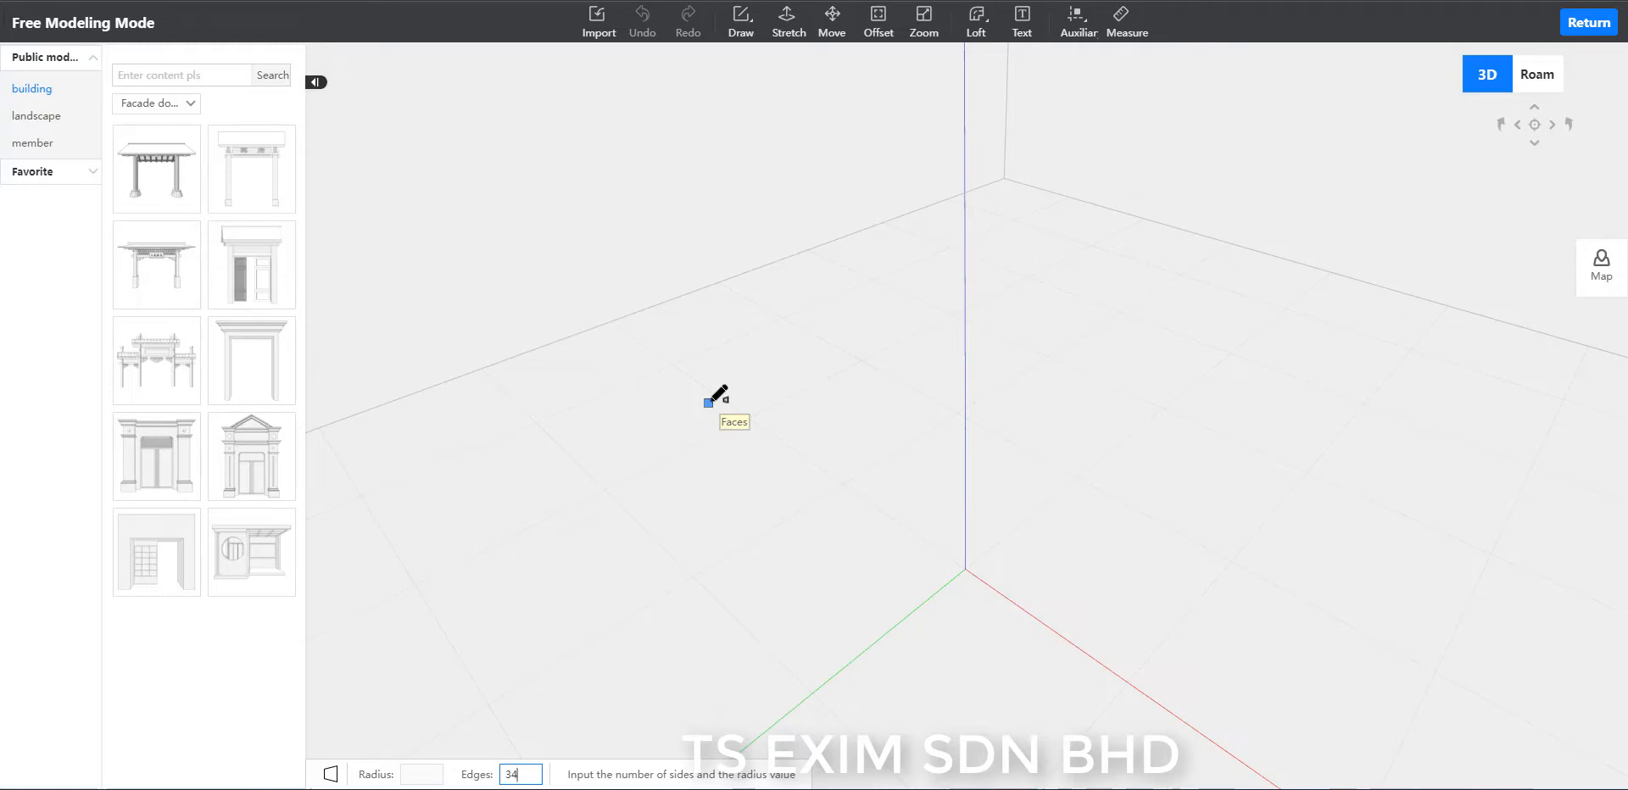
key(Return)
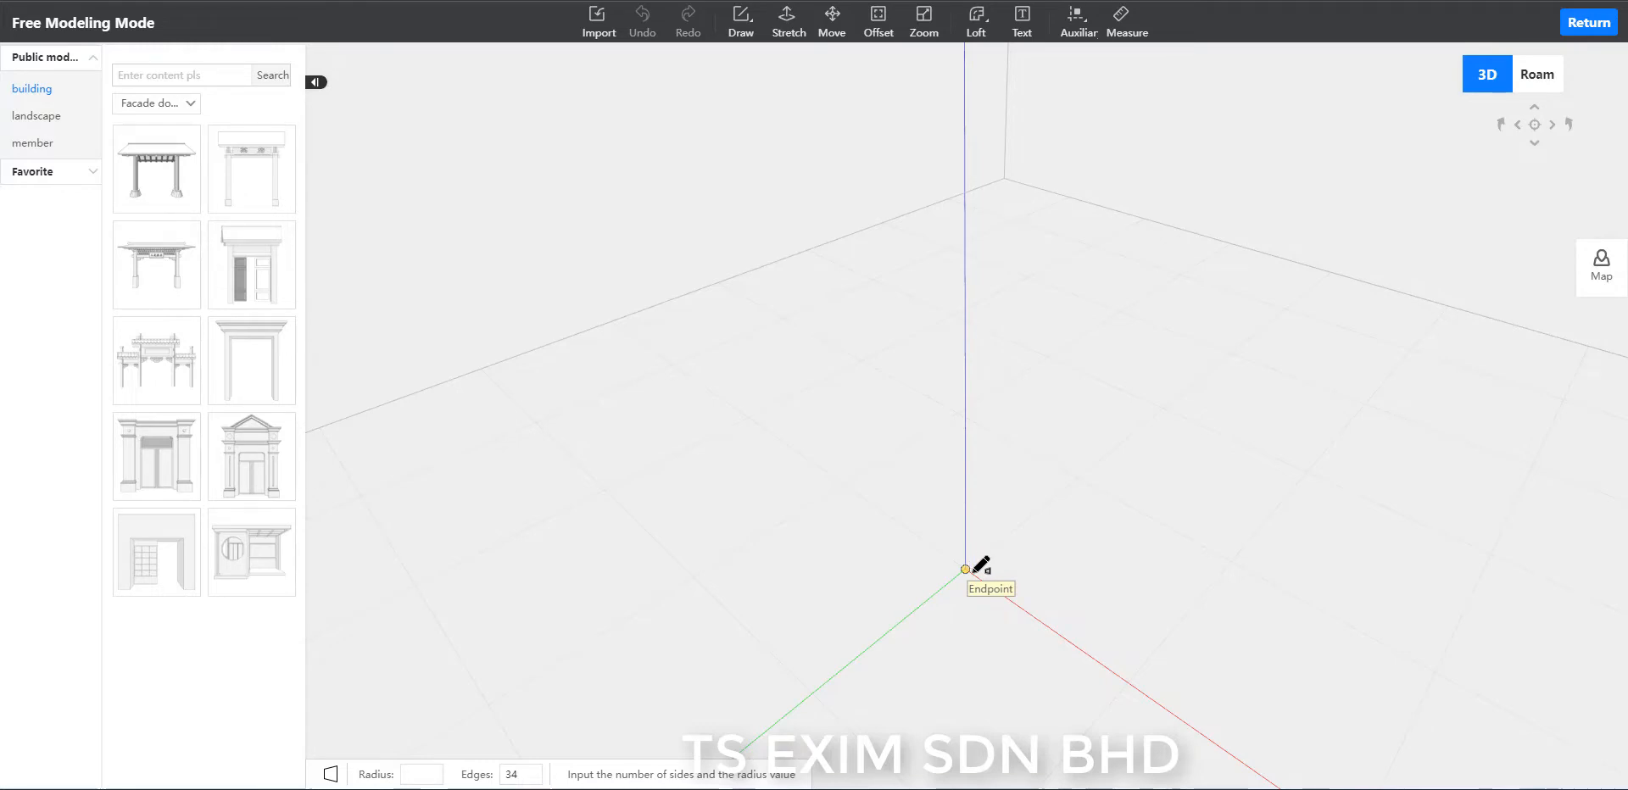
click(965, 568)
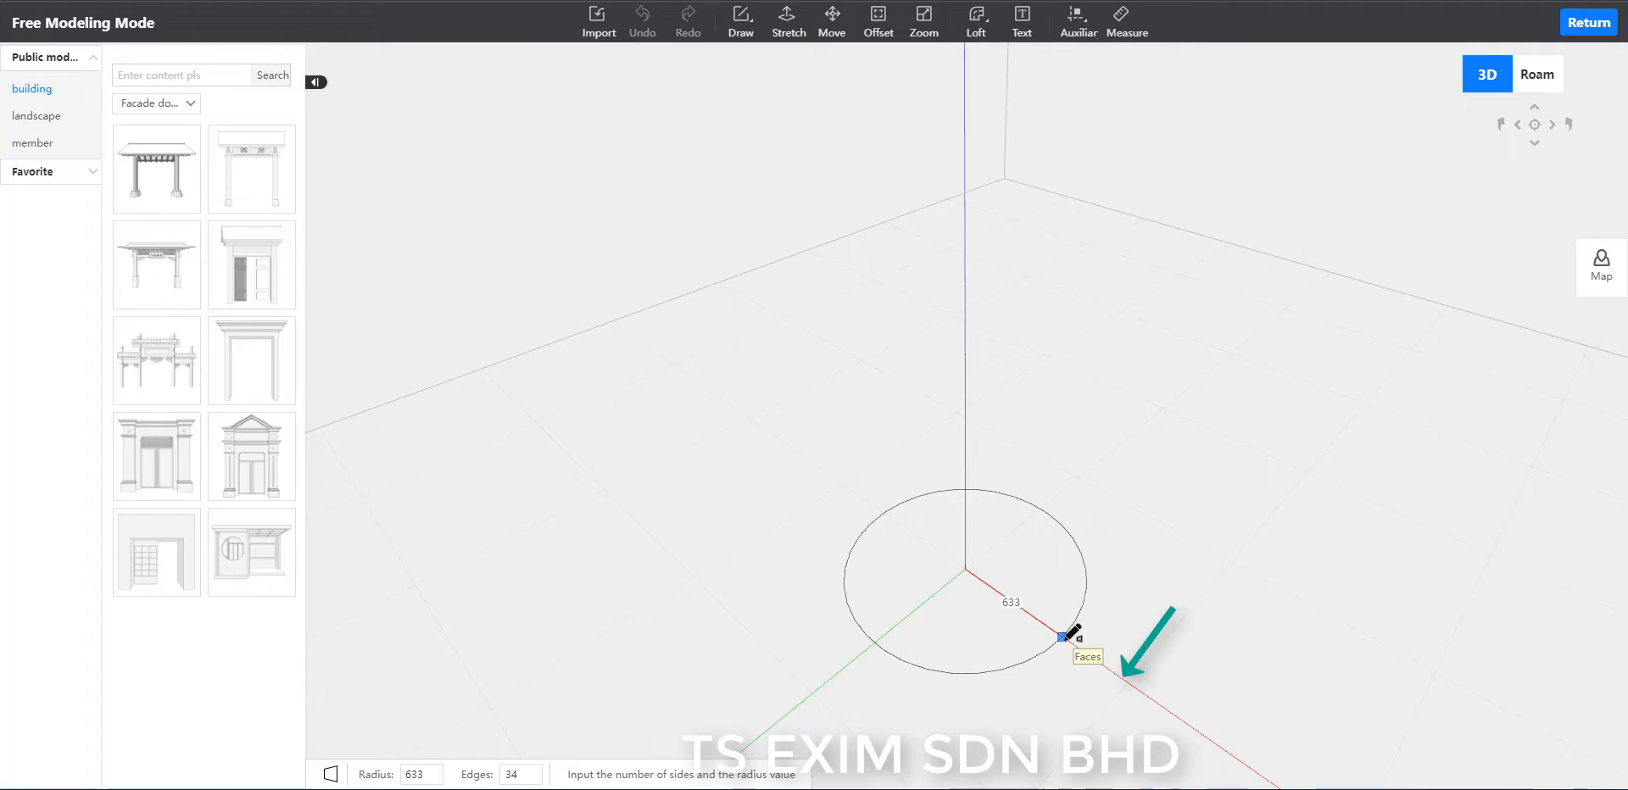
text(10)
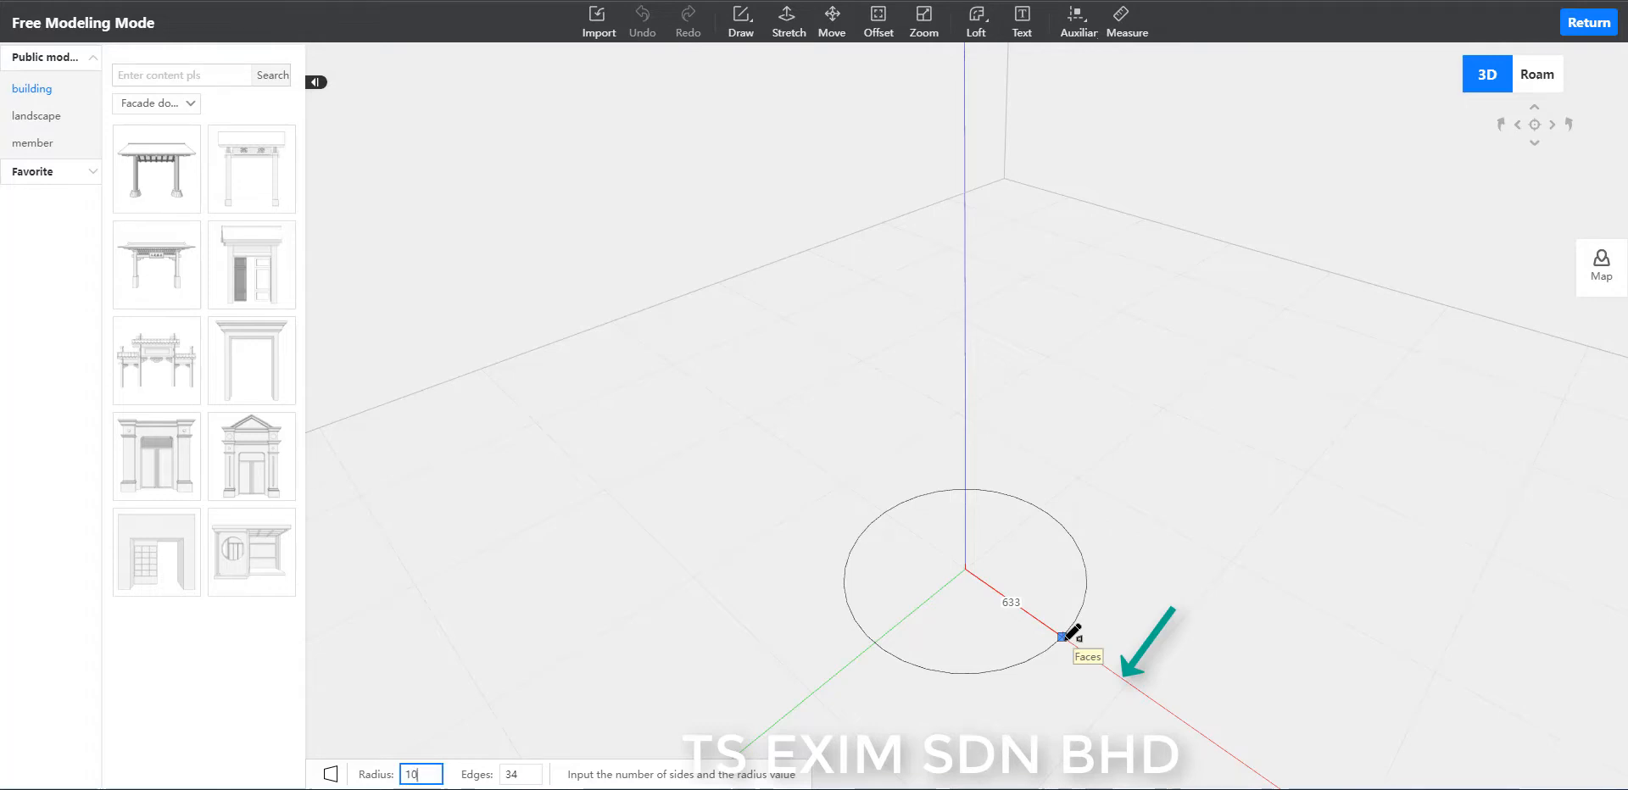
text(00)
key(Return)
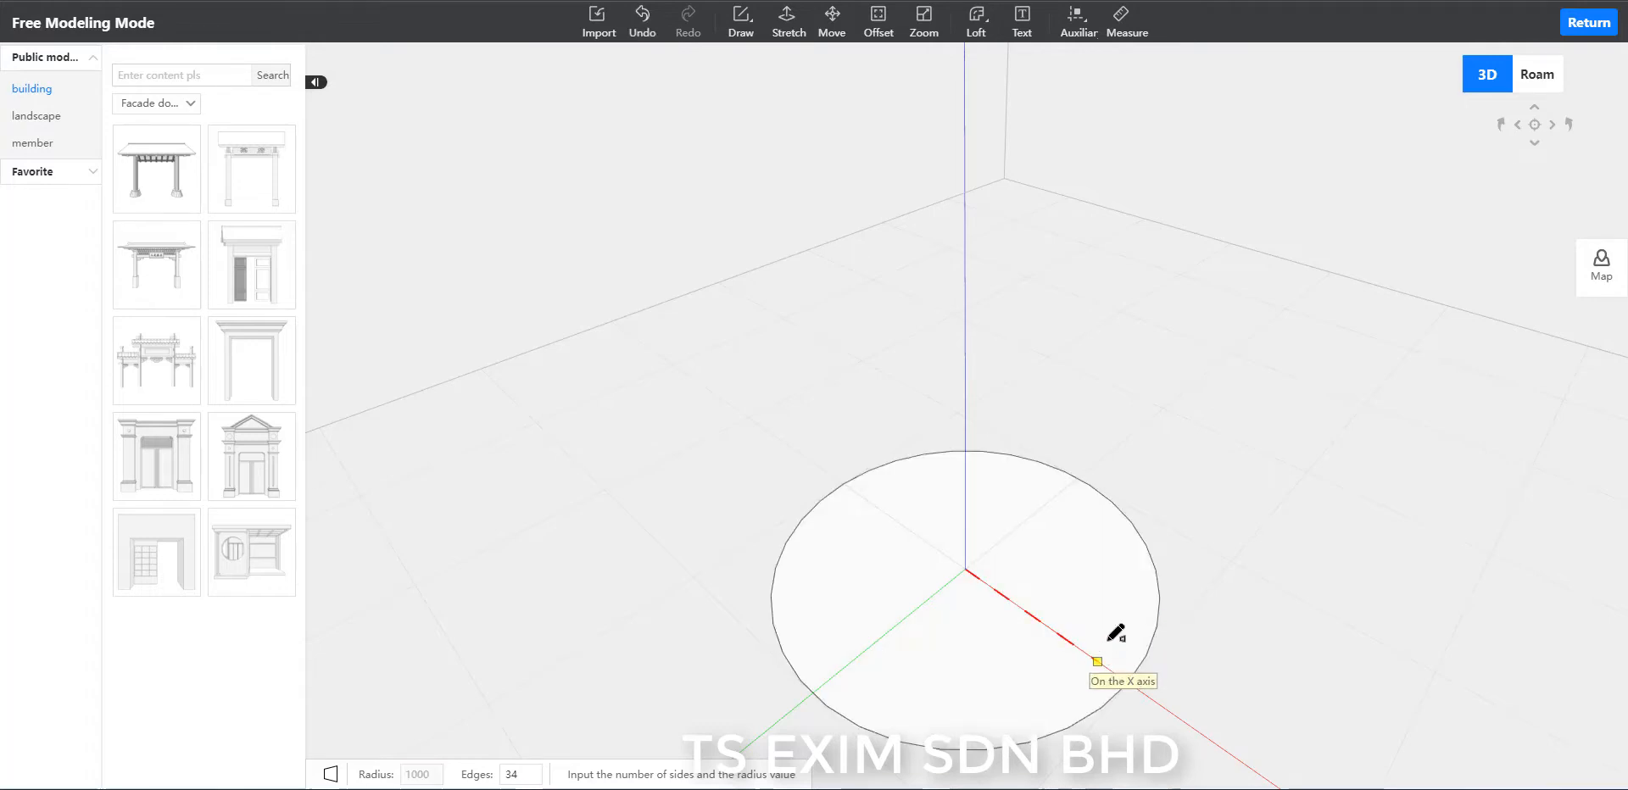
key(Escape)
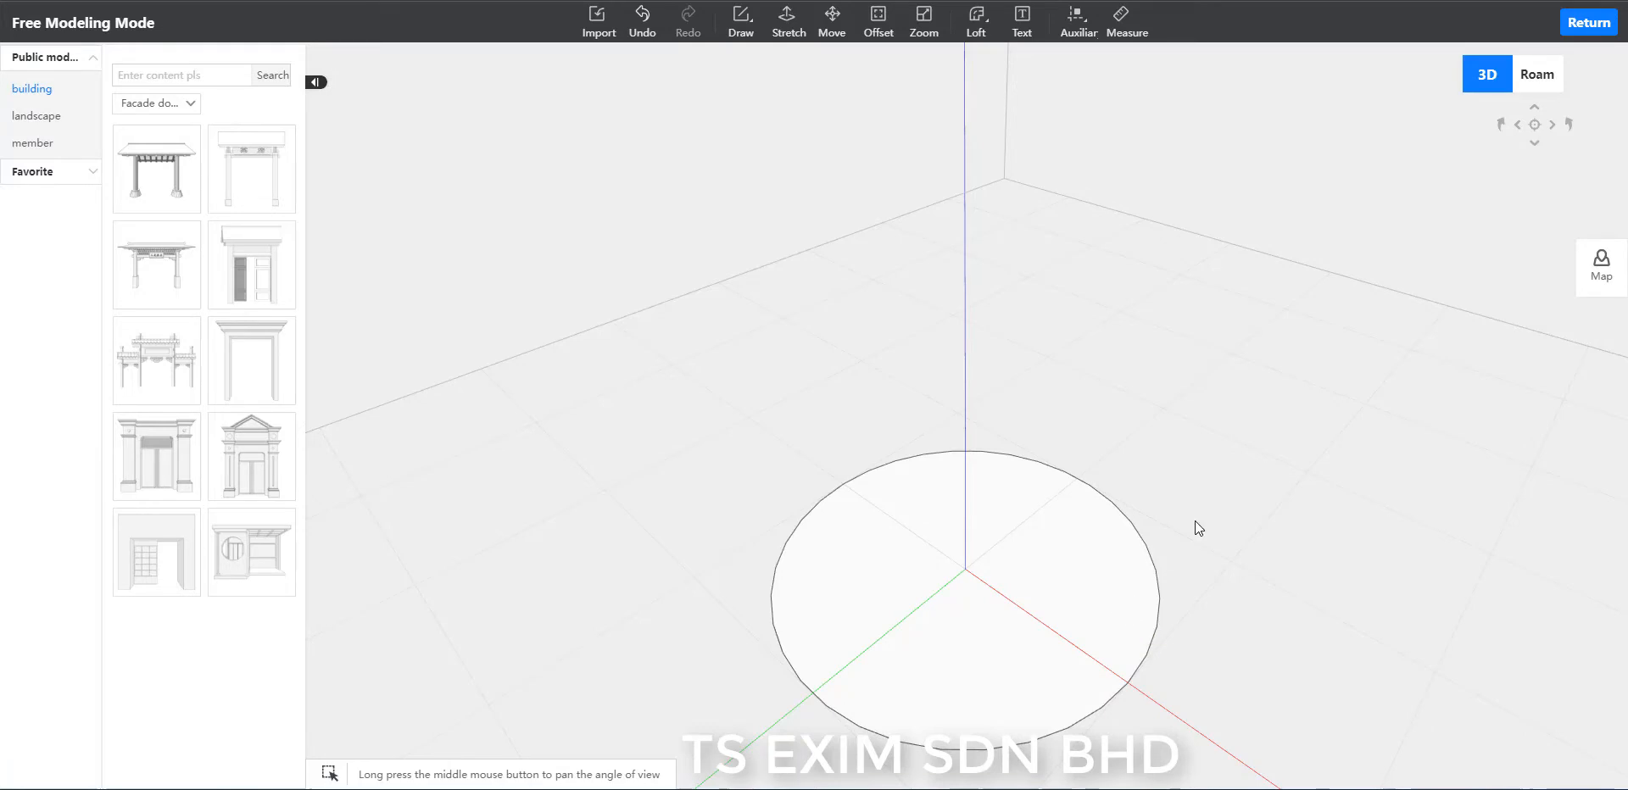
Offset the polygon outward by 1200 mm to form a surrounding ring.
click(874, 41)
click(1128, 612)
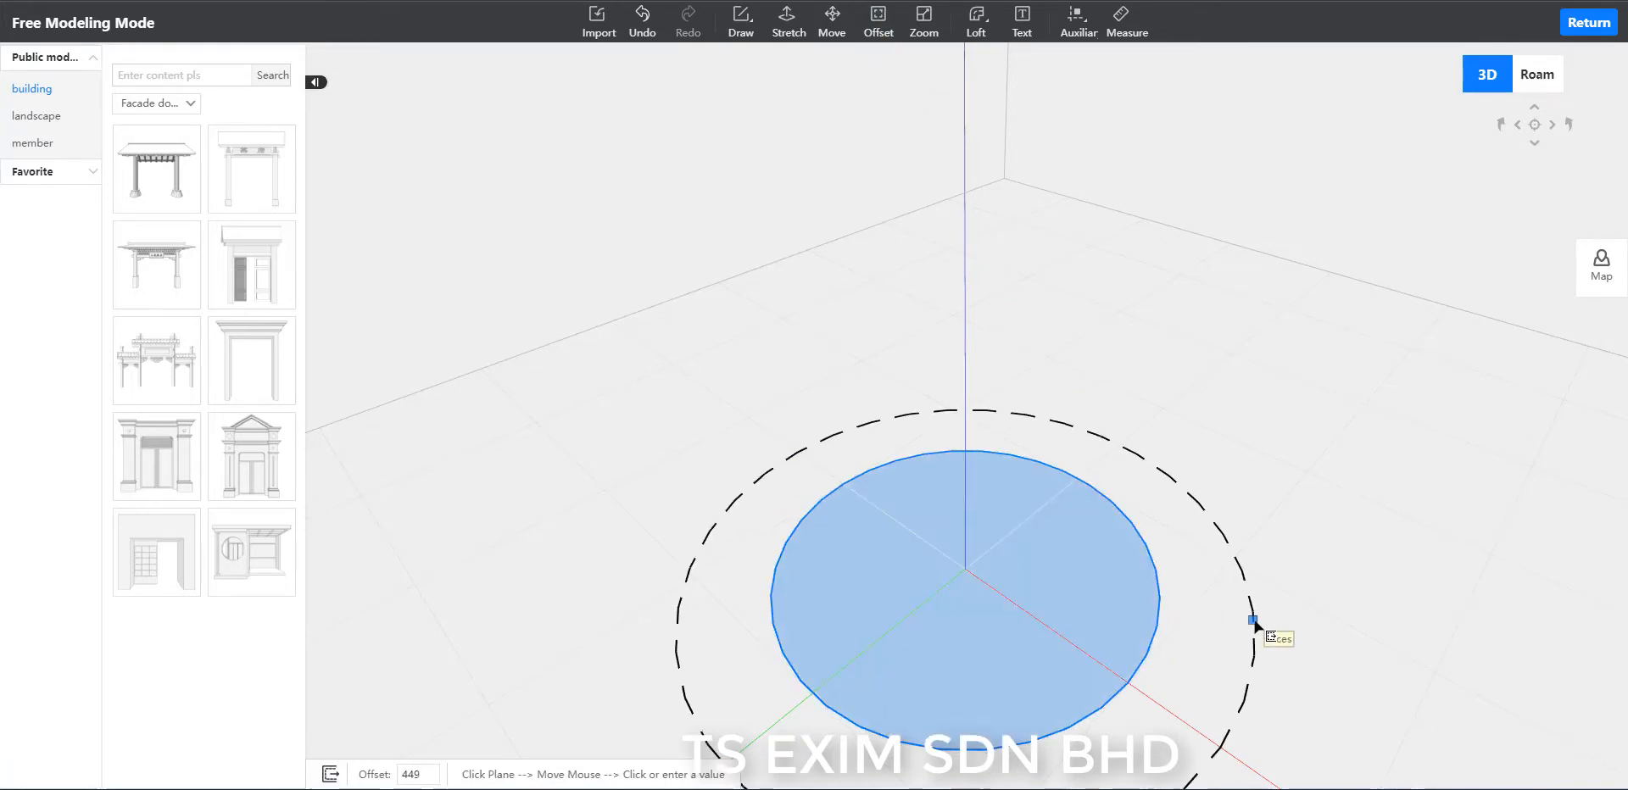
text(1200)
key(Return)
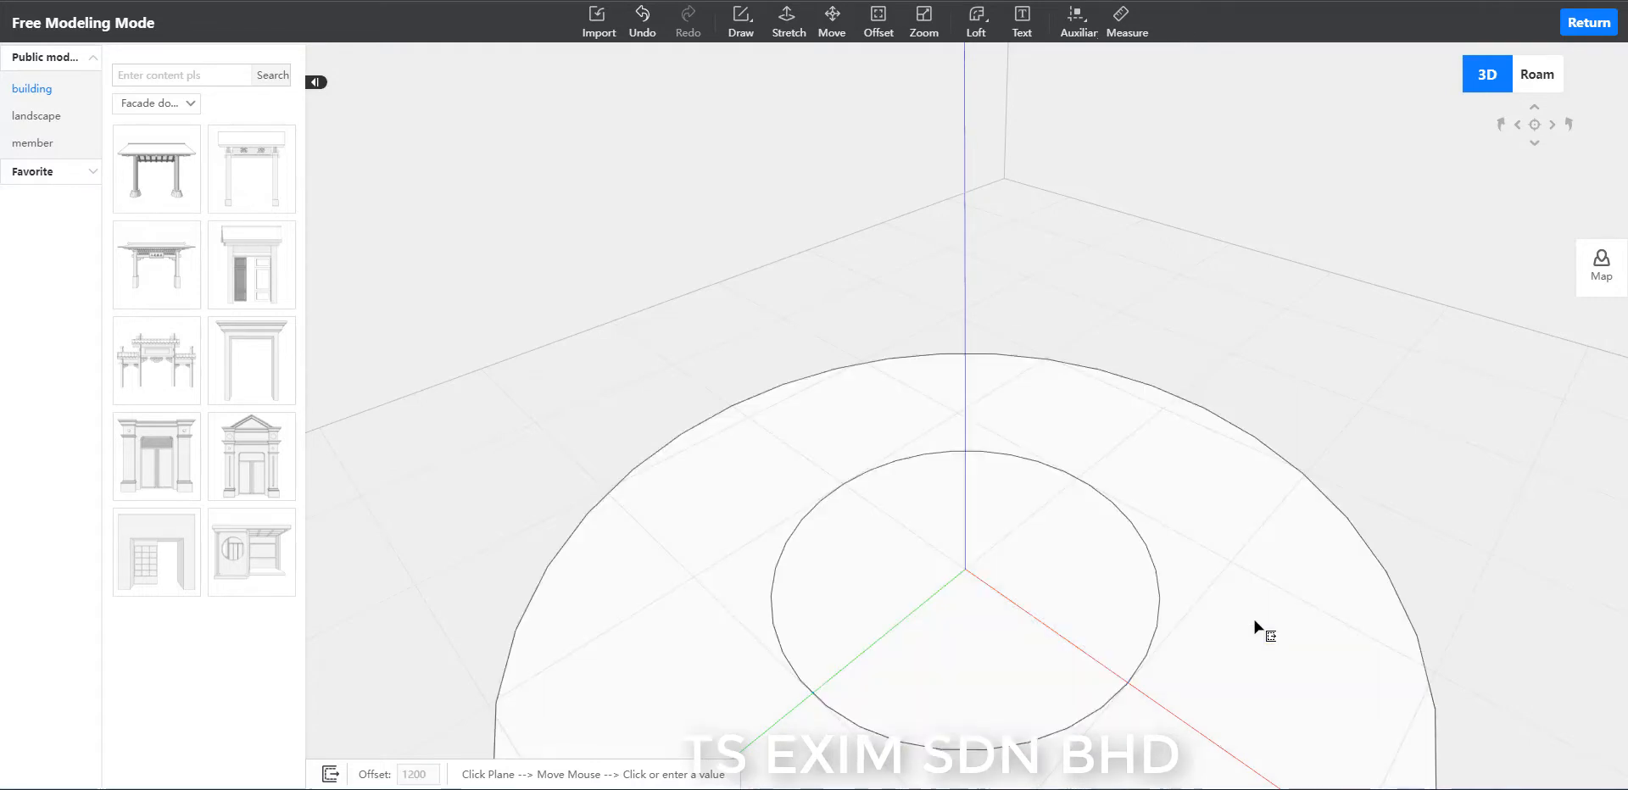
Offset the ring's outer edge outward by 30 mm and the inner polygon inward by 30 mm.
click(1327, 607)
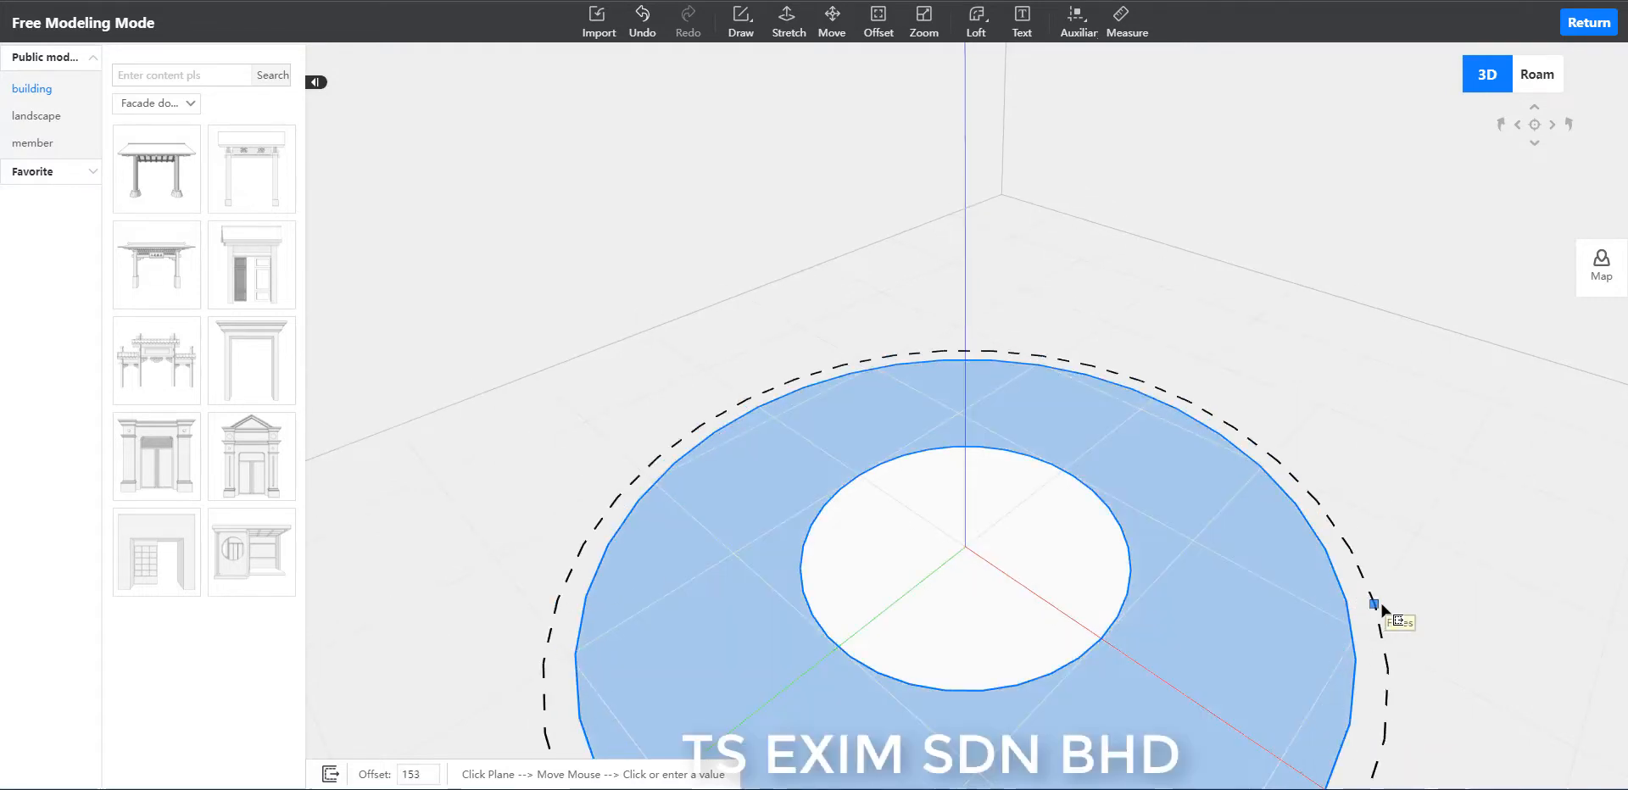
text(30)
key(Return)
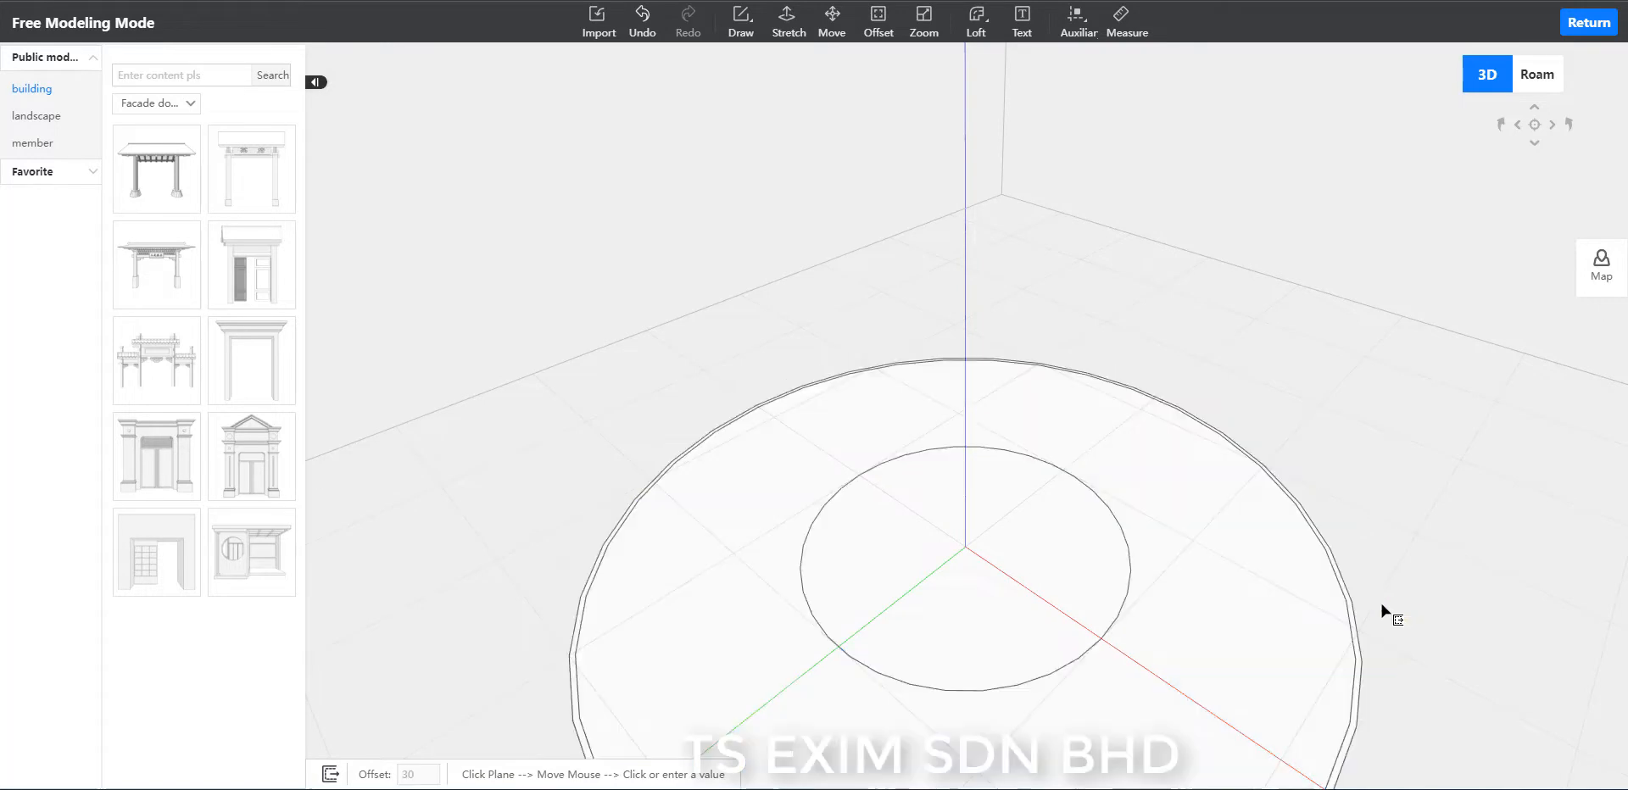
click(1124, 568)
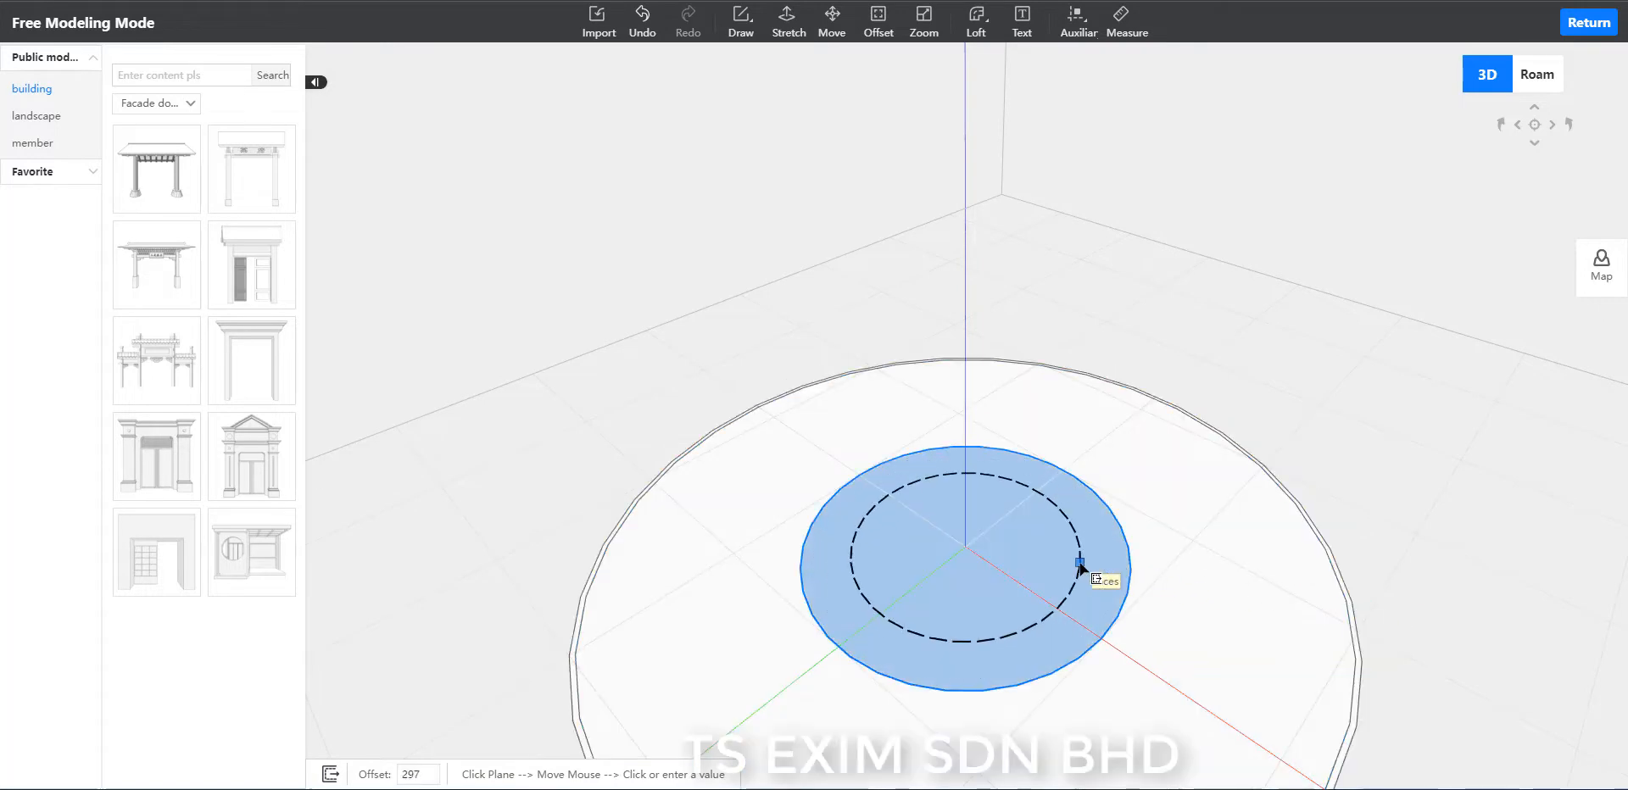
text(30)
key(Return)
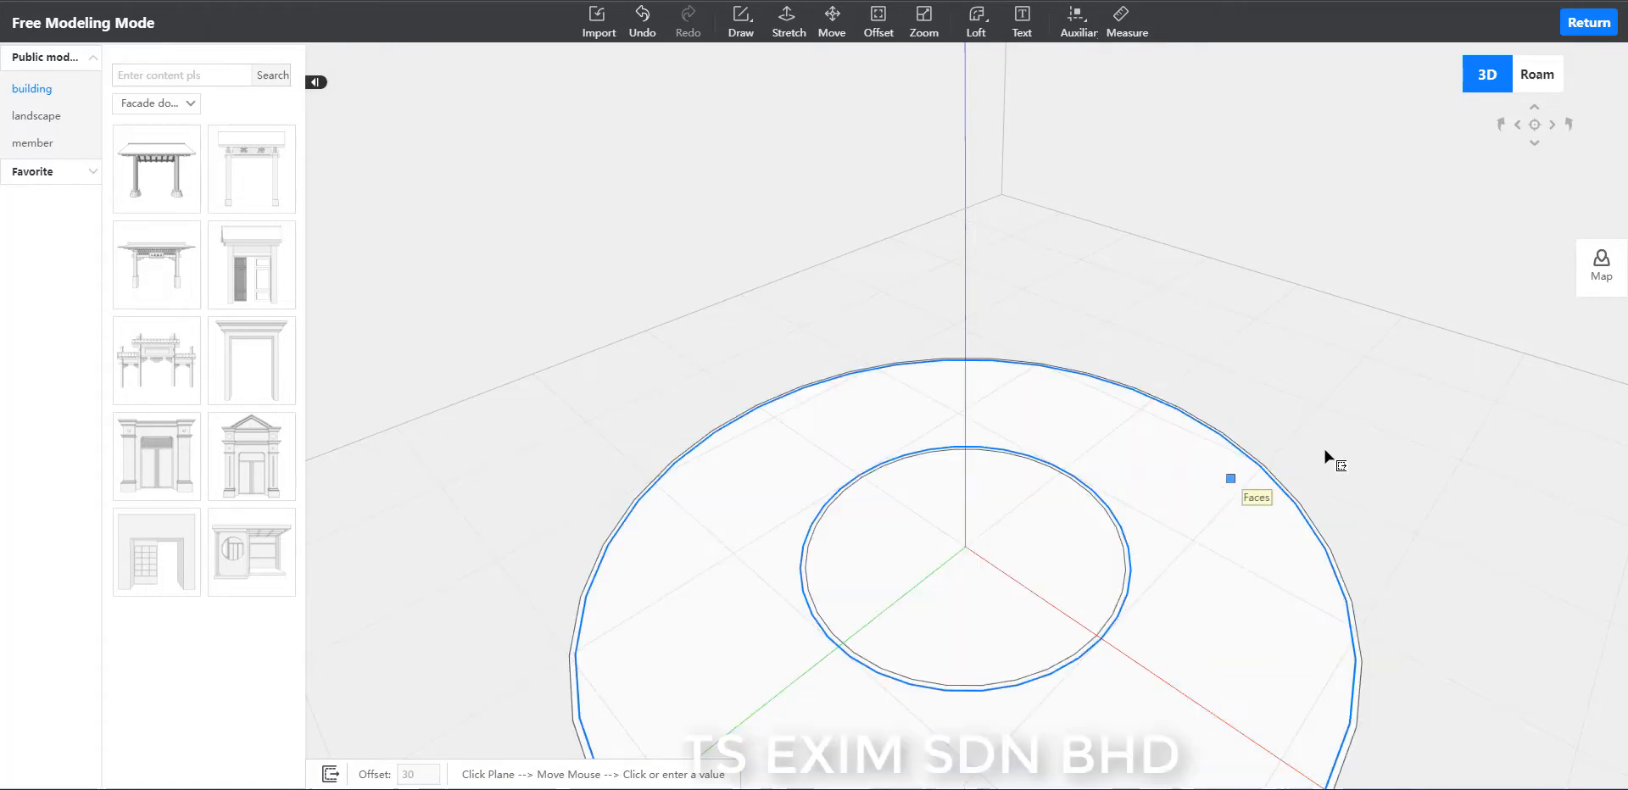
key(Escape)
Select all the concentric polygon faces and combine them into one group.
scroll(1345, 442, down, 5)
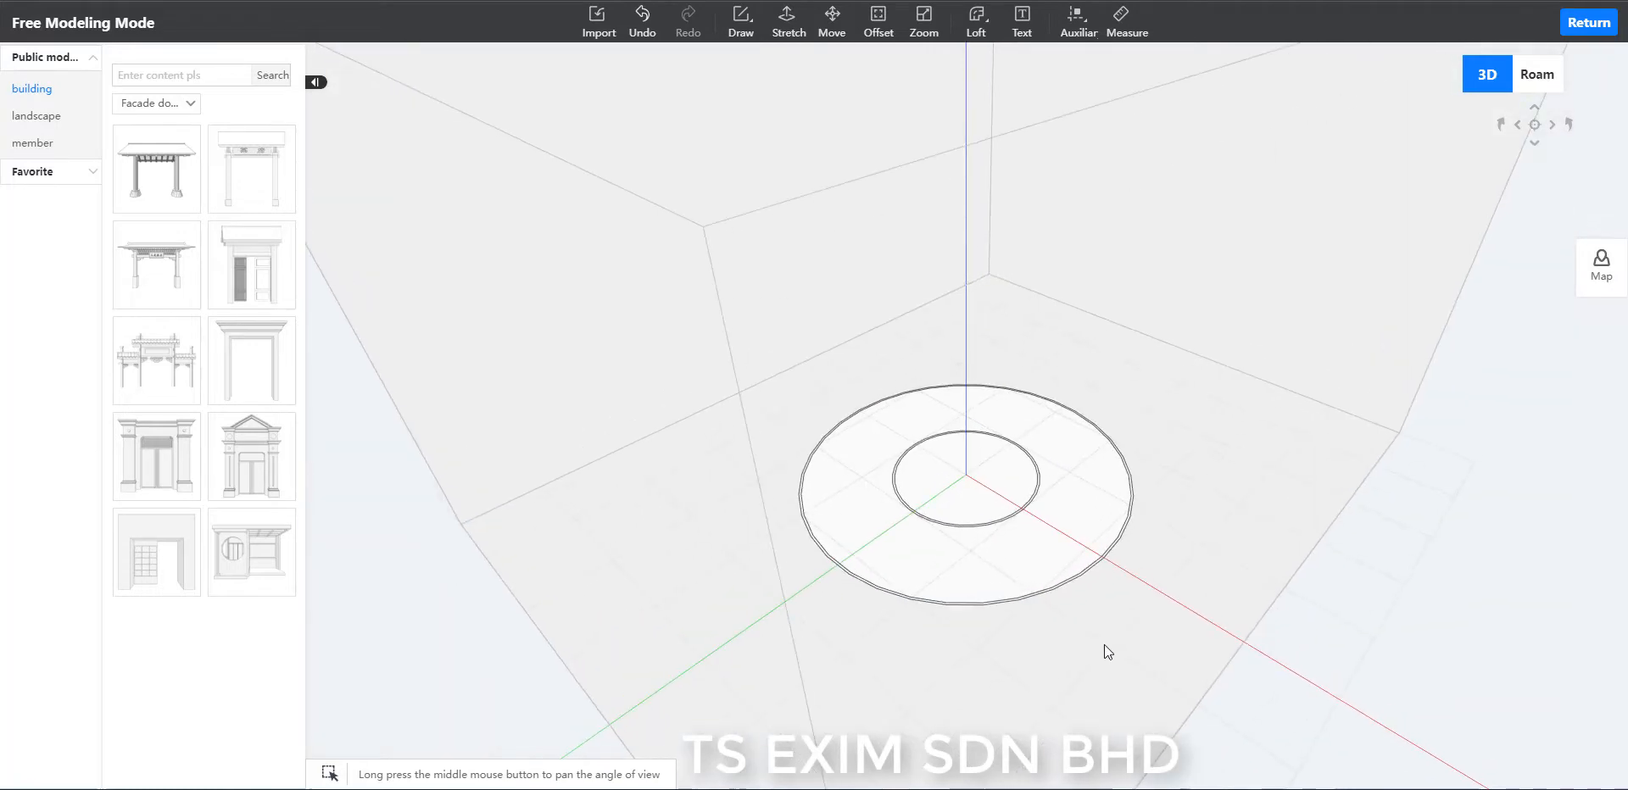
scroll(1104, 645, up, 3)
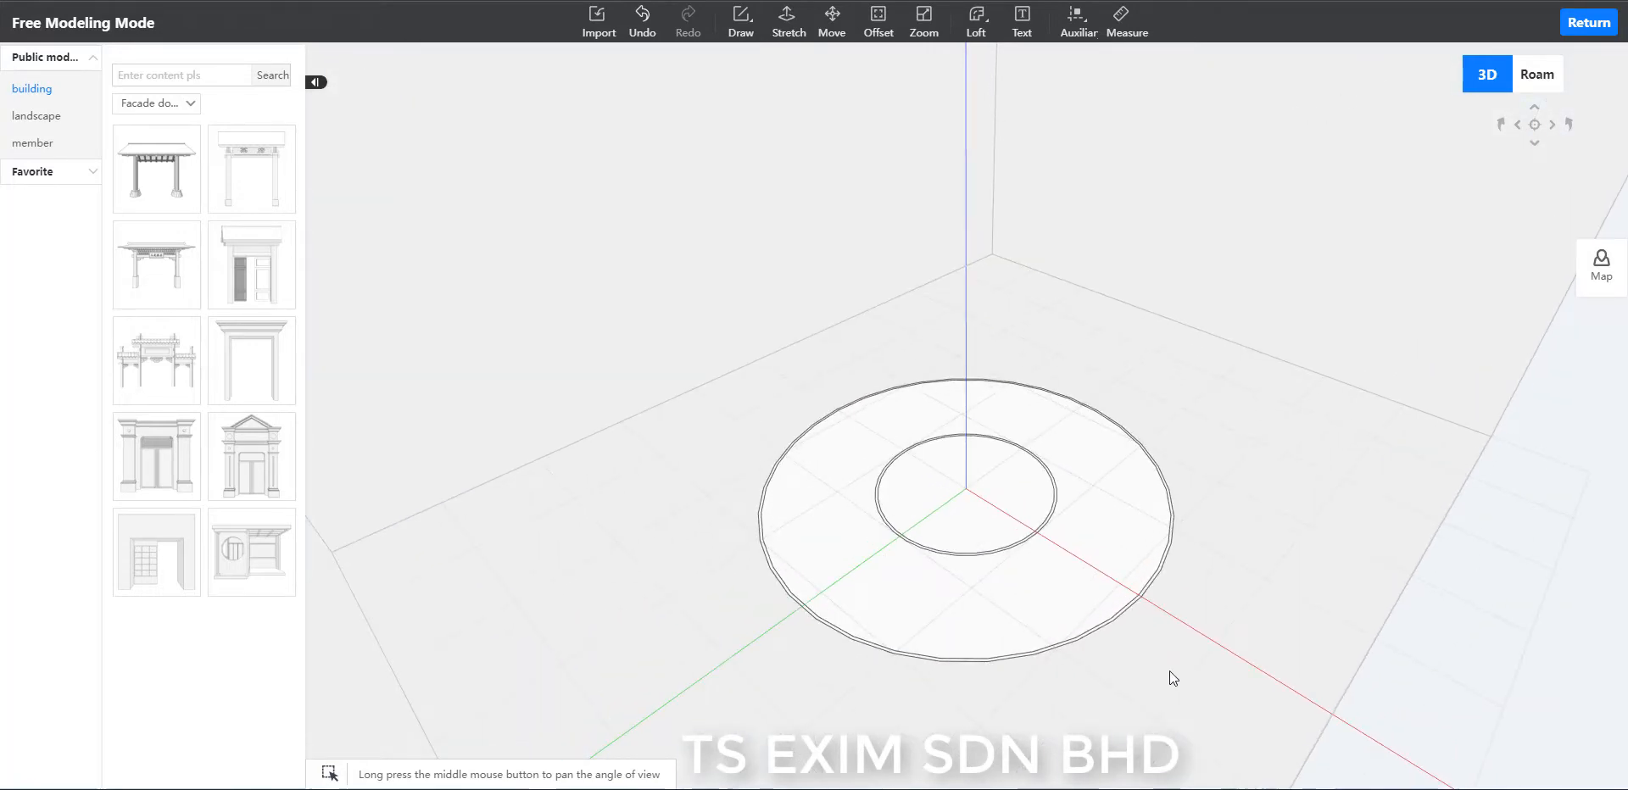
drag(1226, 709, 690, 320)
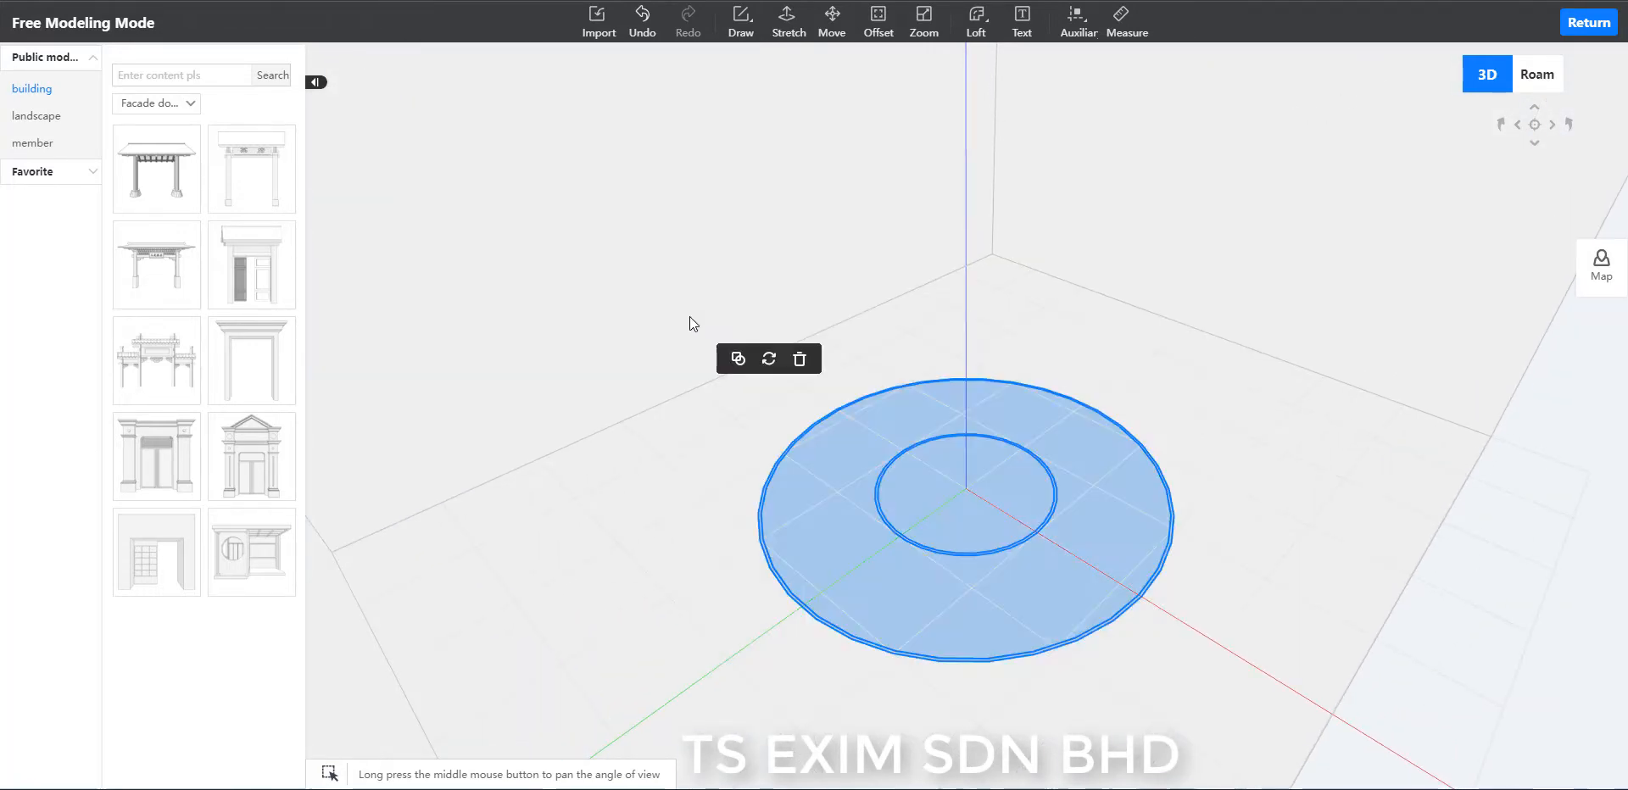
click(738, 358)
scroll(1208, 694, up, 1)
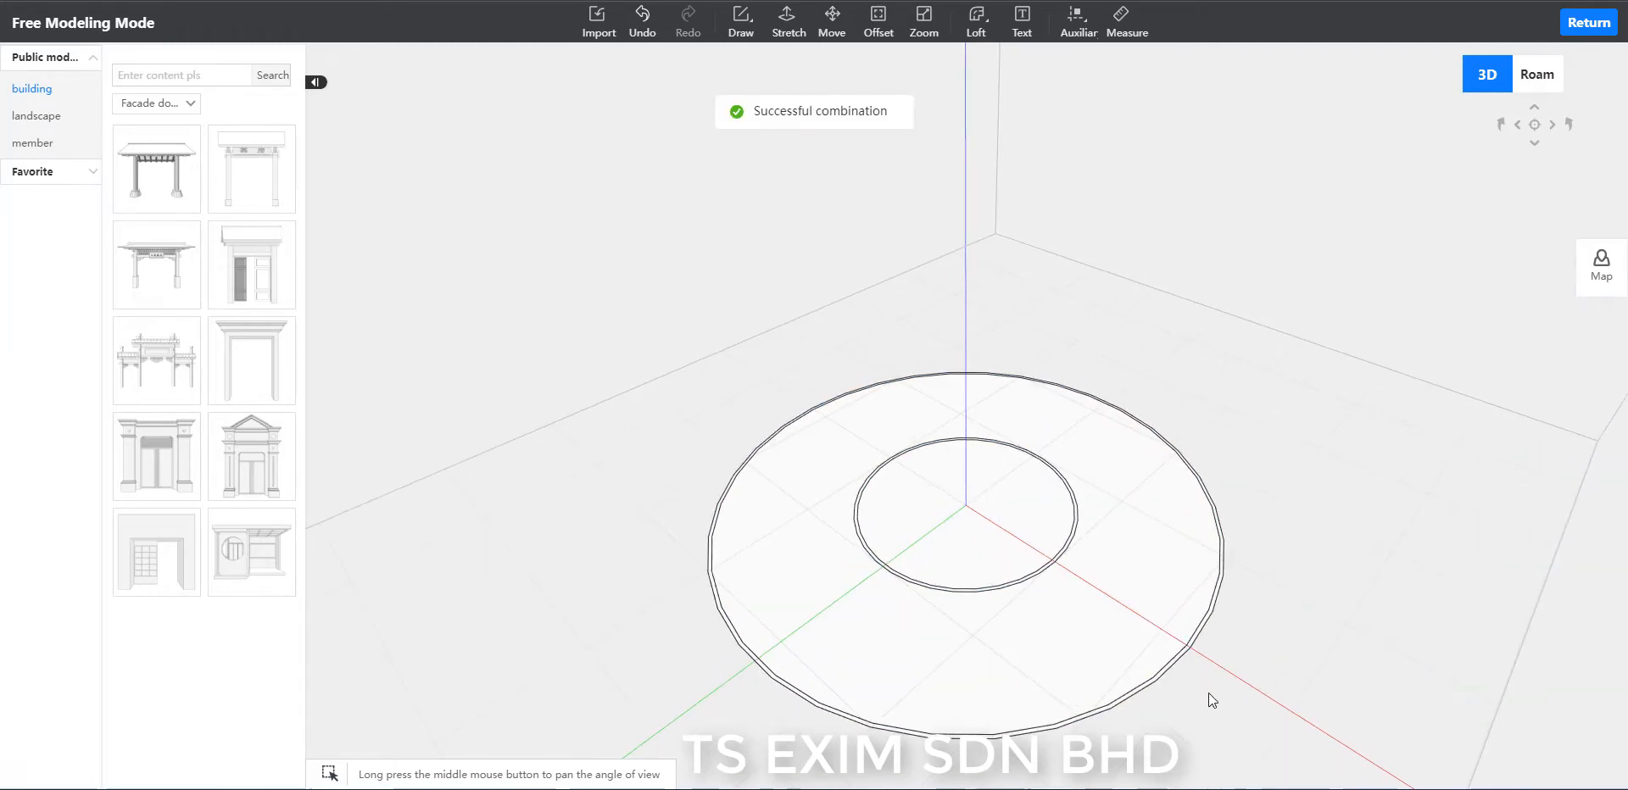
Draw a line along the red X axis from the outer ring edge to the inner ring edge.
middle_drag(1286, 770, 1345, 731)
scroll(1366, 634, up, 2)
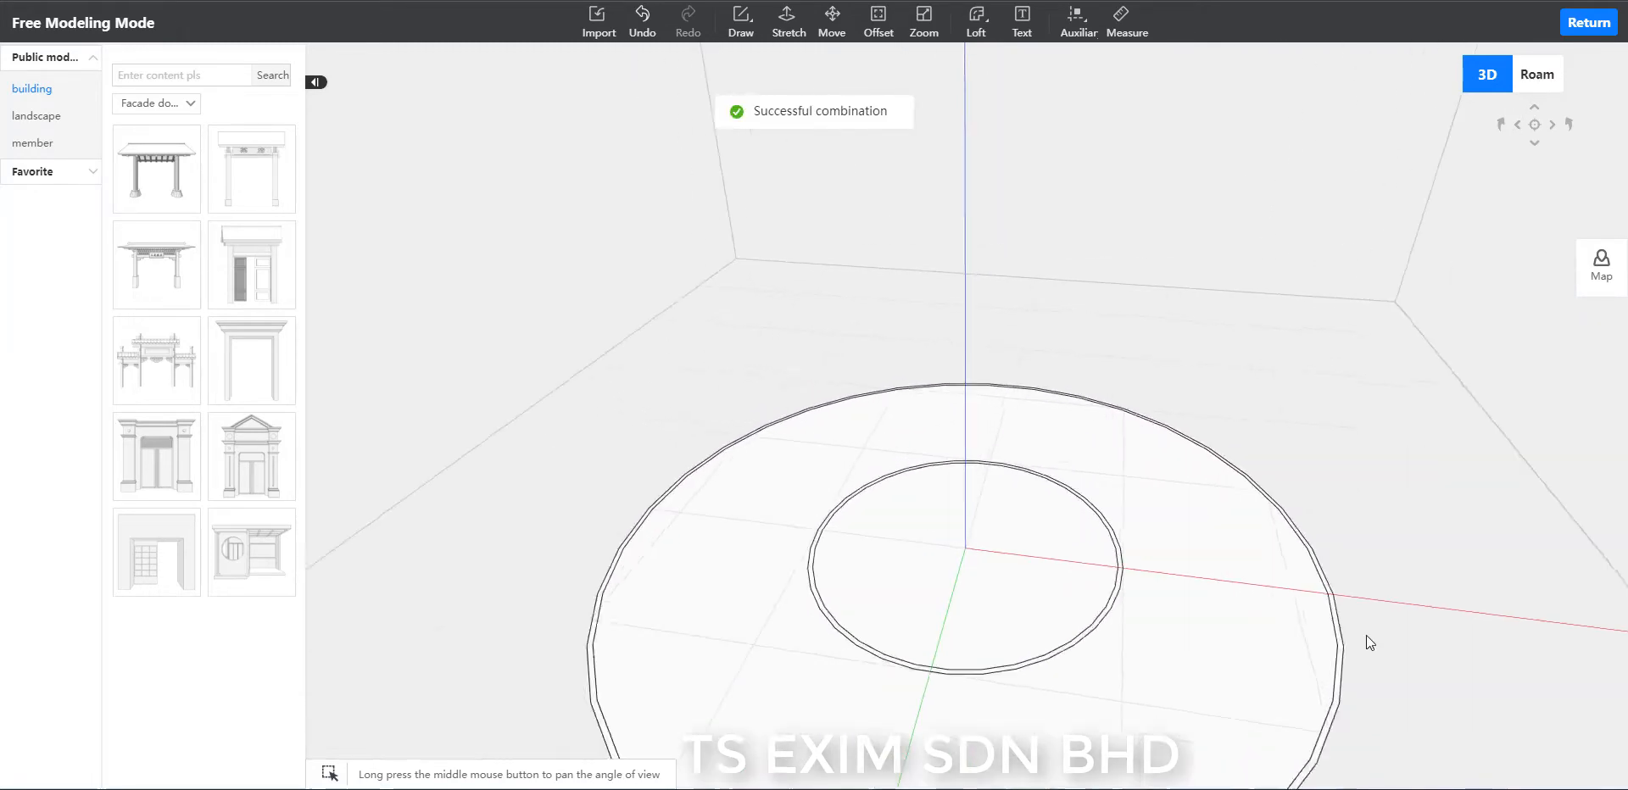
key(ctrl+a)
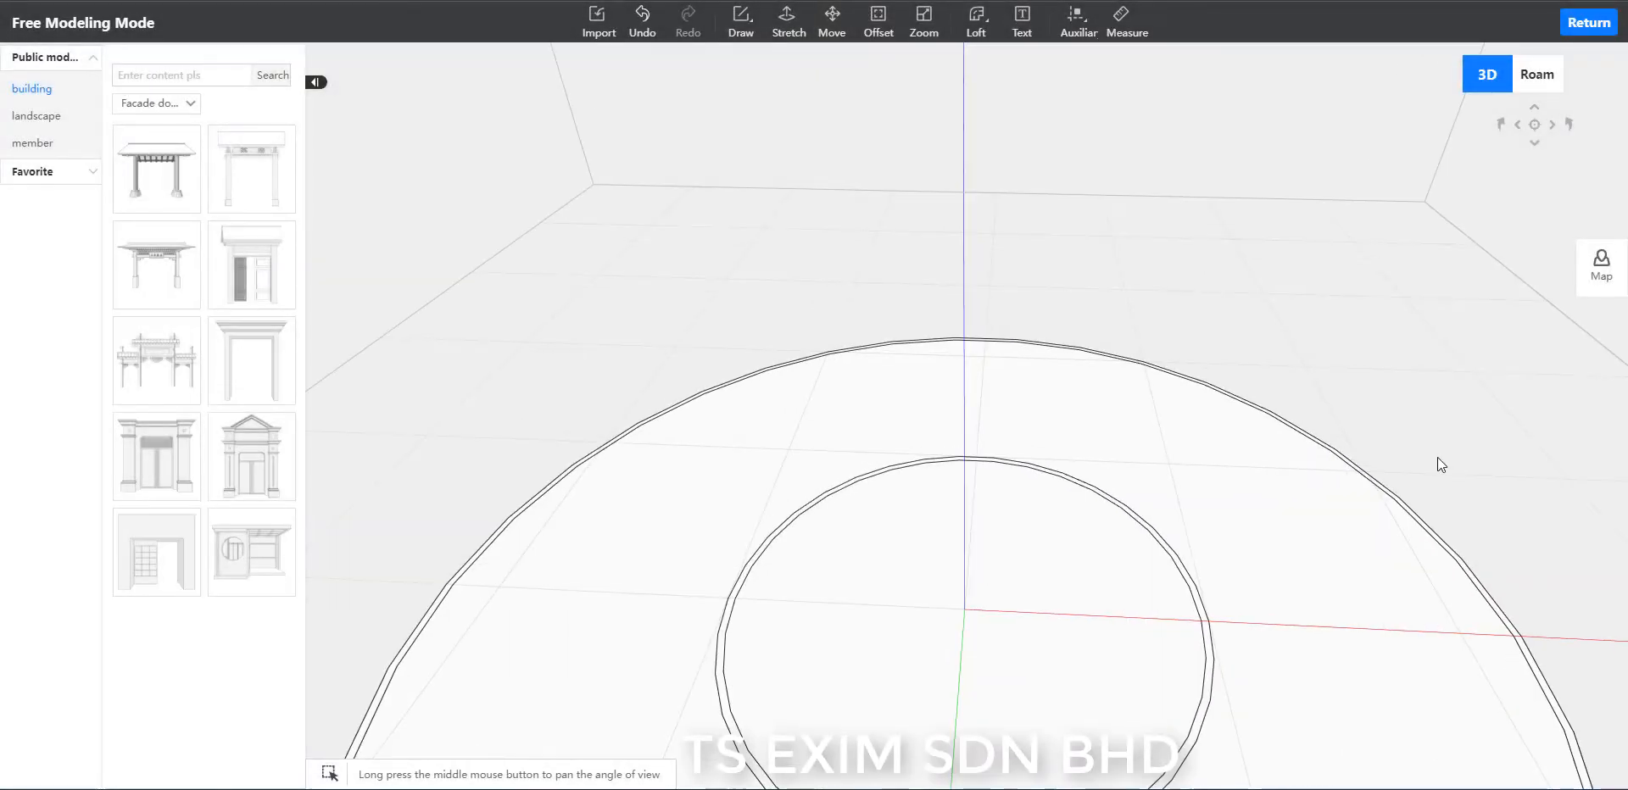
key(l)
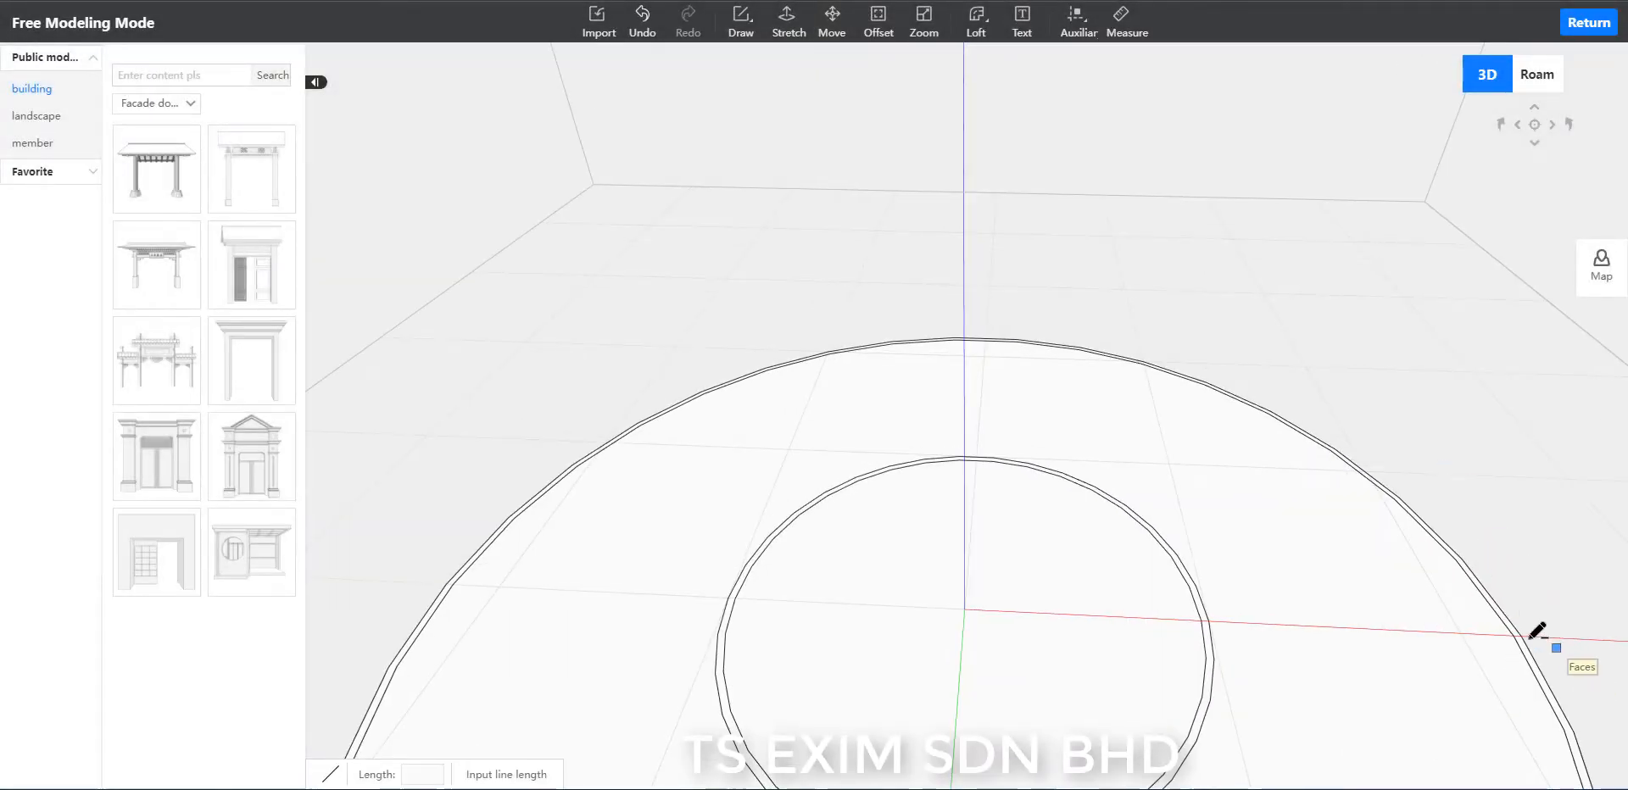
click(1521, 637)
scroll(1227, 636, up, 1)
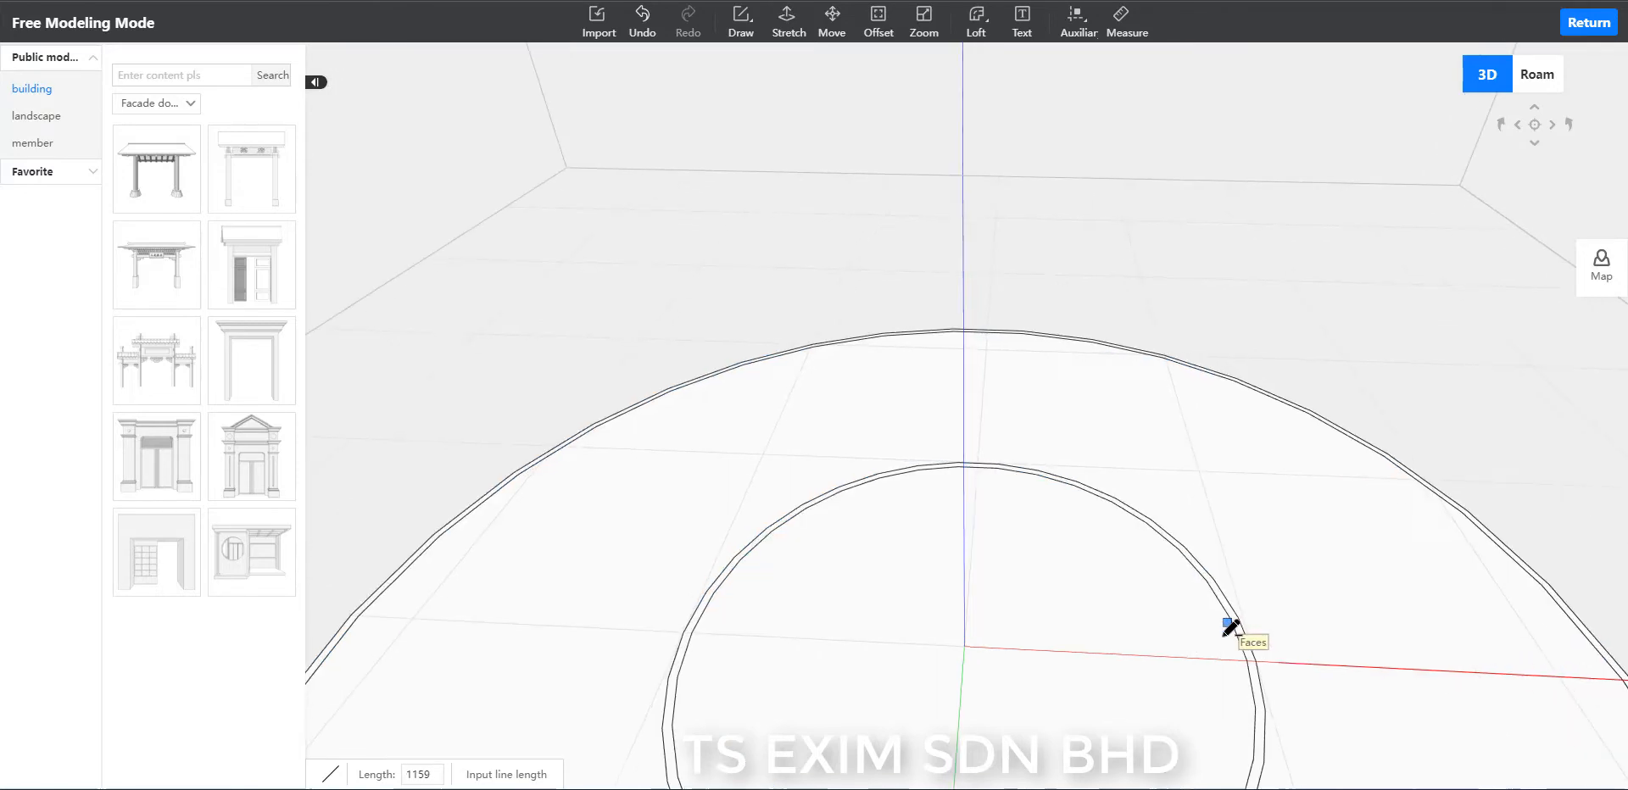
click(1247, 661)
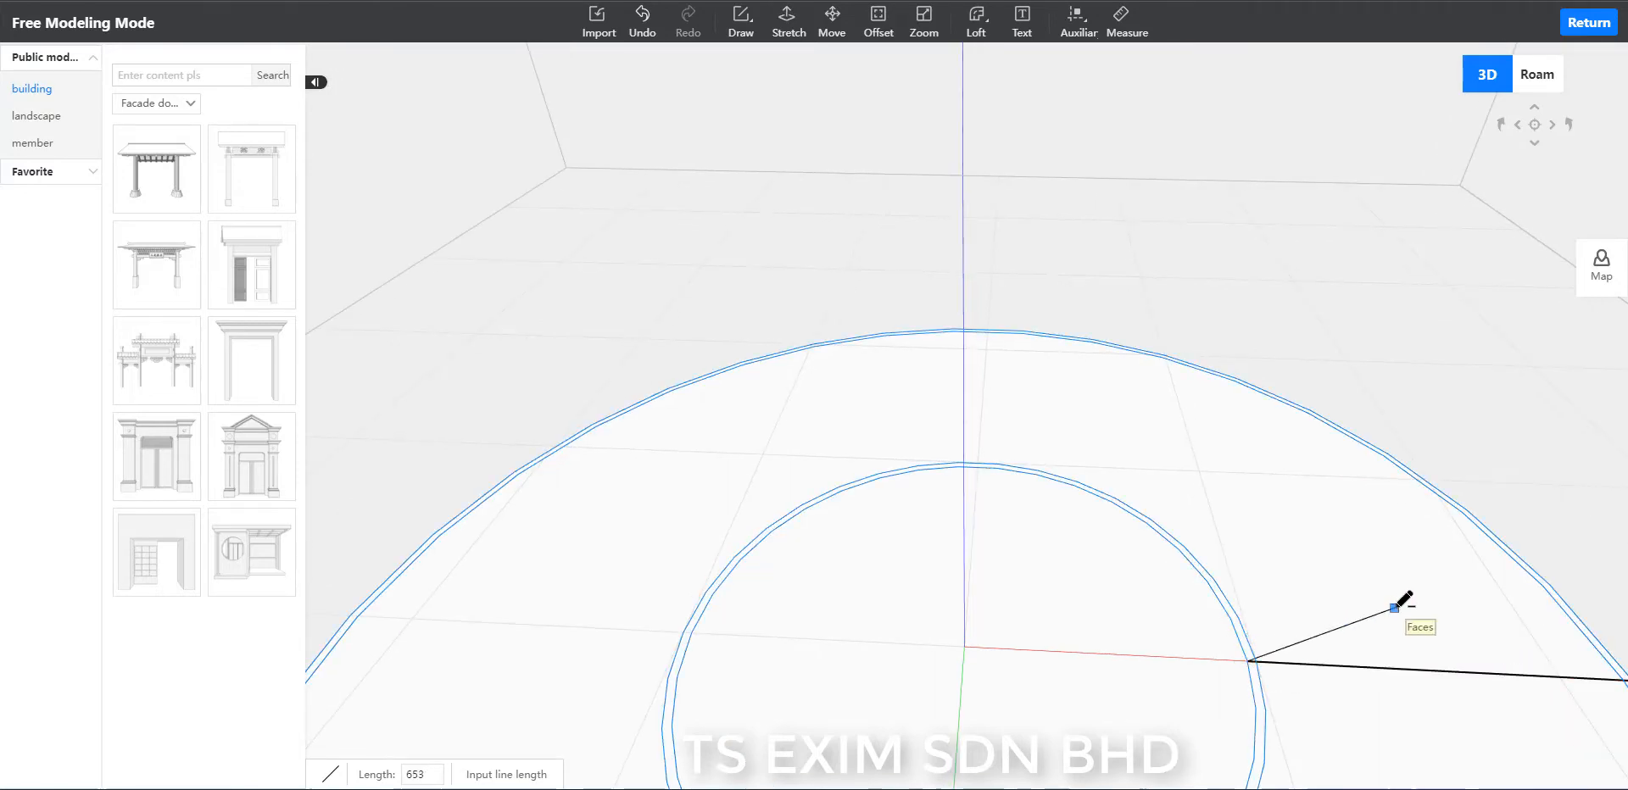
key(Escape)
Draw the first two radial lines beyond the red X axis line, joining matching vertices of the outer and inner rings.
middle_drag(1522, 489, 1385, 411)
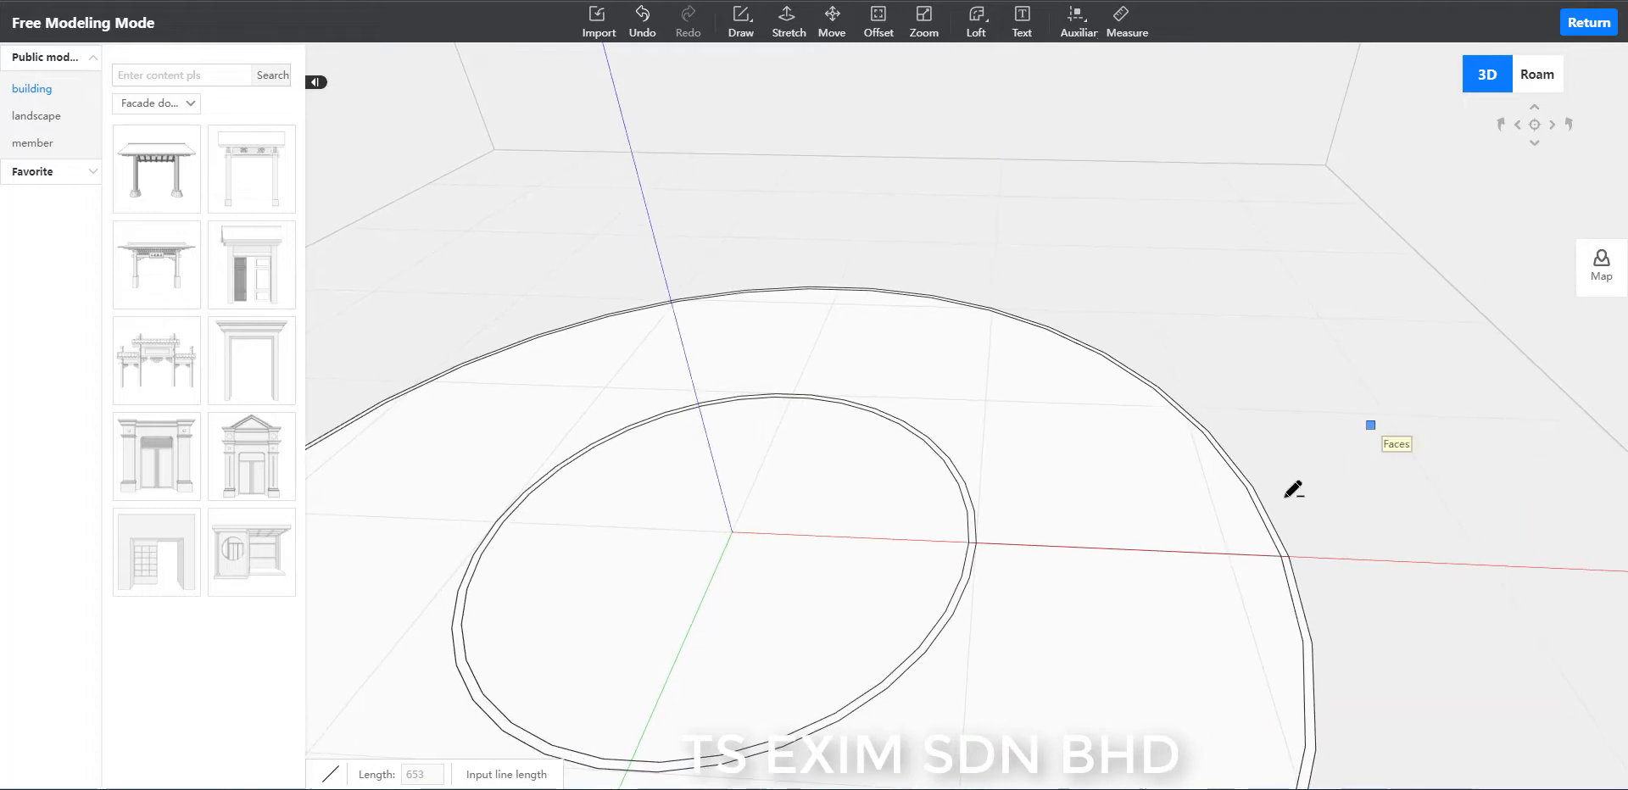
click(1252, 486)
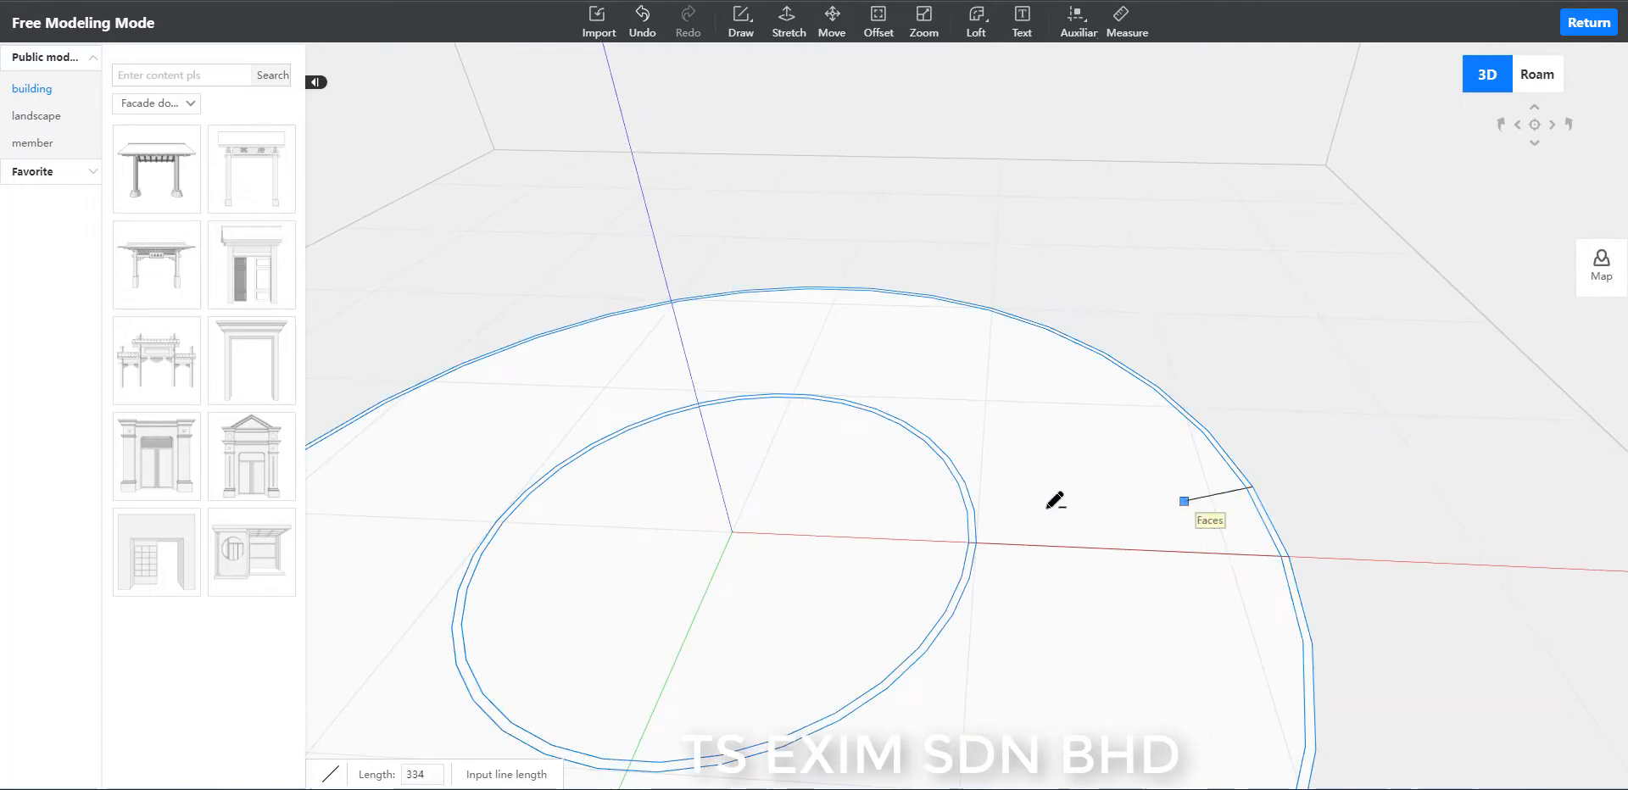
click(969, 511)
key(Escape)
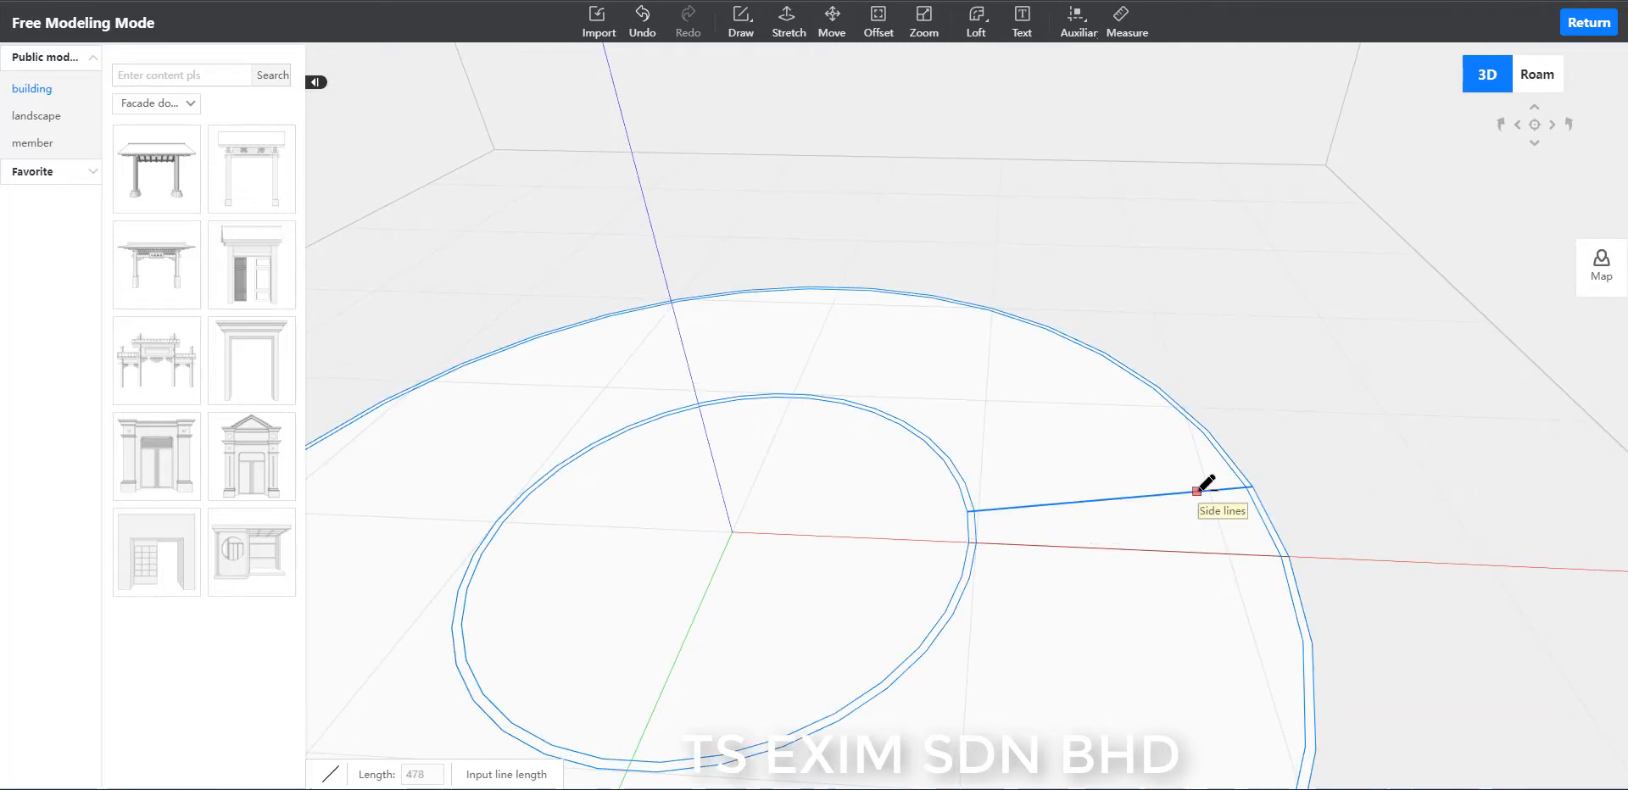
scroll(1221, 472, up, 3)
click(1297, 436)
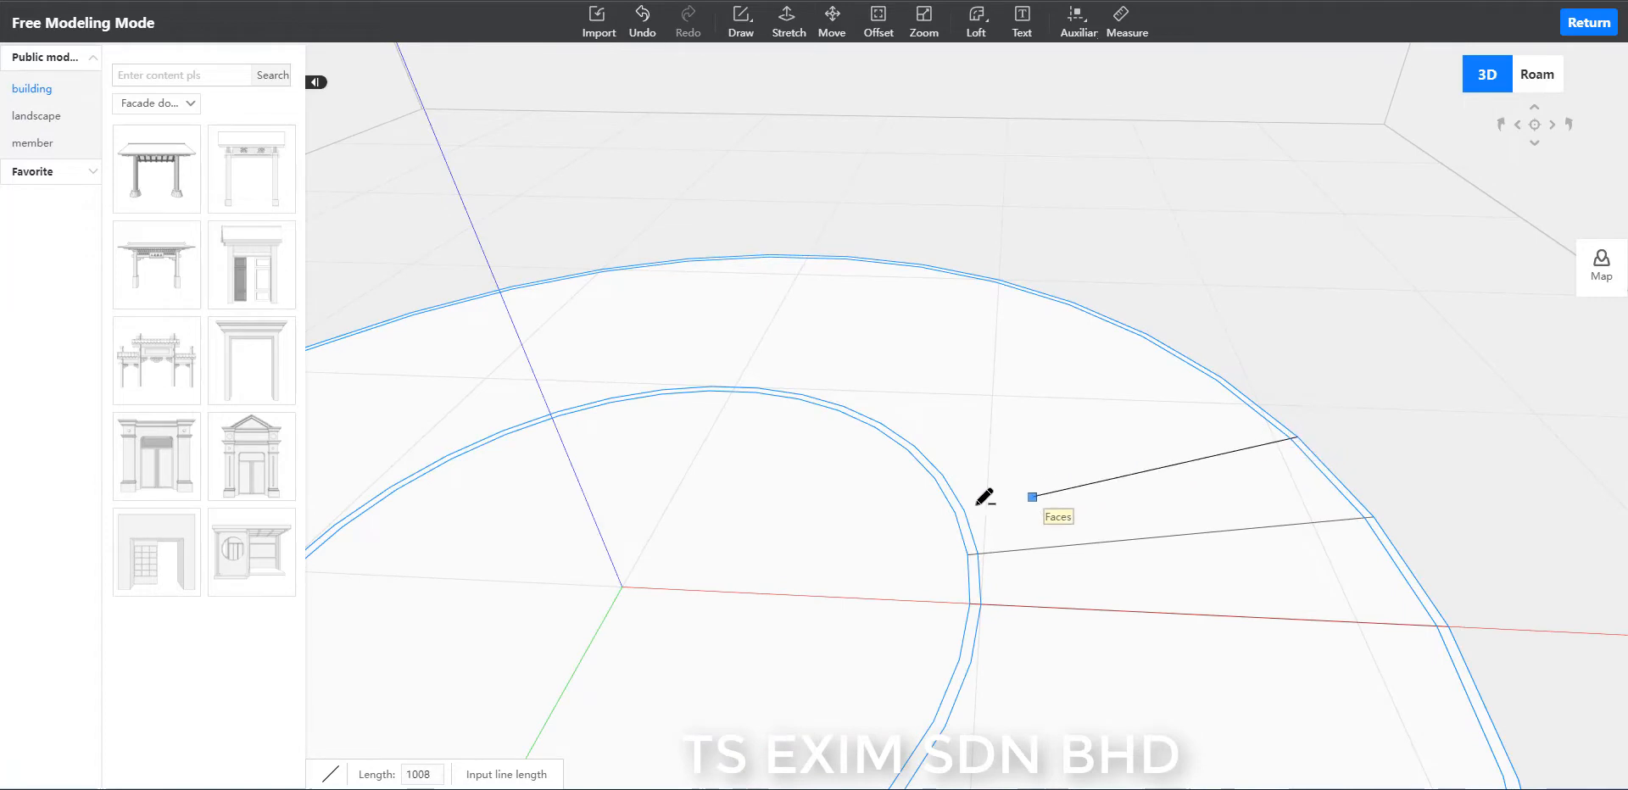
click(957, 512)
key(Escape)
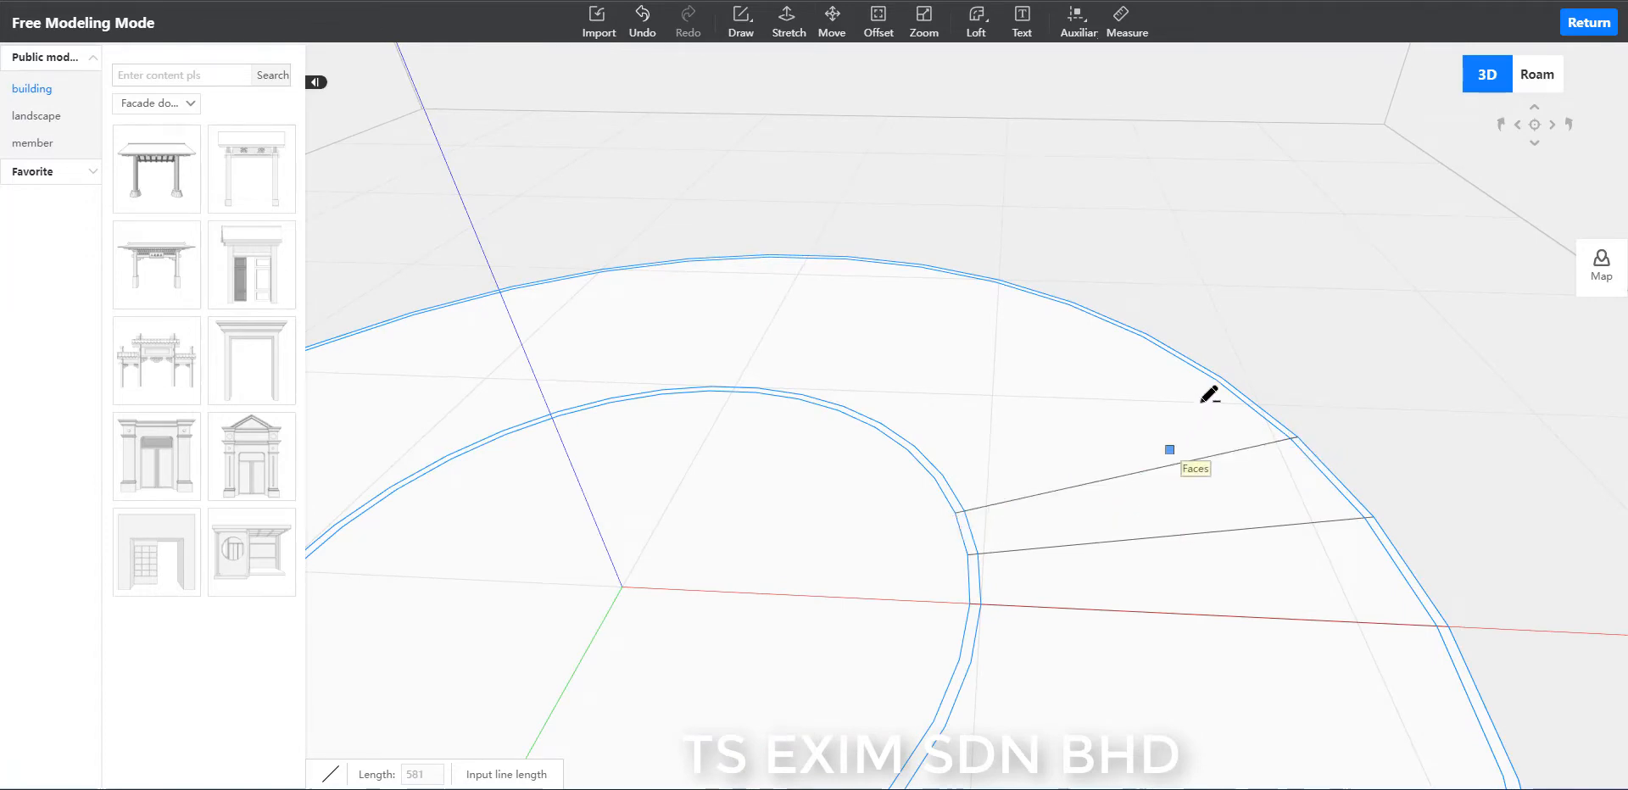
Draw the third and fourth radial lines between the next matching vertices of the outer and inner rings.
click(1221, 378)
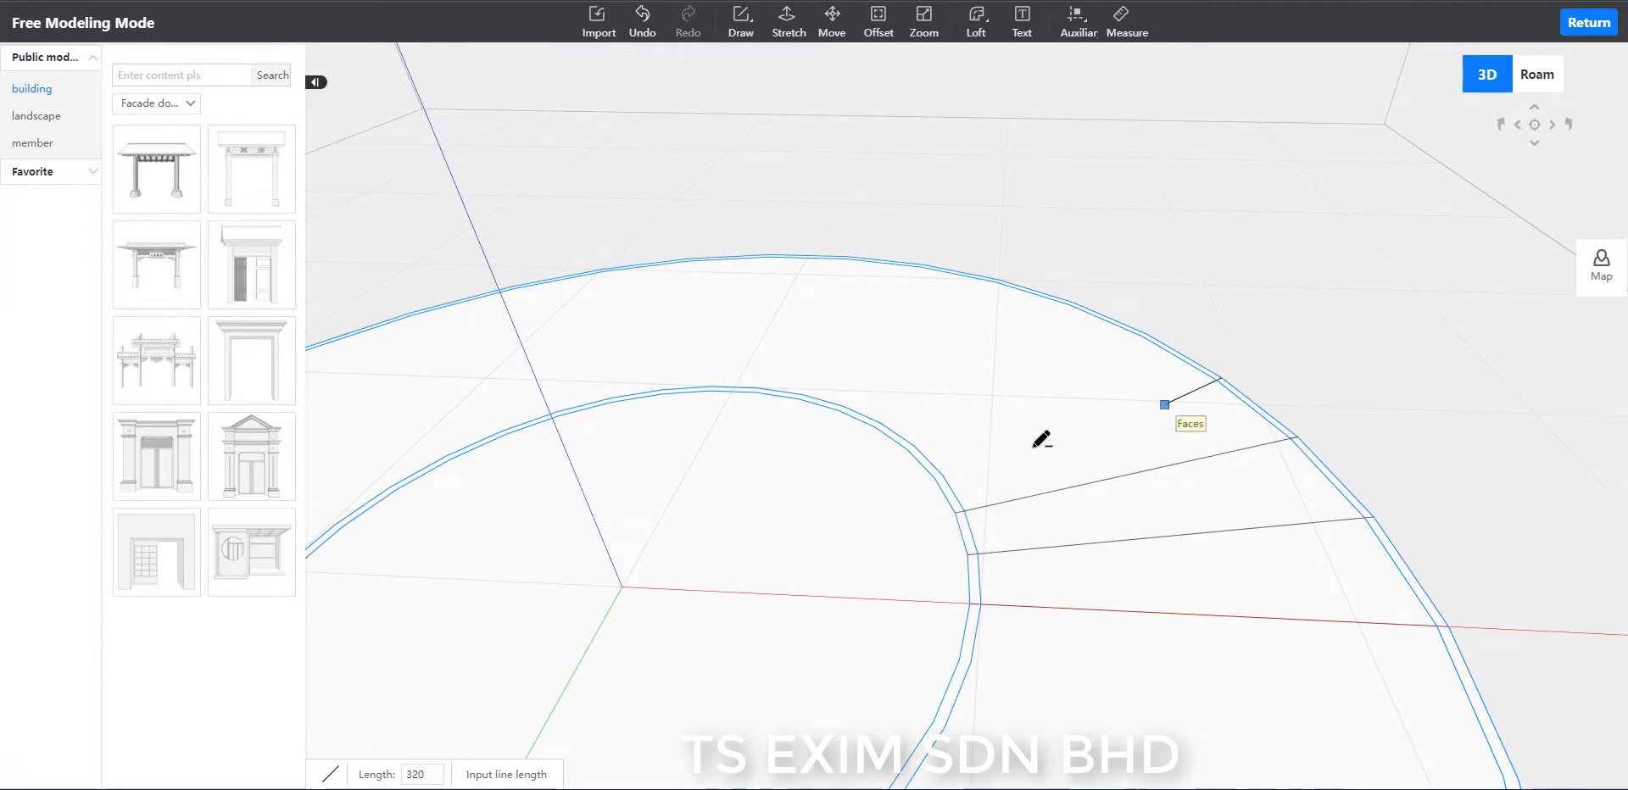
click(937, 477)
key(Escape)
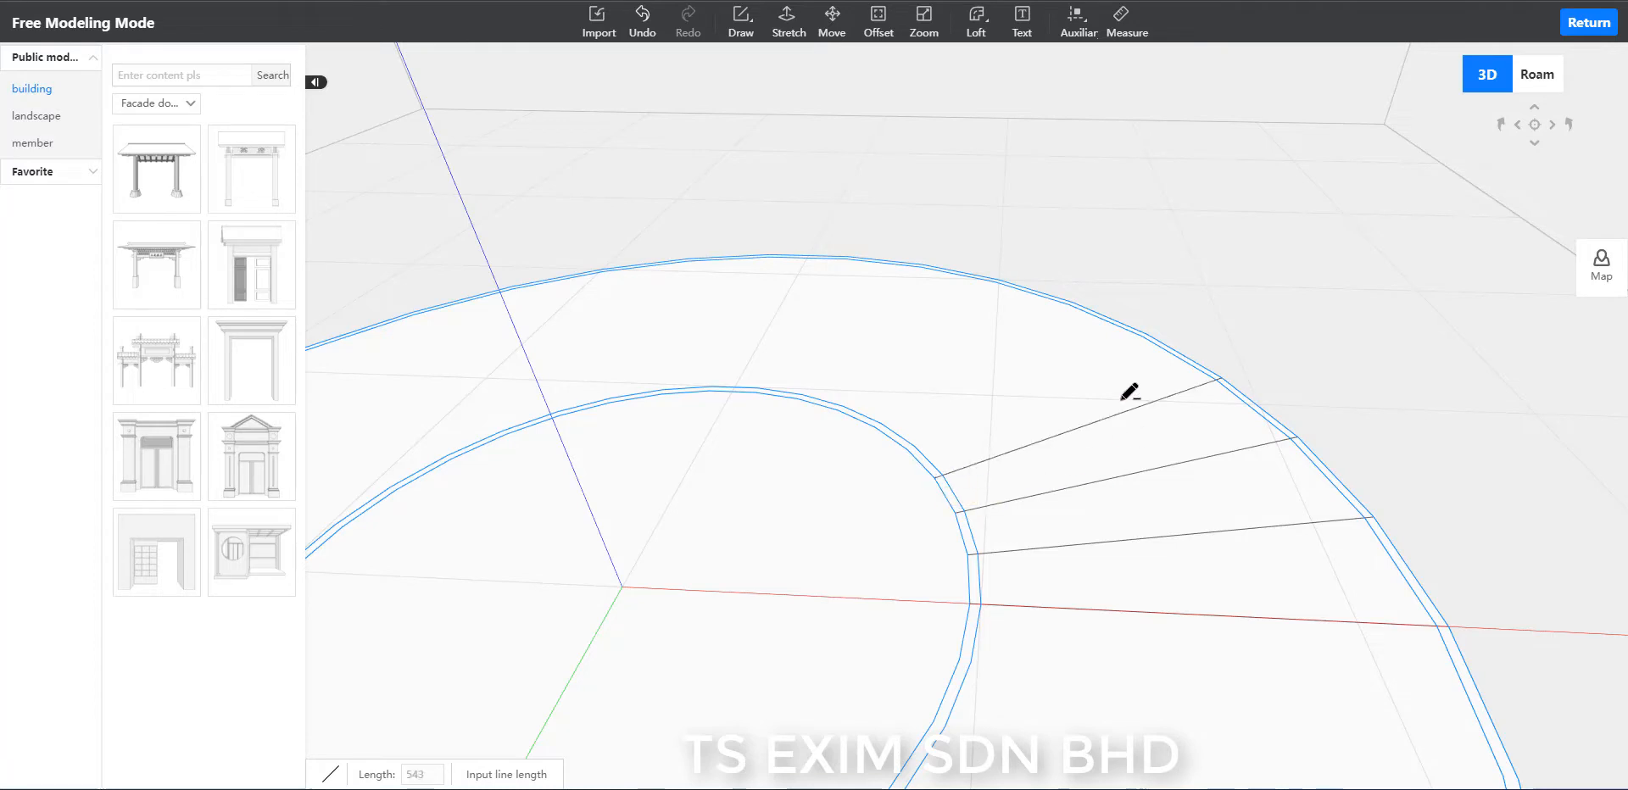
click(1142, 336)
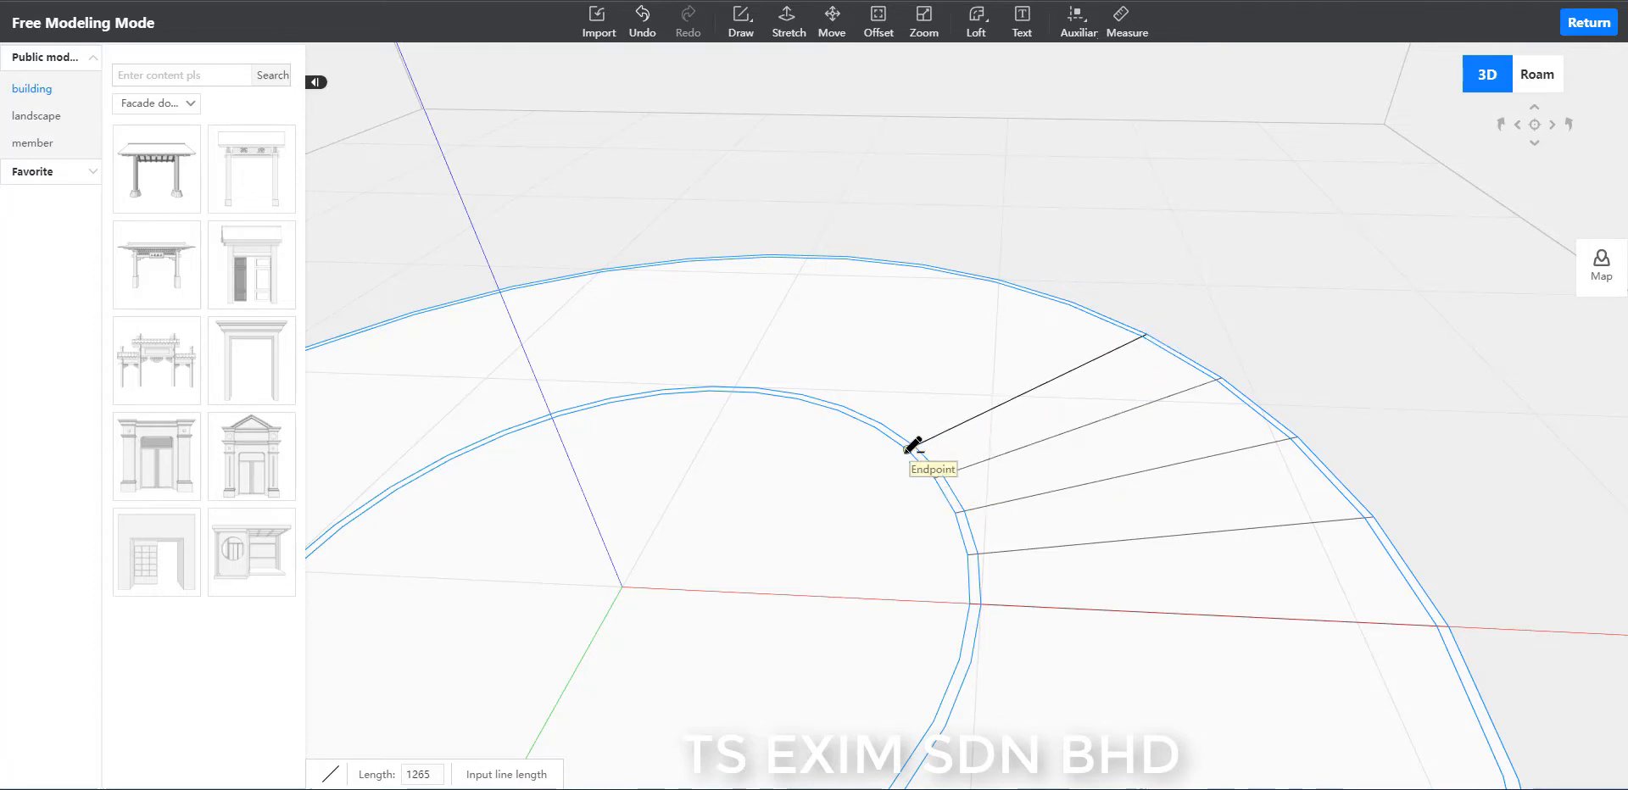
click(908, 449)
key(Escape)
Draw the fifth and sixth radial lines from the outer ring's vertices to the matching inner ring vertices.
click(1070, 303)
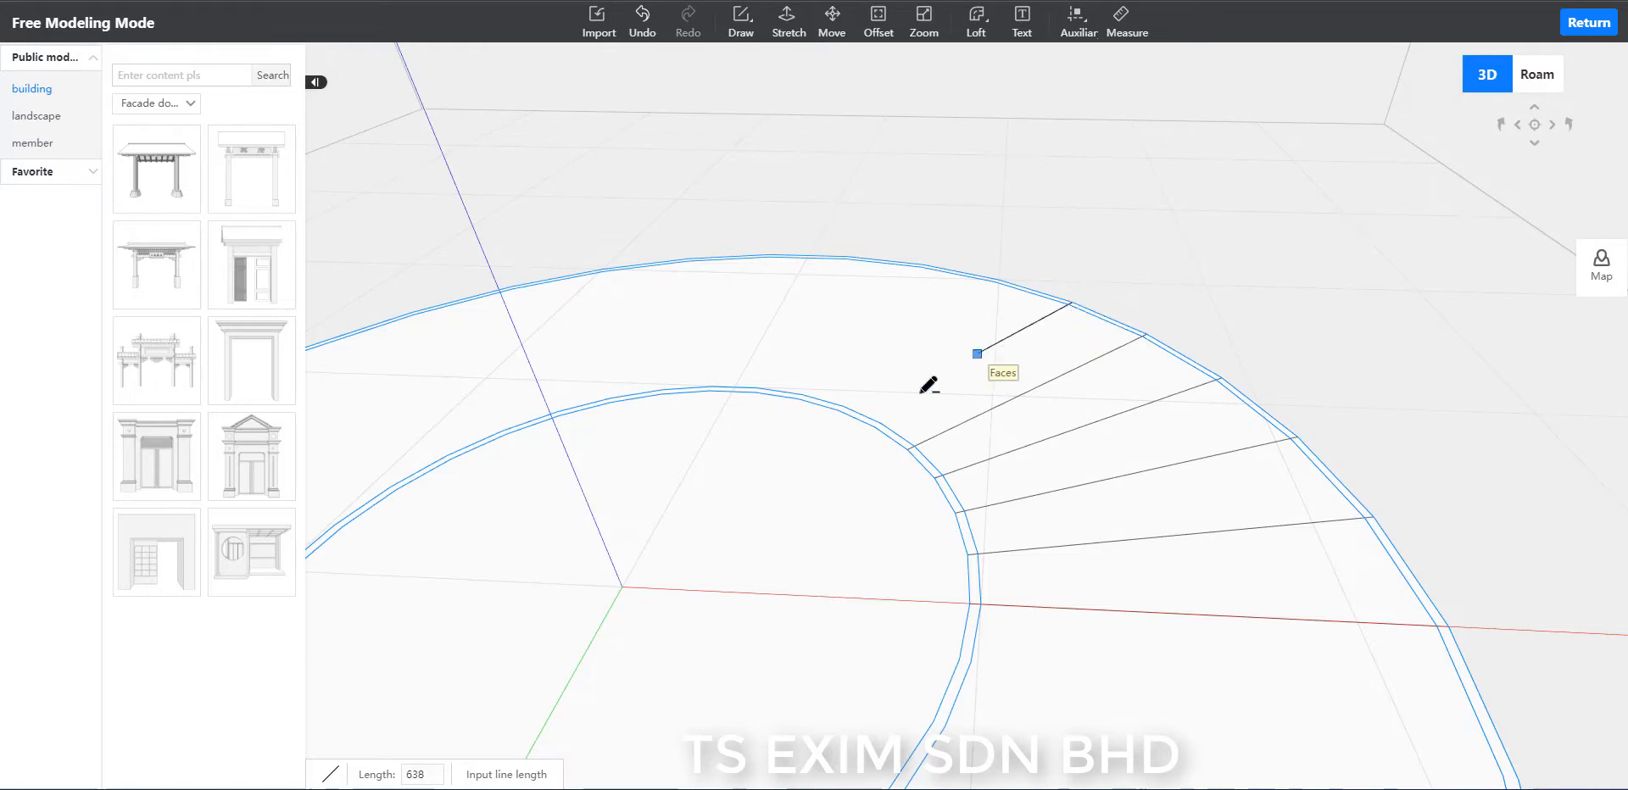
click(876, 424)
key(Escape)
click(995, 282)
click(839, 410)
key(Escape)
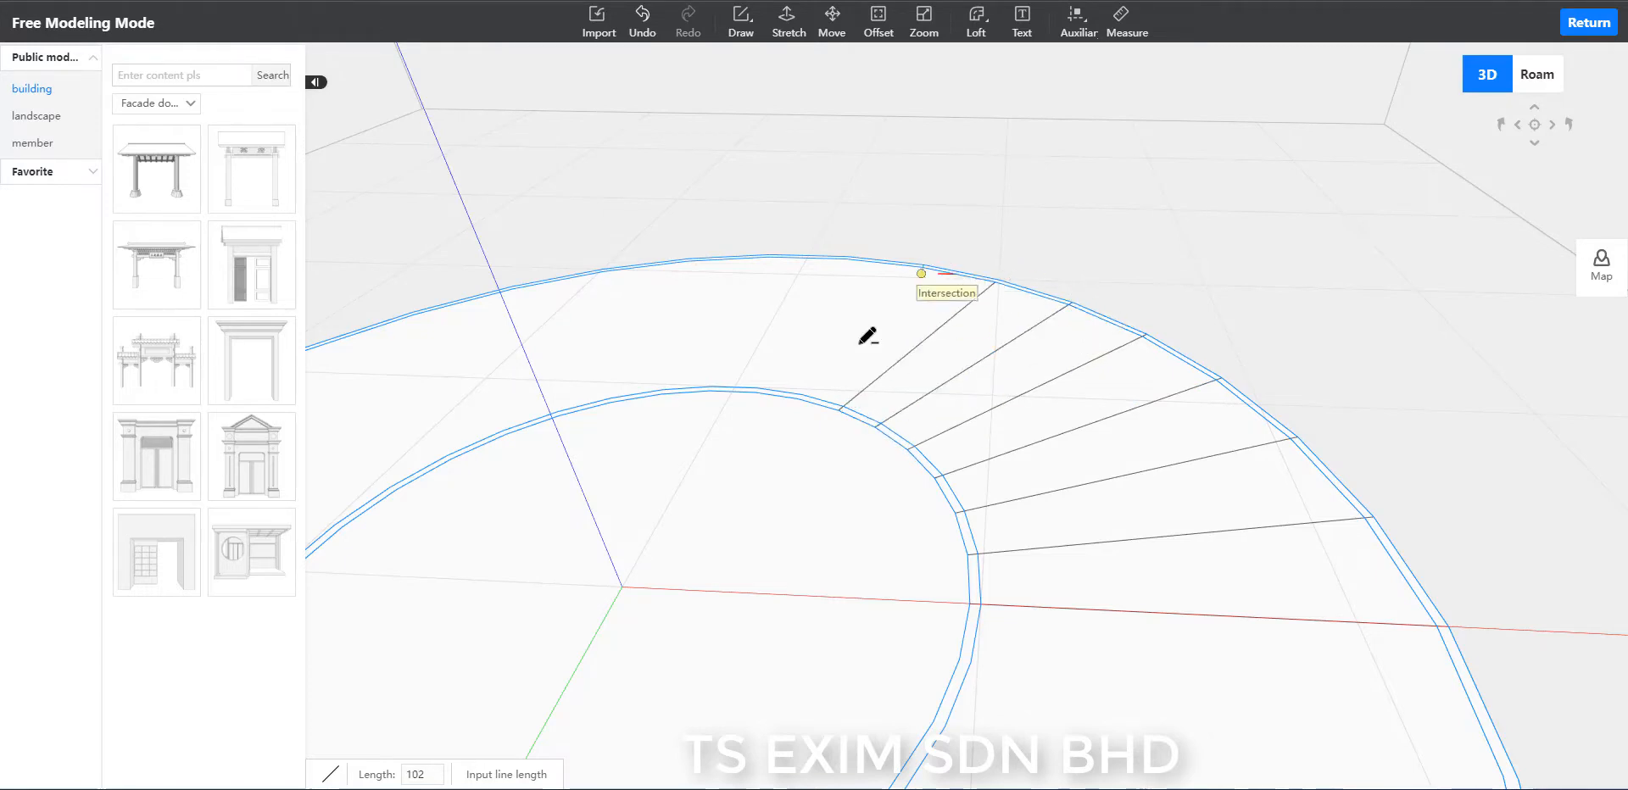
Add the seventh and eighth radial lines between the following outer and inner ring vertices.
click(922, 266)
click(798, 398)
key(Escape)
click(846, 258)
click(755, 392)
key(Escape)
click(769, 256)
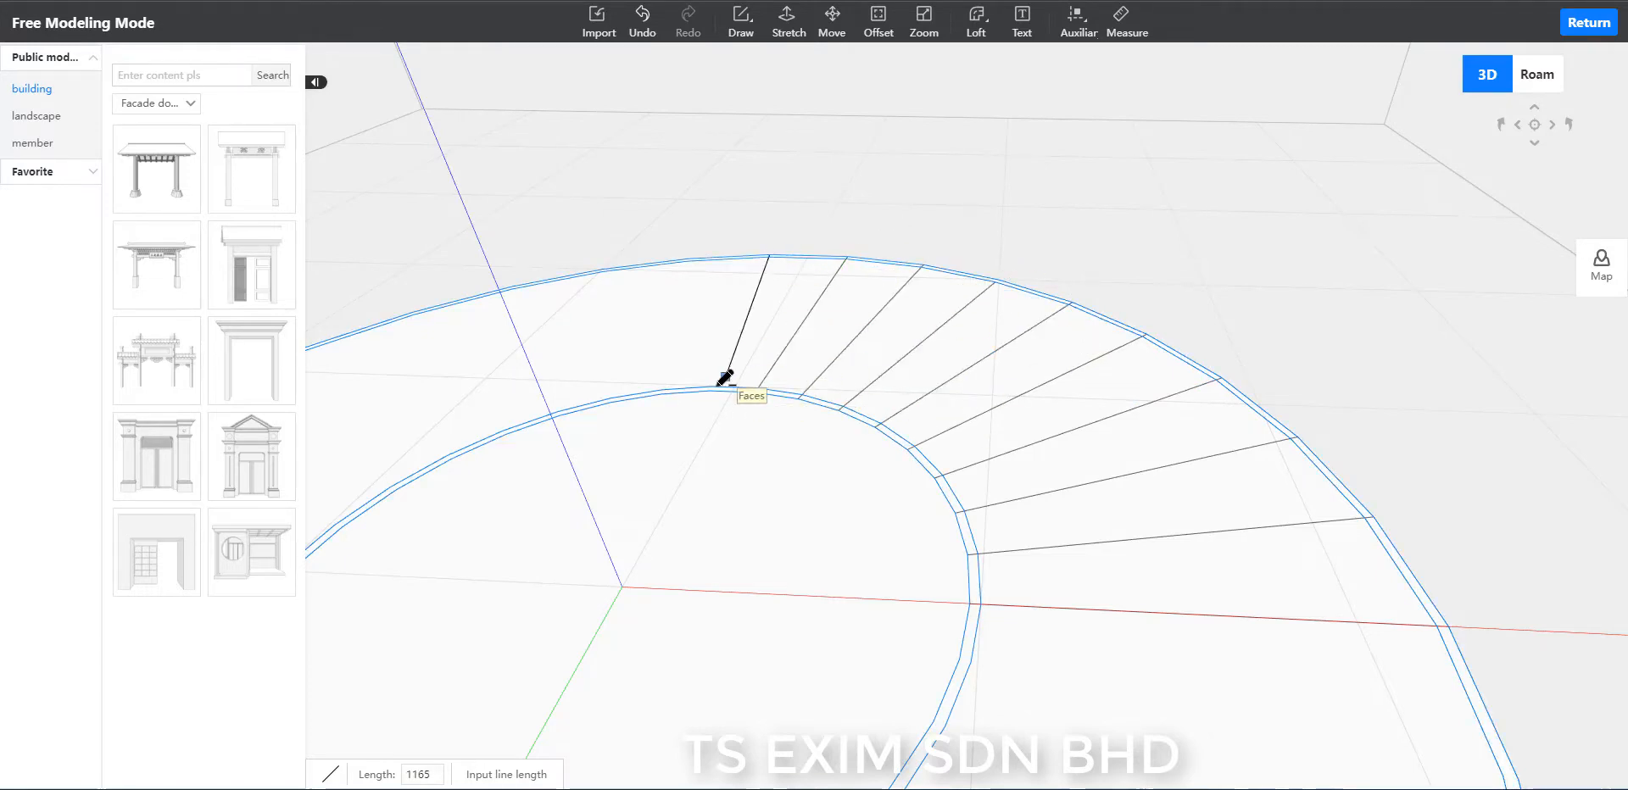
click(710, 391)
key(Escape)
key(ctrl+z)
Draw the ninth and tenth radial lines between matching vertices across the ring's far side.
click(784, 256)
click(711, 391)
key(Escape)
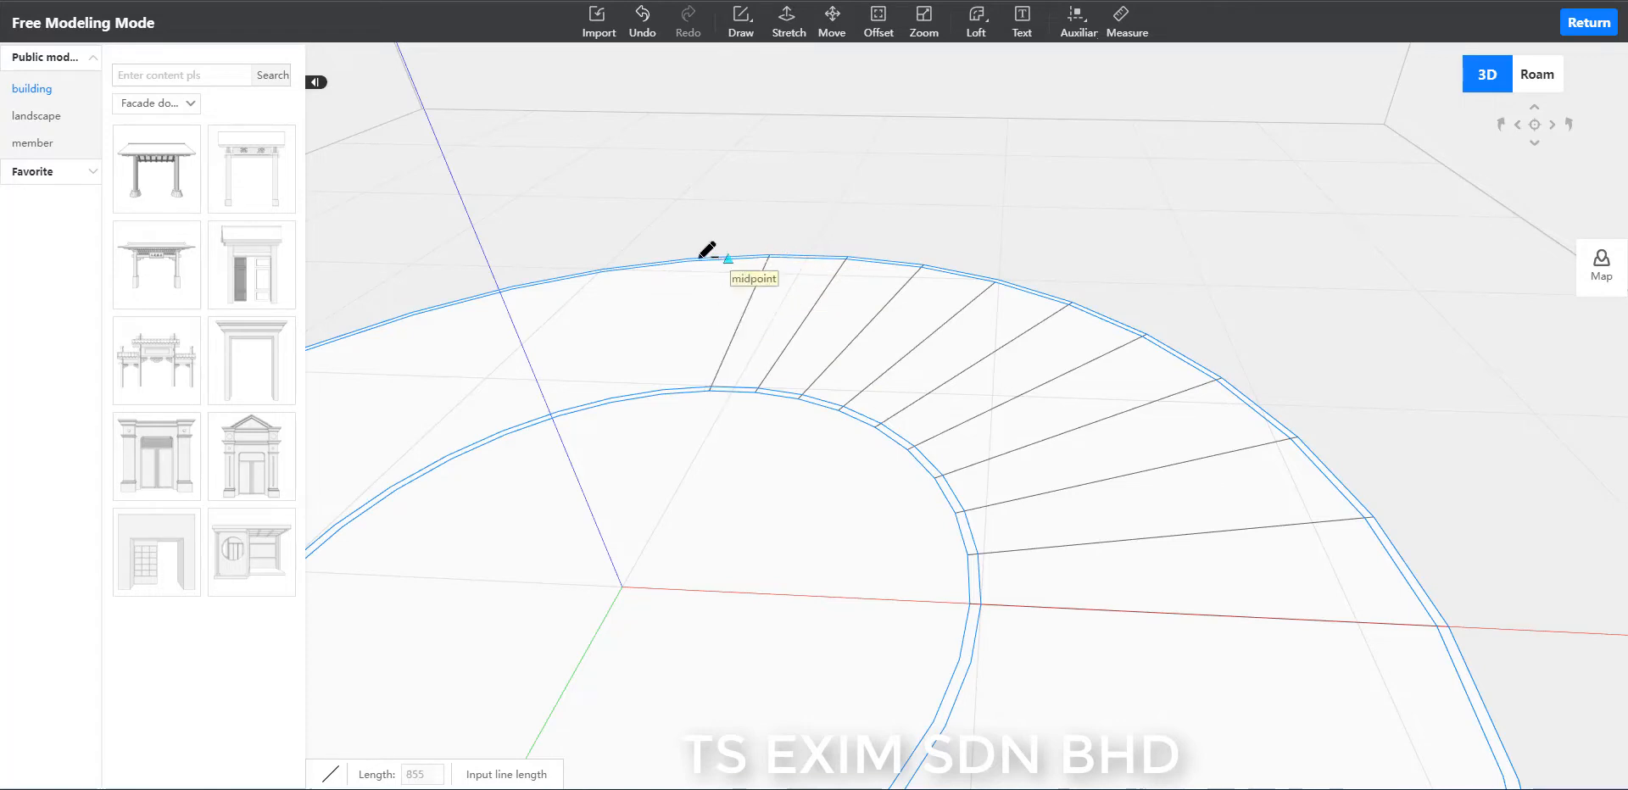
scroll(679, 218, up, 3)
scroll(727, 279, down, 3)
click(662, 134)
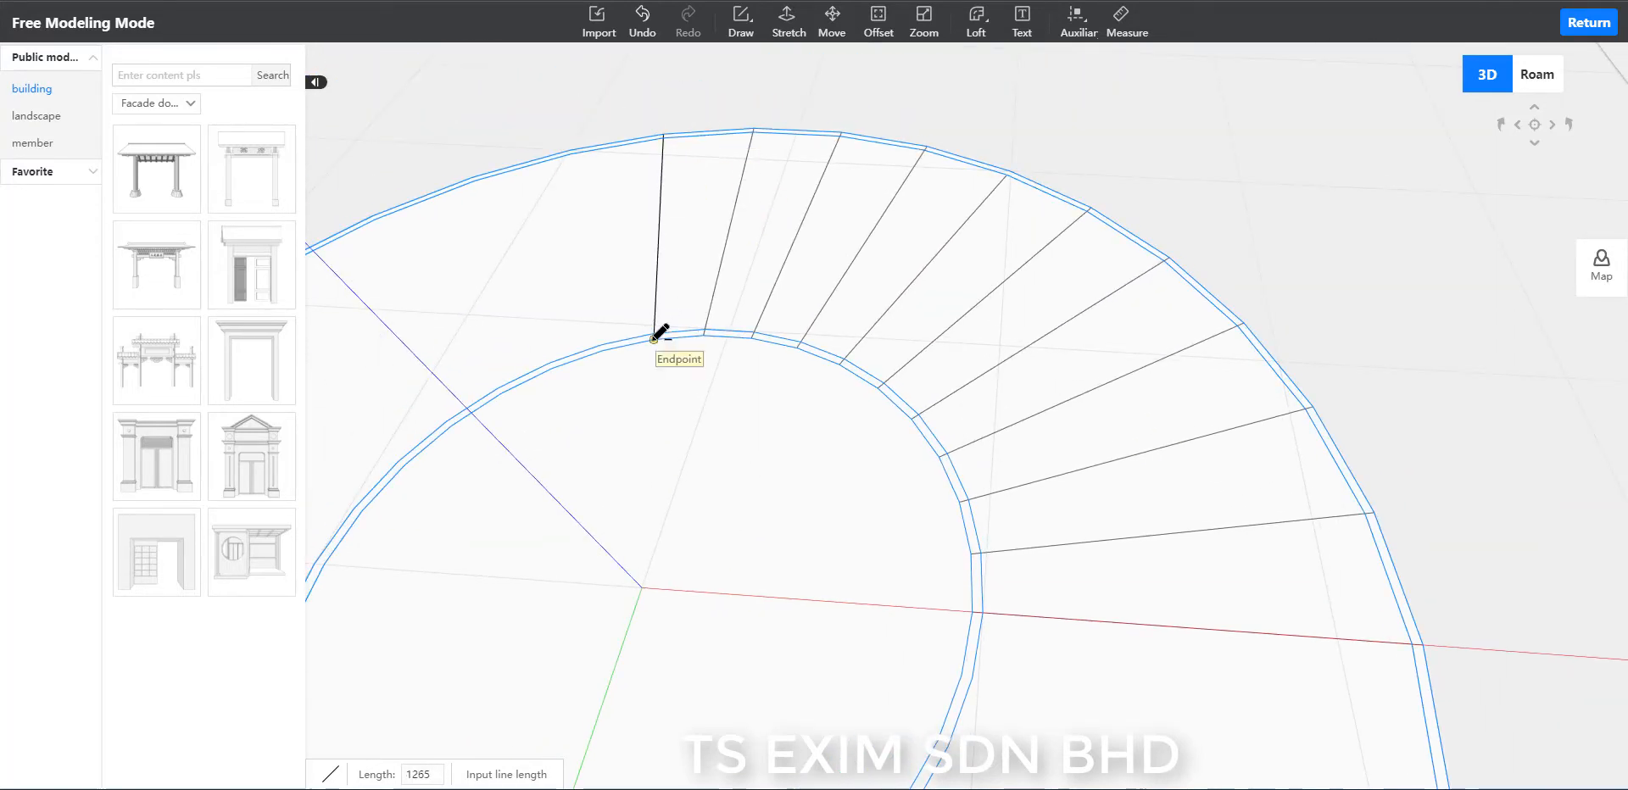
click(654, 337)
key(Escape)
Draw the eleventh and twelfth radial lines between the next outer and inner ring vertices.
click(570, 151)
click(602, 348)
key(Escape)
click(473, 178)
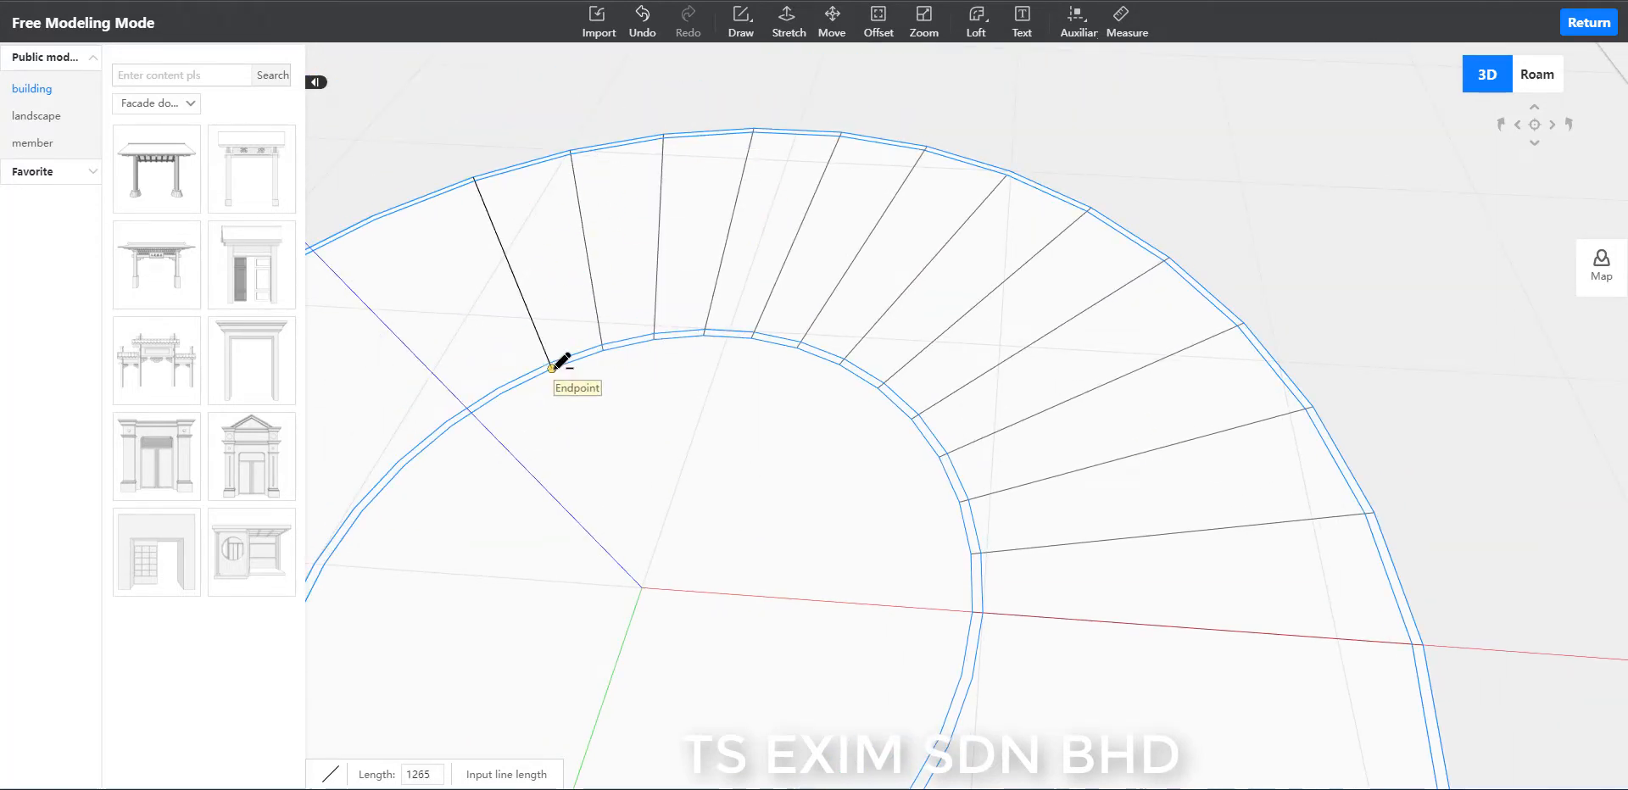
click(551, 367)
key(Escape)
Draw the thirteenth, fourteenth and fifteenth radial lines, continuing vertex by vertex around the ring.
click(374, 218)
click(502, 392)
scroll(627, 431, down, 1)
middle_drag(679, 450, 835, 424)
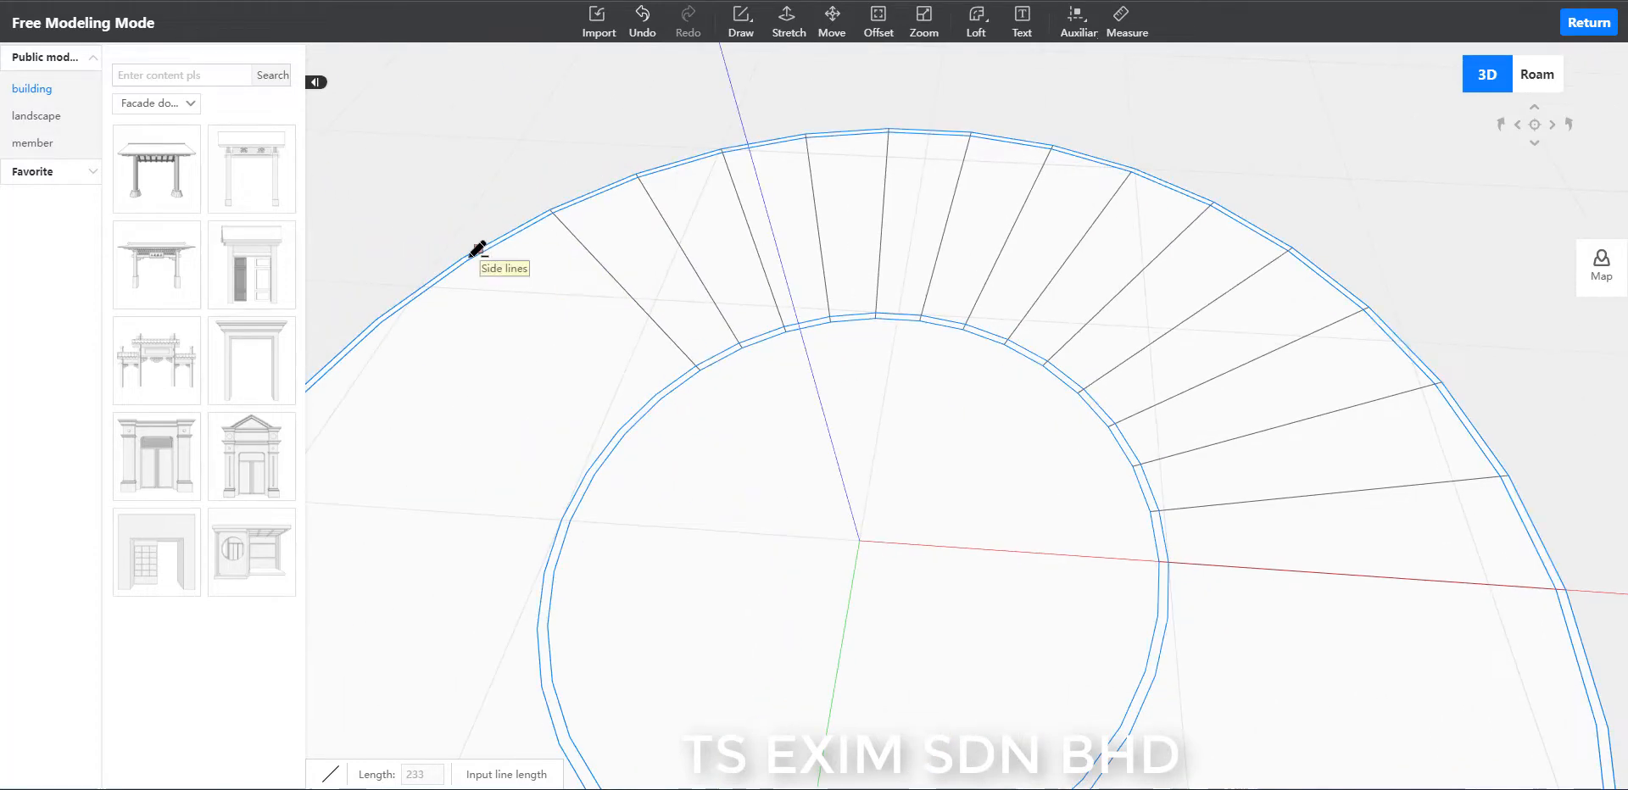
click(464, 259)
click(660, 399)
click(378, 320)
click(625, 433)
Draw the last two radial lines of the half circle, ending opposite the X axis line, and leave the line tool.
scroll(385, 379, down, 2)
mouse_move(386, 380)
middle_down()
mouse_move(458, 371)
mouse_move(551, 298)
middle_up()
click(528, 331)
click(798, 389)
key(Escape)
click(477, 407)
click(784, 427)
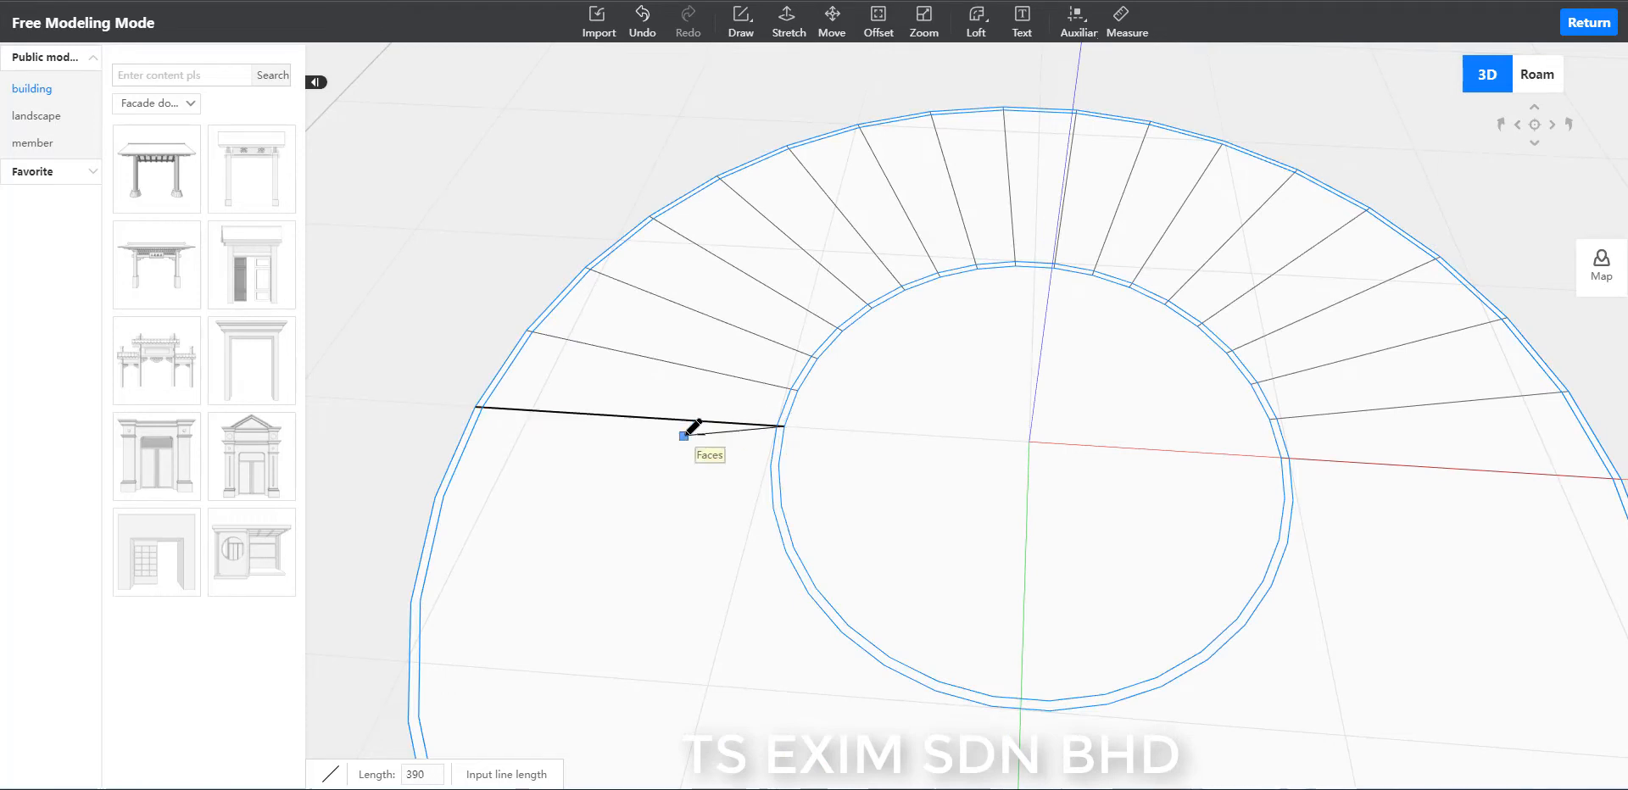
key(Escape)
key(Escape)
Ungroup the combined concentric polygons.
scroll(456, 322, down, 5)
middle_drag(1325, 266, 1224, 354)
click(1224, 354)
scroll(1170, 589, down, 2)
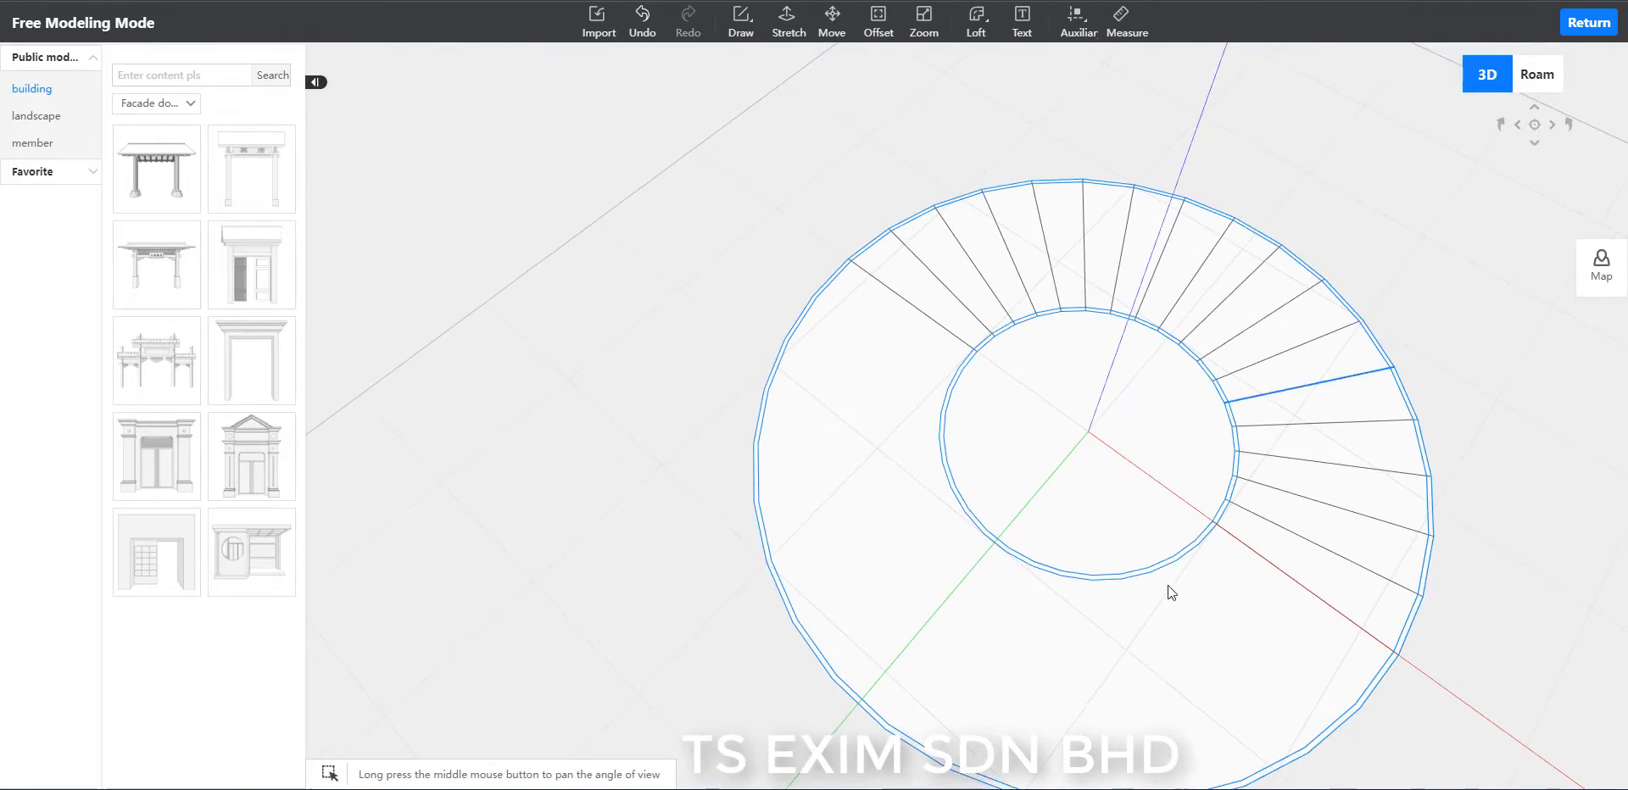
scroll(858, 642, down, 2)
click(858, 634)
middle_drag(858, 635, 929, 649)
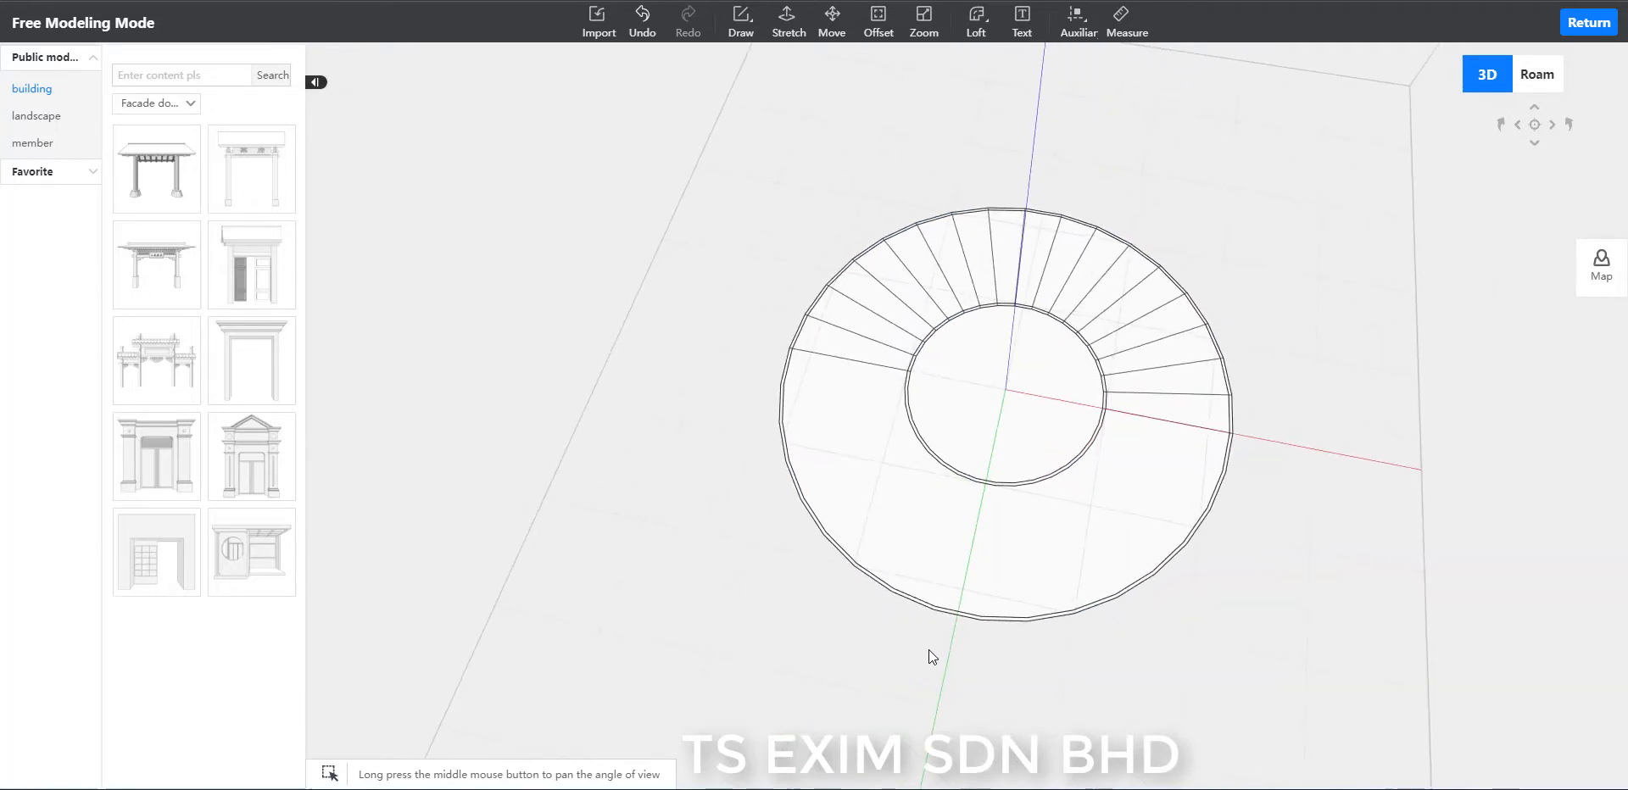
scroll(1323, 480, up, 3)
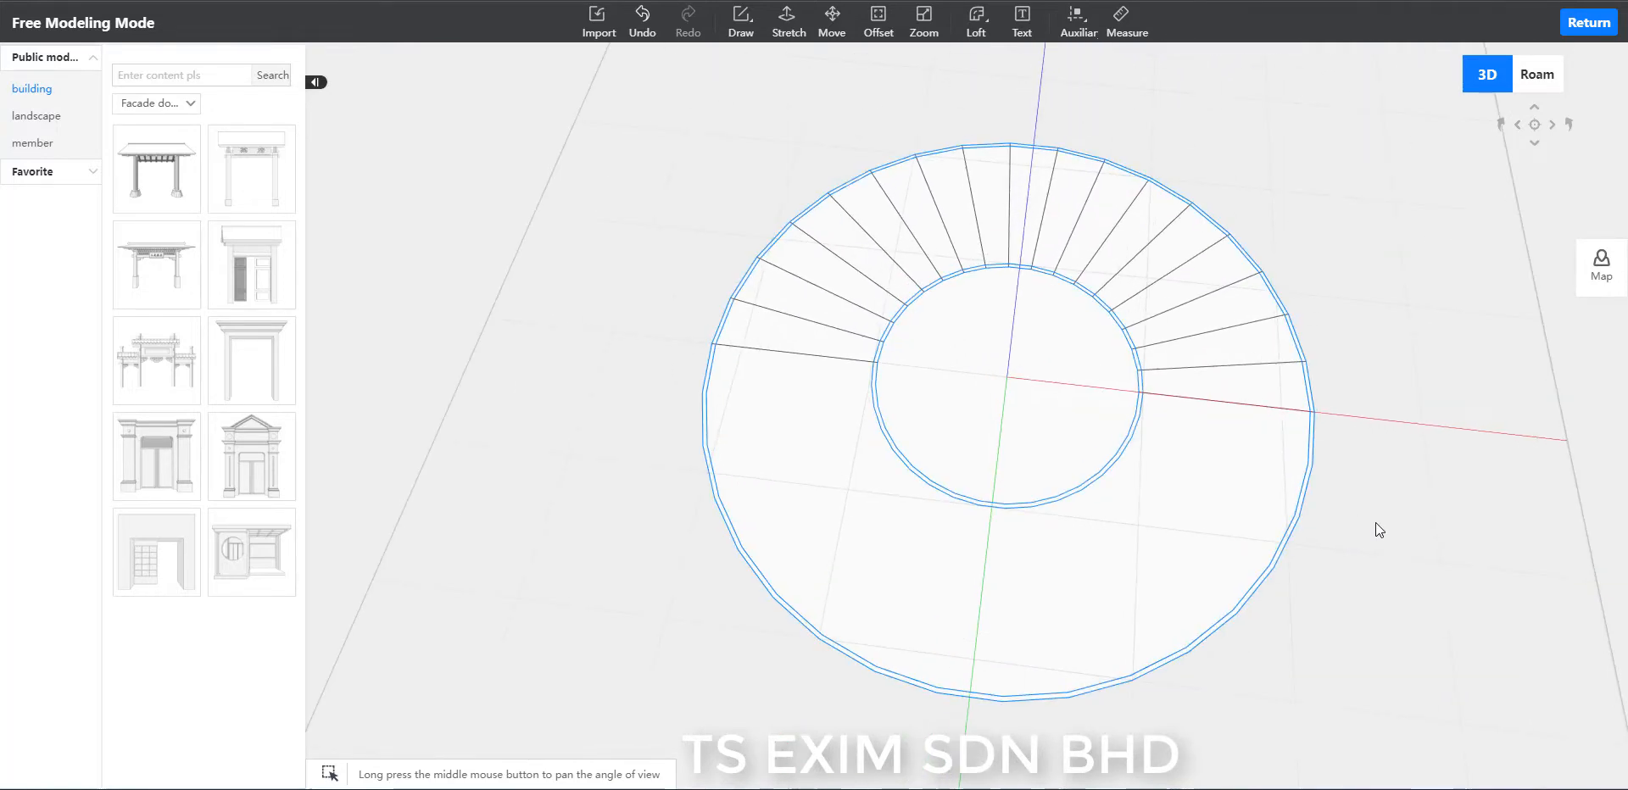
middle_drag(1426, 614, 1407, 613)
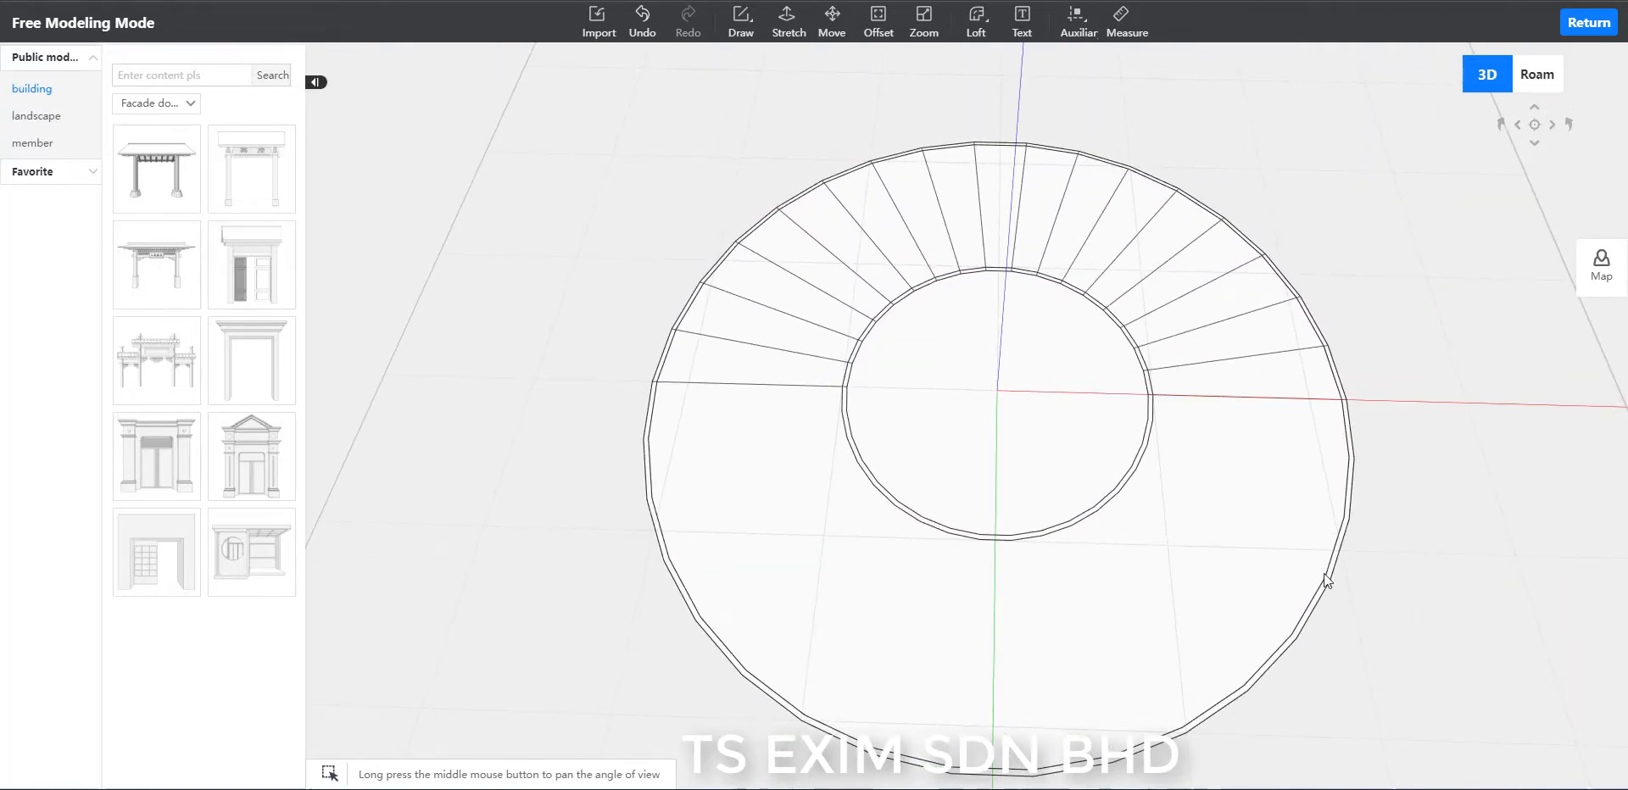
click(1275, 561)
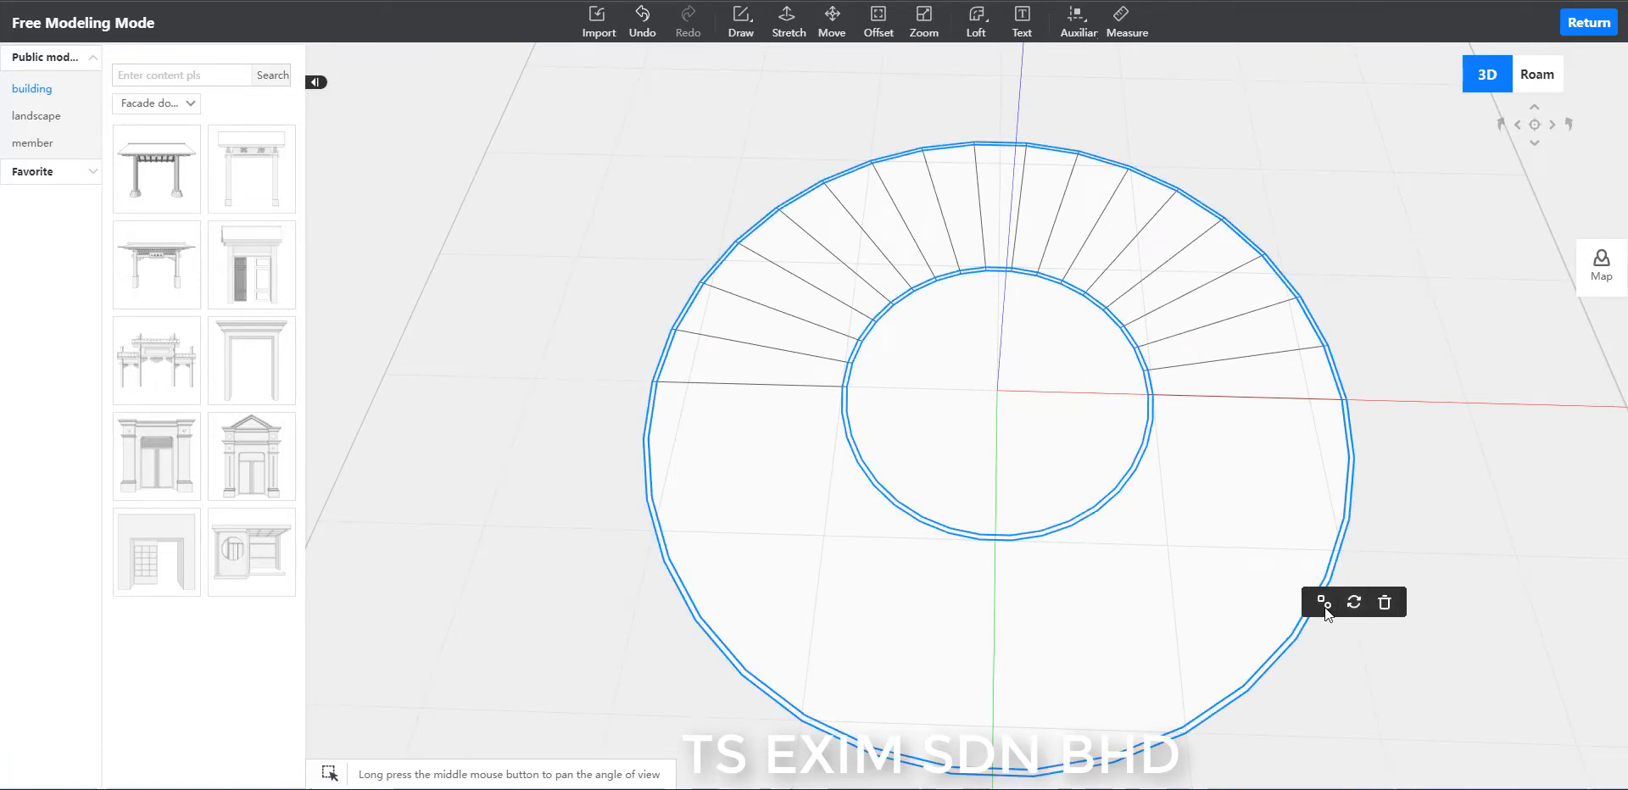
click(1324, 606)
Delete the large ring face on the half that has no radial lines.
middle_drag(1457, 619, 1458, 588)
click(791, 429)
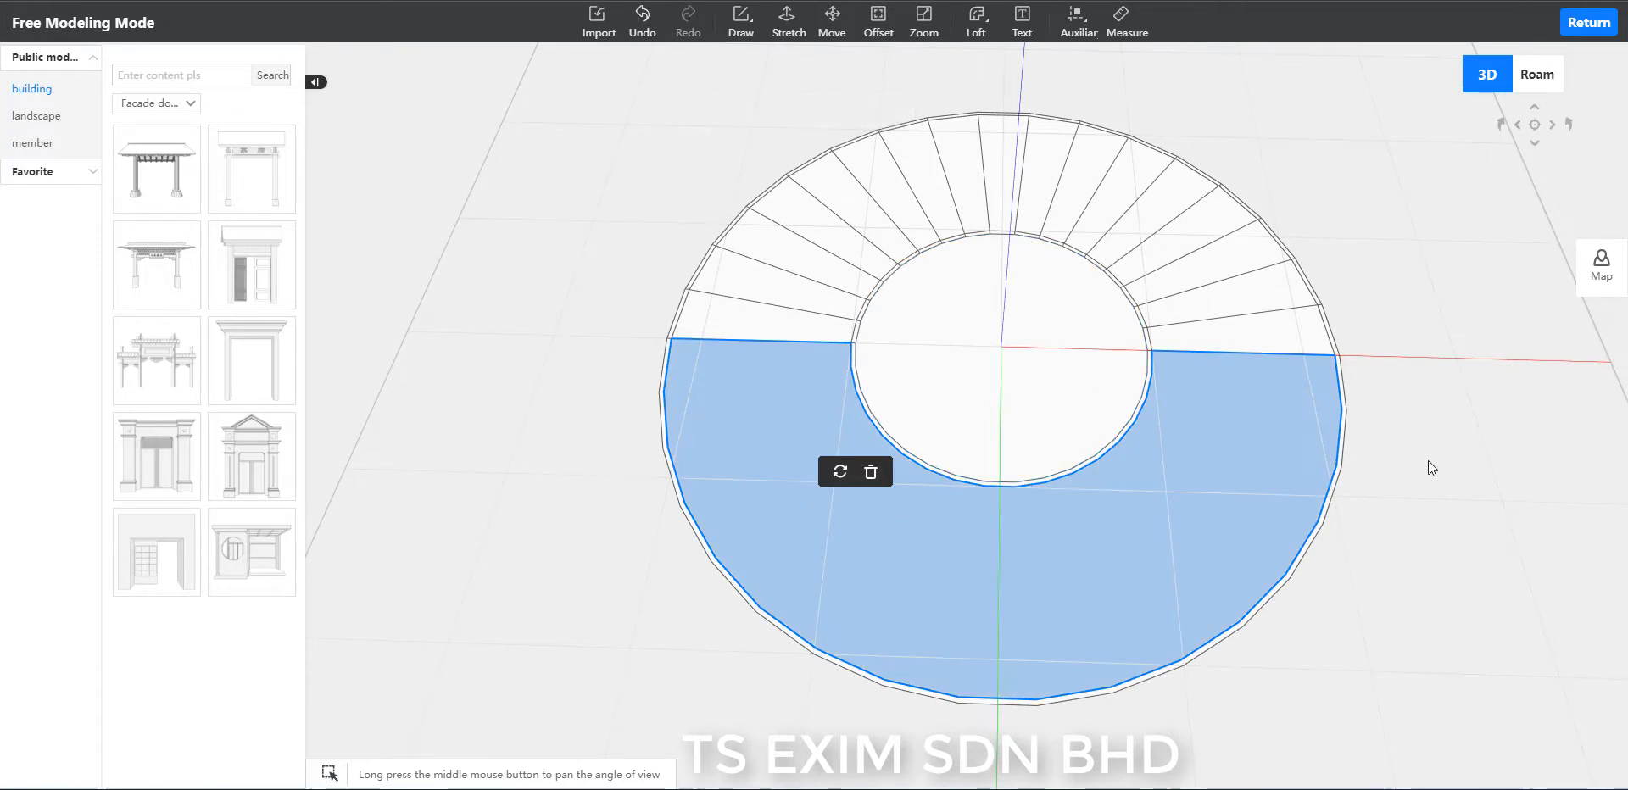
key(Delete)
Delete the thin inner band around the circle on the half without radial lines.
scroll(898, 563, up, 3)
scroll(898, 563, up, 1)
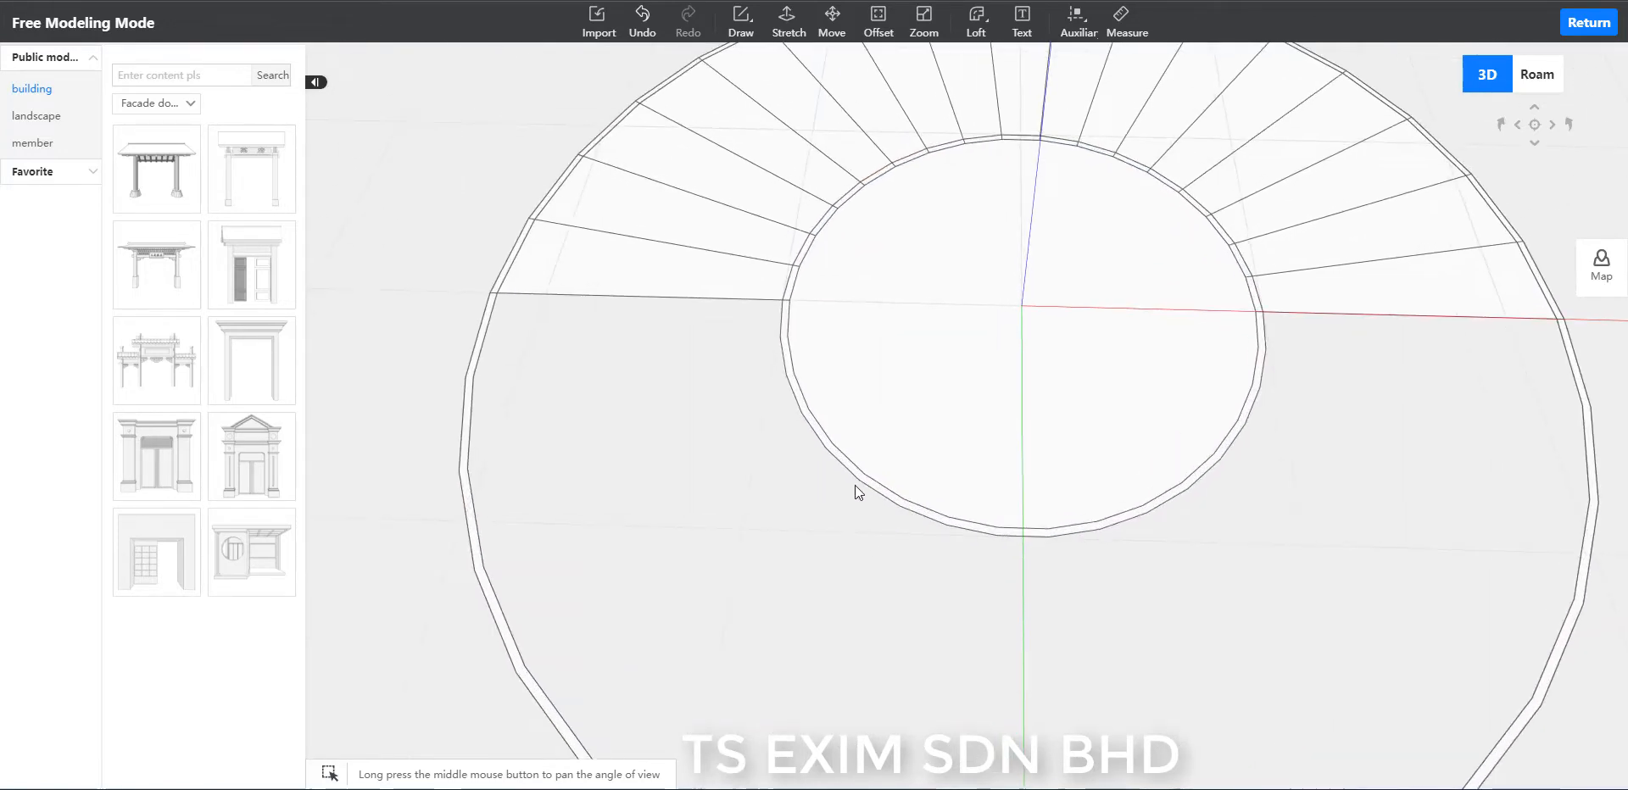
click(851, 466)
scroll(817, 496, up, 2)
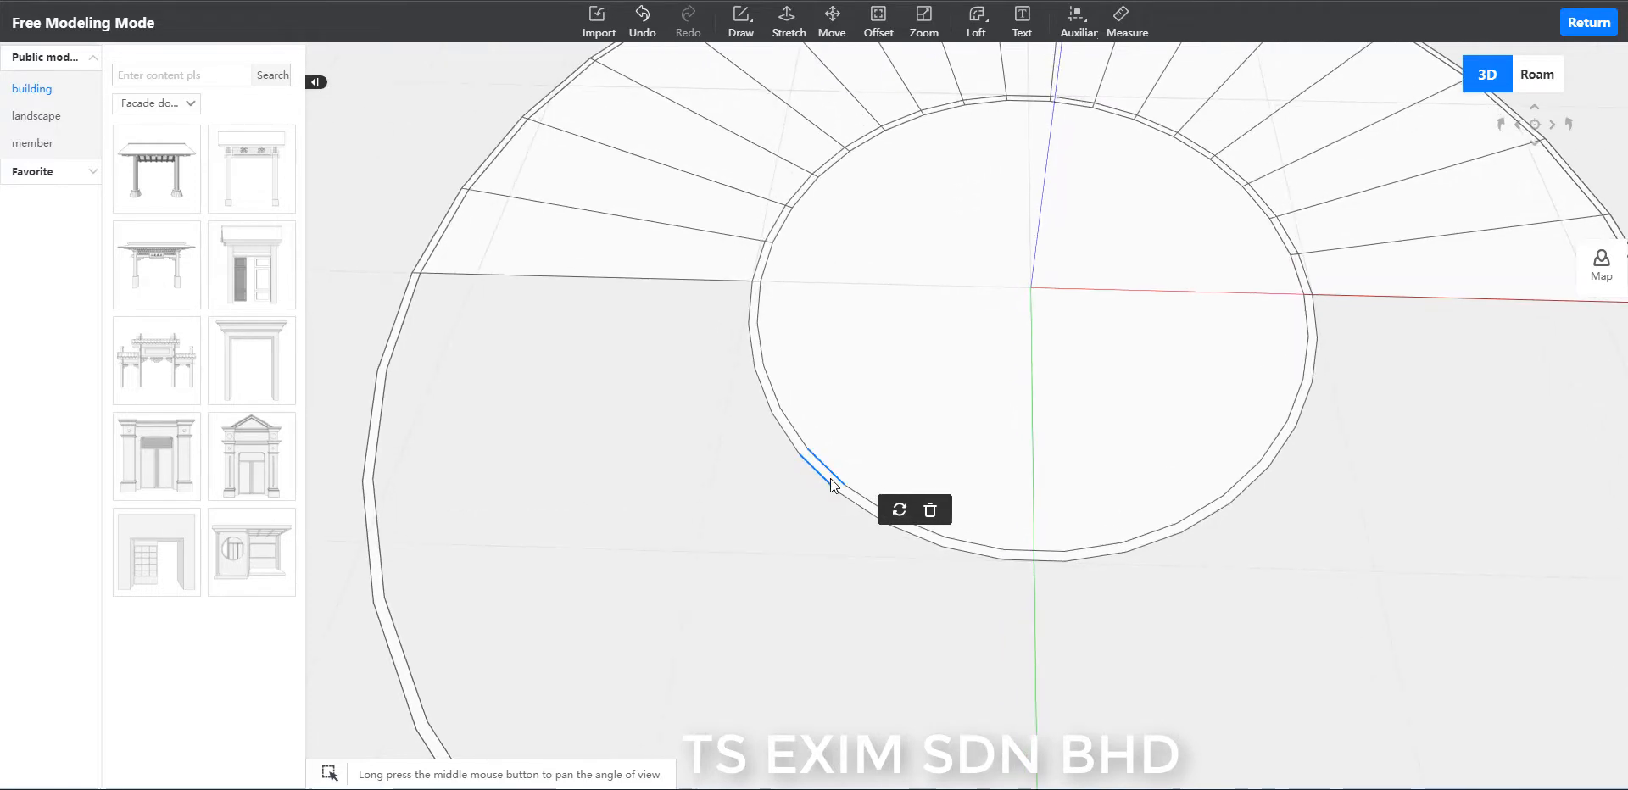
click(830, 478)
scroll(821, 481, up, 3)
click(756, 429)
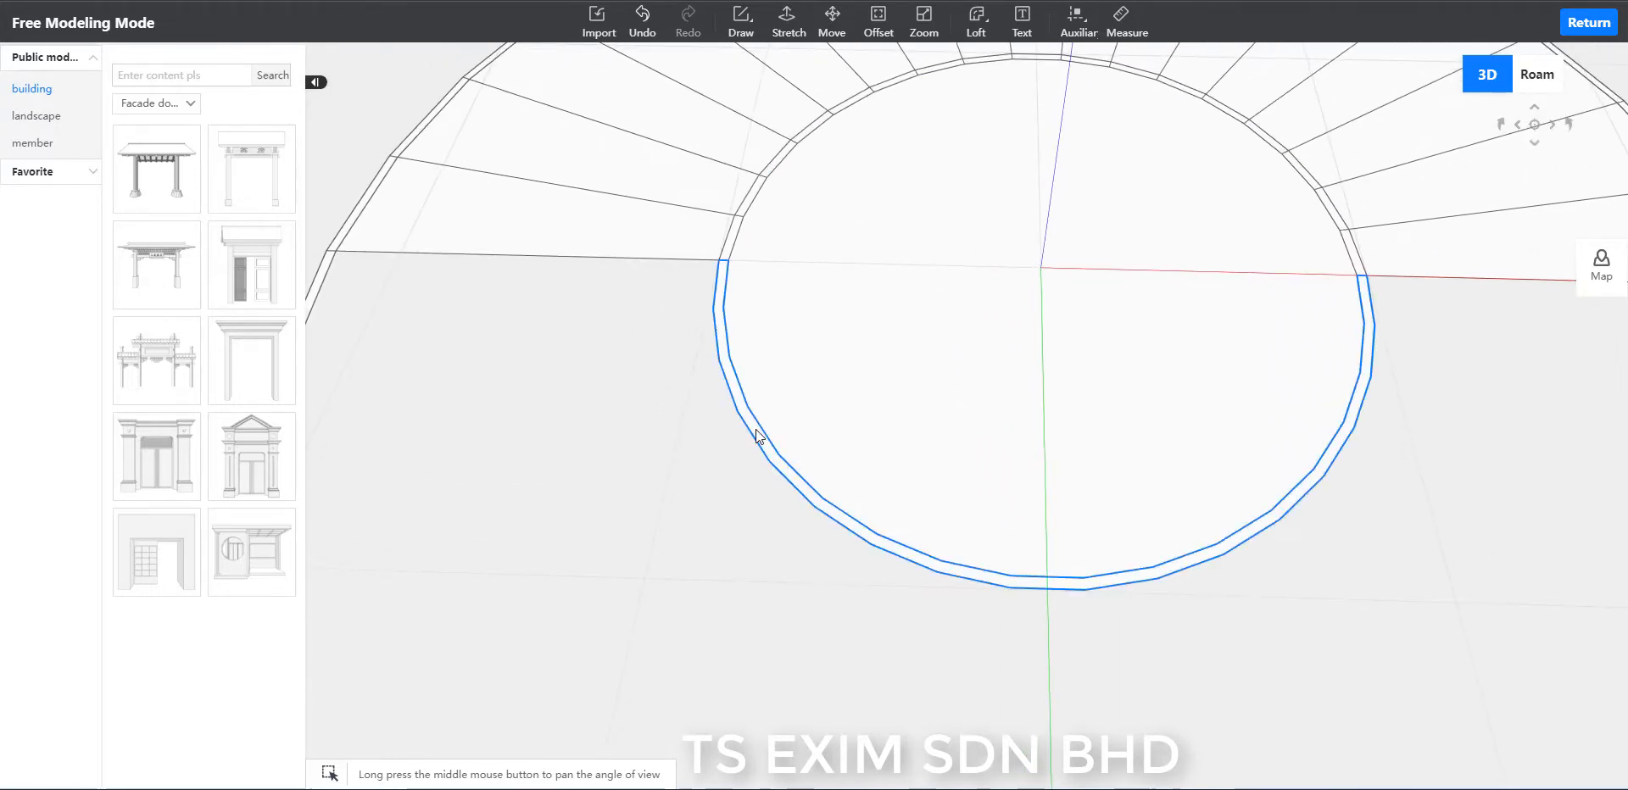
click(756, 429)
key(Delete)
Delete the face filling the open half between the central circle and the thin outer band.
scroll(678, 435, down, 1)
click(687, 435)
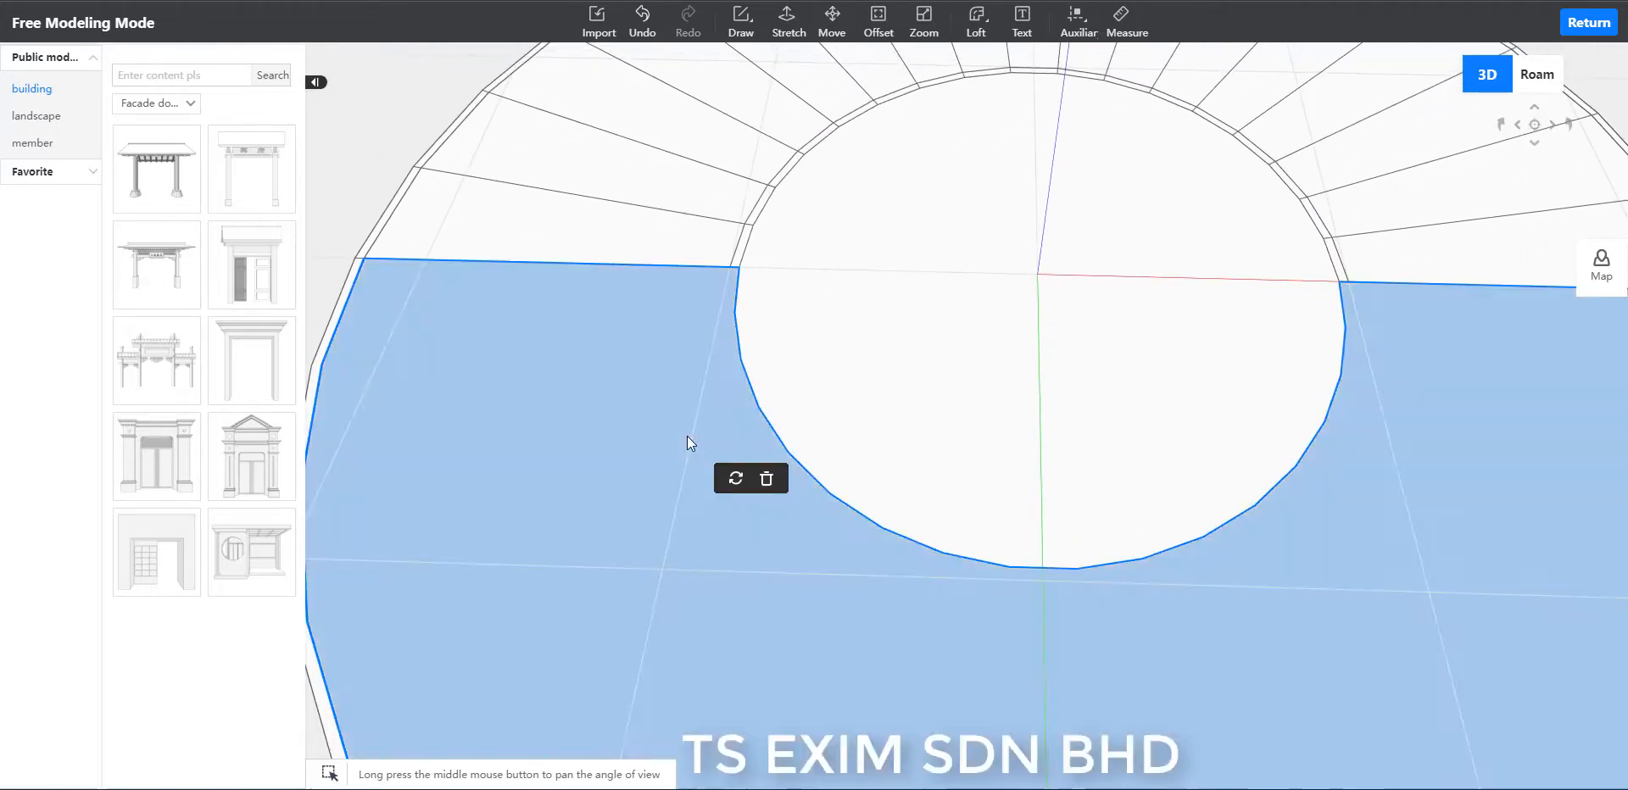
key(Delete)
Delete the thin outer band on the half without radial lines.
scroll(628, 428, down, 1)
click(395, 383)
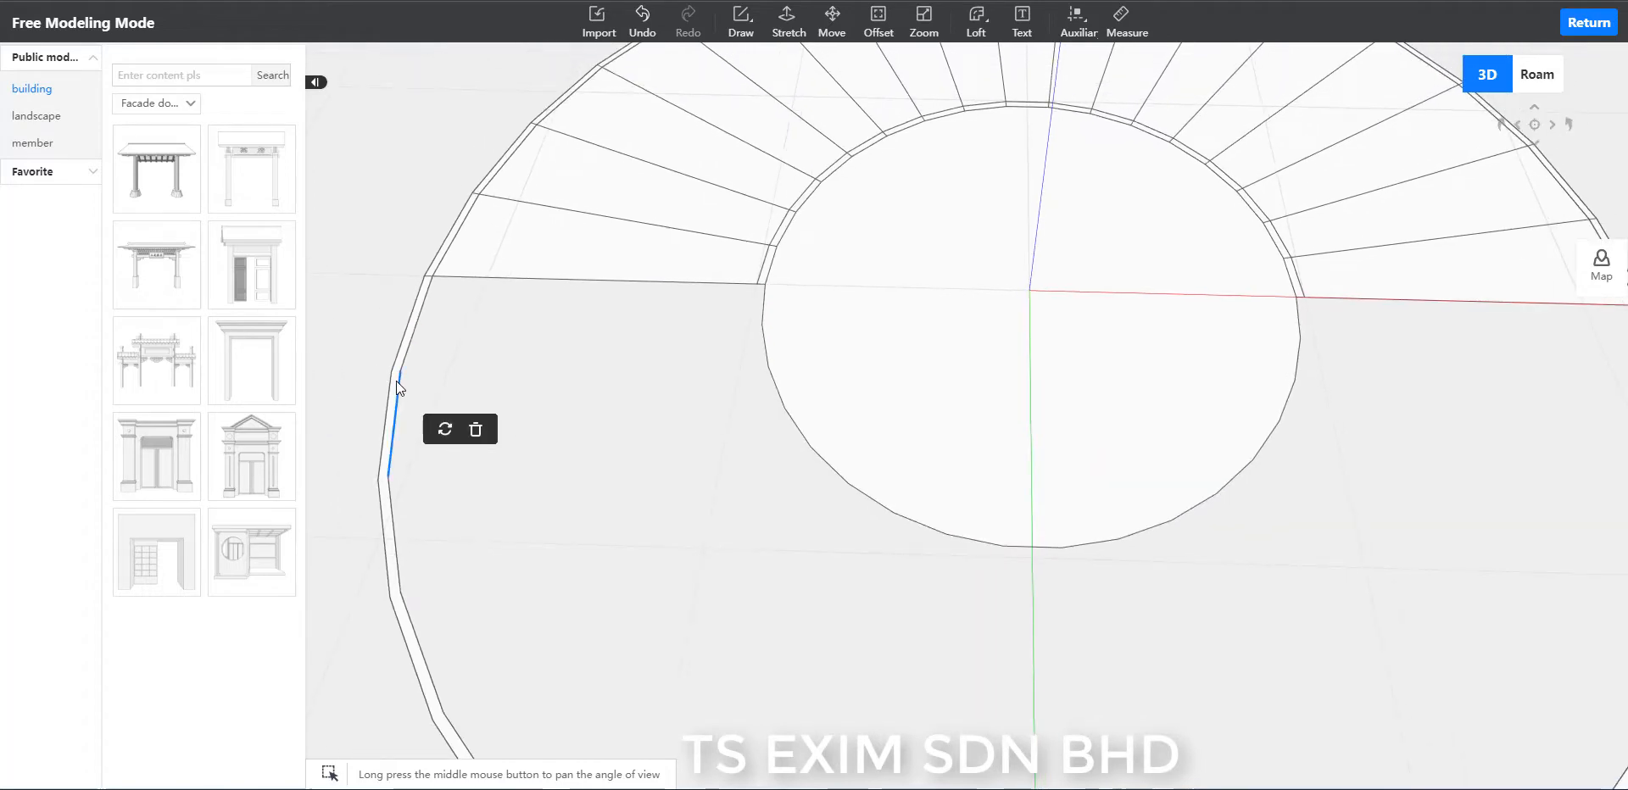
click(394, 380)
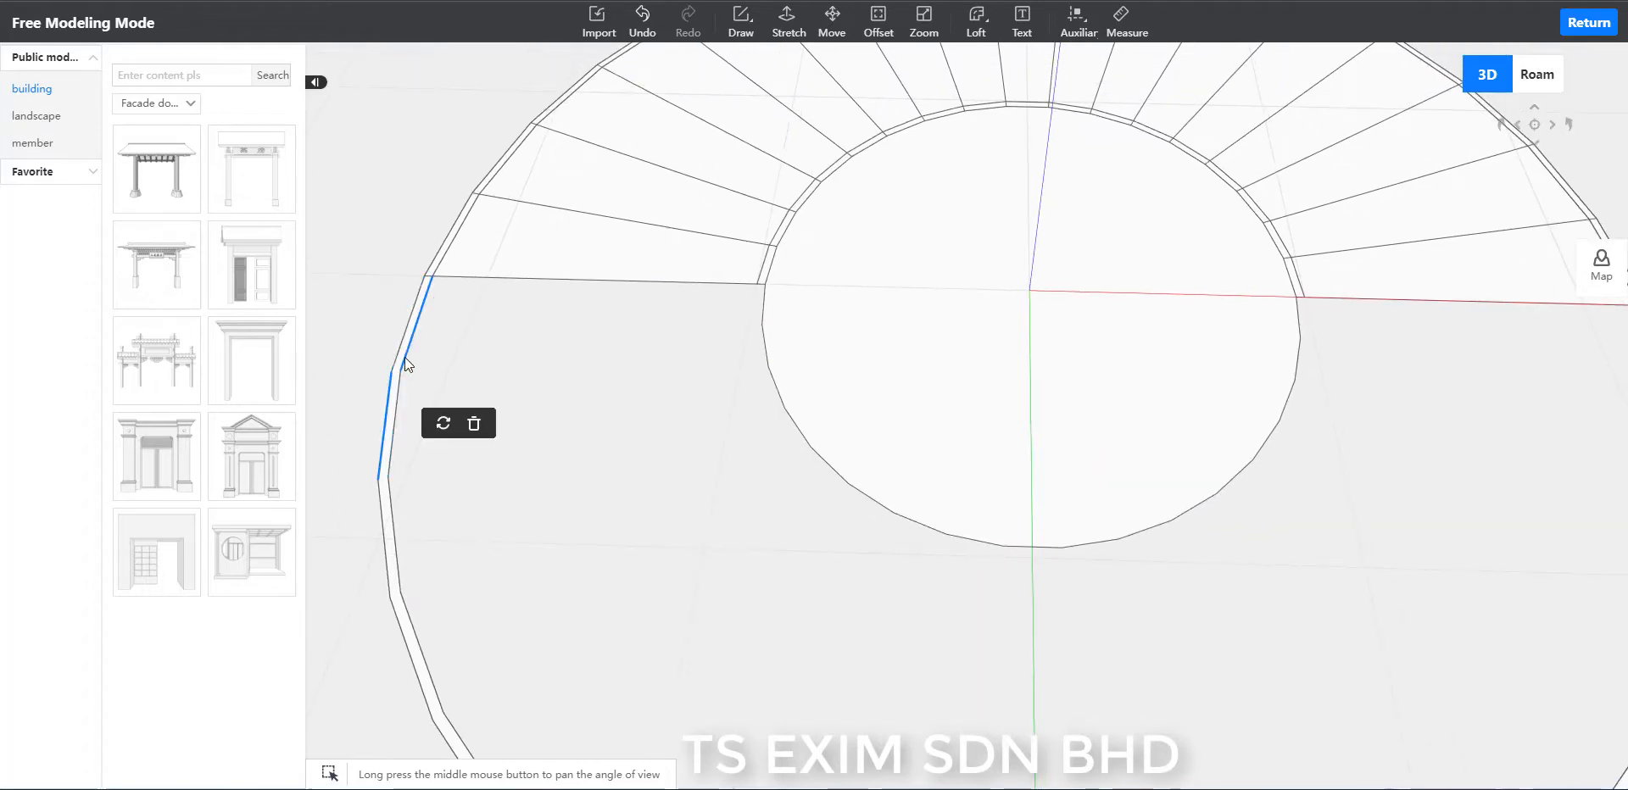
click(390, 555)
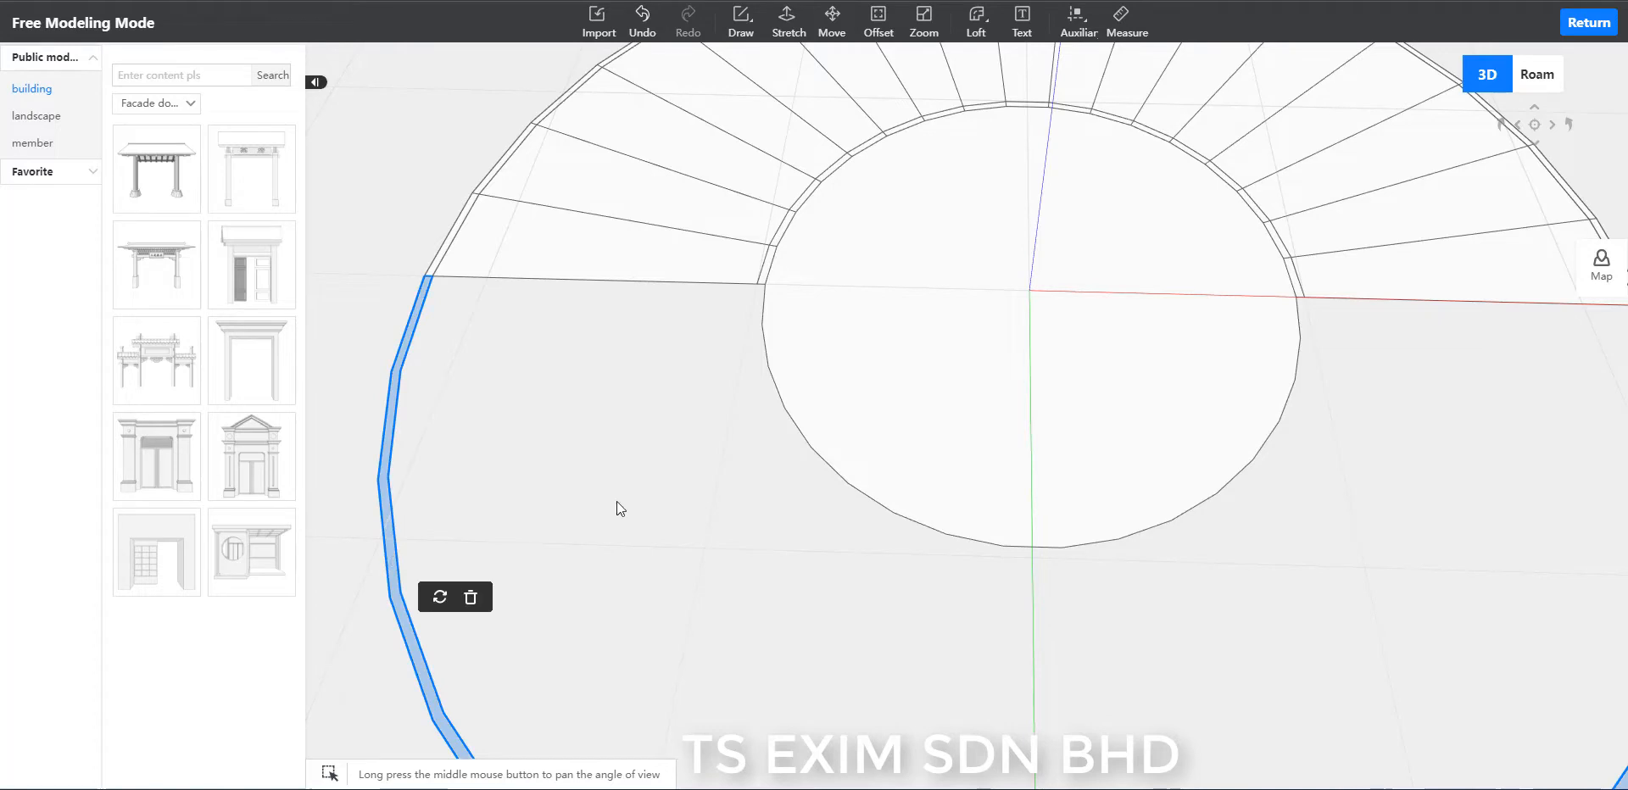
key(Delete)
scroll(618, 500, down, 4)
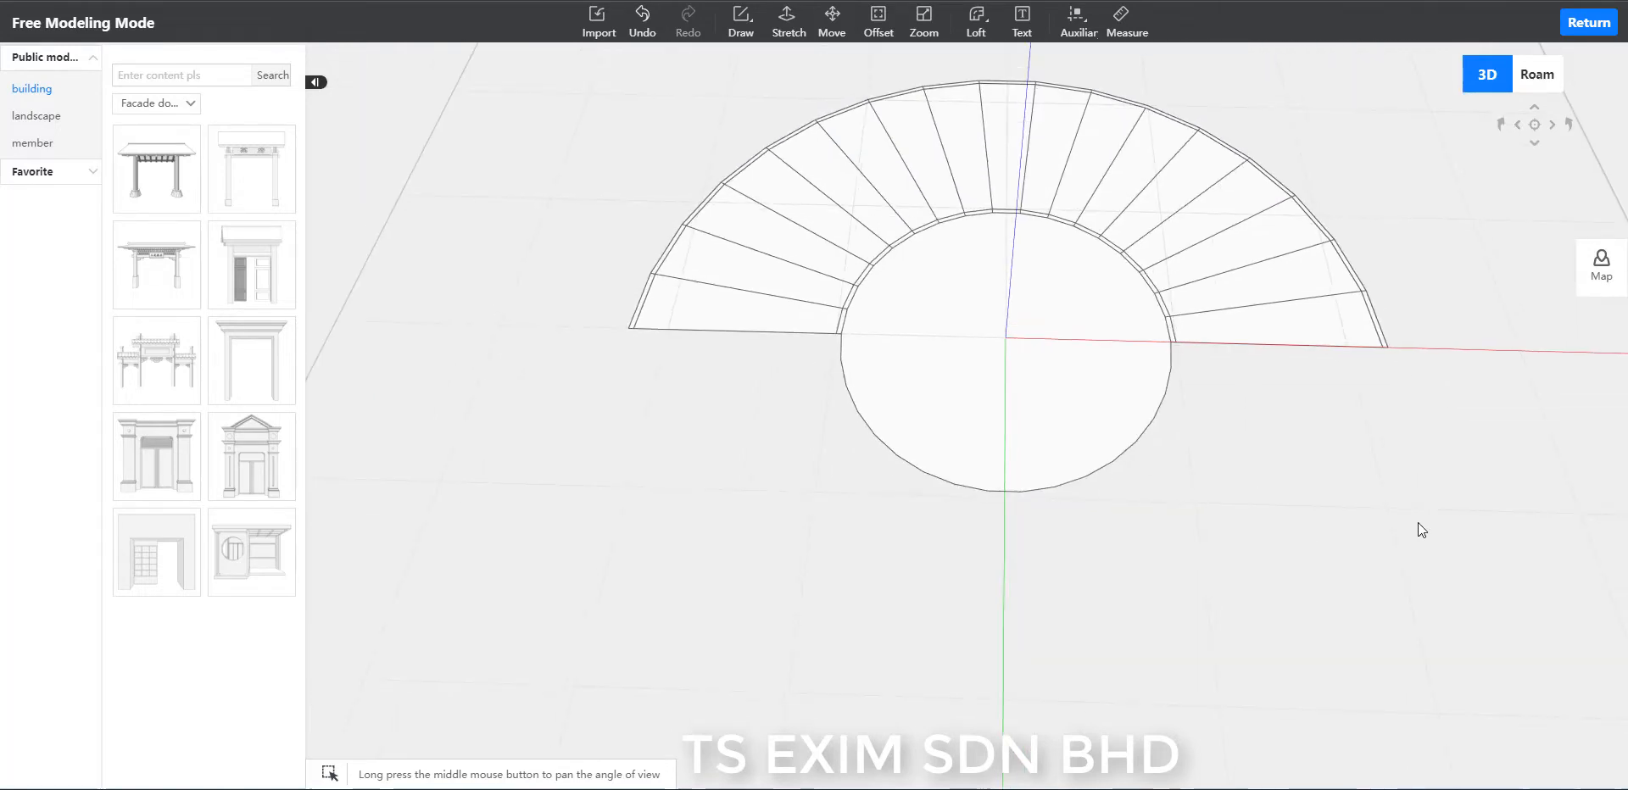
Save the scheme under the name SPIRAL STAIR TUTORIAL.
middle_drag(1418, 524, 1353, 588)
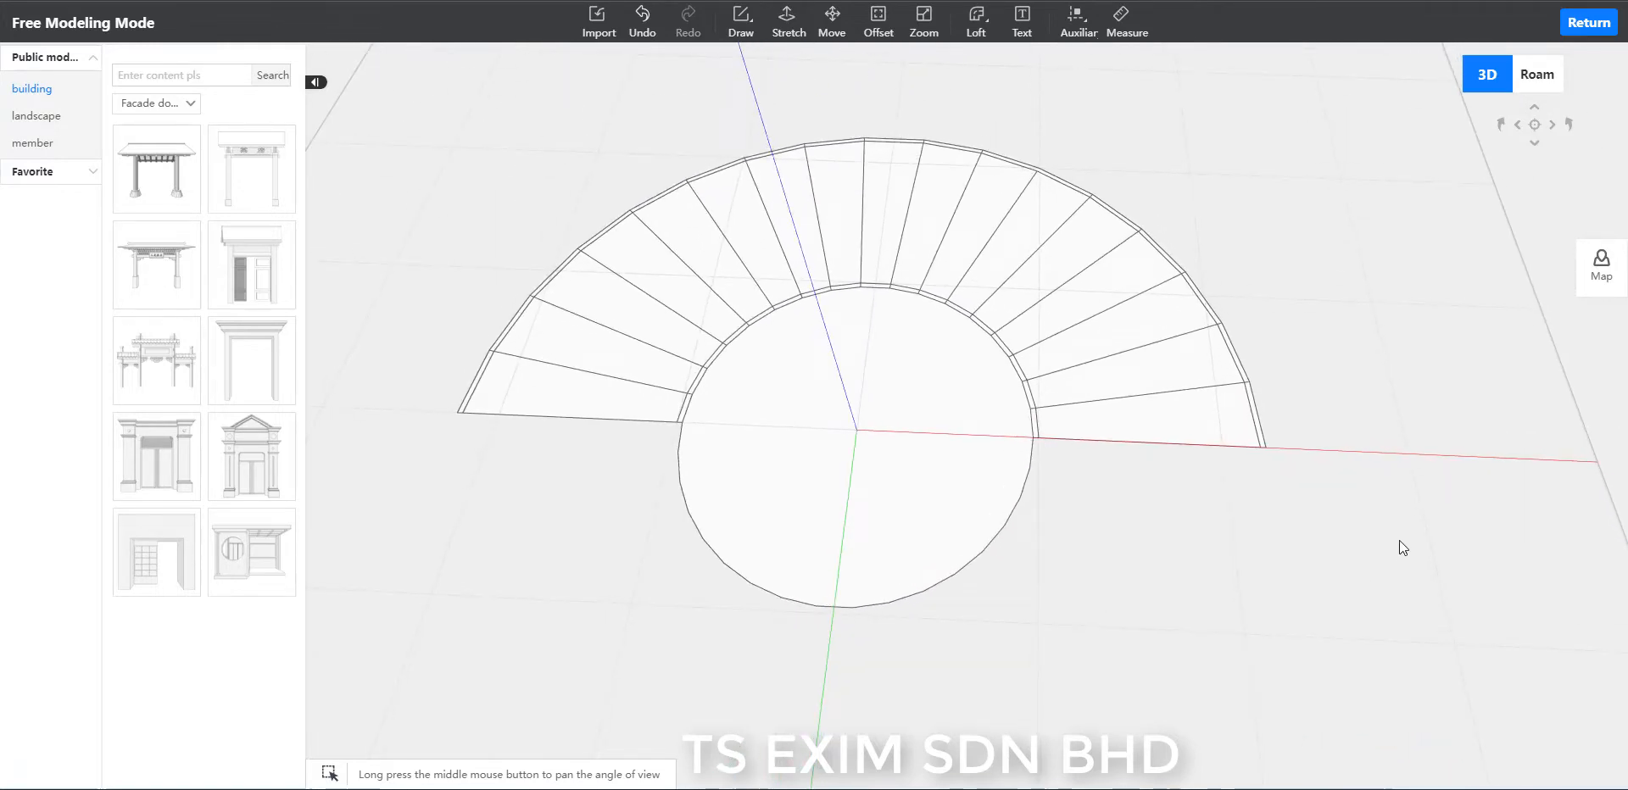
key(ctrl+s)
click(943, 282)
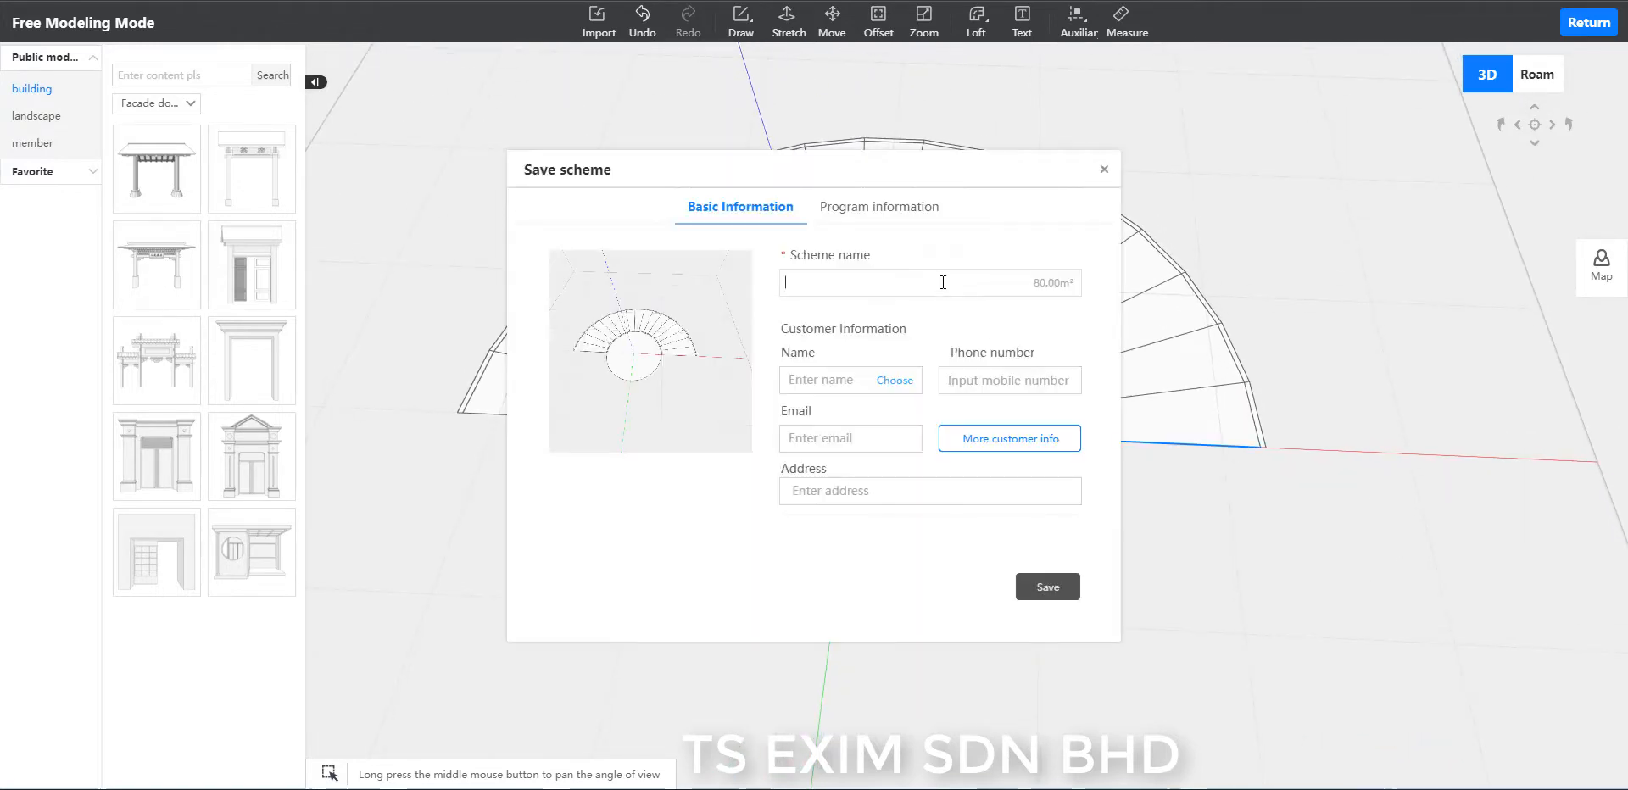
text(SPIRA)
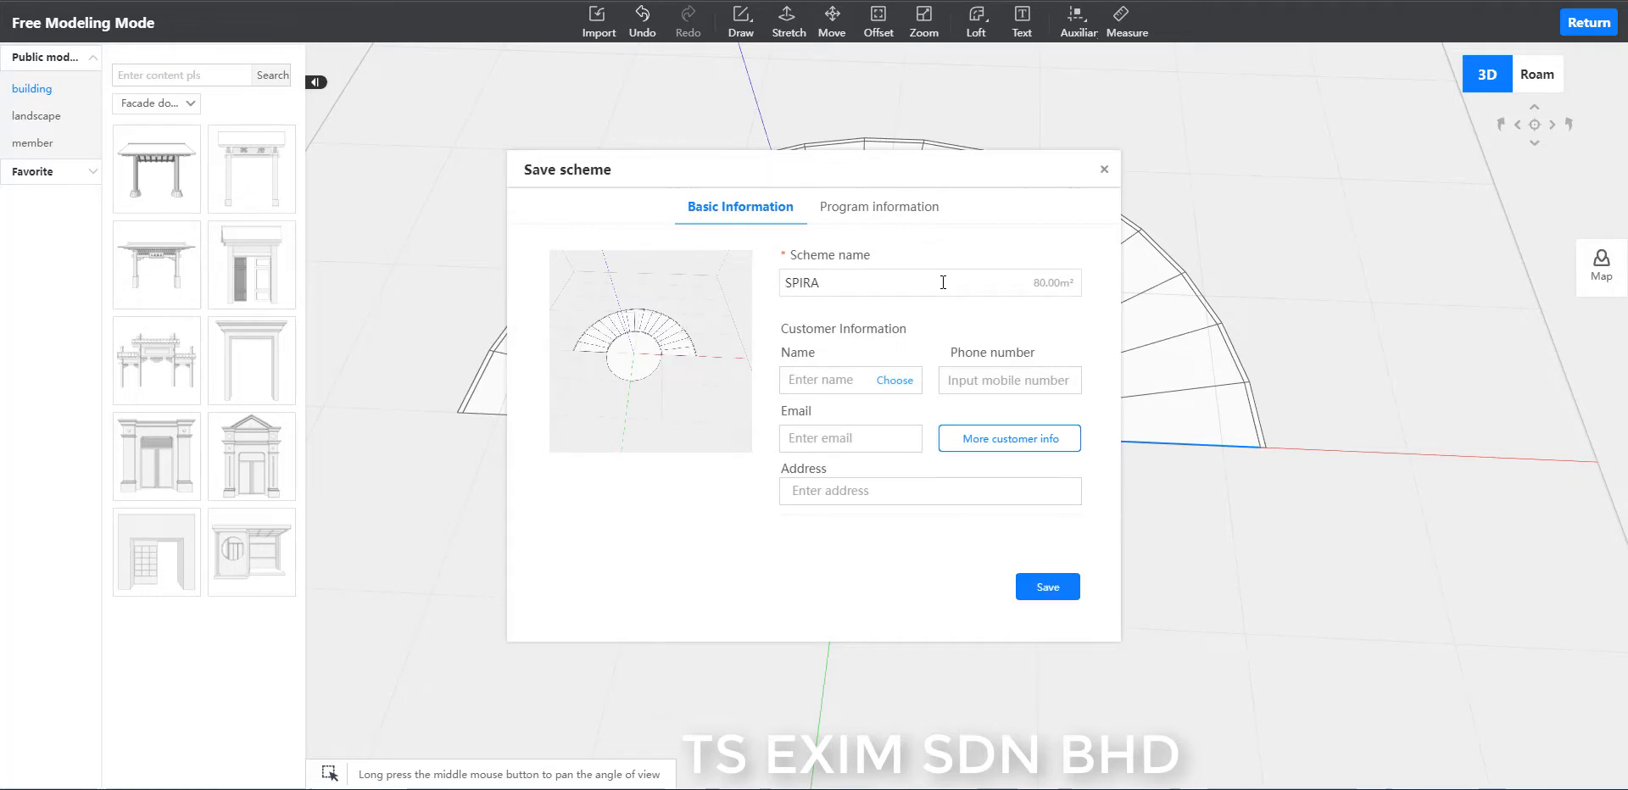
text(L ST)
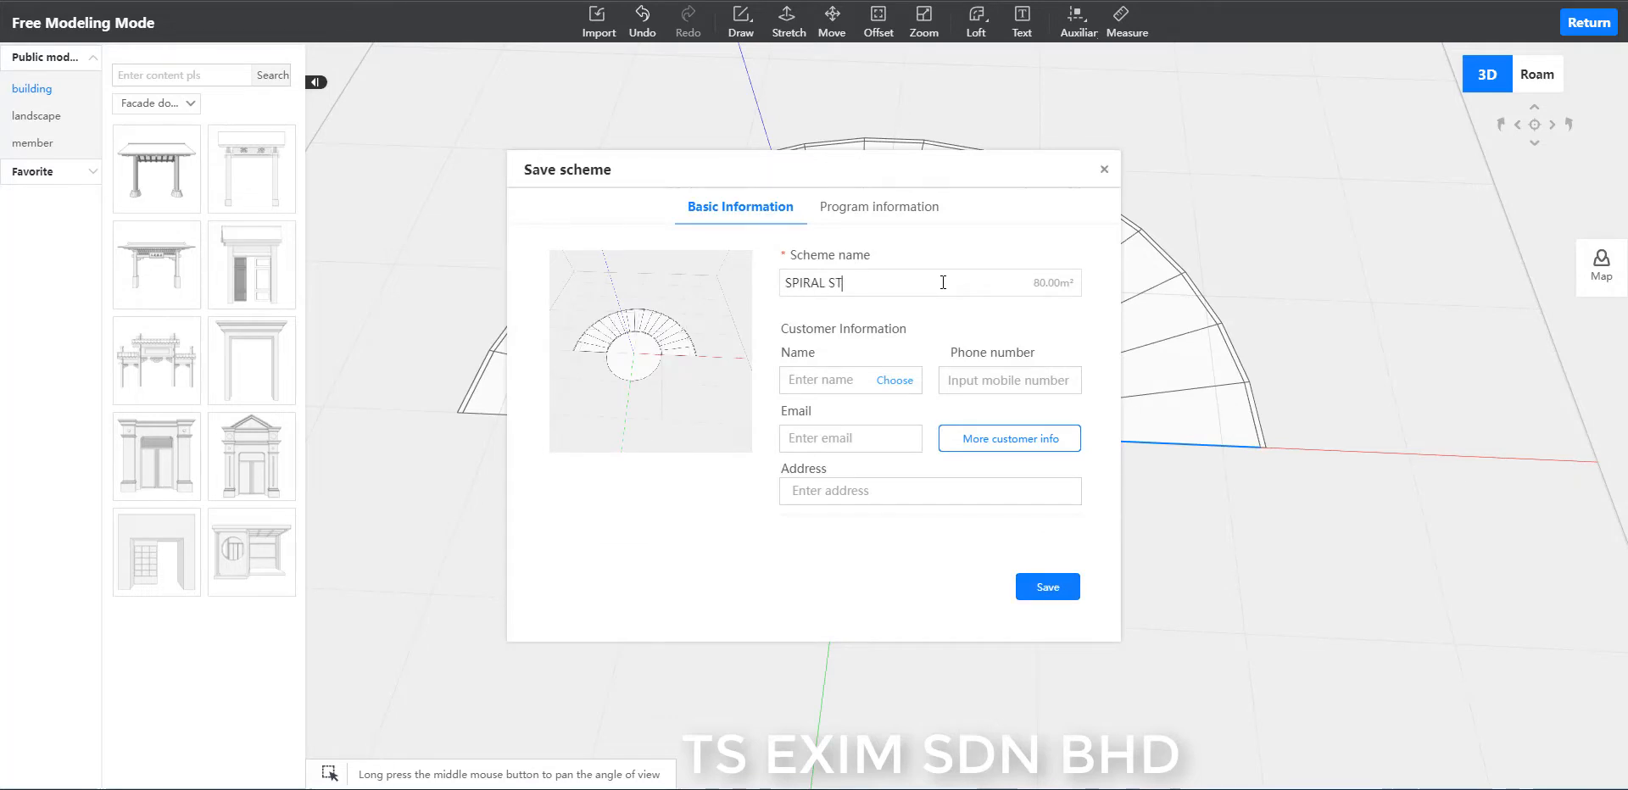
text(AIR TUTORIAL)
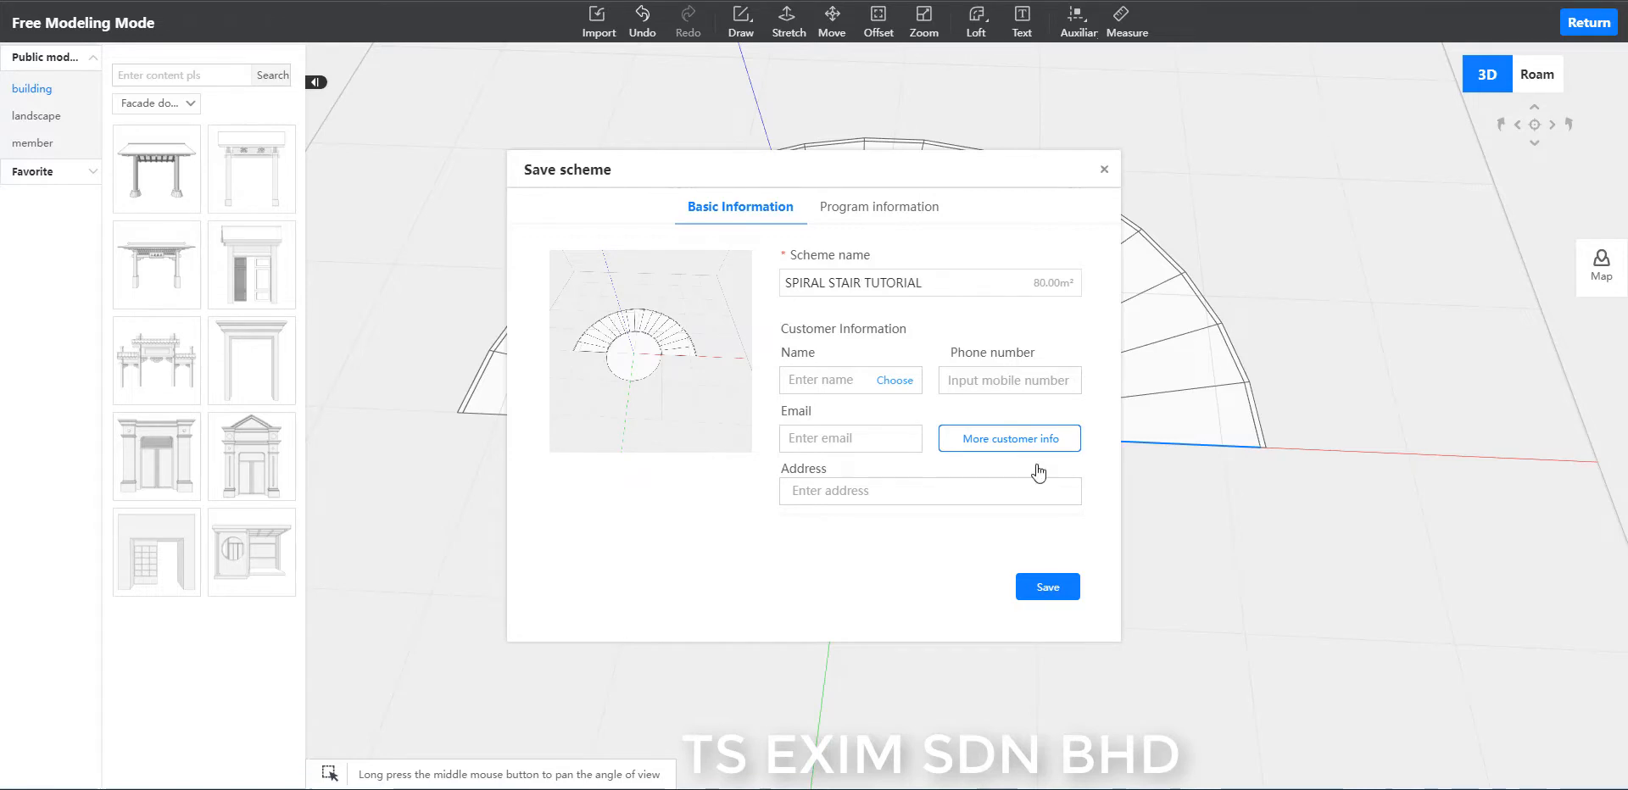
click(1062, 586)
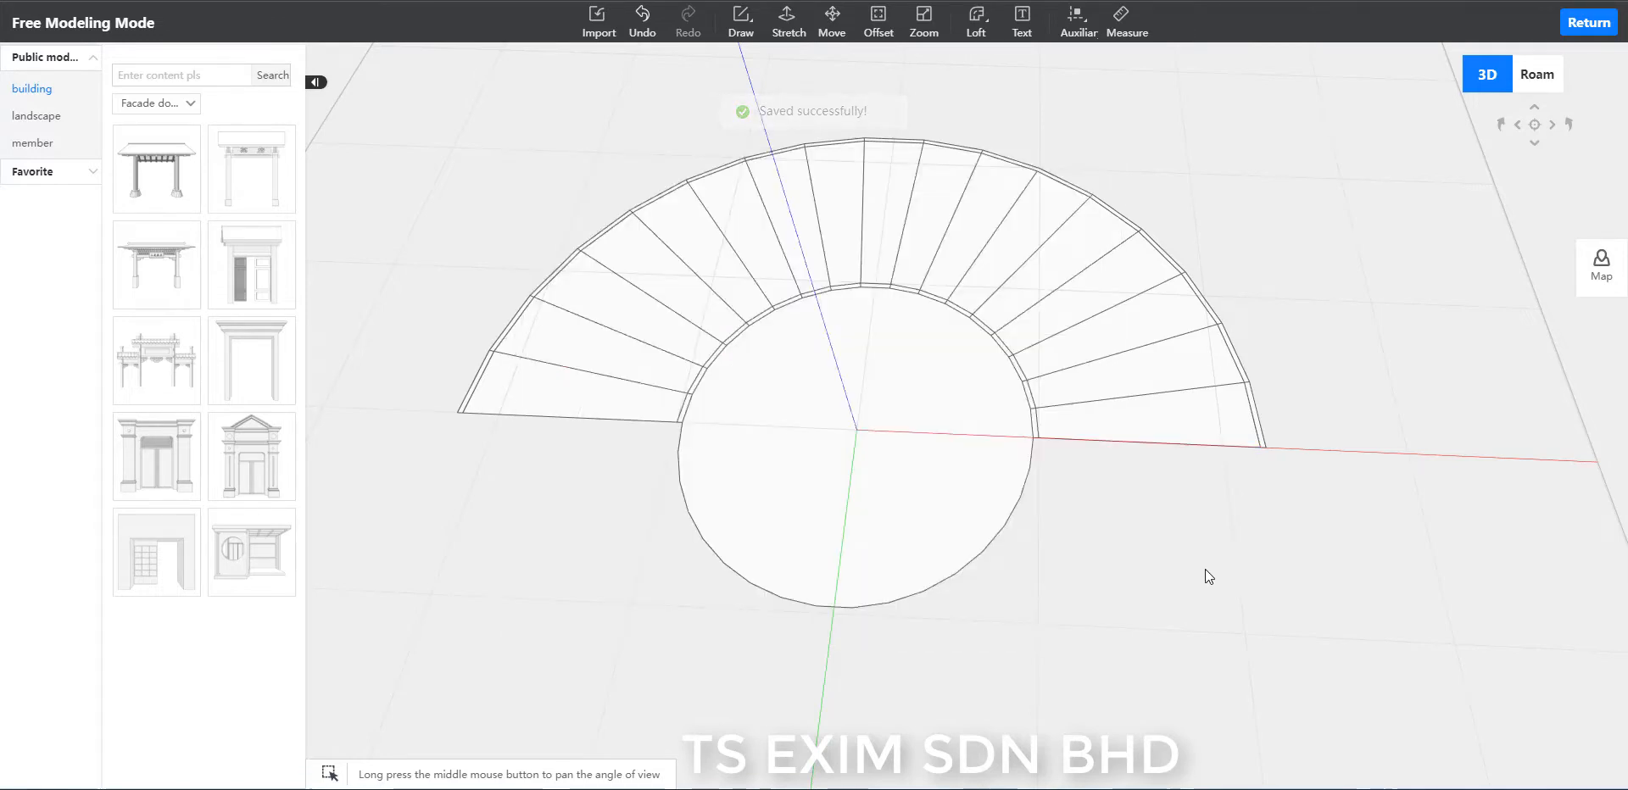
Select the whole half-ring of steps together with the central circle and combine them into one group.
middle_drag(1204, 569, 1226, 557)
middle_drag(1345, 538, 1338, 511)
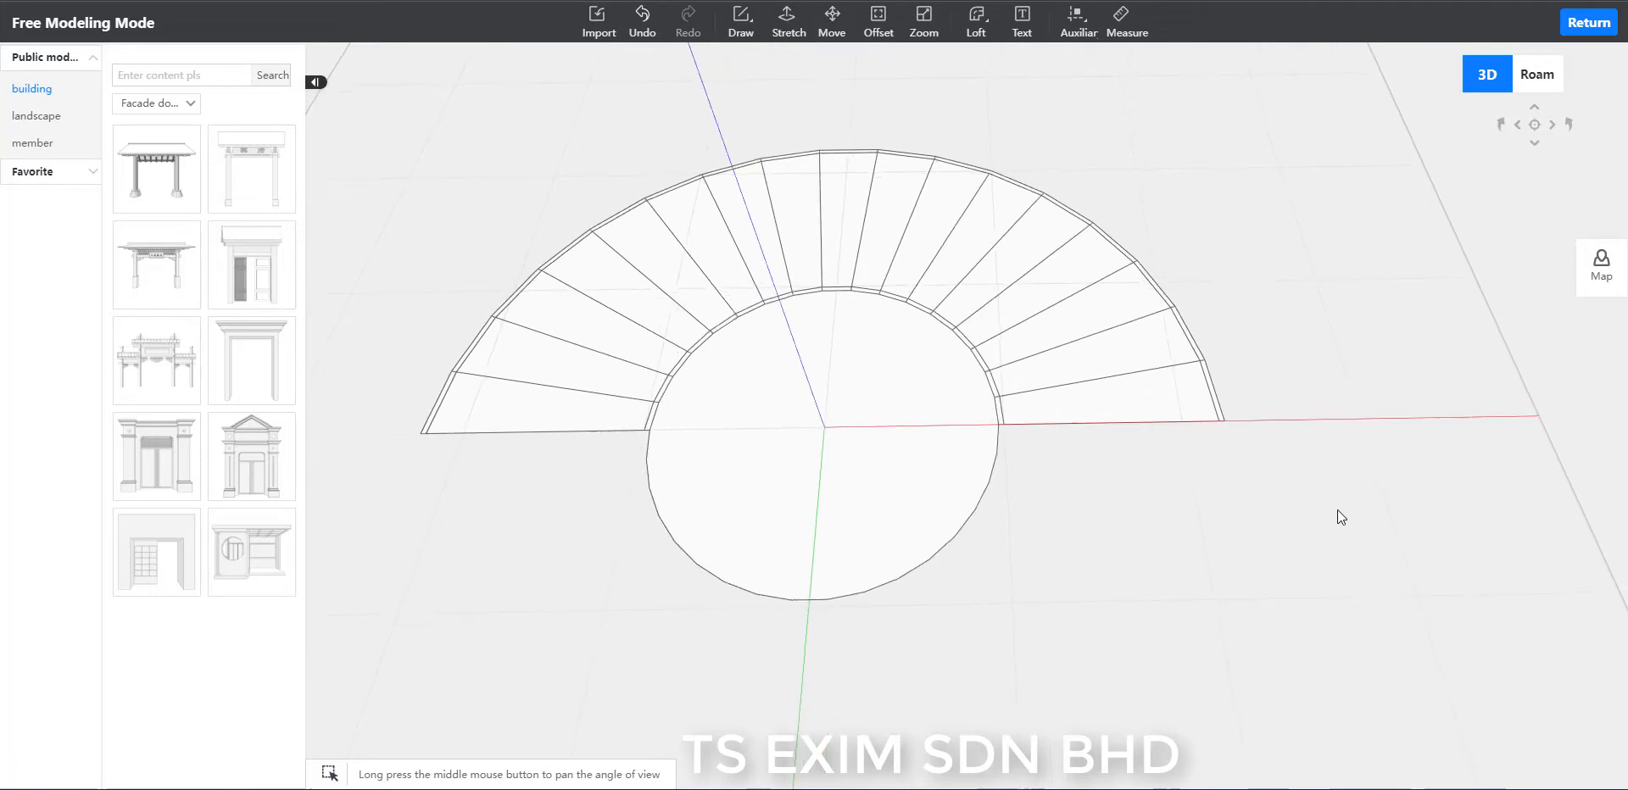
scroll(1298, 531, up, 4)
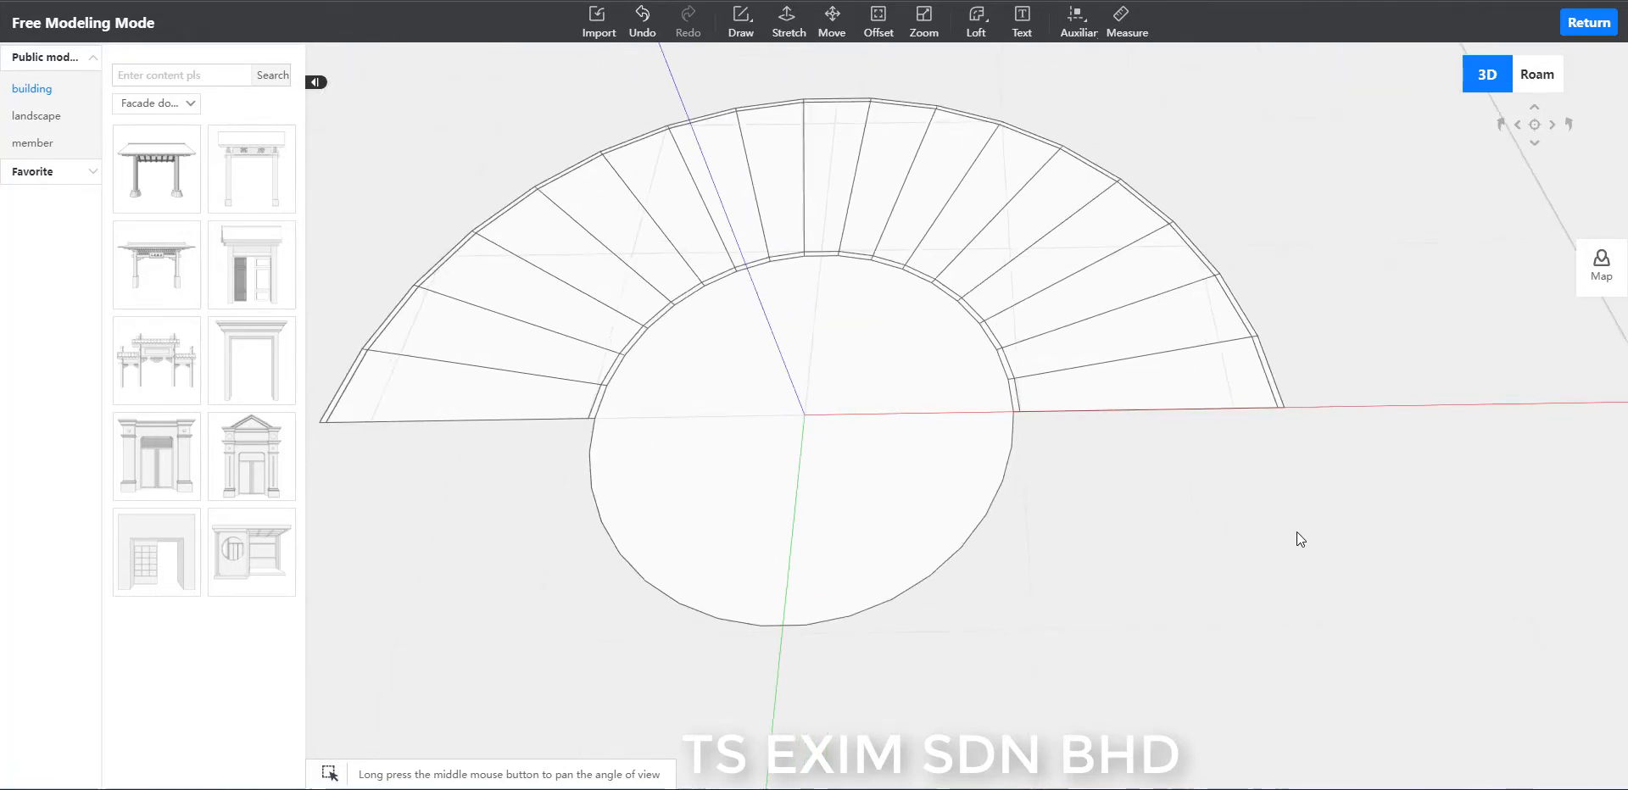
scroll(1315, 546, down, 3)
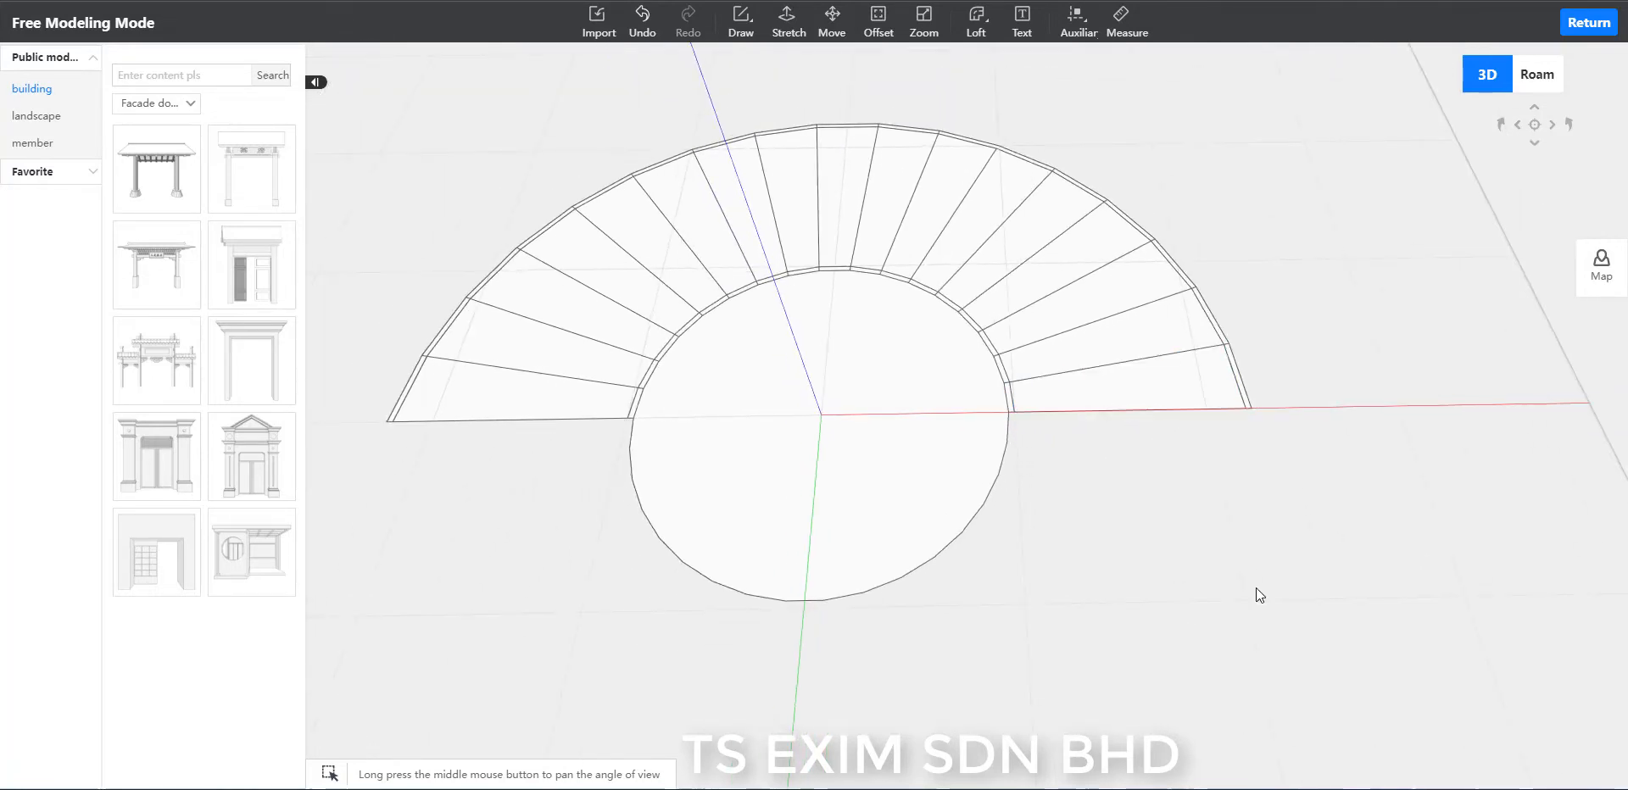
drag(1321, 715, 327, 85)
scroll(1267, 623, down, 2)
drag(1267, 623, 389, 109)
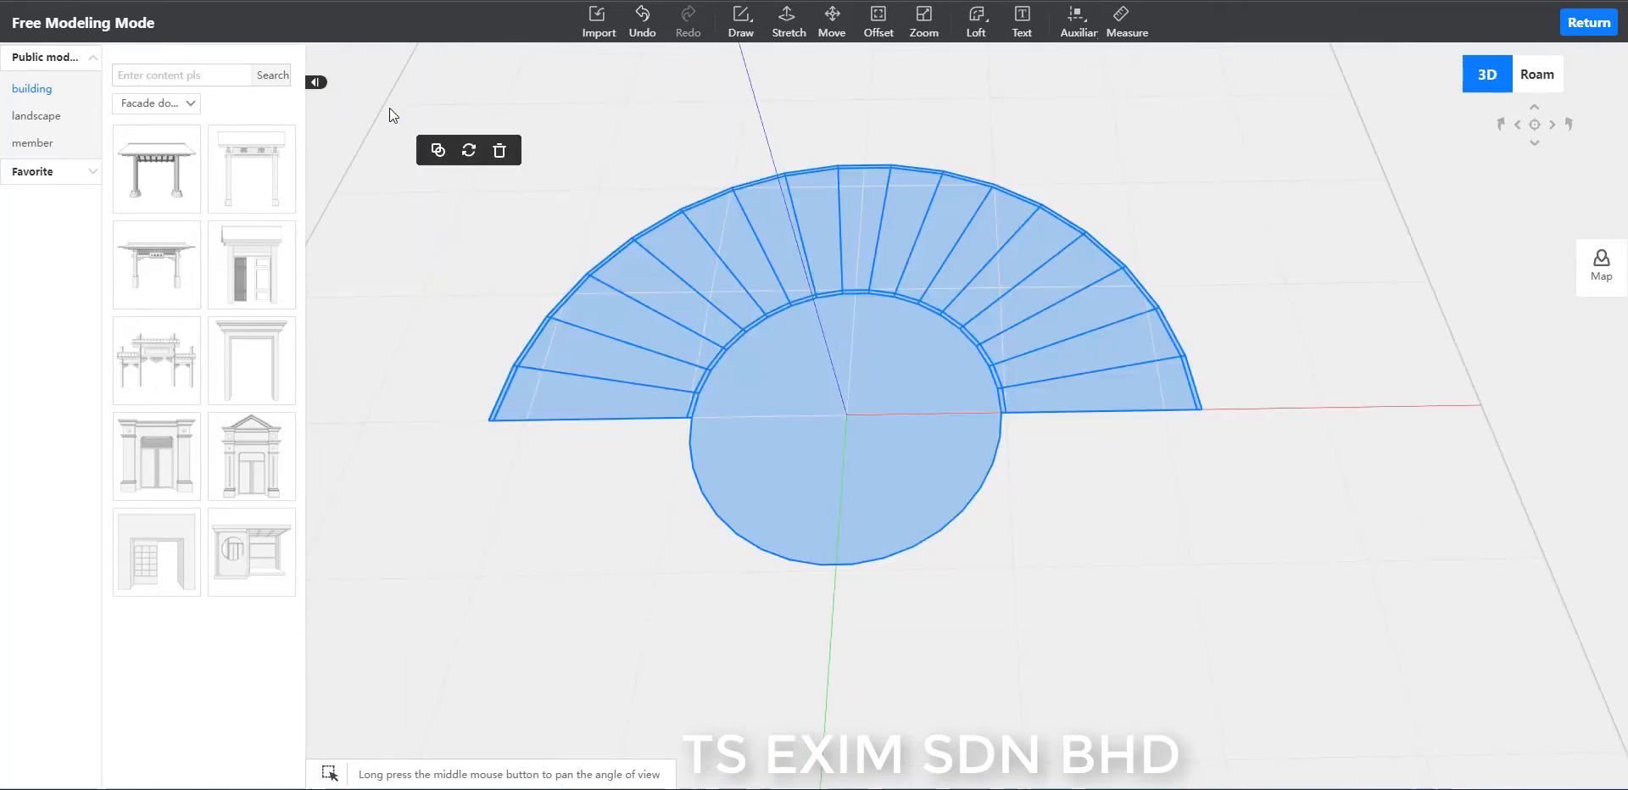
click(439, 153)
Extend the outer band's end at the red axis with a narrow closed strip of lines 300 long, parallel to the green axis.
scroll(1295, 478, up, 5)
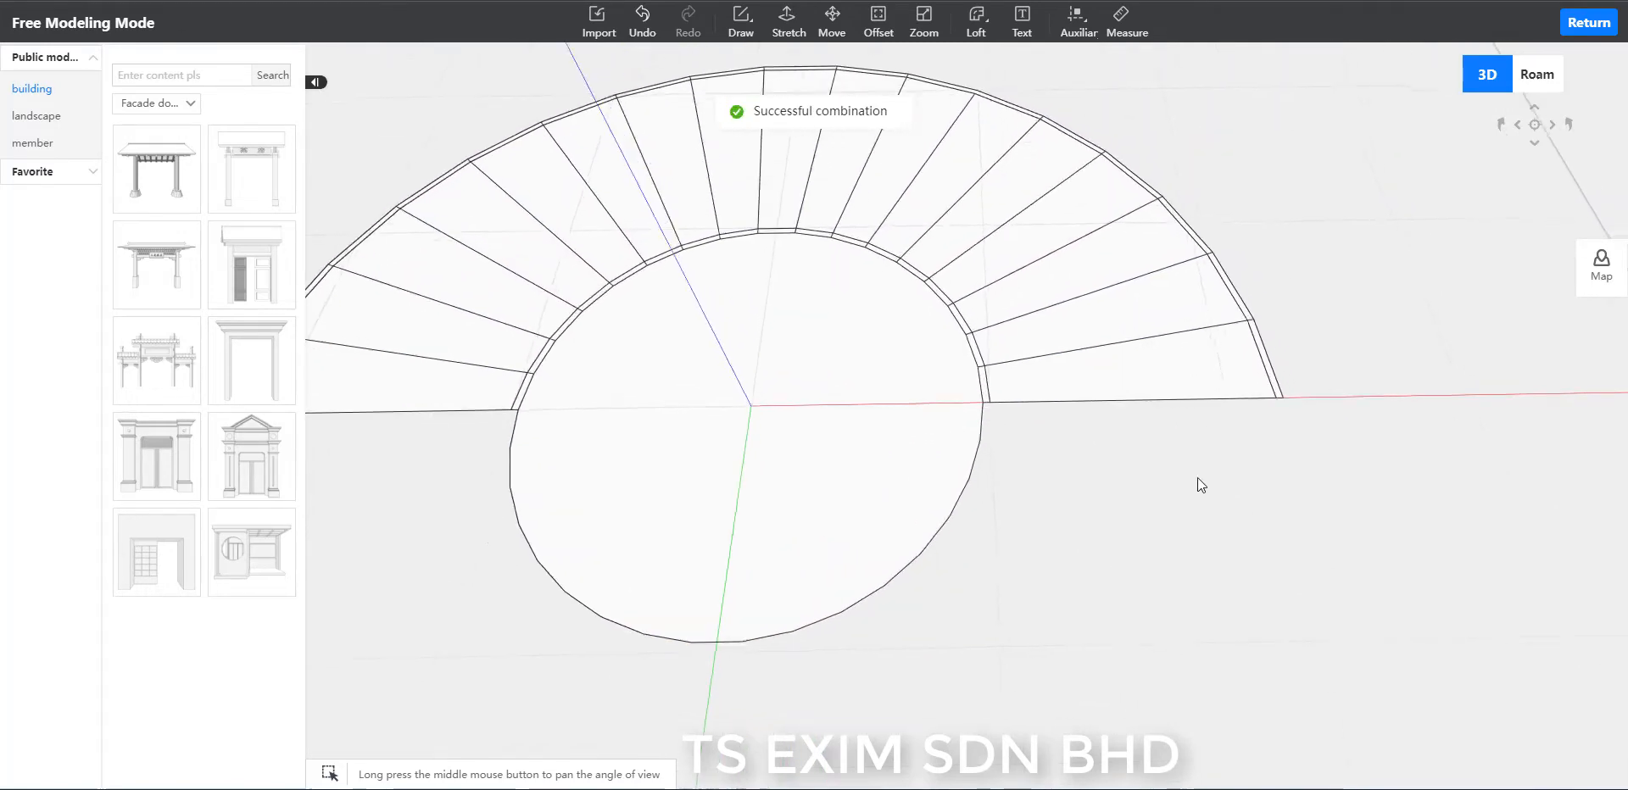
scroll(1197, 476, up, 5)
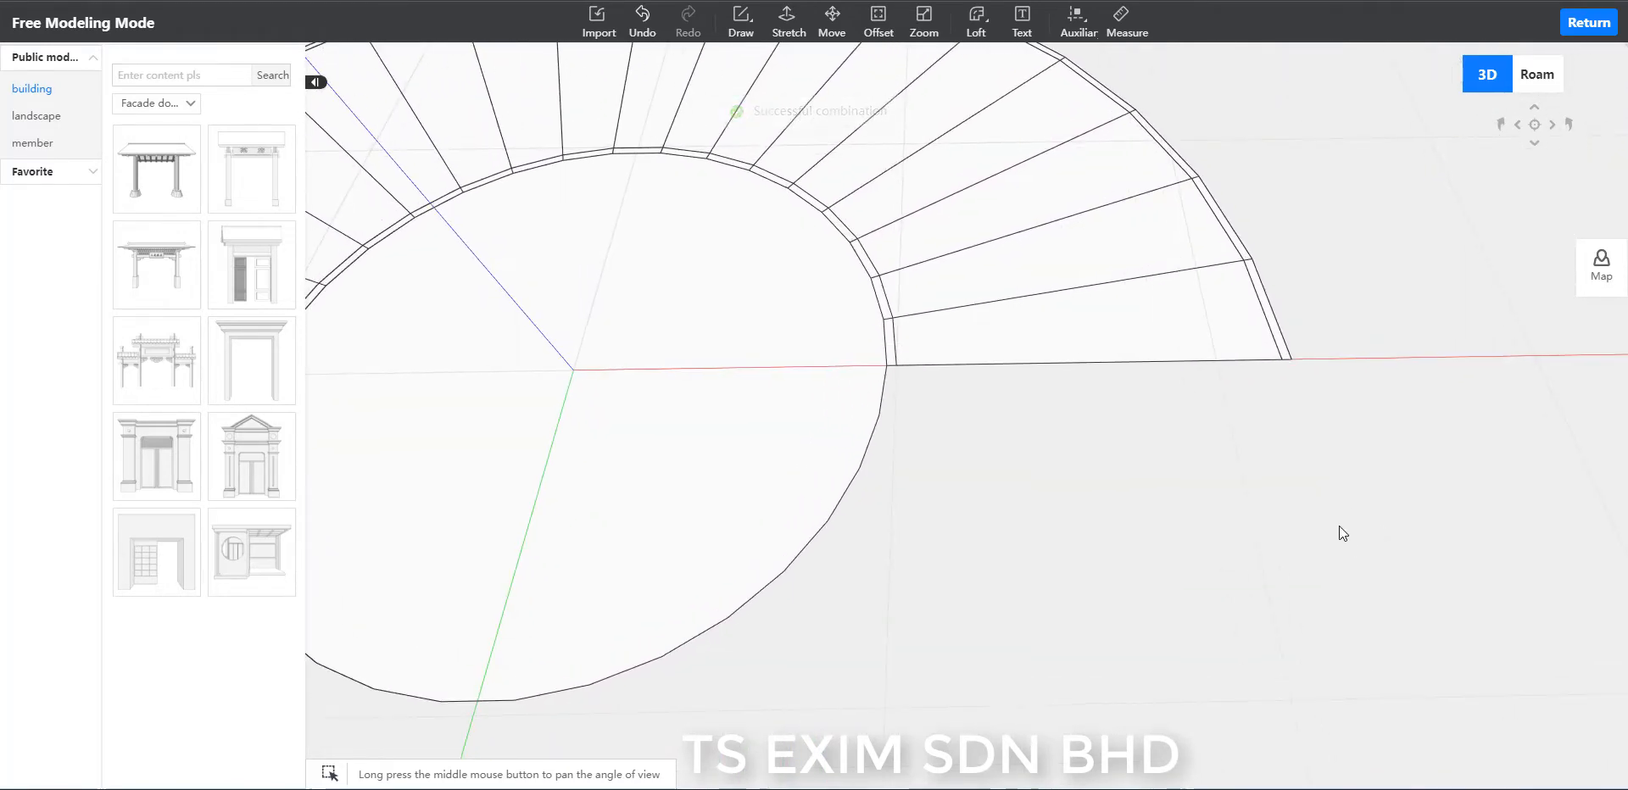
middle_drag(1340, 526, 1285, 504)
key(l)
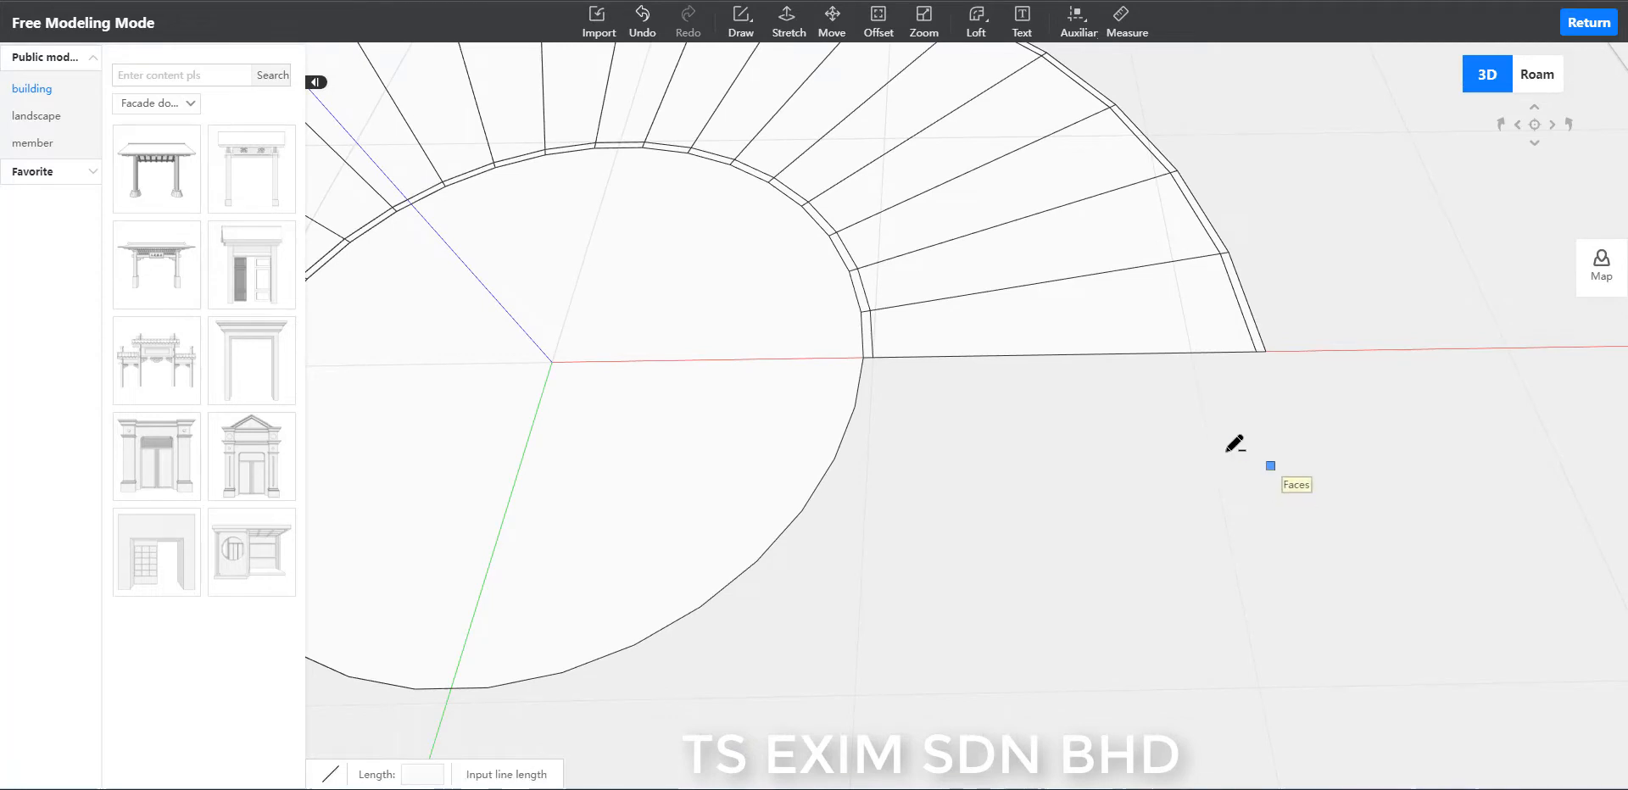
click(1265, 351)
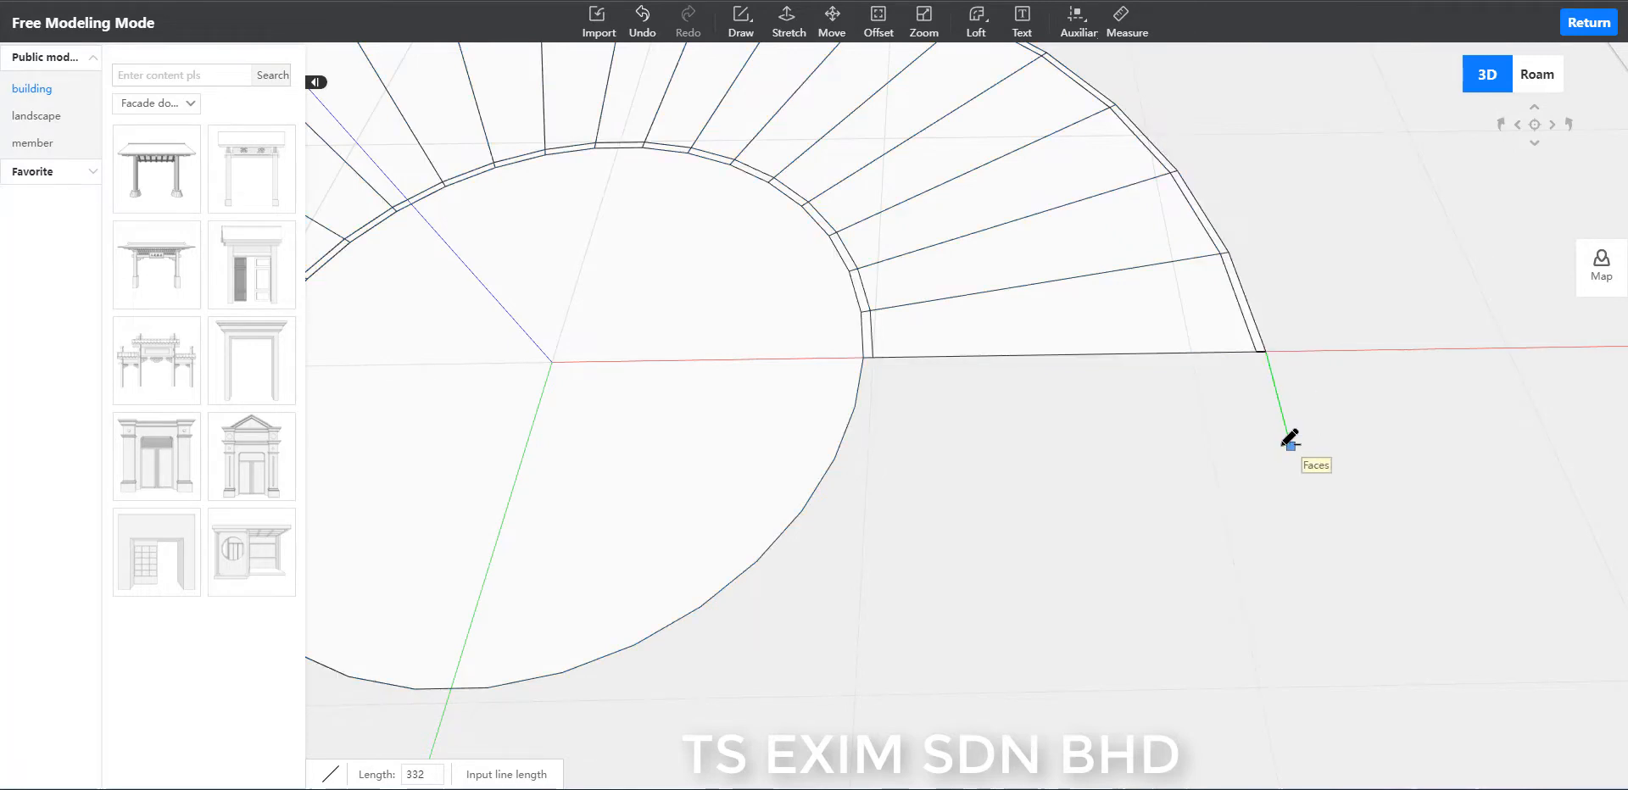
text(300)
key(Return)
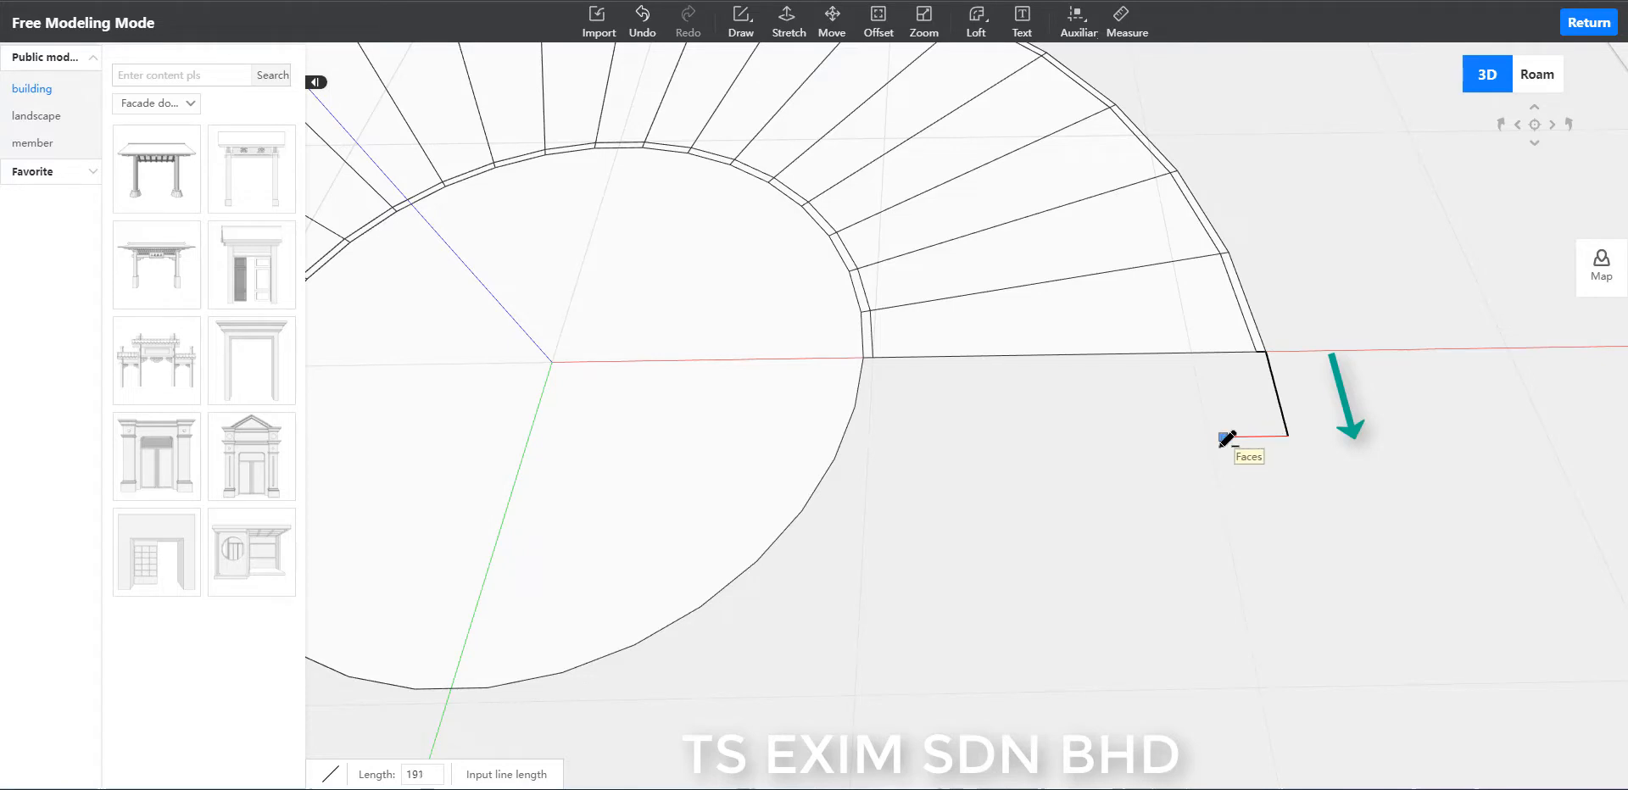
key(Escape)
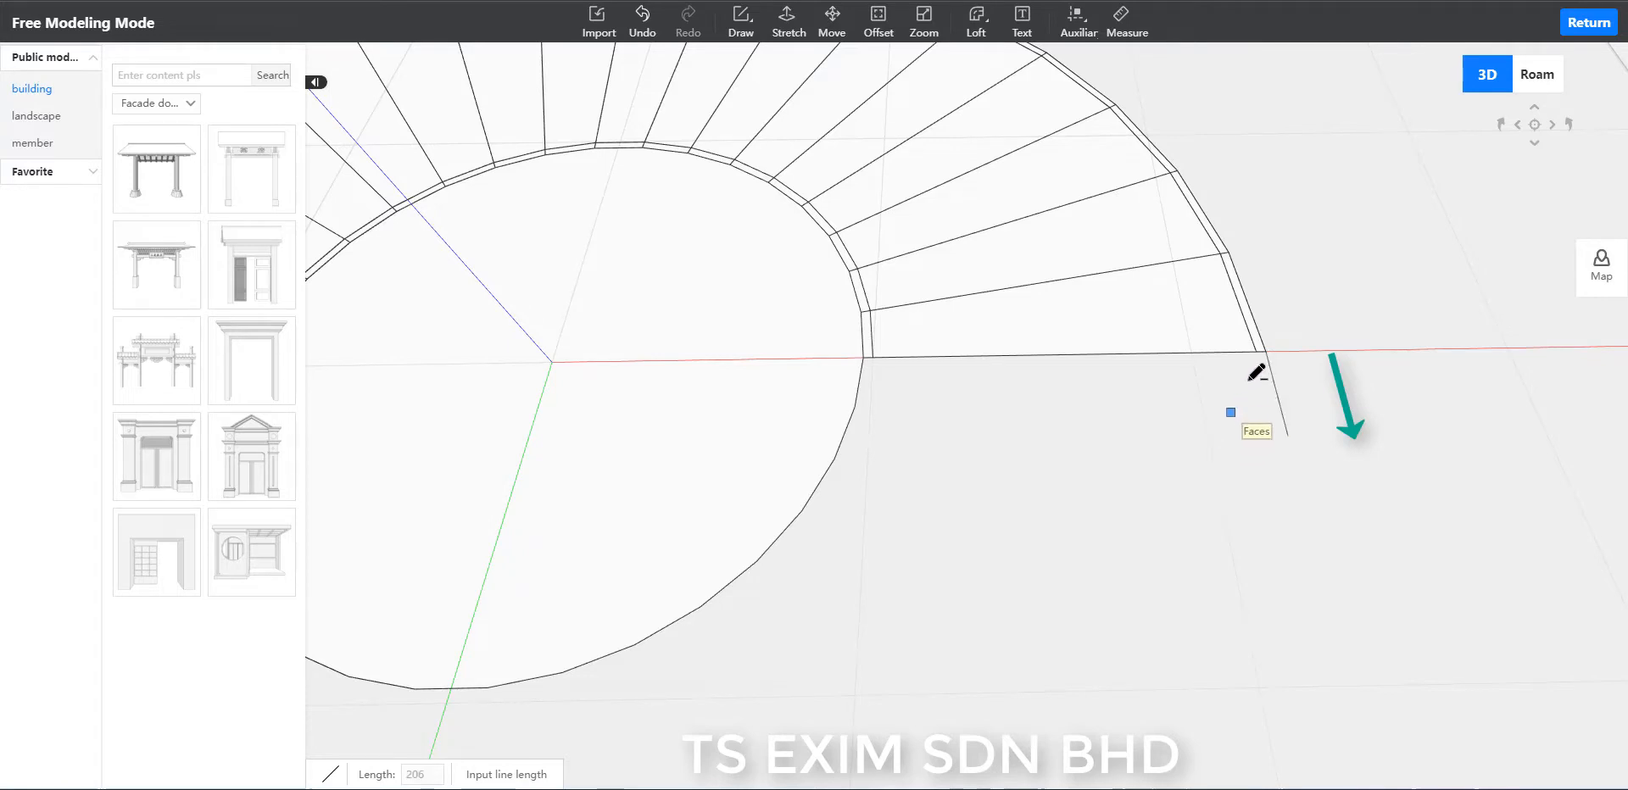
click(1257, 350)
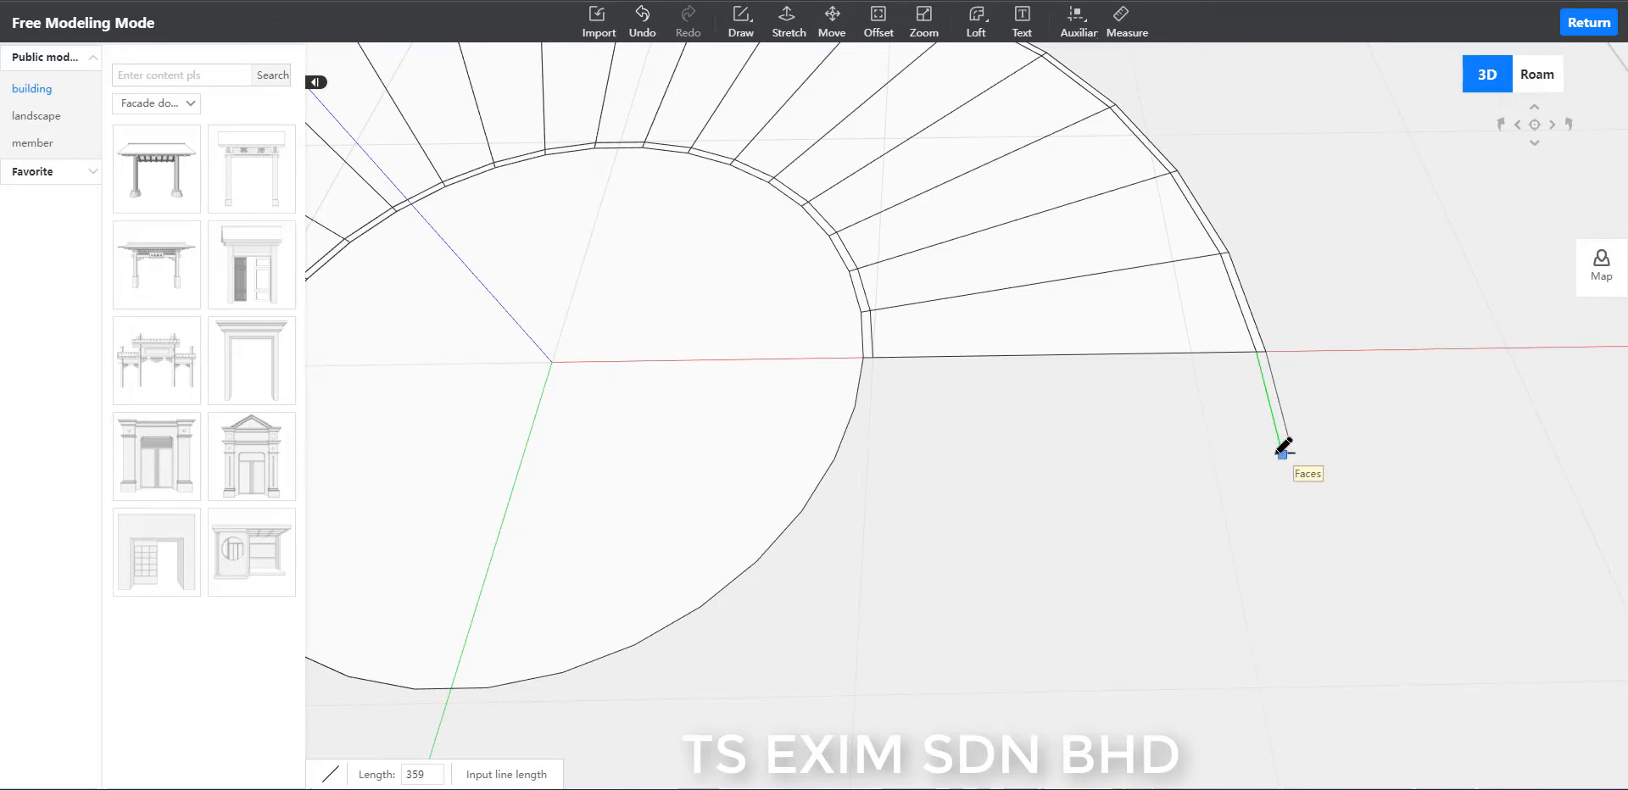
key(Return)
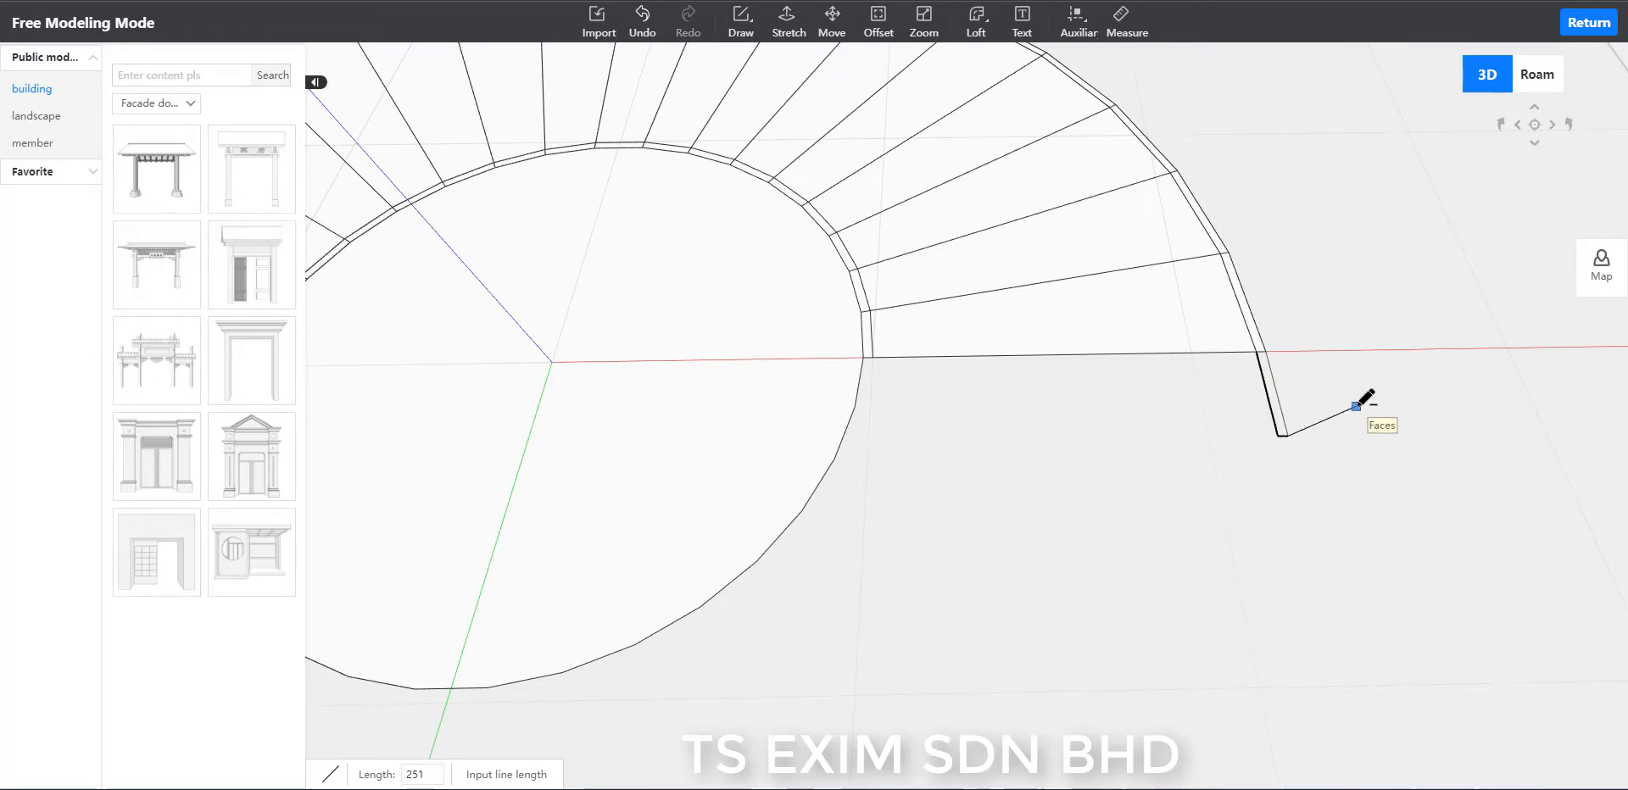
Extend the inner band's end at the red axis with a matching narrow closed strip, as long as the outer one.
scroll(886, 465, up, 1)
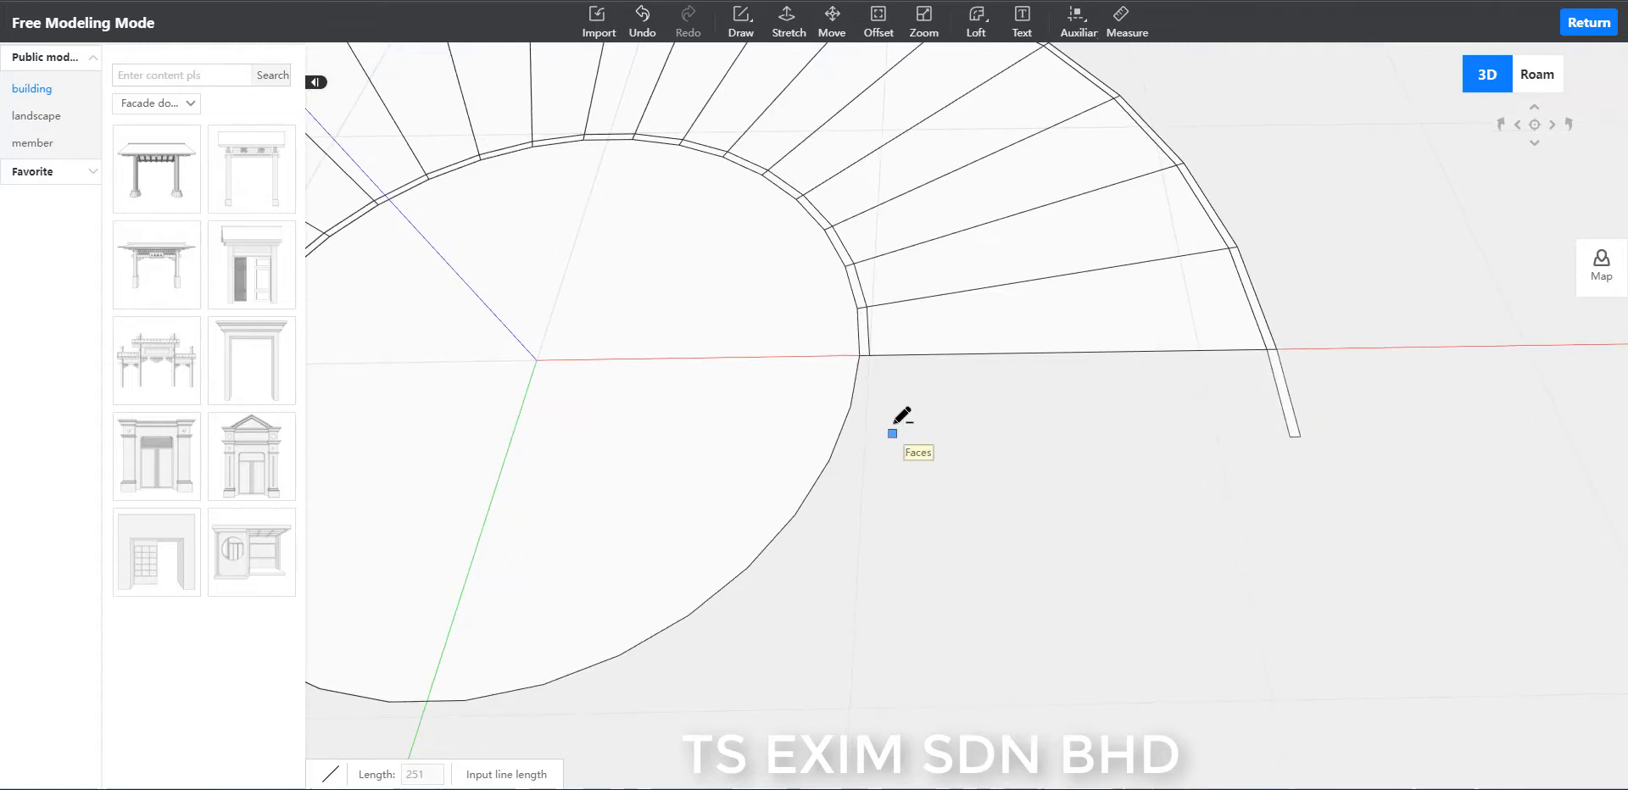
scroll(892, 426, up, 1)
click(866, 354)
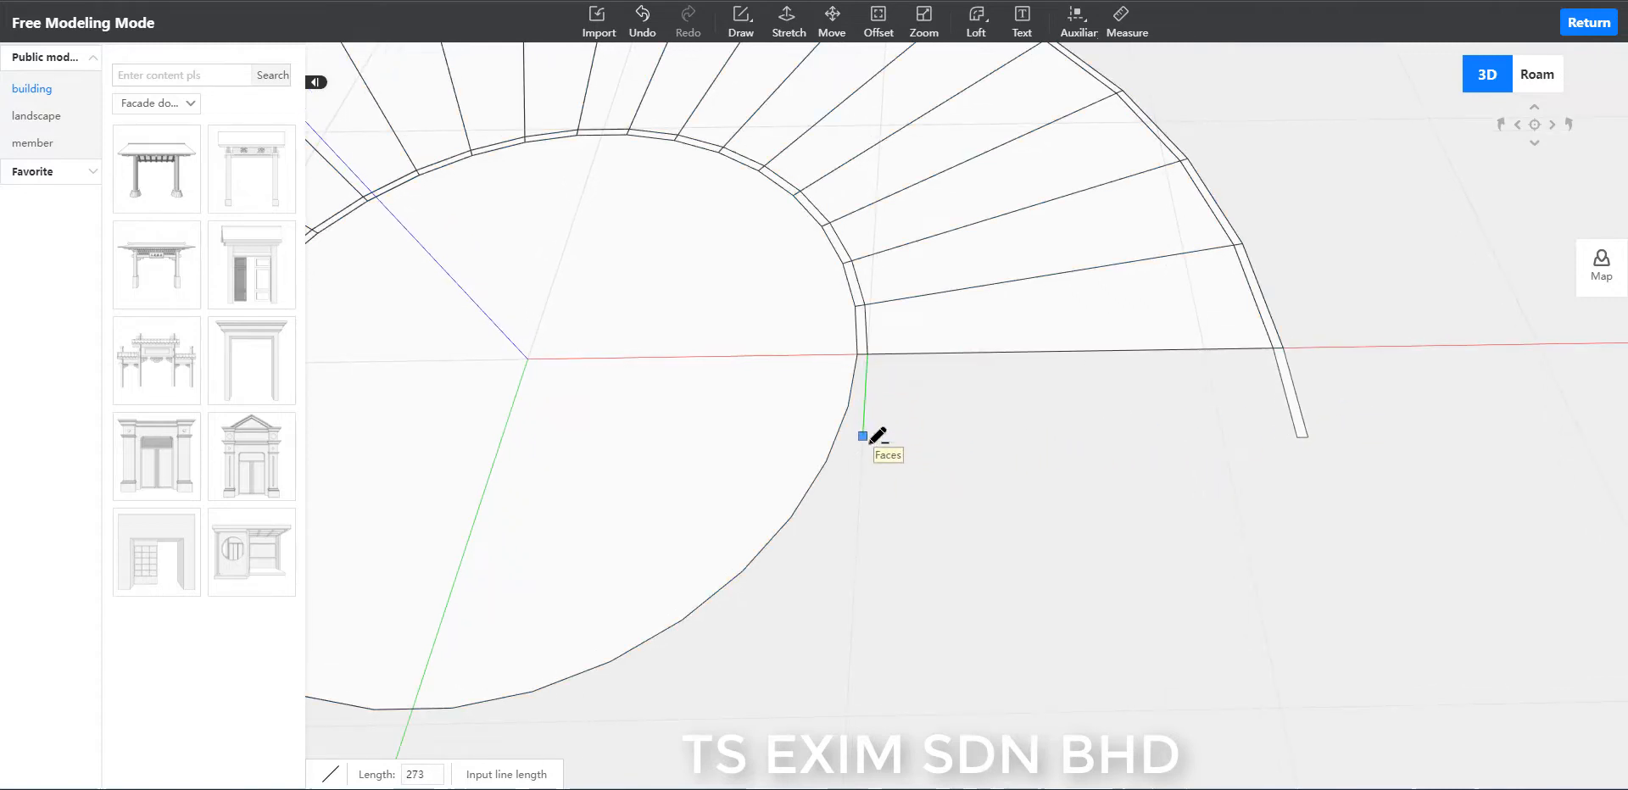
key(Escape)
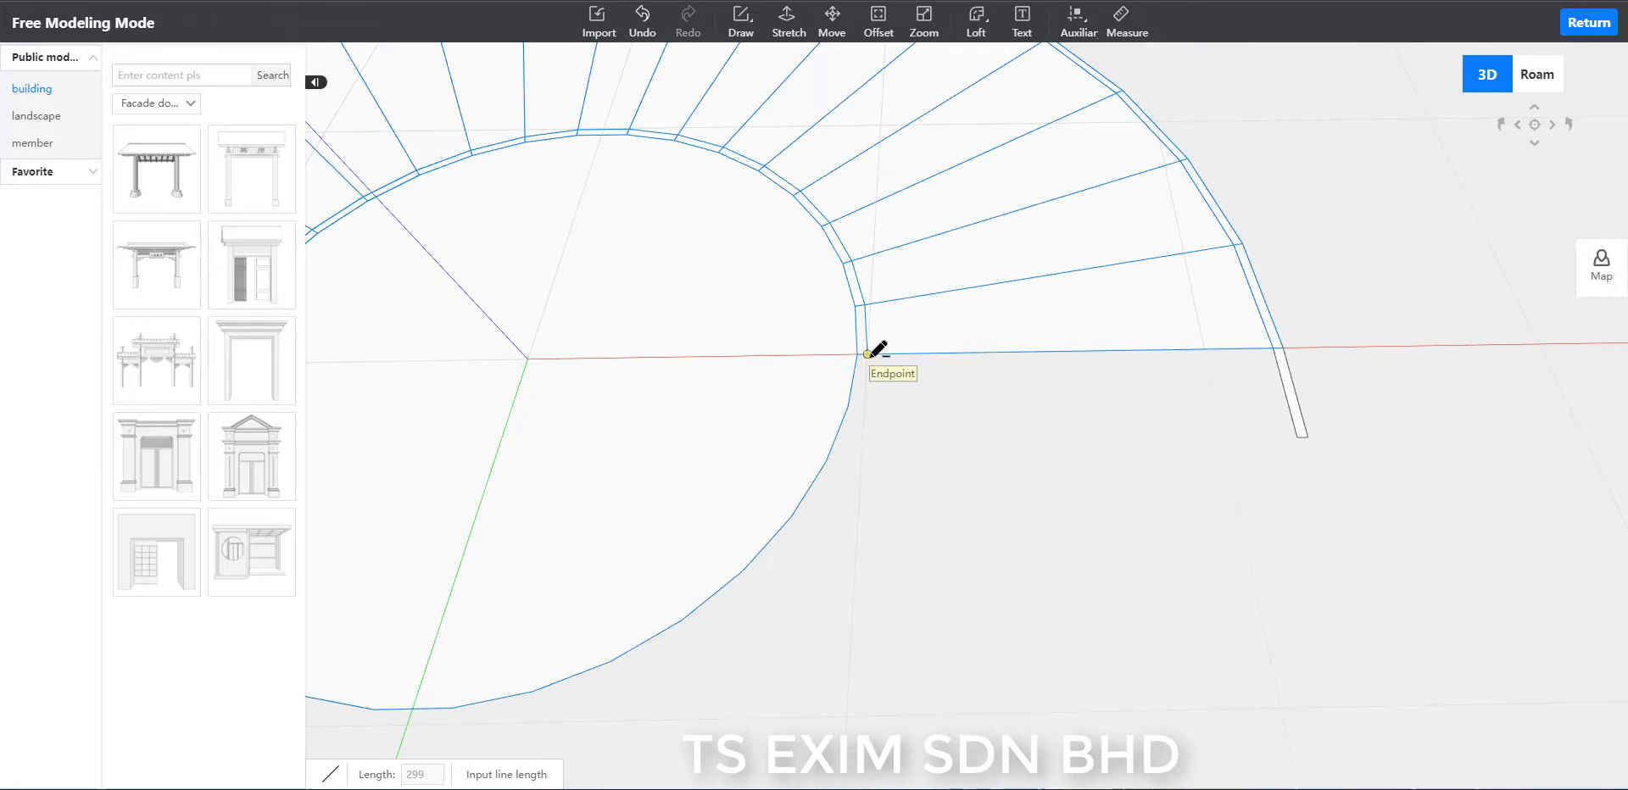
click(867, 353)
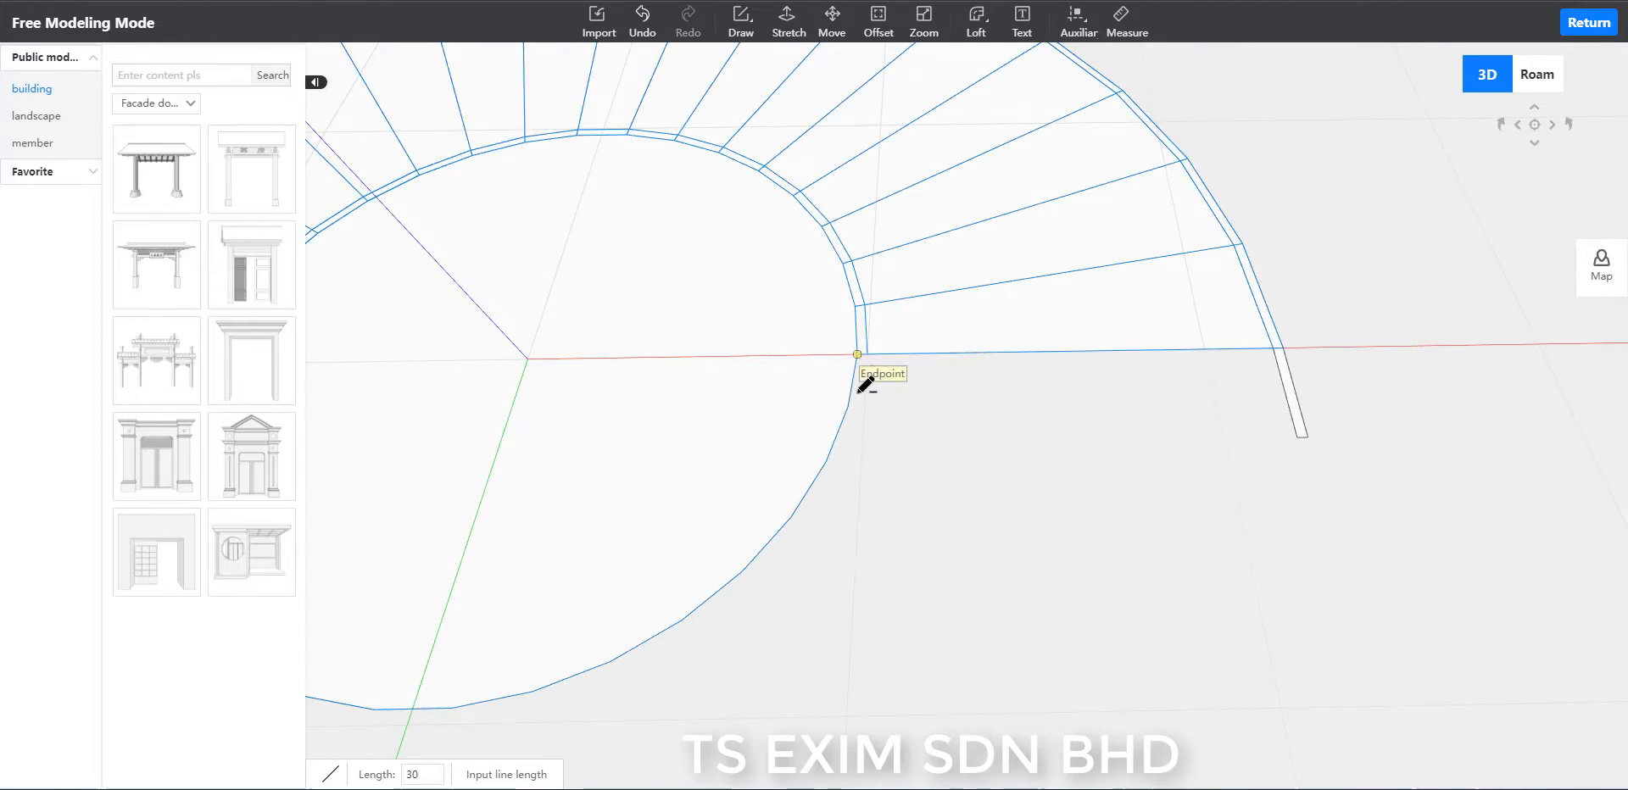
click(851, 445)
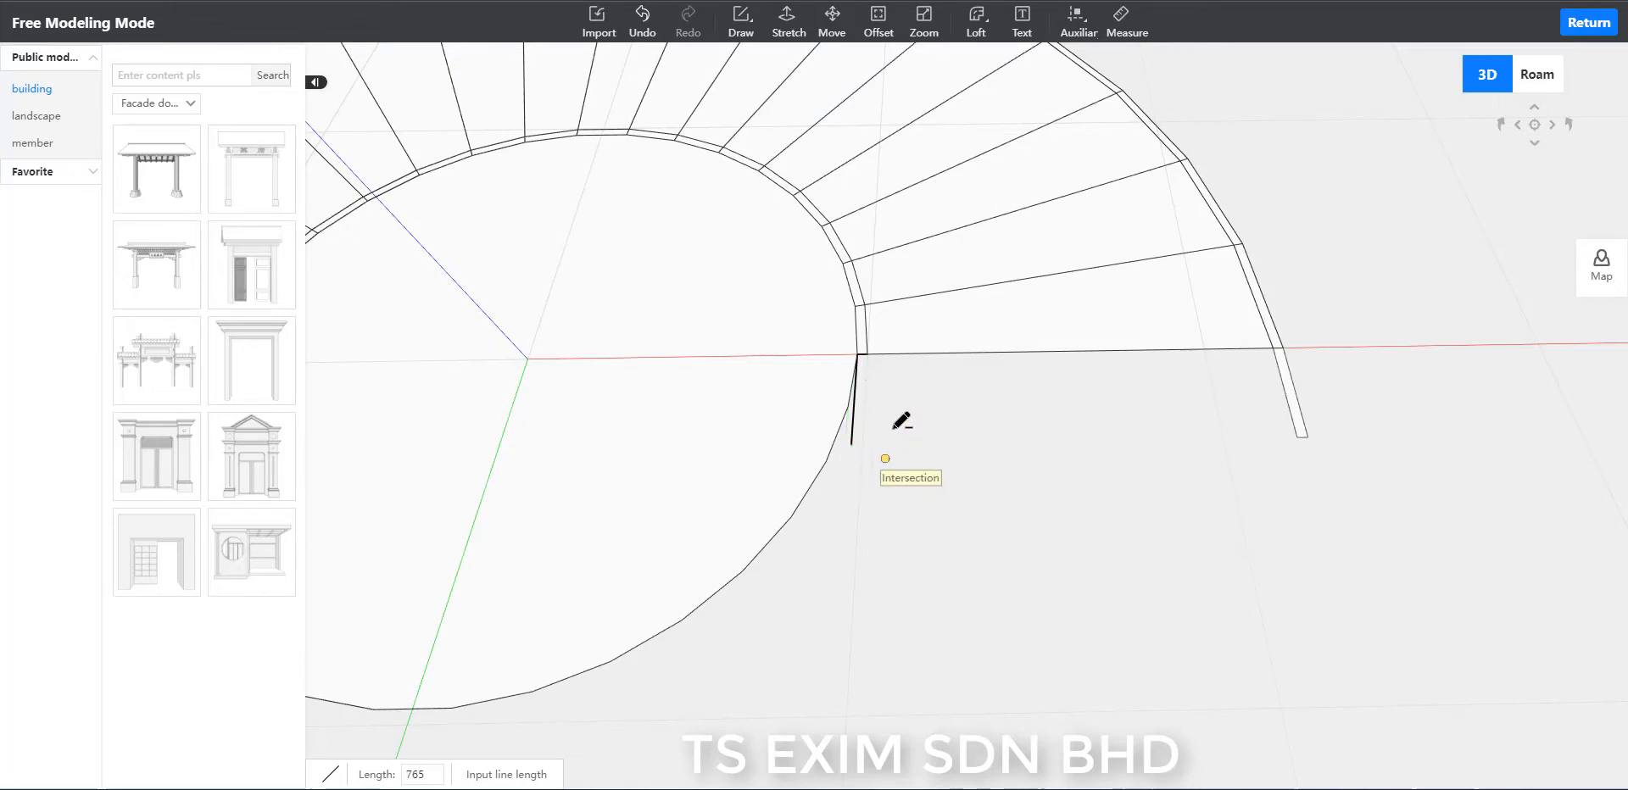
key(Escape)
click(866, 353)
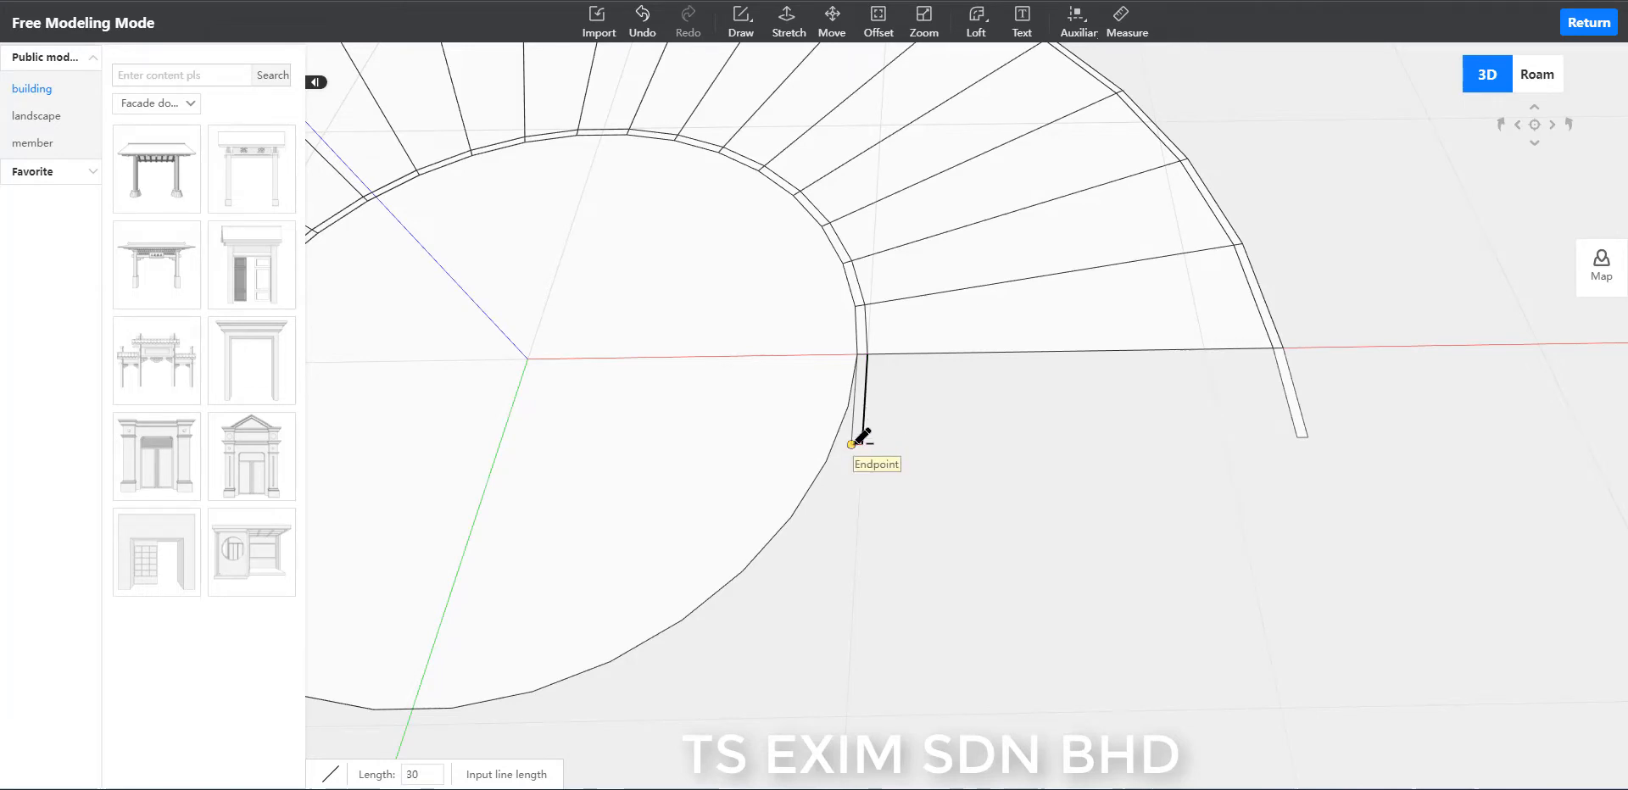
click(863, 444)
Draw a line parallel to the red axis connecting the free ends of the inner and outer strips.
click(862, 444)
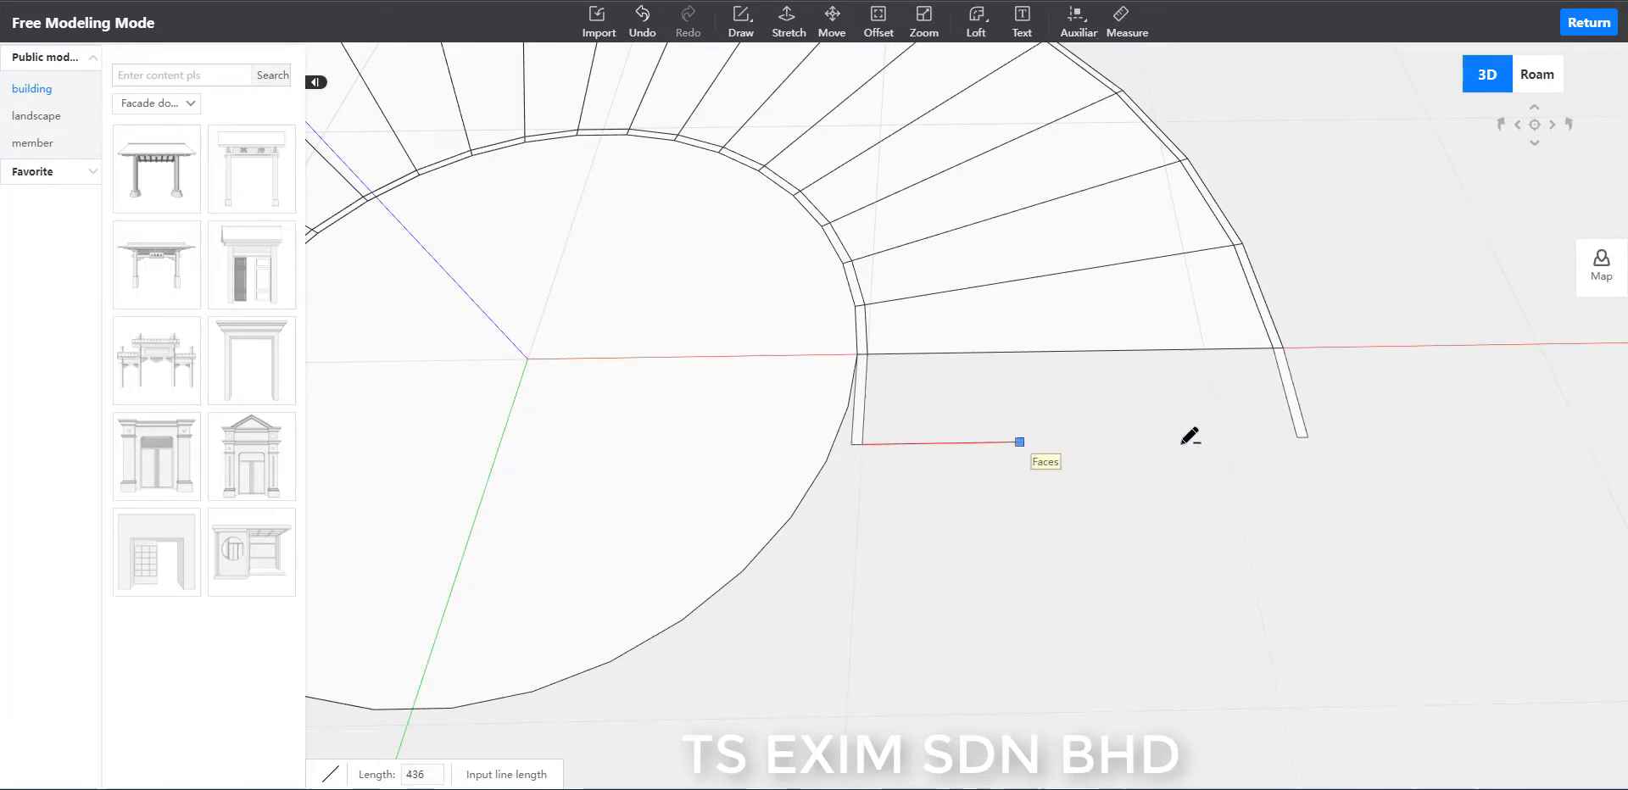
click(1295, 437)
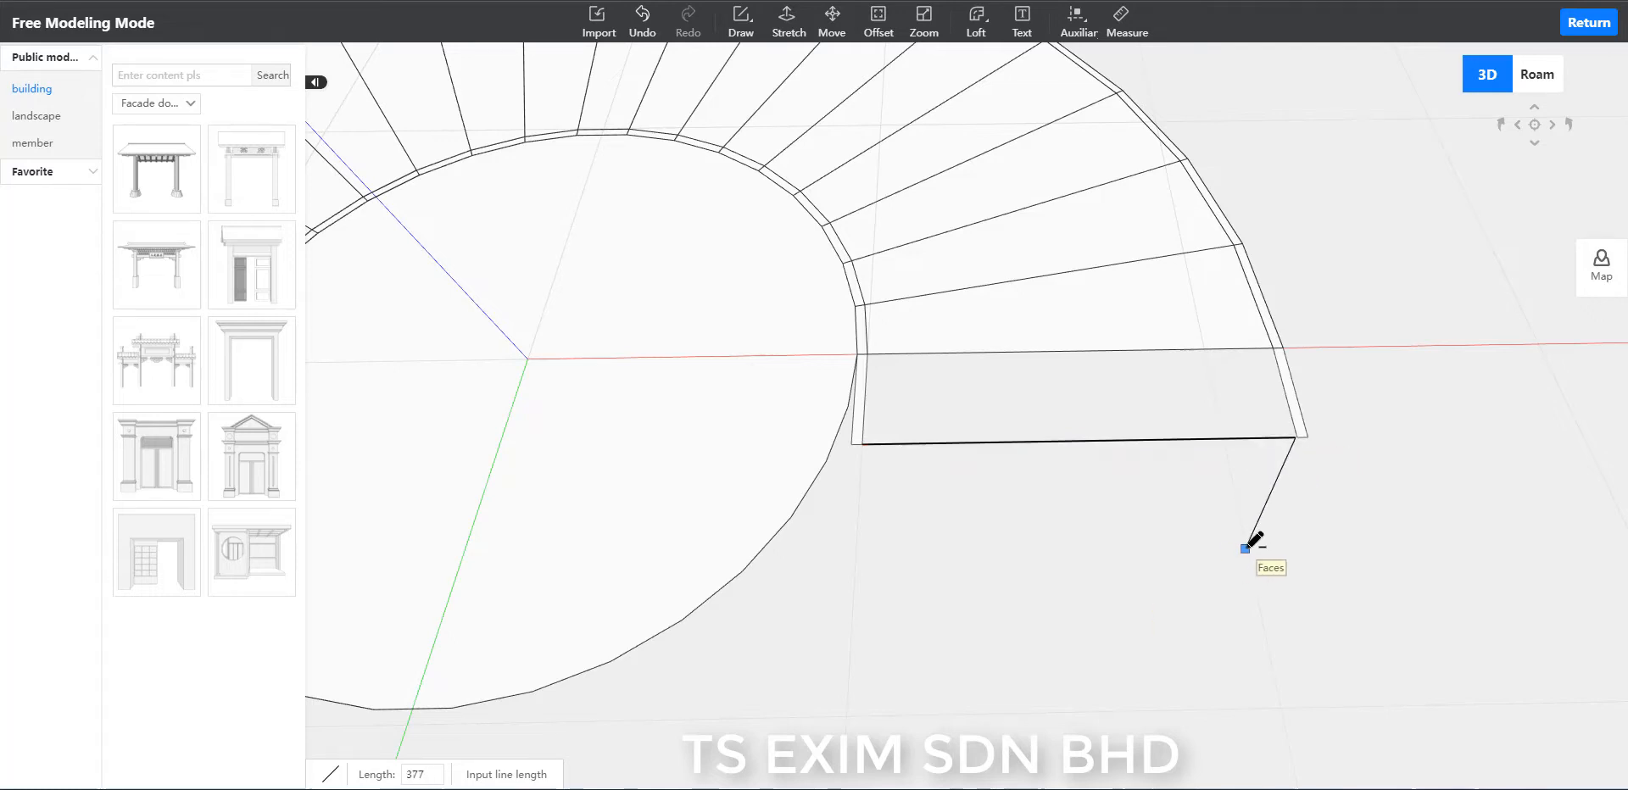
key(ctrl+z)
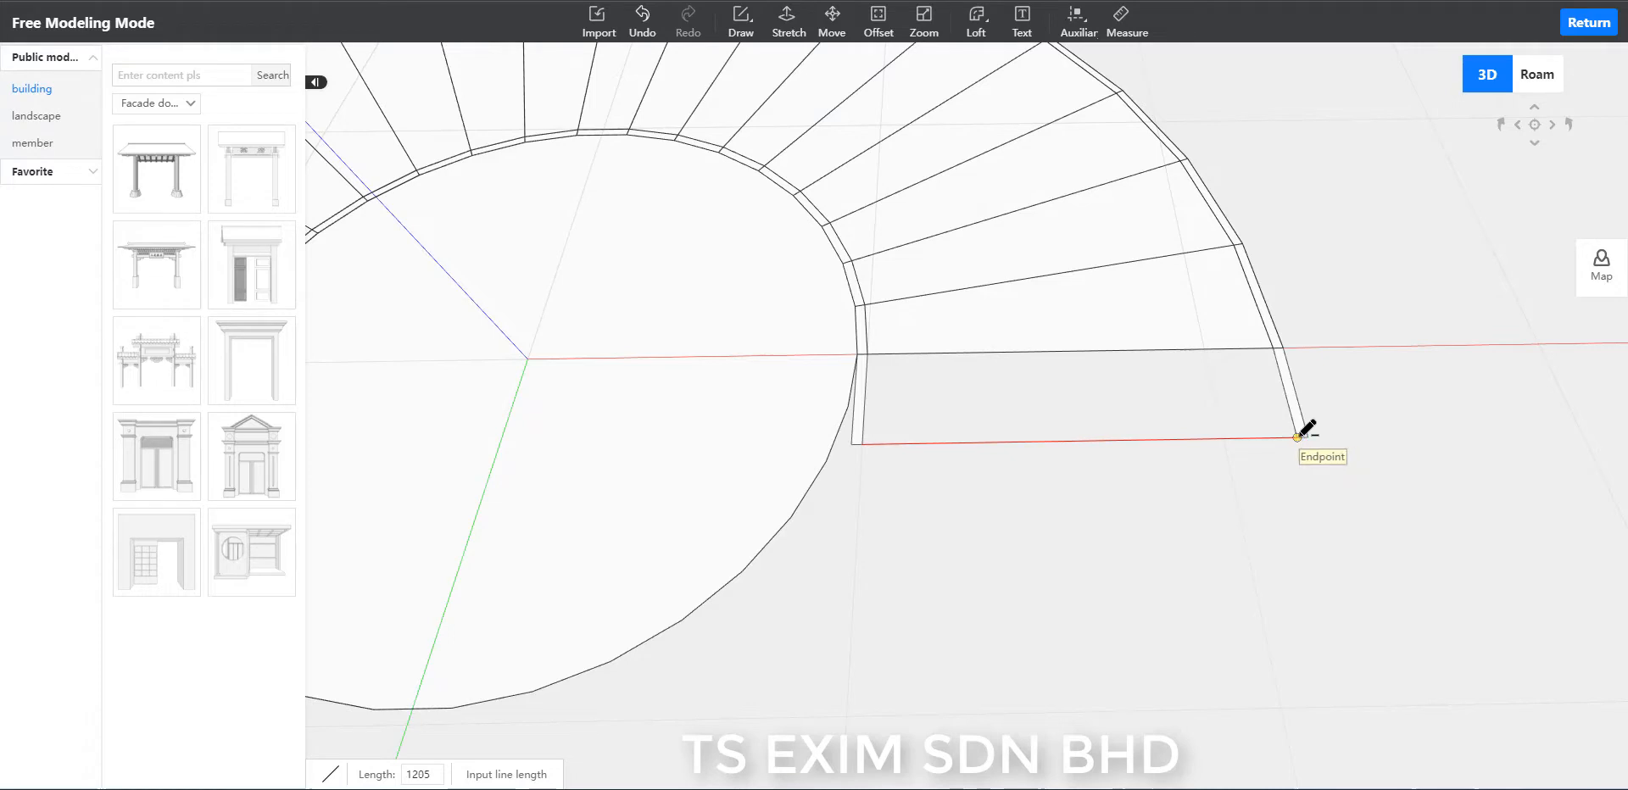
click(1298, 437)
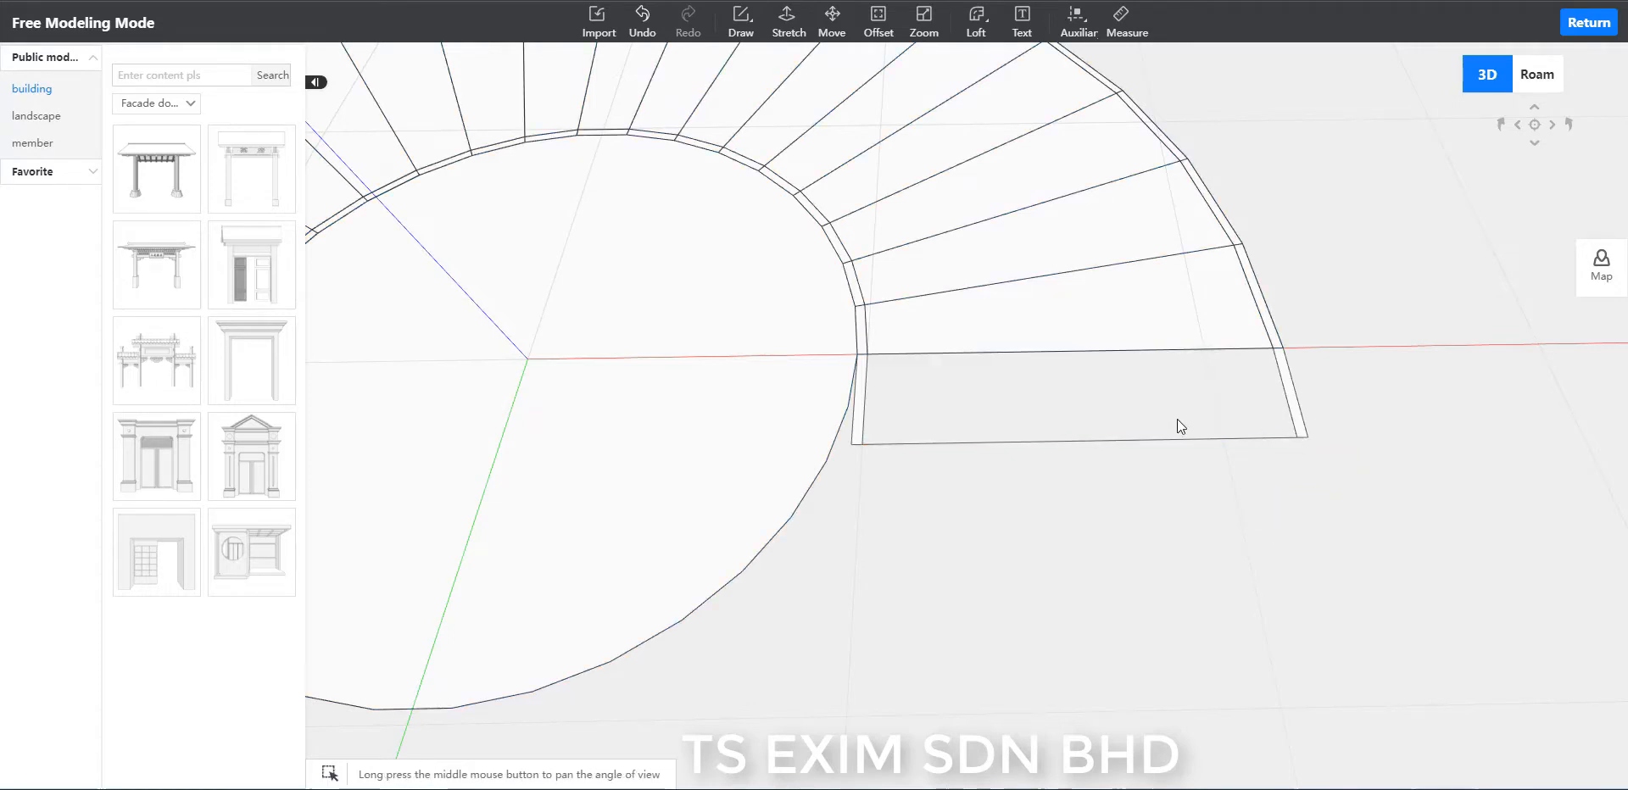
Trace the last step's edge along the red axis between the two strips to close the landing face.
key(l)
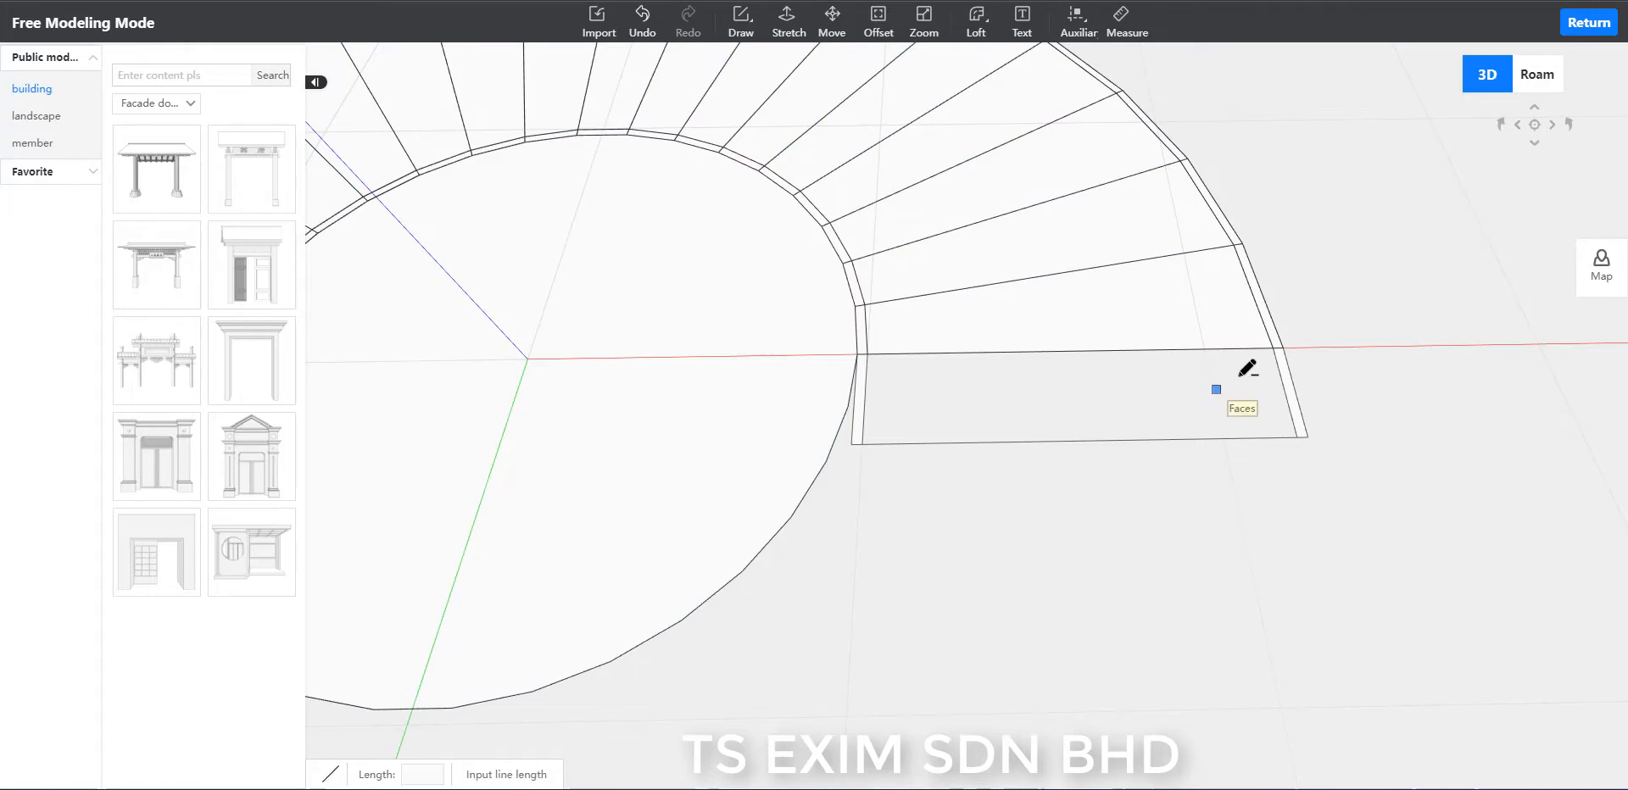
click(1274, 348)
click(866, 355)
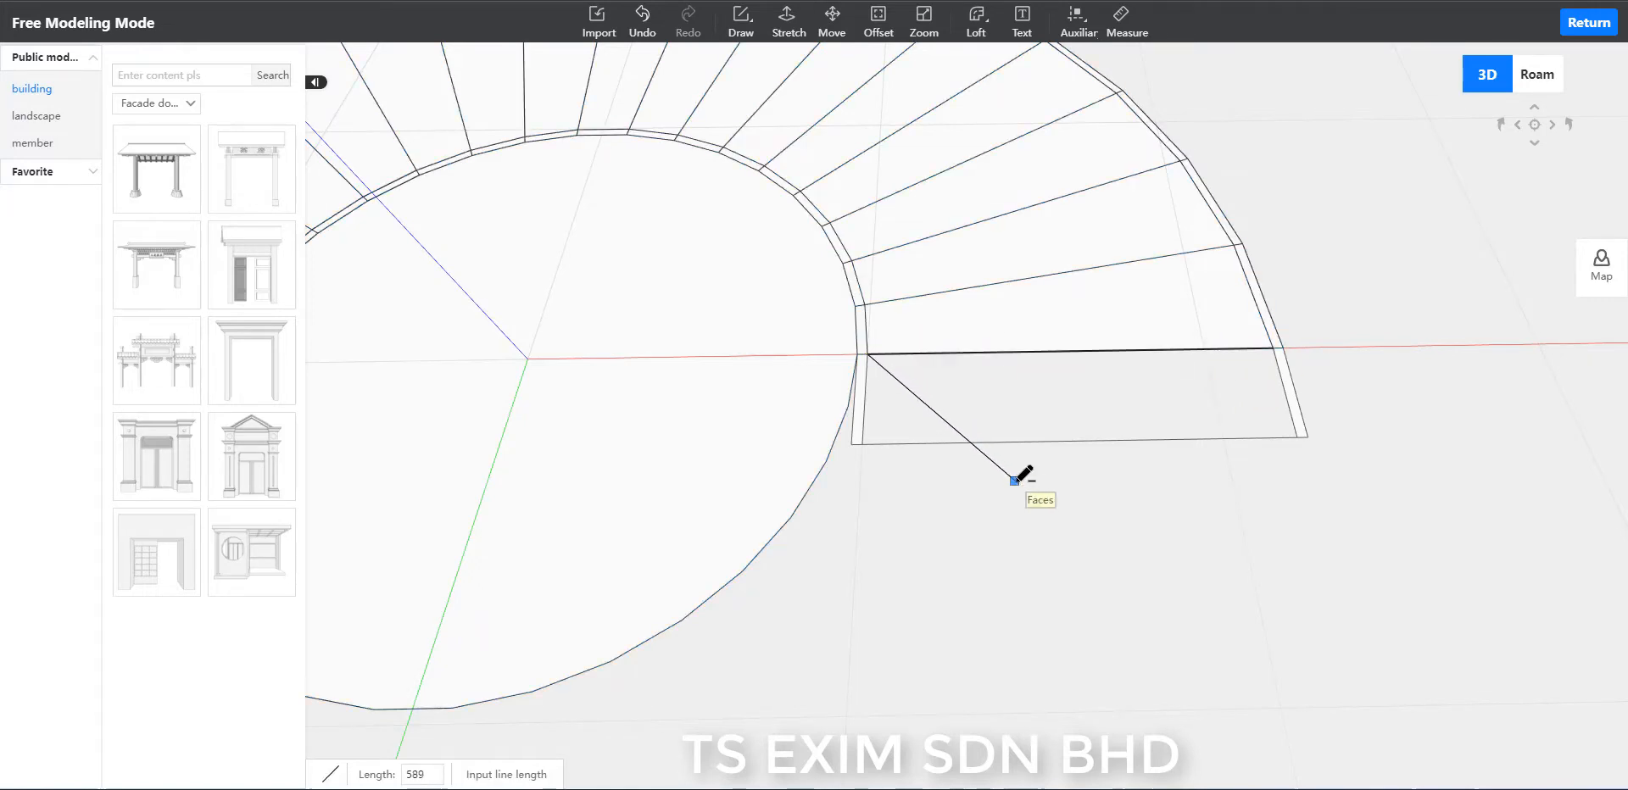
key(Escape)
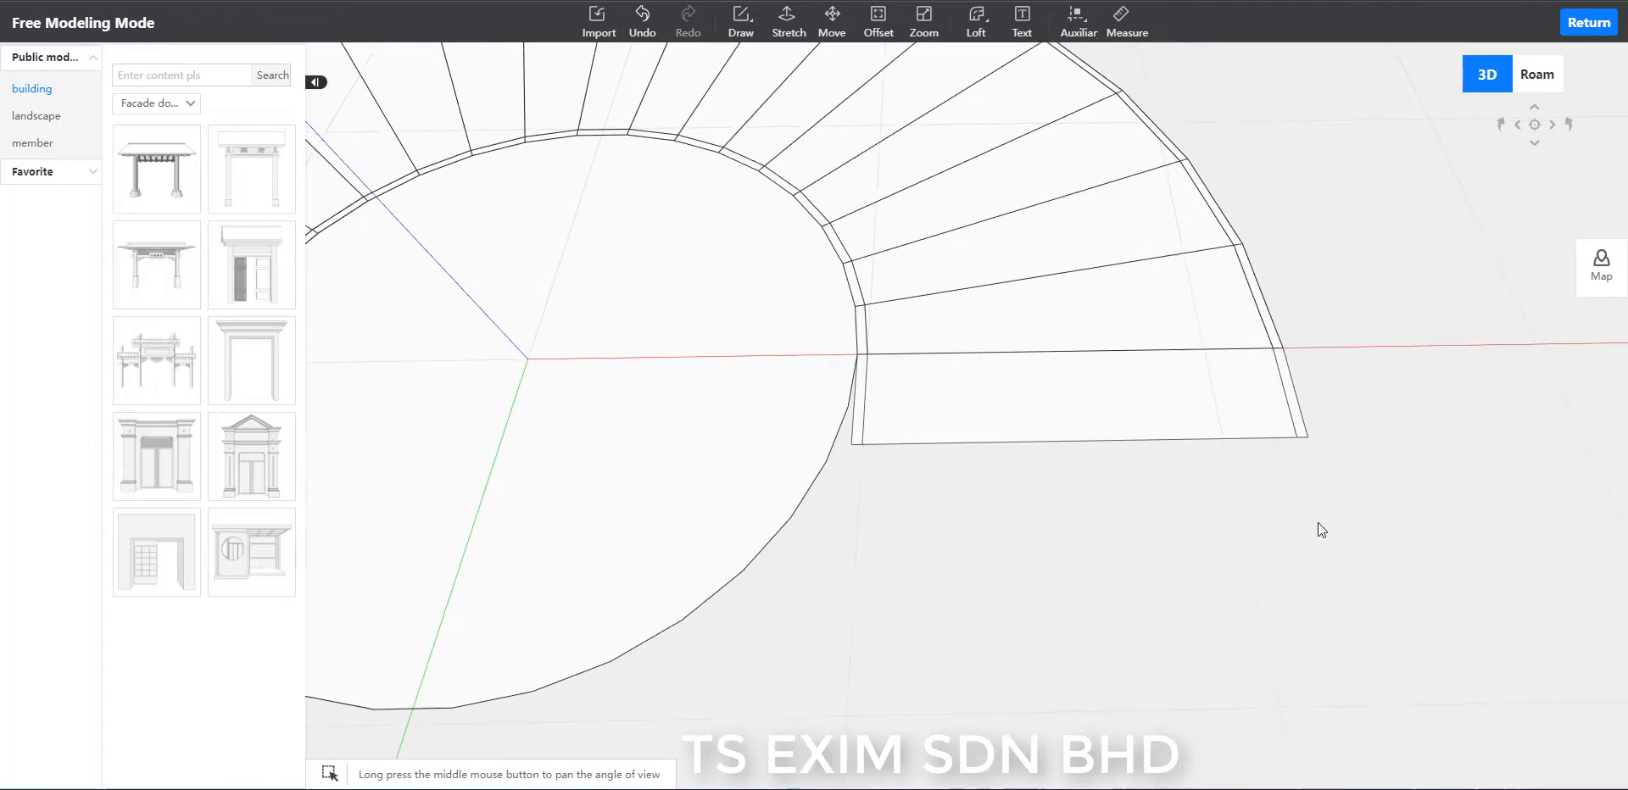
click(1178, 379)
click(1231, 583)
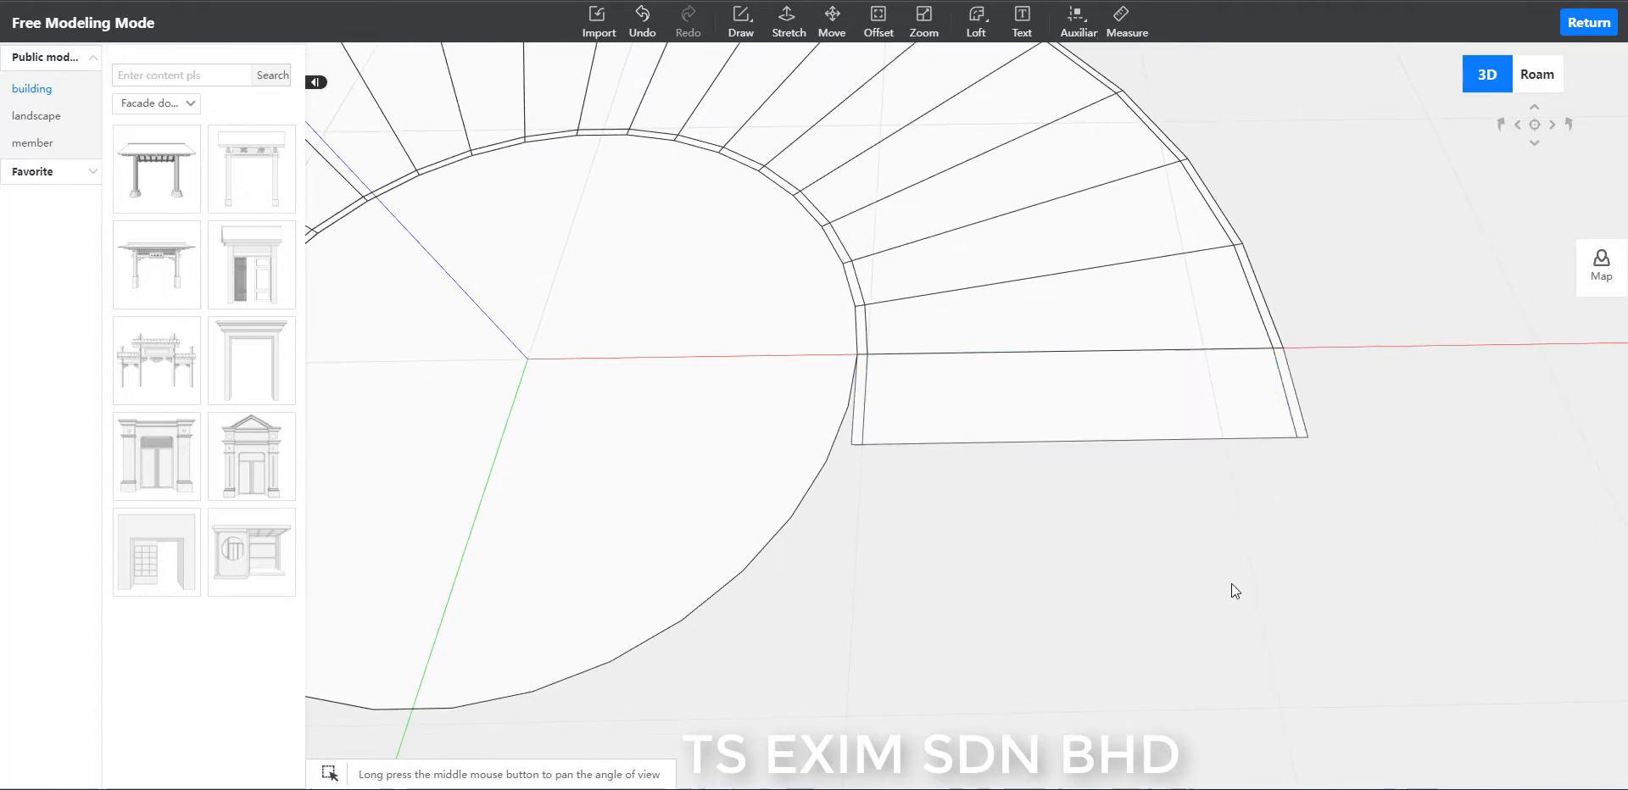
Extend the outer strip of the landing past the red axis with a second narrow closed strip 300 long, parallel to the green axis.
key(l)
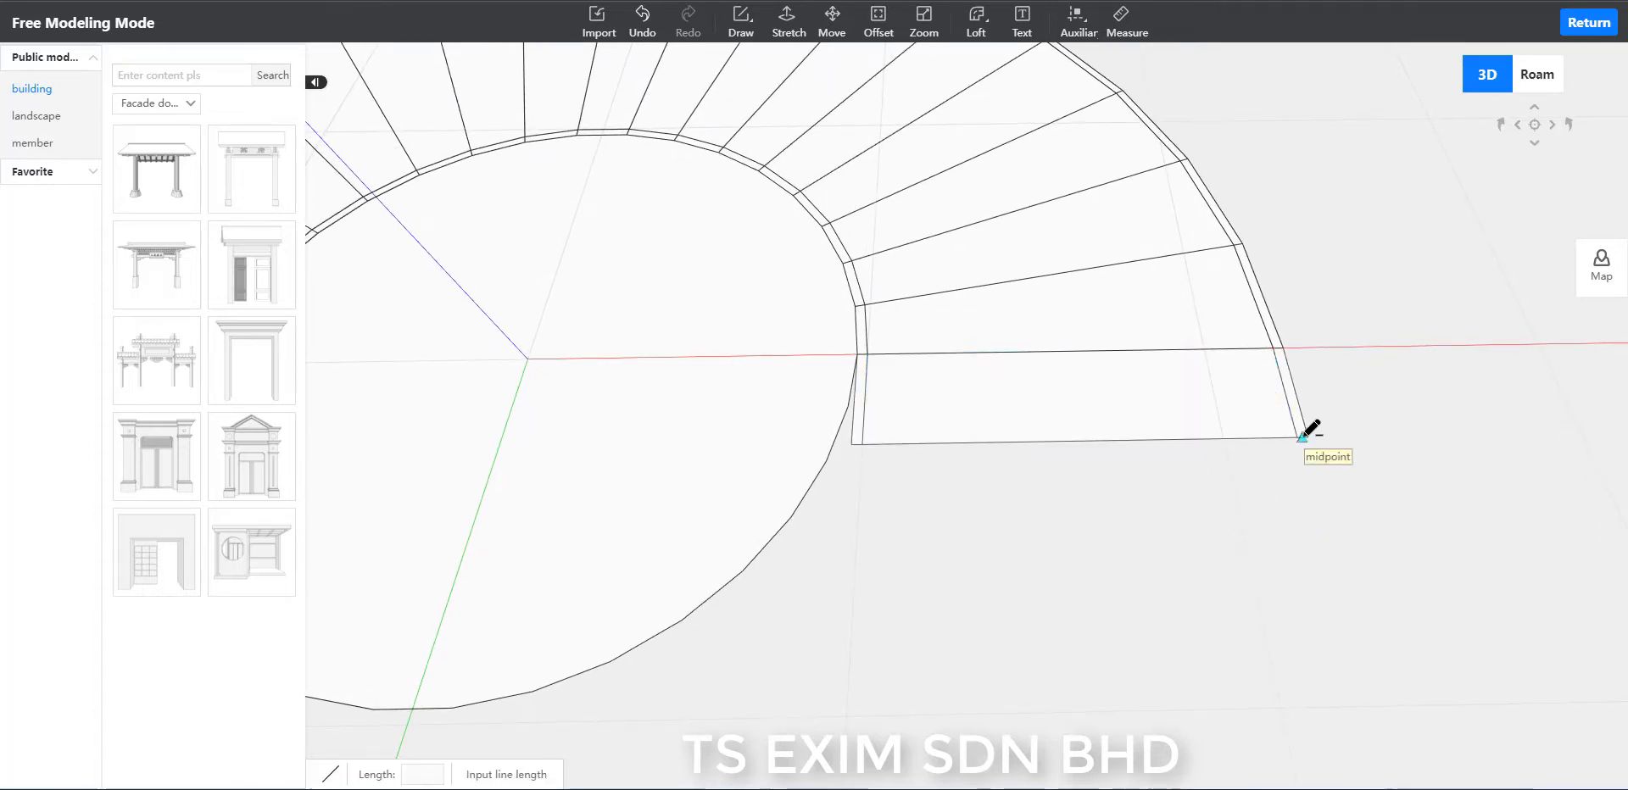
click(1298, 436)
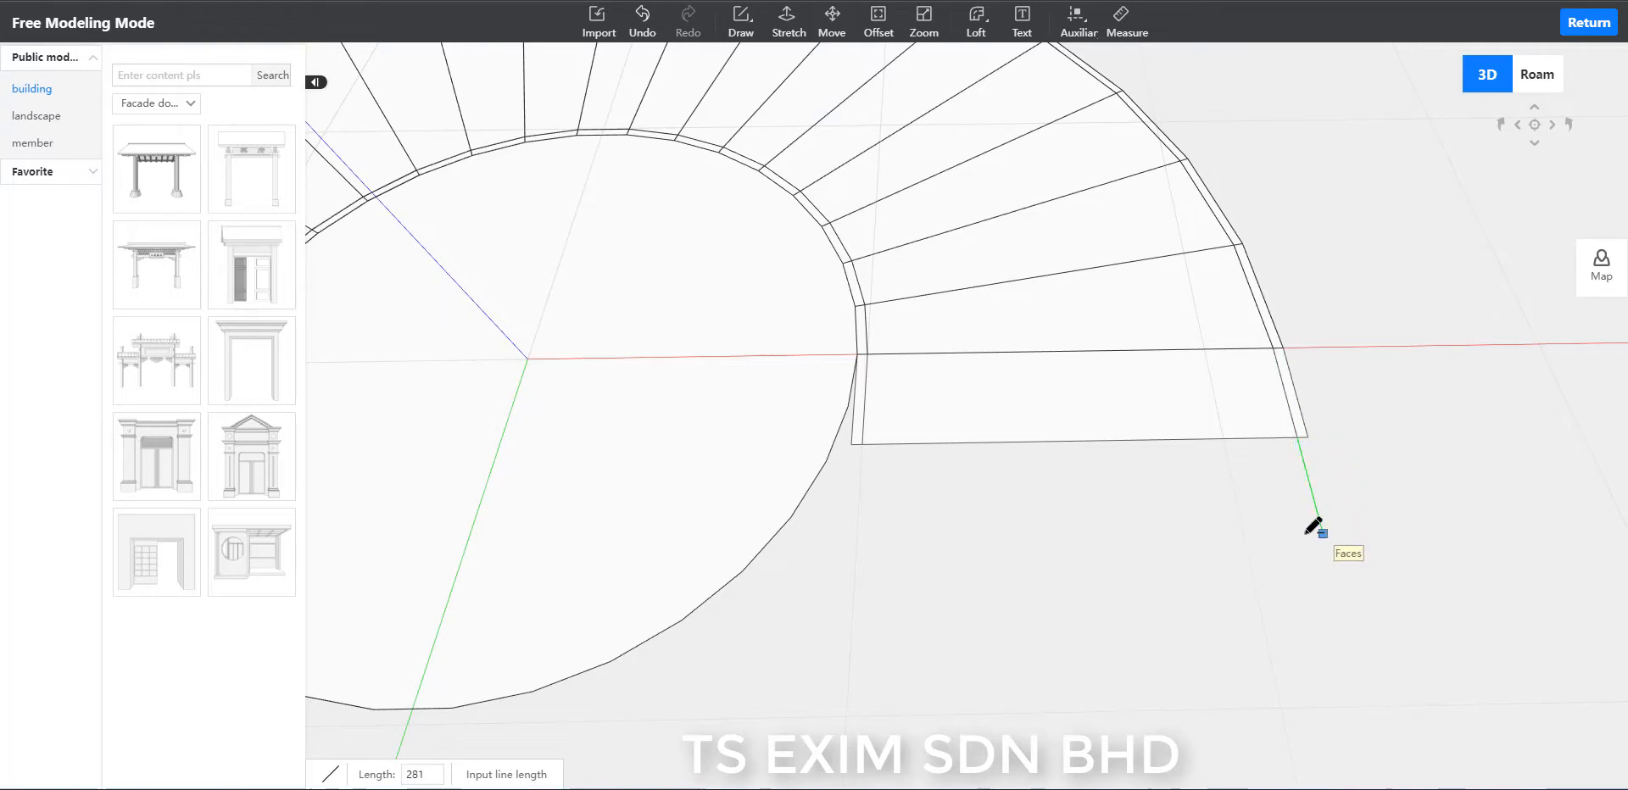
click(1324, 538)
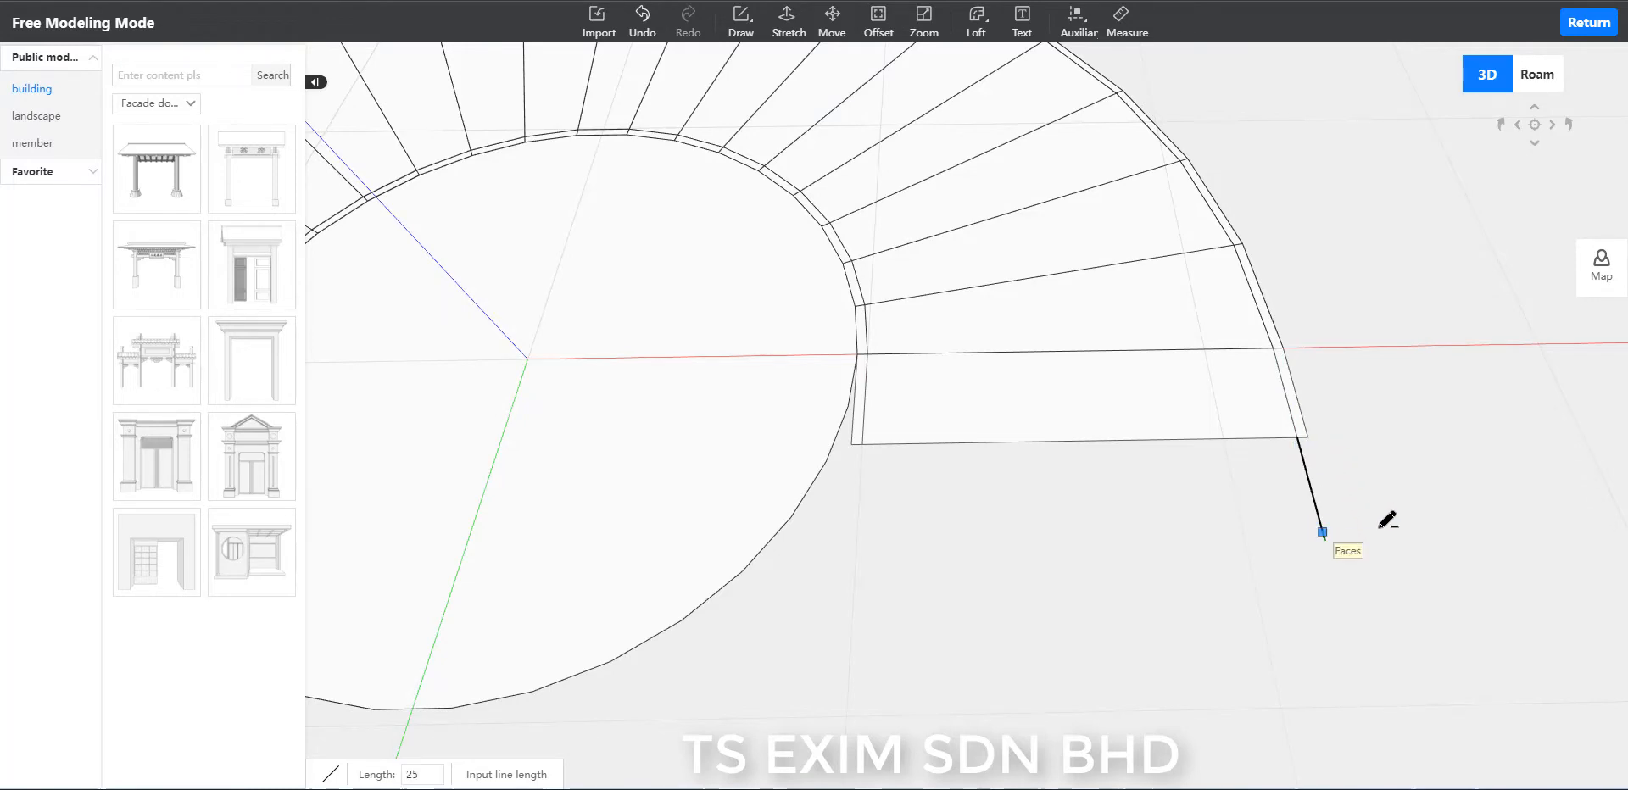
click(1308, 438)
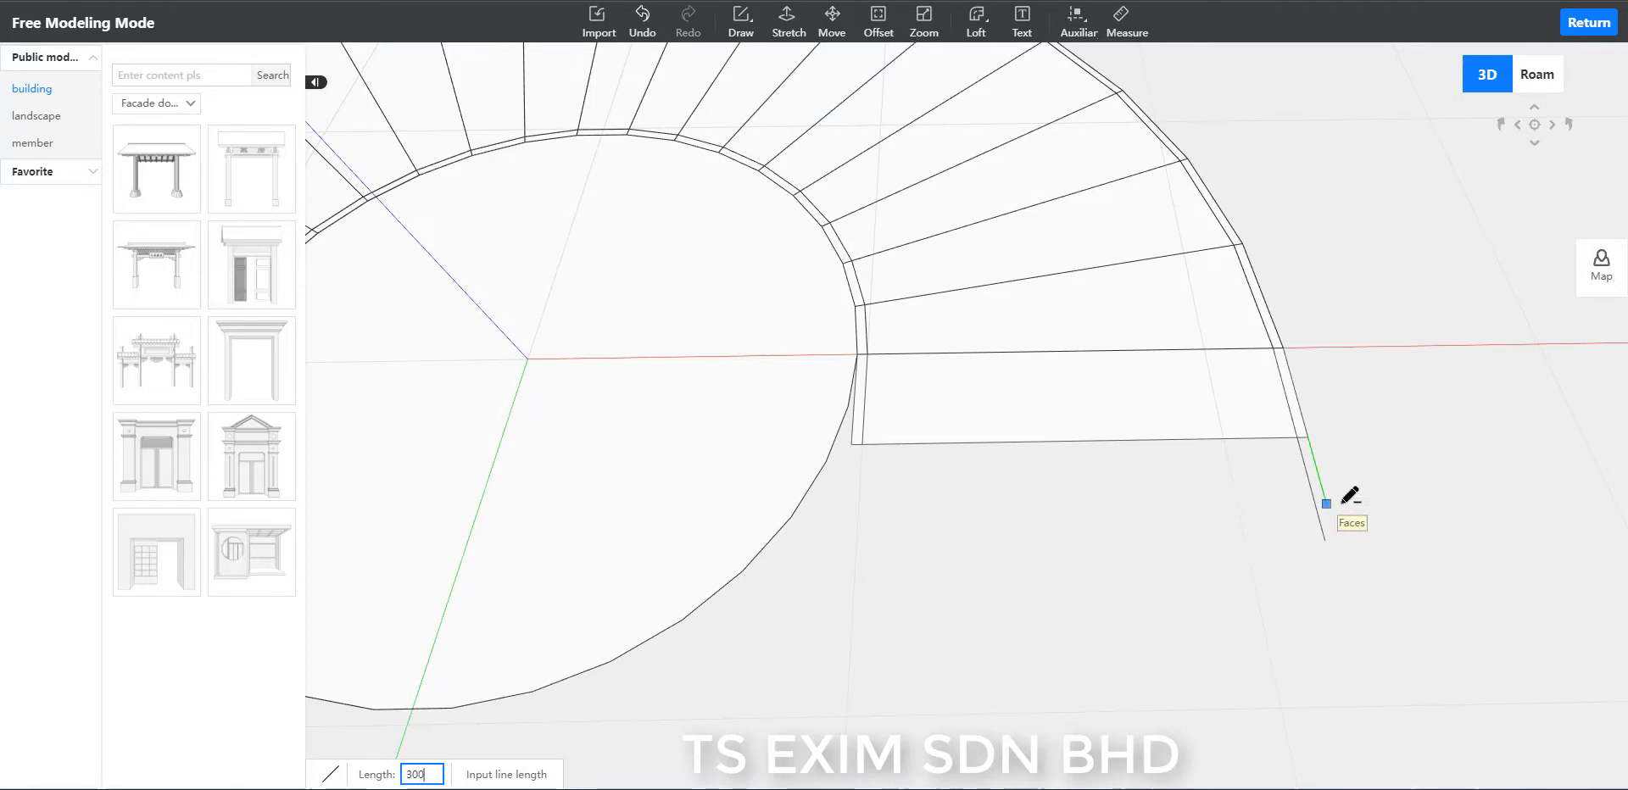
click(1325, 538)
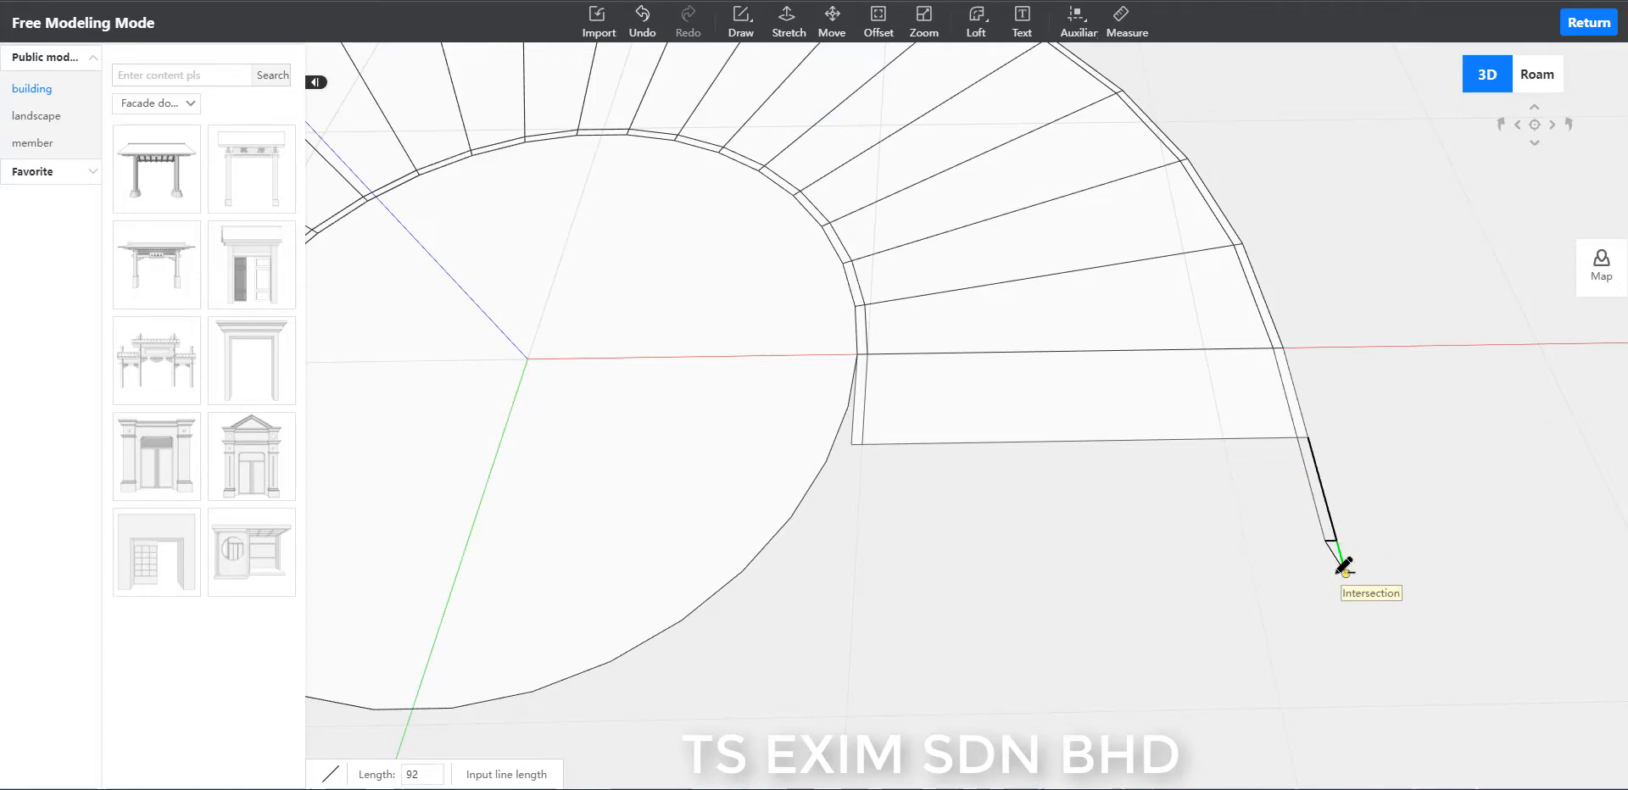
Extend the landing's inner strip with a matching narrow closed strip of lines 300 long, parallel to the green axis.
click(862, 443)
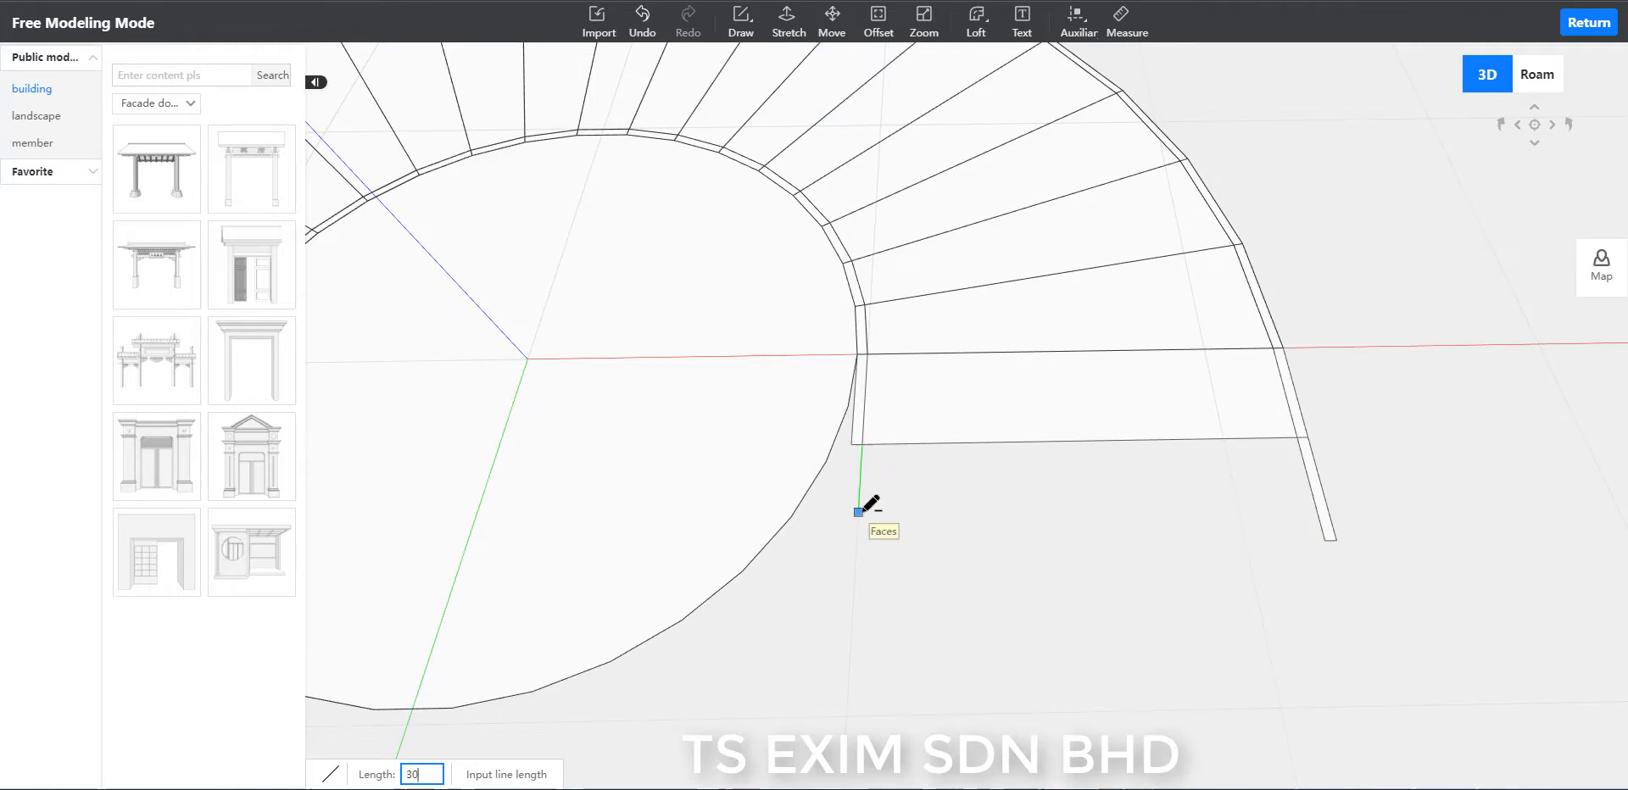
text(30)
key(Return)
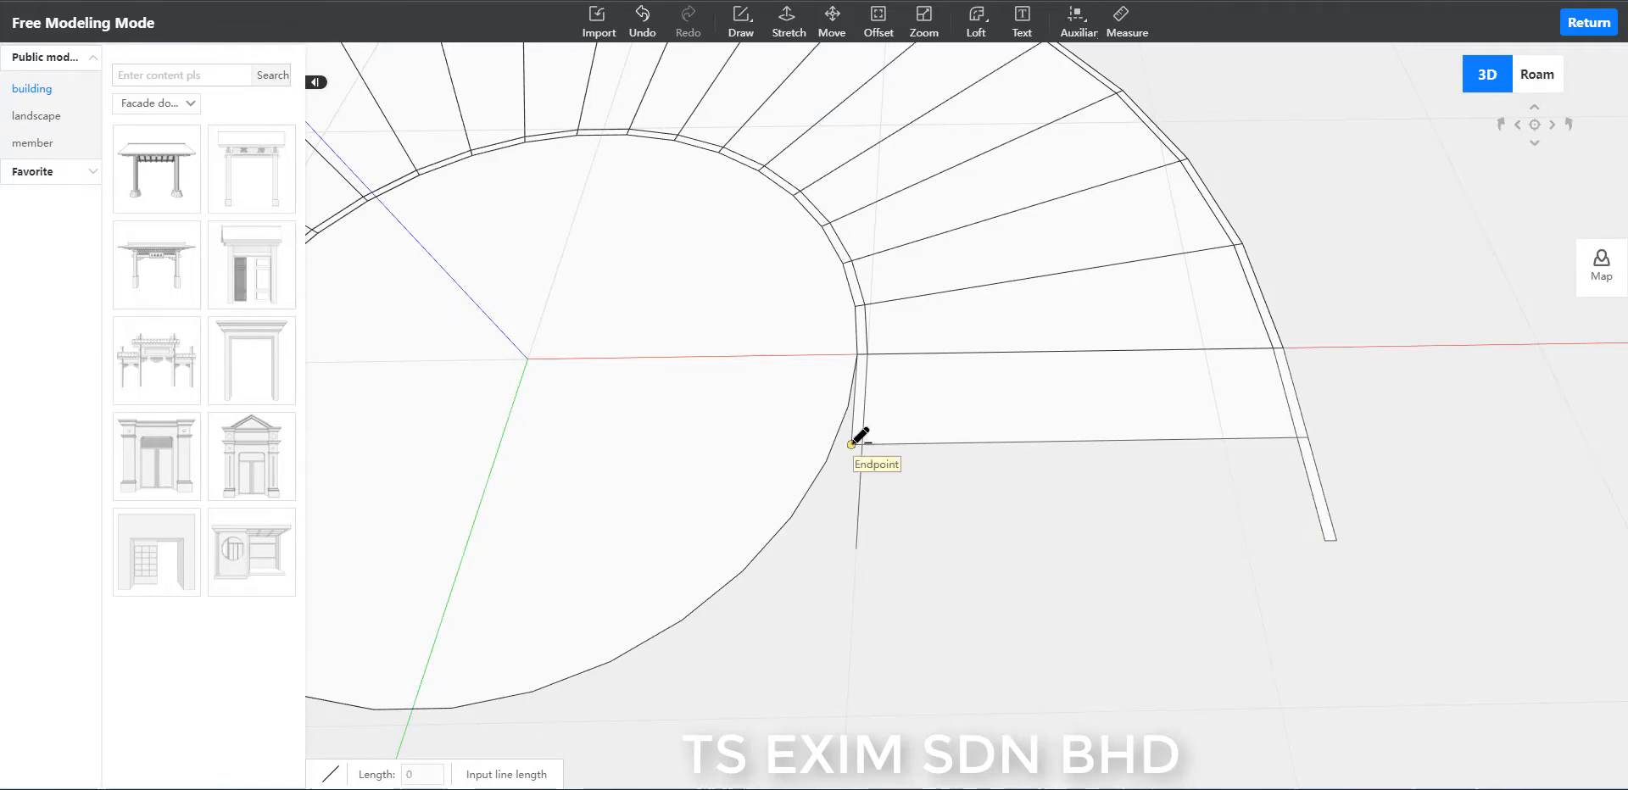
click(851, 446)
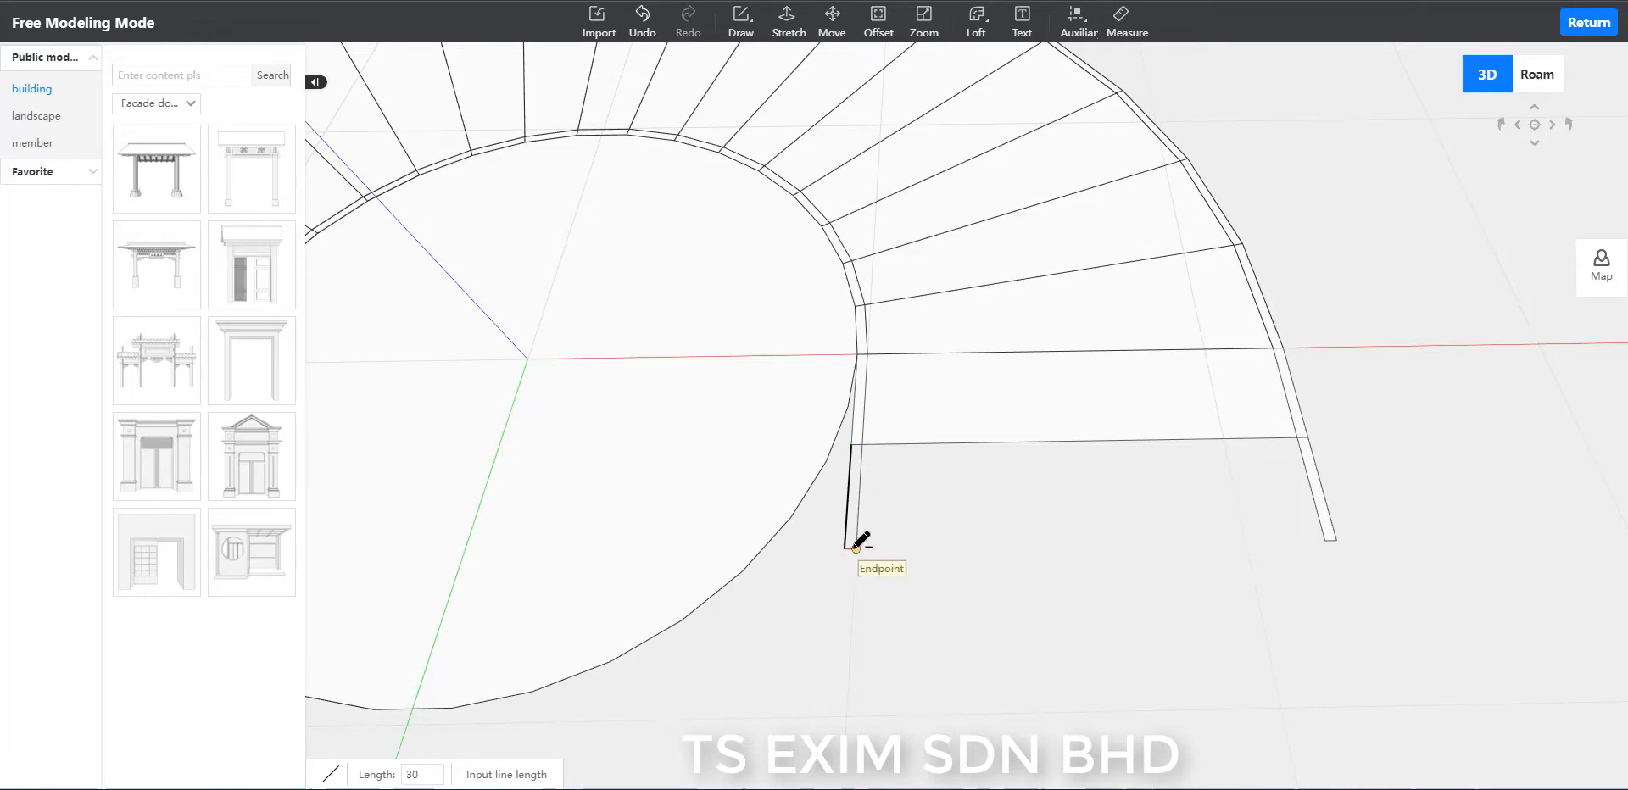
click(845, 549)
key(Escape)
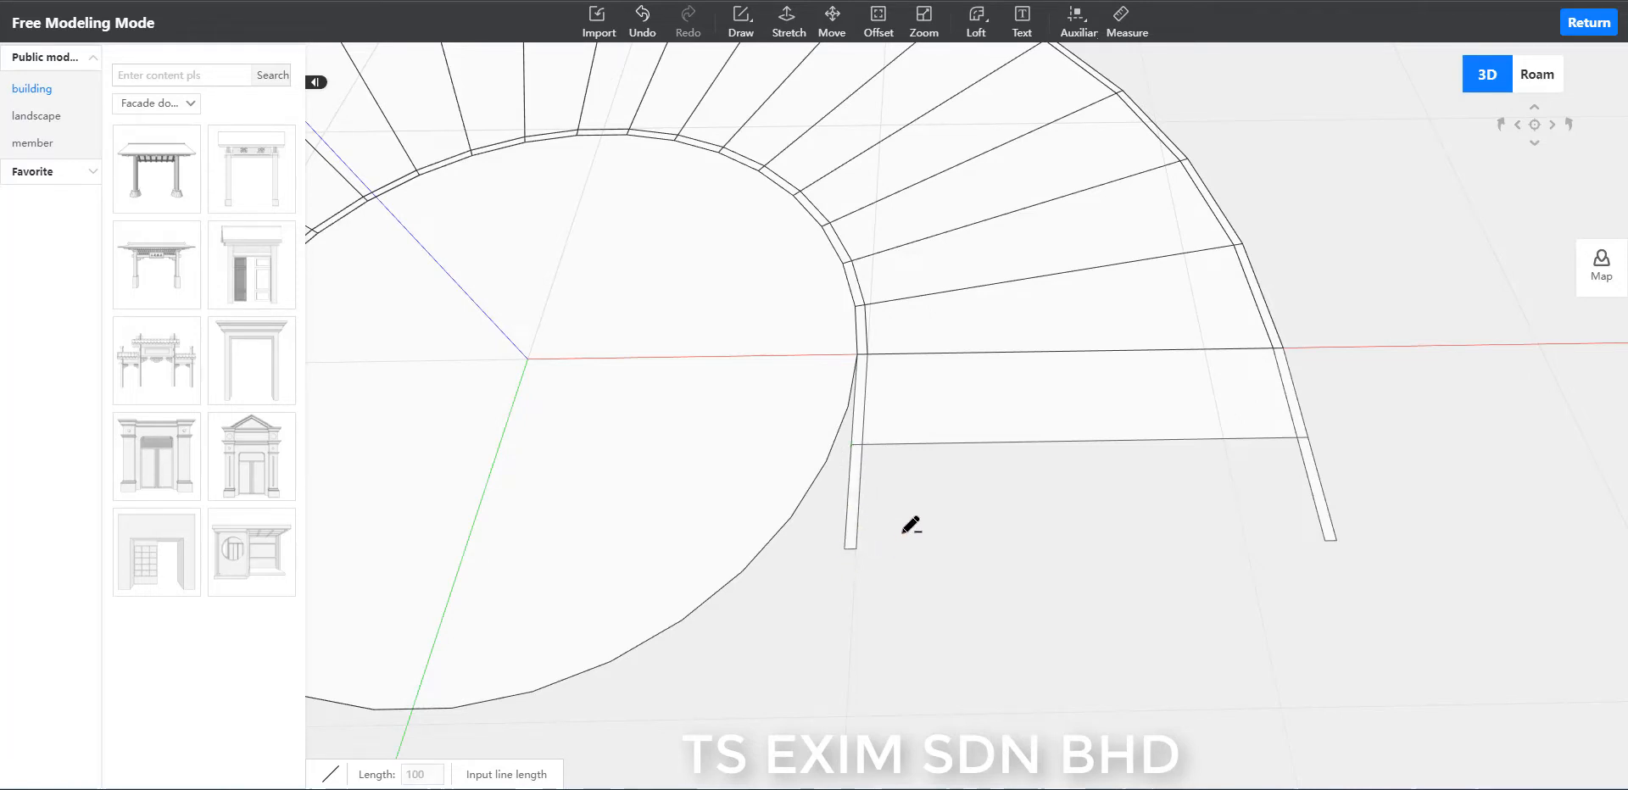
Connect the free ends of the second inner and outer strips with a line parallel to the red axis to close the second landing segment.
click(856, 549)
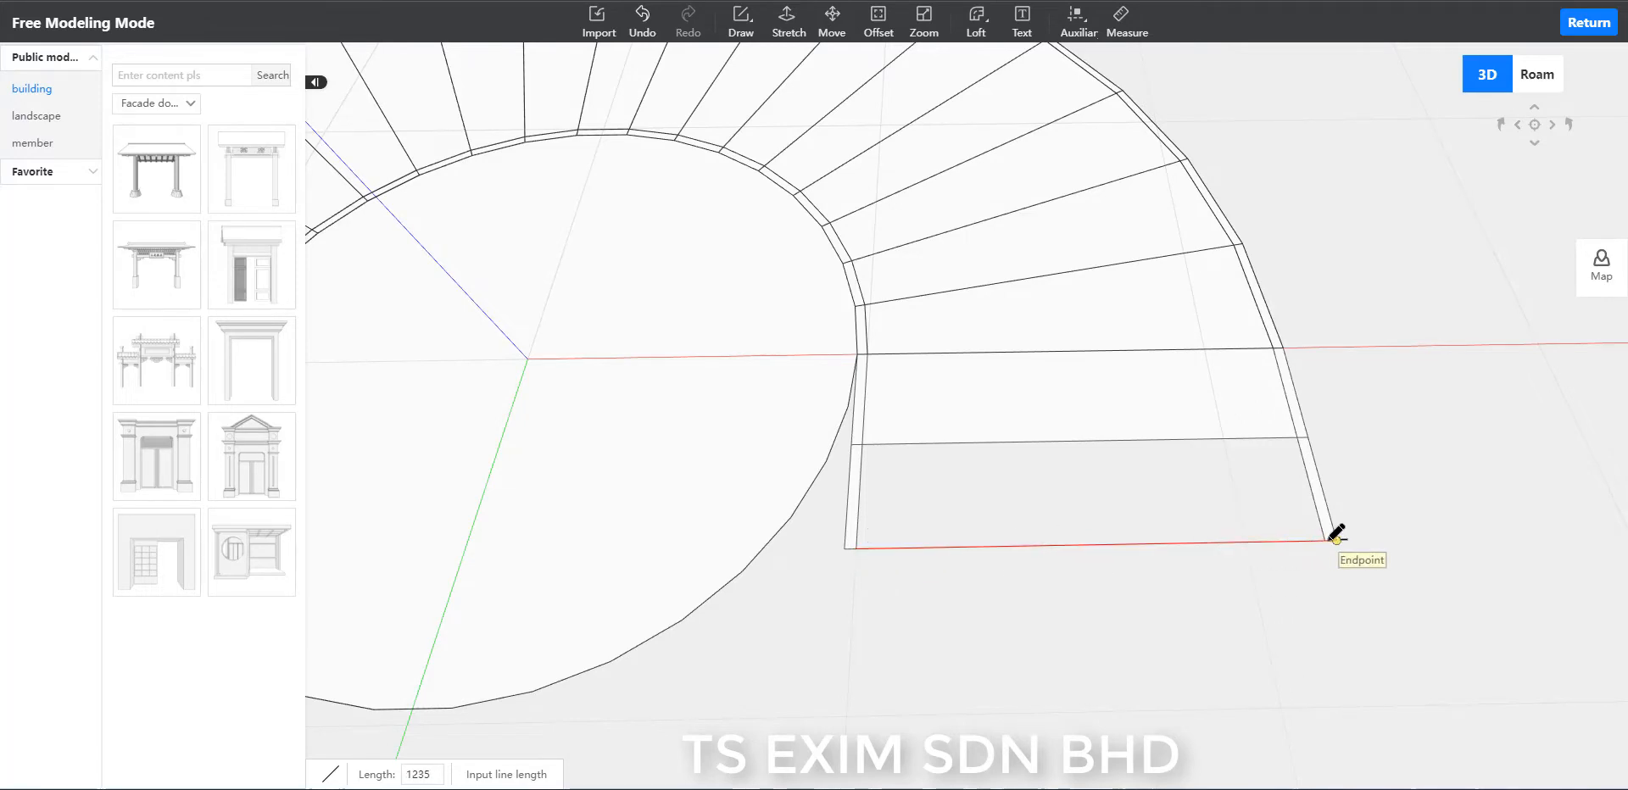
click(1325, 540)
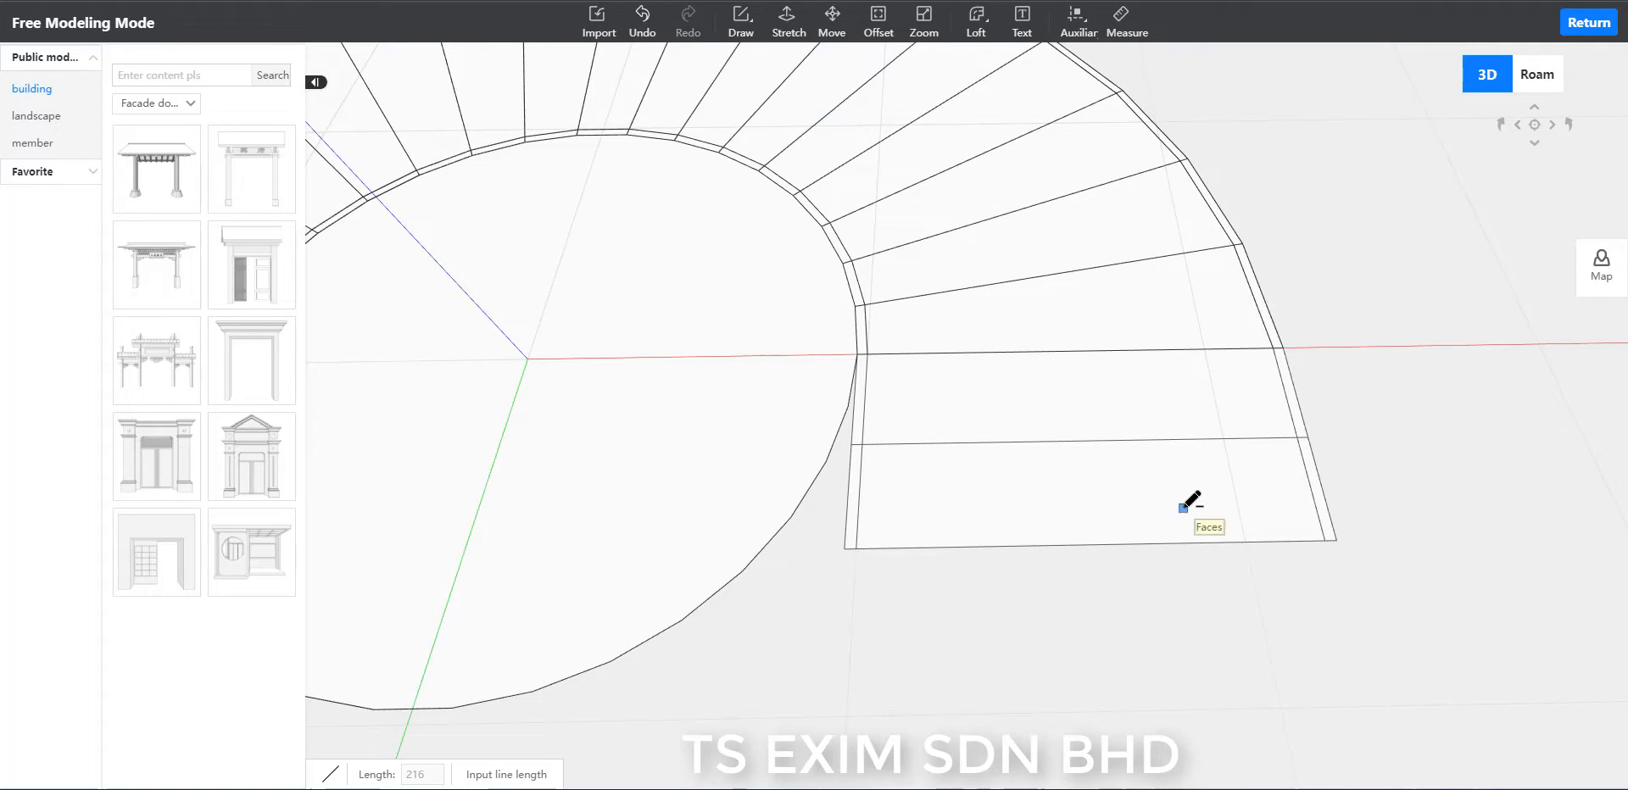
key(Escape)
scroll(1096, 627, down, 8)
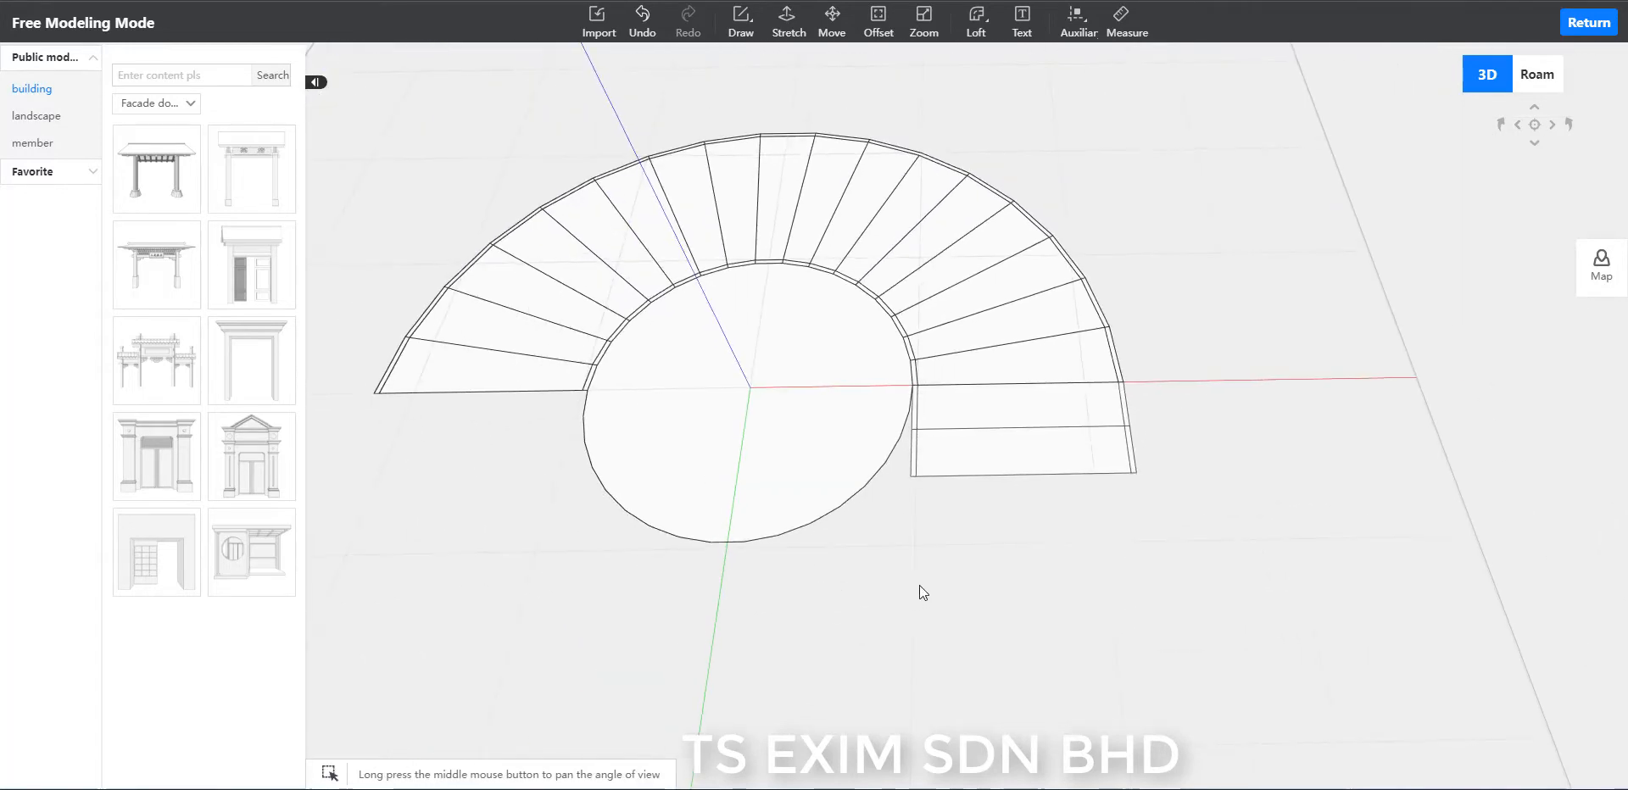
At the half-ring's opposite end, extend the inner band with a narrow closed strip of lines 300 long, parallel to the green axis.
middle_drag(920, 585, 1204, 582)
scroll(956, 531, up, 4)
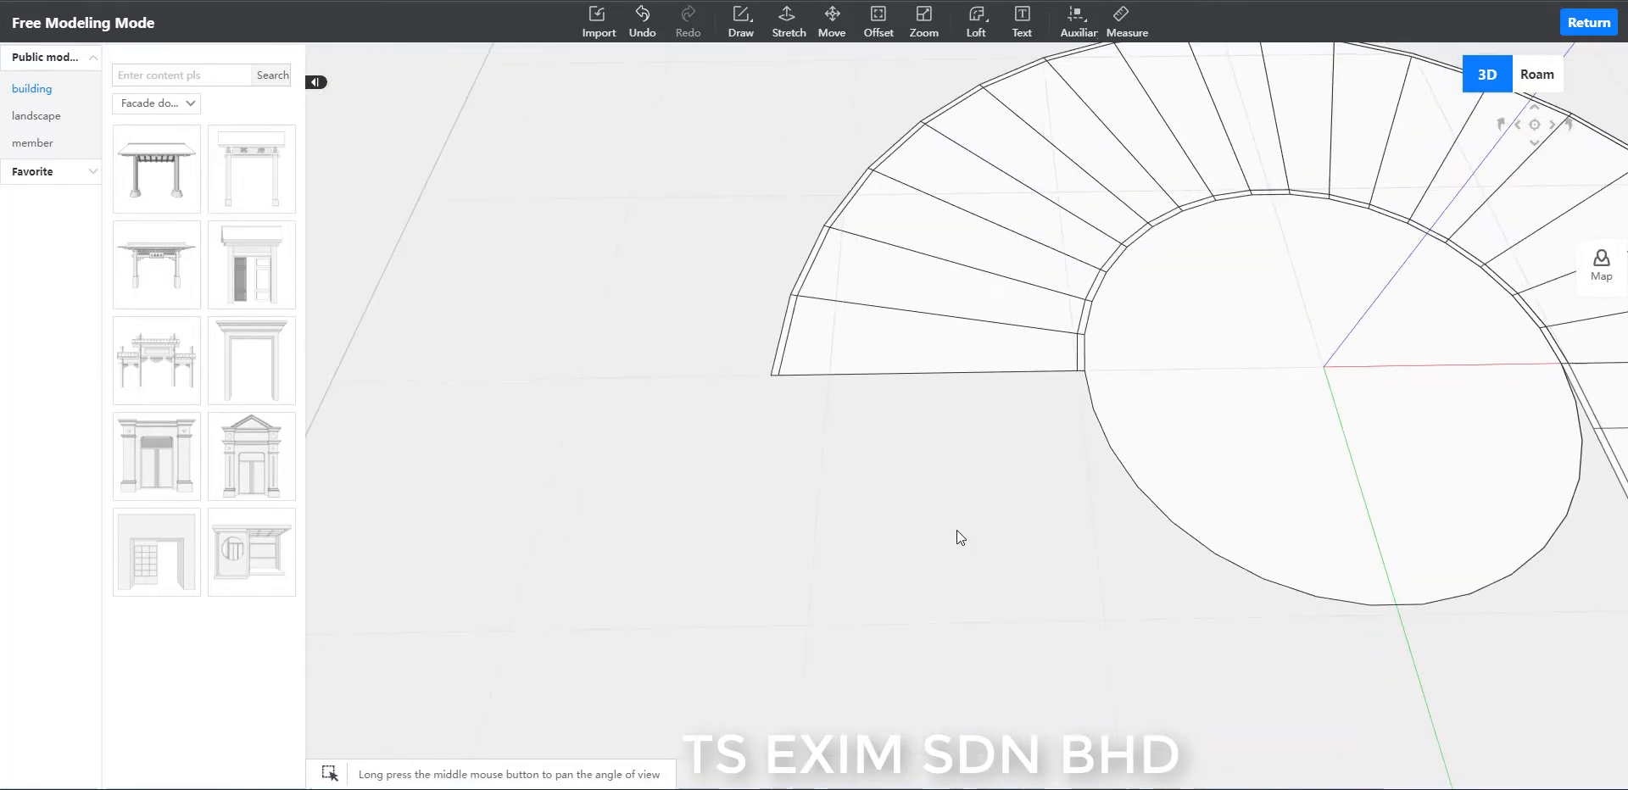
key(l)
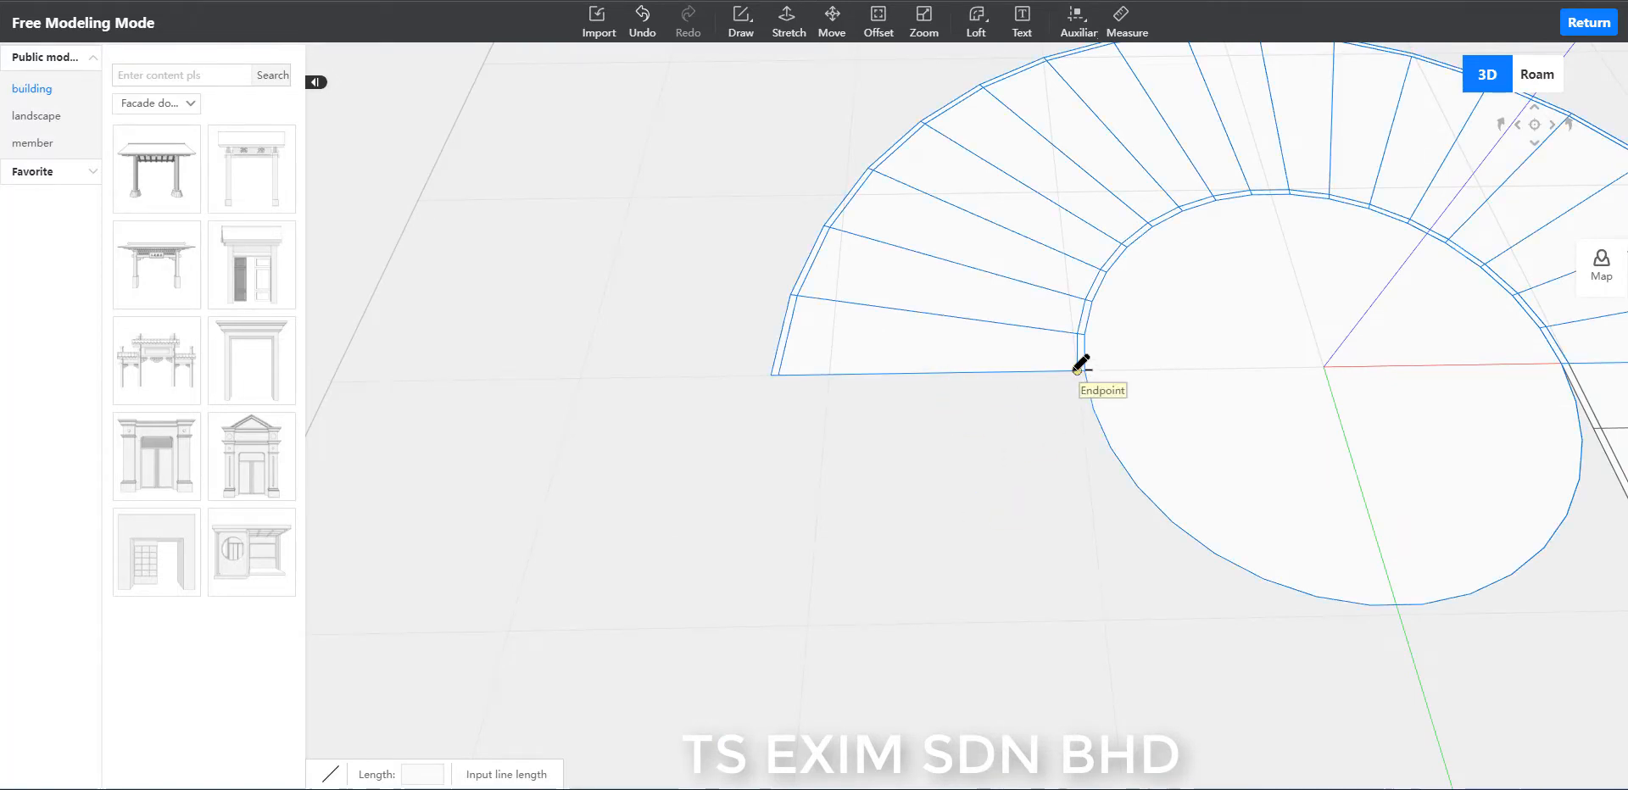
scroll(1079, 371, up, 2)
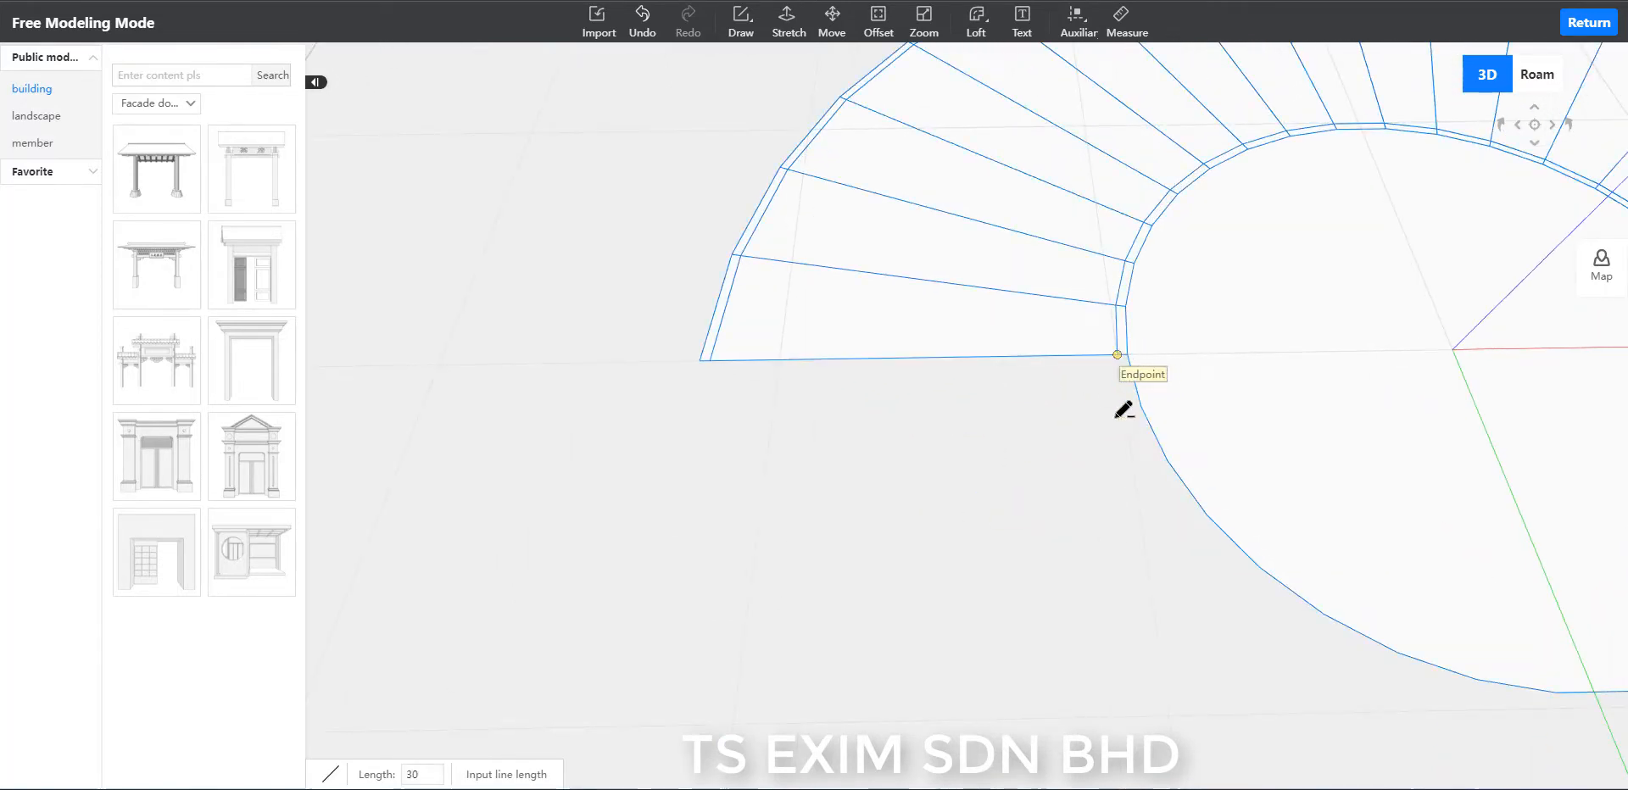
click(1117, 414)
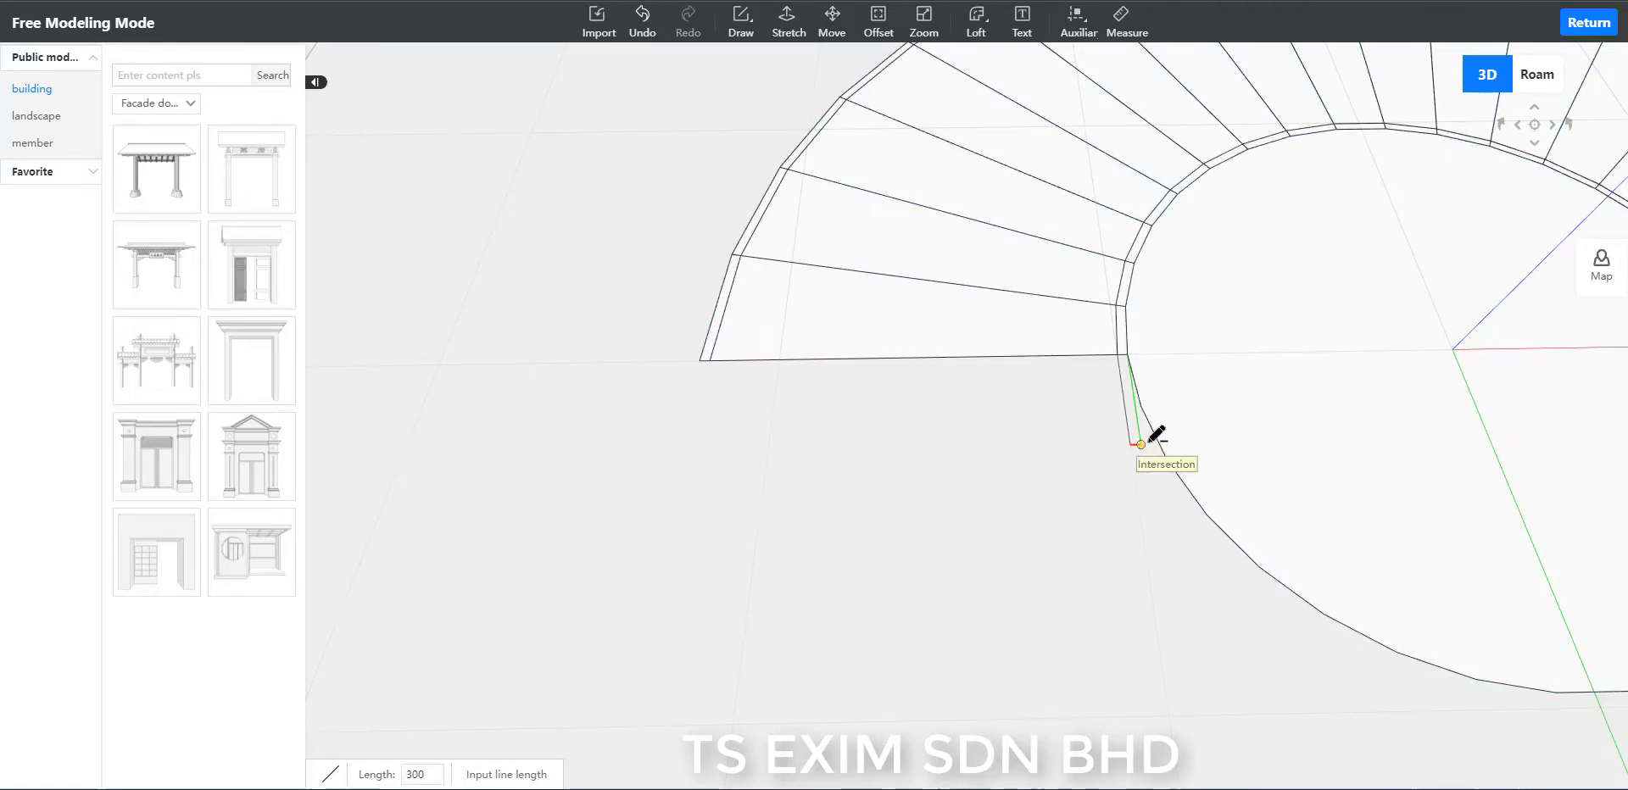
click(1135, 444)
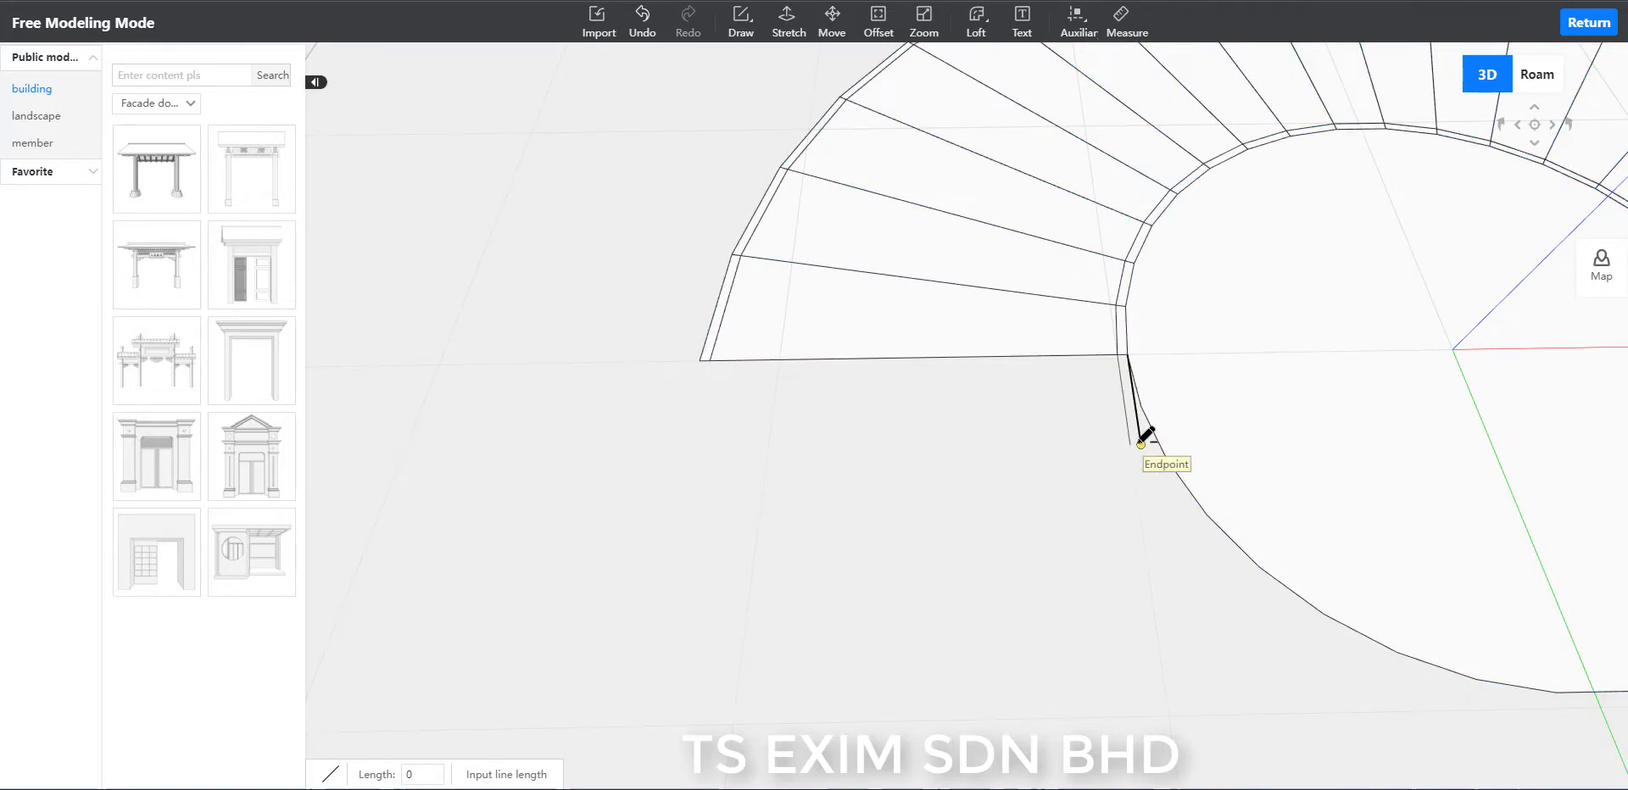
Extend the outer band at the same end with a narrow closed strip of lines 300 long, parallel to the green axis.
click(710, 359)
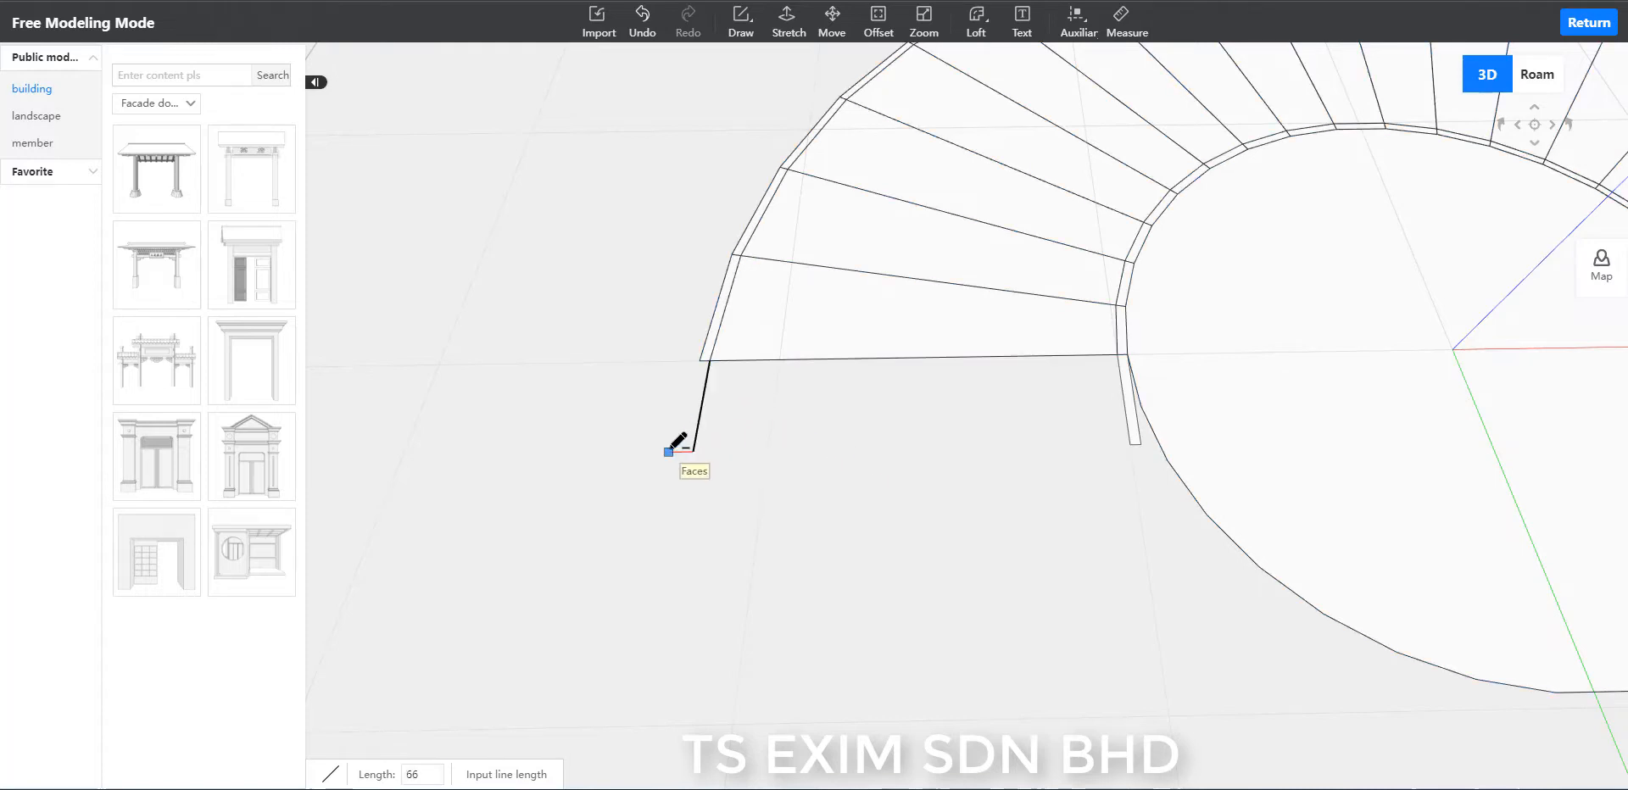
click(694, 451)
click(700, 361)
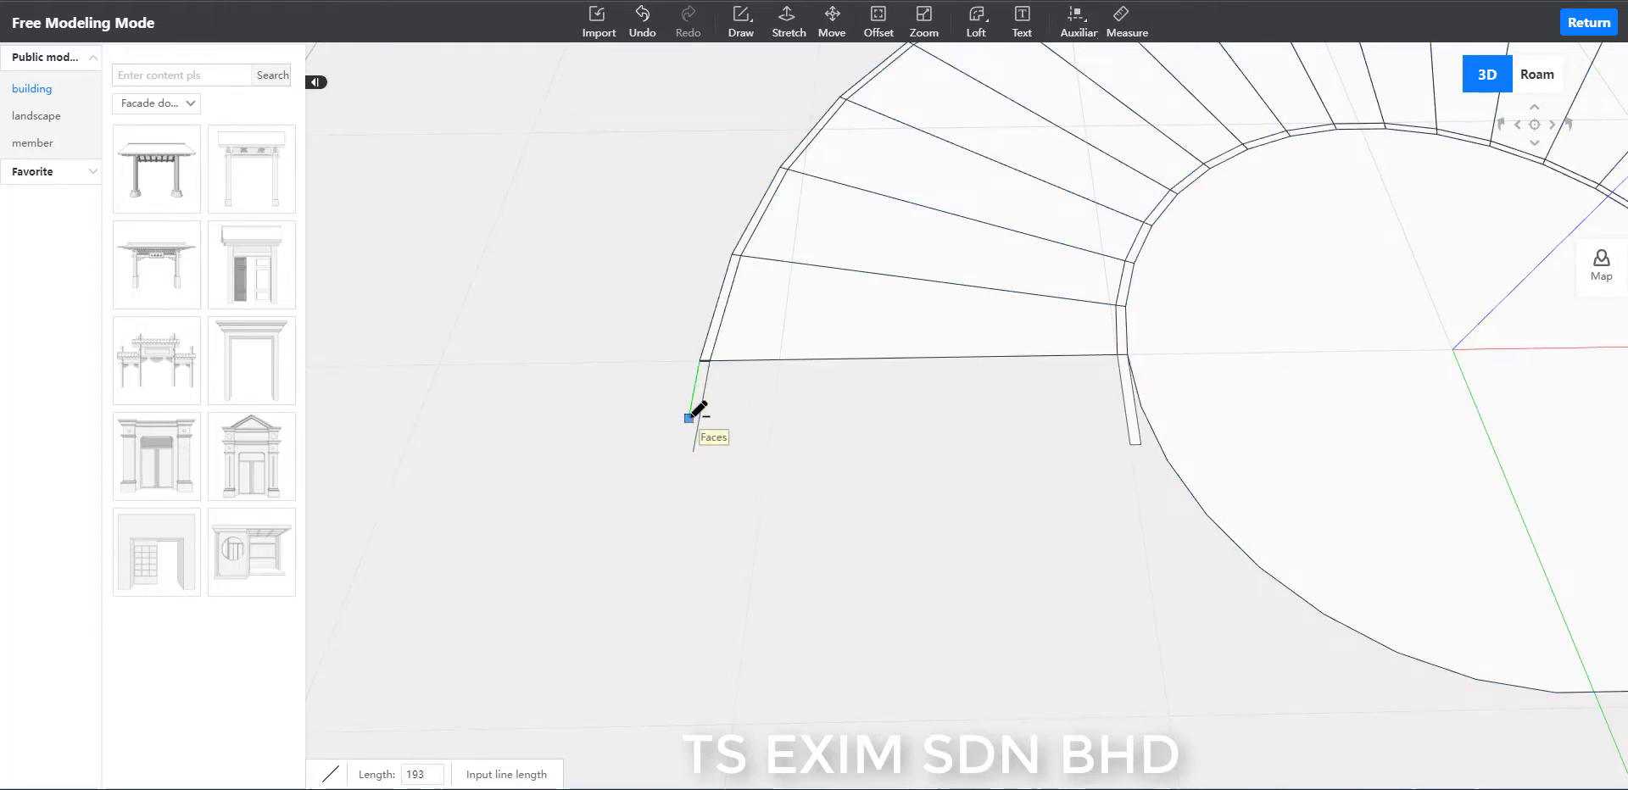
text(300)
key(Return)
click(692, 451)
key(Escape)
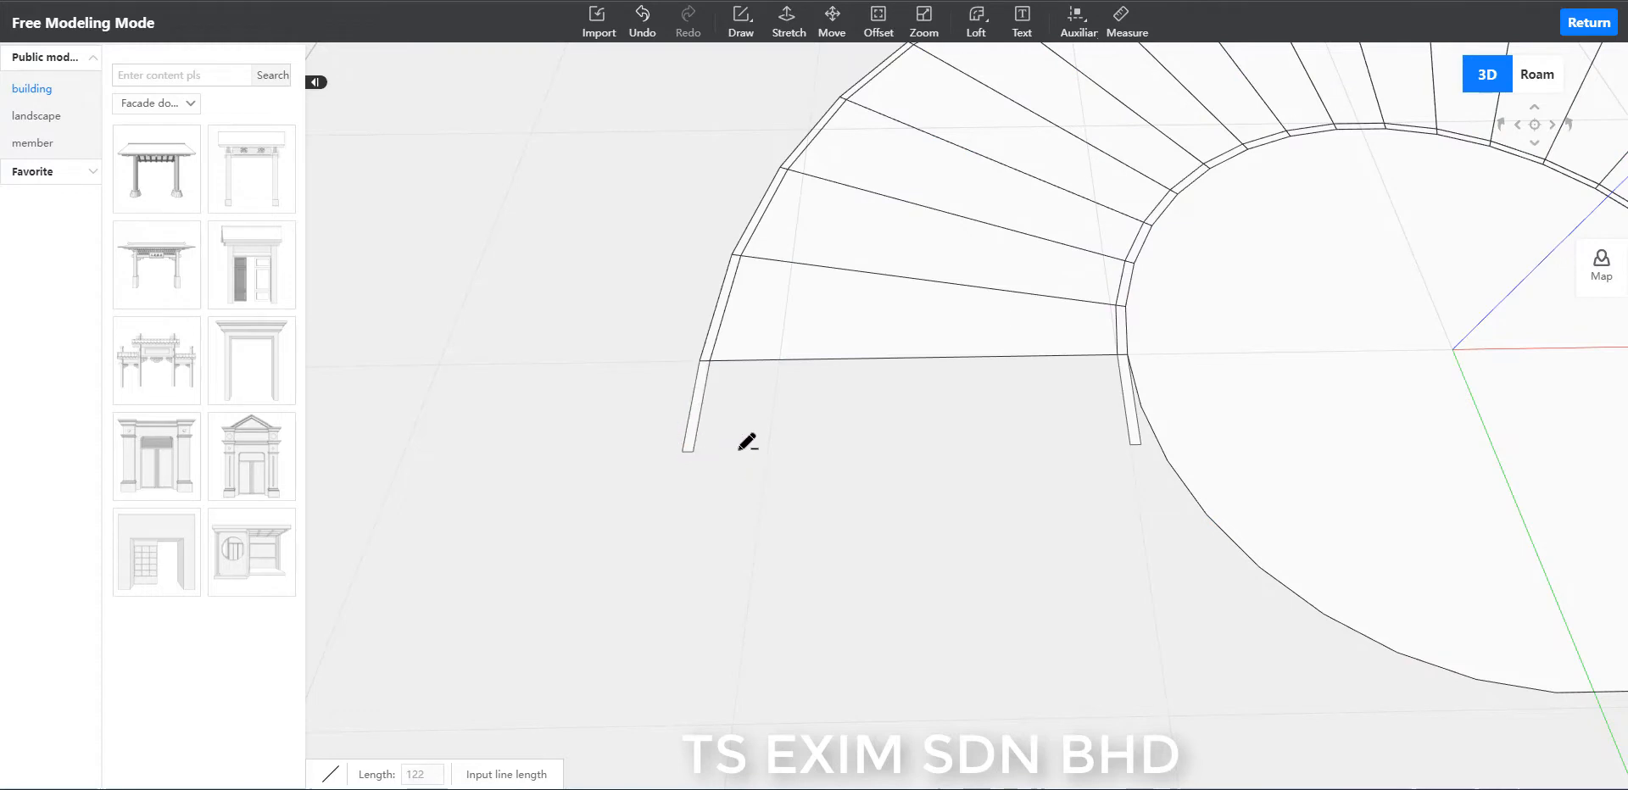
Connect the free ends of both strips and trace the end step's edge between them to close this end's first landing face.
click(693, 451)
click(1129, 444)
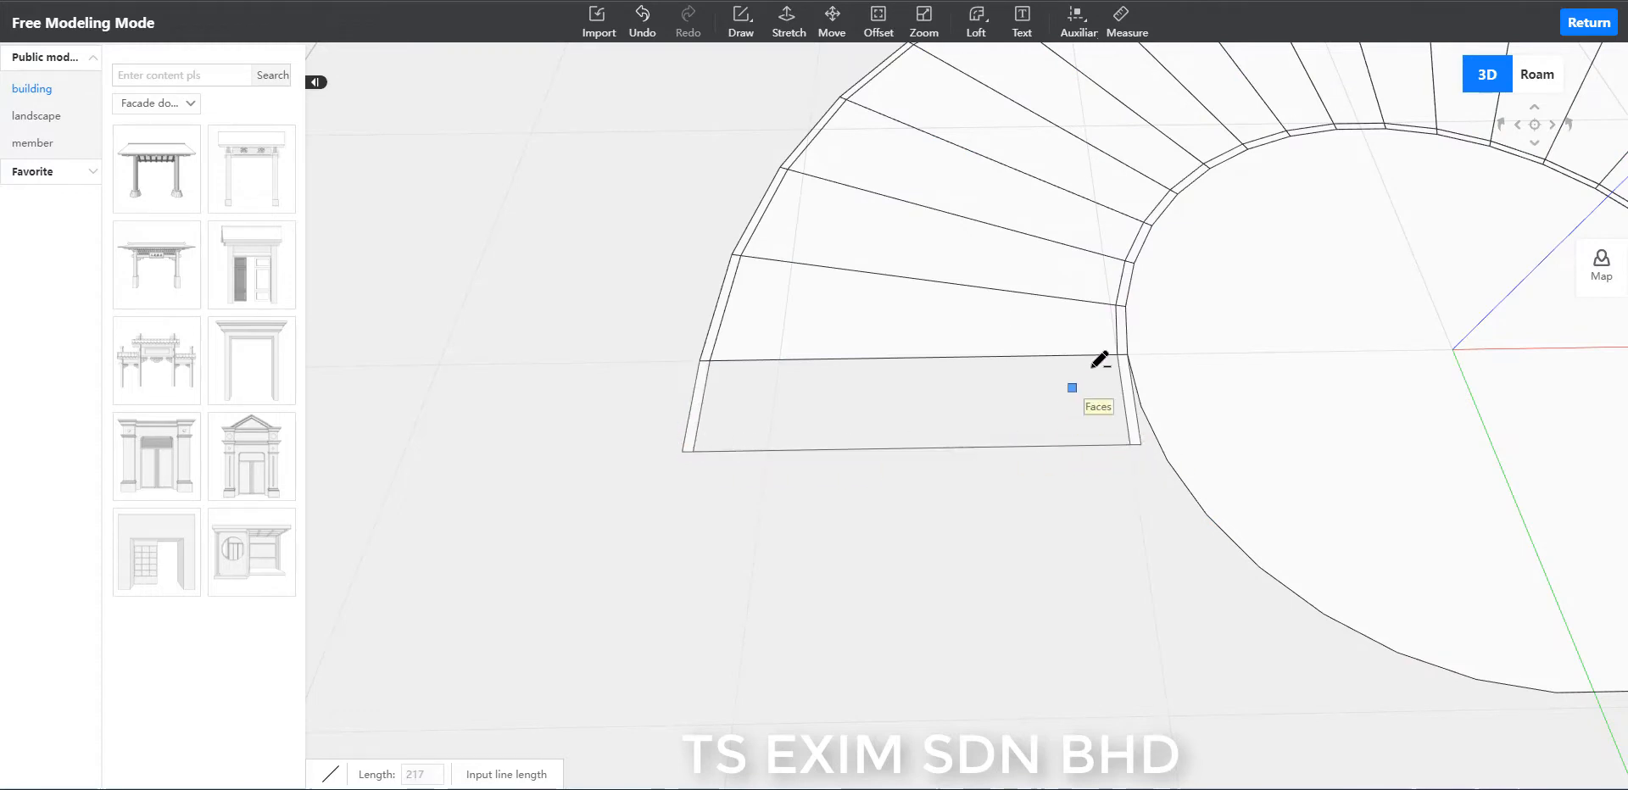
click(1117, 355)
click(709, 360)
key(Escape)
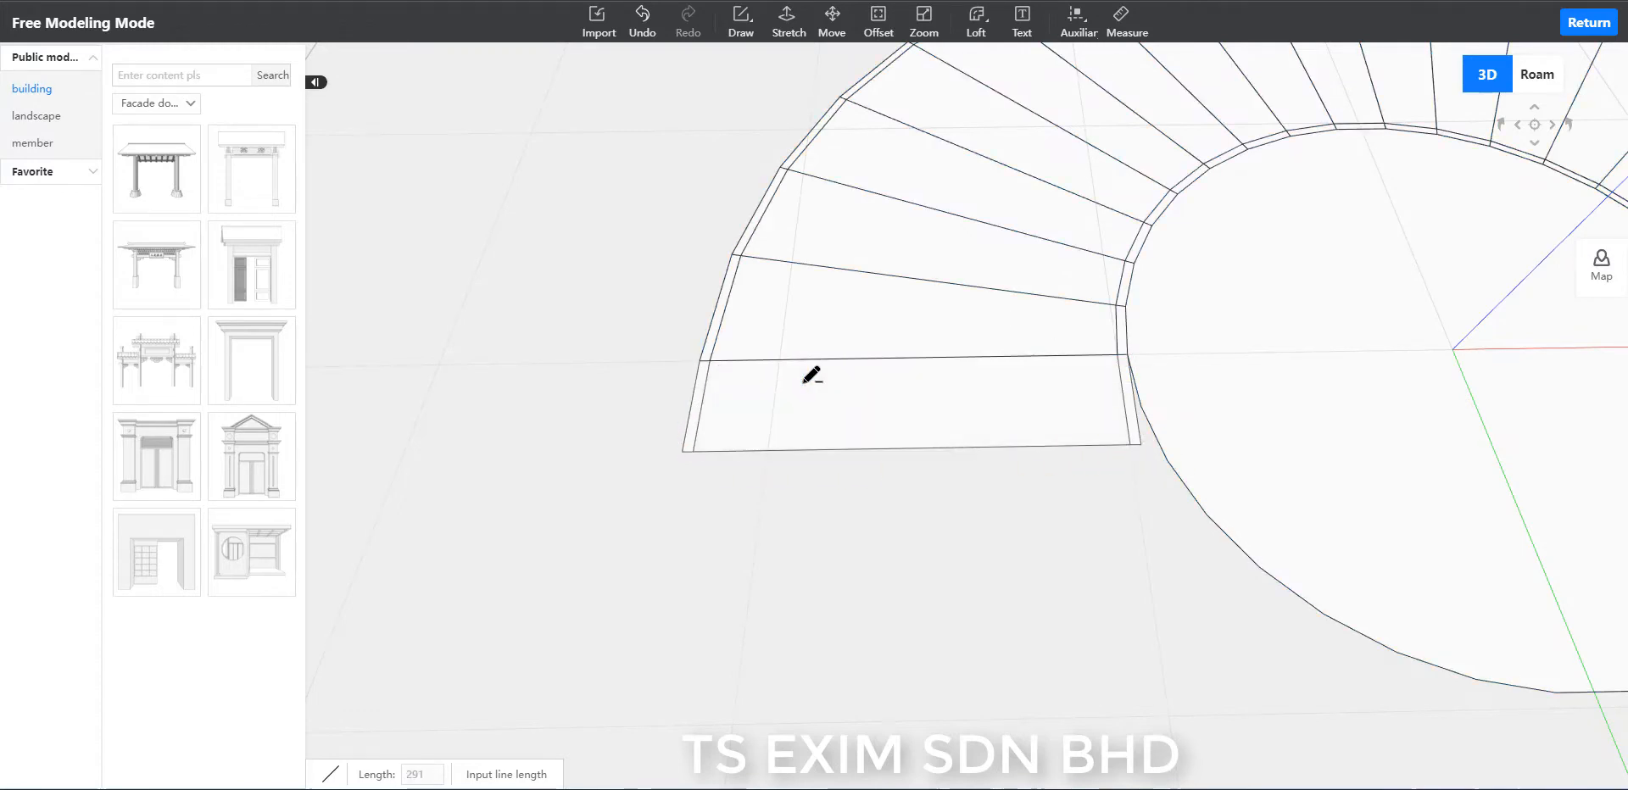
key(Escape)
click(803, 384)
click(862, 557)
scroll(862, 558, down, 1)
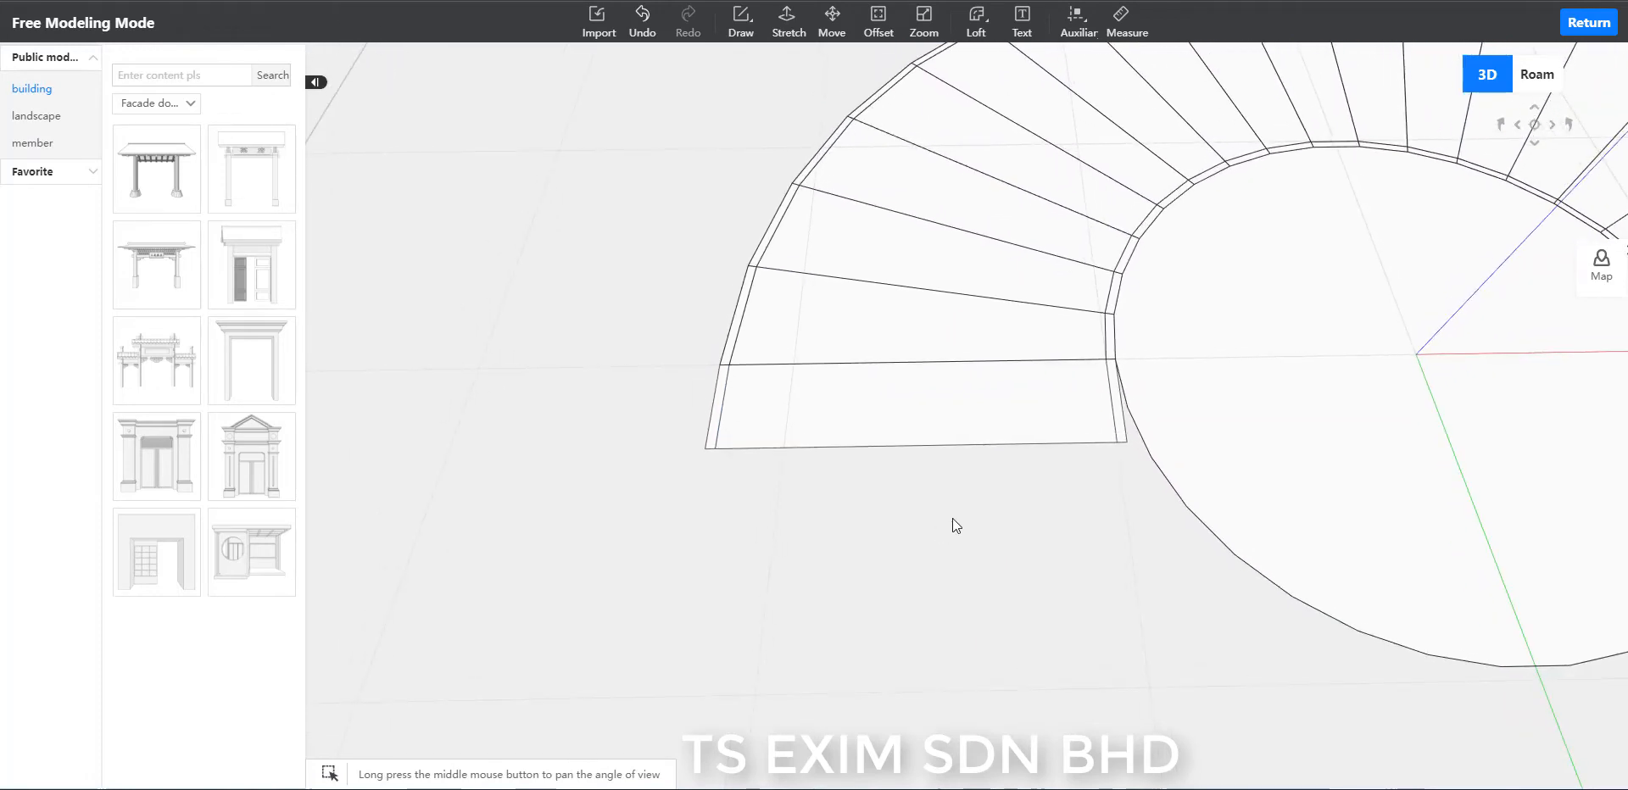
Add a second narrow closed strip 300 long to the free end of this side's outer strip, parallel to the green axis.
key(l)
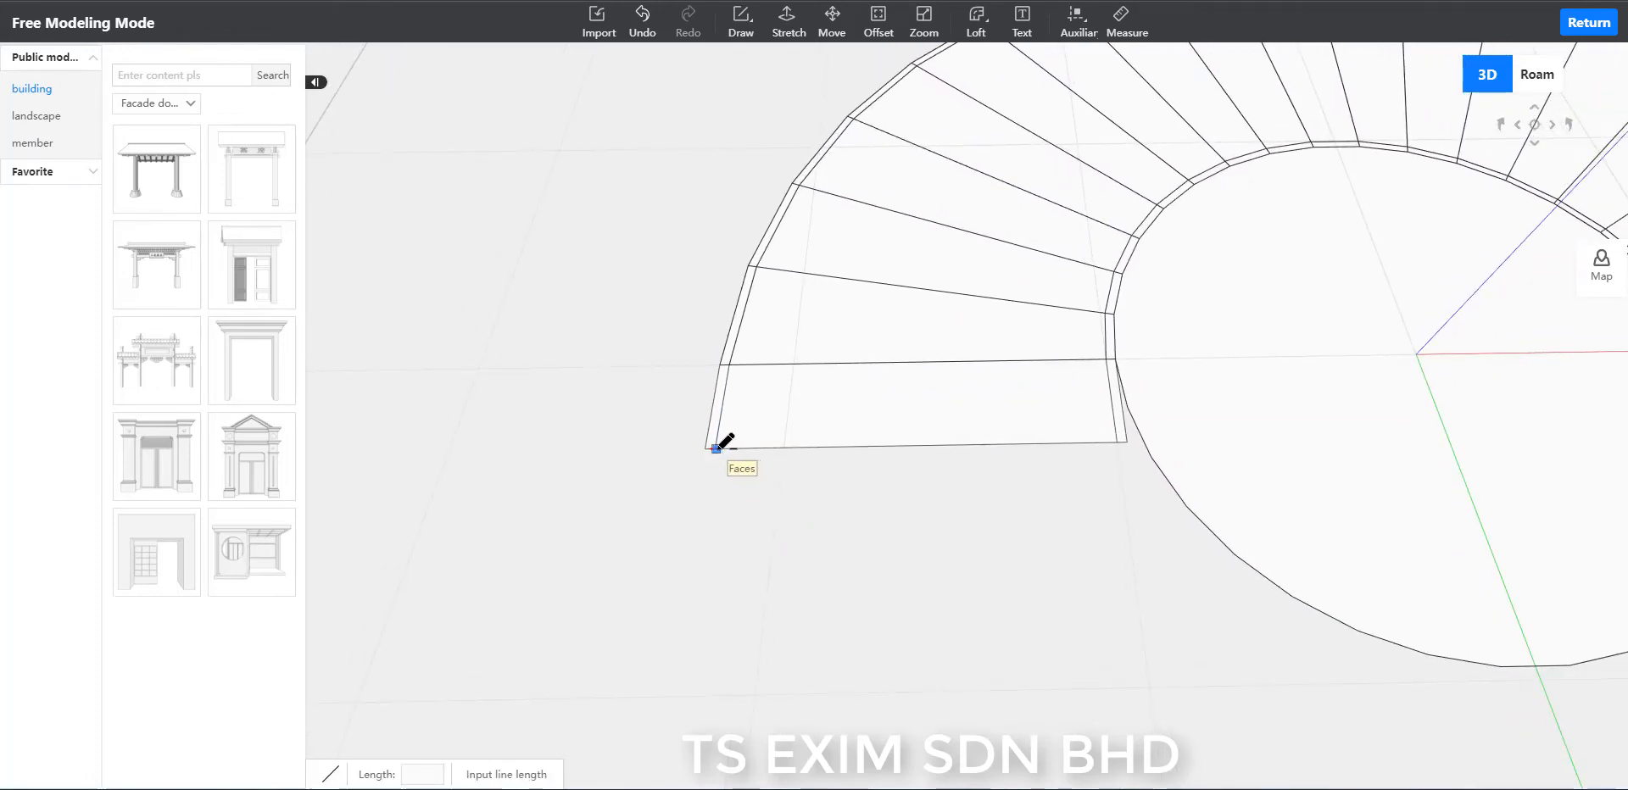
click(708, 448)
click(714, 448)
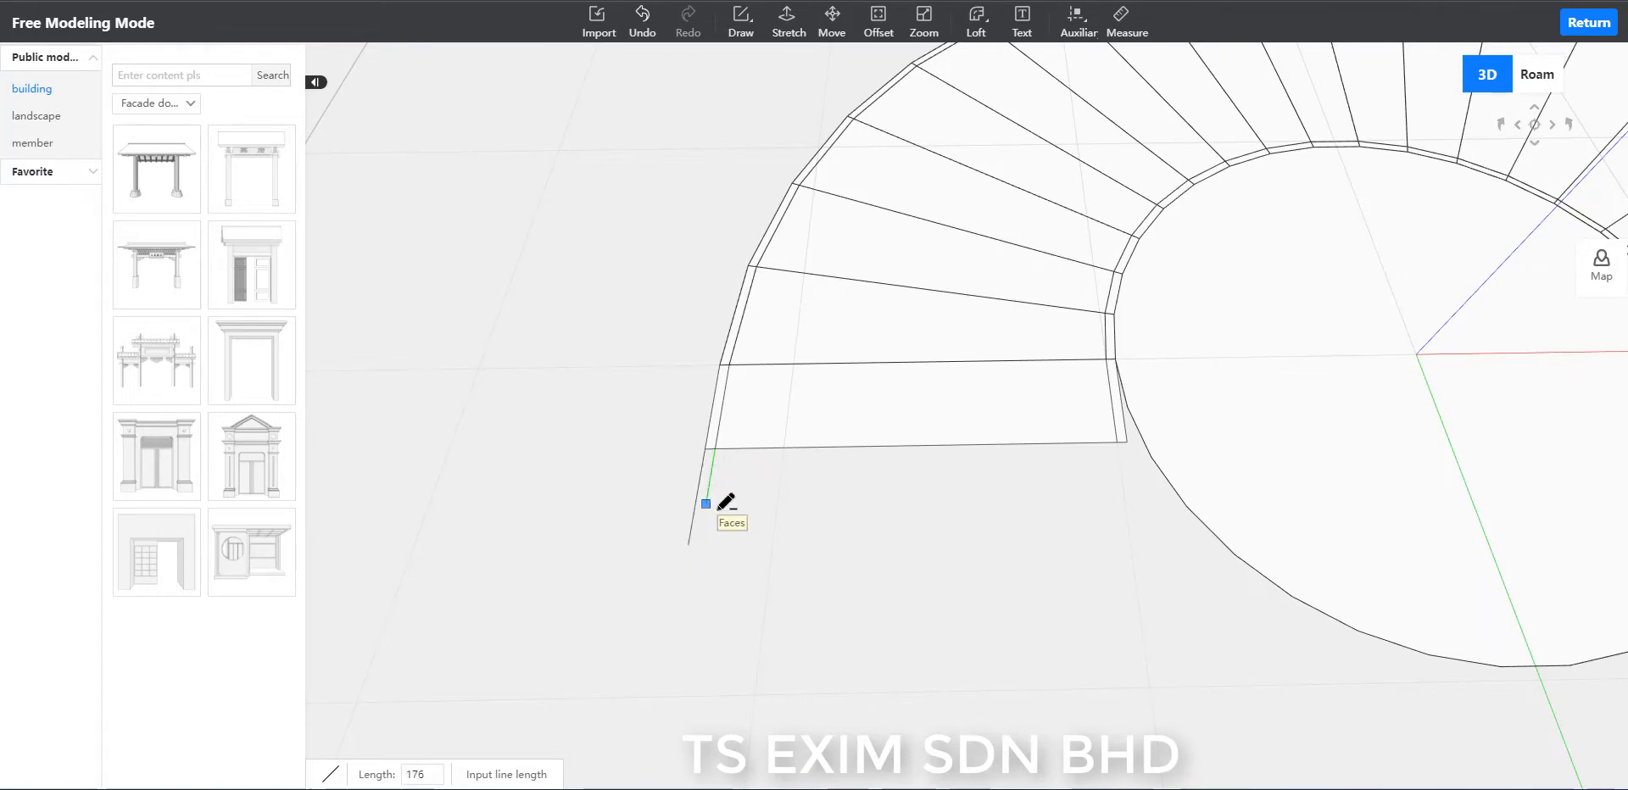
click(689, 544)
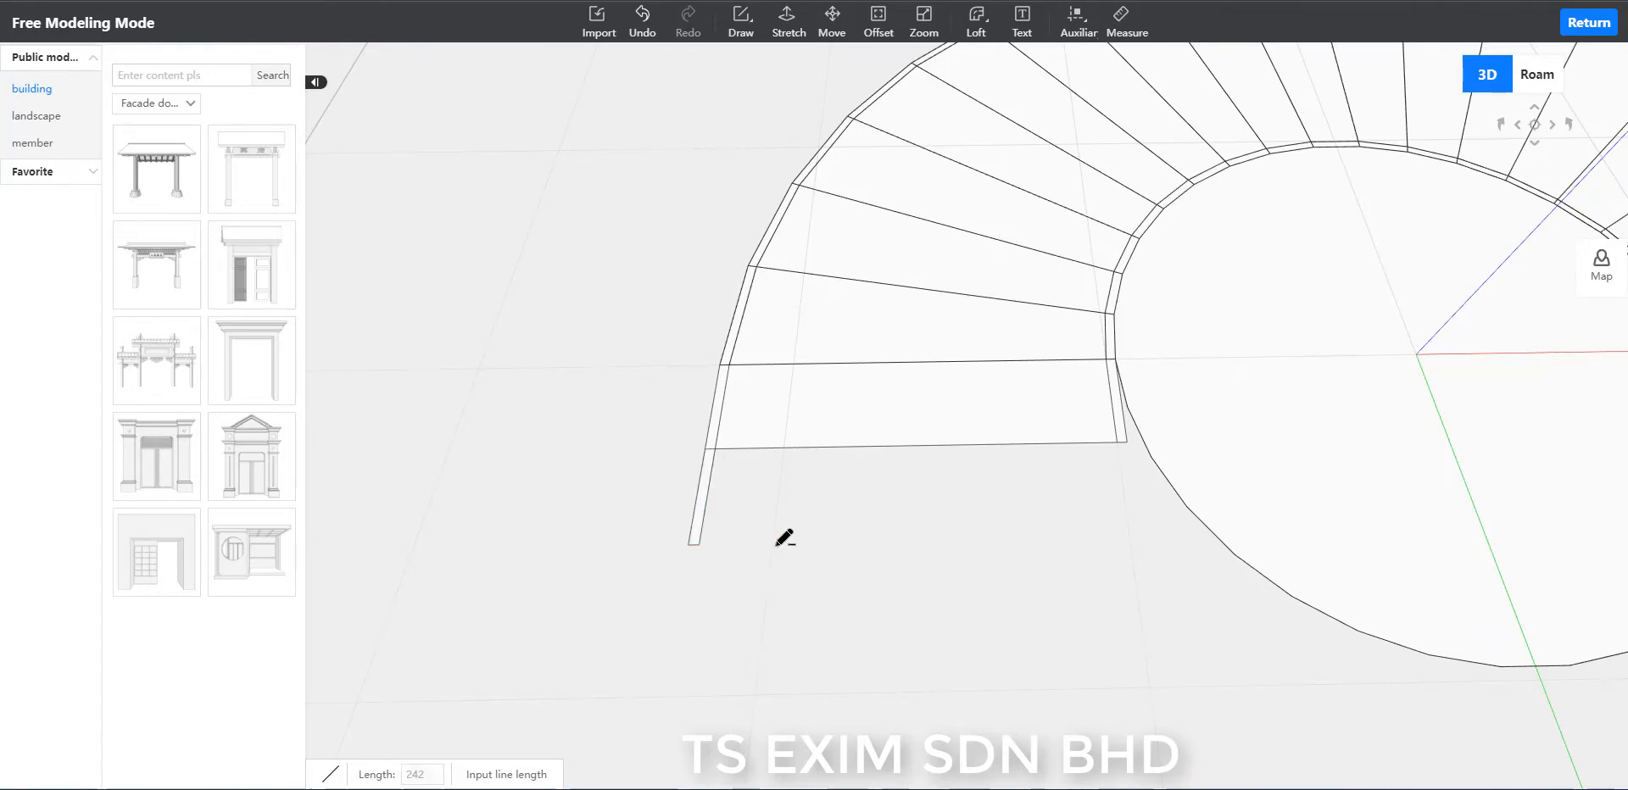
Add a second closed strip 300 long to this side's inner strip and connect its free end to the outer strip with a line.
click(1120, 443)
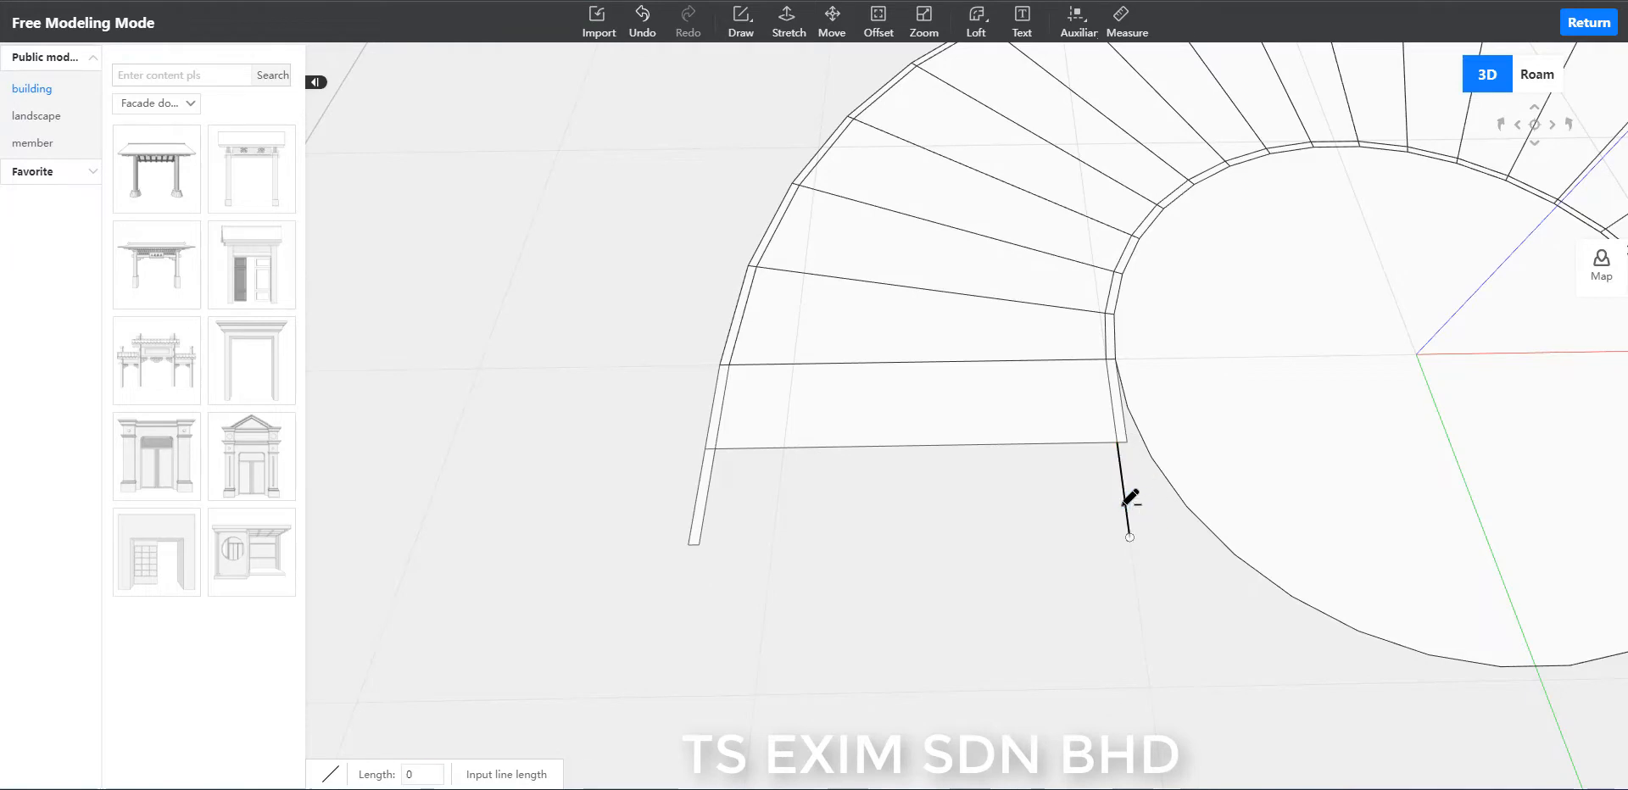
click(1130, 536)
click(1126, 442)
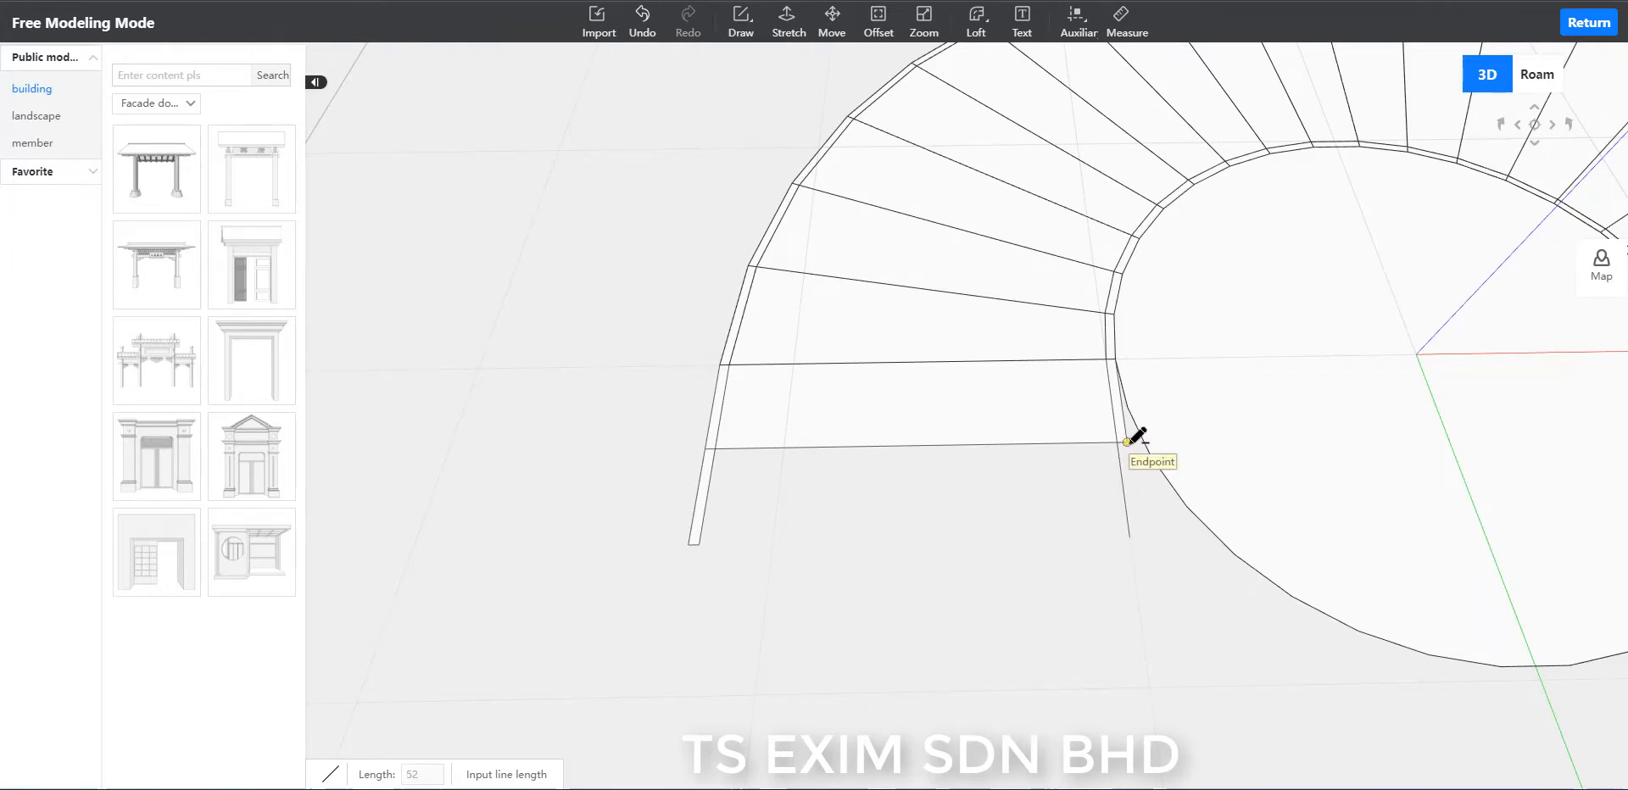
text(300)
key(Return)
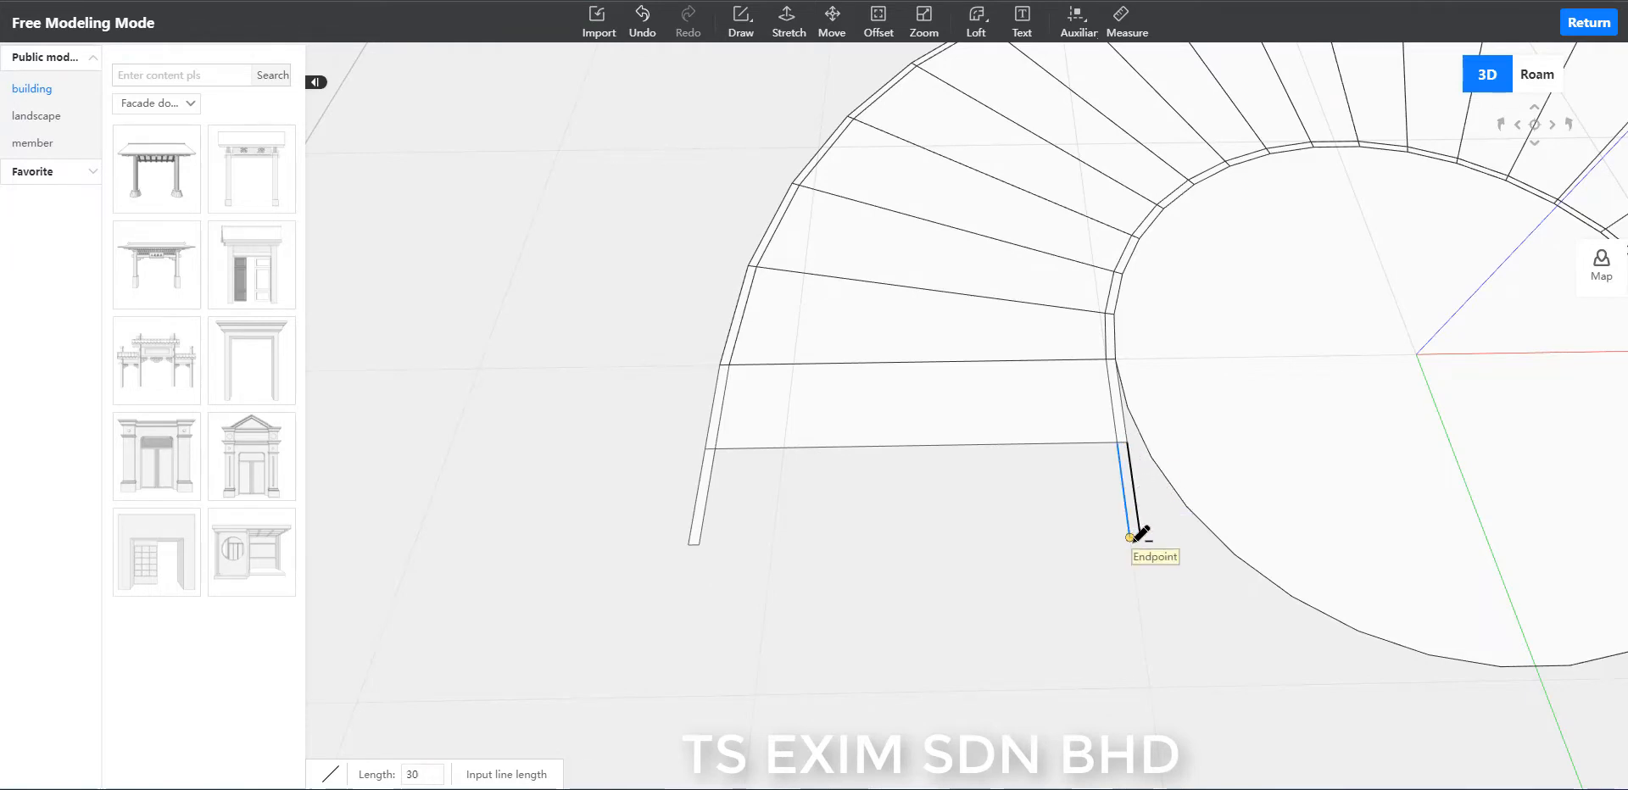
click(1130, 537)
click(1130, 537)
click(700, 544)
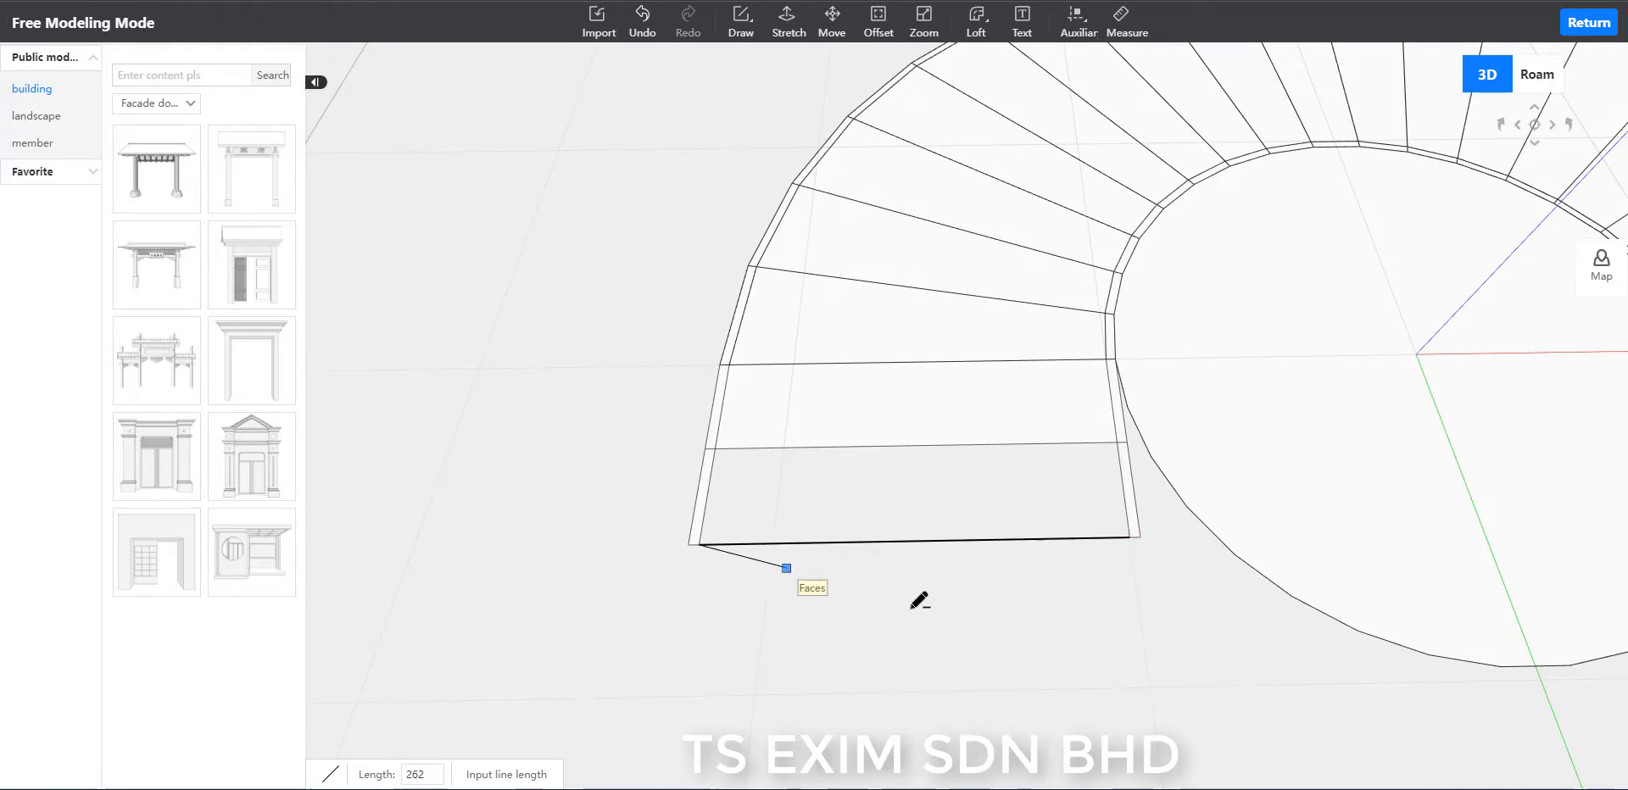
Continue this side's outer strip with a third narrow closed strip 300 long, parallel to the green axis.
scroll(1035, 606, down, 2)
click(717, 532)
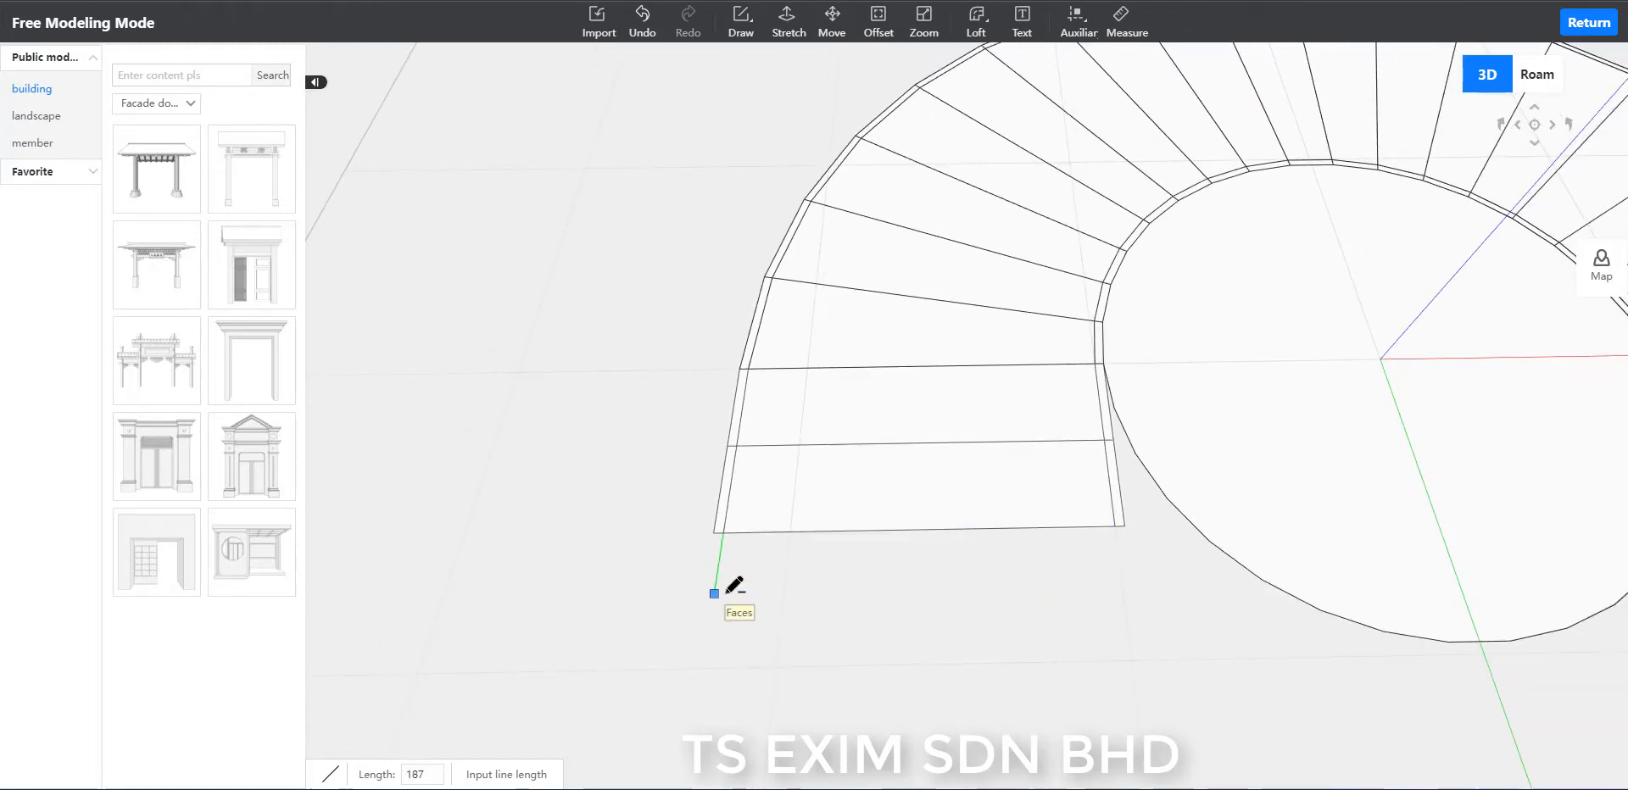
key(Return)
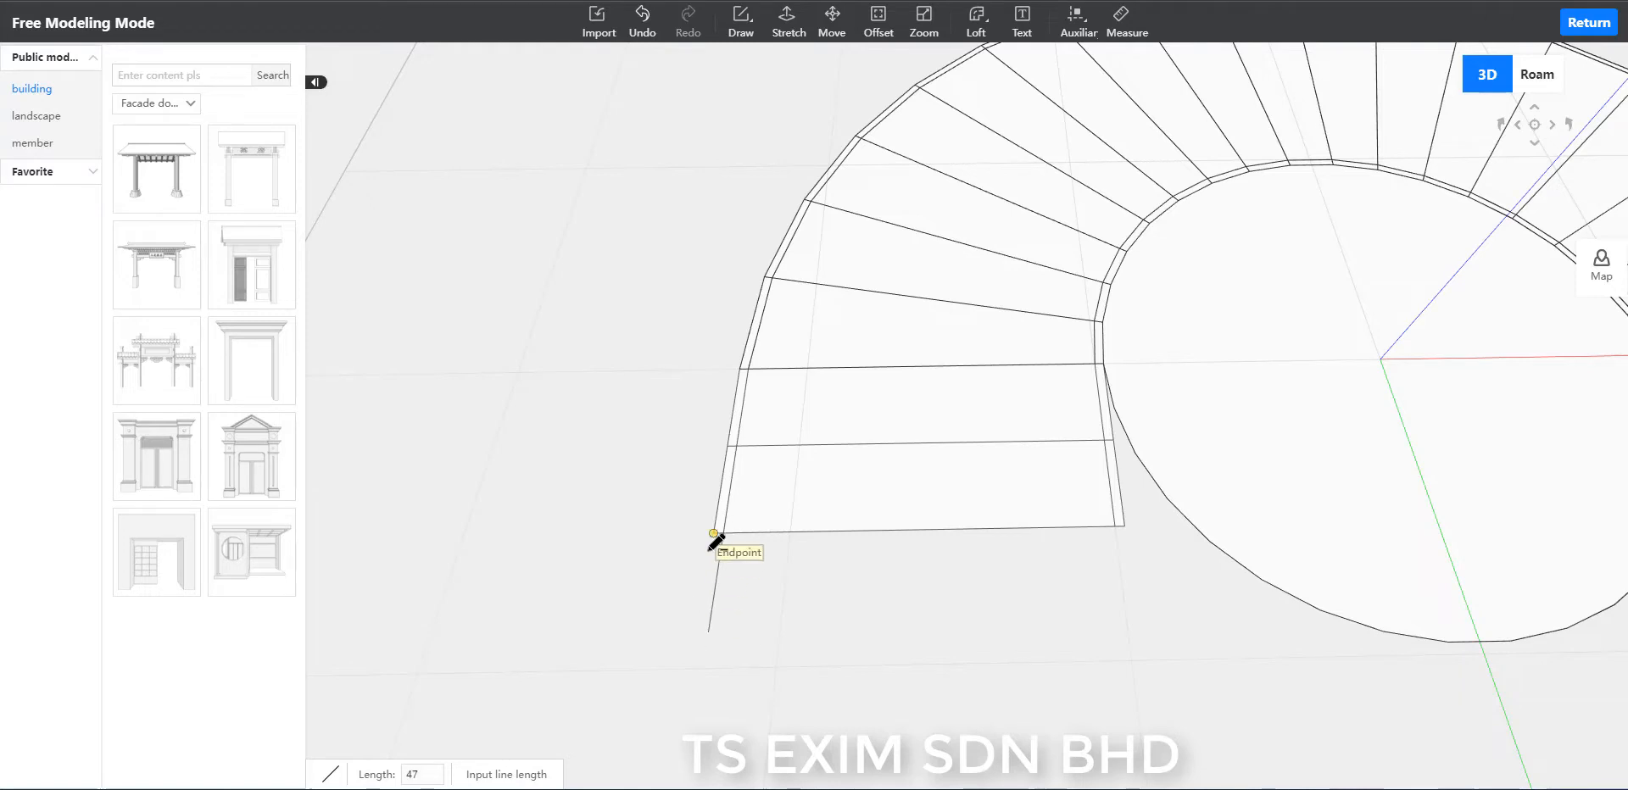
click(697, 631)
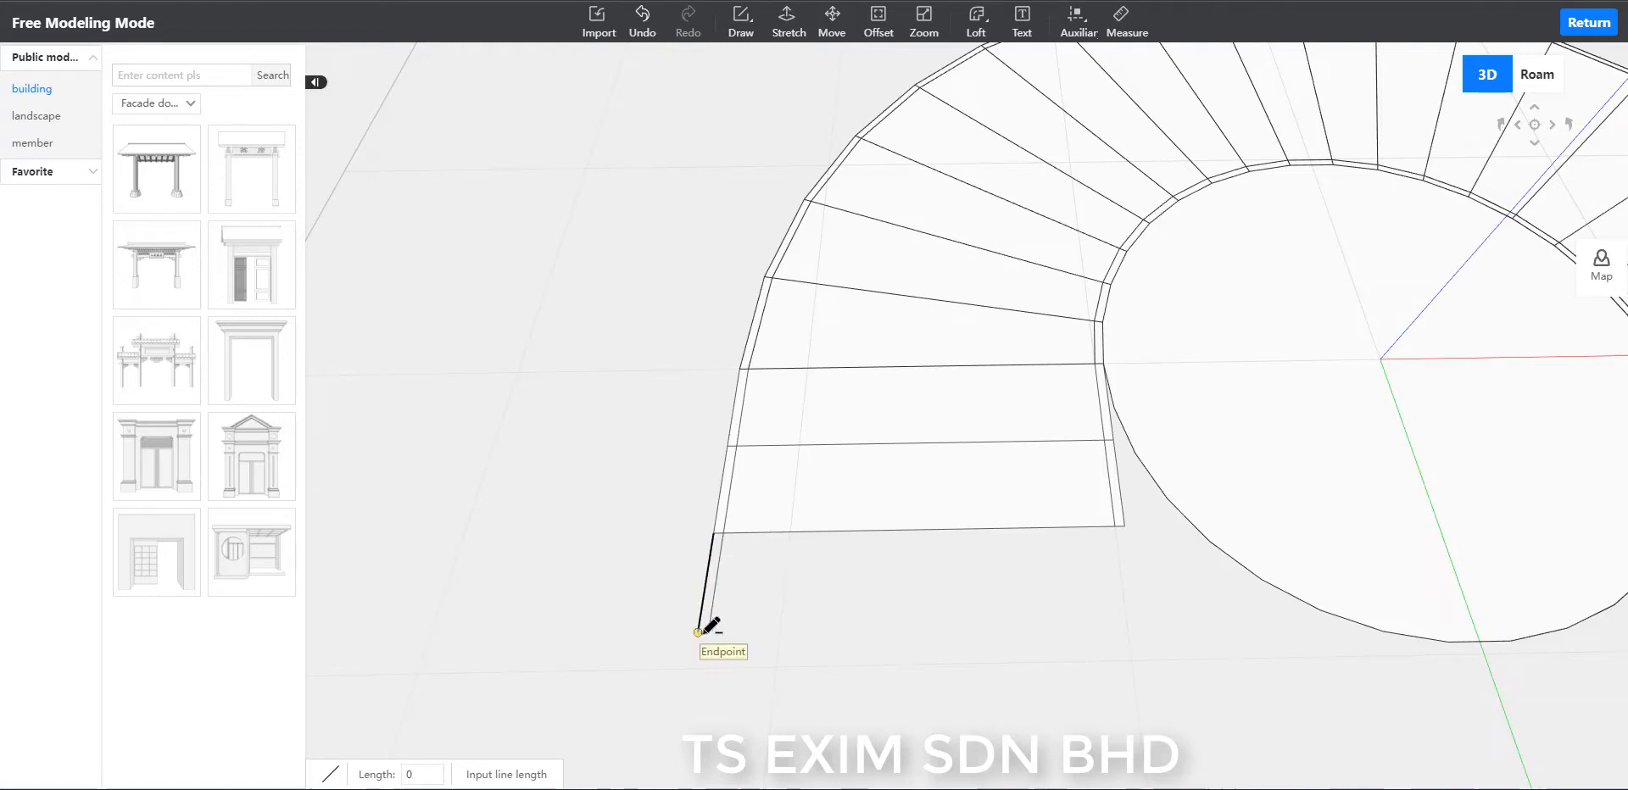
Add a third closed strip 300 long to this side's inner strip and connect its free end to the outer strip with a line.
click(1115, 527)
text(300)
key(Return)
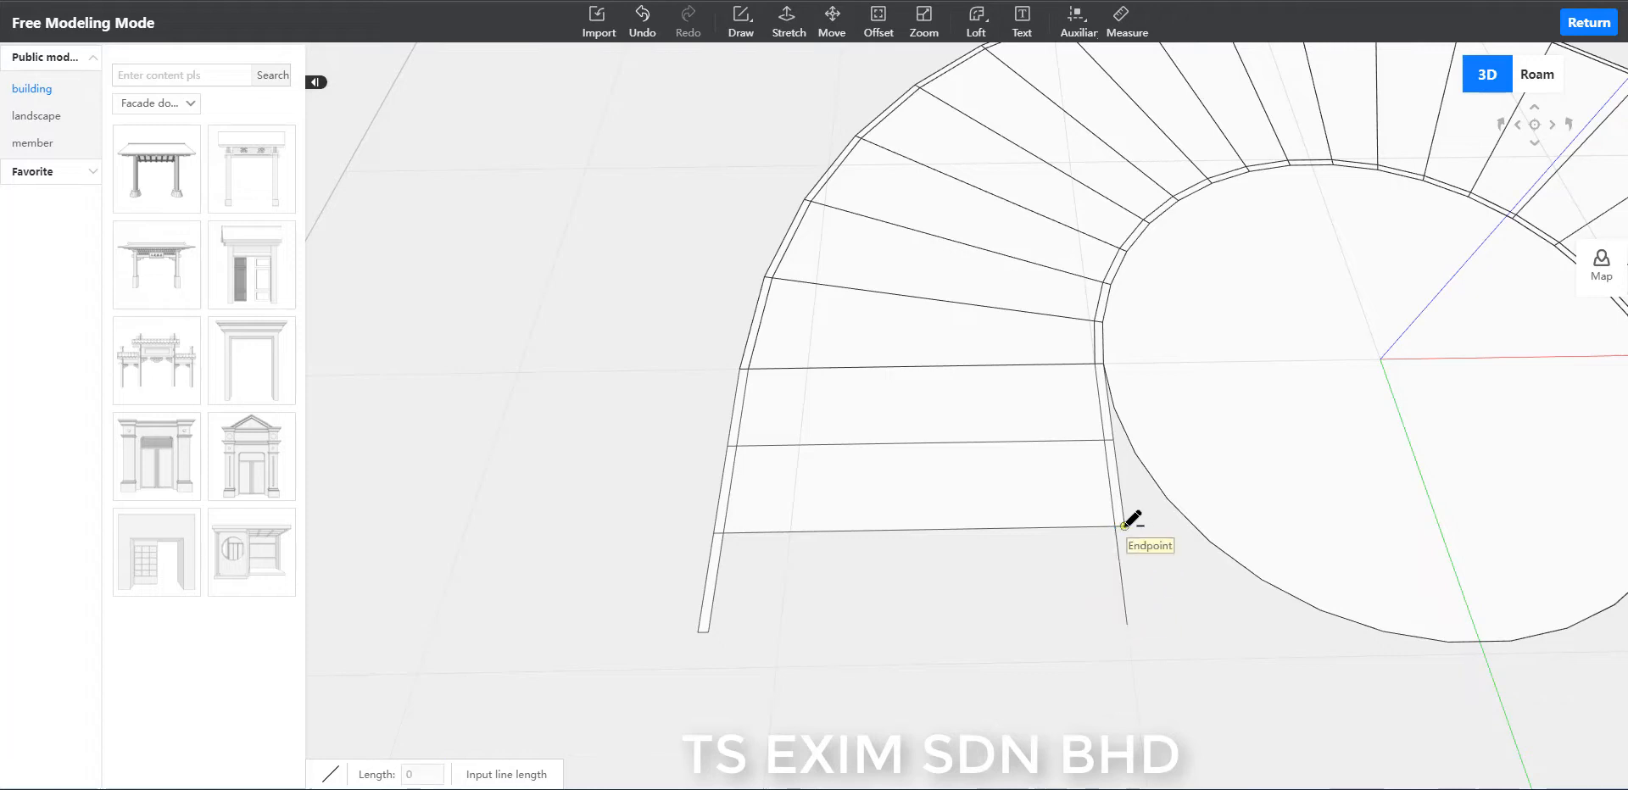
click(1124, 526)
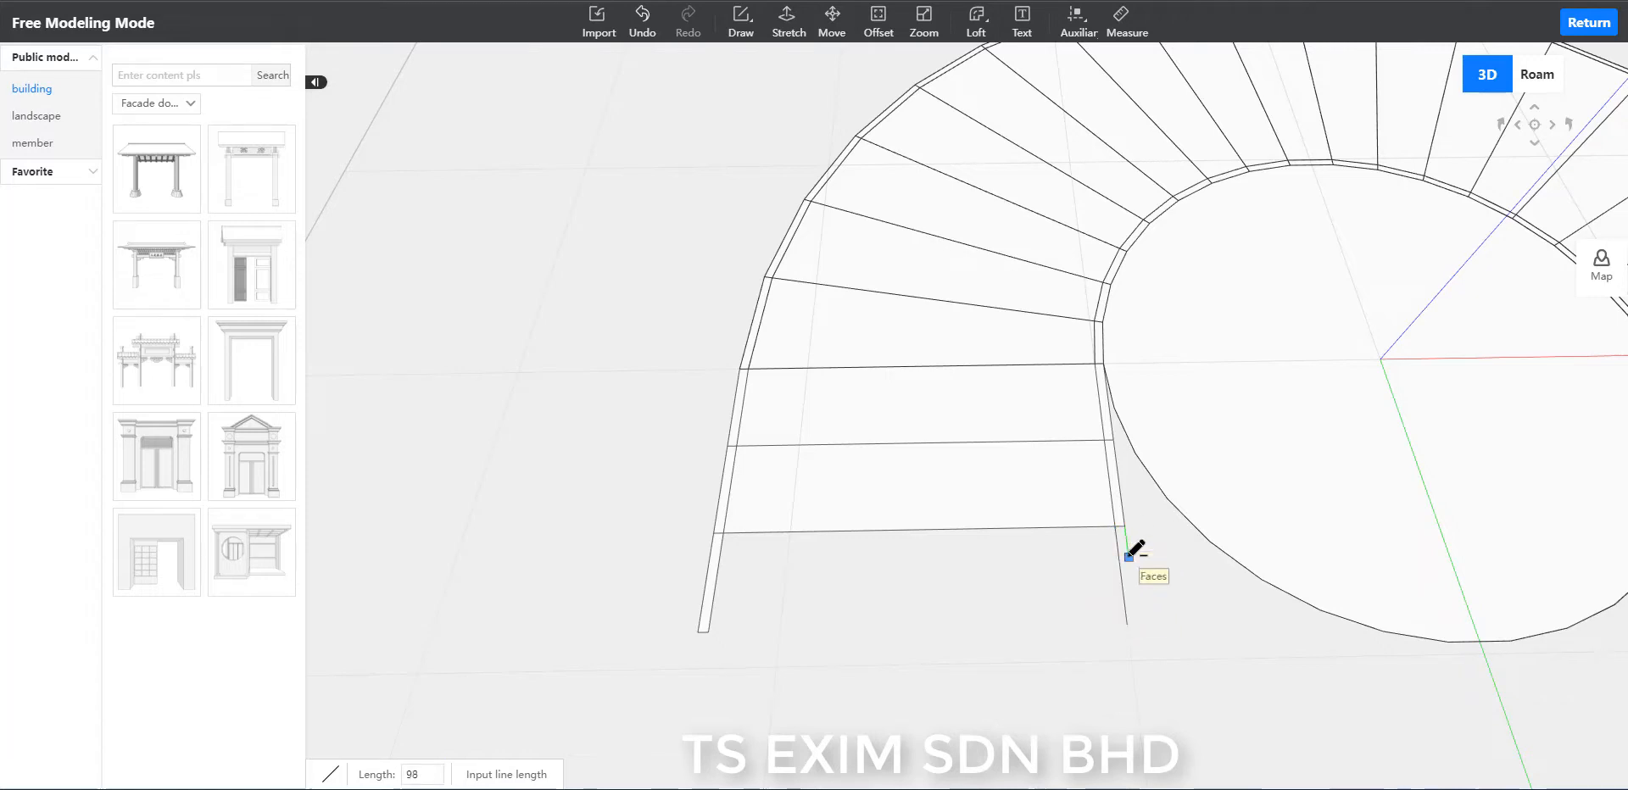
click(1134, 624)
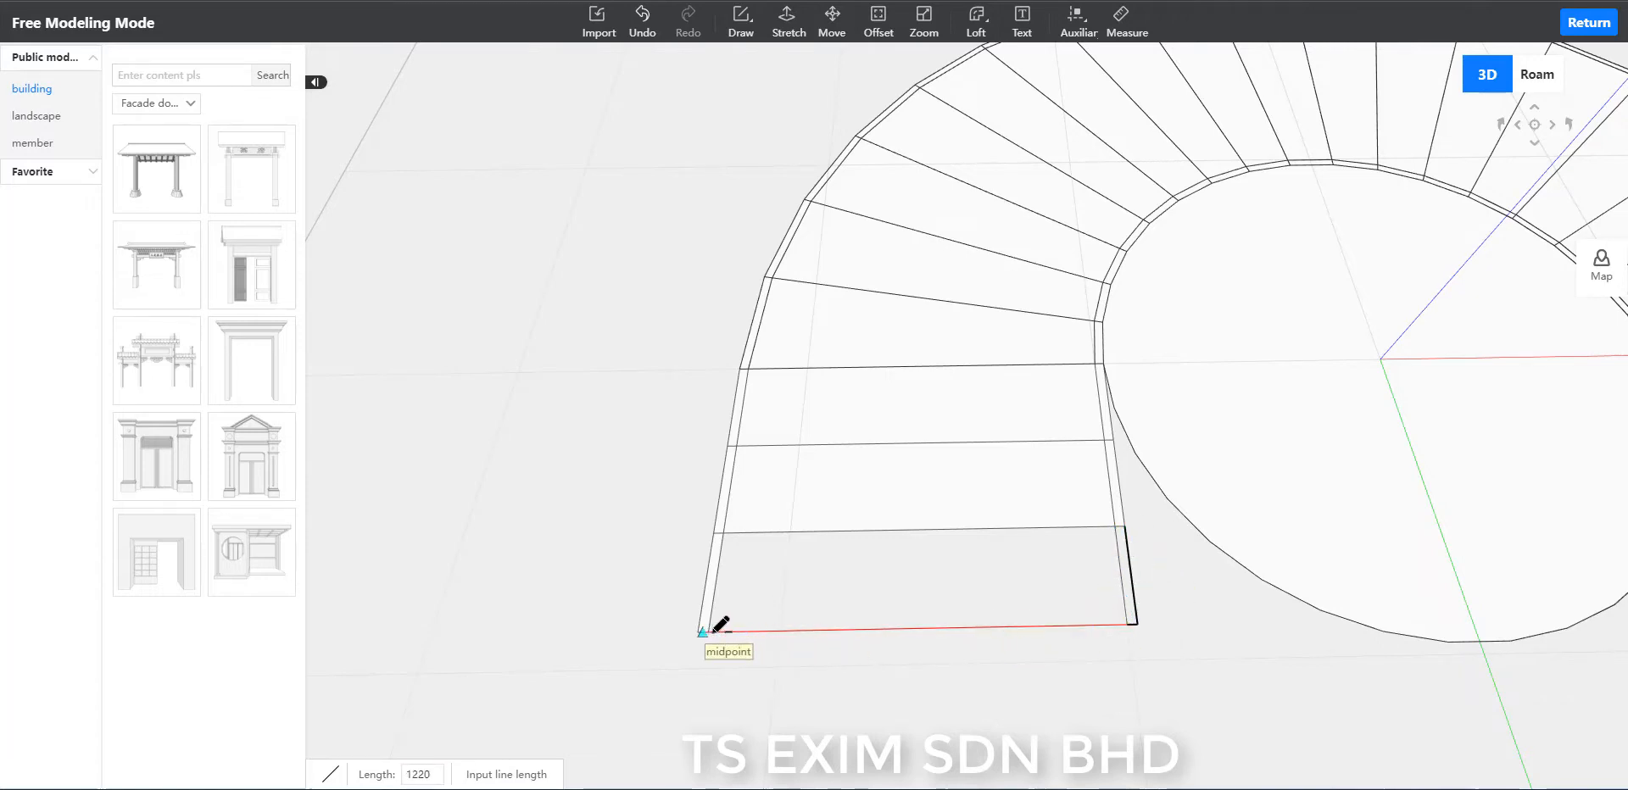
scroll(710, 633, up, 1)
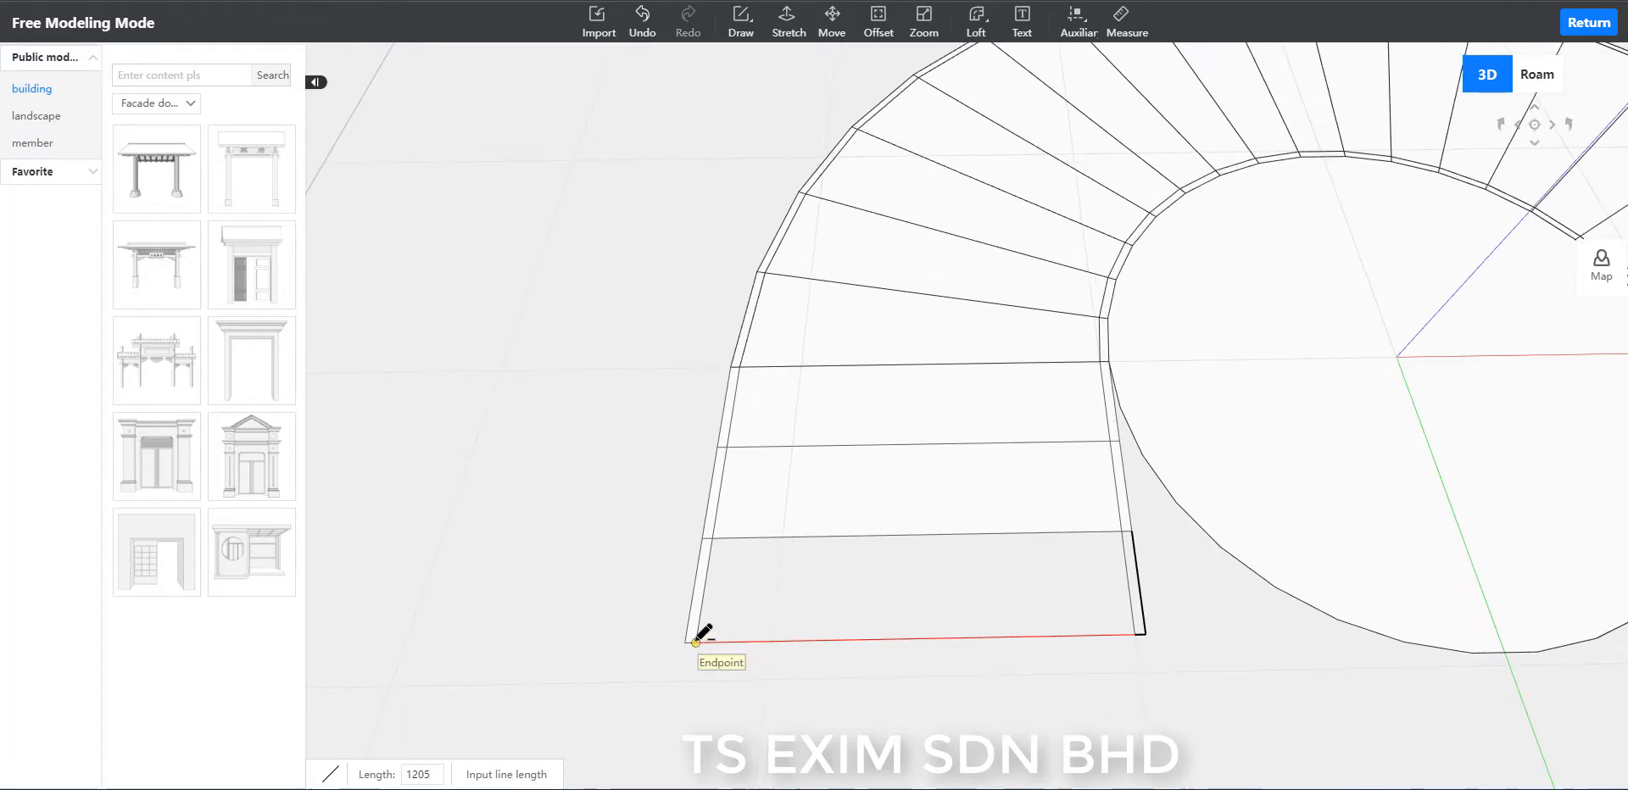
click(697, 639)
key(Escape)
scroll(999, 697, down, 5)
scroll(999, 697, down, 7)
scroll(1140, 597, up, 5)
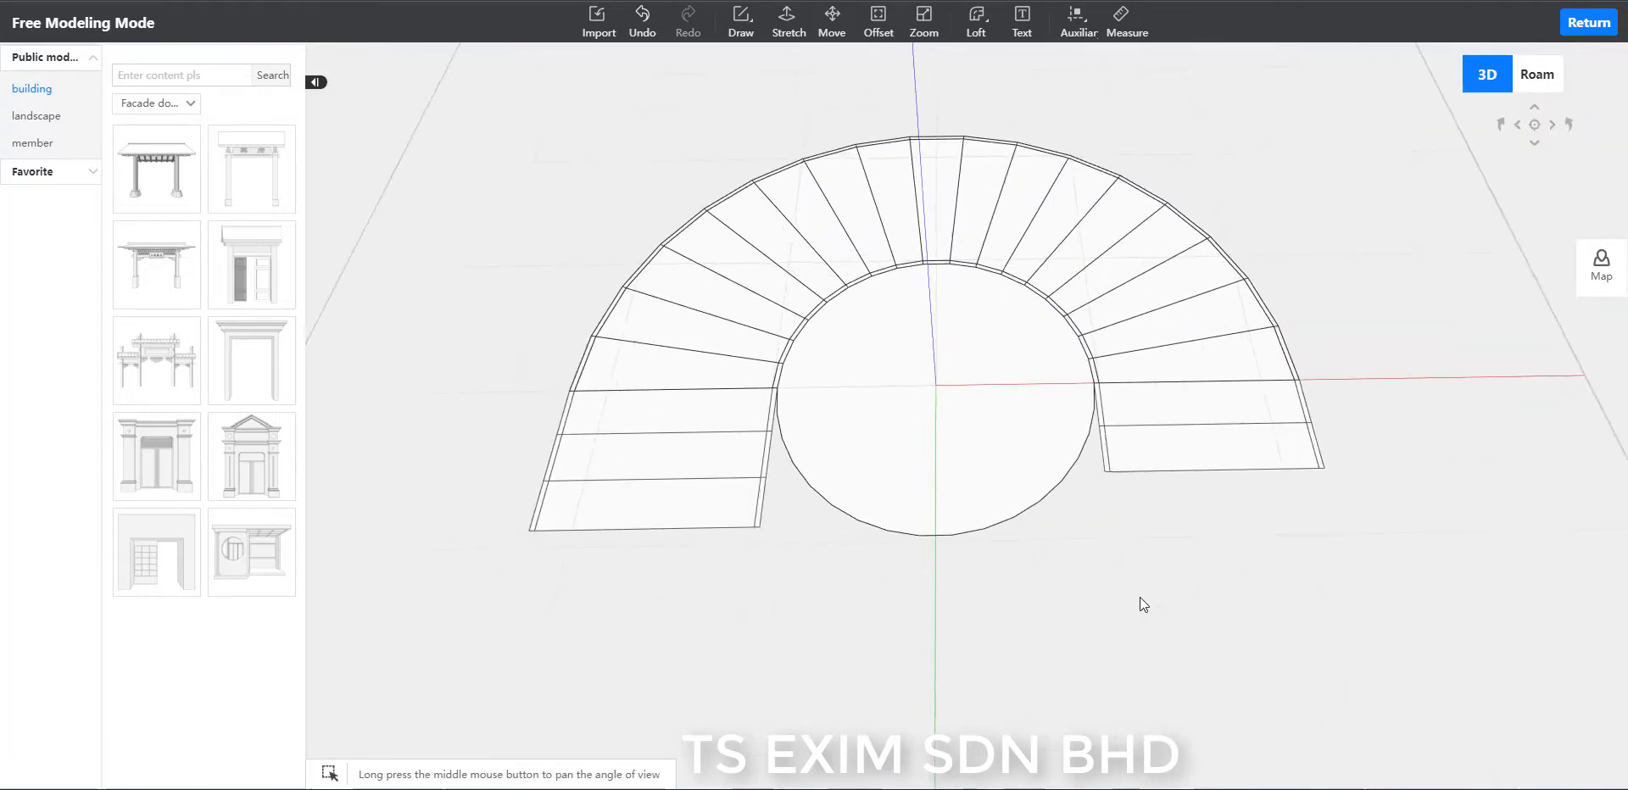
Break up the combined half-ring and offset the central circle's face outward by 1260.
scroll(1140, 597, down, 1)
scroll(1177, 632, down, 1)
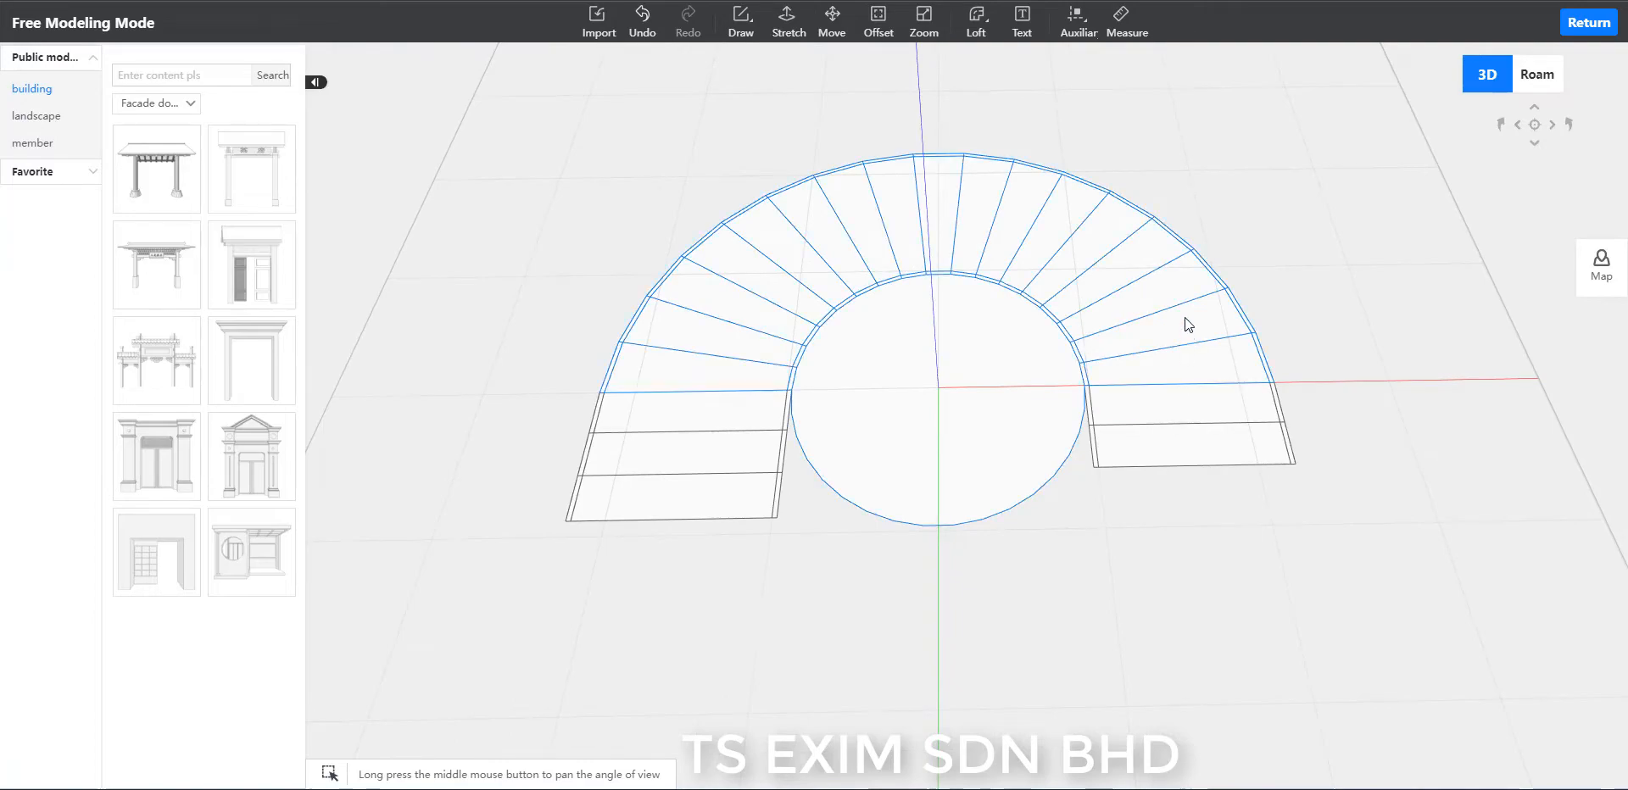
click(1212, 339)
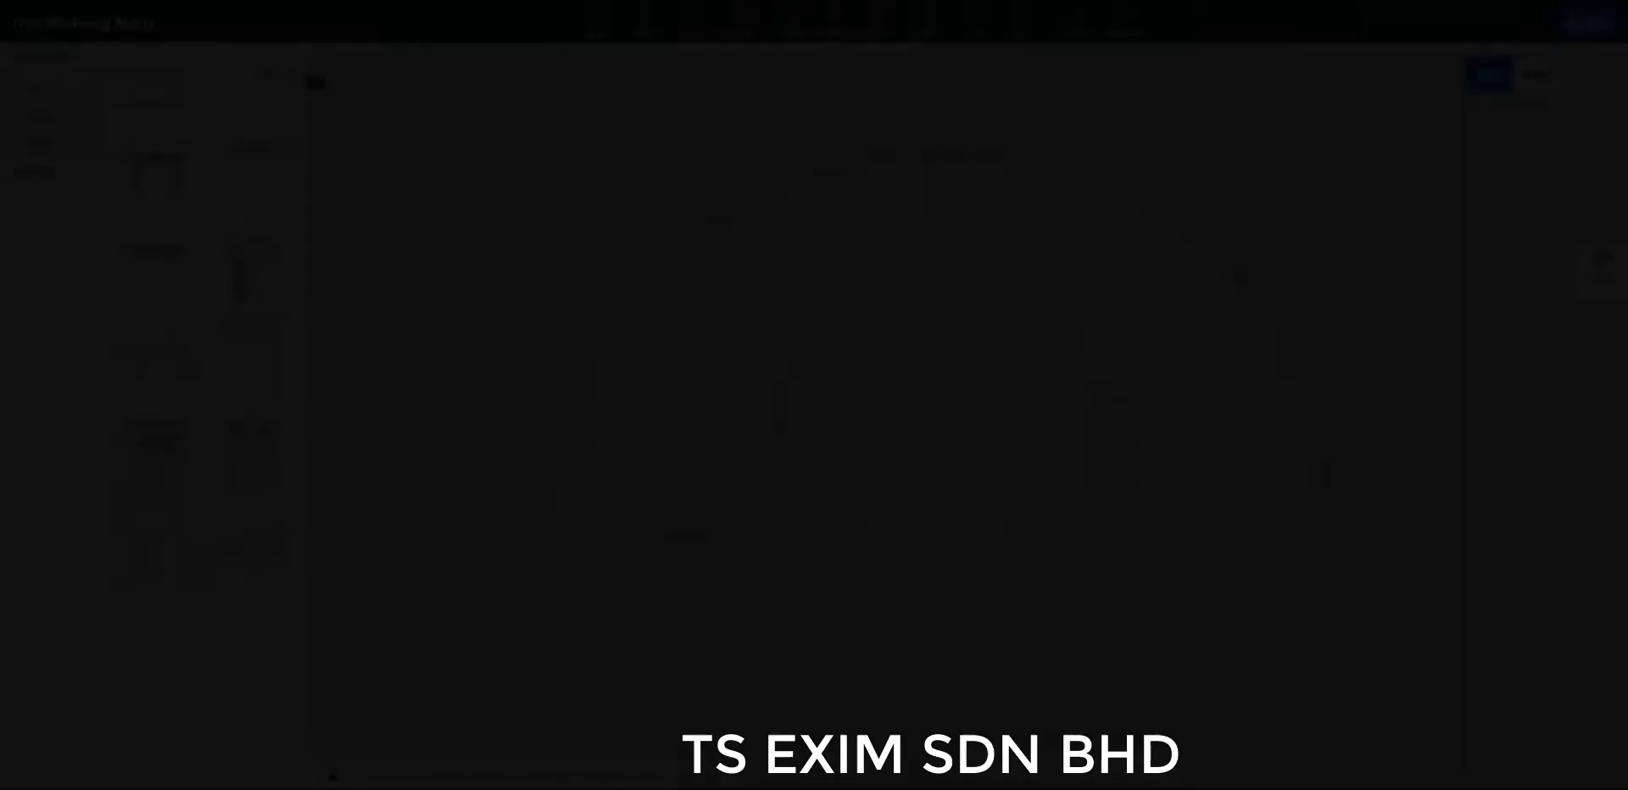
click(882, 36)
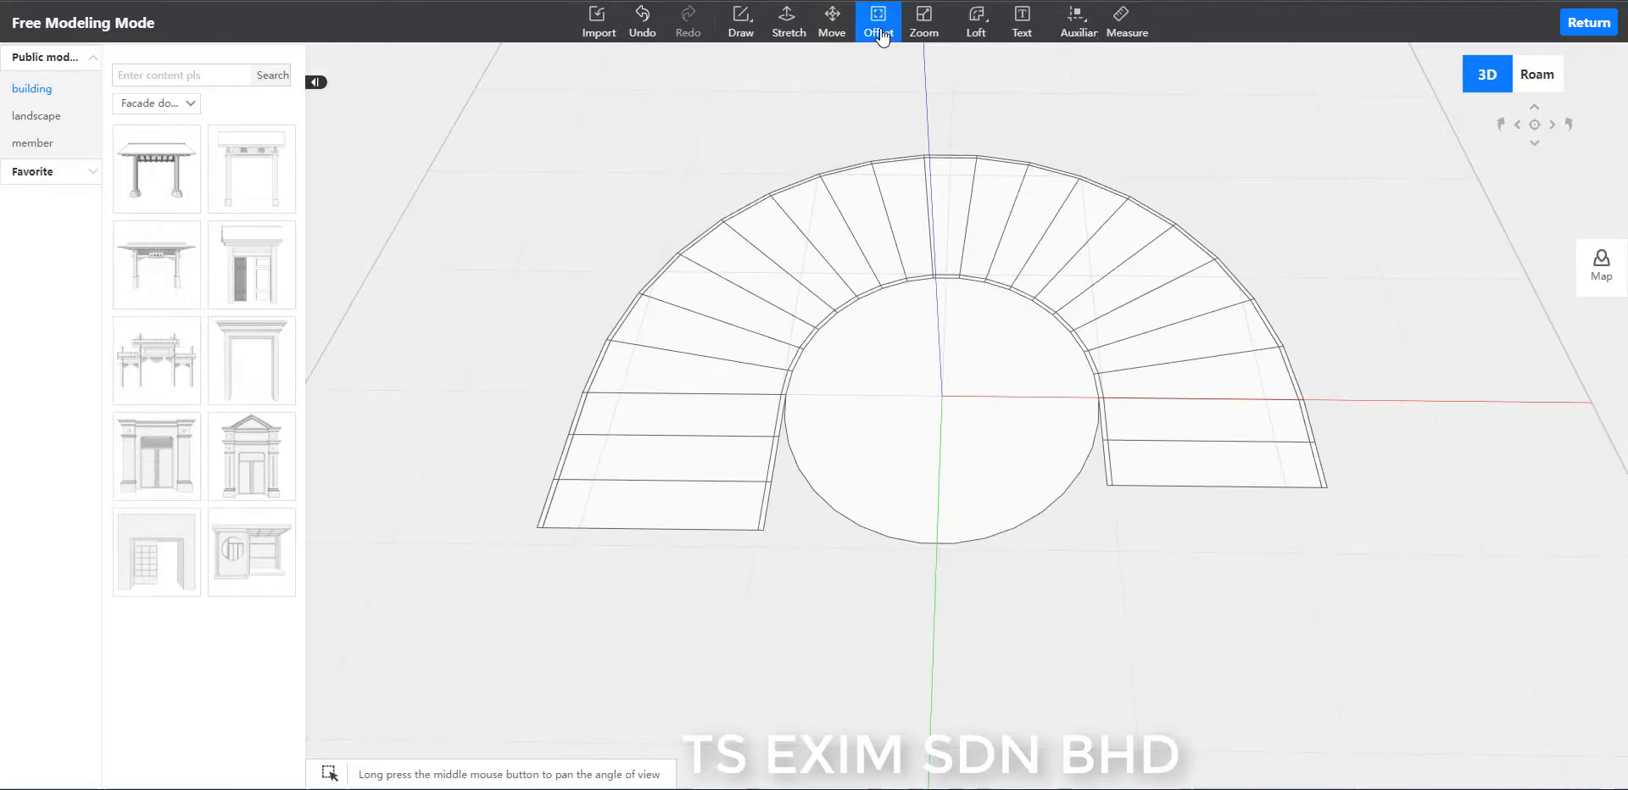
click(1014, 452)
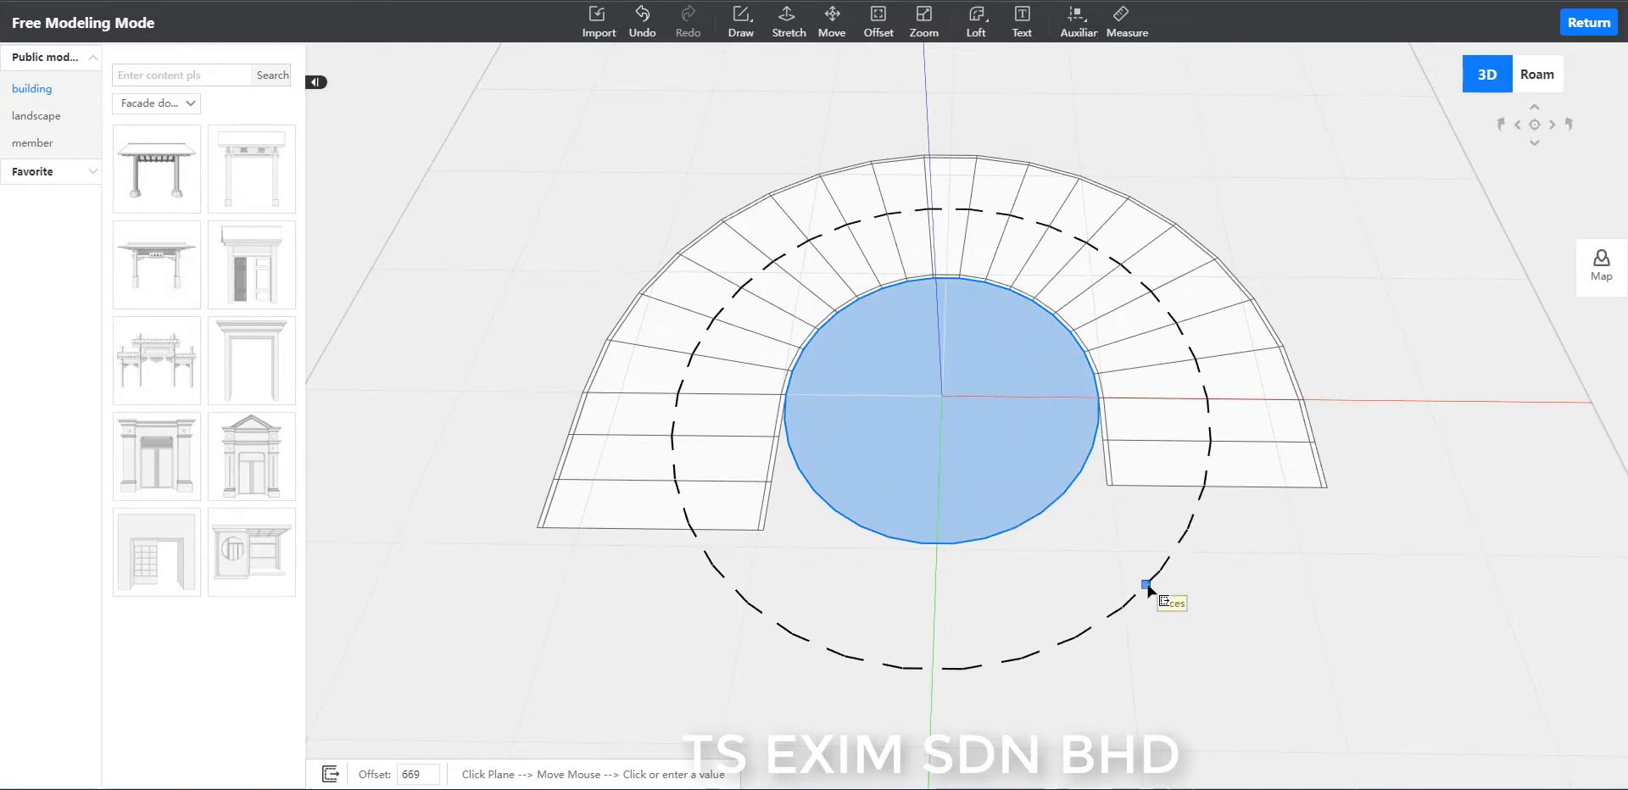
click(1147, 588)
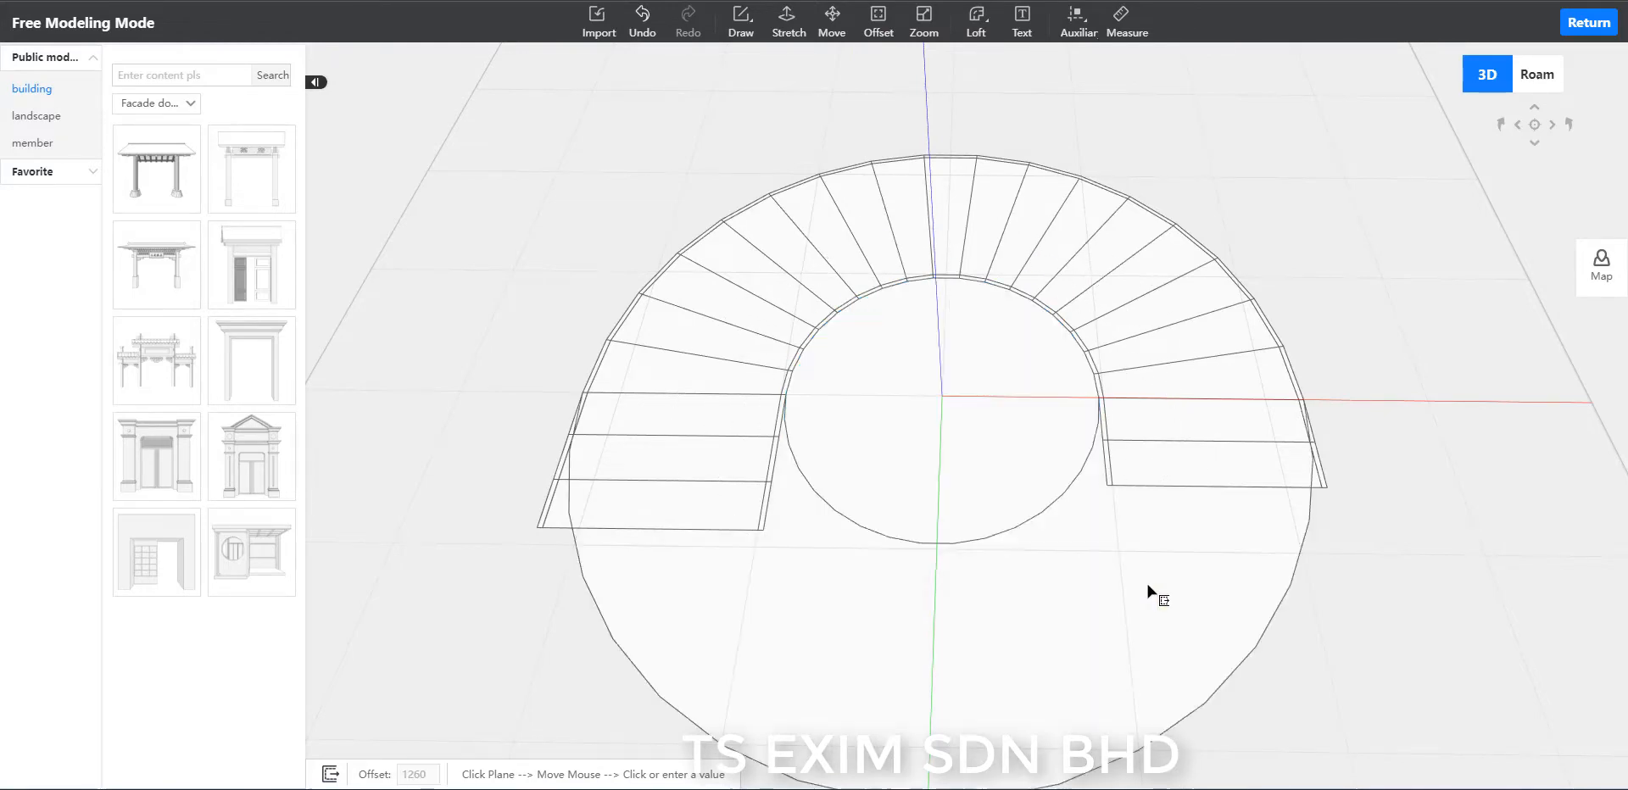
key(Escape)
Delete the segments of the offset circle that cross the two-step landing on the red-axis side.
scroll(1322, 495, down, 3)
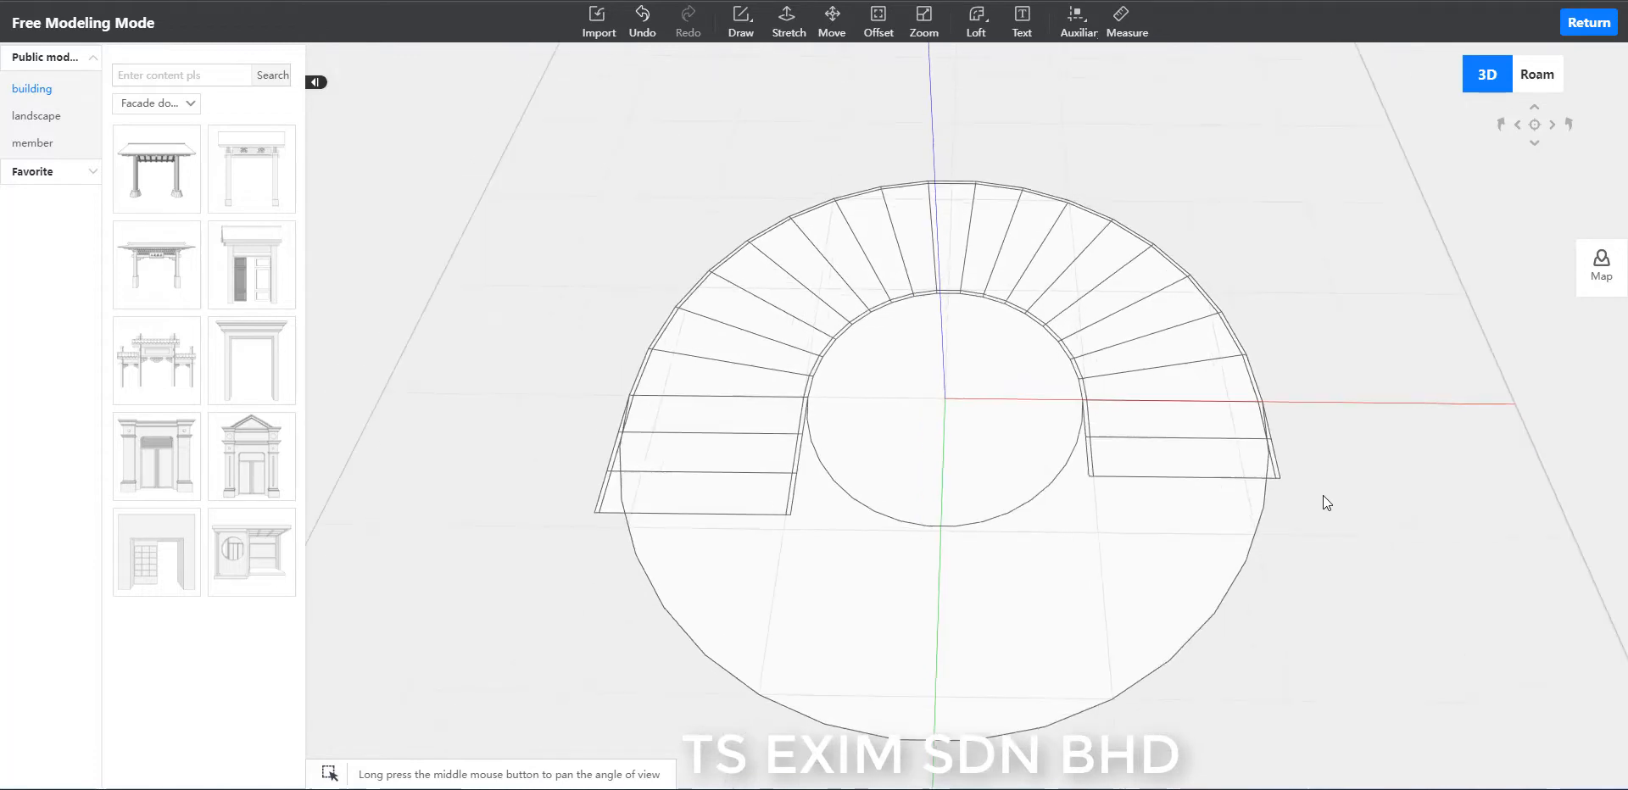
scroll(1322, 495, up, 6)
right_drag(1487, 640, 1415, 596)
middle_drag(1491, 507, 1208, 340)
scroll(1272, 473, up, 3)
scroll(1310, 483, up, 2)
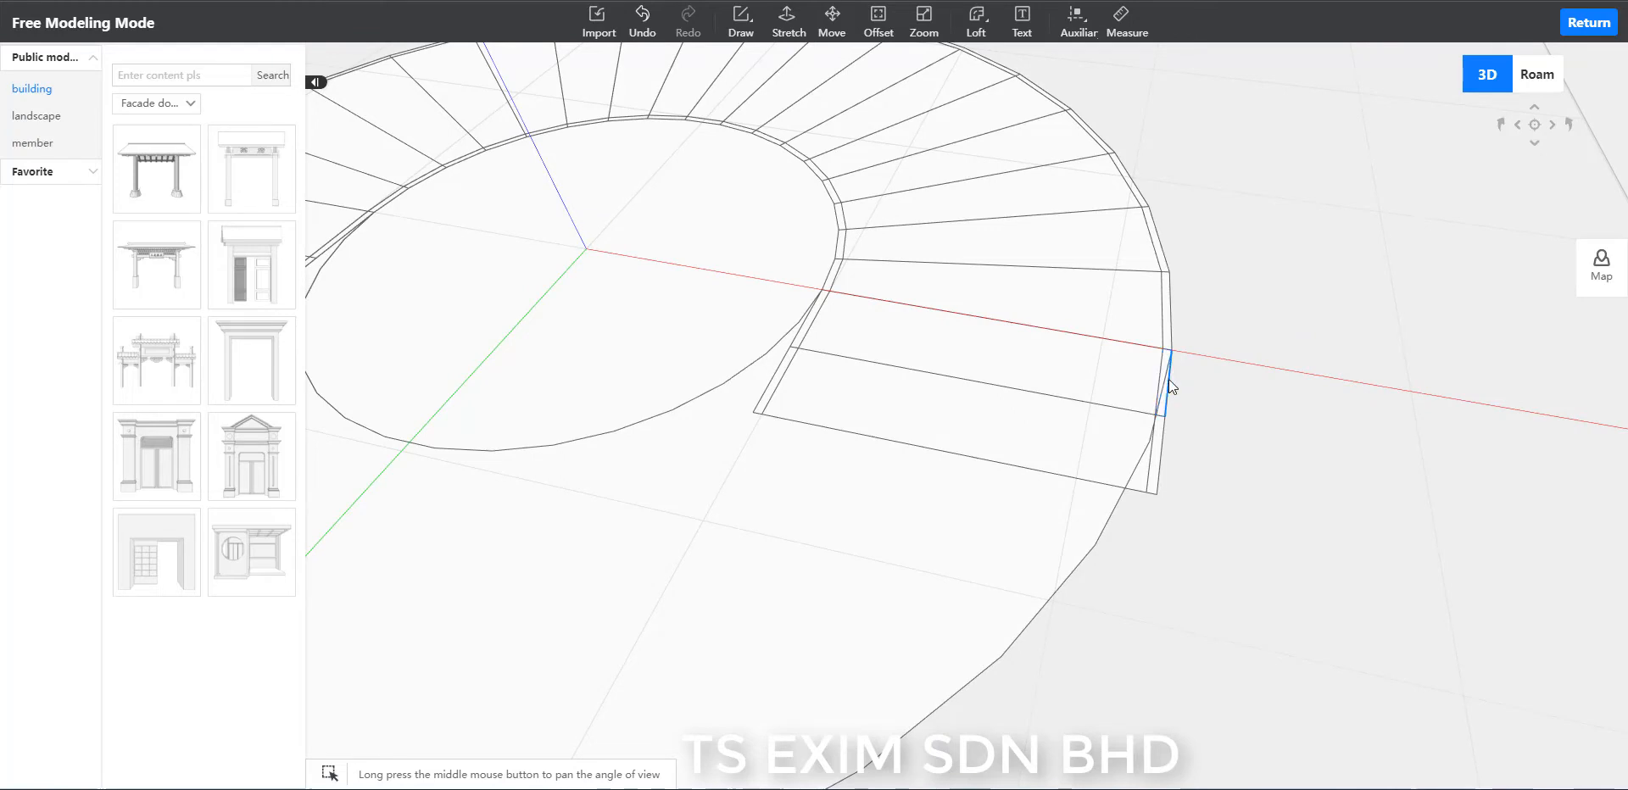
click(1264, 380)
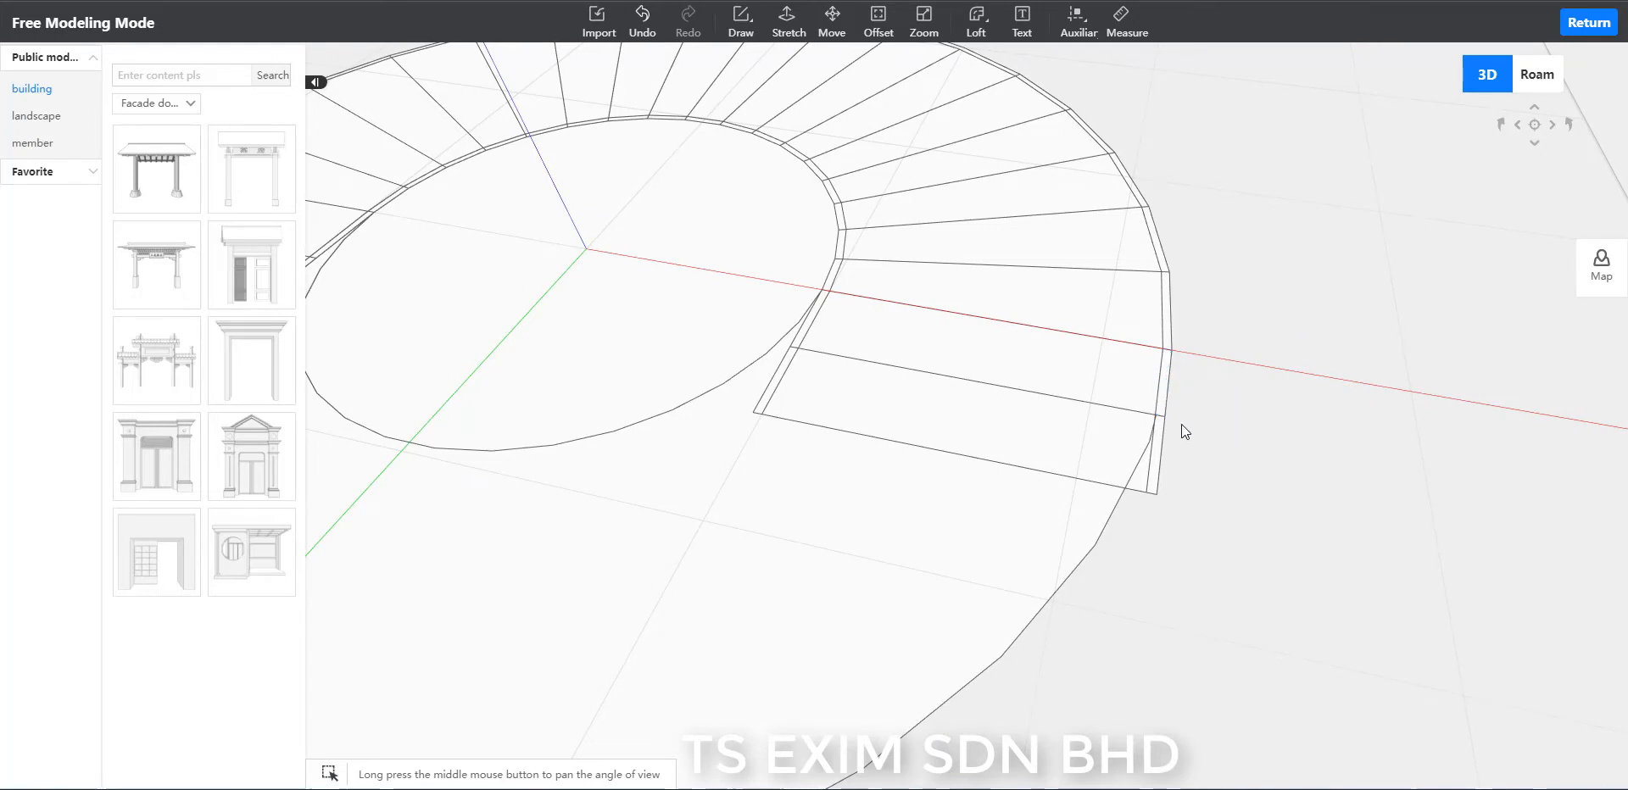
click(1142, 456)
key(Delete)
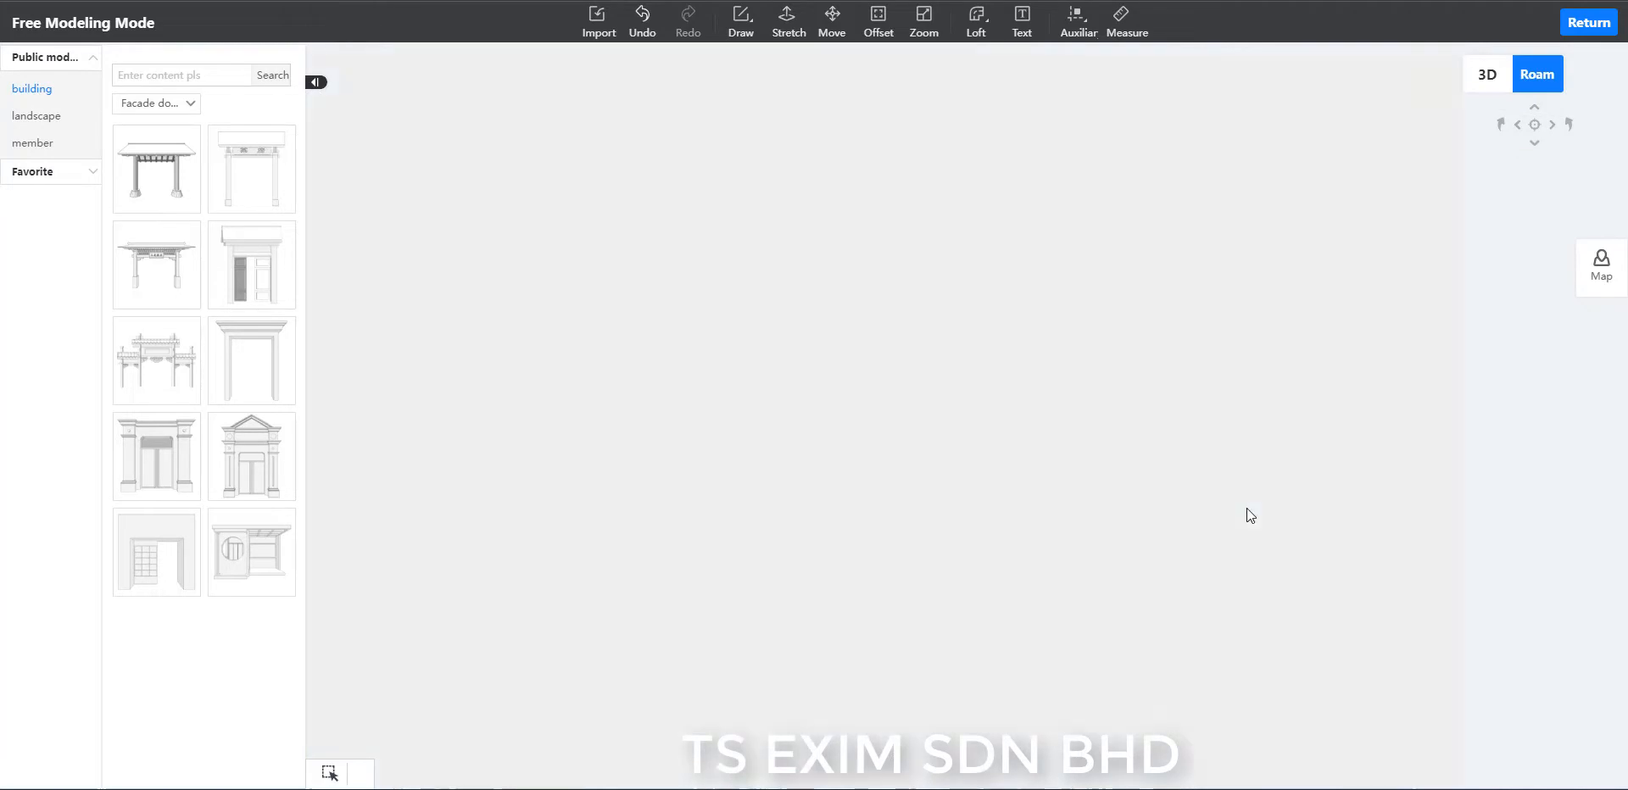
Reset the Roam view and try to remove the short leftover edge where the two-step landing's dividing line meets its outer strip.
click(1532, 129)
scroll(1272, 467, down, 3)
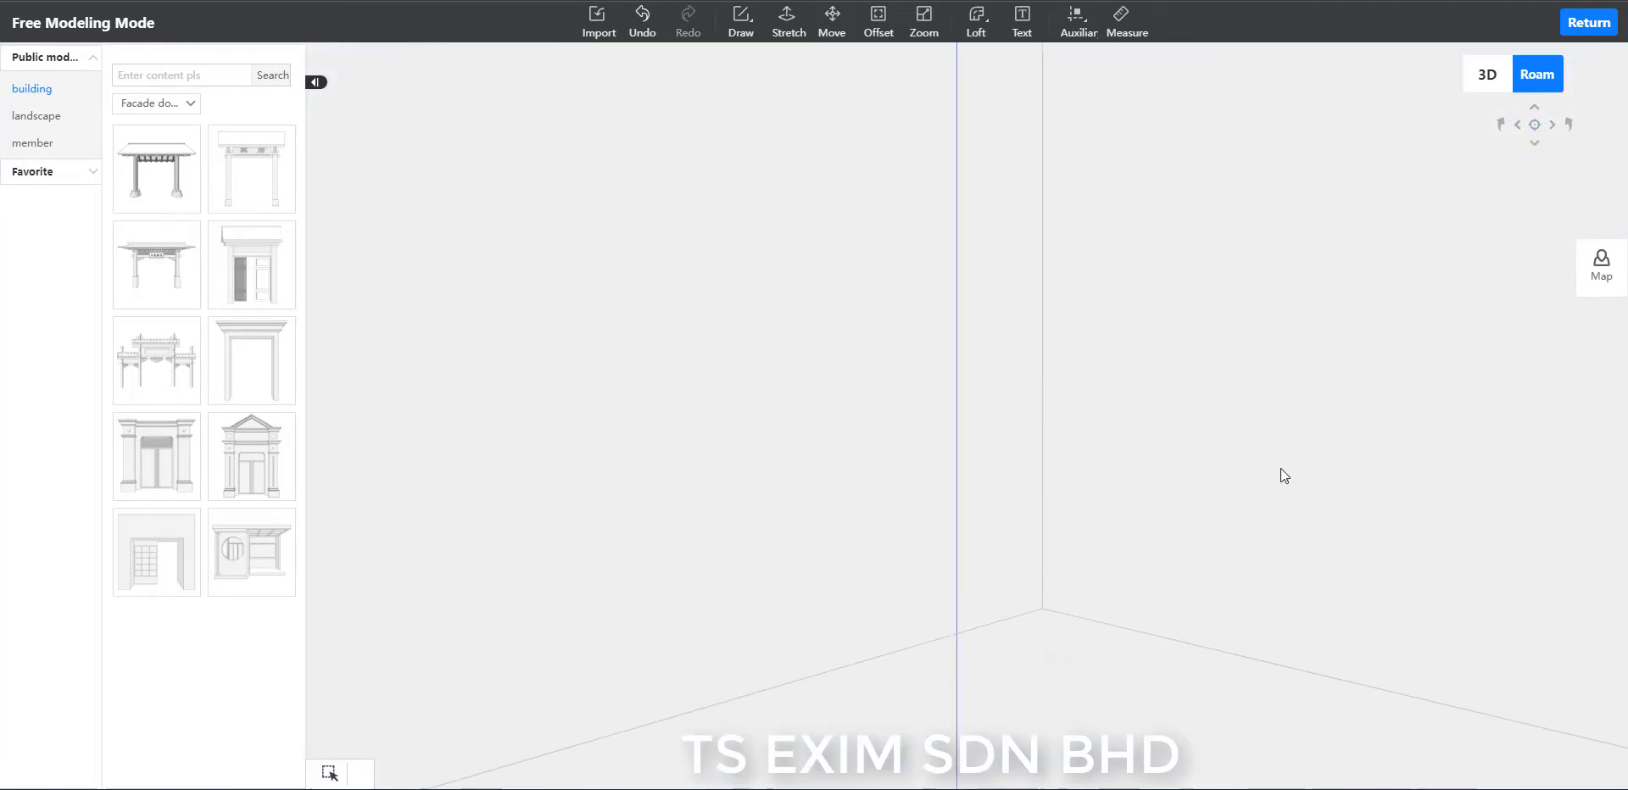
drag(1280, 468, 1239, 704)
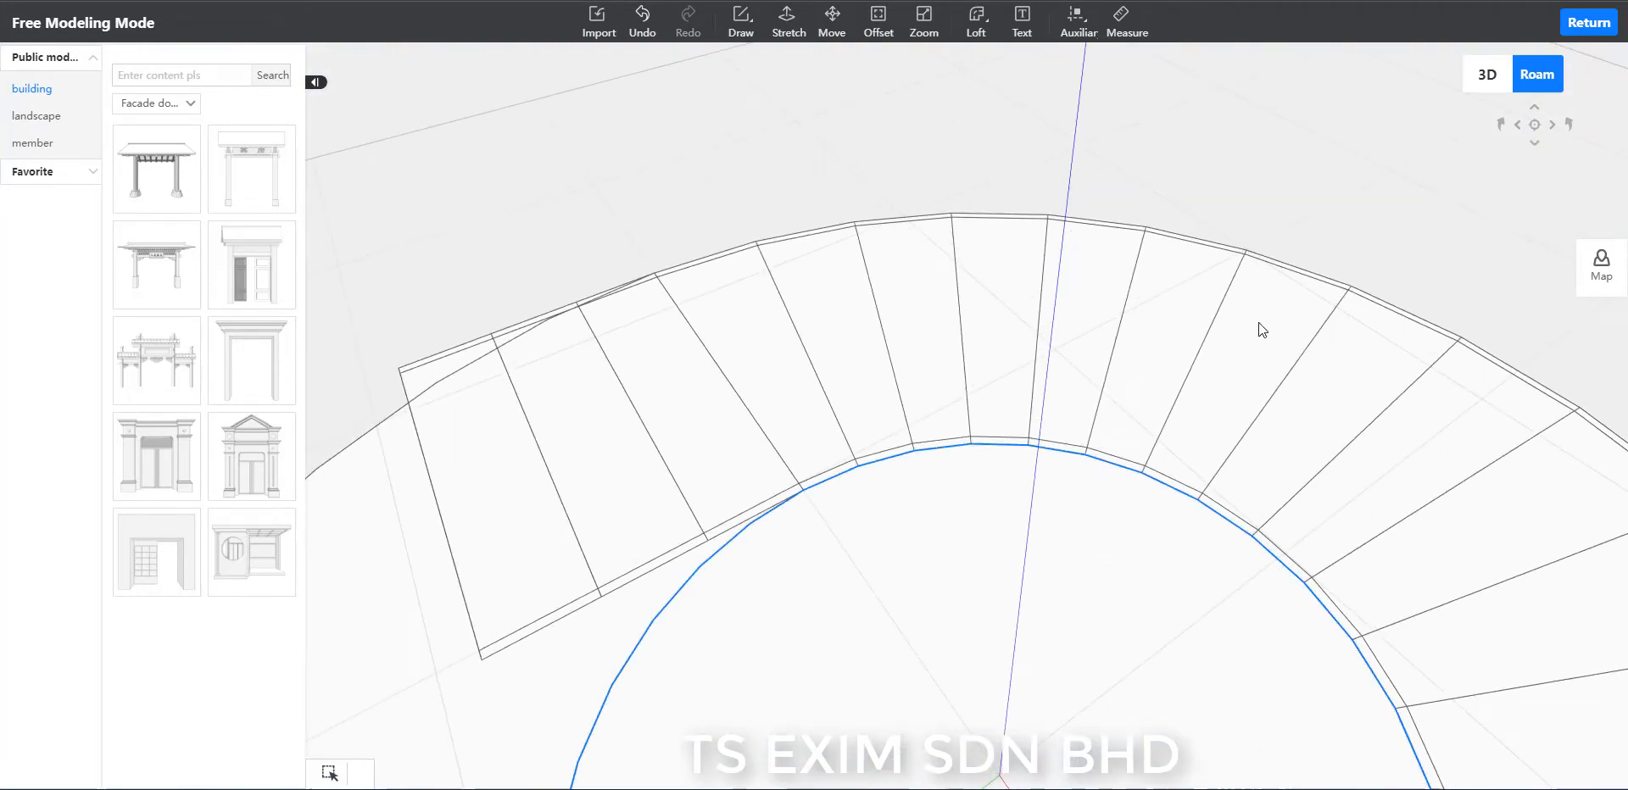
right_drag(1317, 163, 1433, 52)
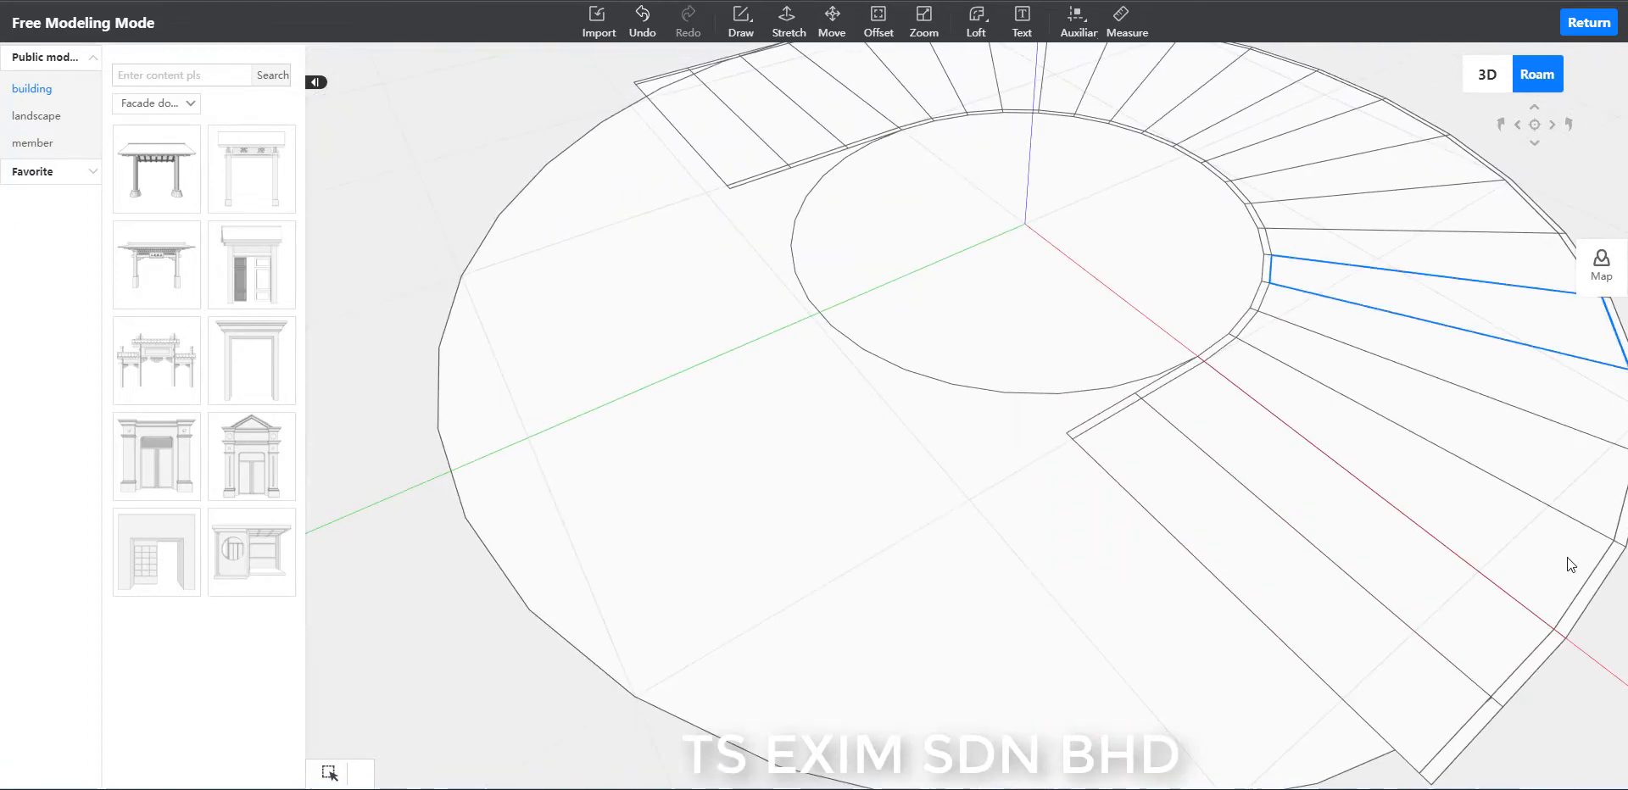
right_drag(1564, 693, 1518, 629)
scroll(1340, 542, up, 5)
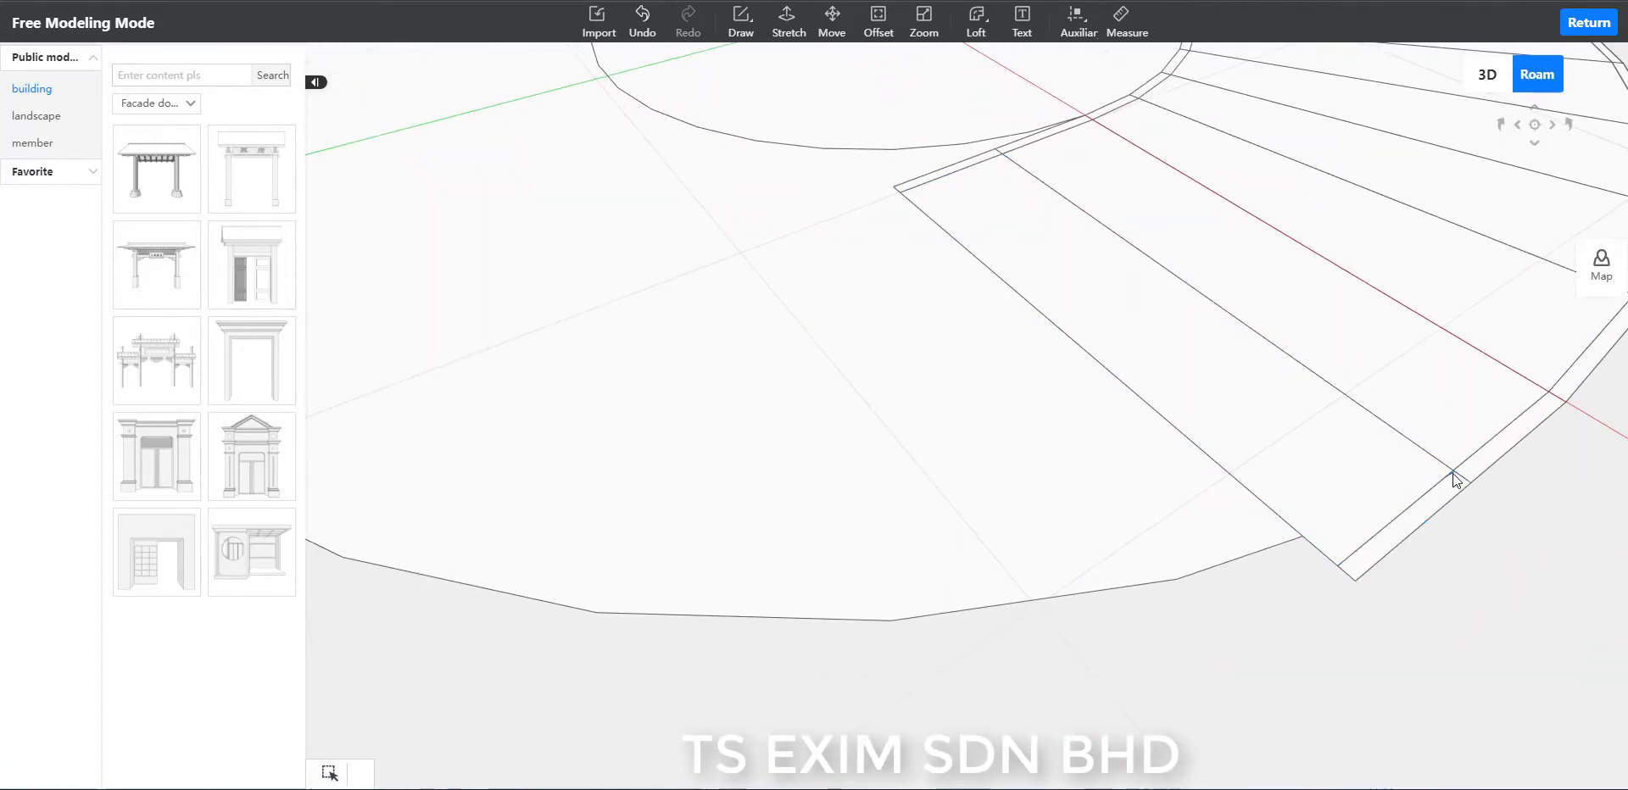
click(1453, 471)
click(1535, 594)
click(1453, 471)
click(1581, 604)
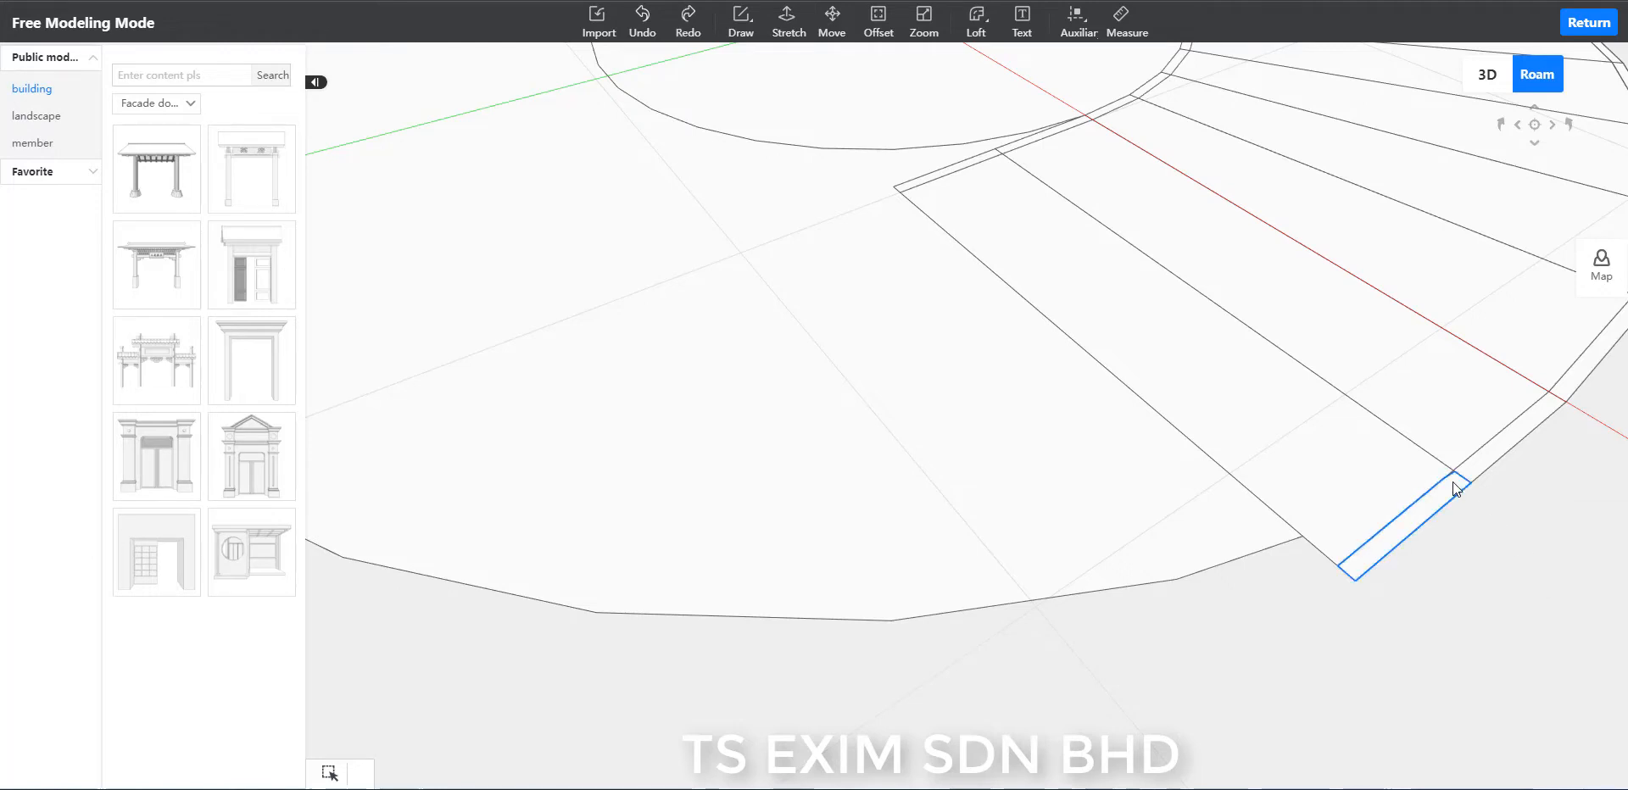
Examine the short leftover edge on the two-step landing's outer strip and the faces around it.
scroll(1497, 532, up, 3)
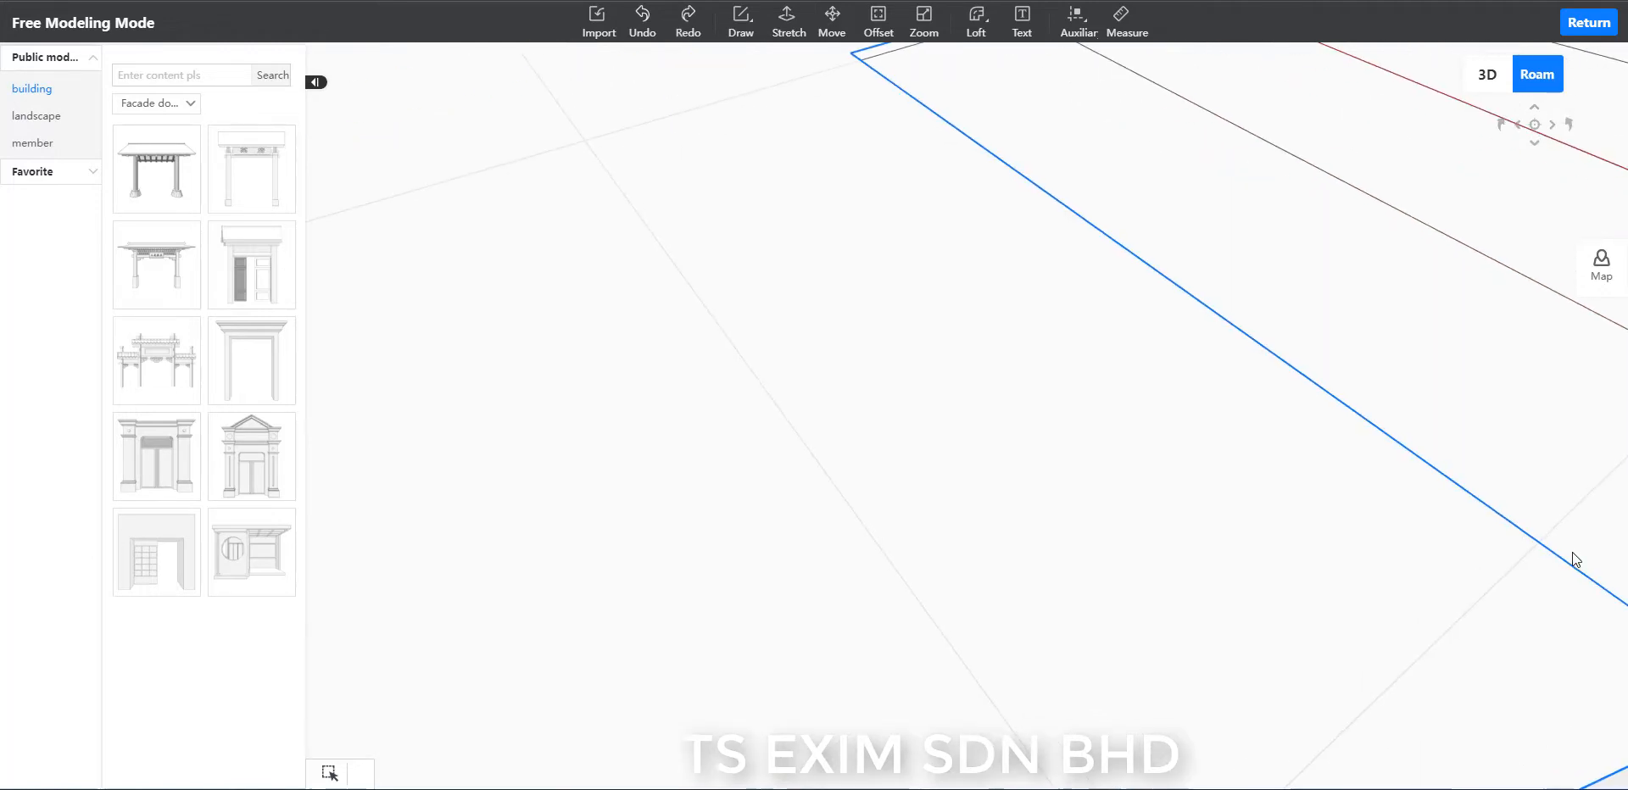
scroll(1554, 584, down, 2)
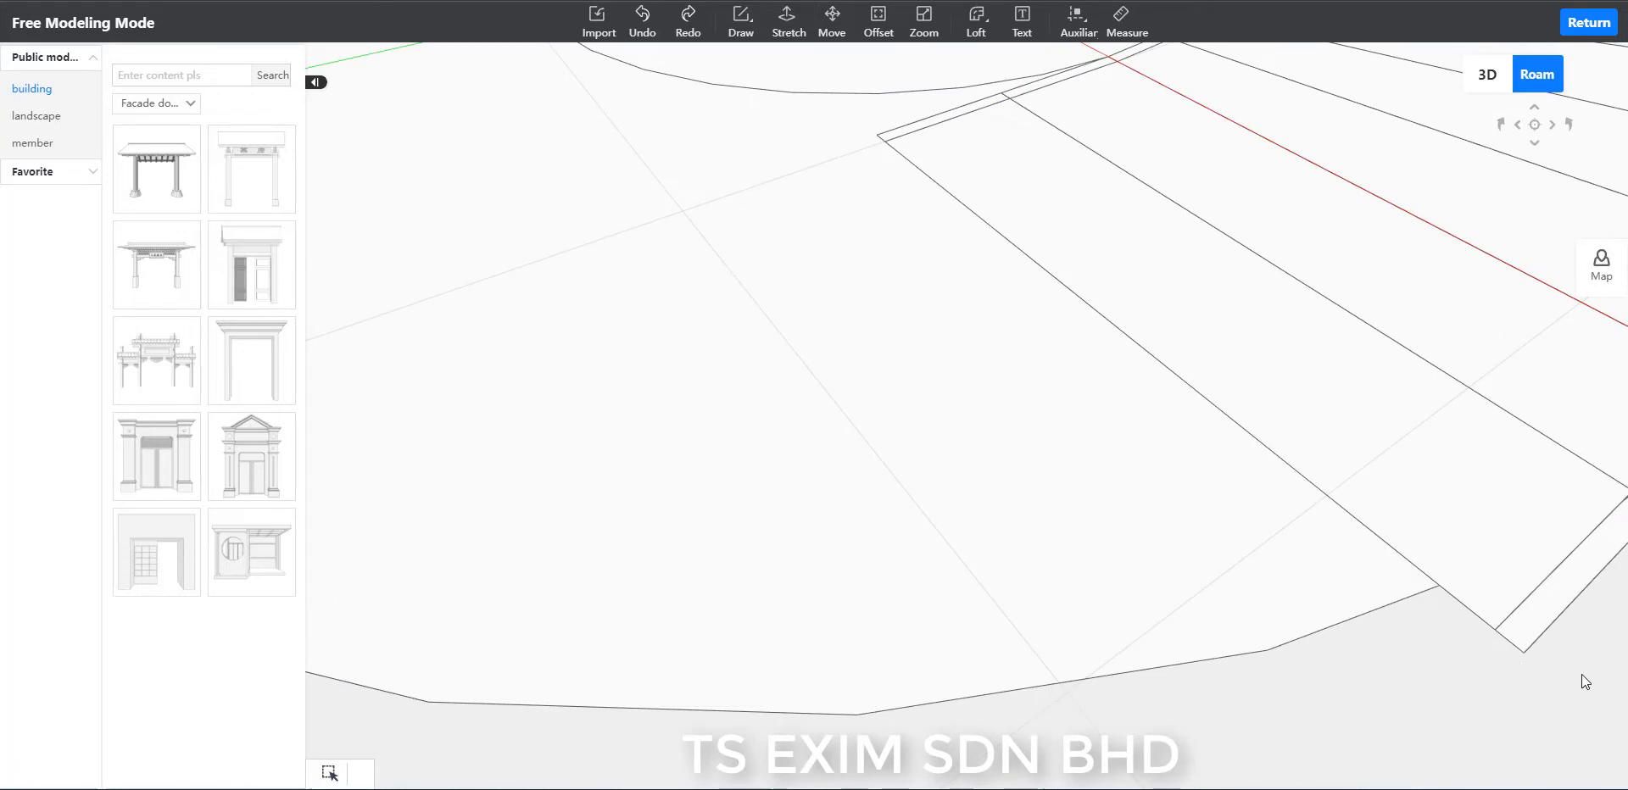
scroll(1580, 674, up, 3)
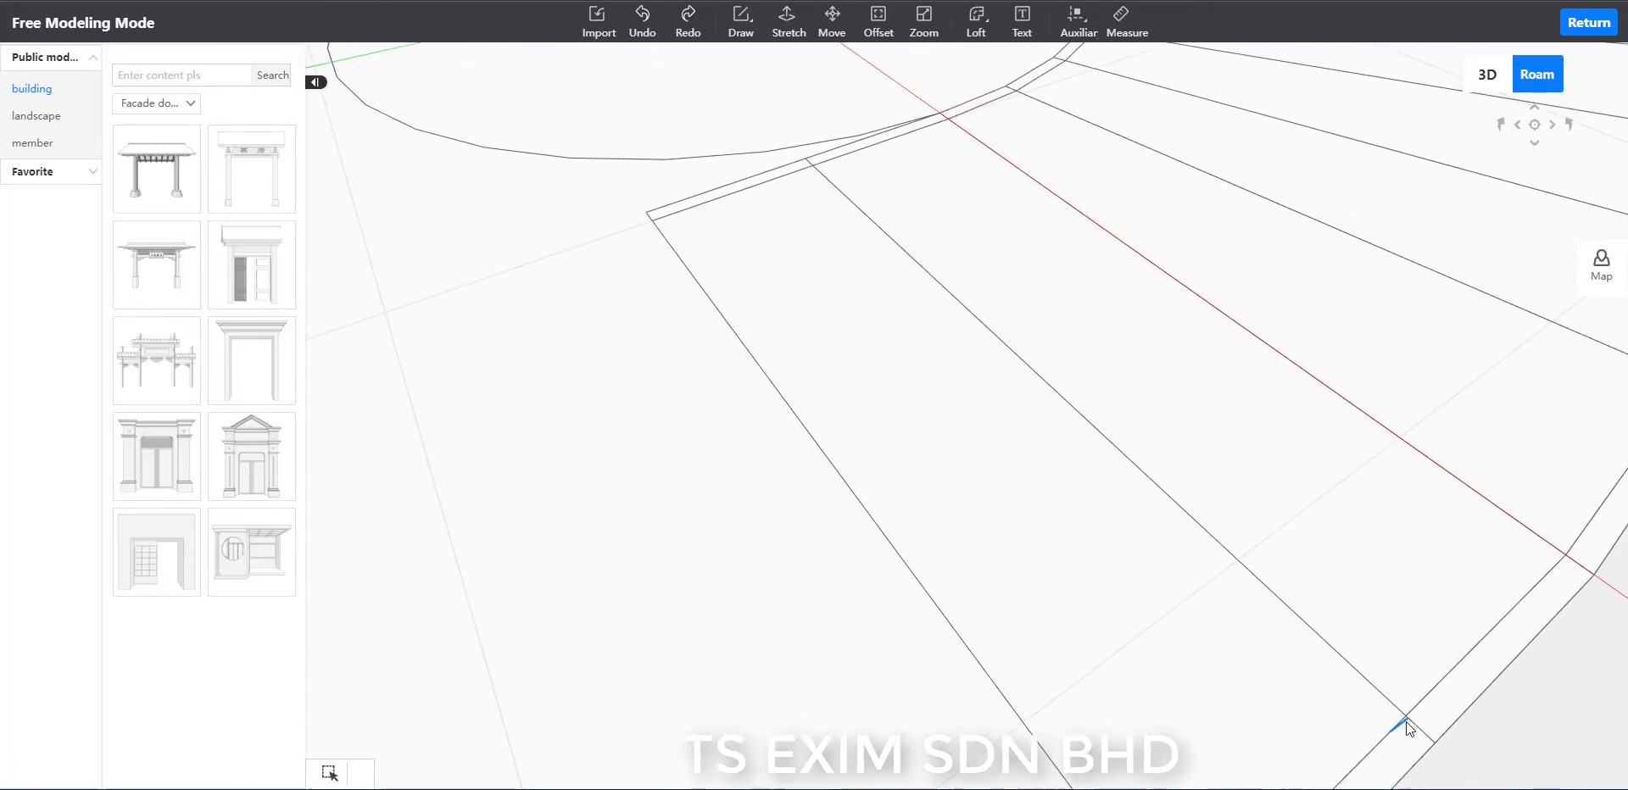
click(1406, 720)
click(1519, 734)
scroll(1523, 731, down, 5)
scroll(1214, 683, down, 2)
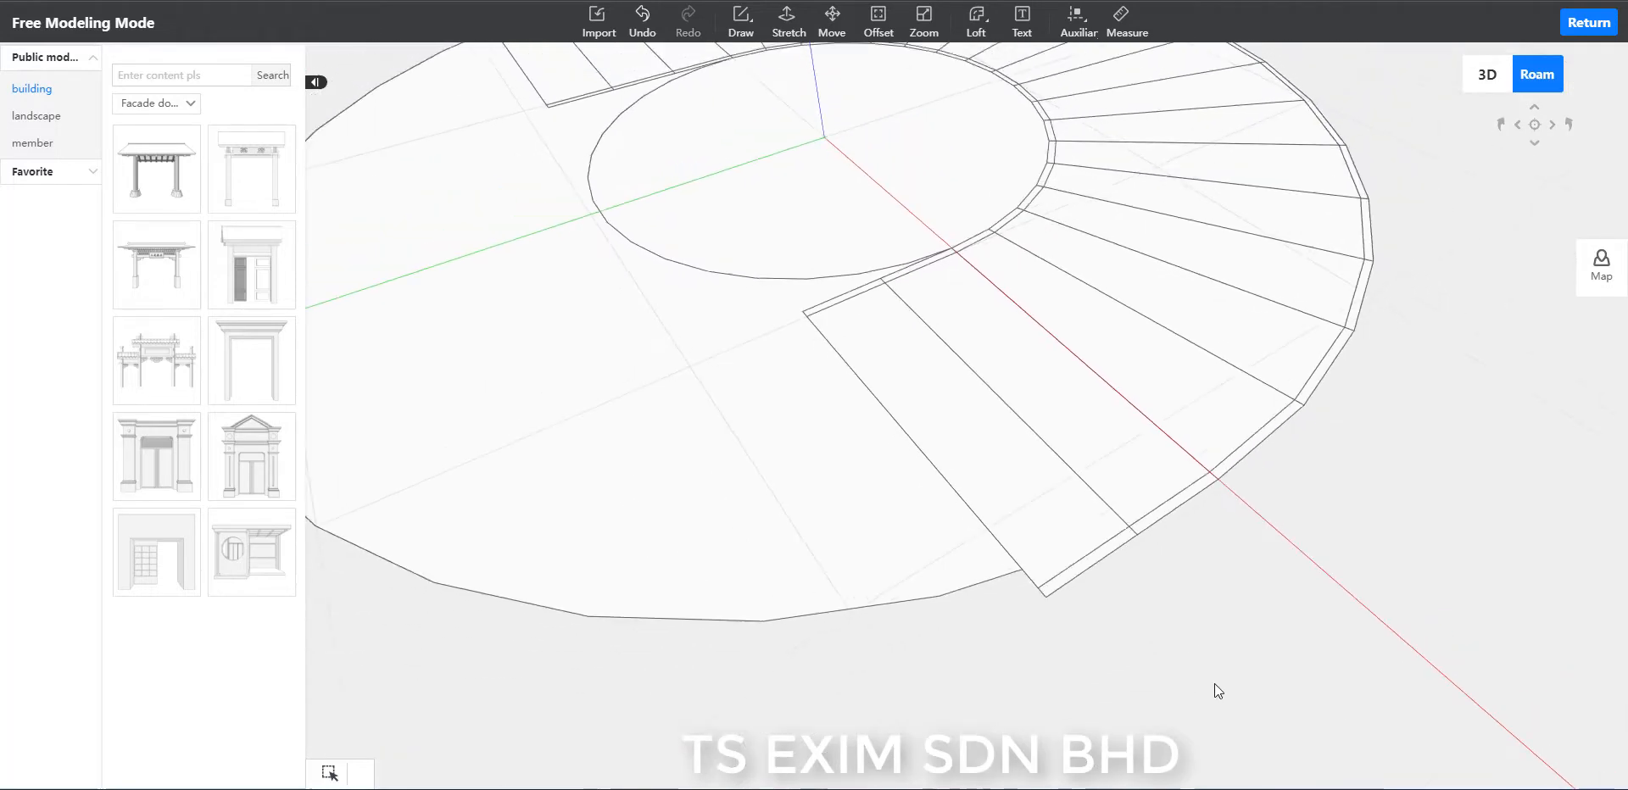
click(836, 506)
click(1280, 628)
scroll(1280, 627, down, 3)
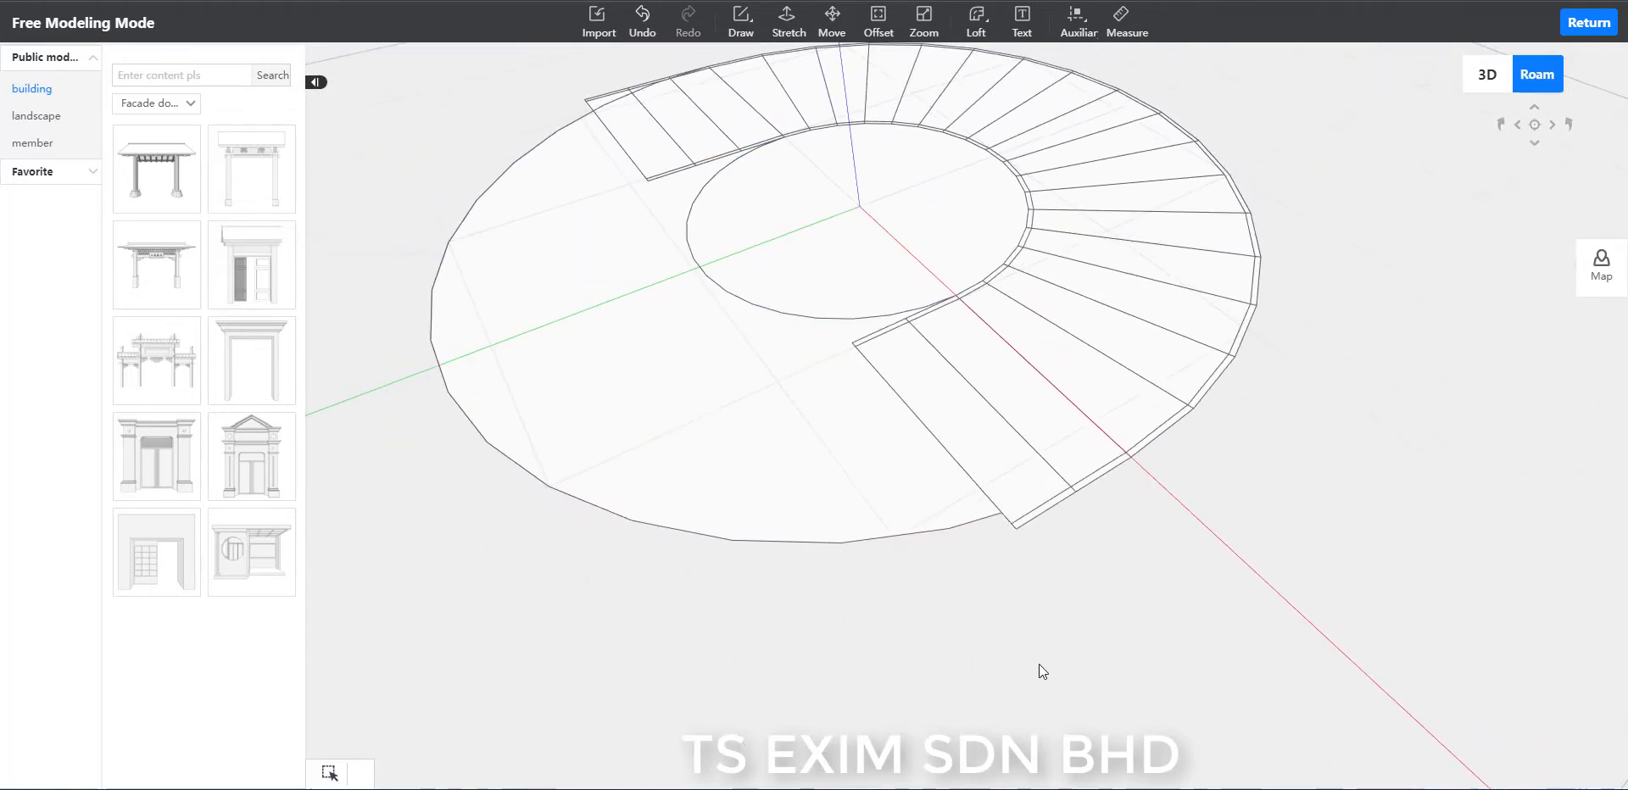
Delete the offset circle's segment that crosses the outer strip beside the first step of the three-step landing.
middle_drag(1040, 664, 1136, 641)
middle_drag(1216, 596, 1516, 654)
middle_drag(923, 479, 887, 505)
middle_drag(647, 465, 744, 497)
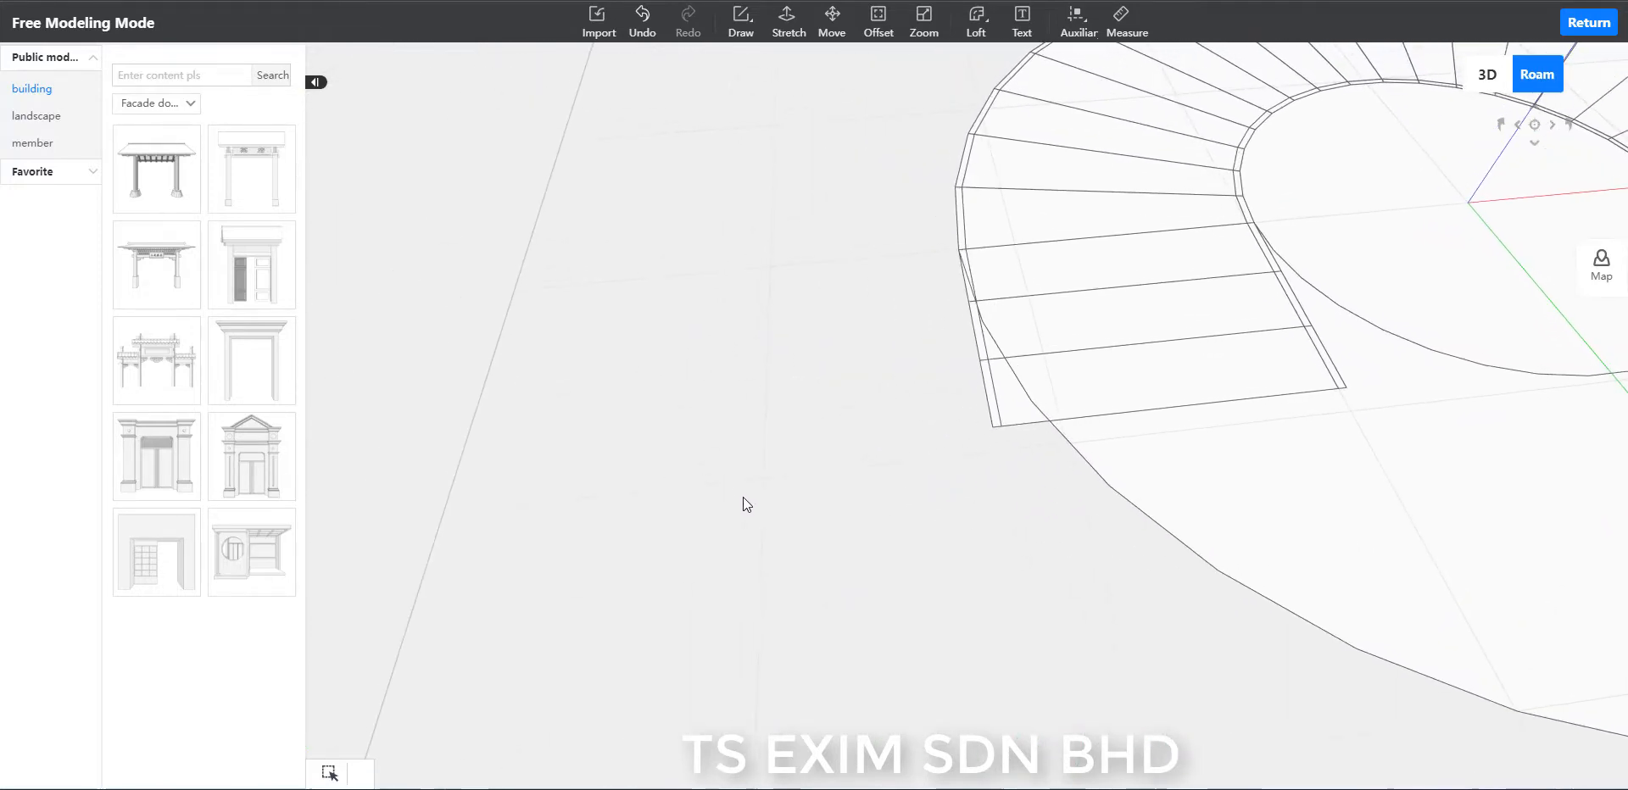
scroll(794, 482, up, 6)
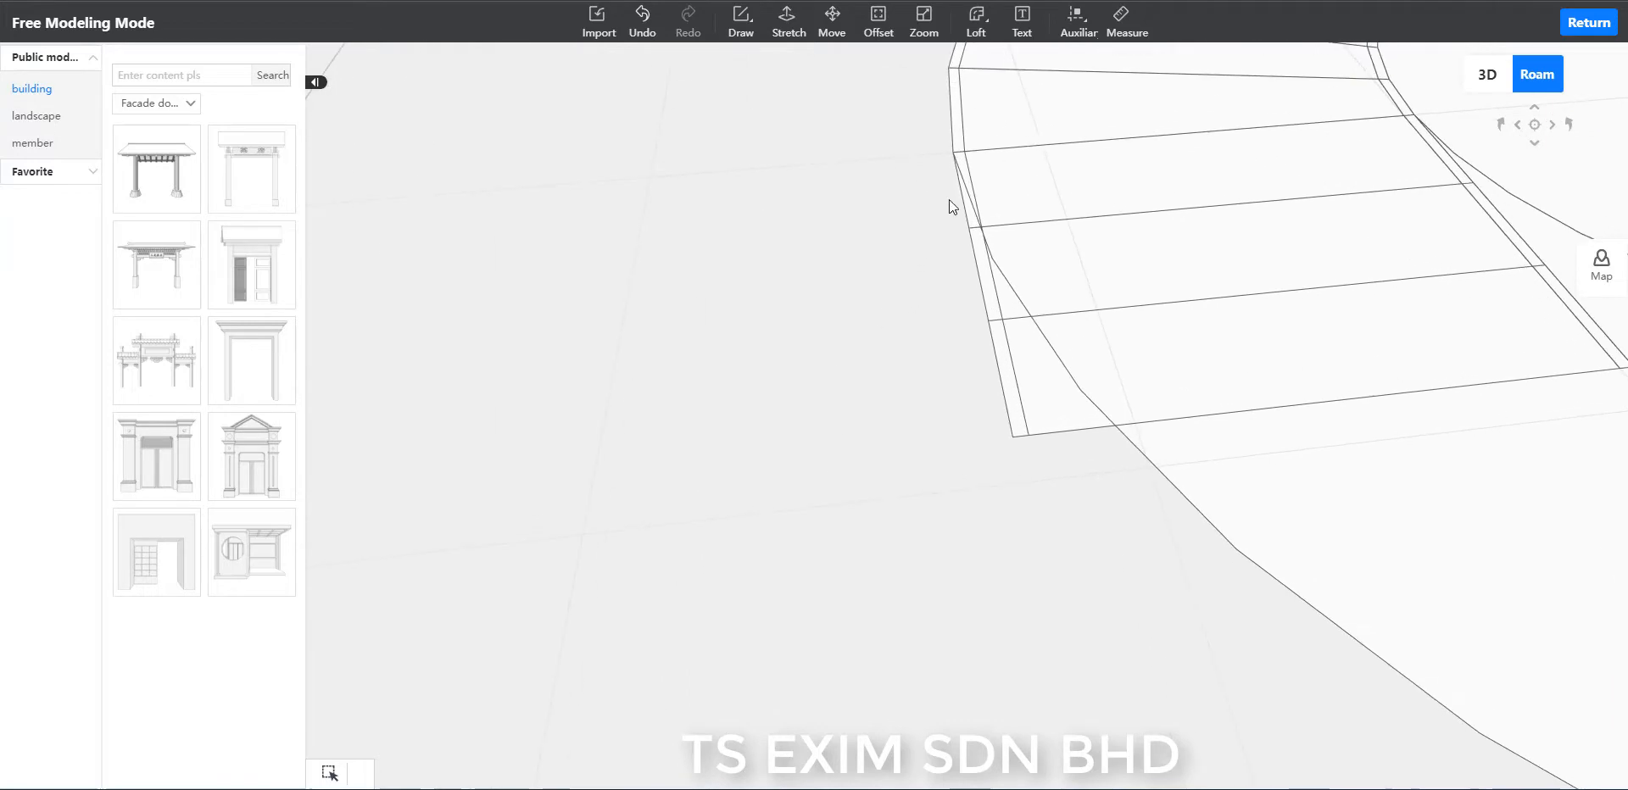
click(963, 181)
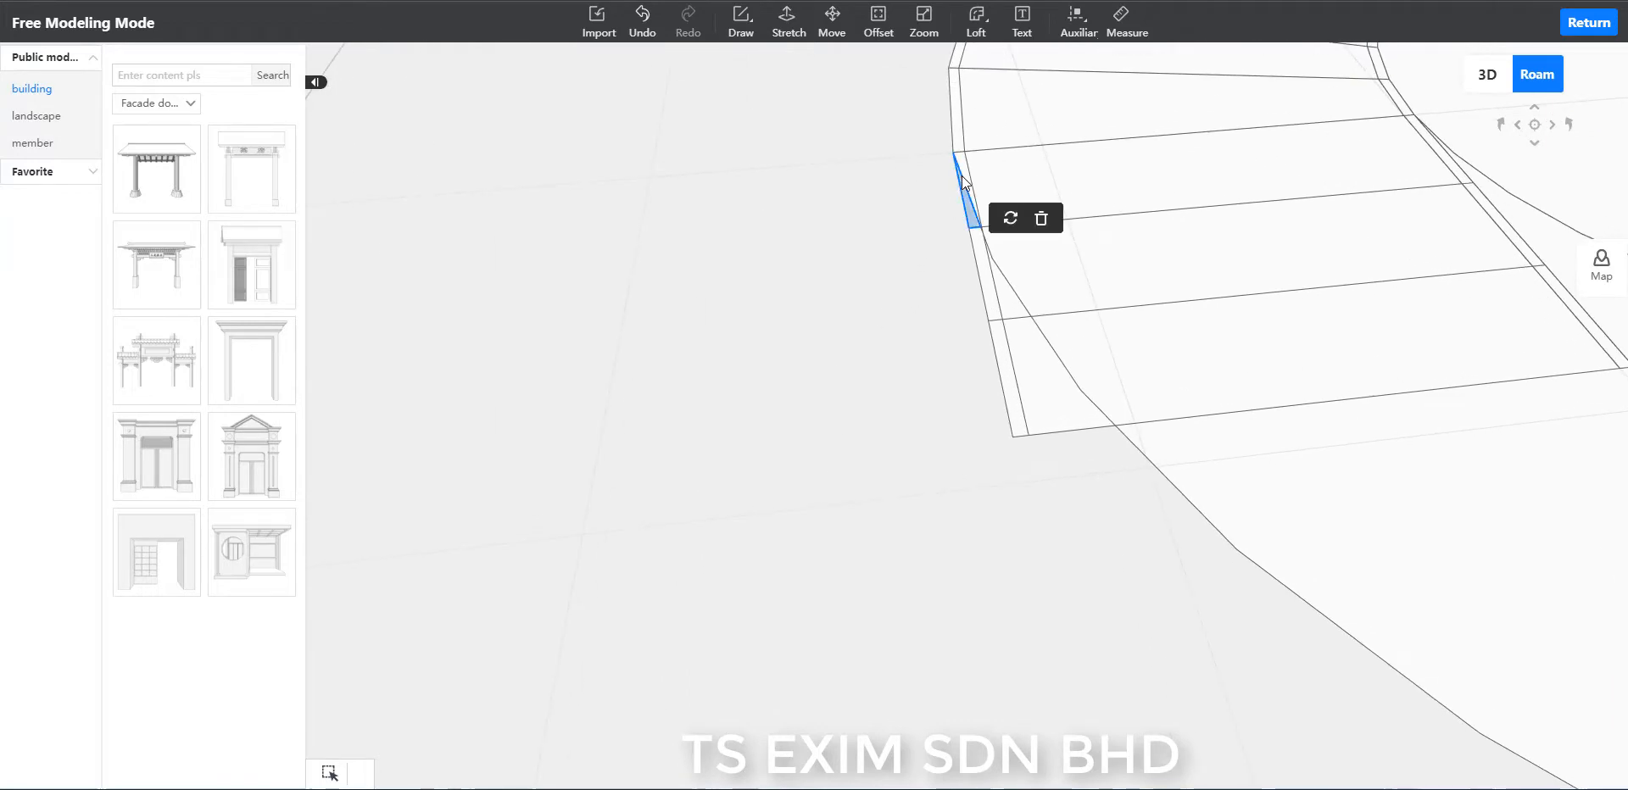
click(964, 181)
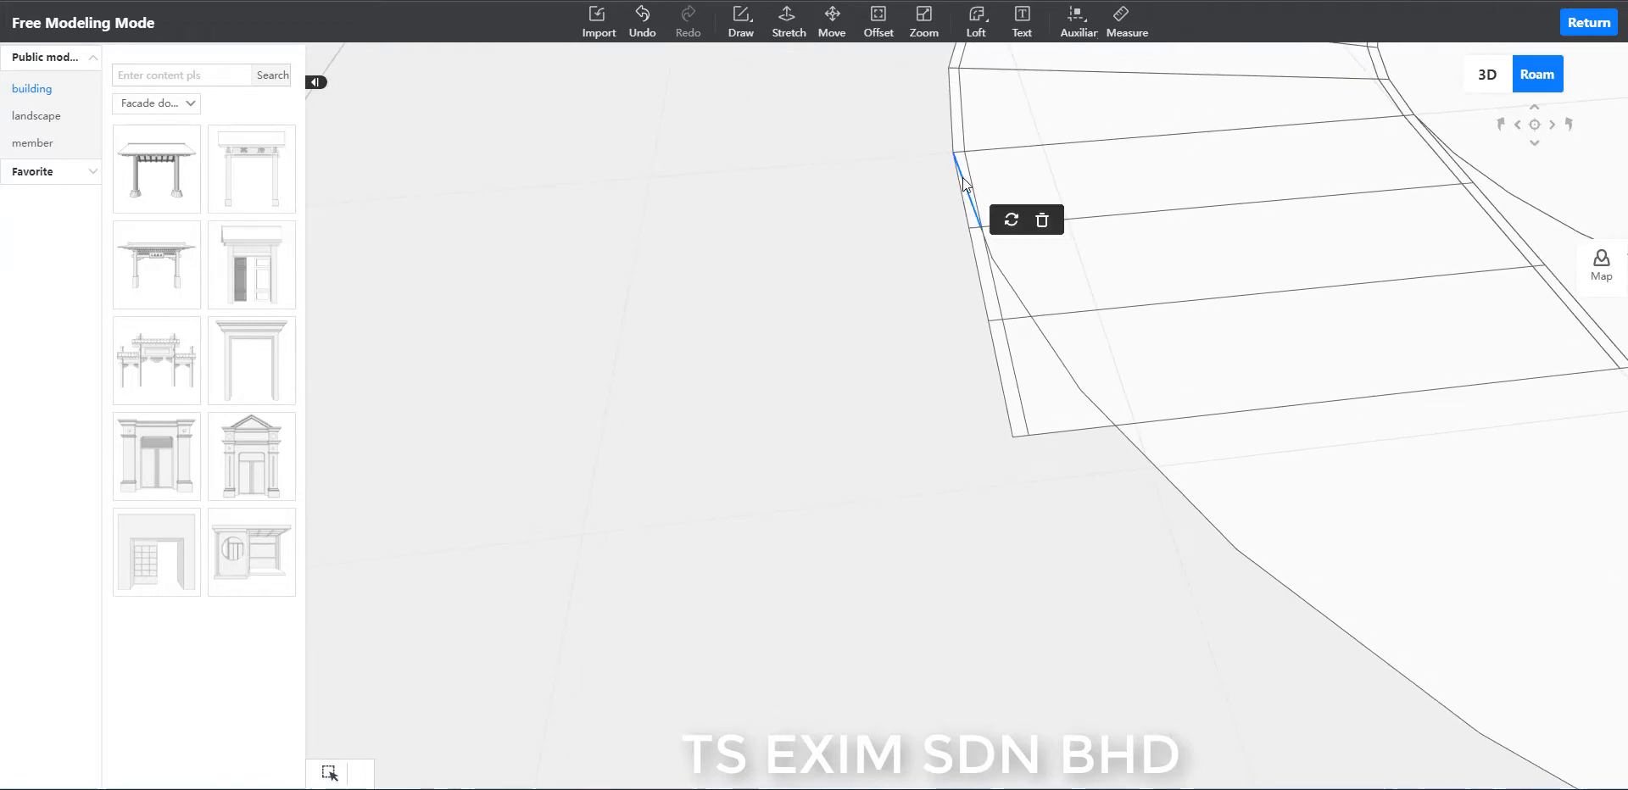
Delete the offset circle's segments that cut across the second step of the three-step landing.
click(1007, 282)
click(878, 292)
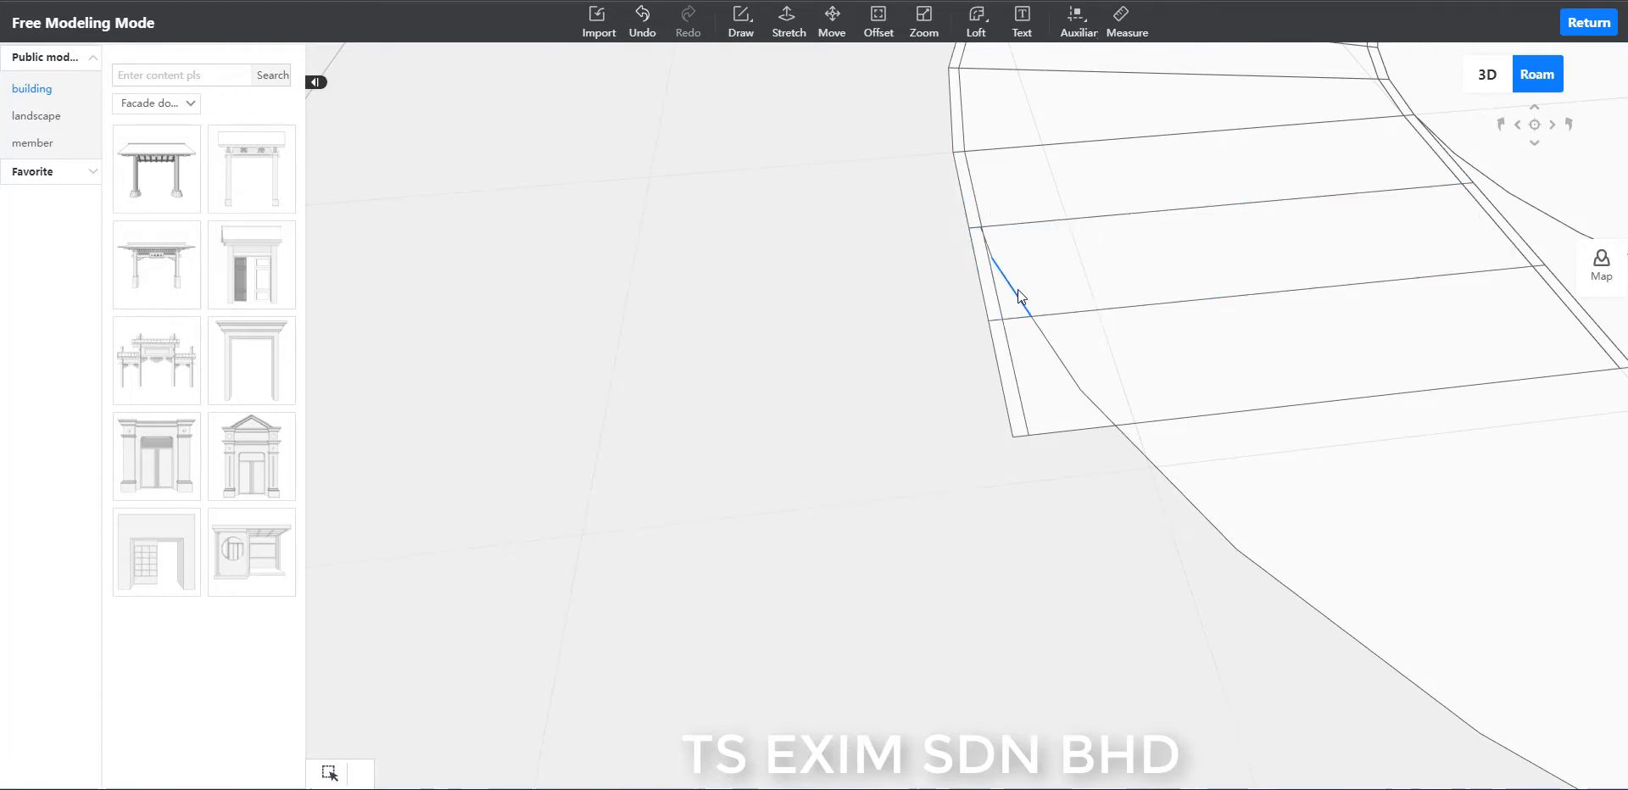
click(1017, 289)
click(990, 254)
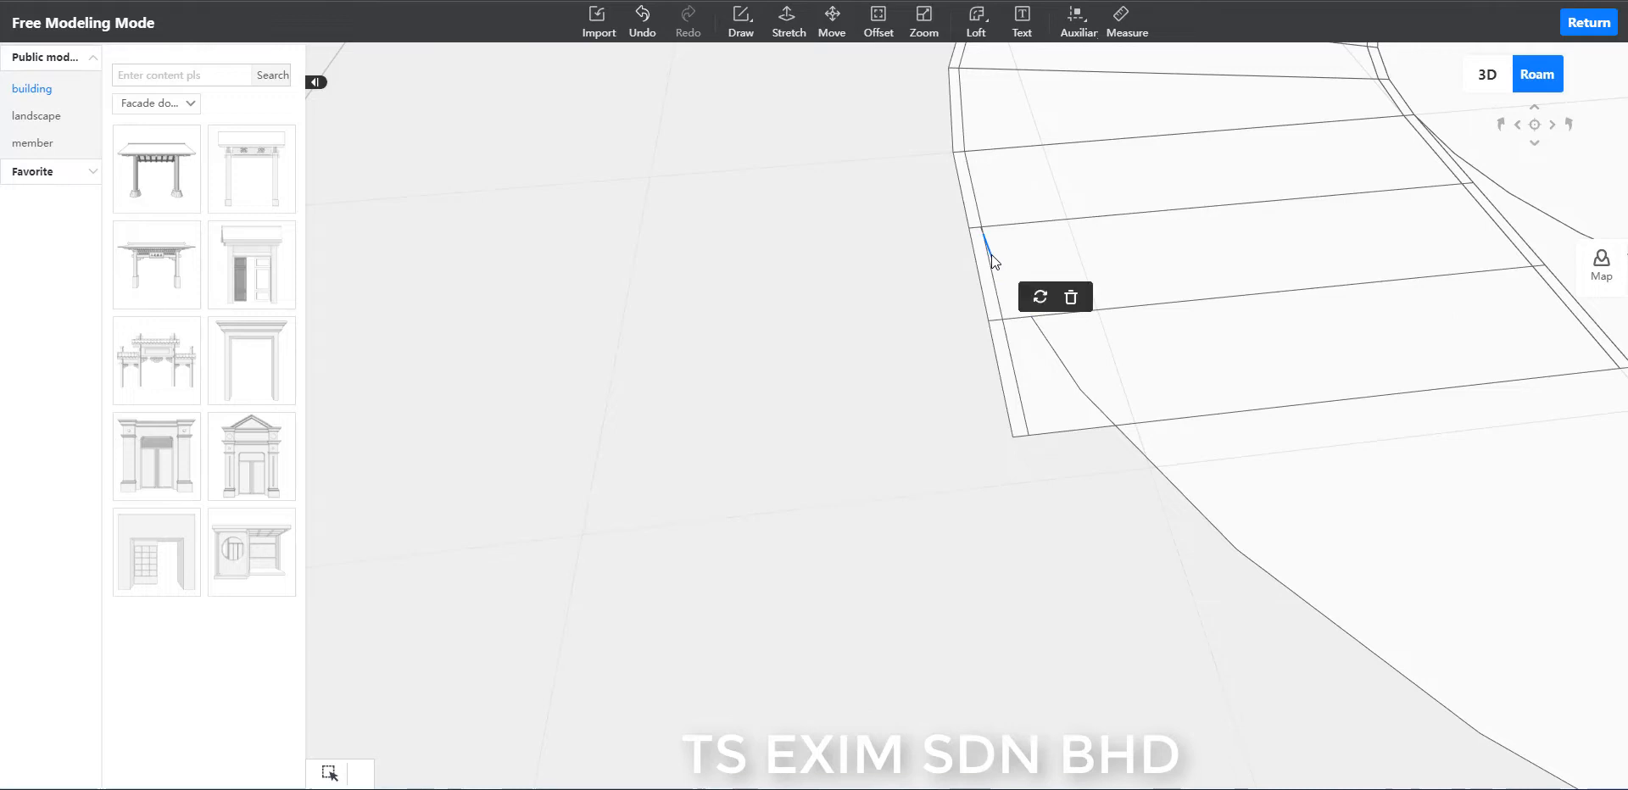
key(Delete)
Examine the short leftover edge where the three-step landing's dividing line meets its outer strip.
drag(771, 329, 915, 315)
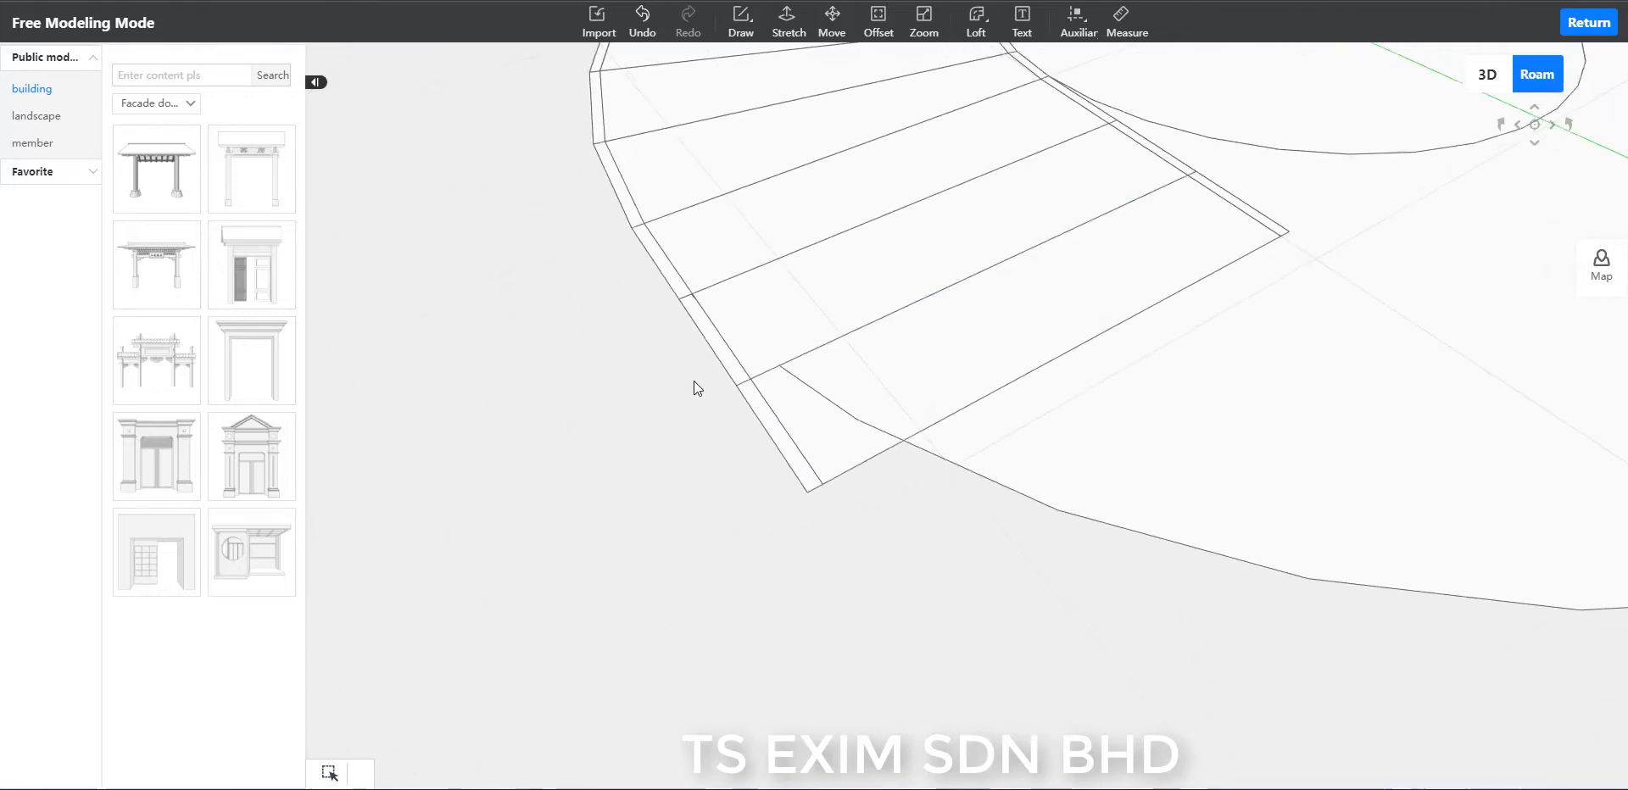
scroll(694, 382, up, 3)
scroll(495, 248, up, 3)
drag(649, 585, 842, 611)
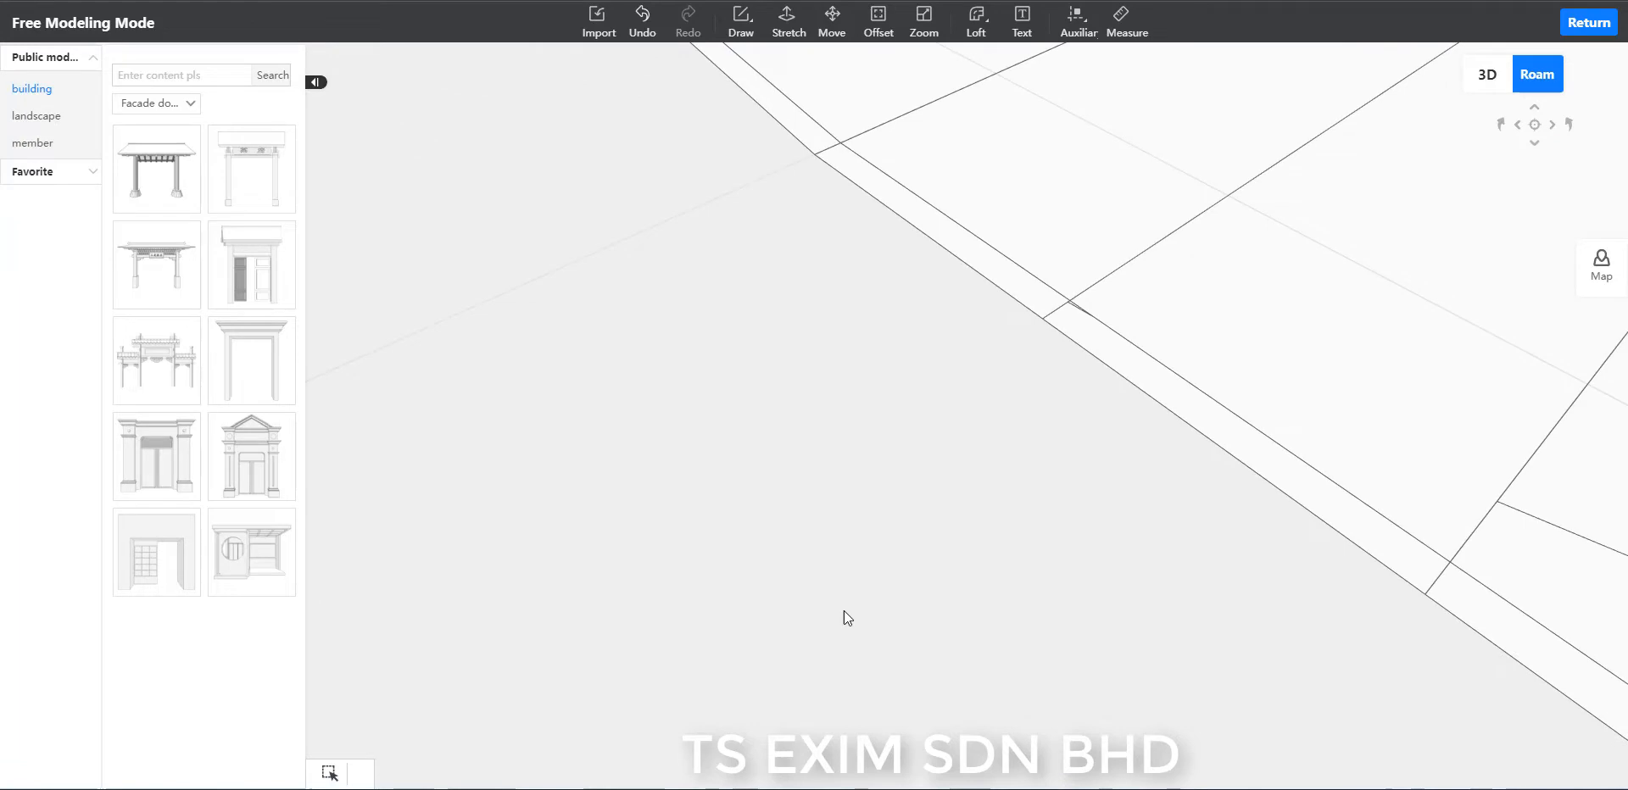
click(1071, 303)
click(973, 475)
Delete the two remaining circle segments that cut across the end step of the three-step landing.
scroll(974, 474, down, 3)
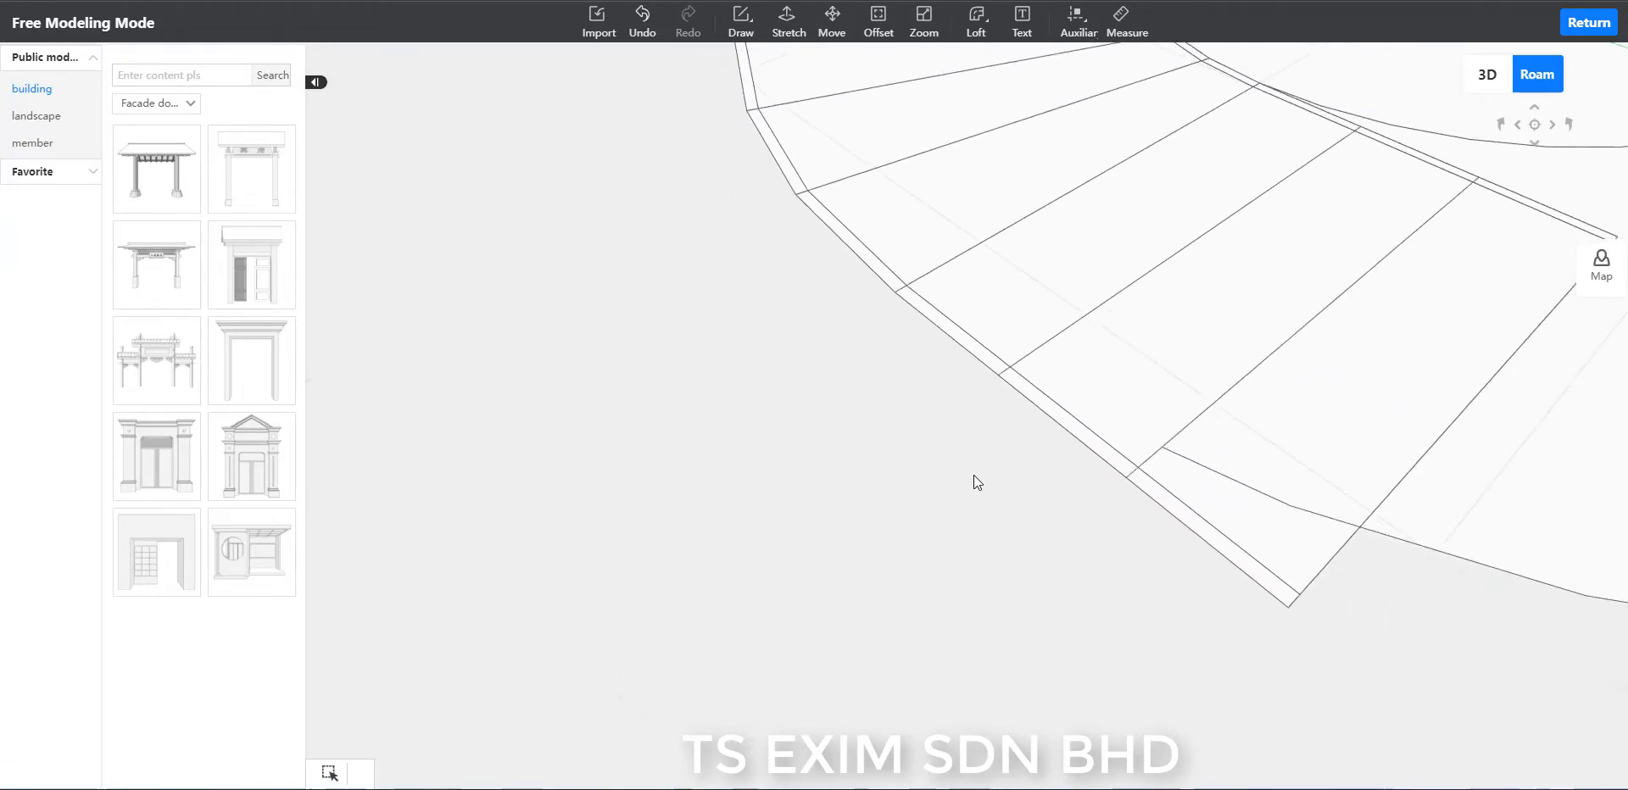
drag(1032, 625, 980, 612)
drag(883, 541, 812, 523)
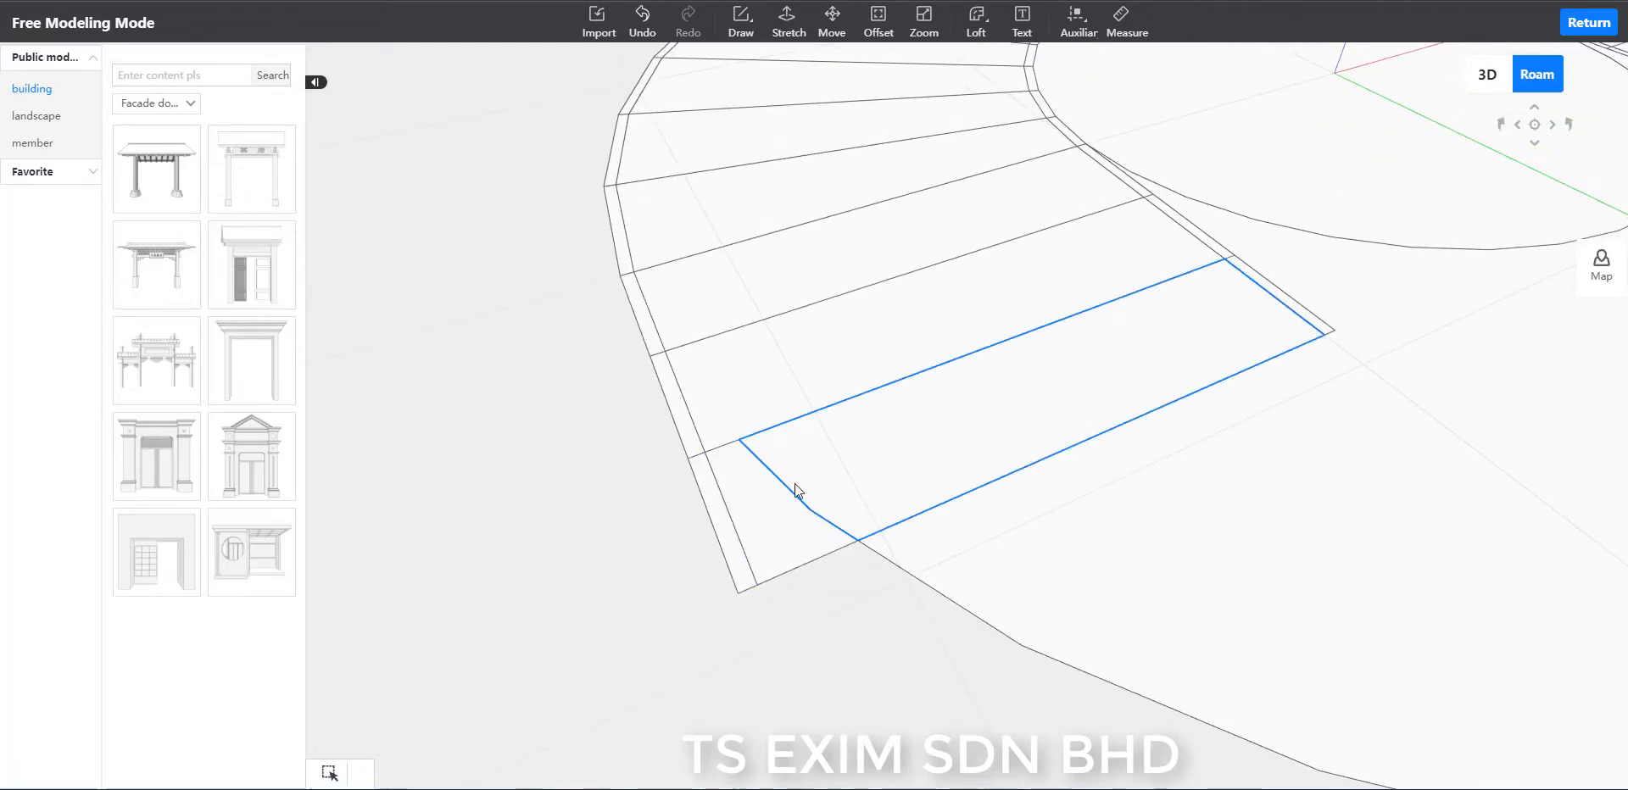
click(790, 486)
key(Delete)
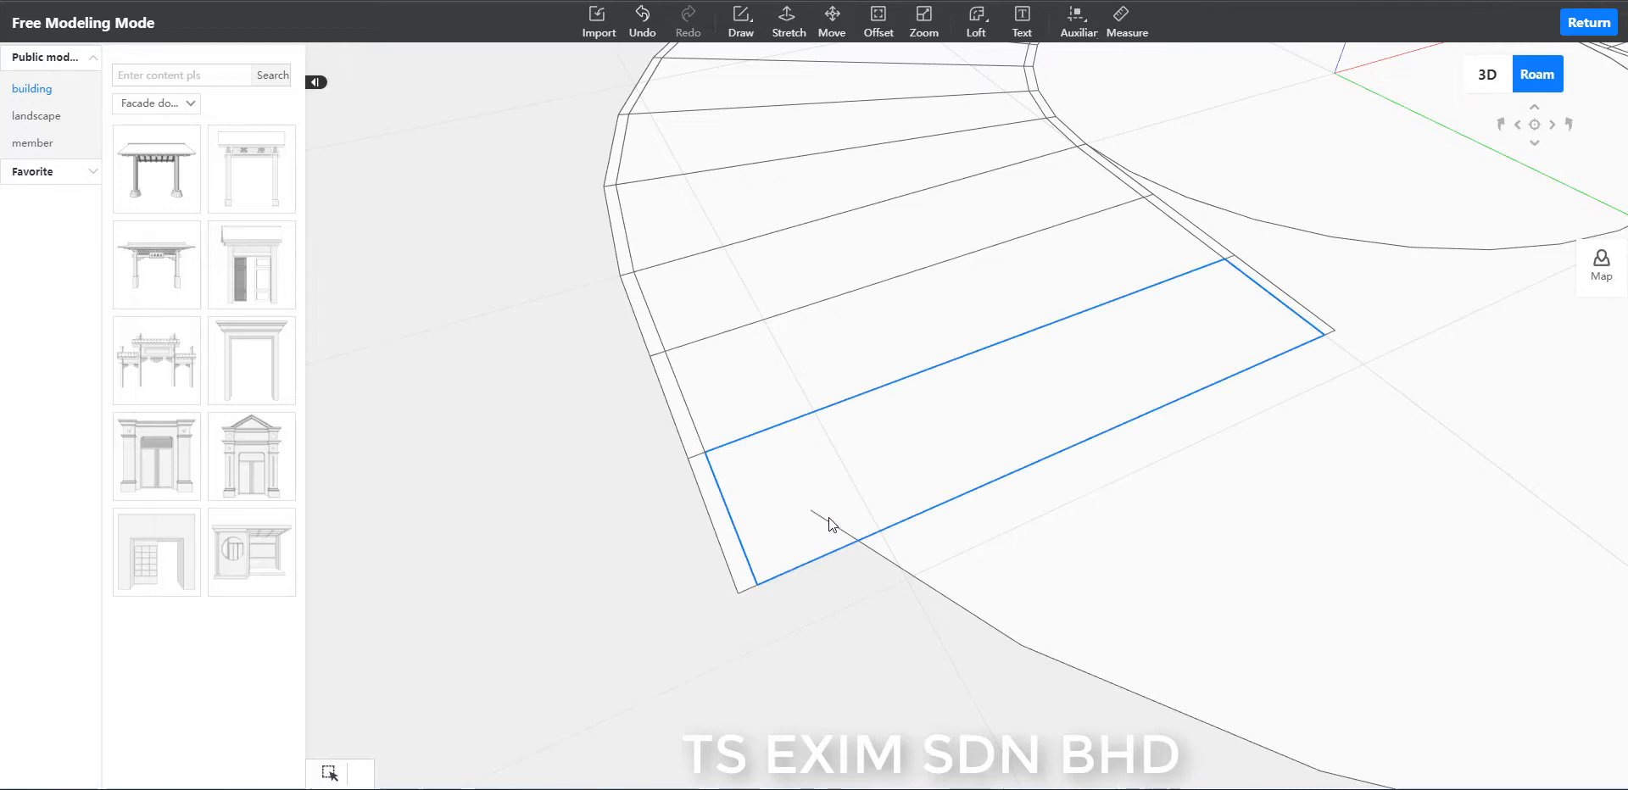
click(827, 519)
key(Delete)
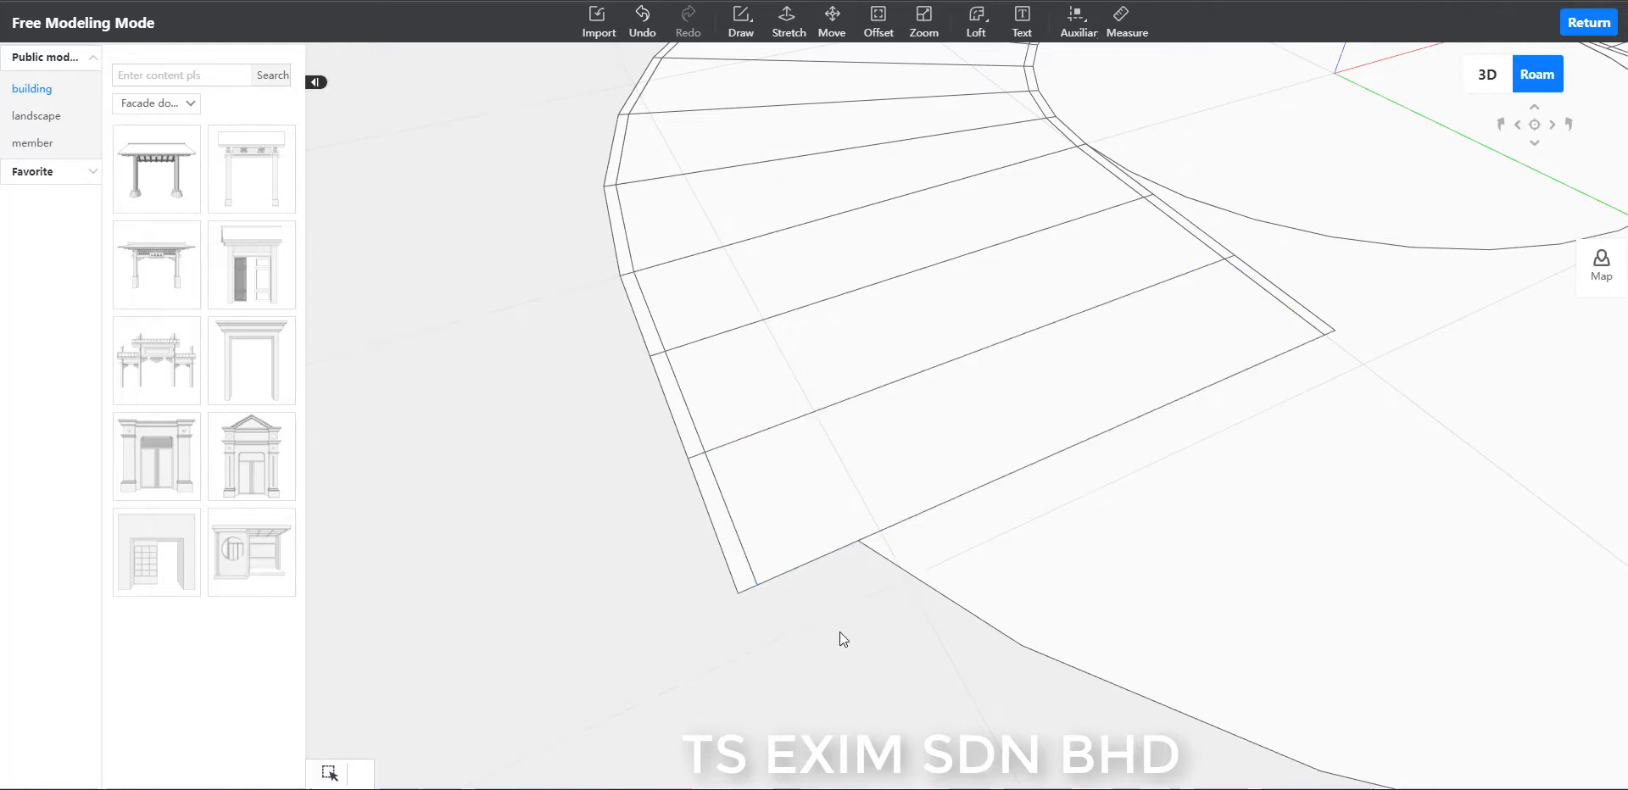
Extend both sides of the three-step landing's inner strip with two parallel lines running past the outer circle.
scroll(839, 633, down, 10)
drag(840, 632, 1370, 619)
scroll(1371, 619, up, 1)
scroll(1370, 620, up, 1)
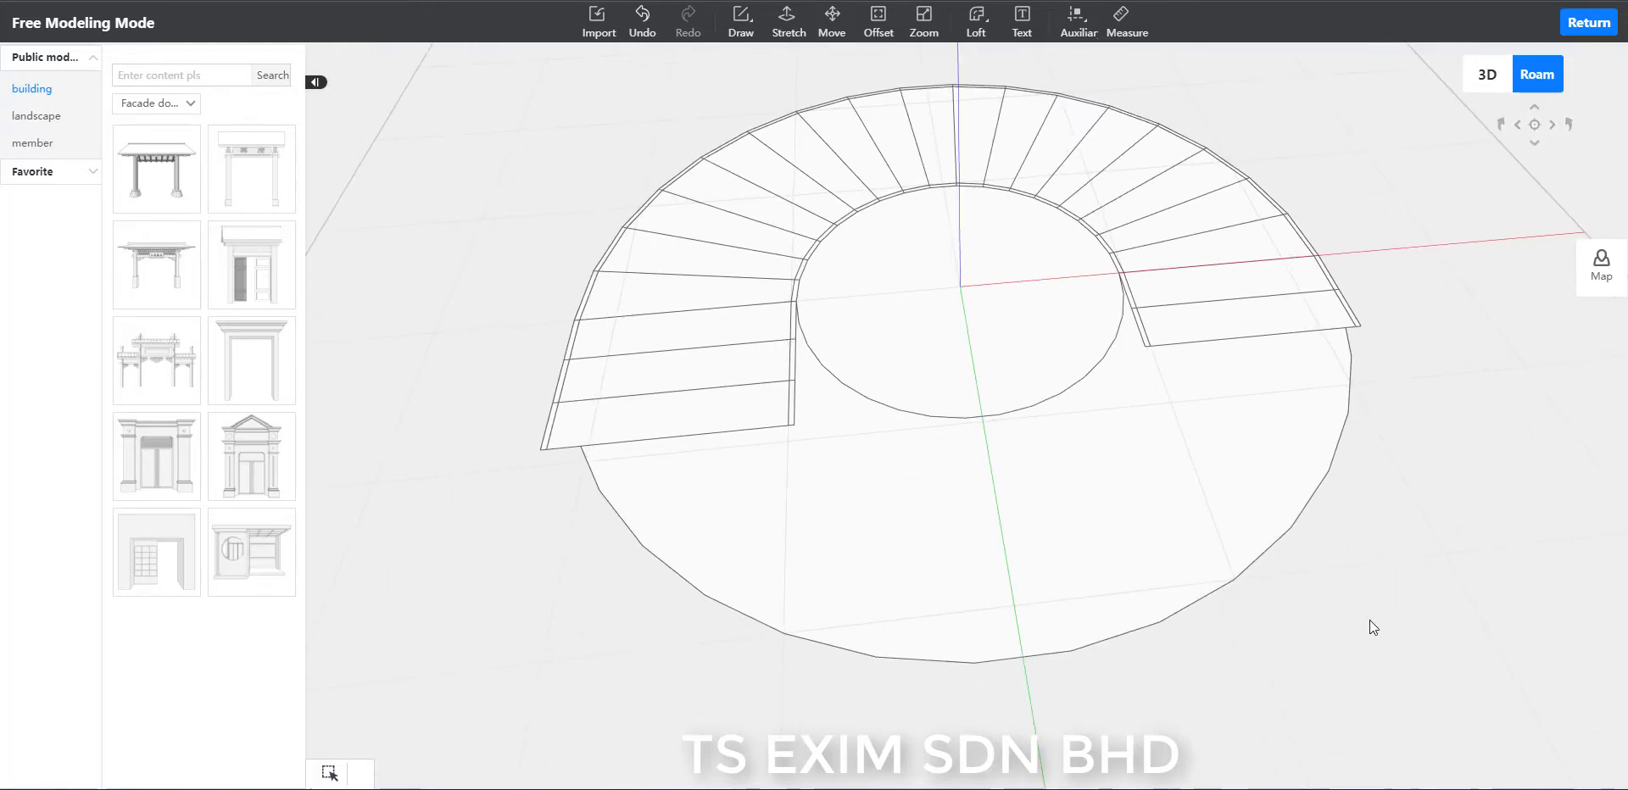
key(l)
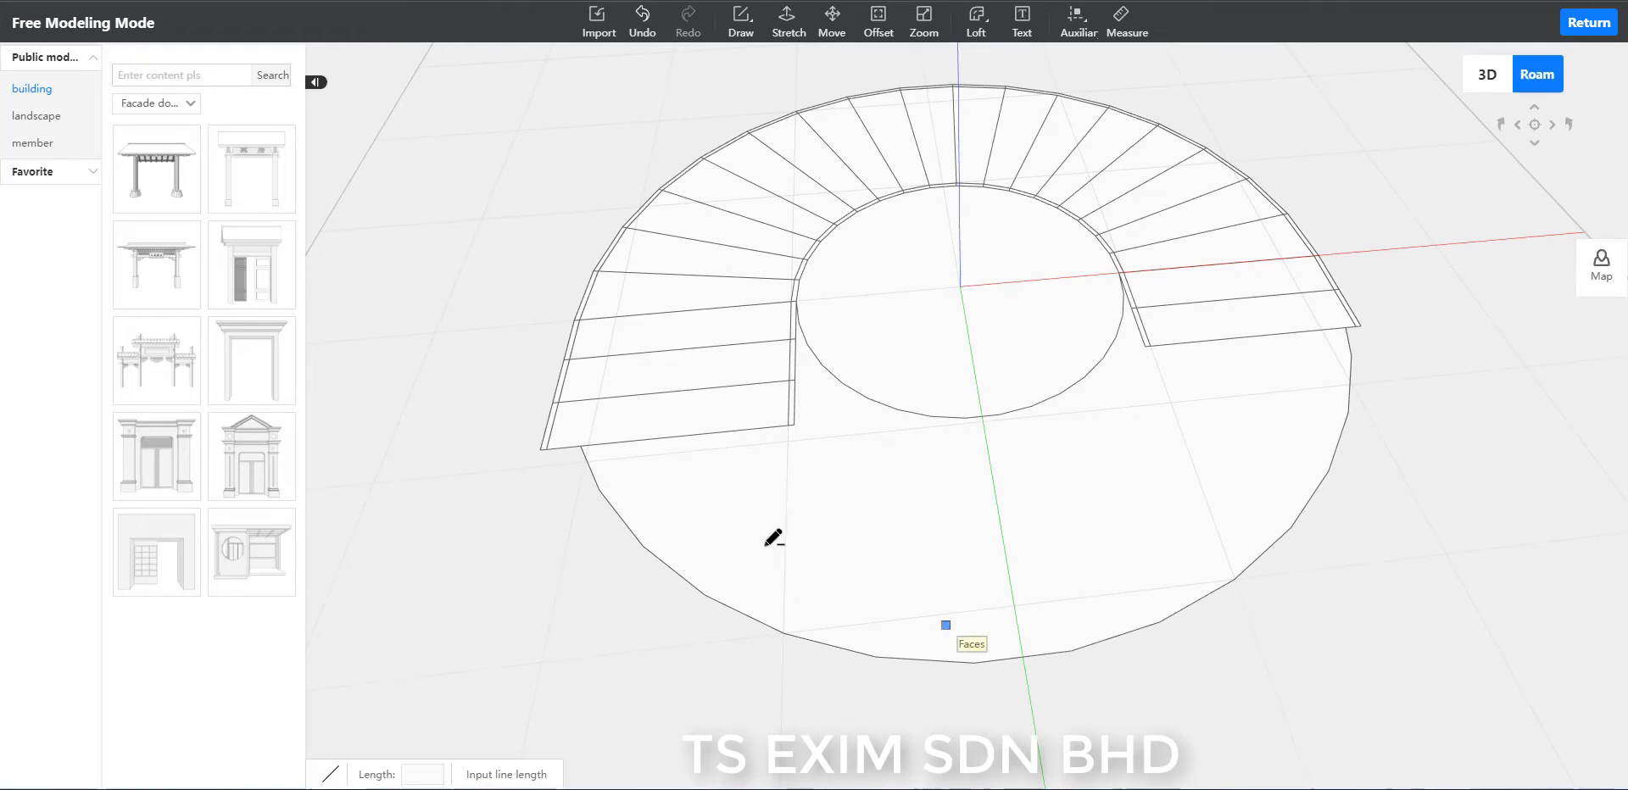
click(795, 426)
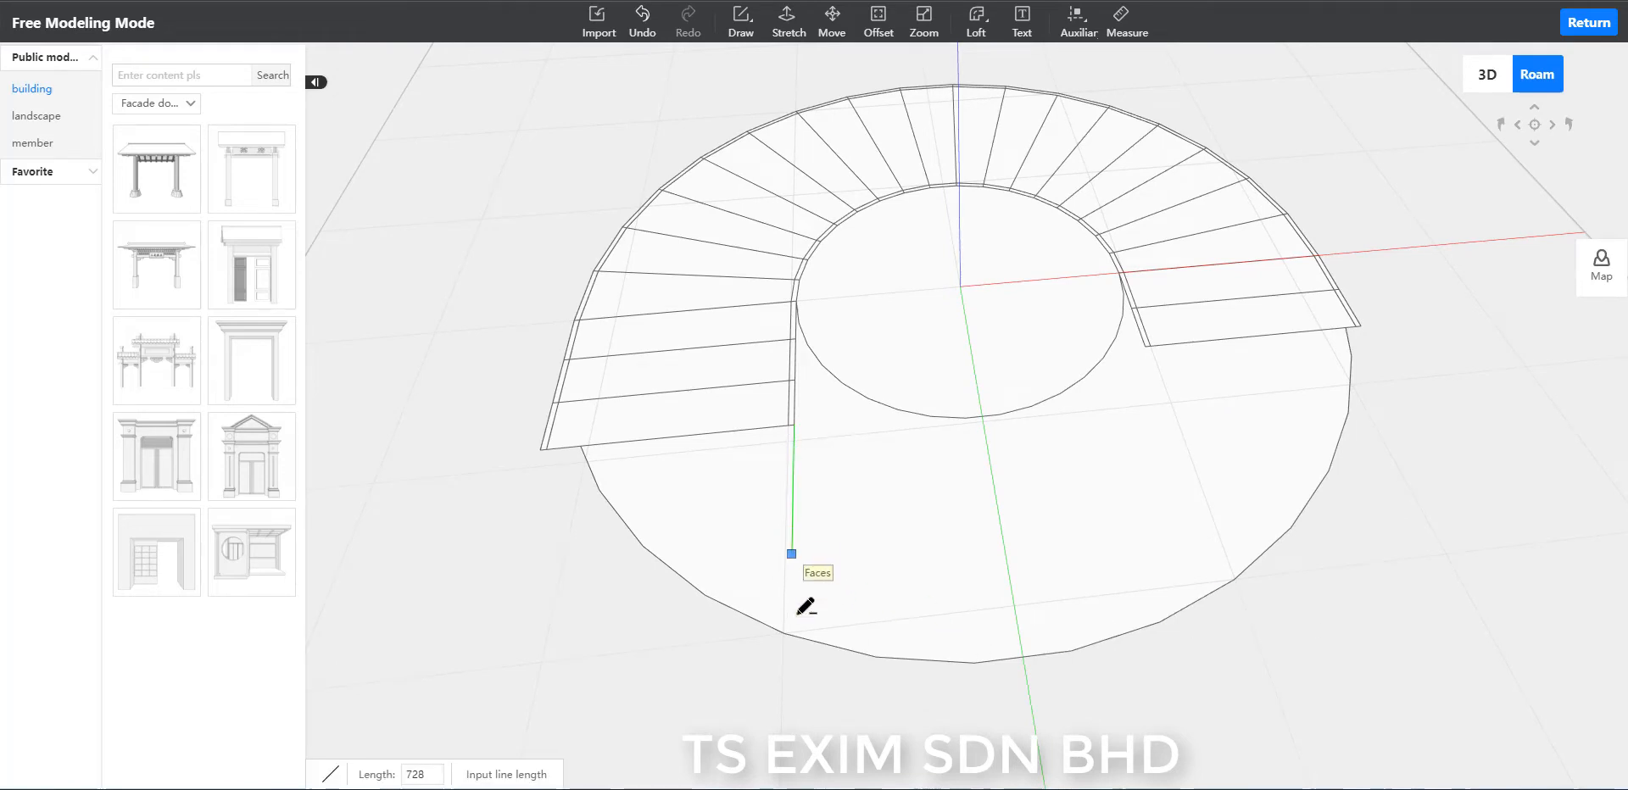
click(789, 675)
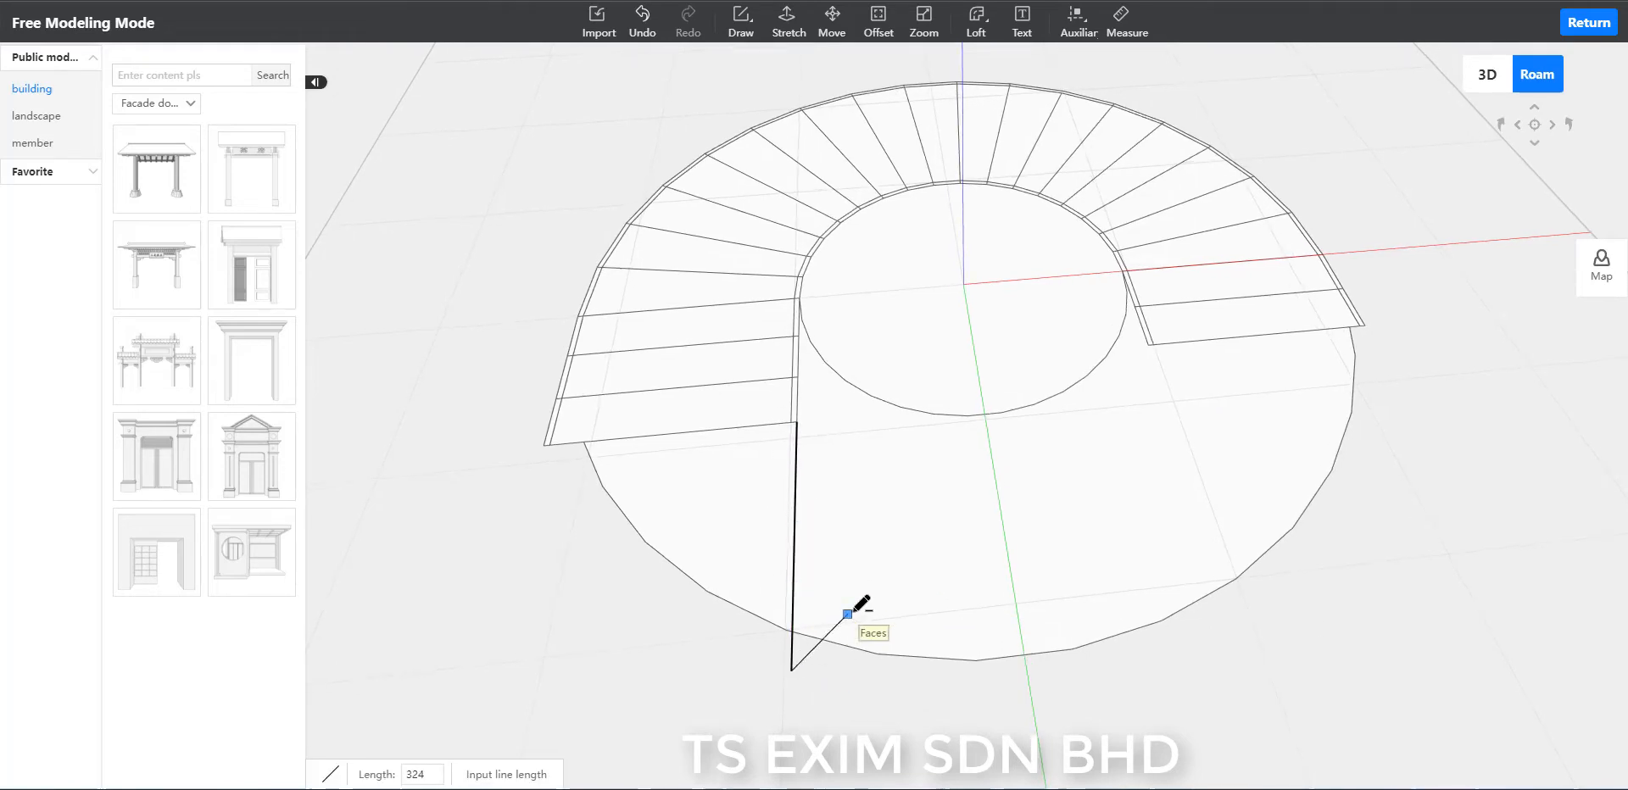
click(791, 422)
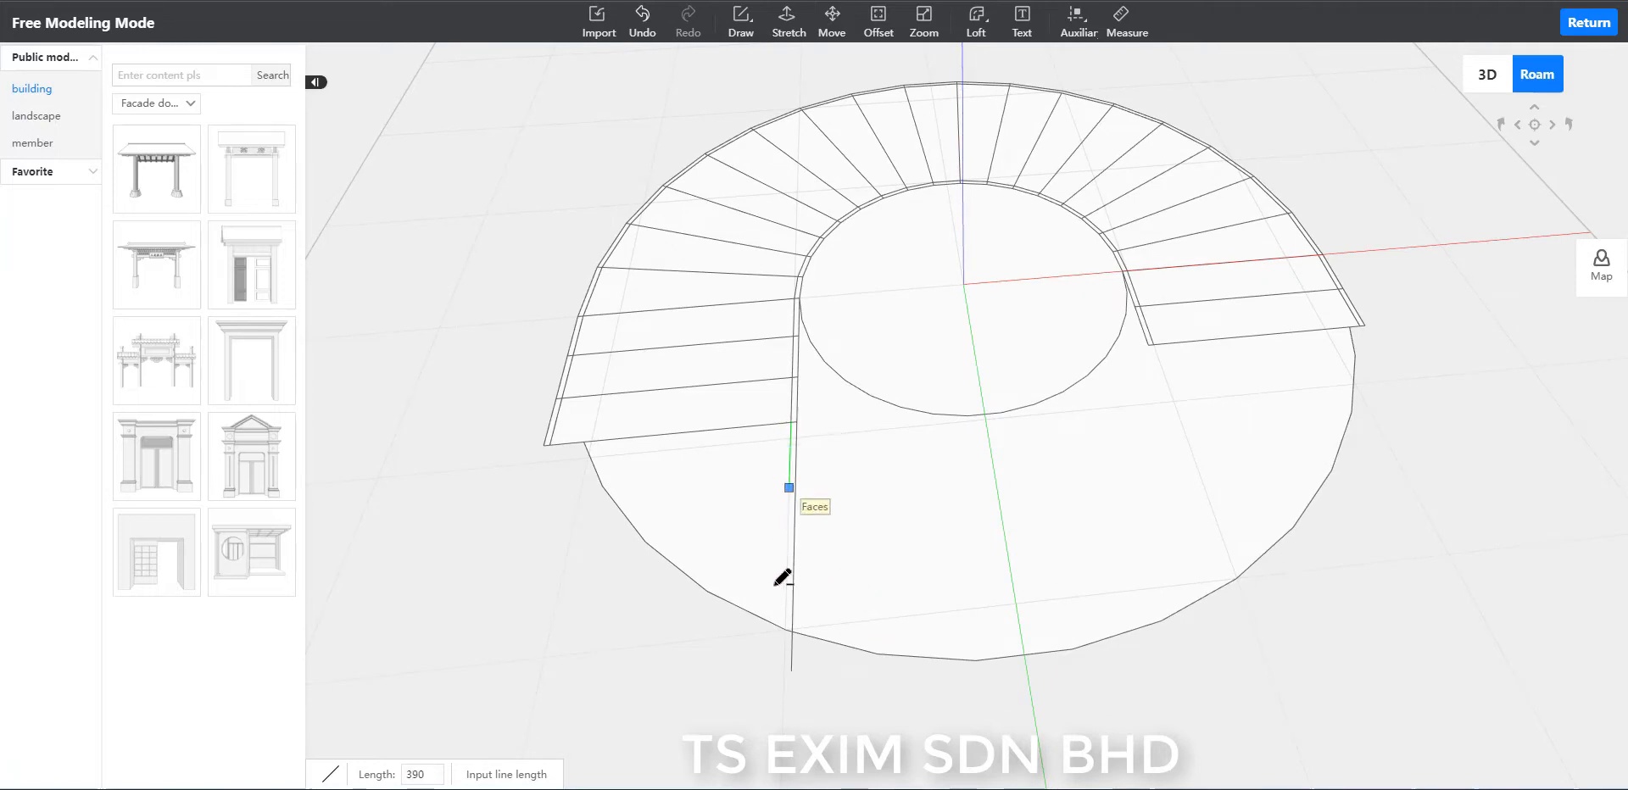
click(854, 713)
key(Escape)
Delete the two line ends protruding past the outer circle and the unused front part of the large disc.
mouse_move(812, 716)
middle_down()
mouse_move(807, 703)
mouse_move(859, 717)
middle_up()
drag(883, 673, 826, 619)
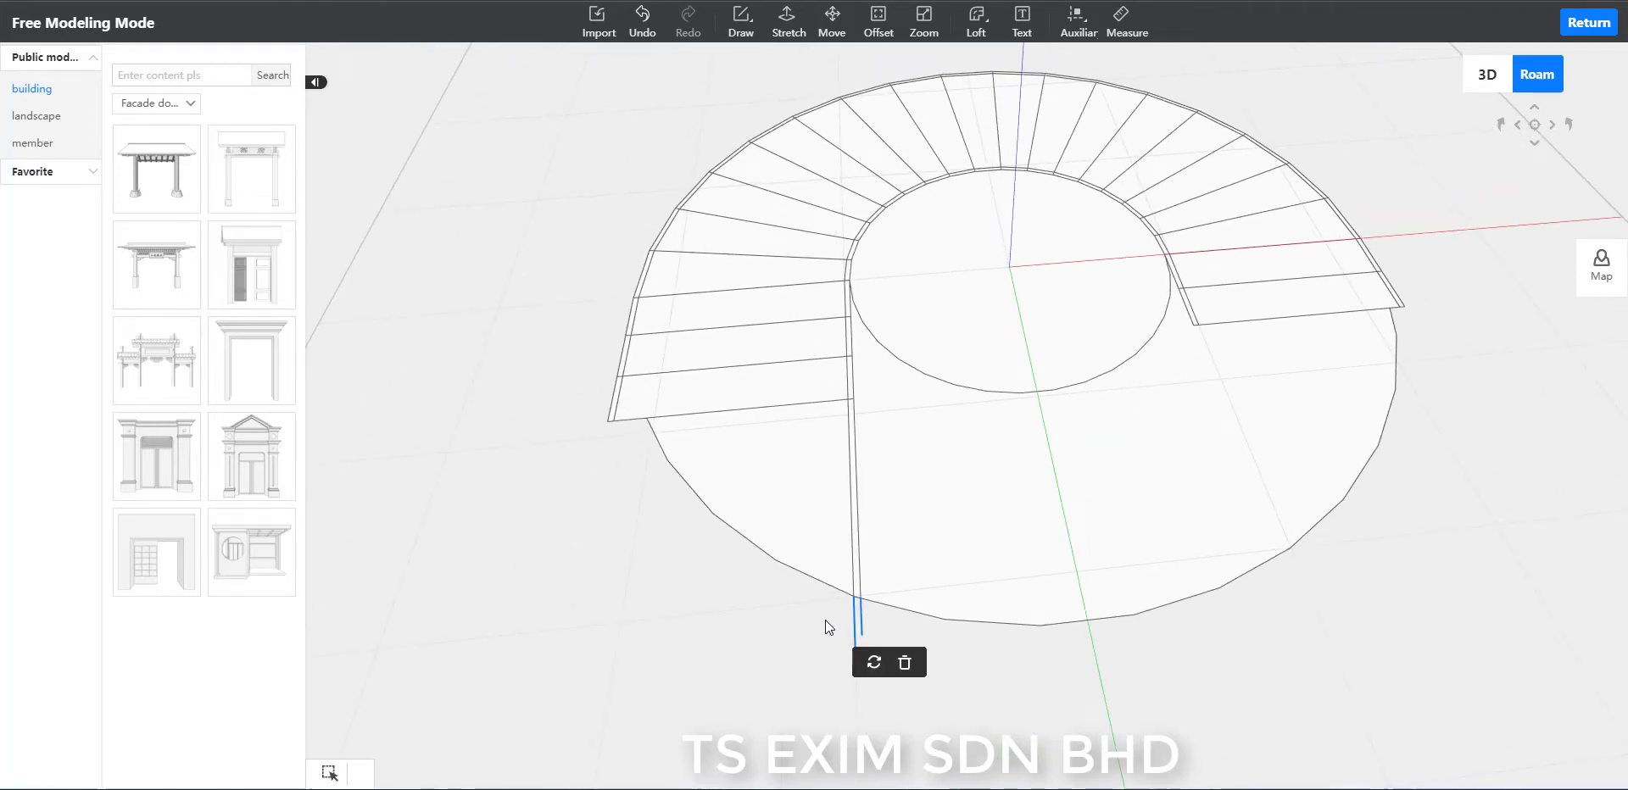
key(Delete)
scroll(787, 628, up, 1)
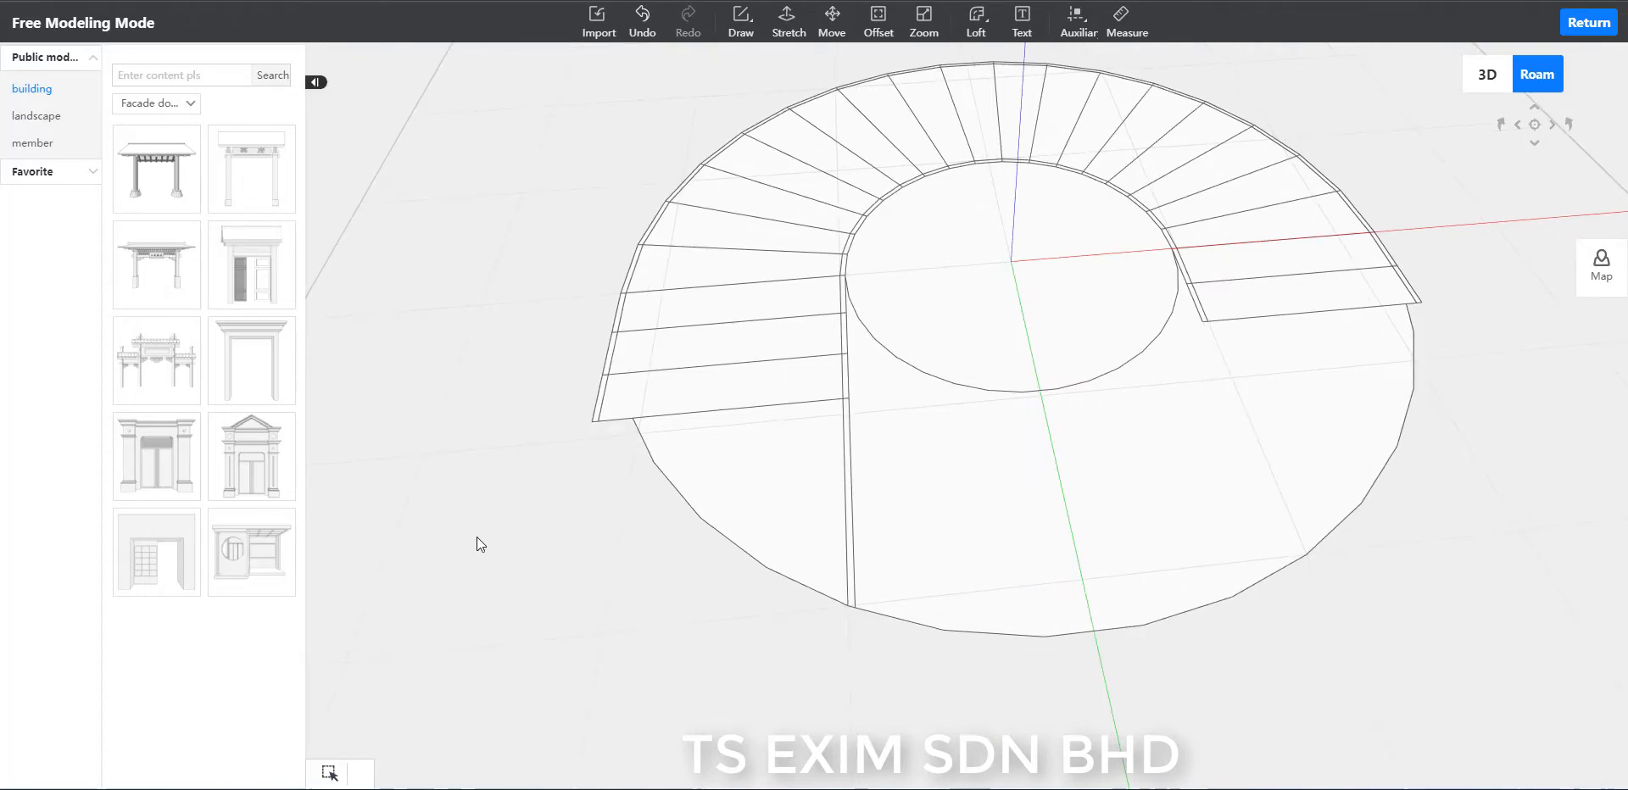
click(871, 517)
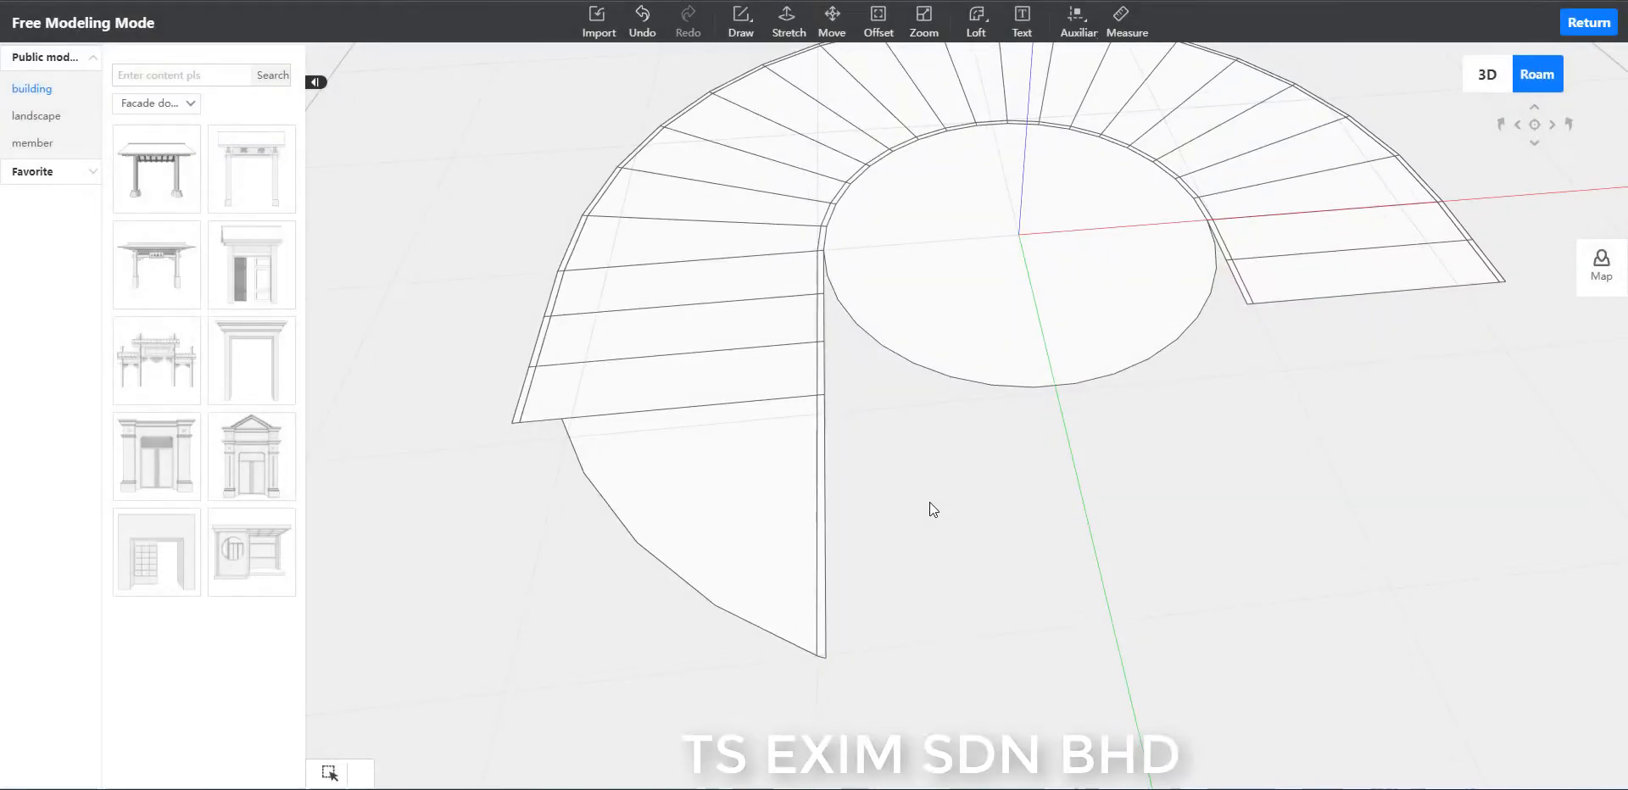
Delete the edge separating the three-step landing's end step from the curved platform area in front of it.
click(588, 423)
click(1020, 472)
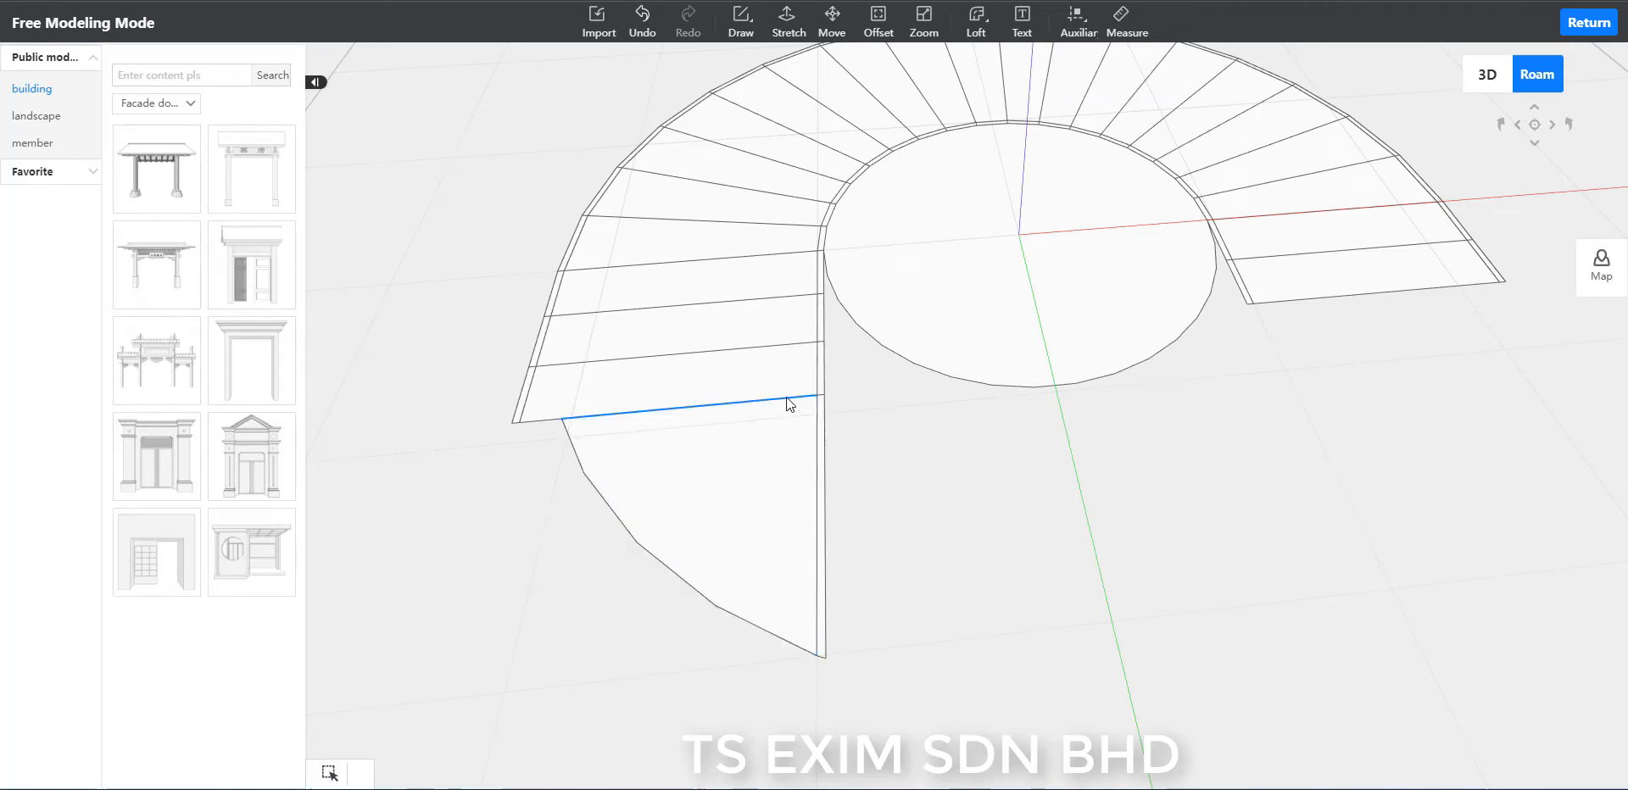
click(825, 405)
click(954, 435)
scroll(848, 417, up, 5)
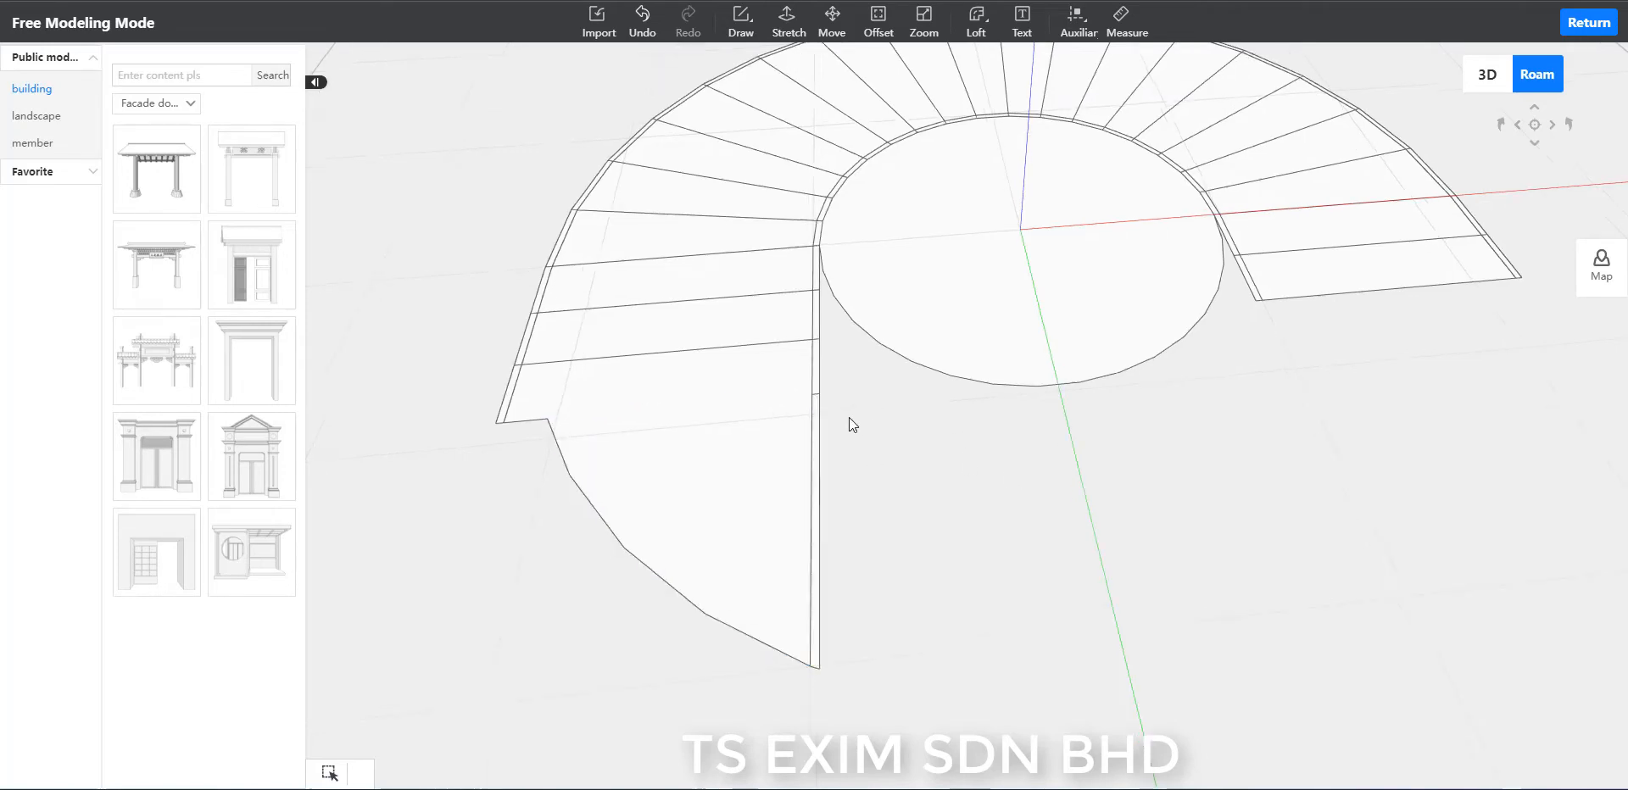
Delete the short leftover edge across the three-step landing's extended inner strip and save the model.
scroll(806, 429, up, 2)
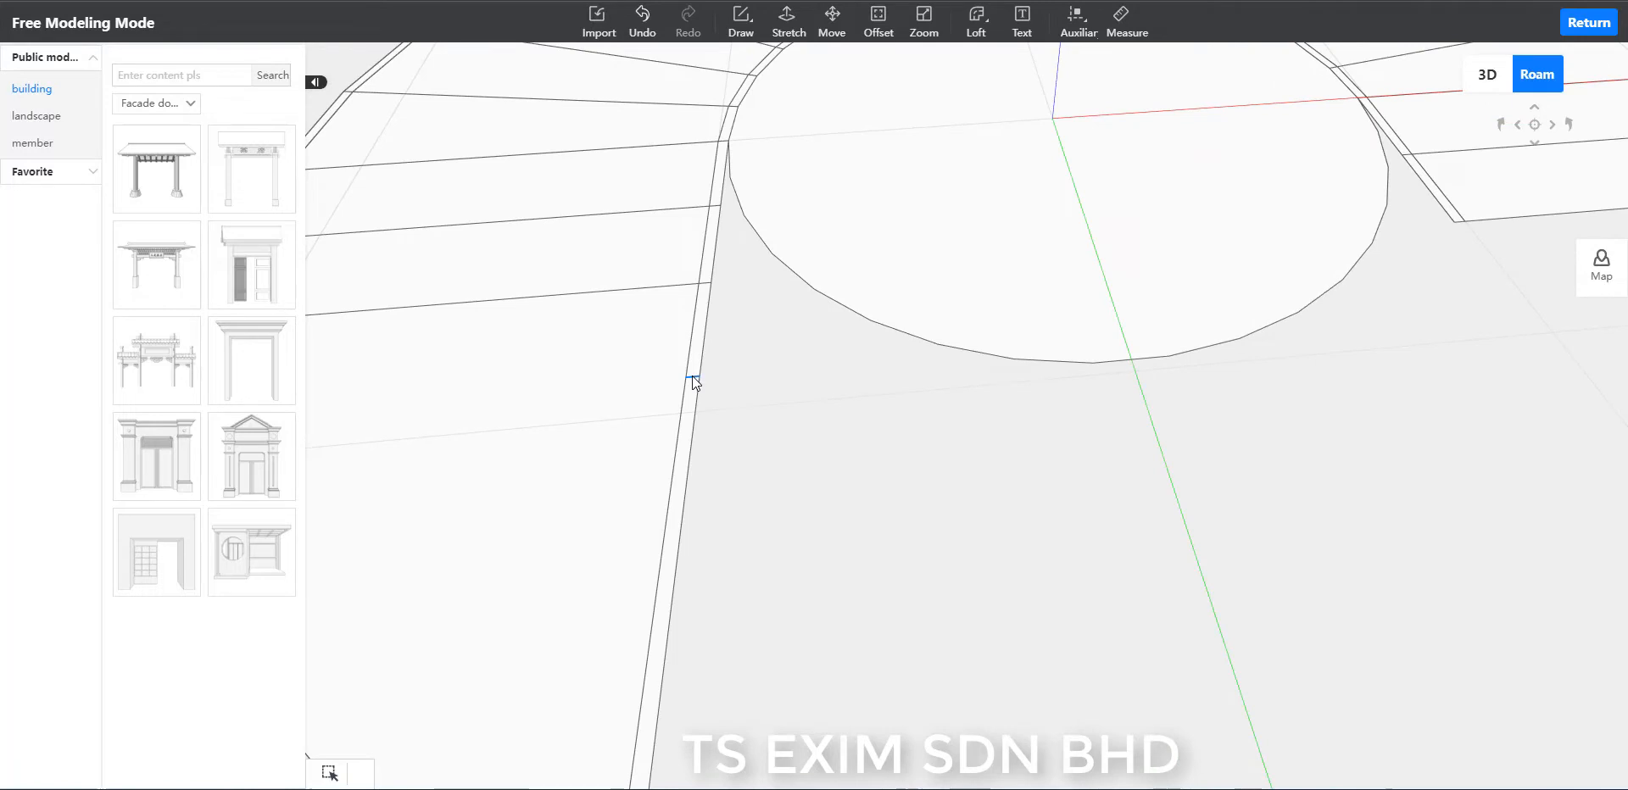
click(691, 374)
click(965, 460)
scroll(1094, 496, down, 5)
scroll(1116, 506, down, 5)
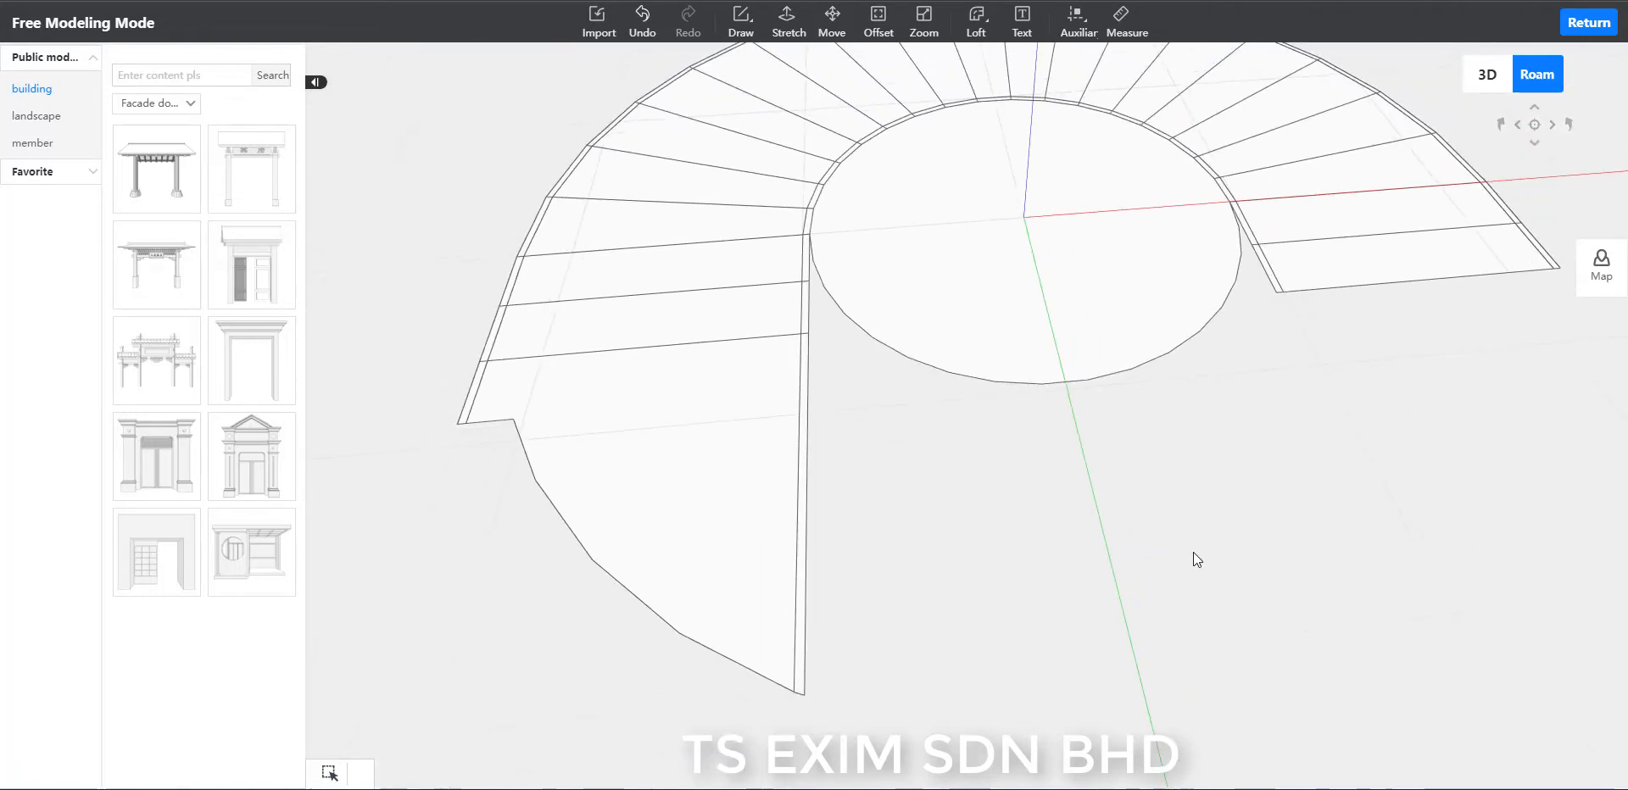
middle_drag(1336, 553, 1338, 551)
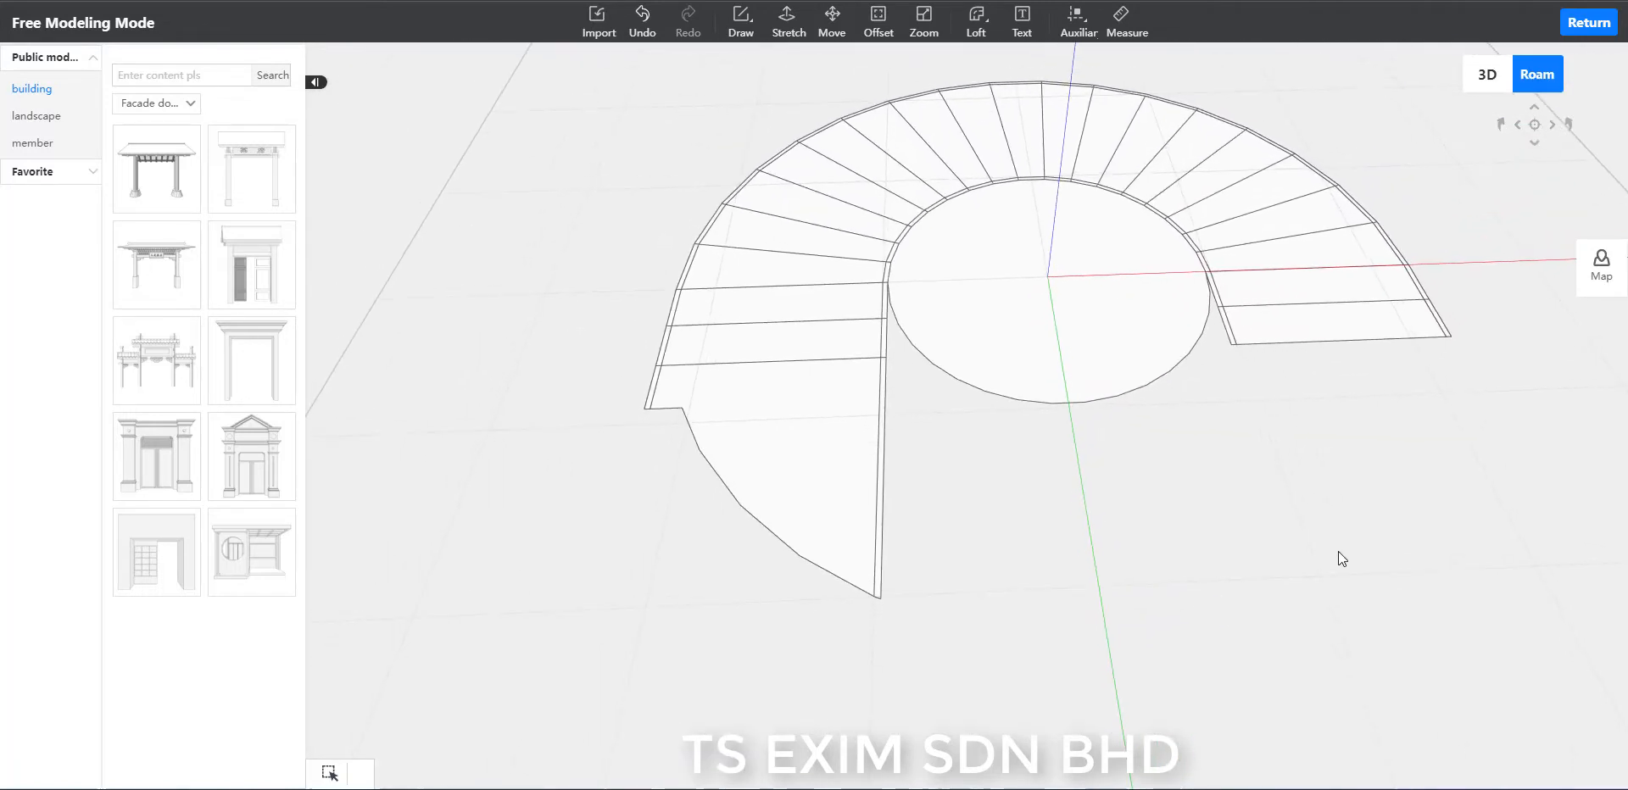
key(ctrl+s)
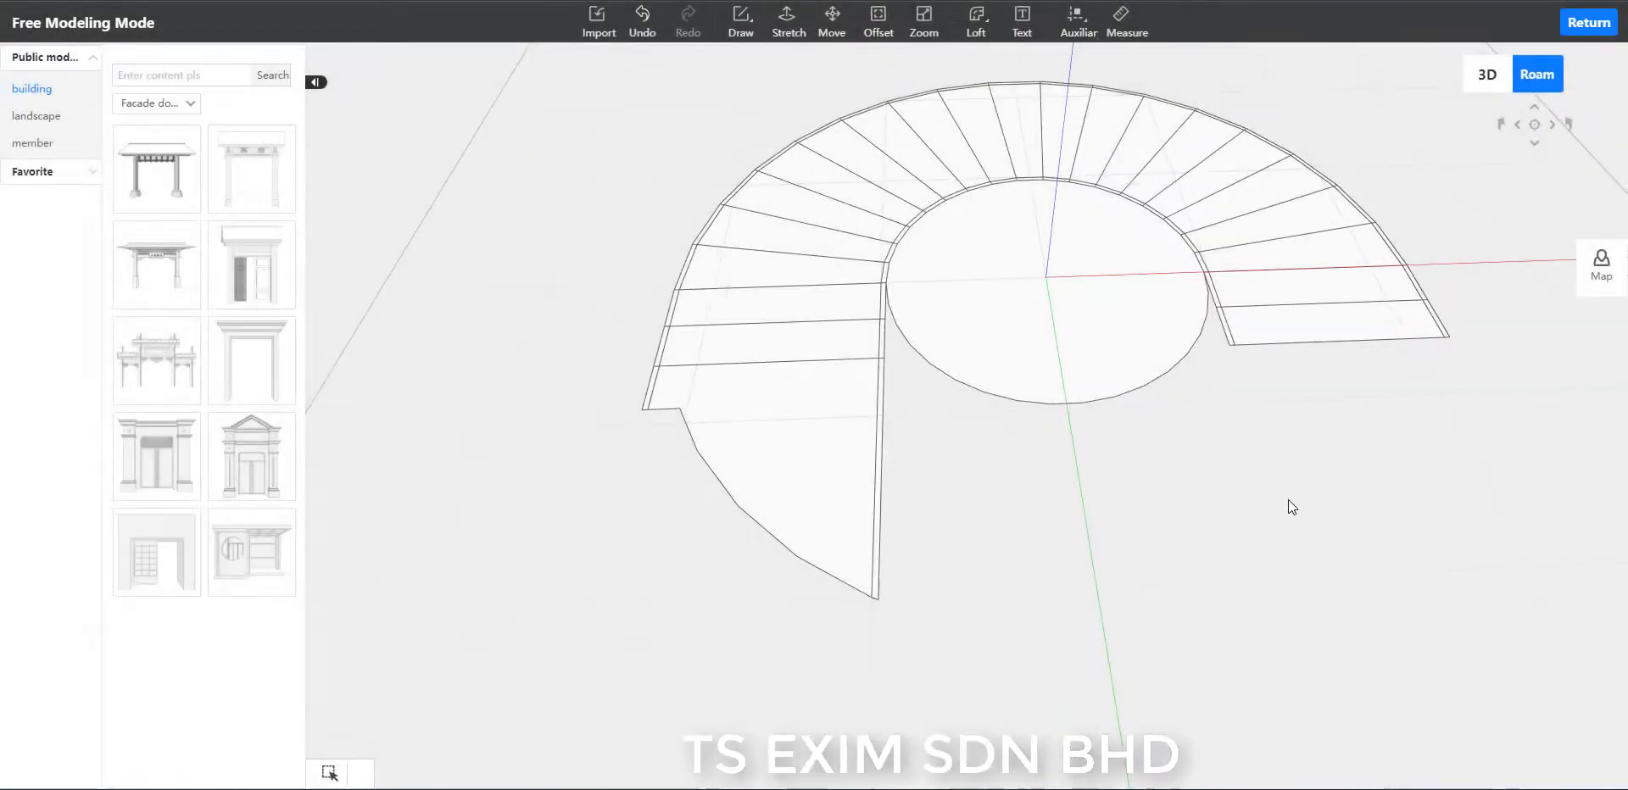
Stretch the outermost step of the two-step landing upward by 150.
middle_drag(1220, 514, 1280, 612)
scroll(1293, 604, up, 5)
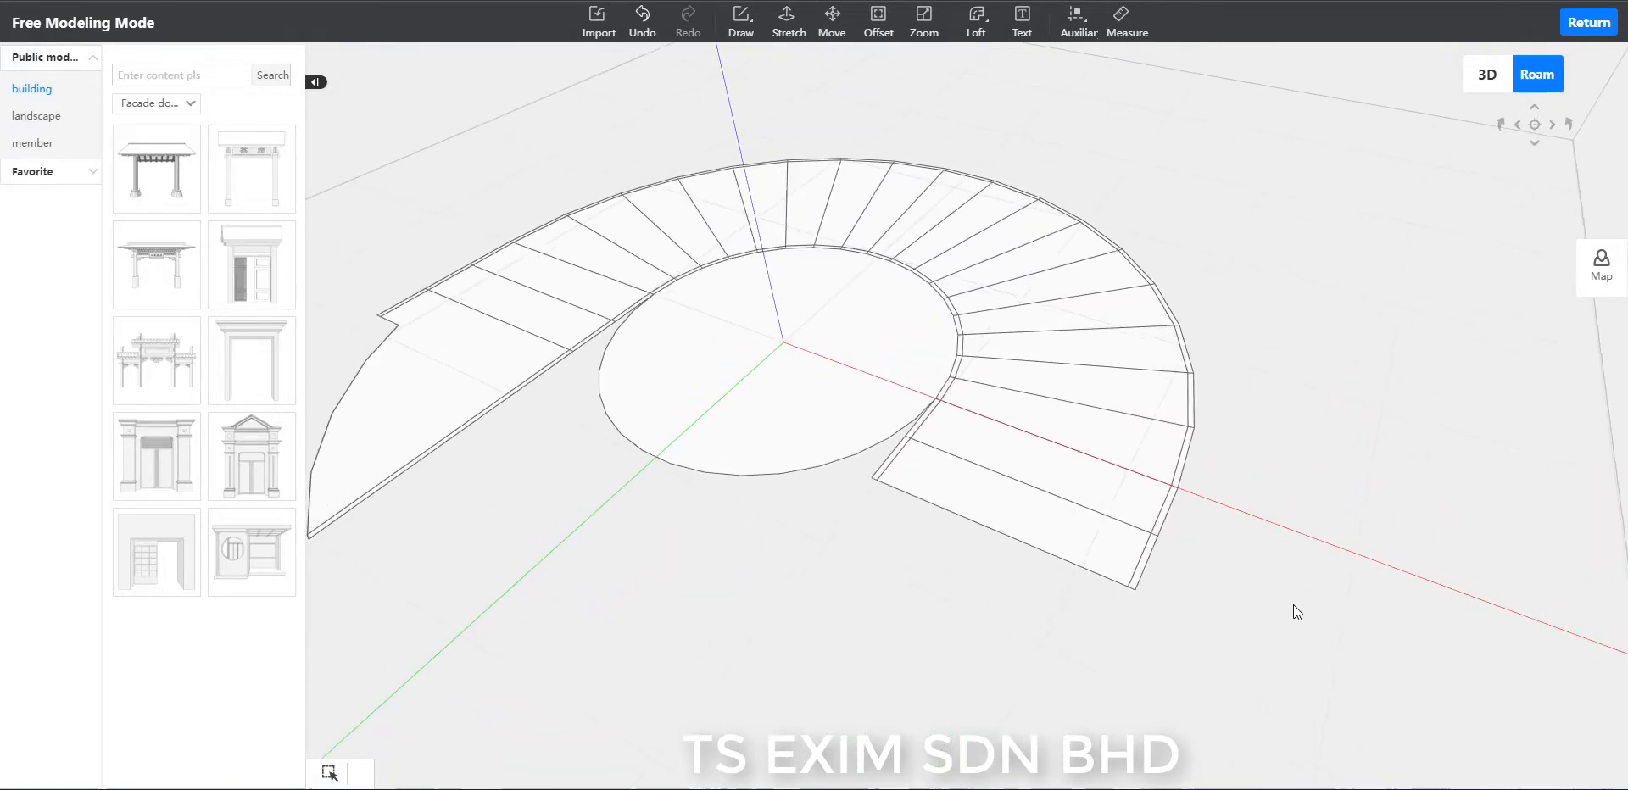
middle_drag(1382, 639, 1319, 736)
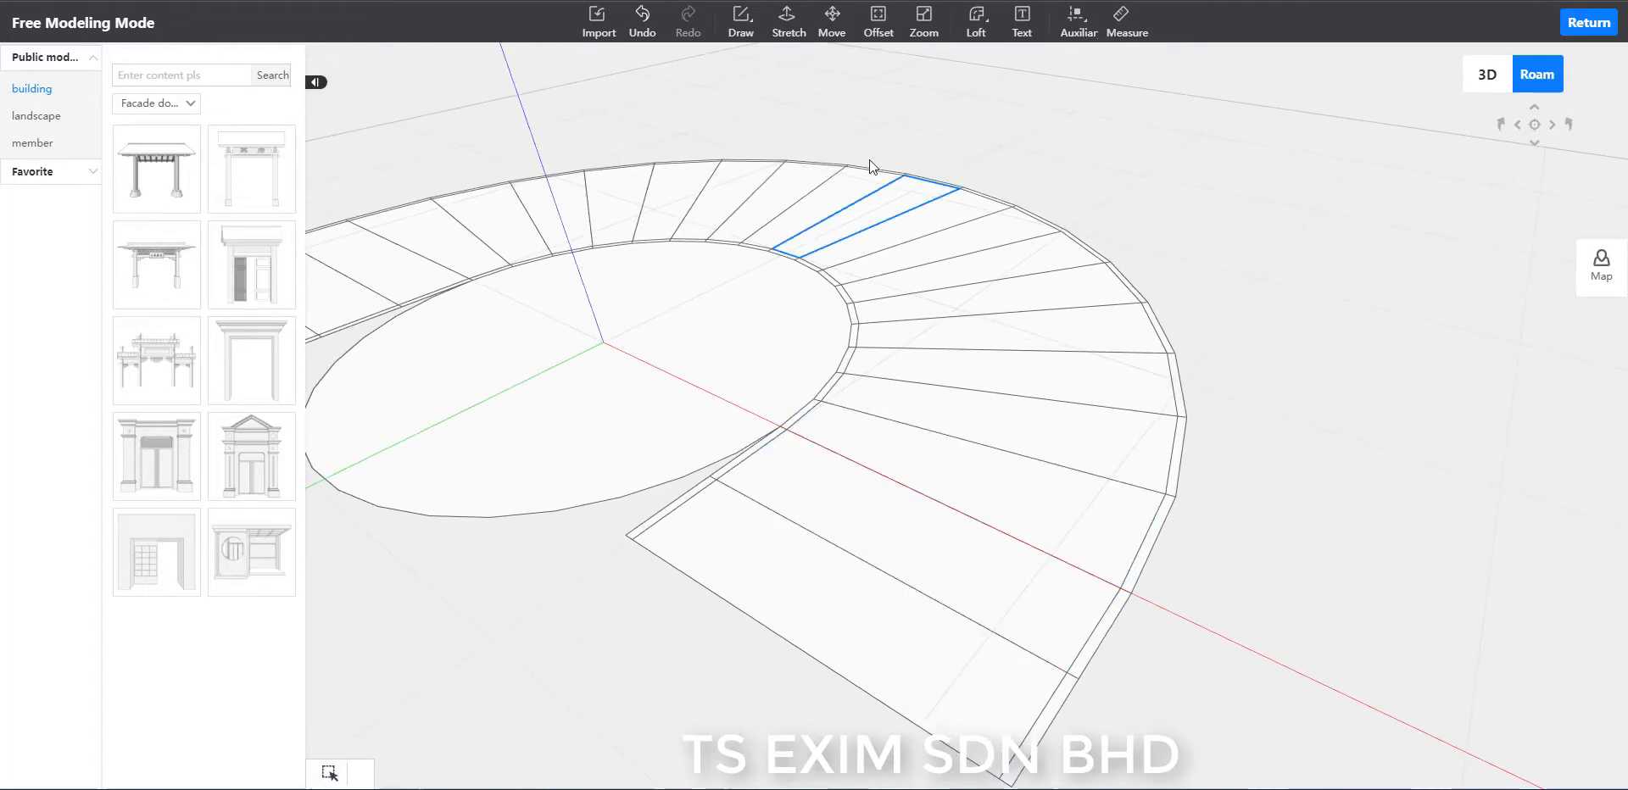
click(786, 25)
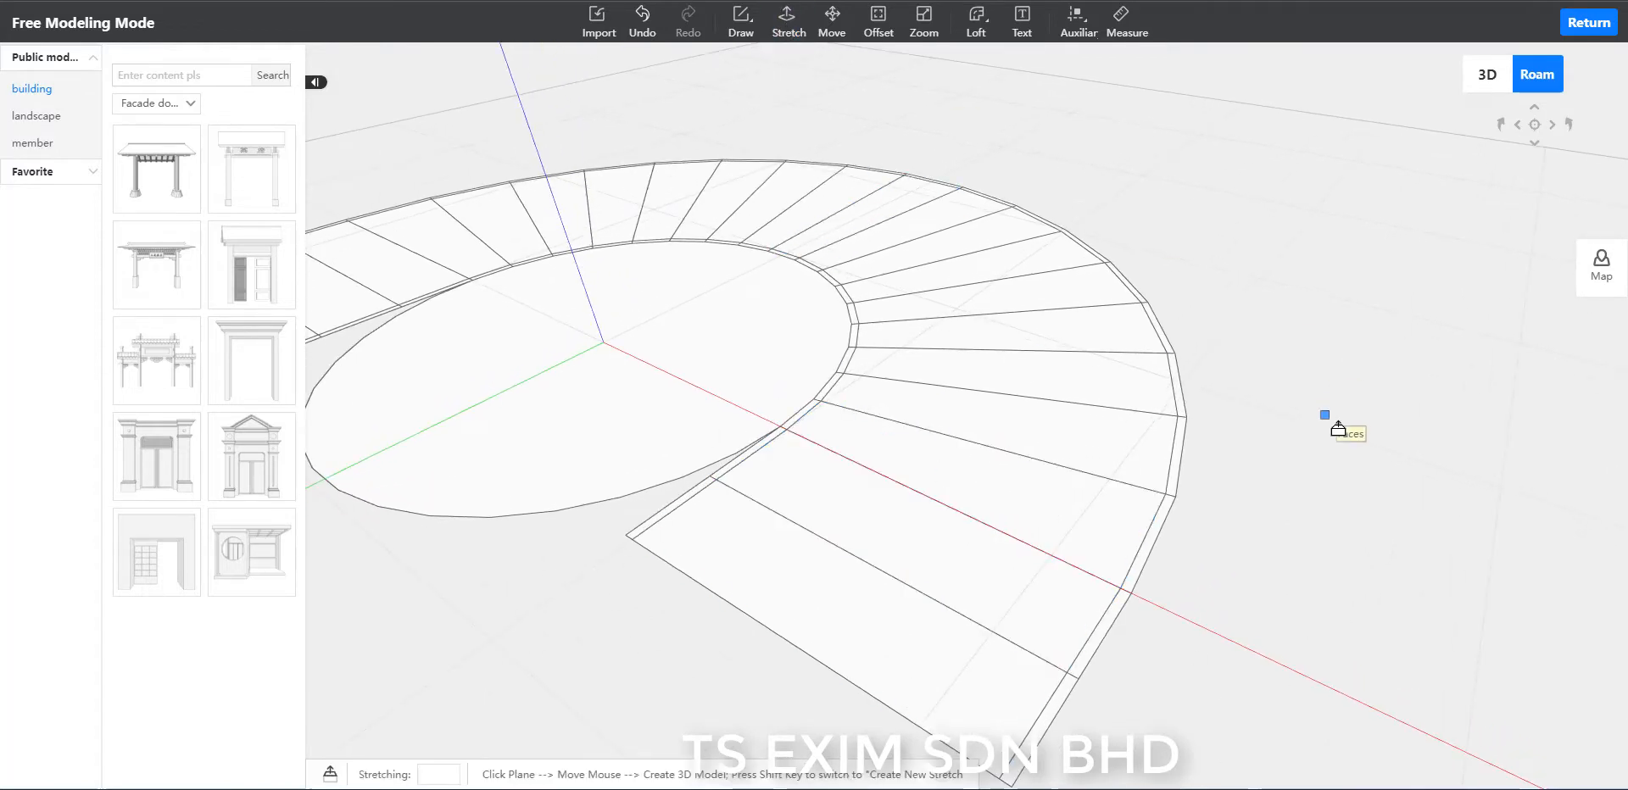
click(912, 651)
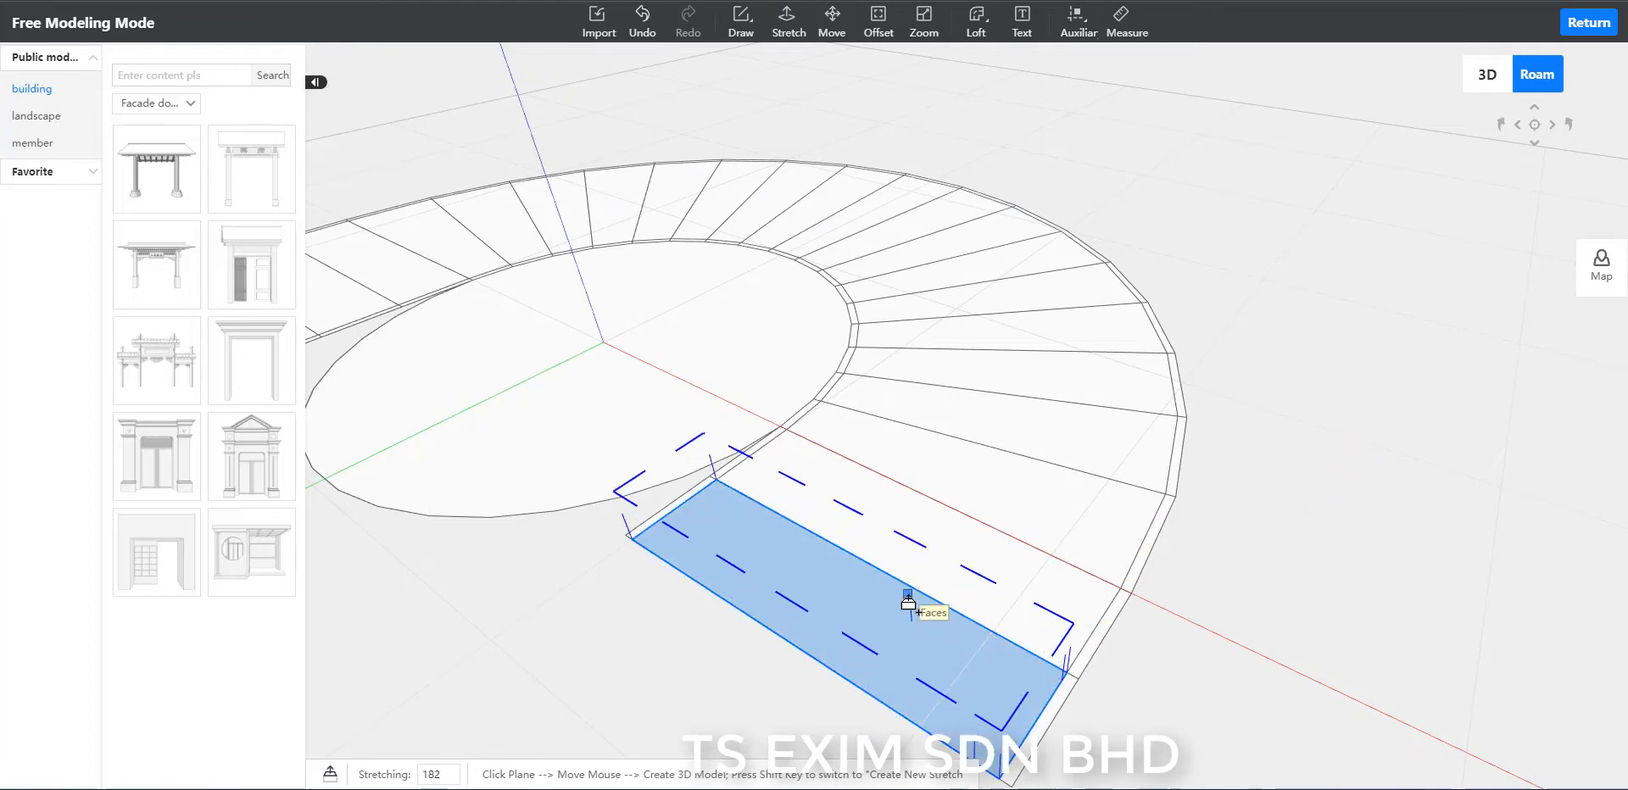
text(150)
key(Return)
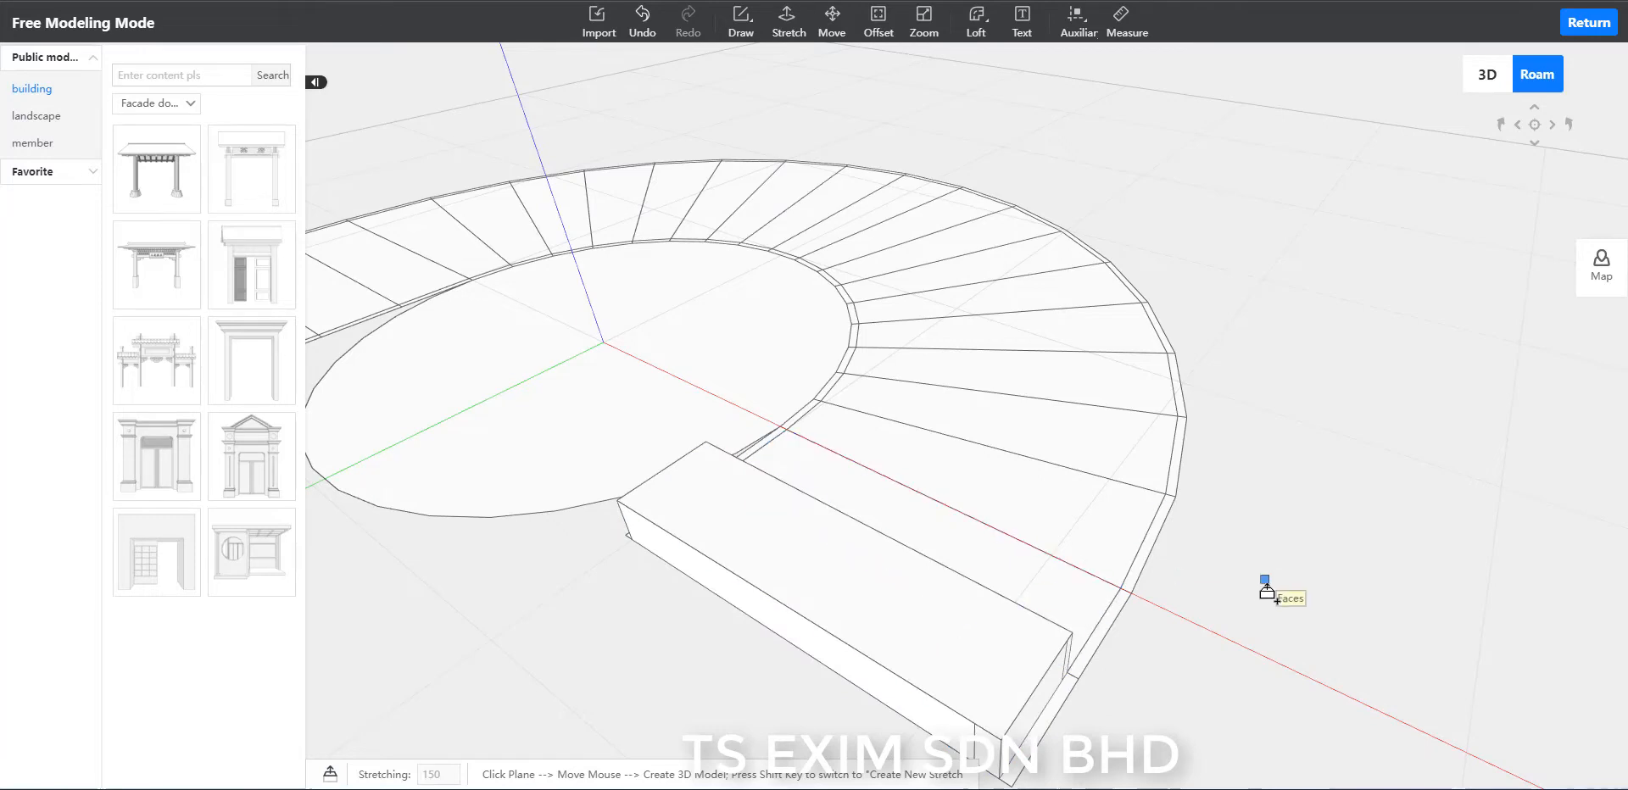
key(Escape)
Stretch the second step level with the first step's top, and raise its top face by another 150.
right_drag(1323, 579, 1367, 635)
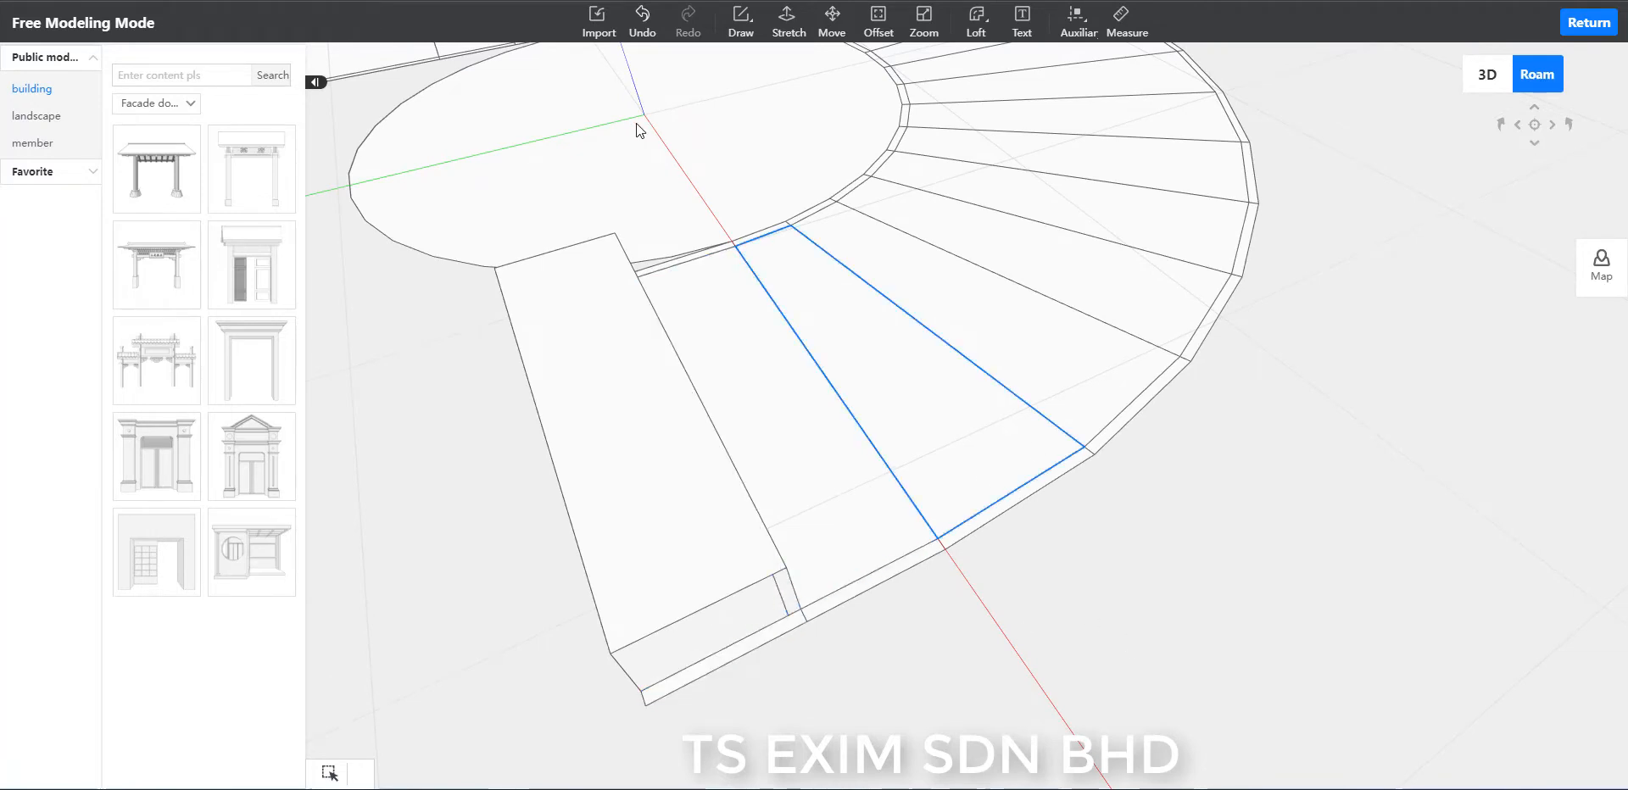
click(787, 33)
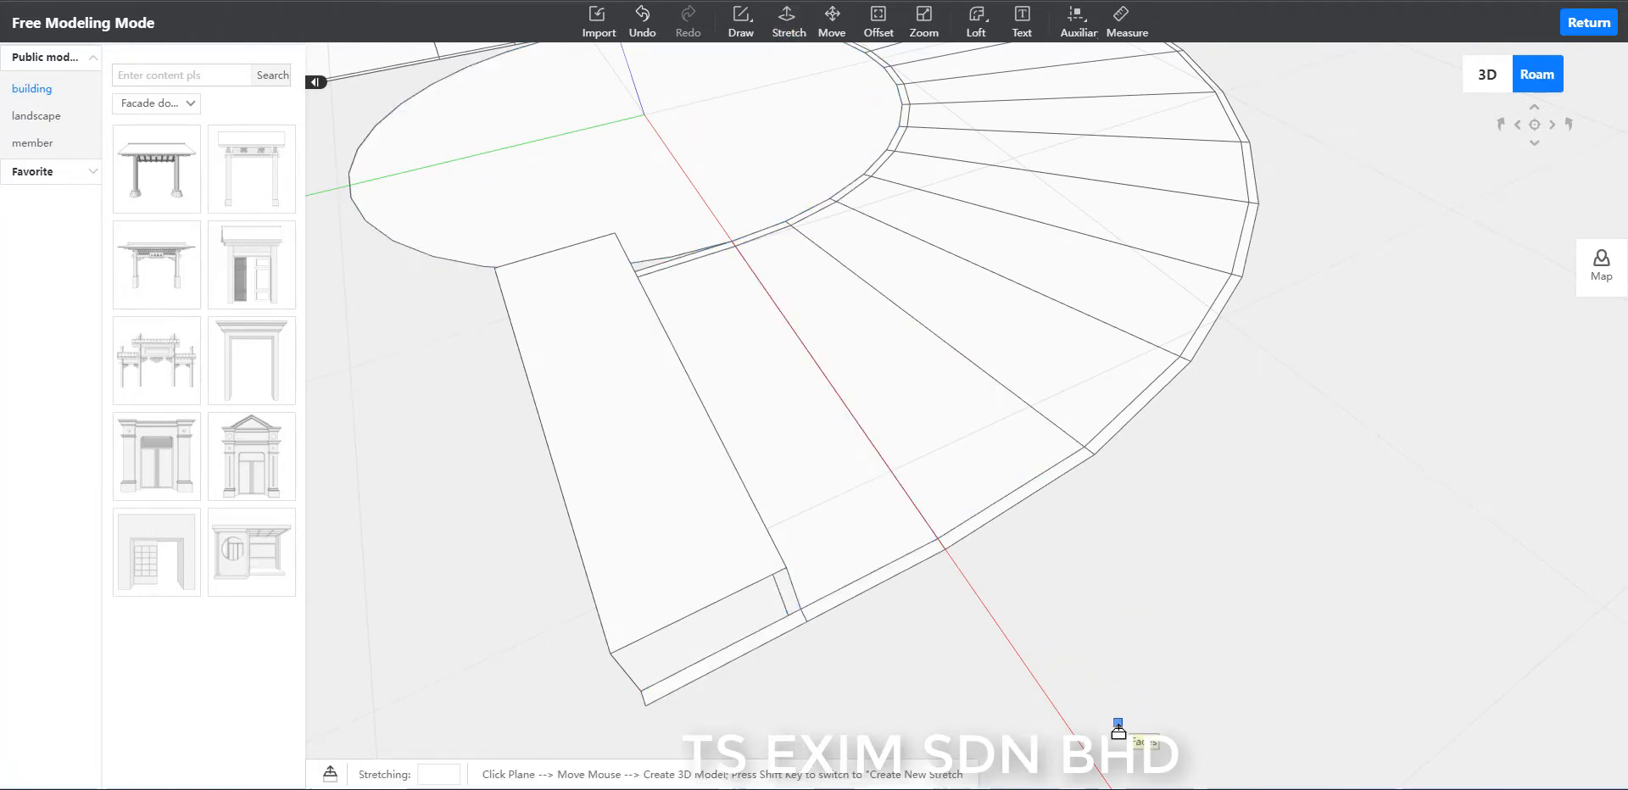
click(807, 502)
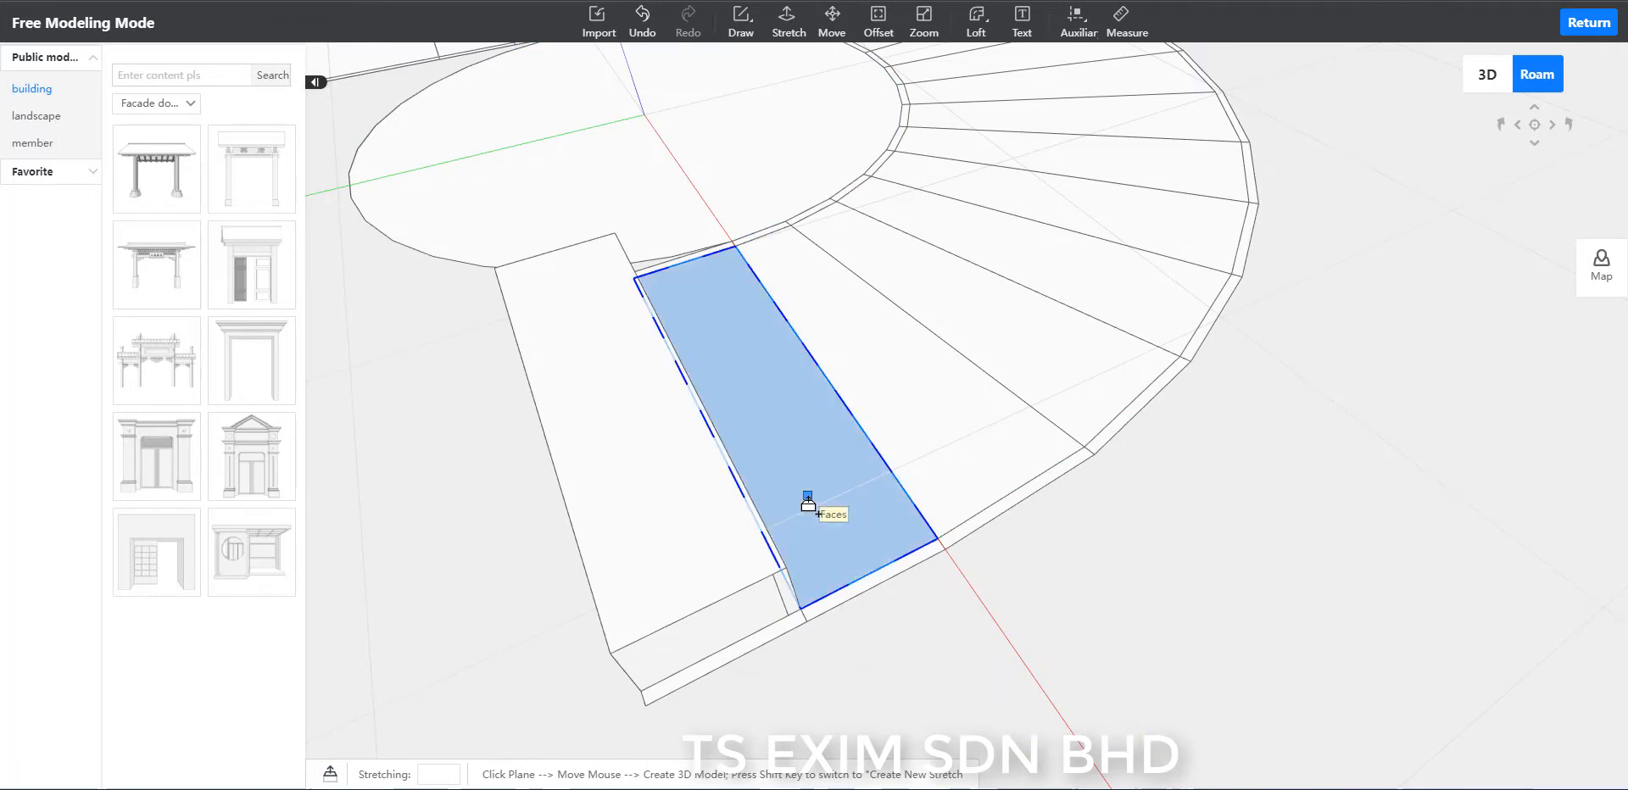
click(666, 526)
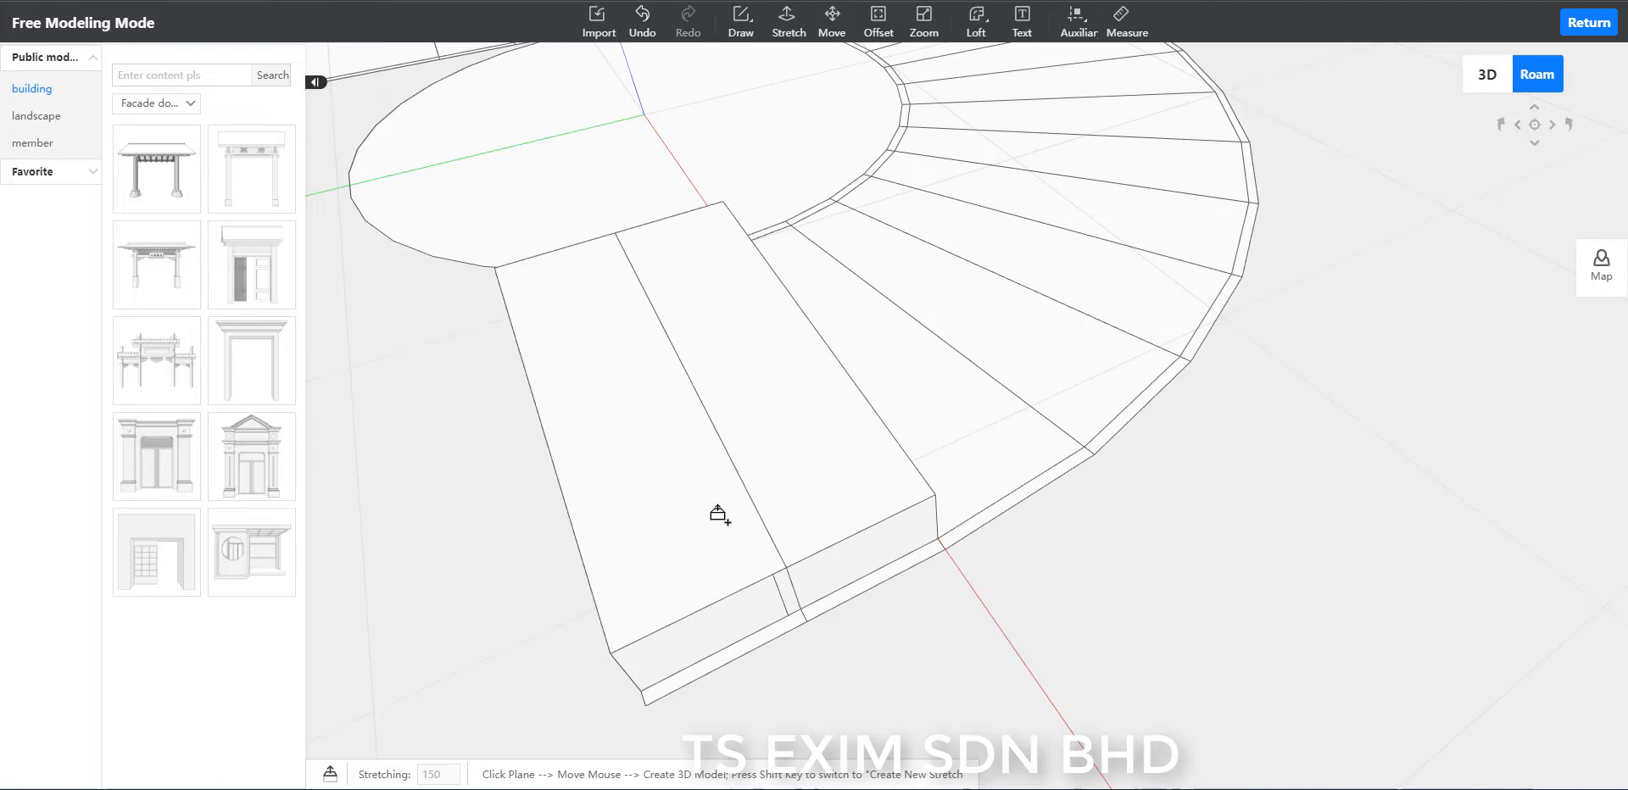
click(805, 450)
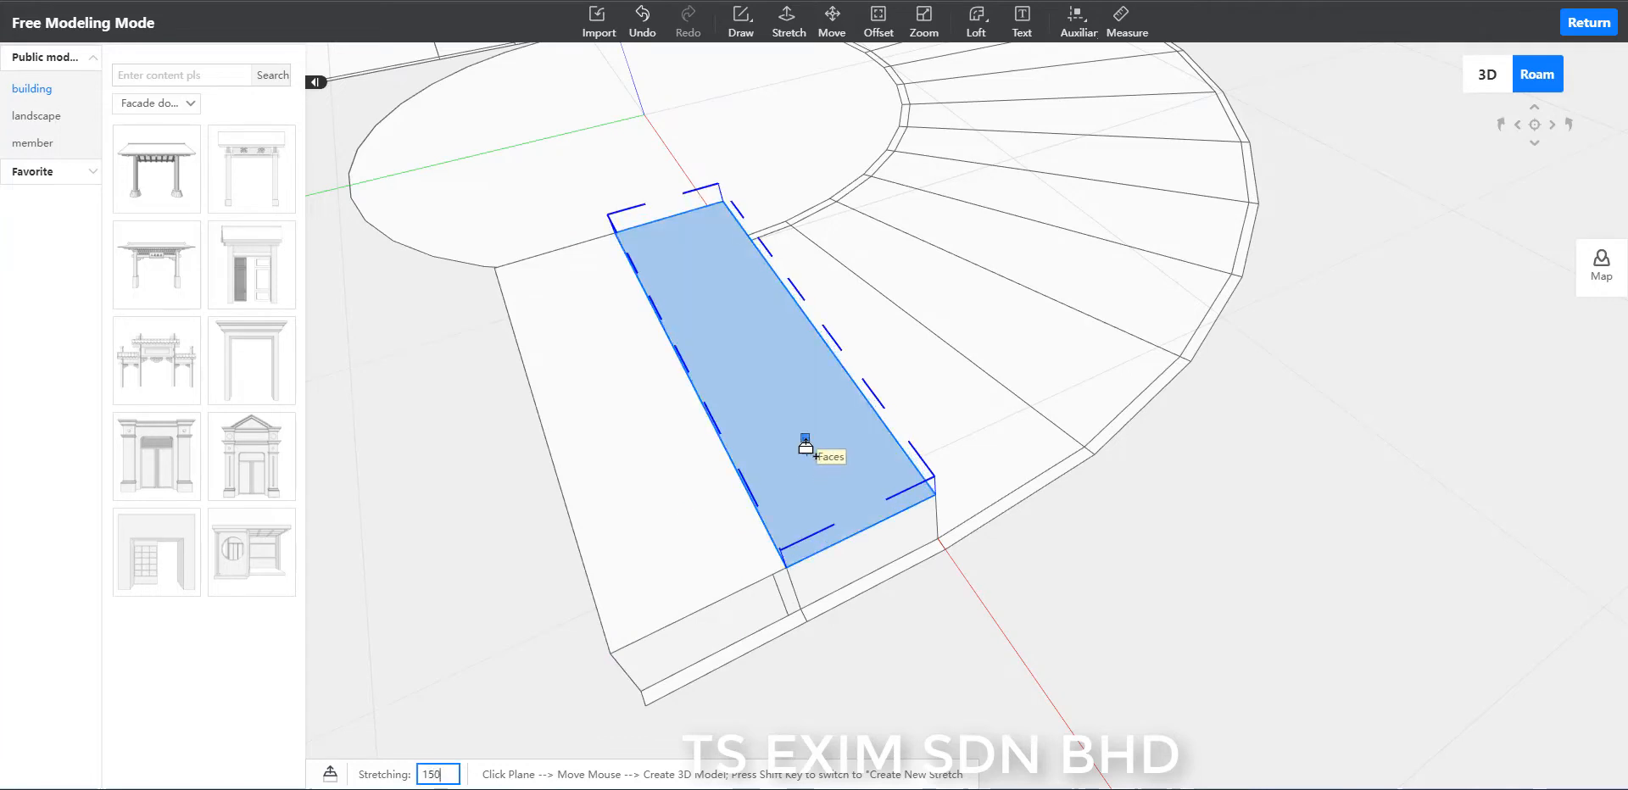
text(150)
key(Return)
Stretch the third step level with the second step's top, and raise its top face by another 150.
click(991, 449)
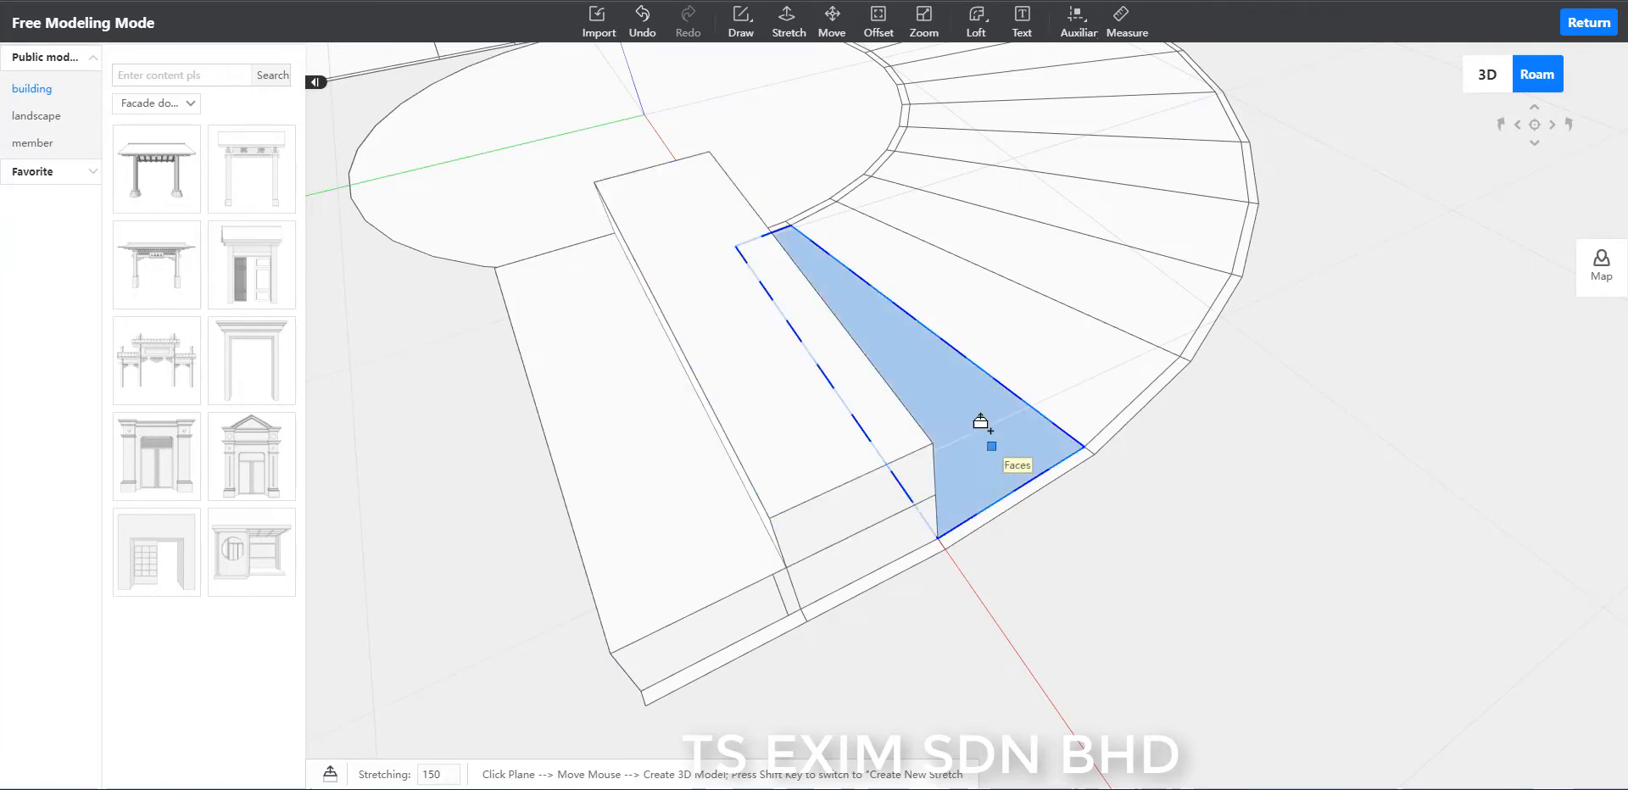
click(811, 407)
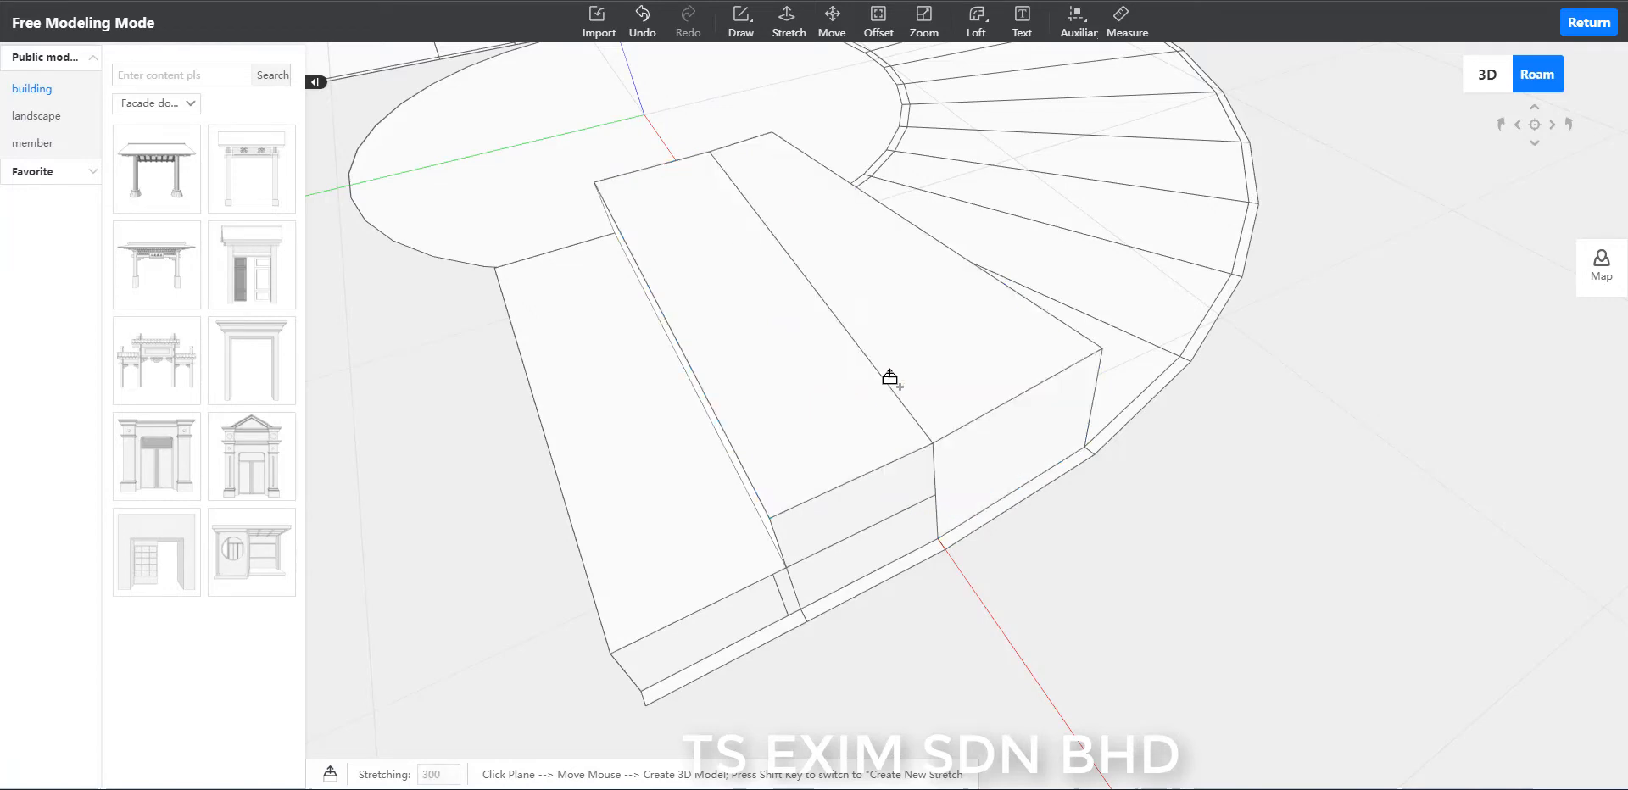
click(930, 351)
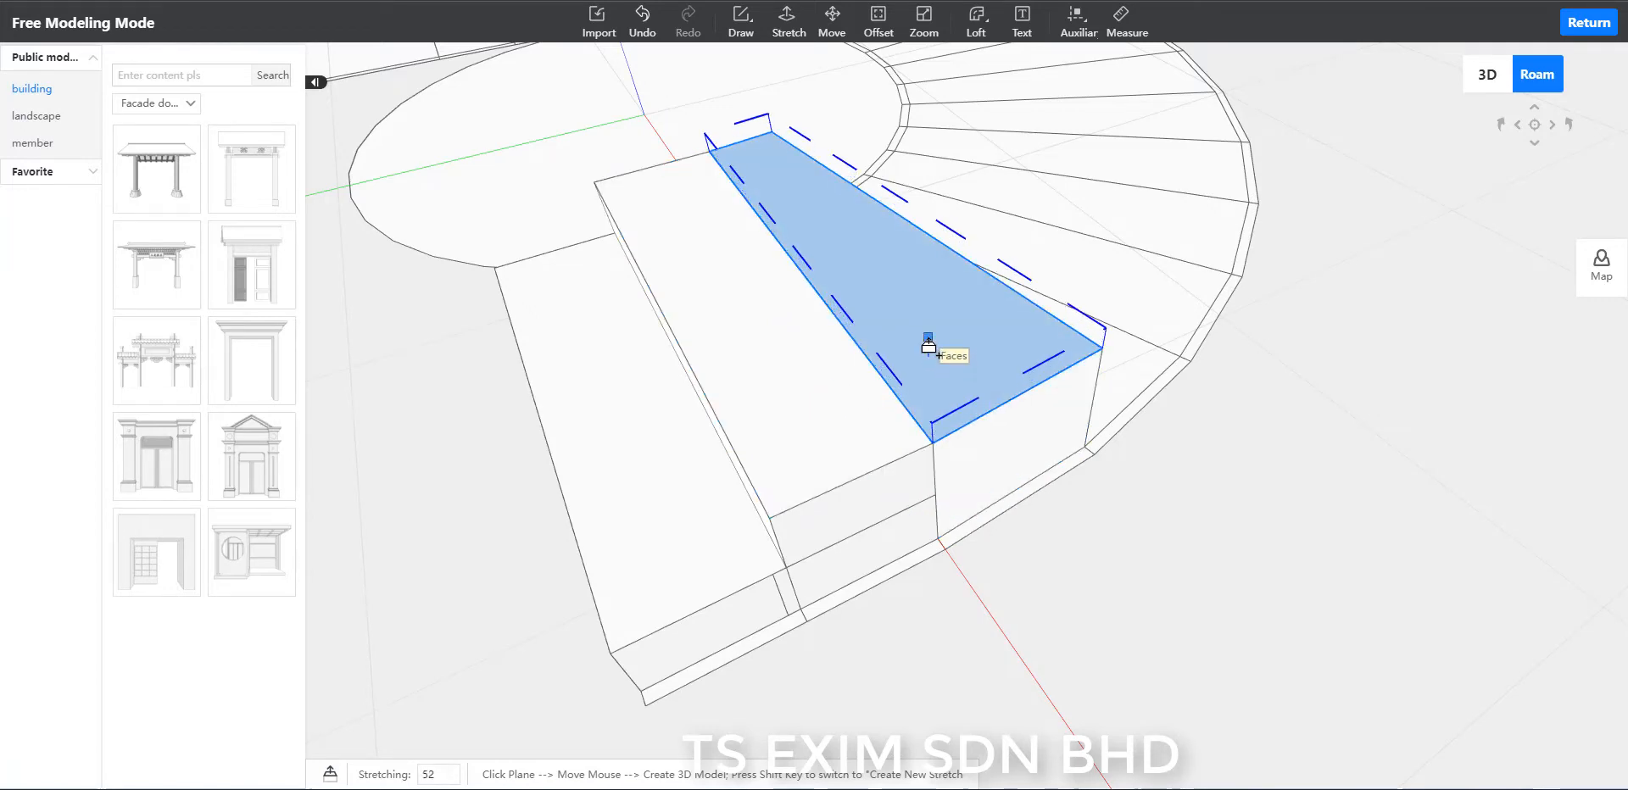
key(Return)
key(Escape)
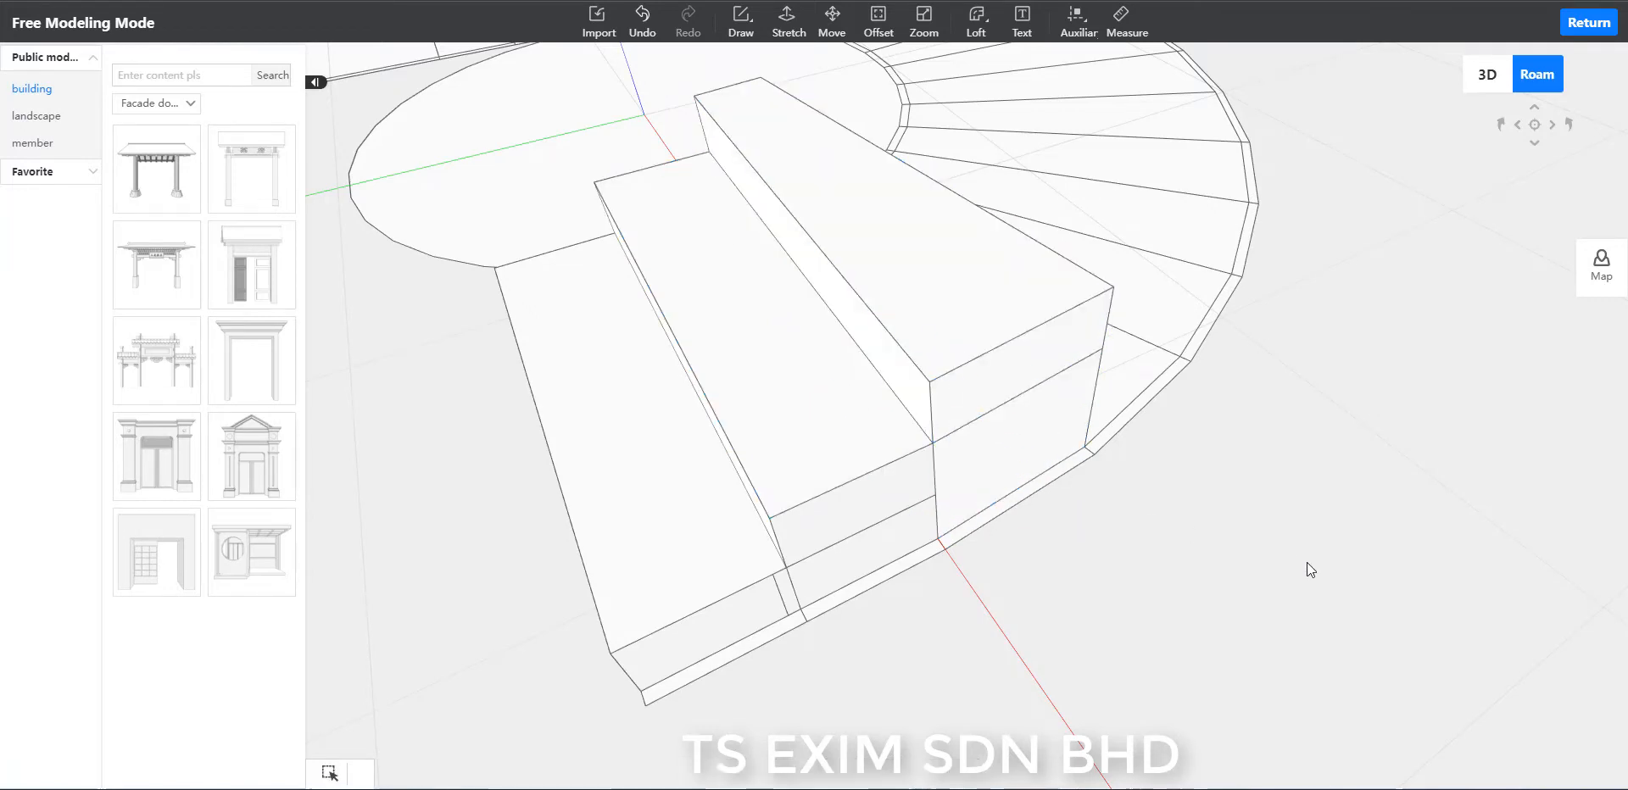
Stretch the fourth step level with the third, raise it by another 150, and bring the fifth step up level with it.
middle_drag(1306, 562, 1300, 632)
scroll(1302, 630, down, 4)
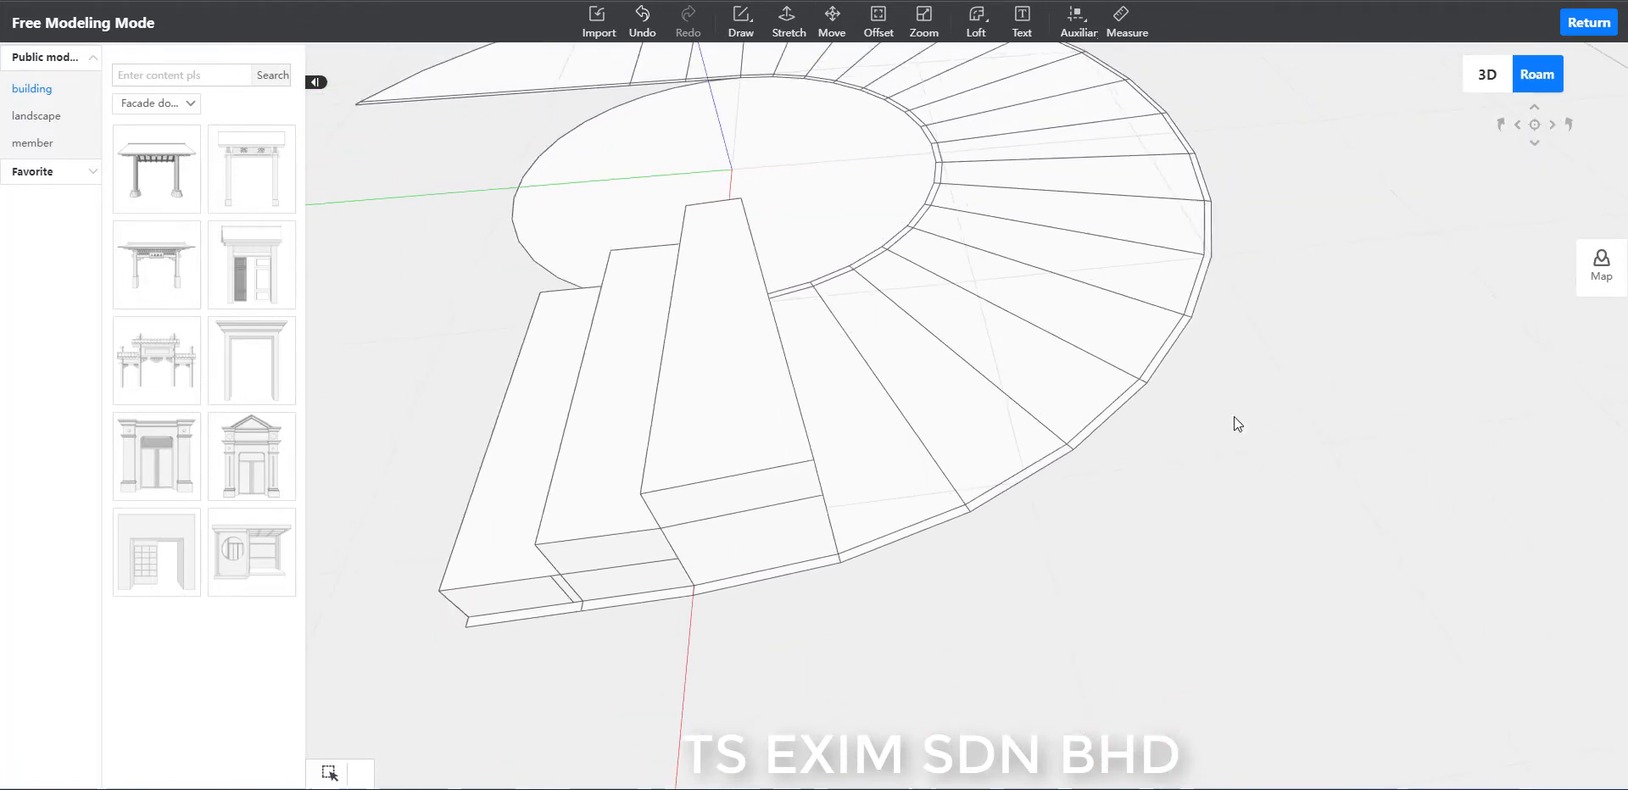
click(786, 18)
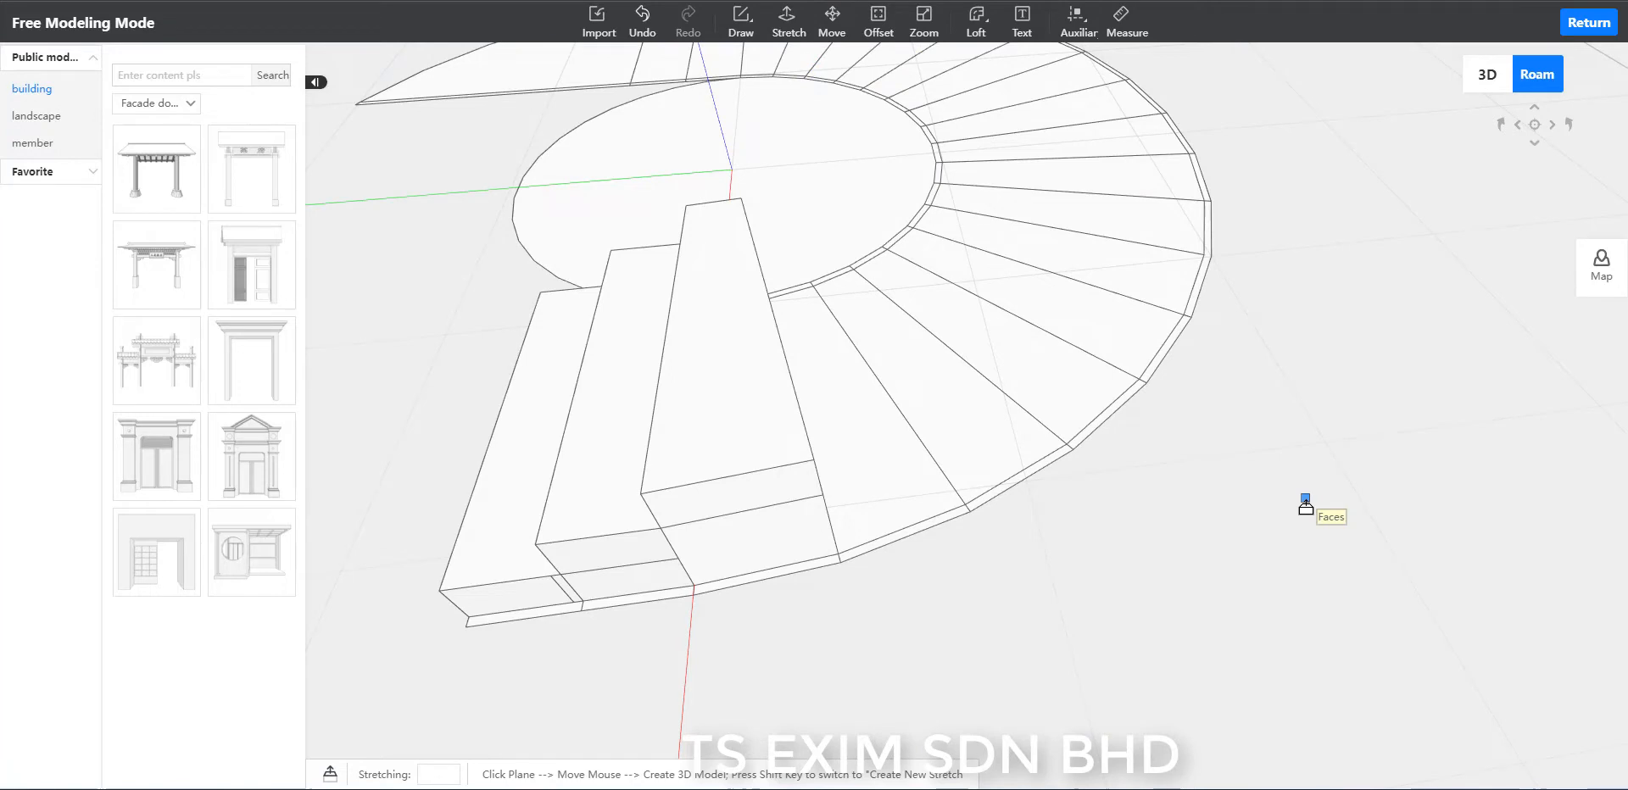
click(873, 456)
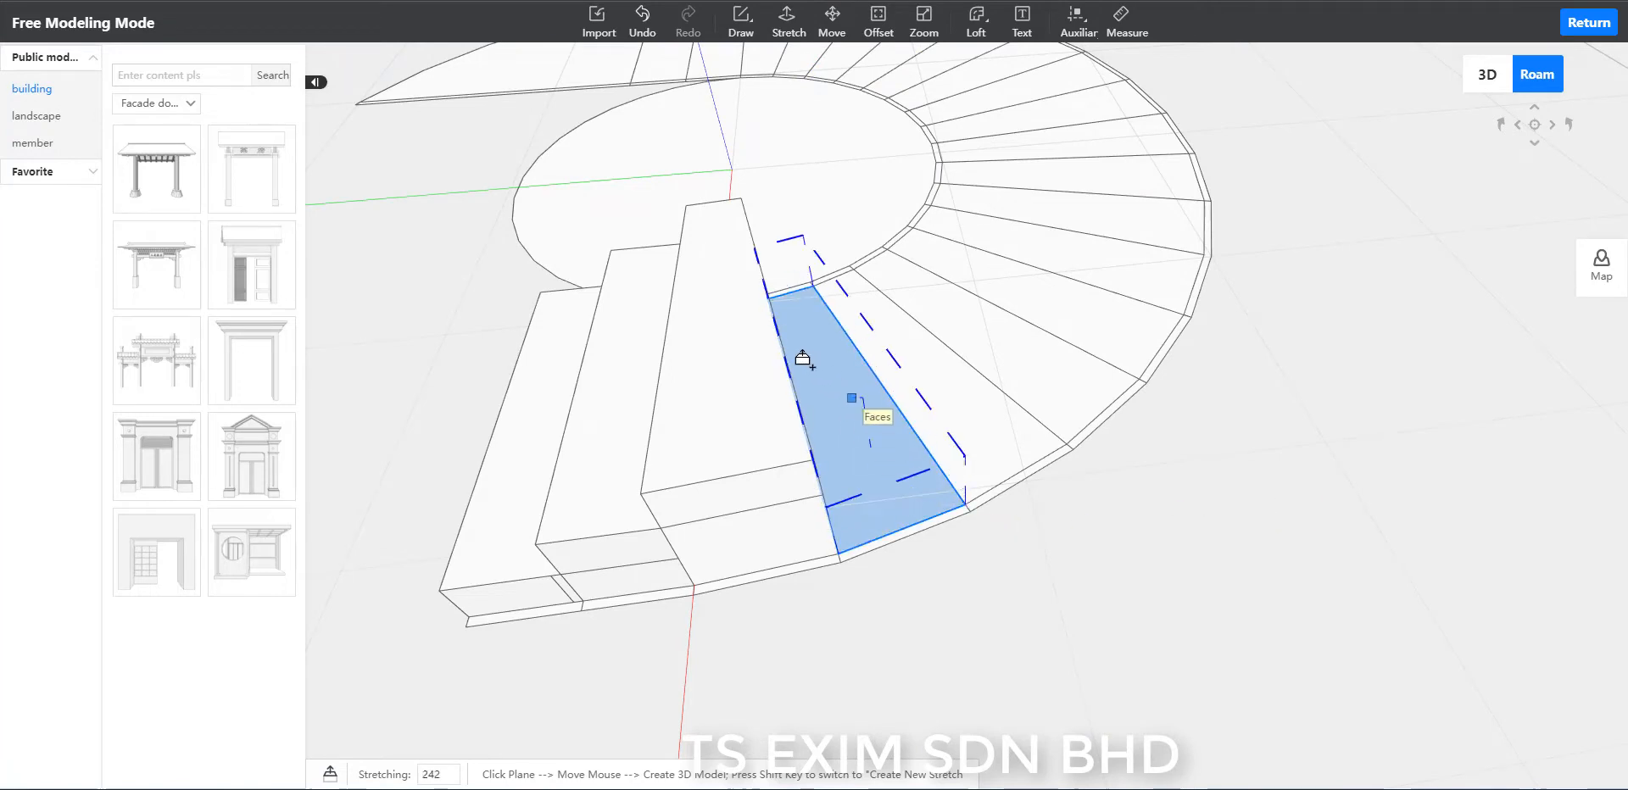
click(716, 384)
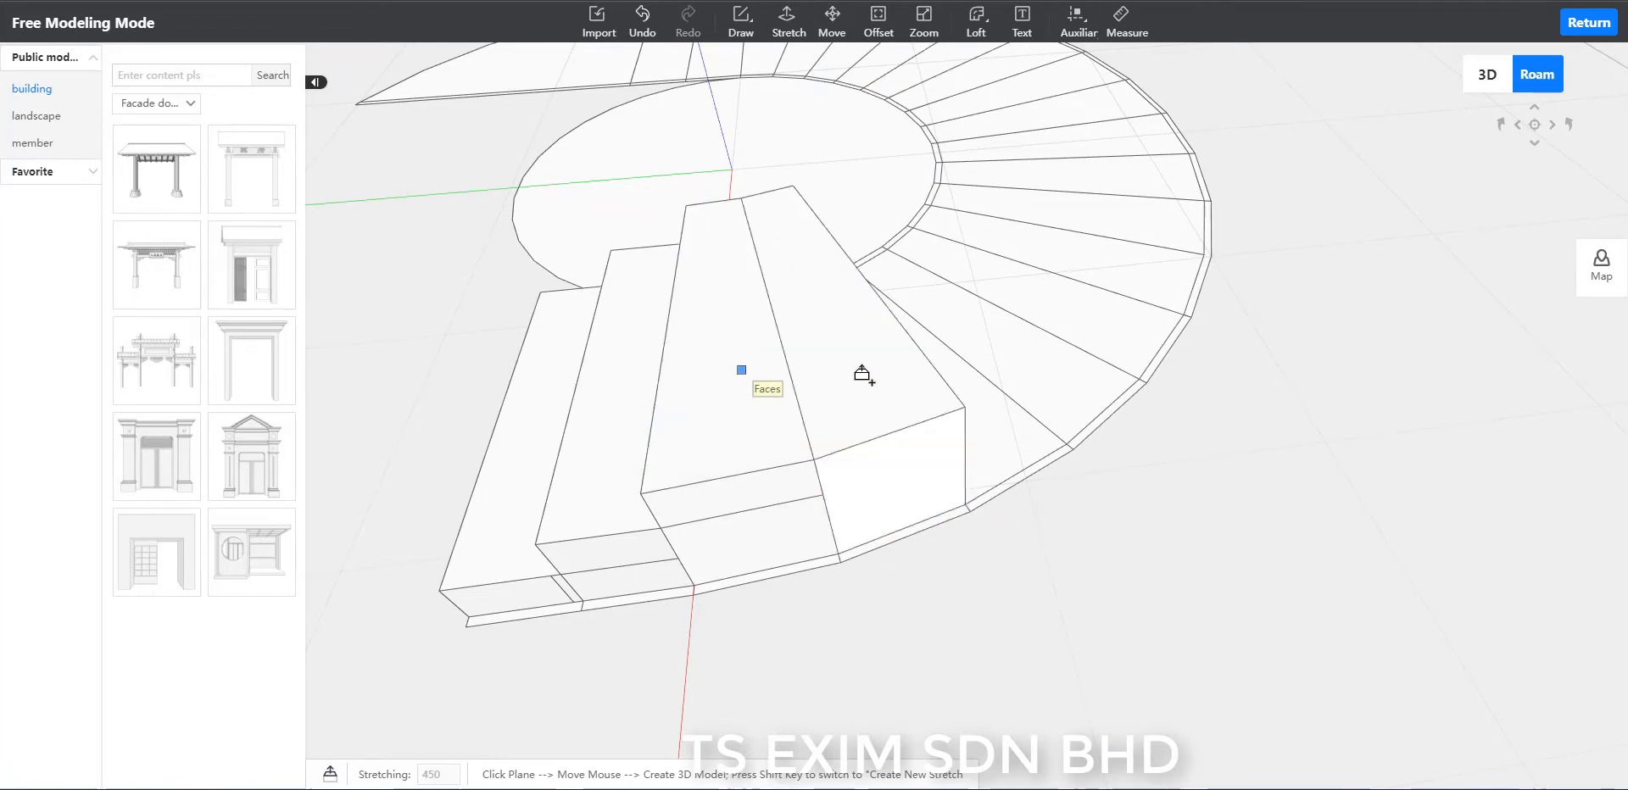
click(862, 343)
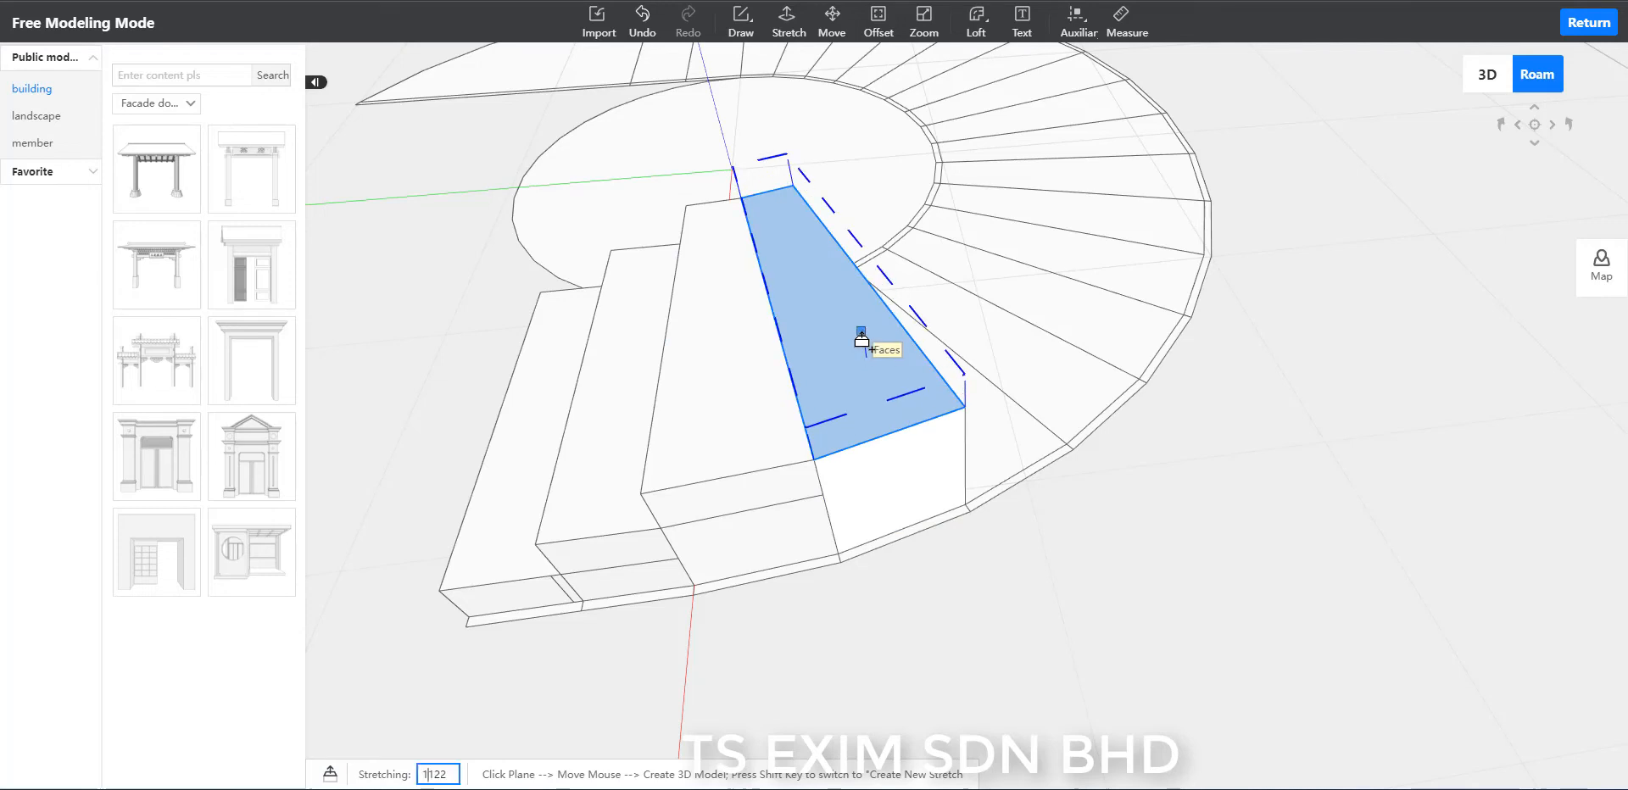
click(863, 344)
click(1008, 415)
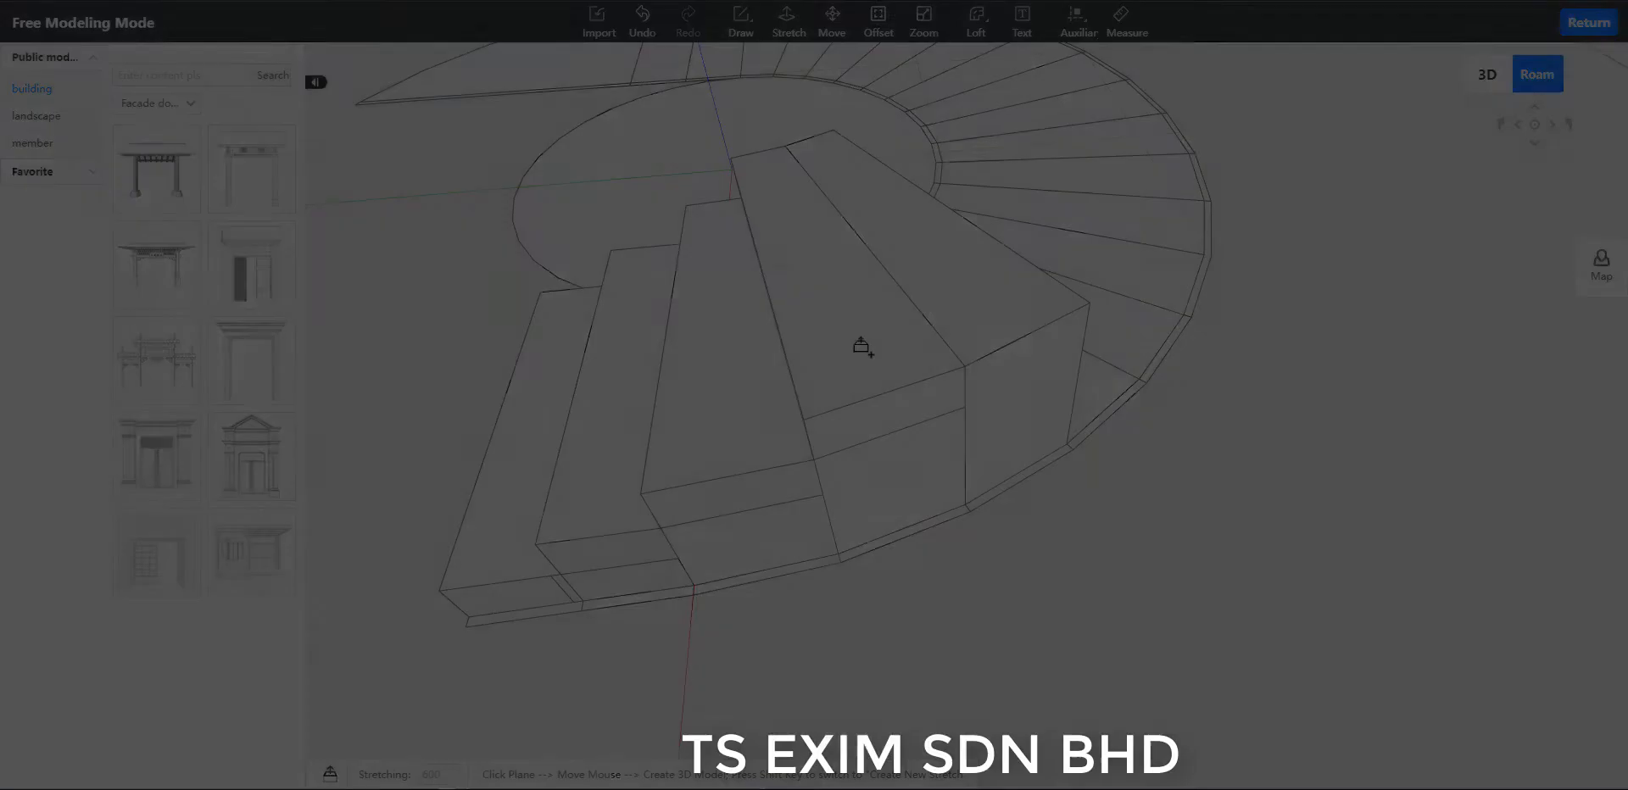
middle_drag(793, 702, 1208, 479)
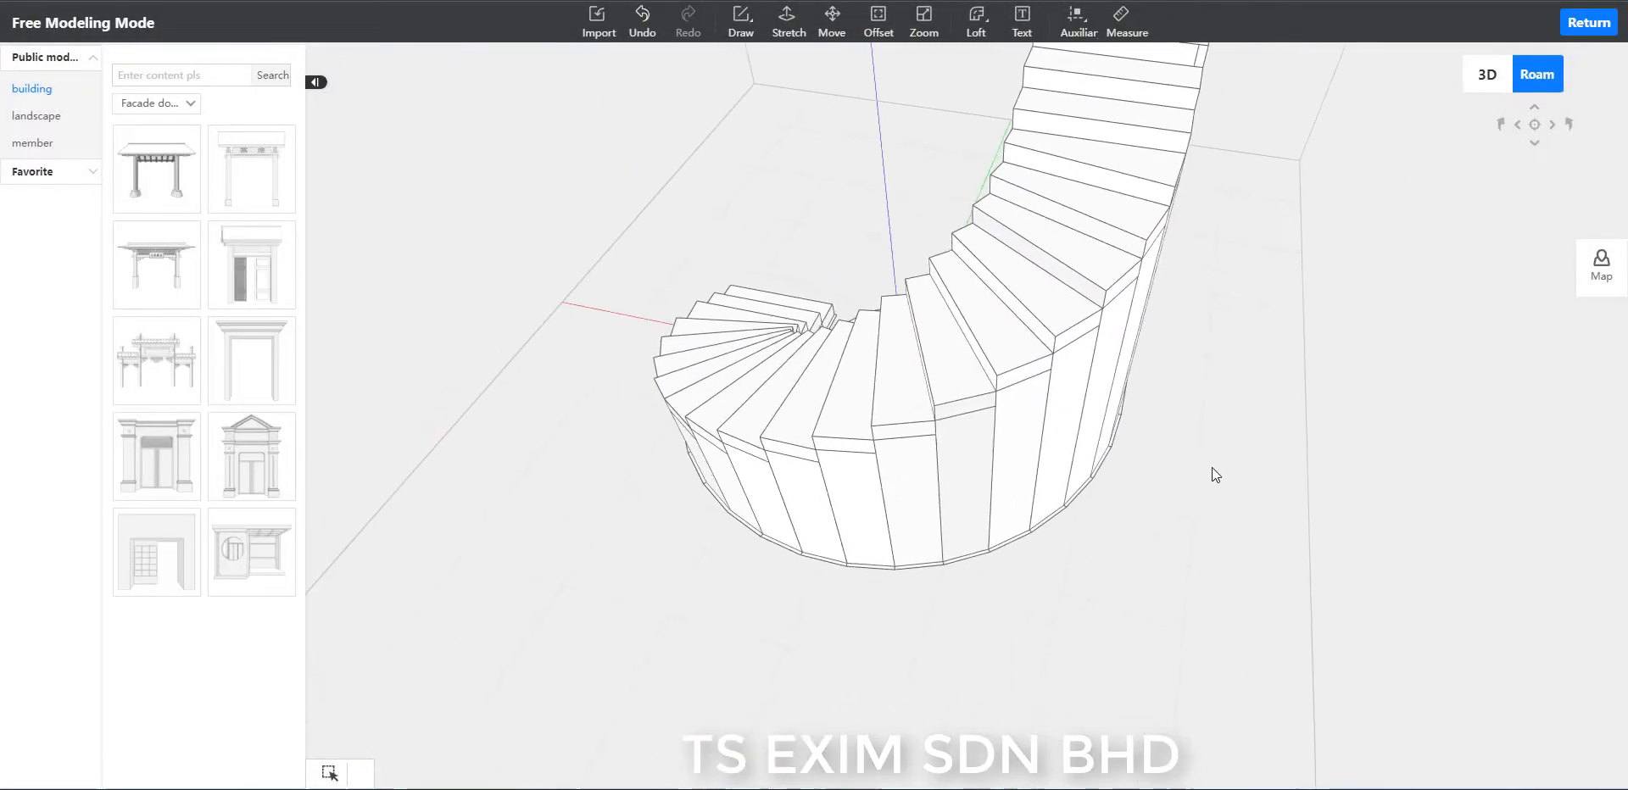
middle_drag(929, 675, 1398, 542)
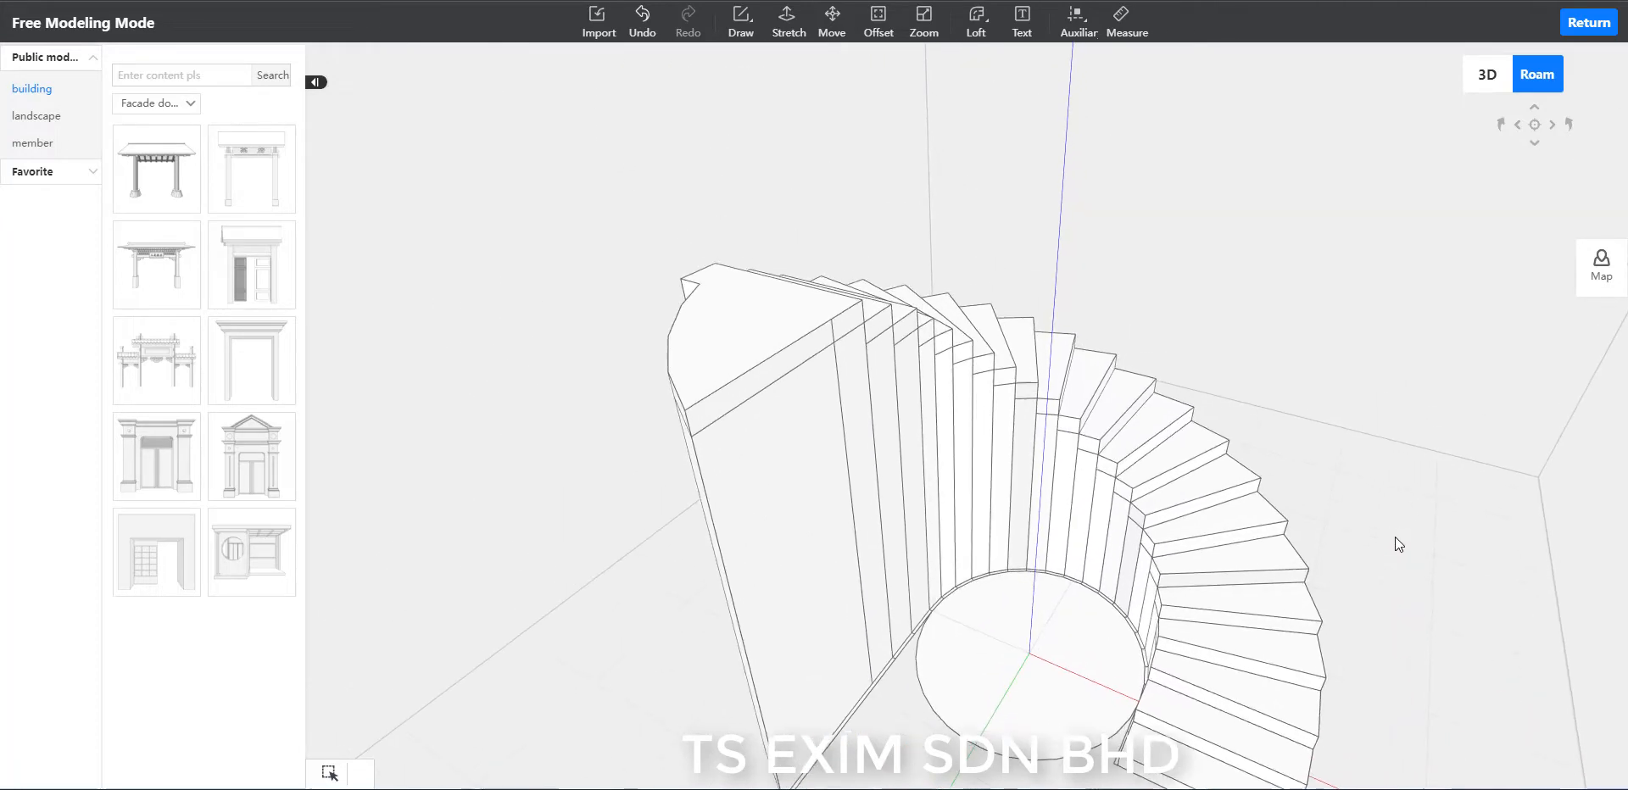
Delete the vertical side faces beneath the top landing and the inner vertical face next to them.
click(805, 541)
click(881, 575)
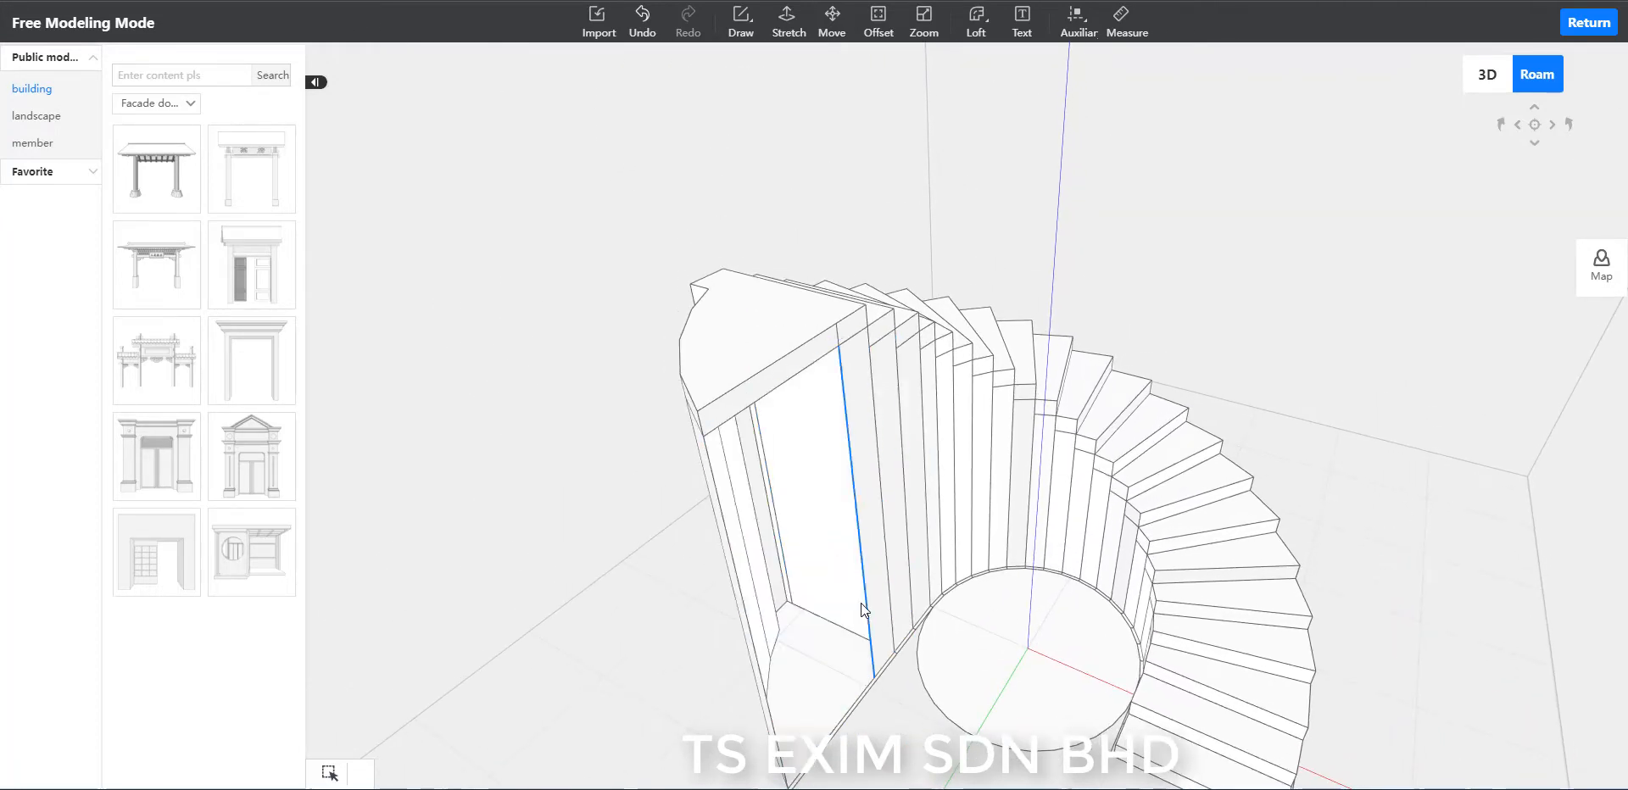
middle_drag(1410, 576, 1475, 609)
scroll(1450, 619, up, 5)
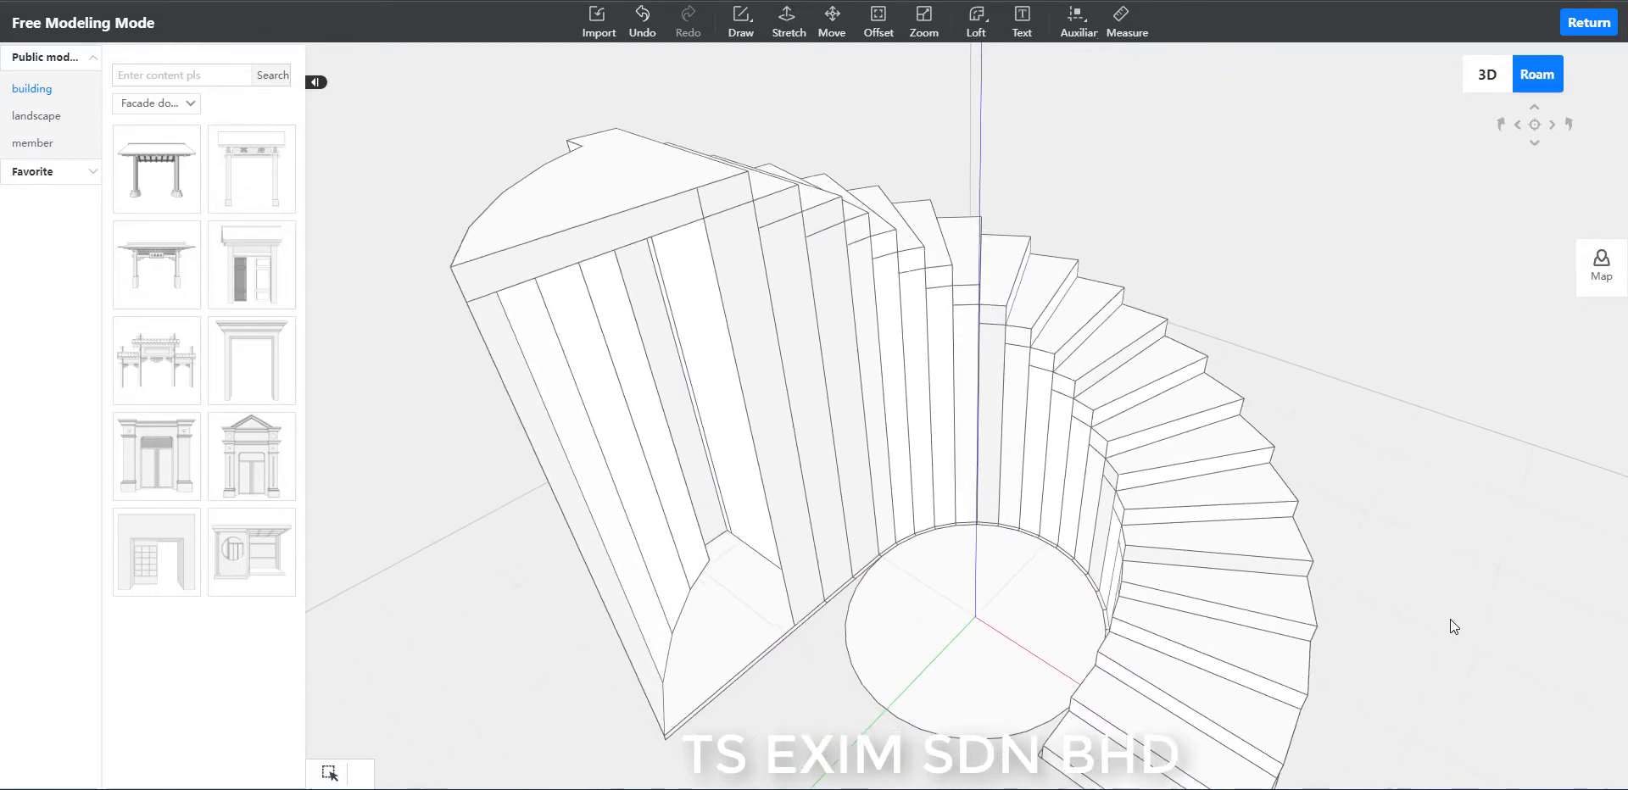
click(755, 356)
key(Delete)
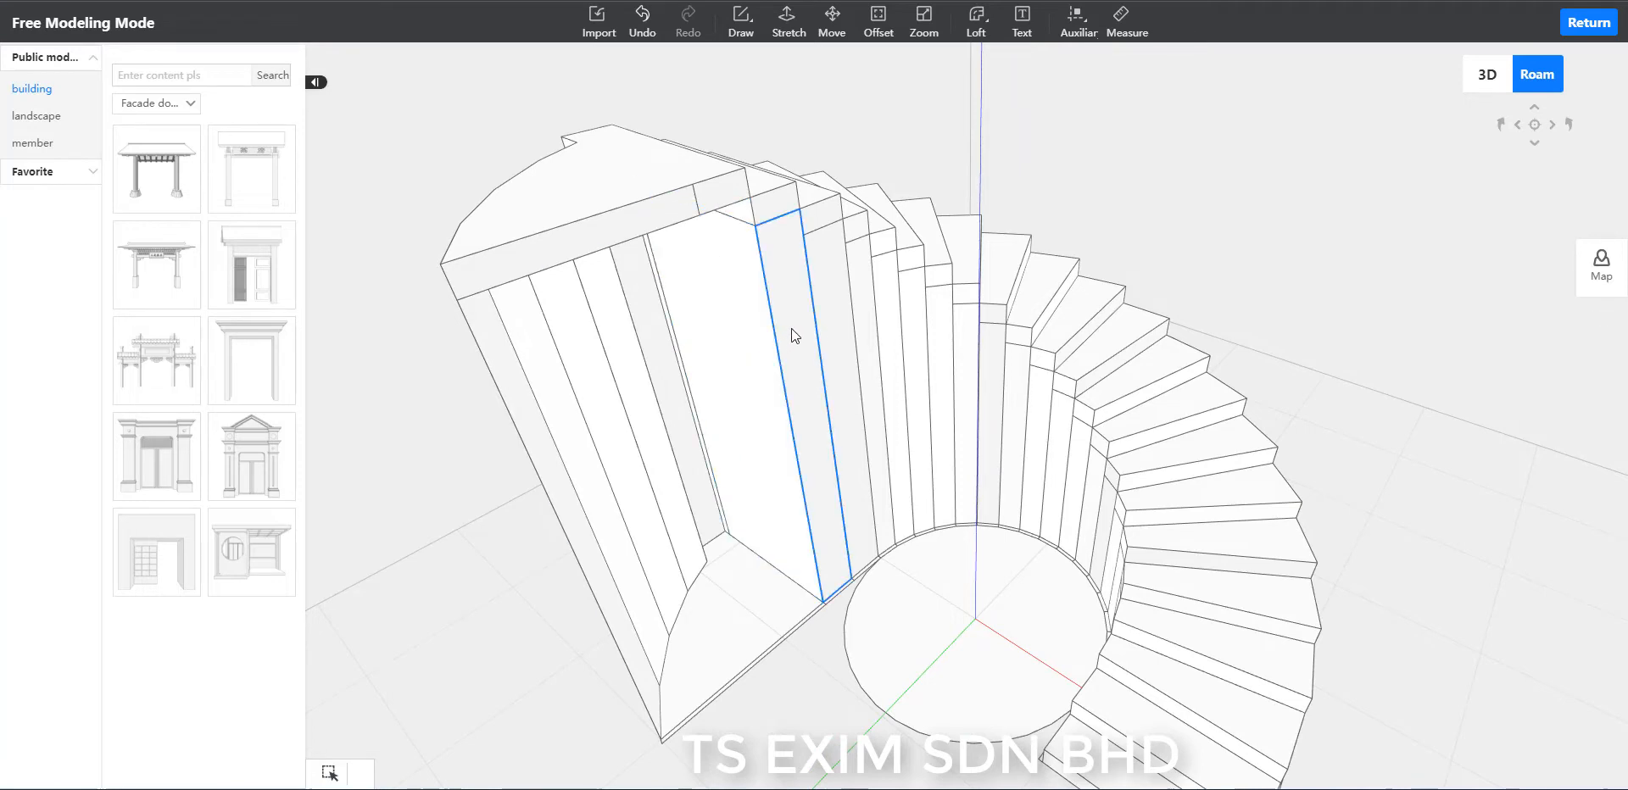
Delete the tall inner vertical faces beneath the steps descending from the landing, one after another around the ring.
click(791, 328)
key(Delete)
click(830, 314)
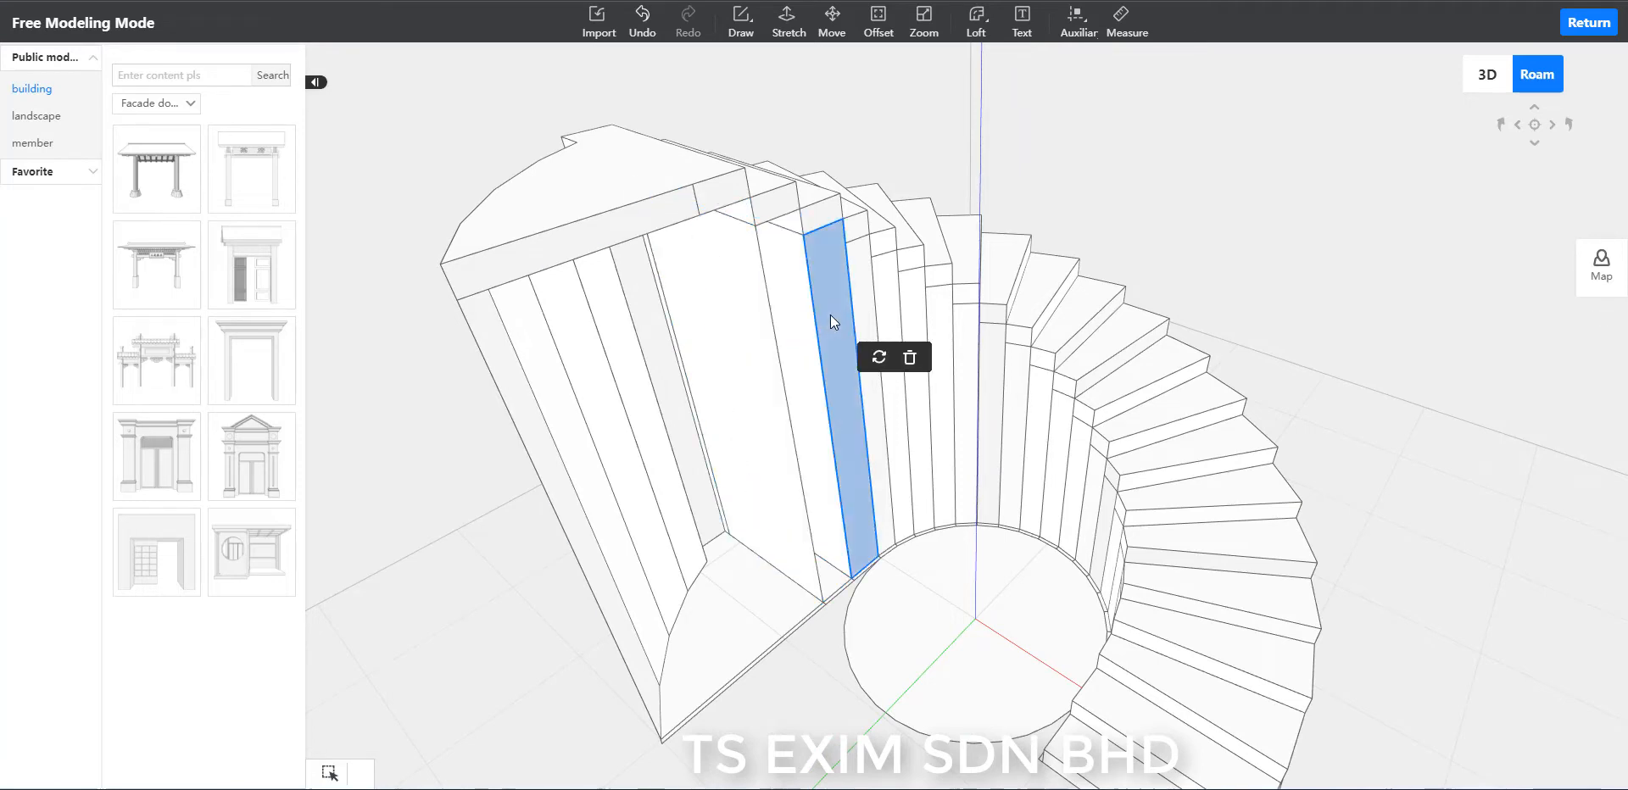
key(Delete)
click(867, 318)
key(Delete)
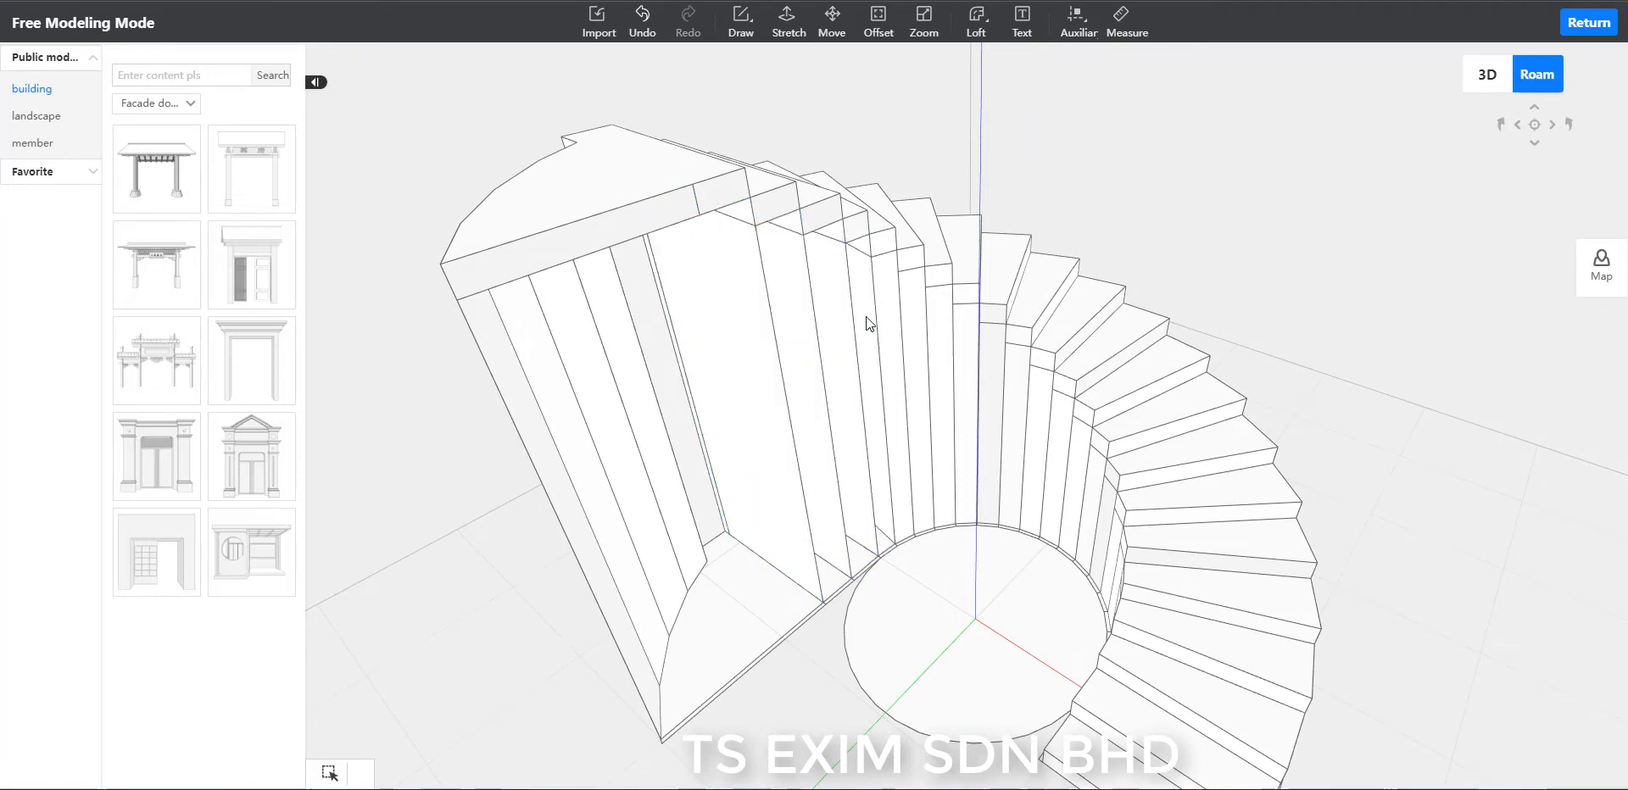
click(895, 316)
key(Delete)
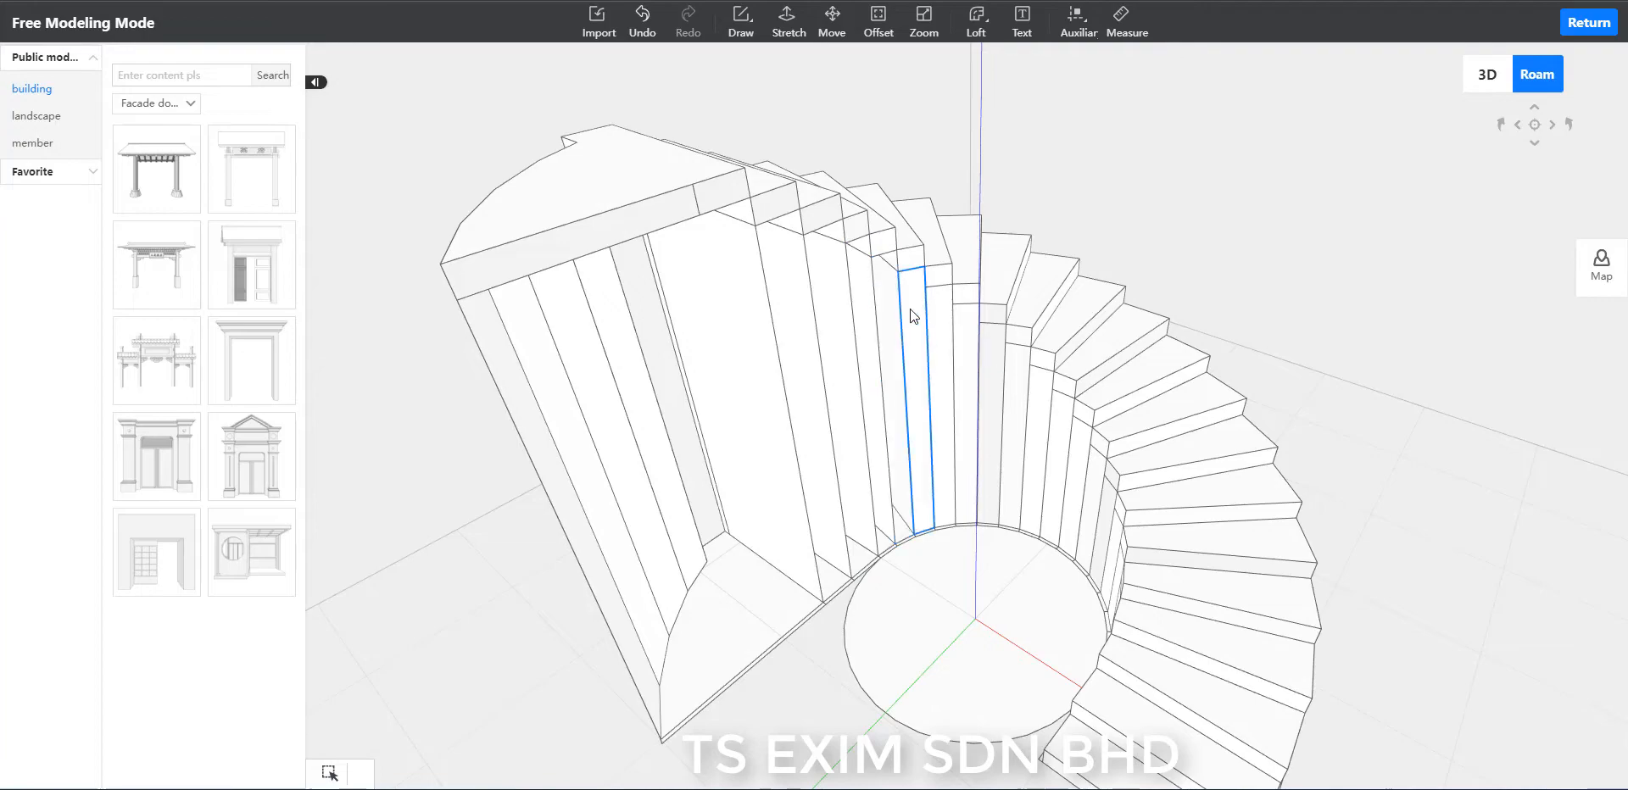
click(908, 309)
key(Delete)
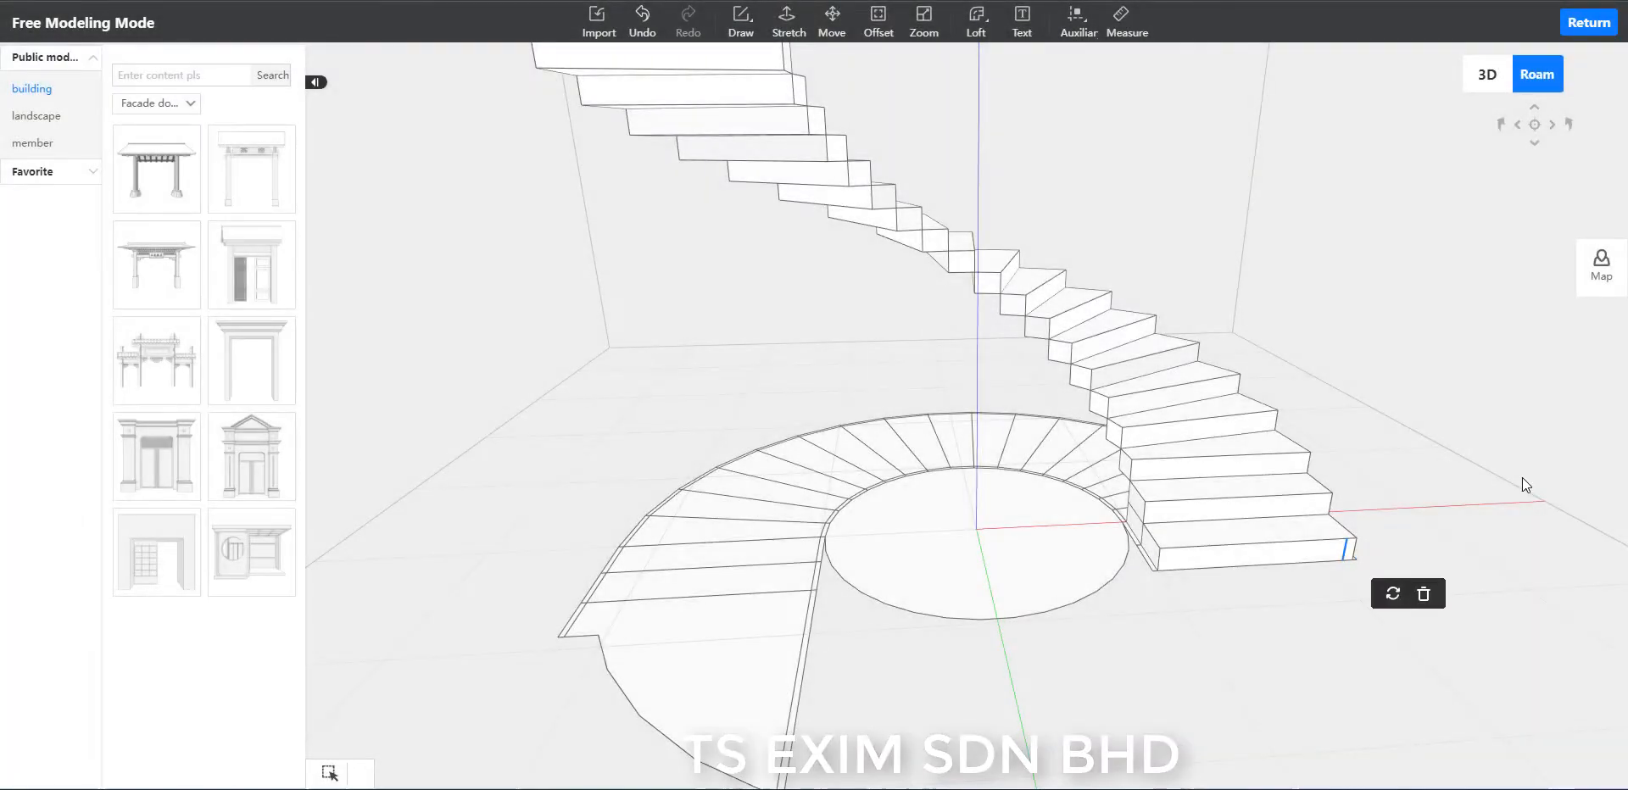
Delete the landing's floor-level face and the first wedge-shaped floor faces beside it, keeping the thin rim strips.
drag(1523, 476, 1170, 664)
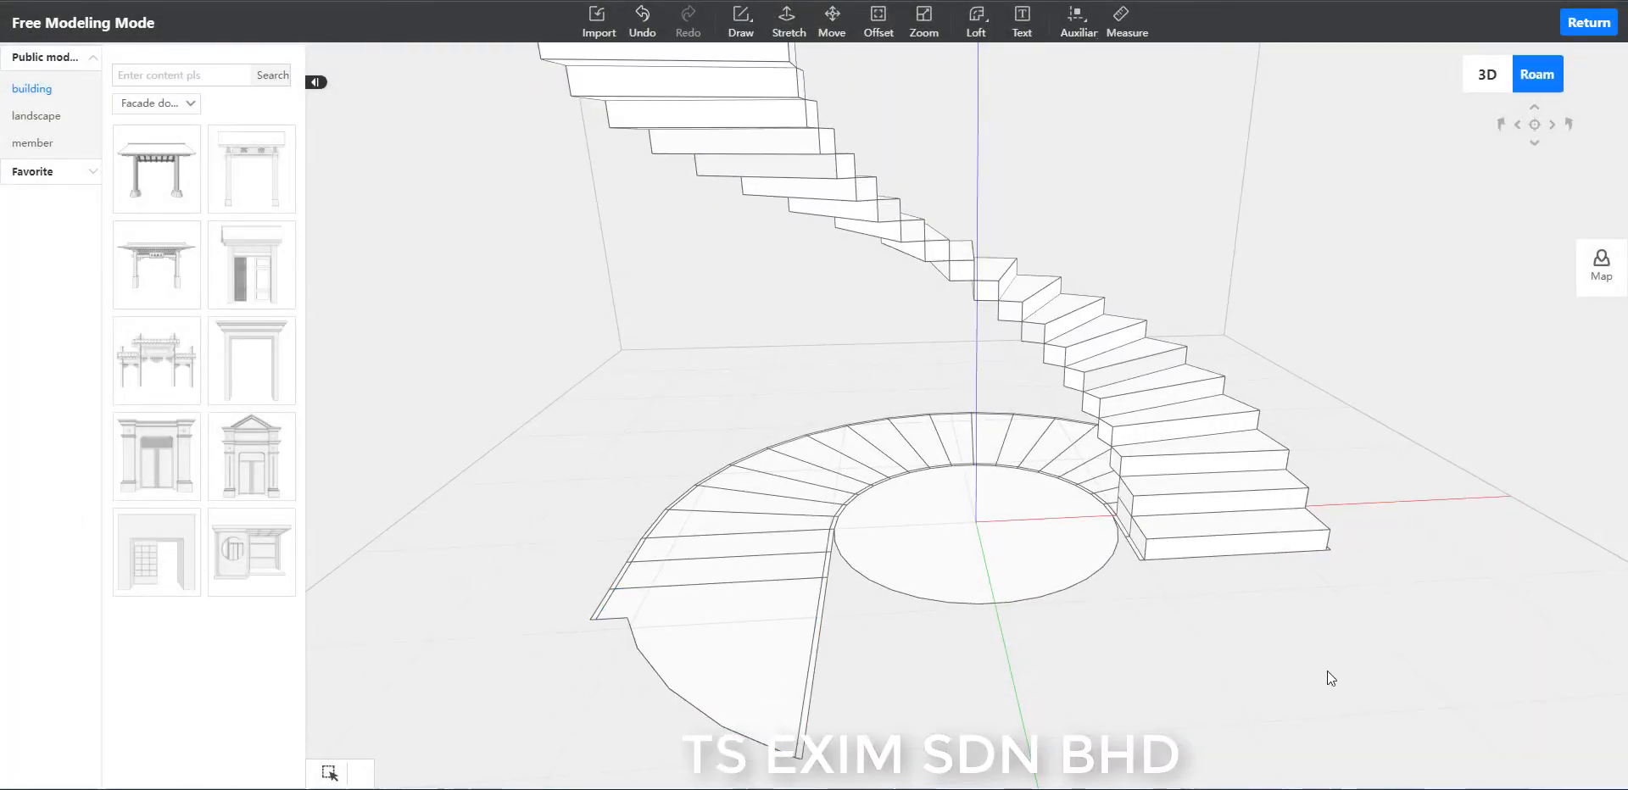
click(739, 627)
key(Delete)
click(728, 571)
key(Delete)
click(727, 549)
key(Delete)
click(716, 522)
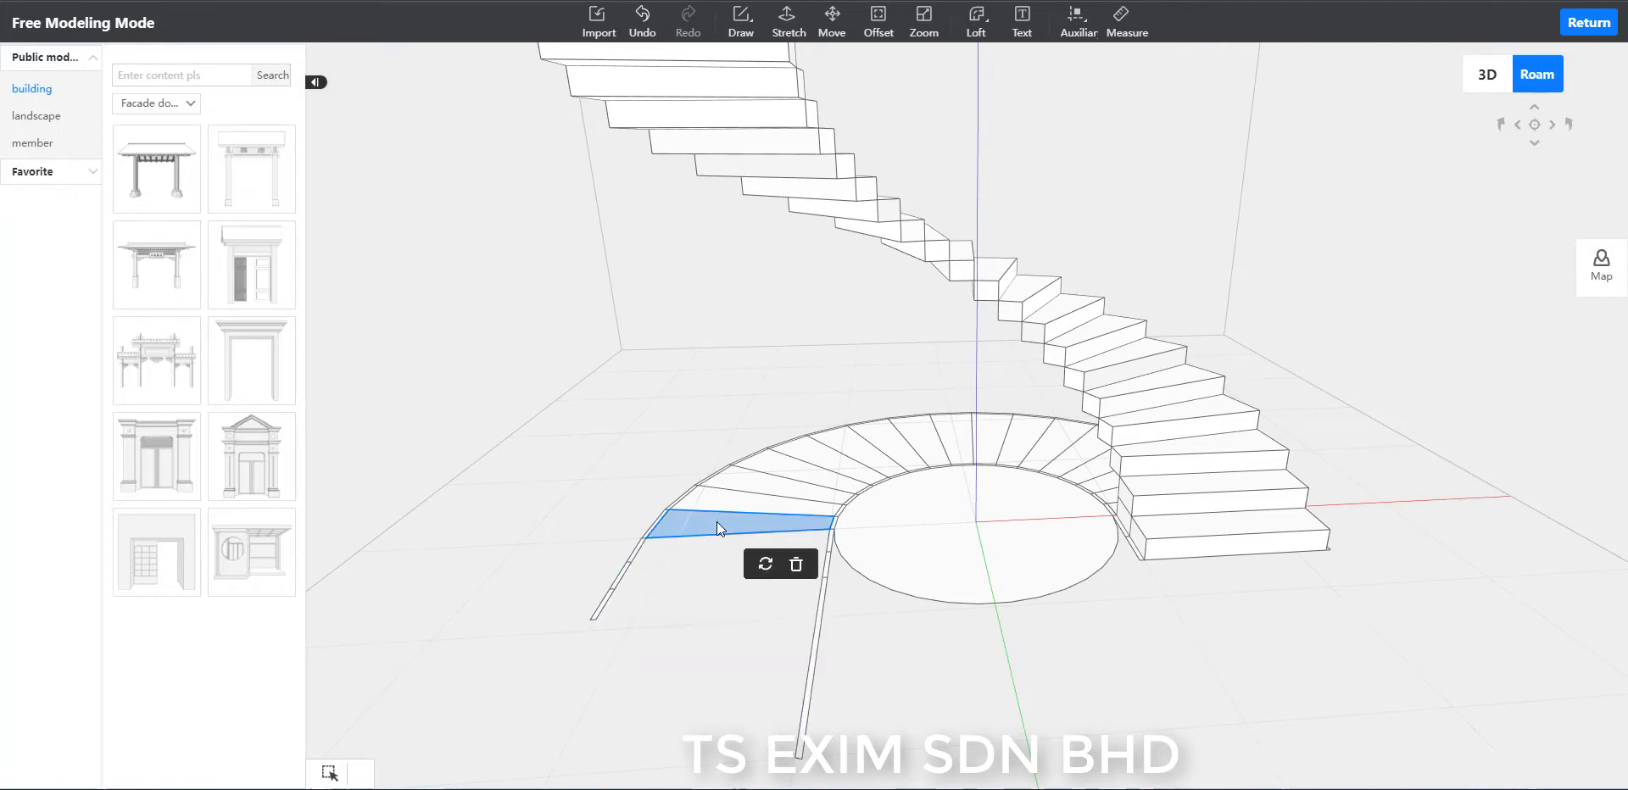
Delete the remaining wedge-shaped floor faces between the inner and outer rims, around to the lowest steps.
click(741, 477)
key(Delete)
click(874, 437)
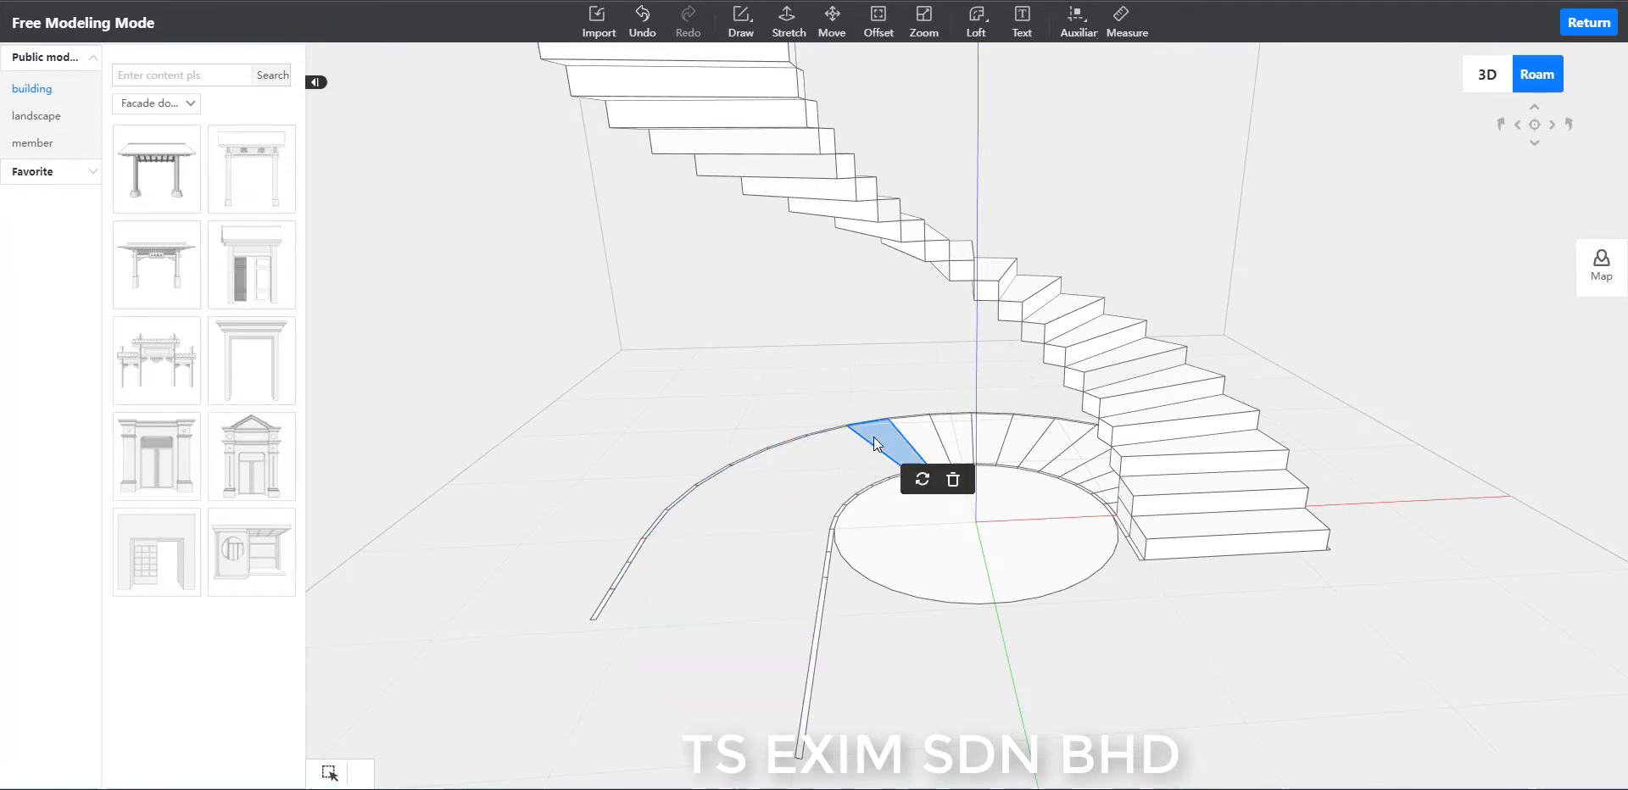
key(Delete)
click(1044, 430)
key(Delete)
click(1073, 439)
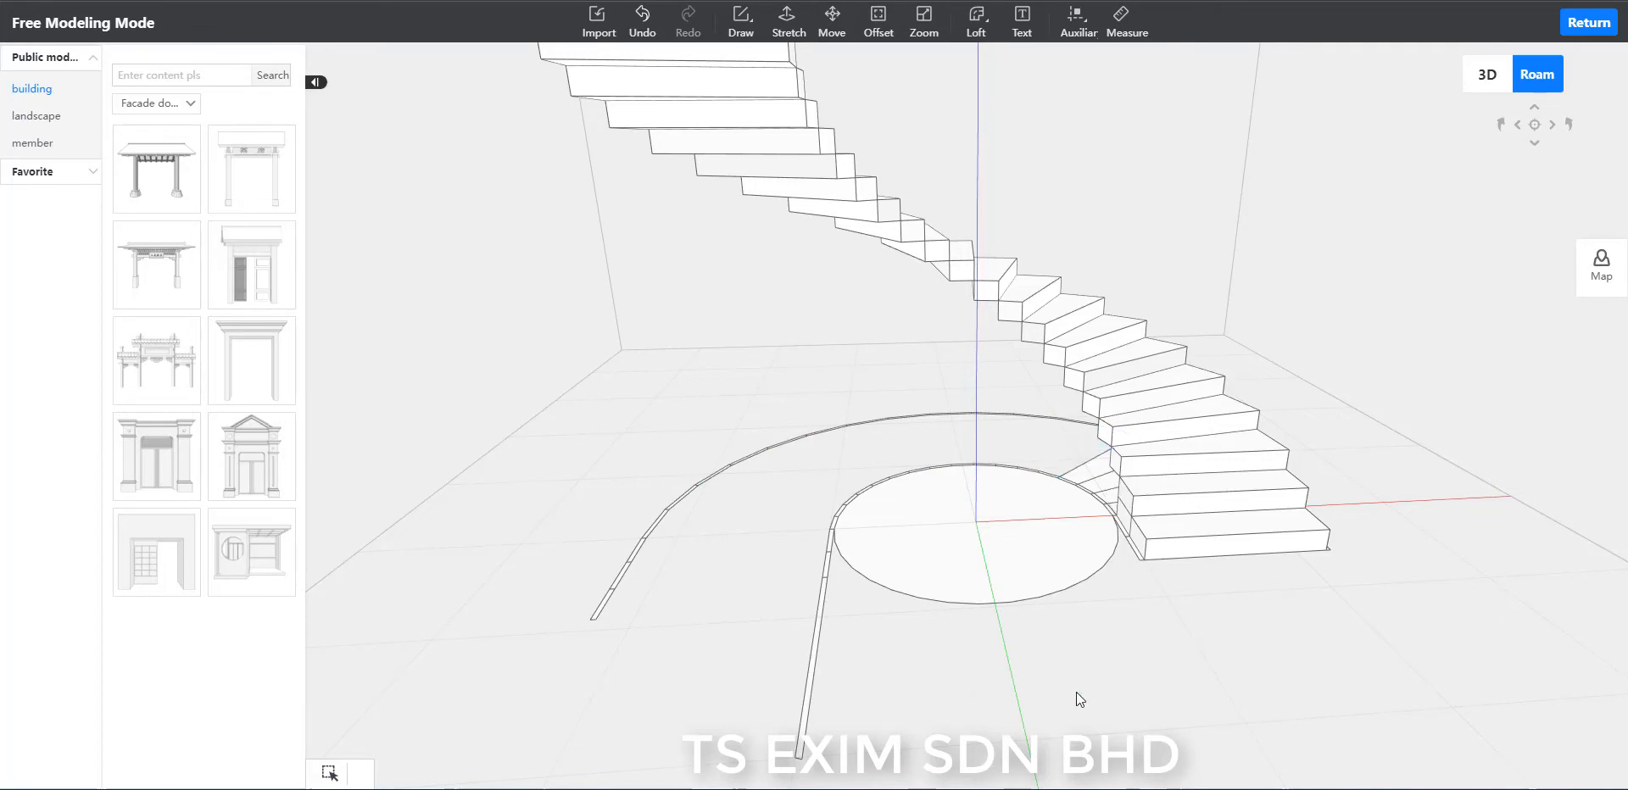
Inspect the cleared underside of the staircase from both sides and save the model.
middle_drag(1076, 692, 519, 569)
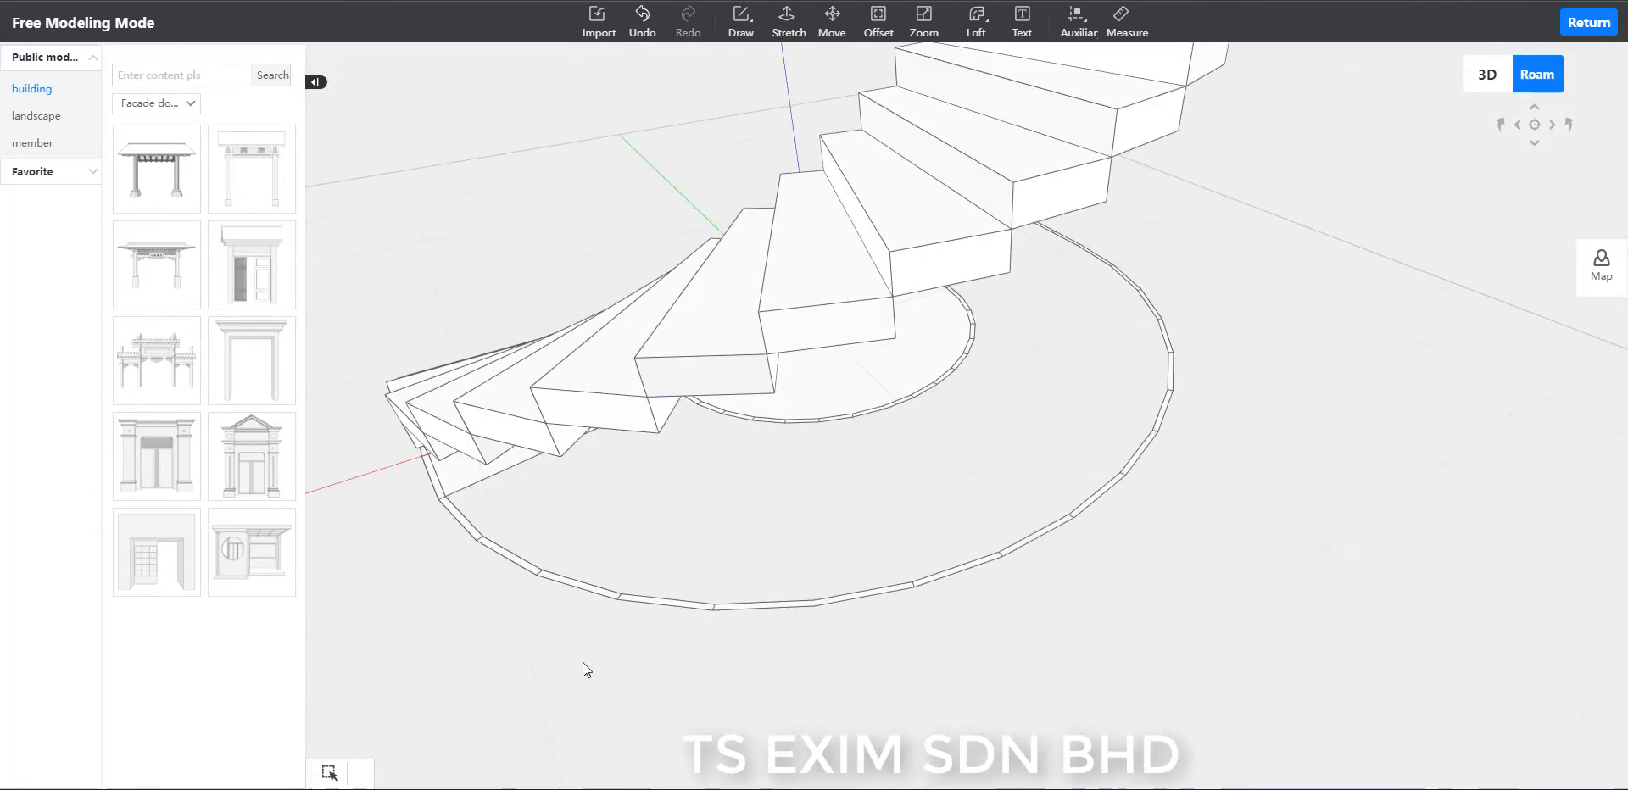
middle_drag(582, 664, 1141, 649)
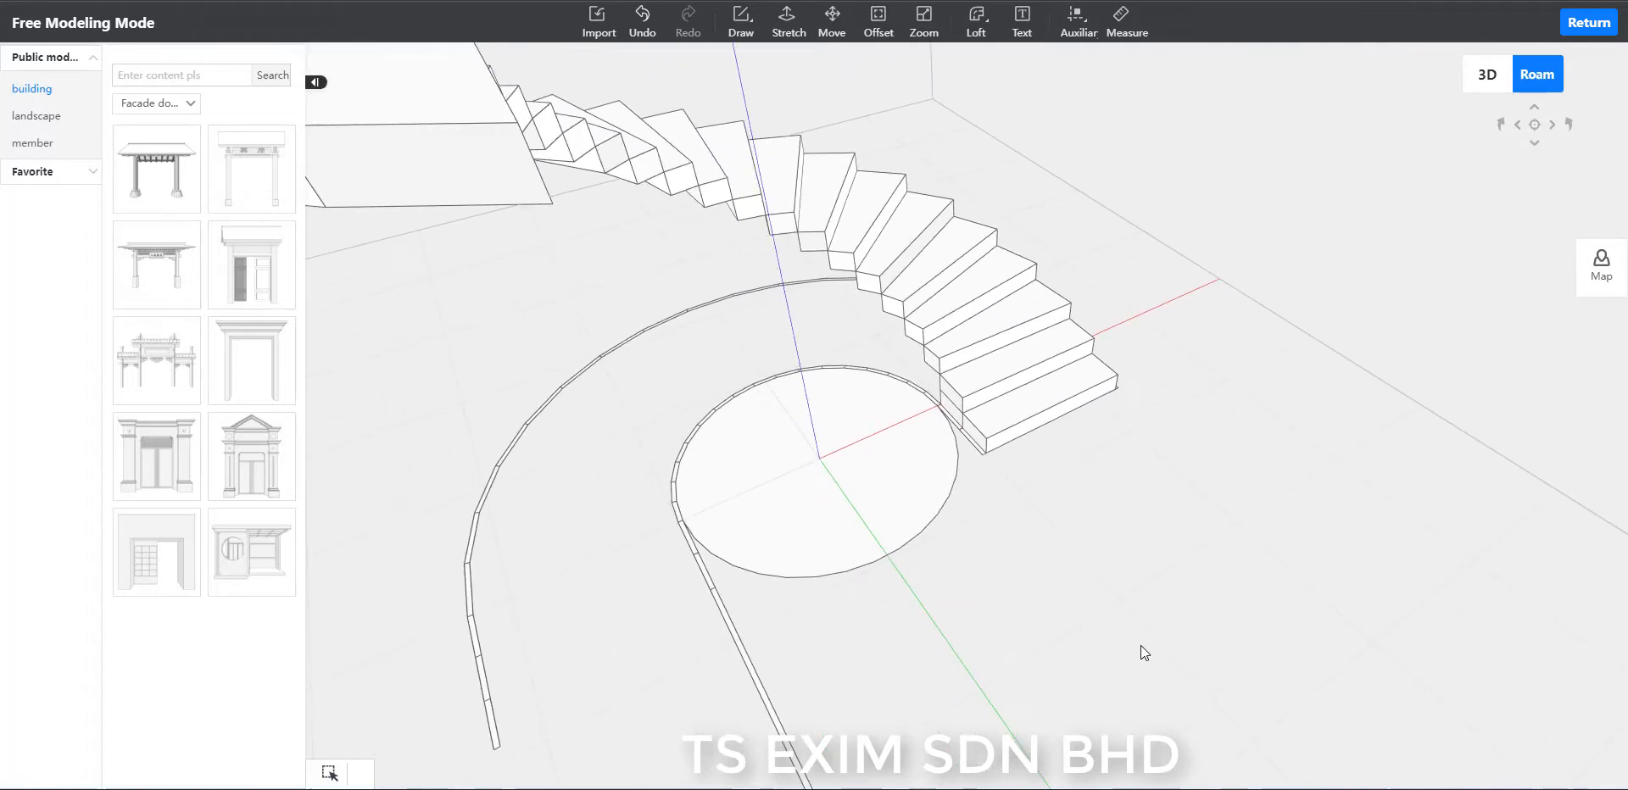
key(ctrl+s)
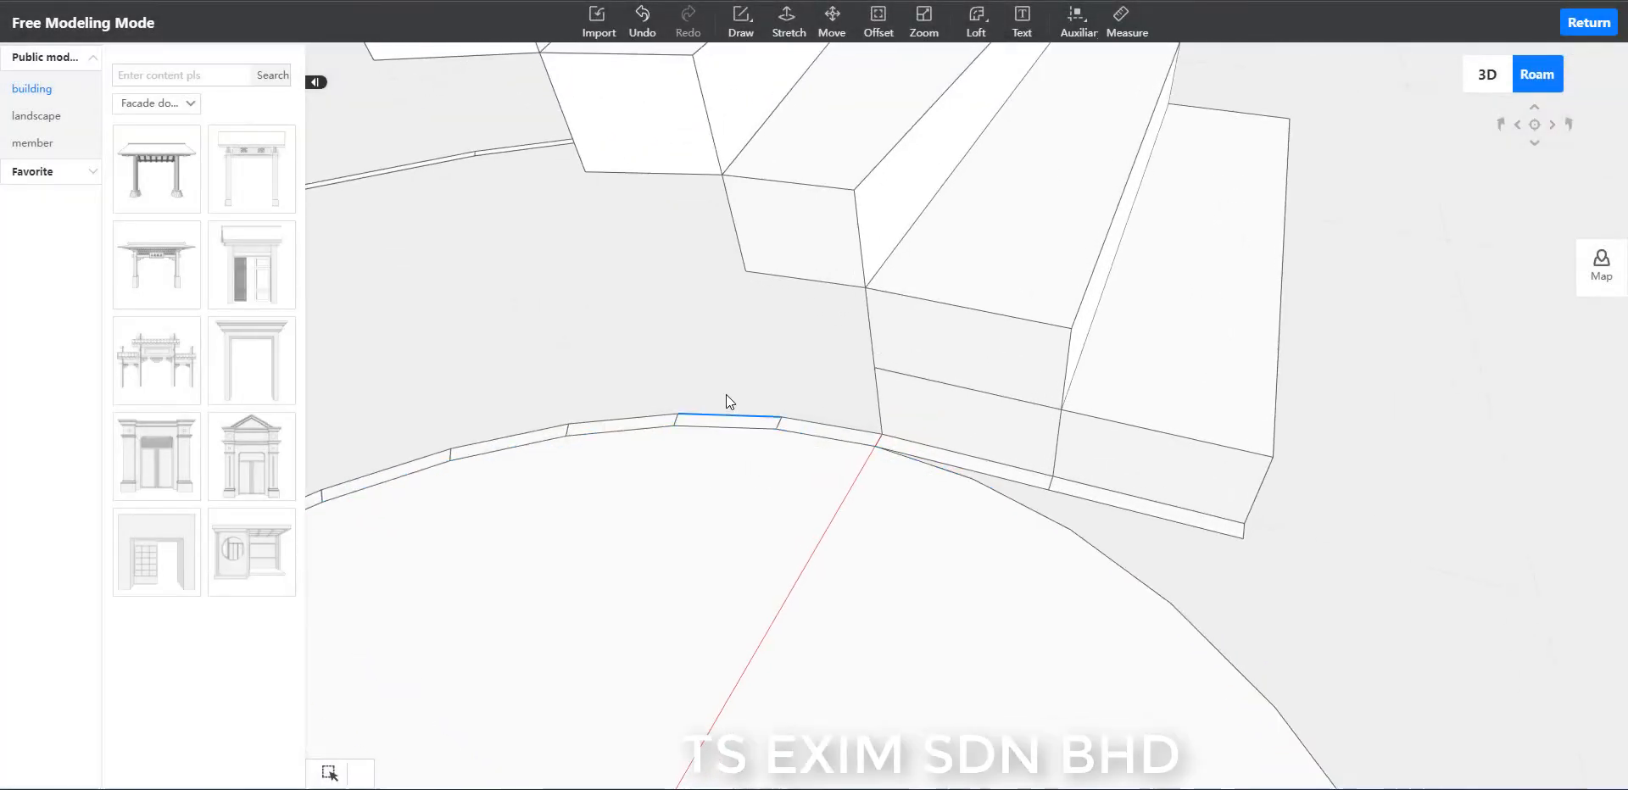
Stretch the first inner-rim segment beside the lowest steps up by 300, level with the second step's top.
scroll(712, 378, up, 4)
scroll(711, 377, down, 7)
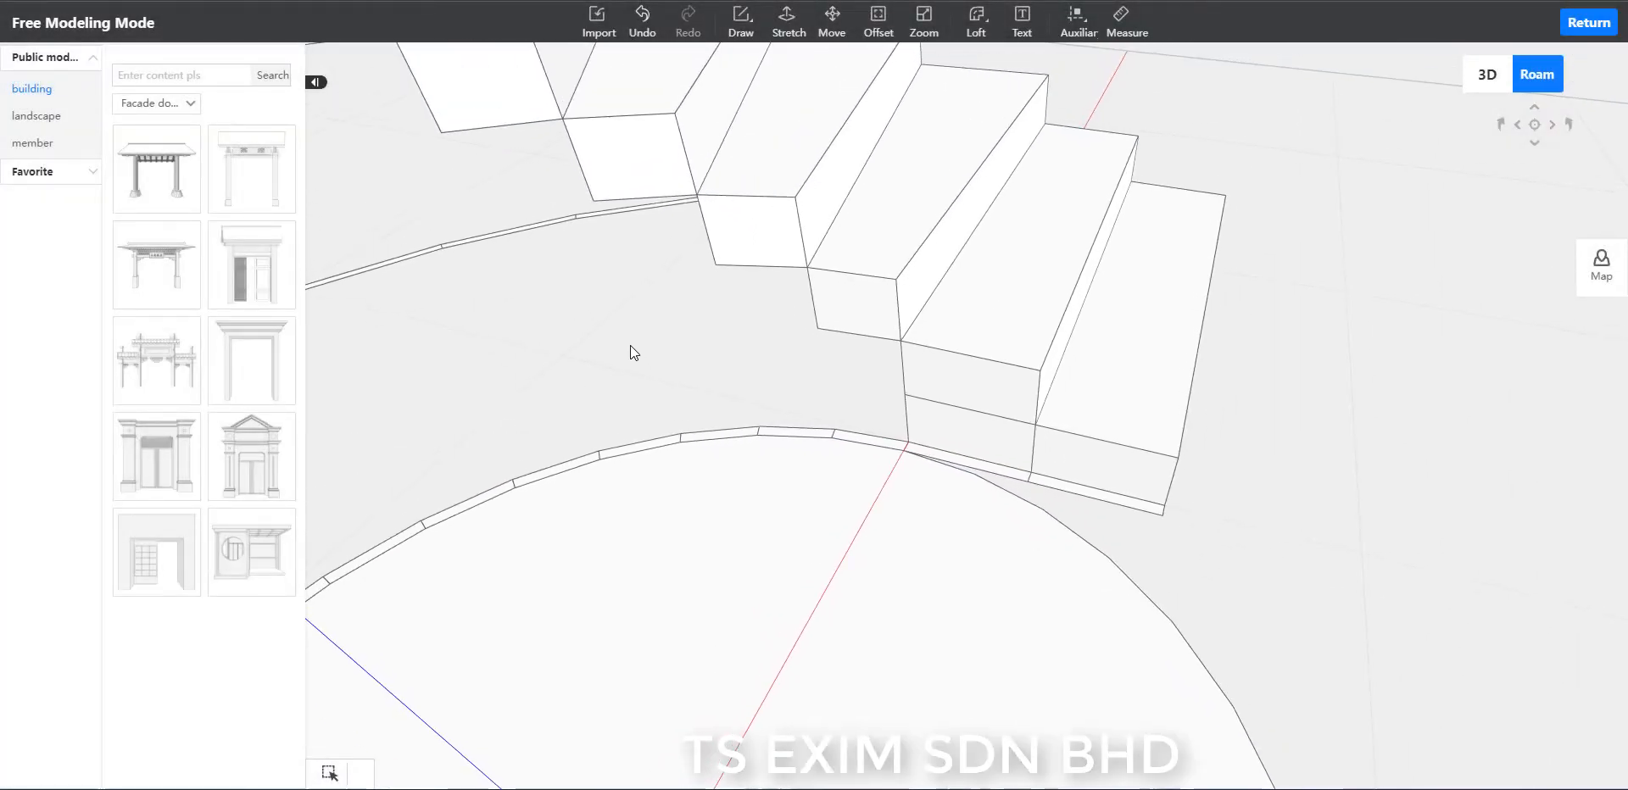
click(787, 21)
scroll(717, 349, up, 2)
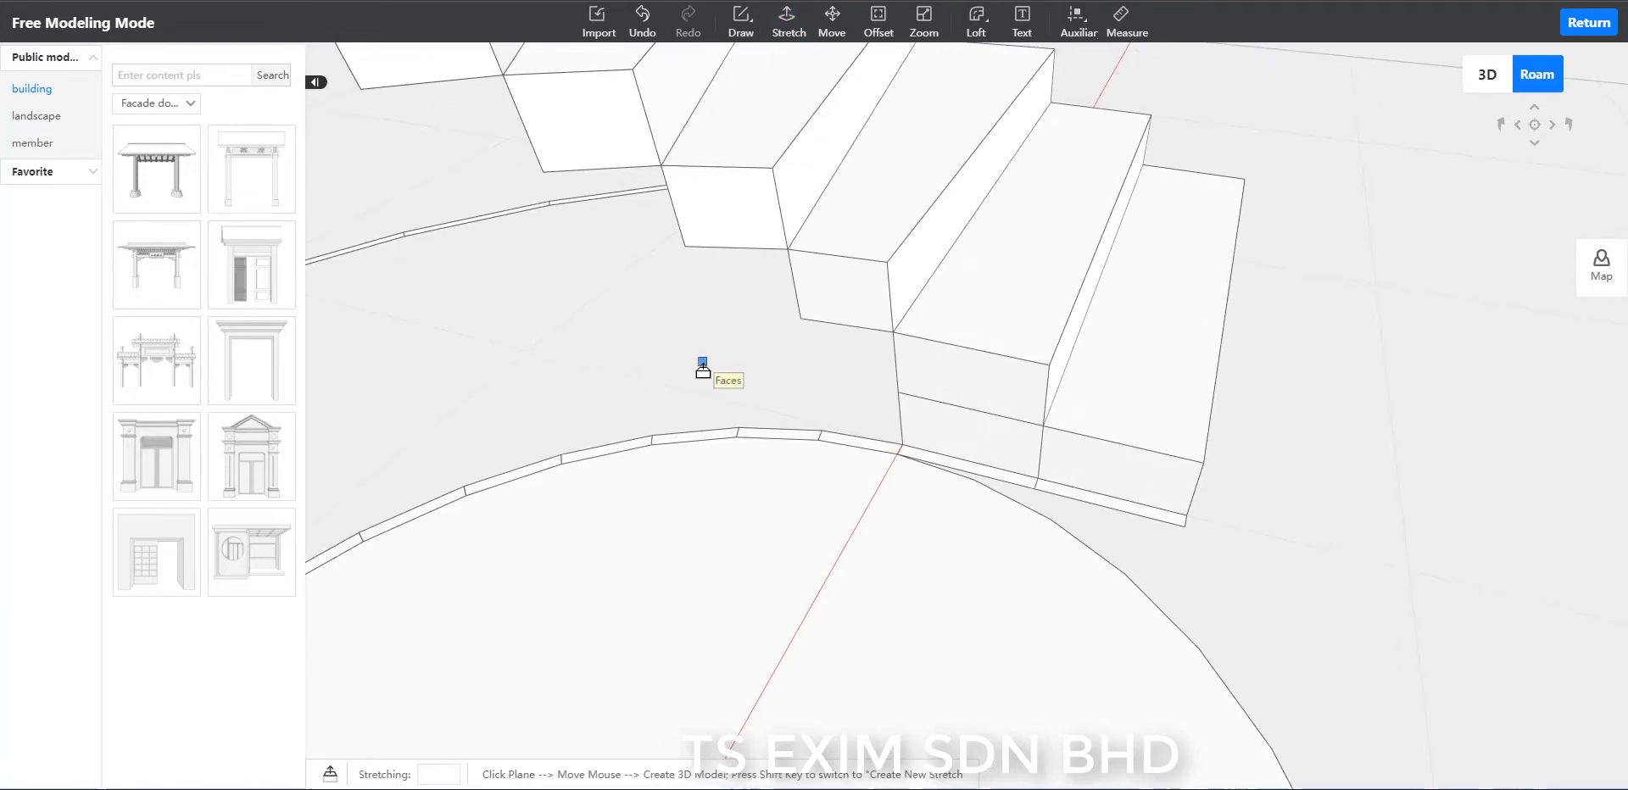
scroll(708, 373, up, 2)
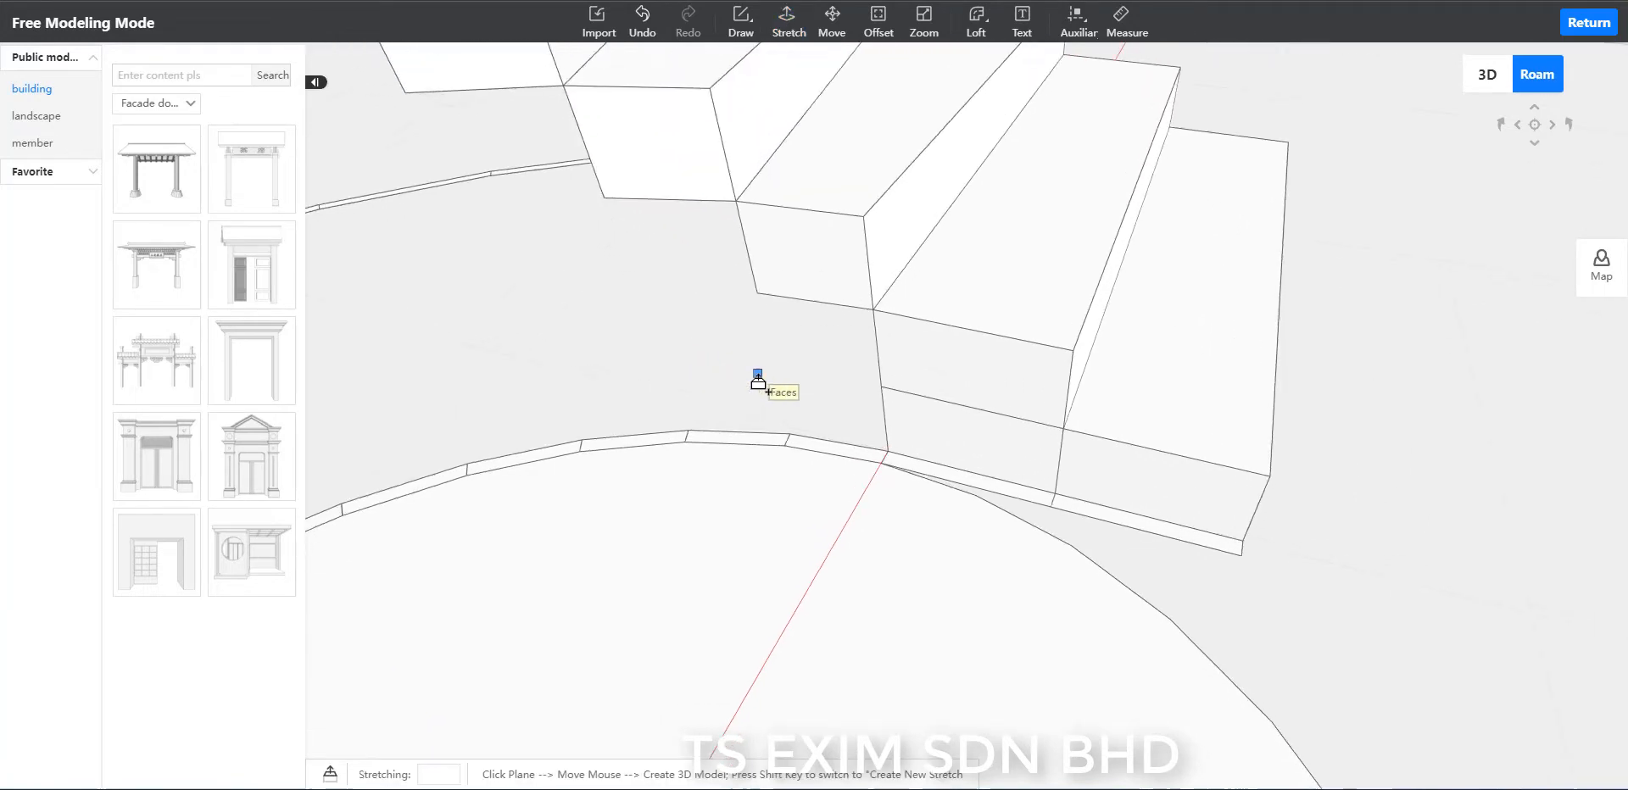
click(800, 456)
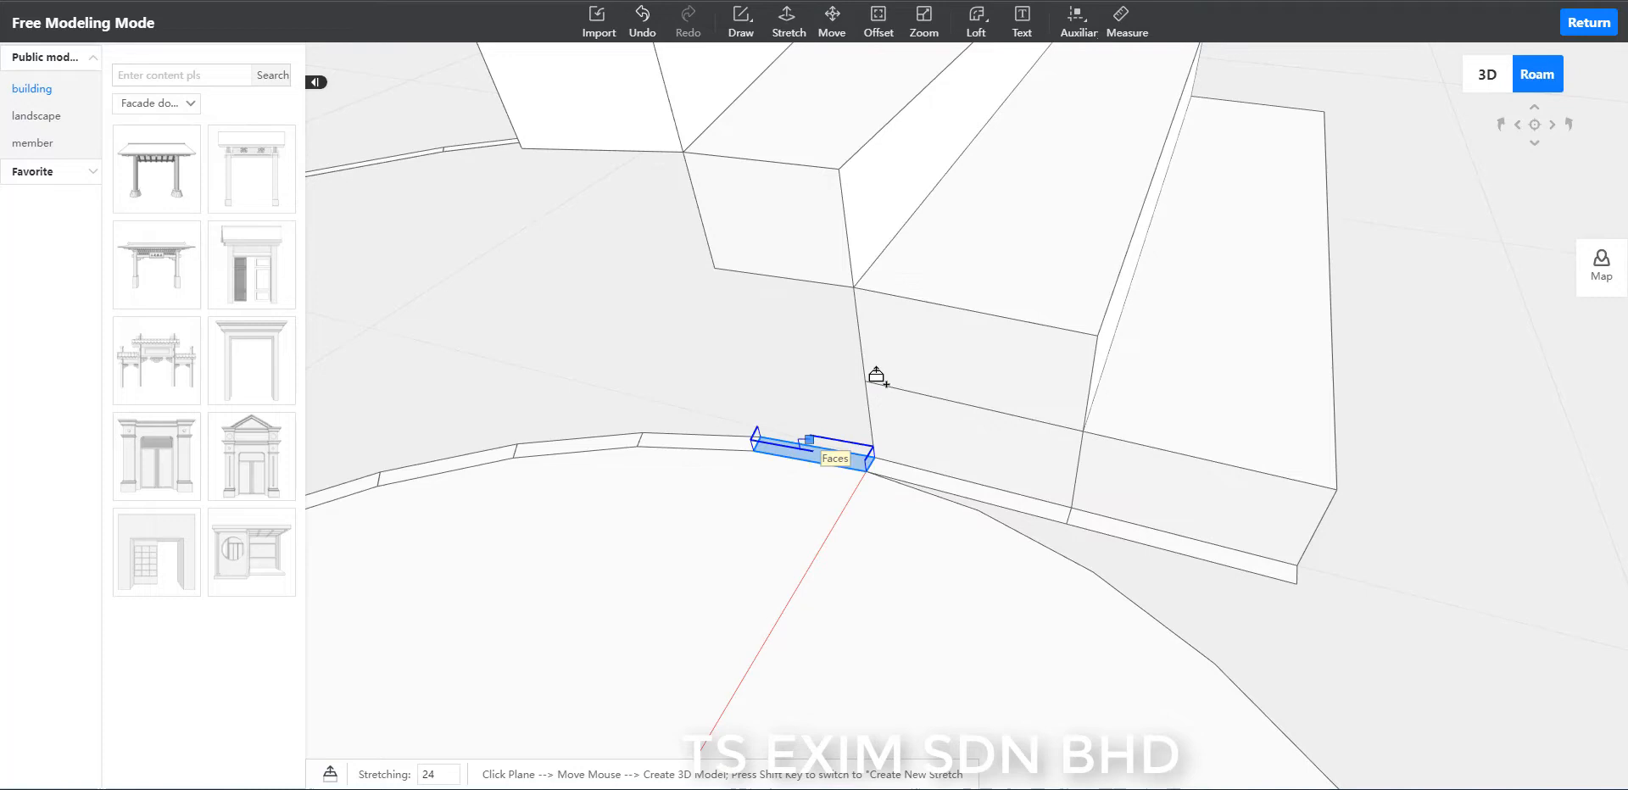
click(989, 266)
Stretch the second and third inner-rim segments up by 450 and 600, level with the third and fourth steps' tops.
scroll(988, 269, down, 1)
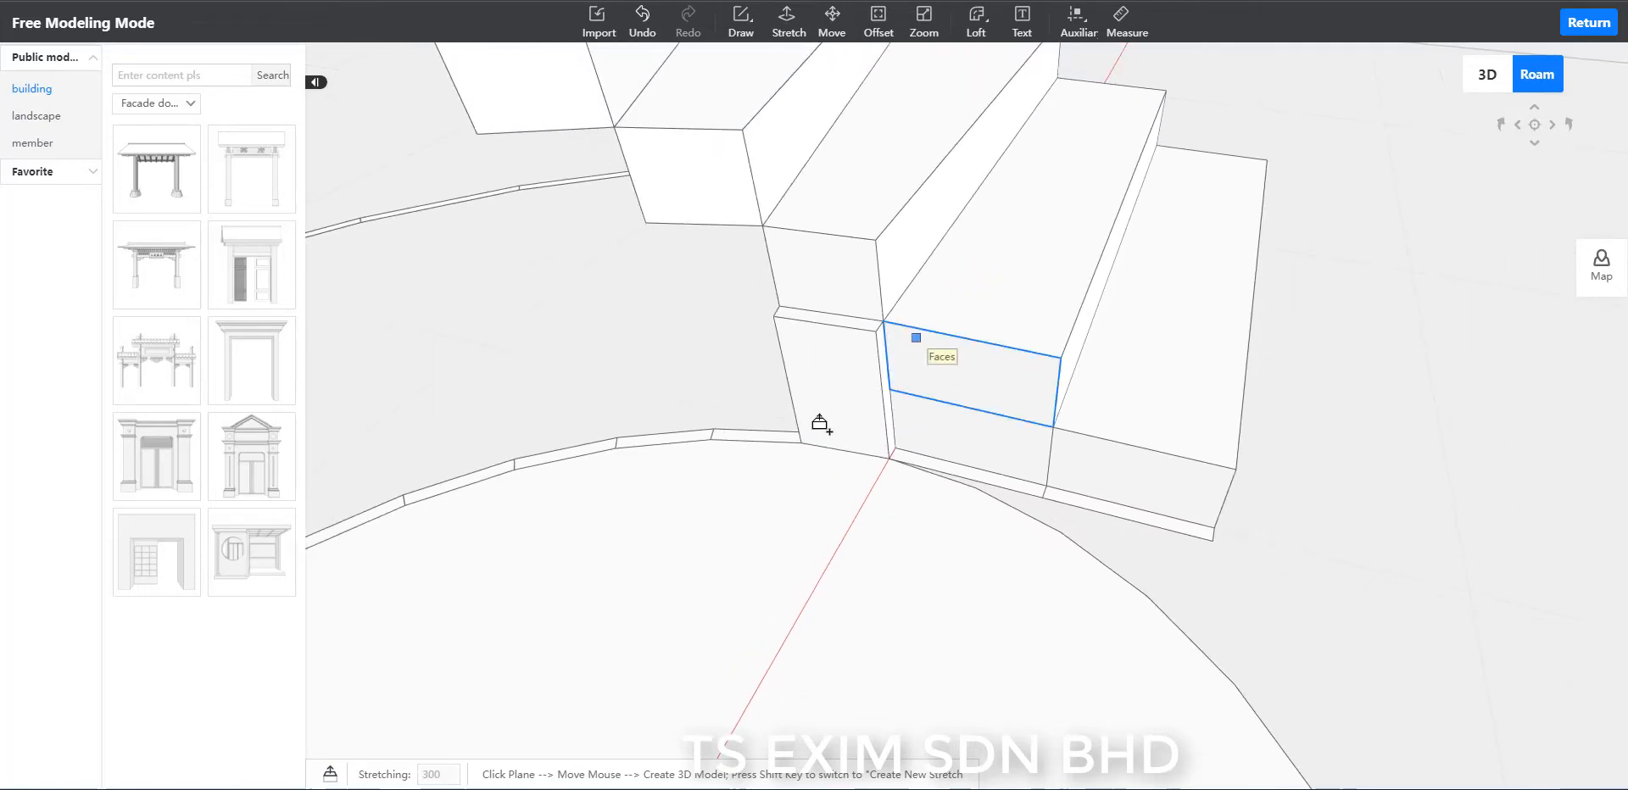
scroll(766, 441, up, 2)
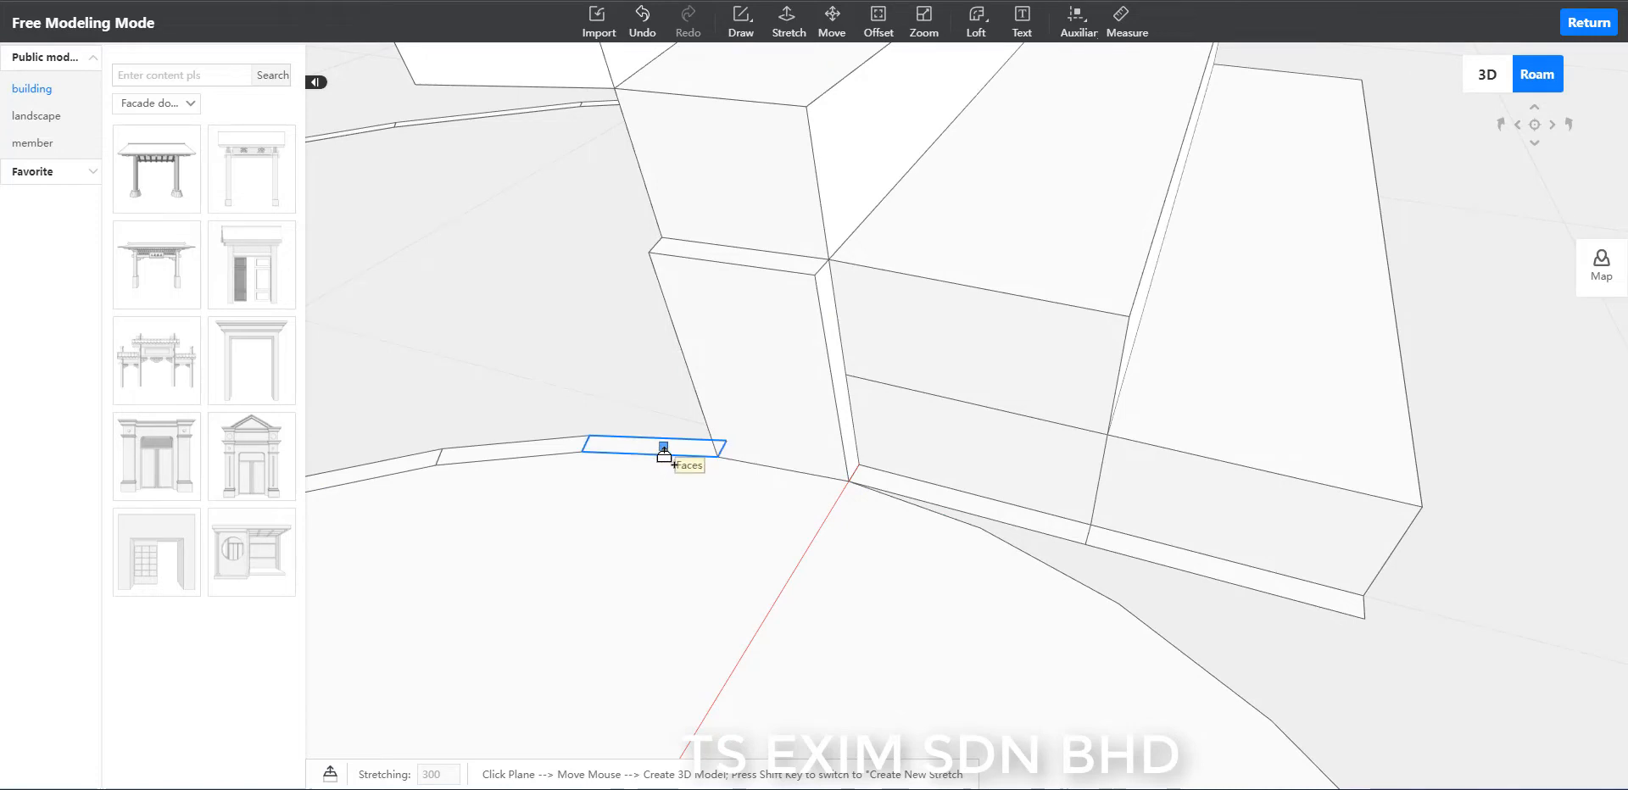
scroll(670, 424, down, 2)
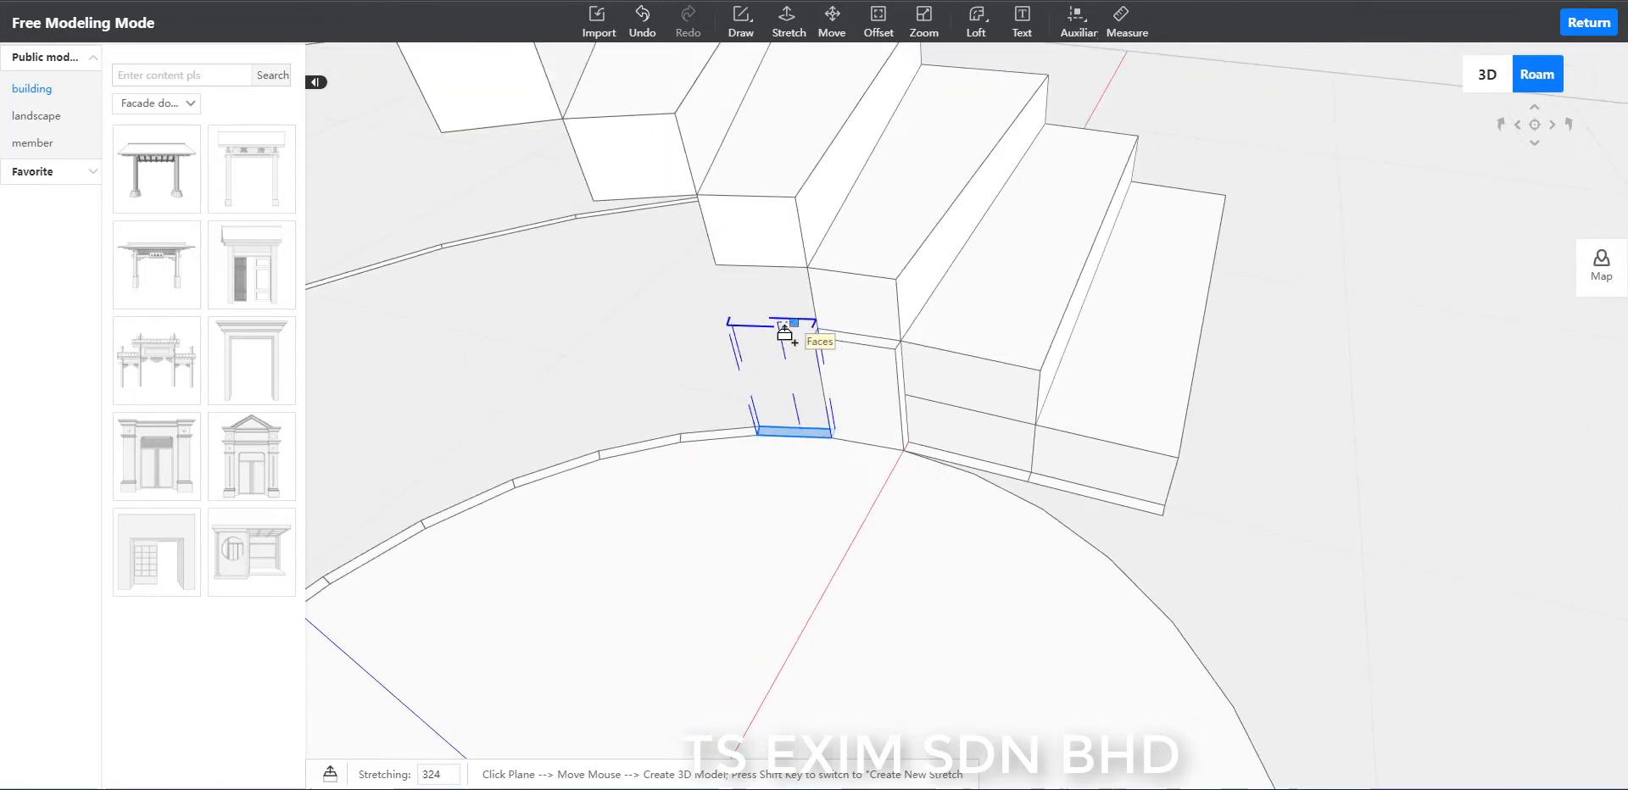
click(873, 249)
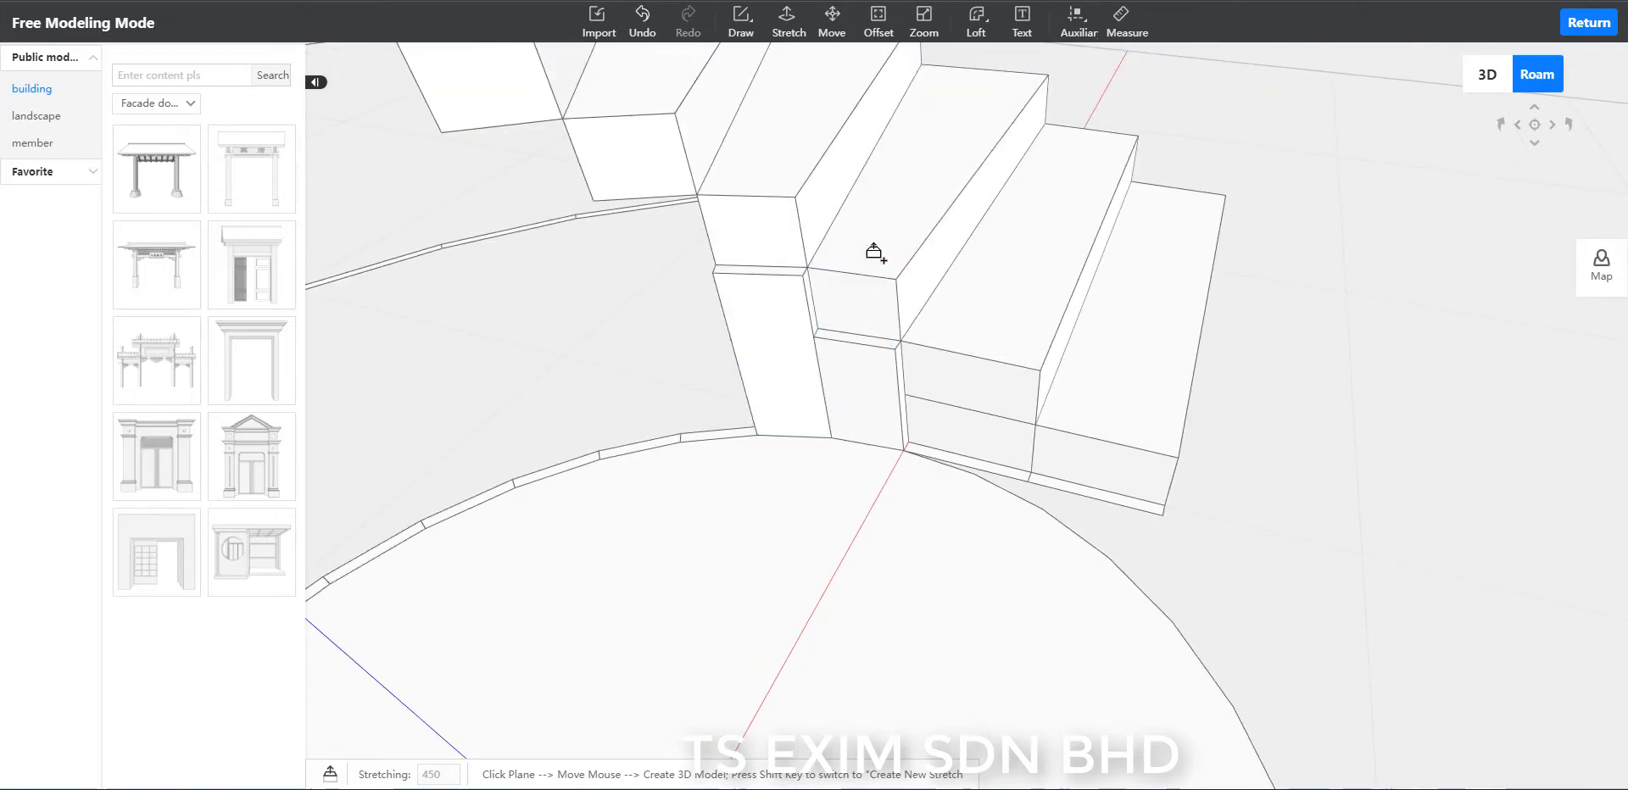
scroll(682, 432, up, 2)
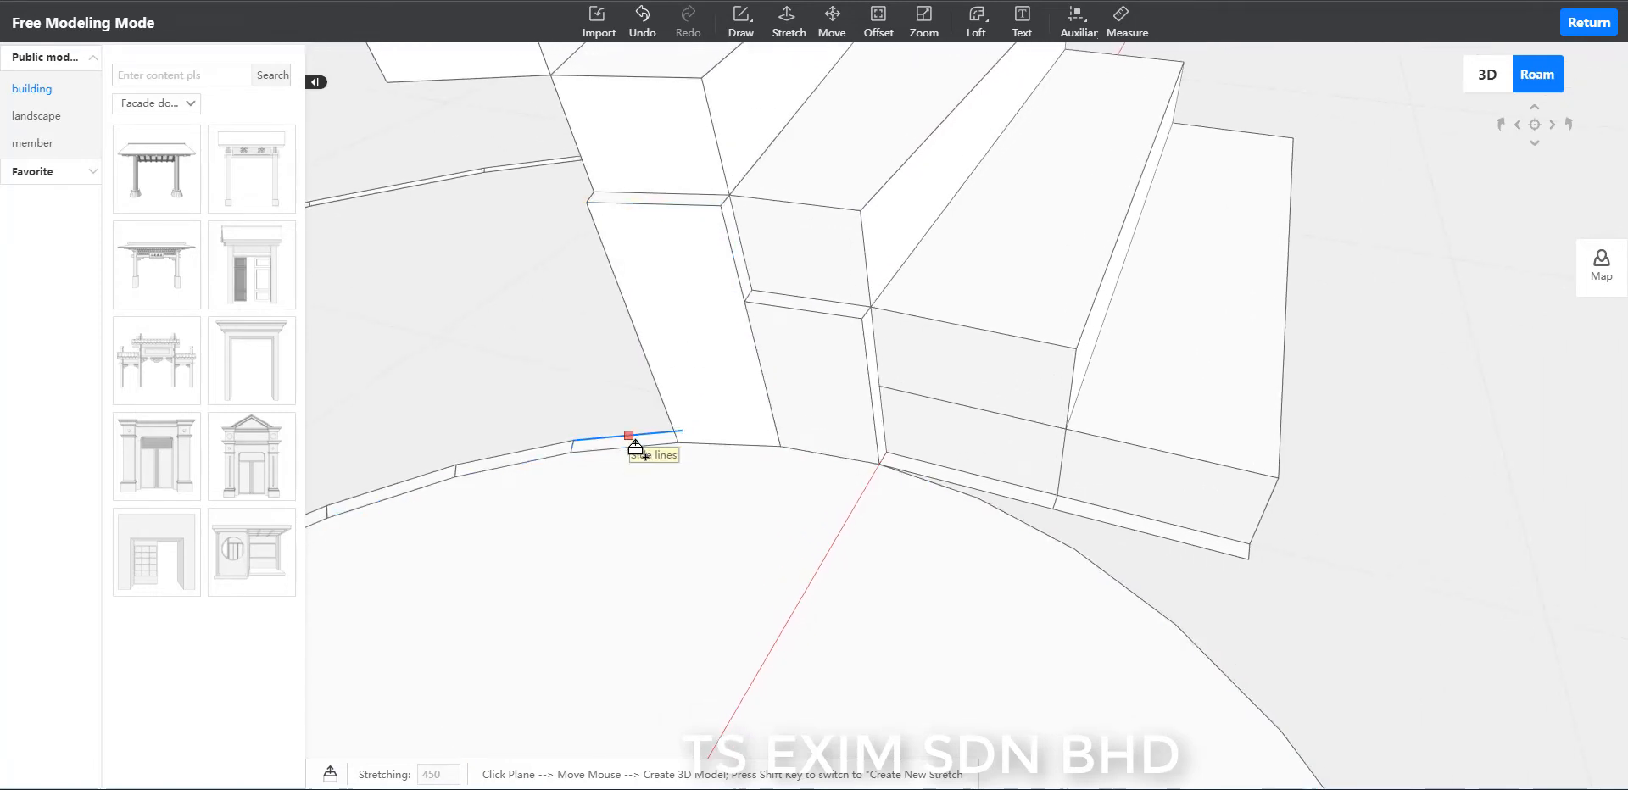
click(613, 448)
scroll(610, 436, down, 2)
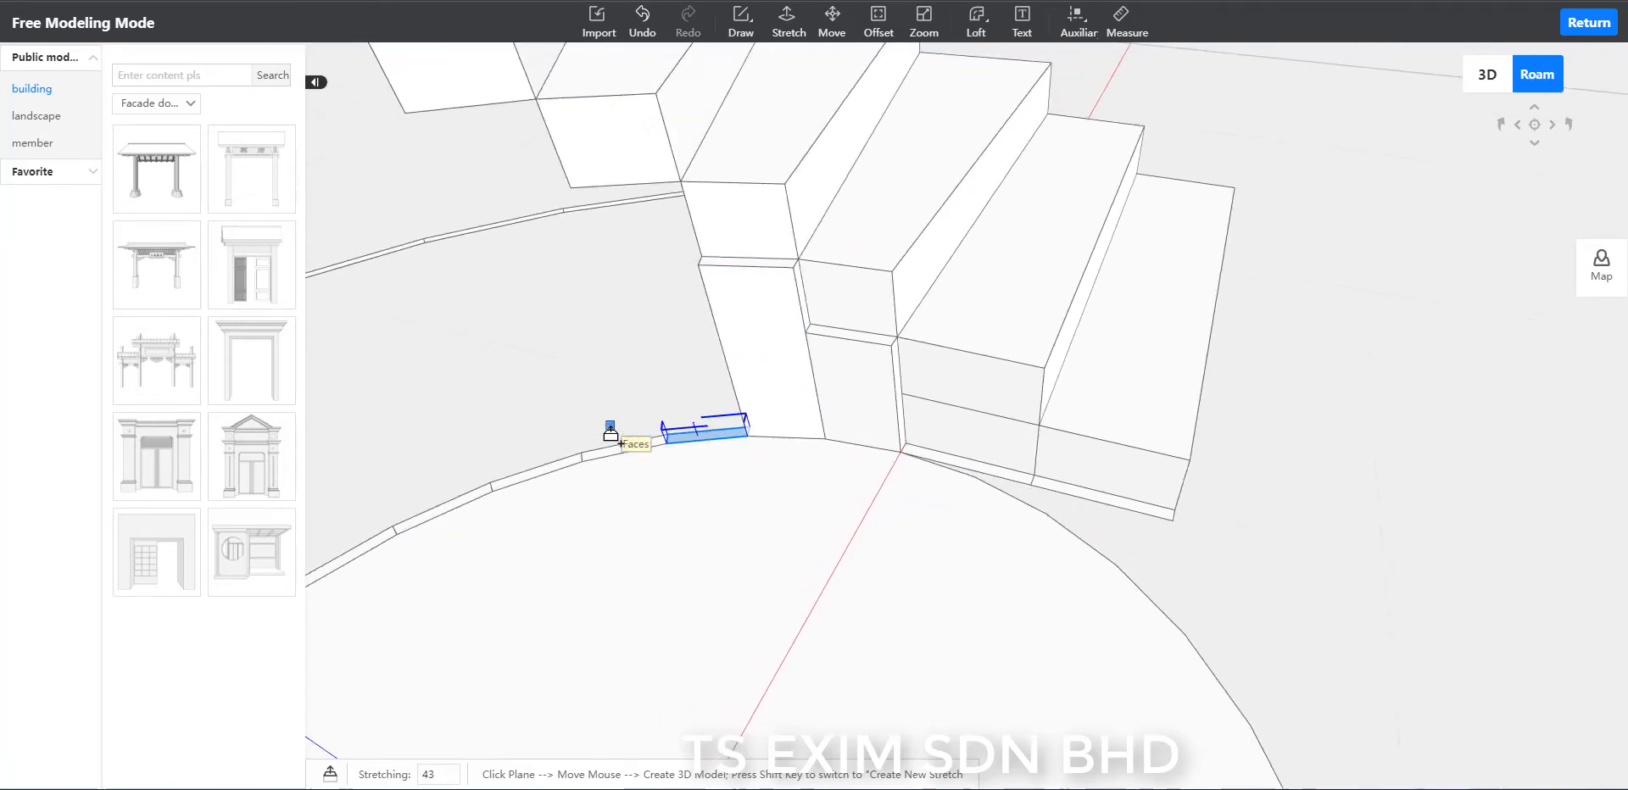
click(782, 206)
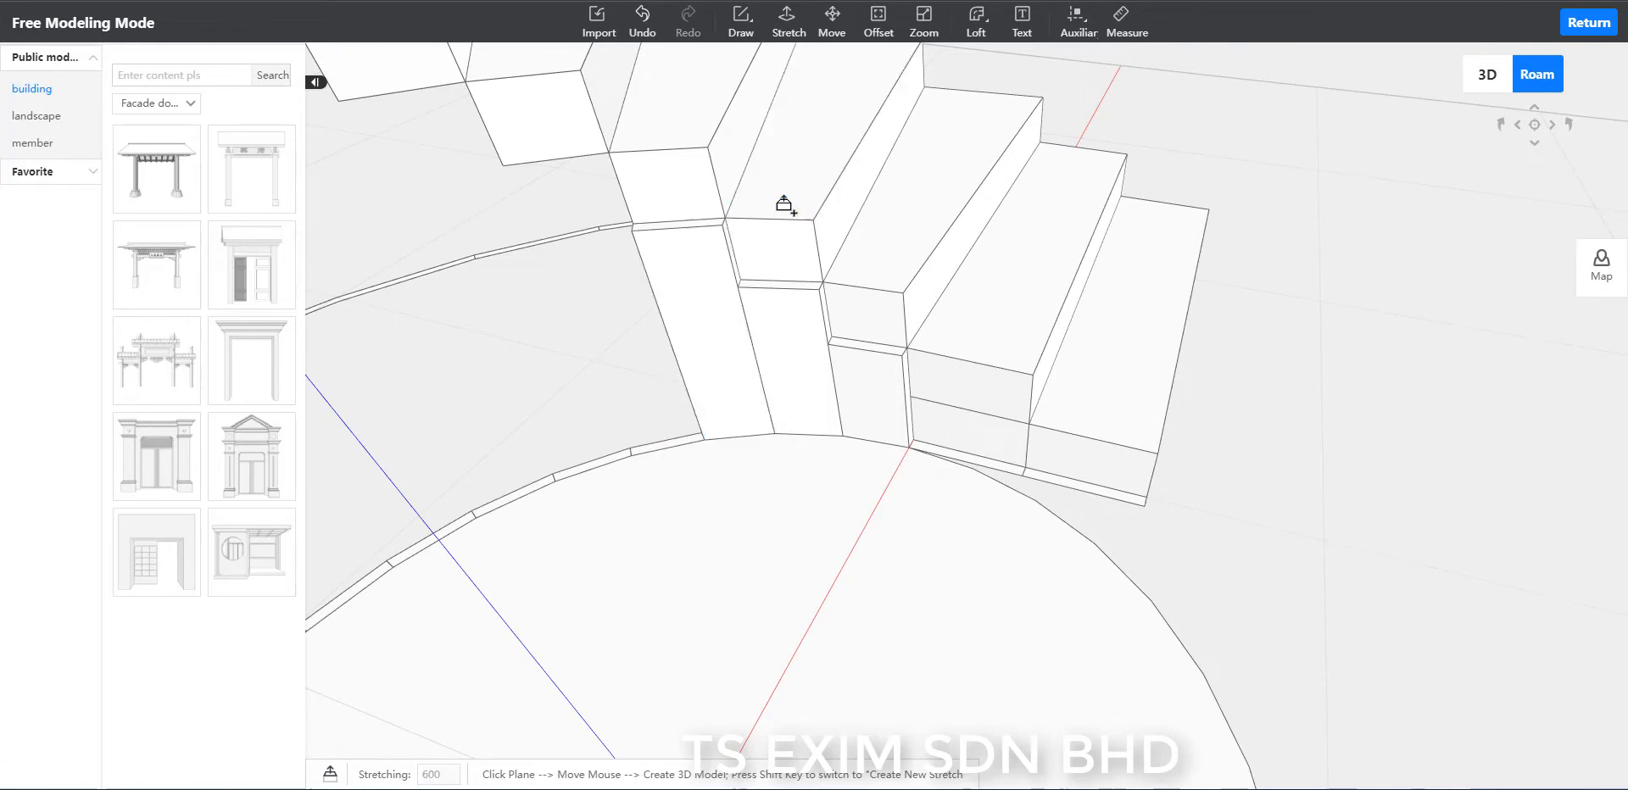
Stretch the fourth inner-rim segment up by 750, level with the top face of the fifth step.
scroll(596, 431, up, 2)
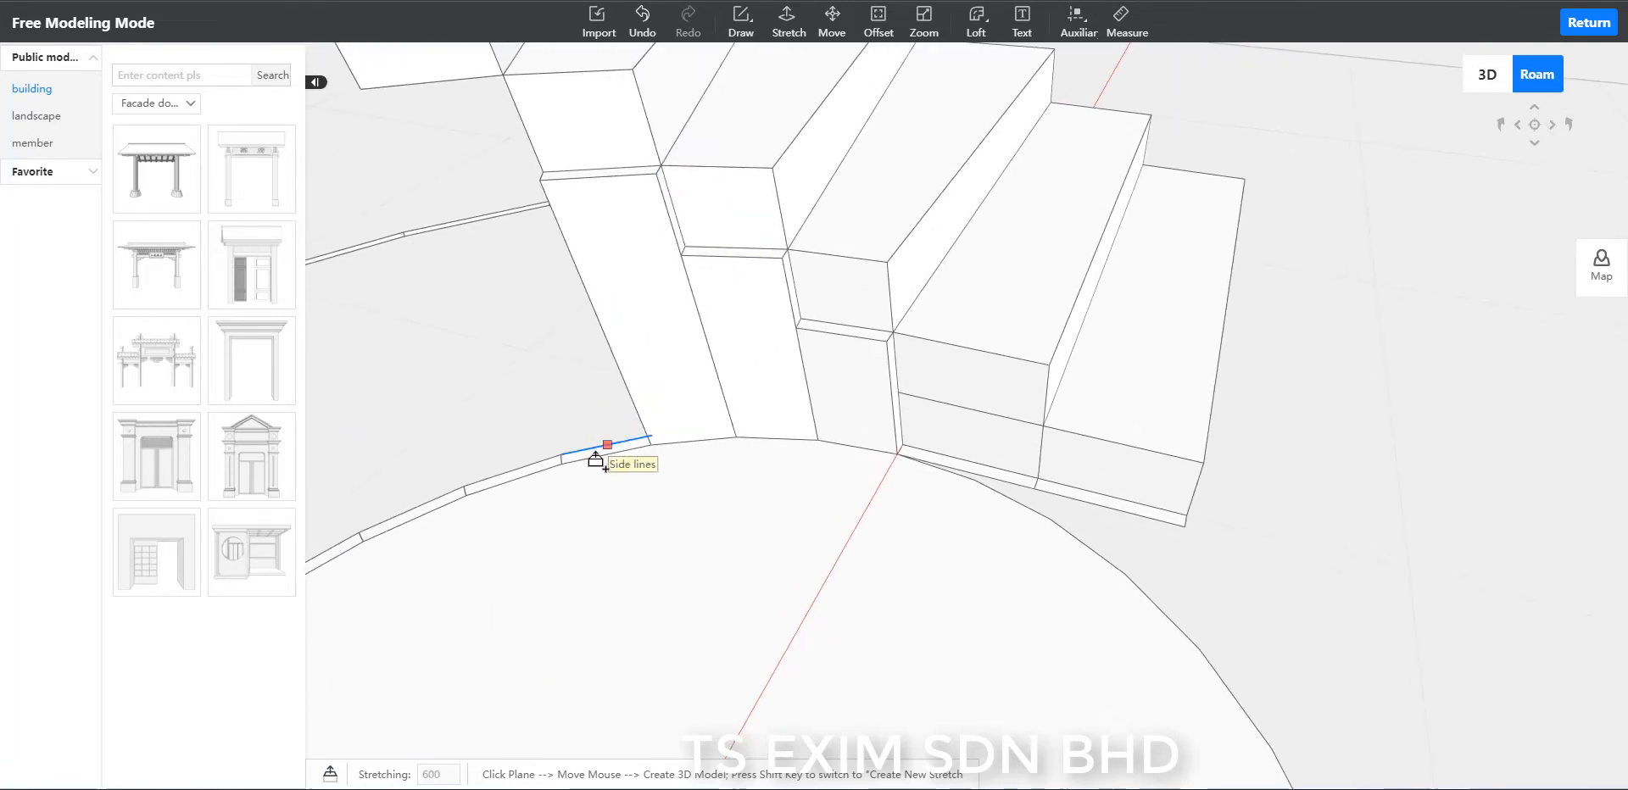
key(Escape)
scroll(536, 403, up, 3)
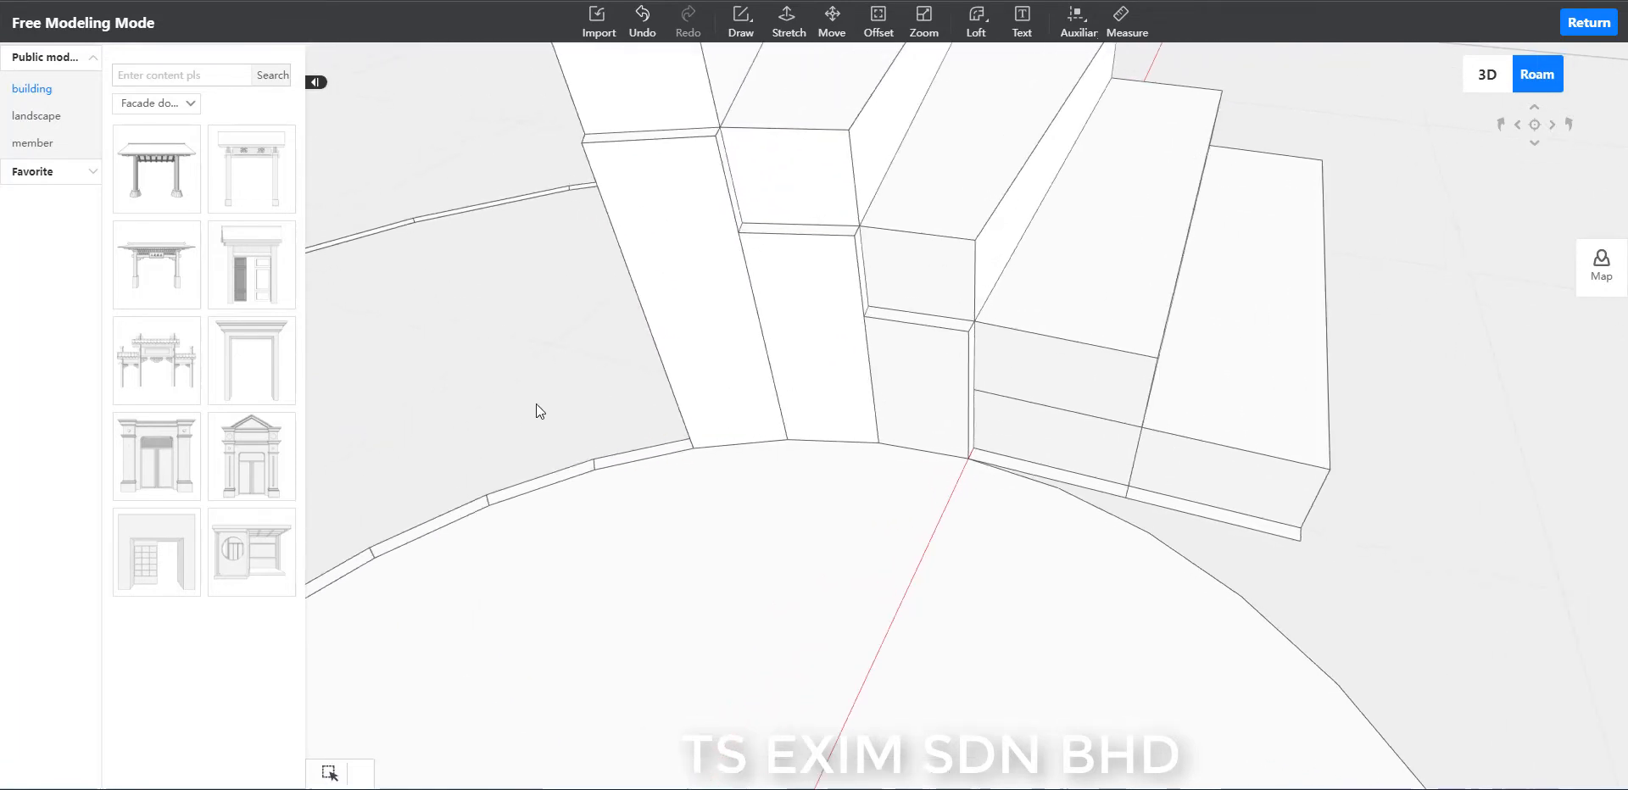
scroll(543, 409, down, 4)
scroll(631, 446, up, 2)
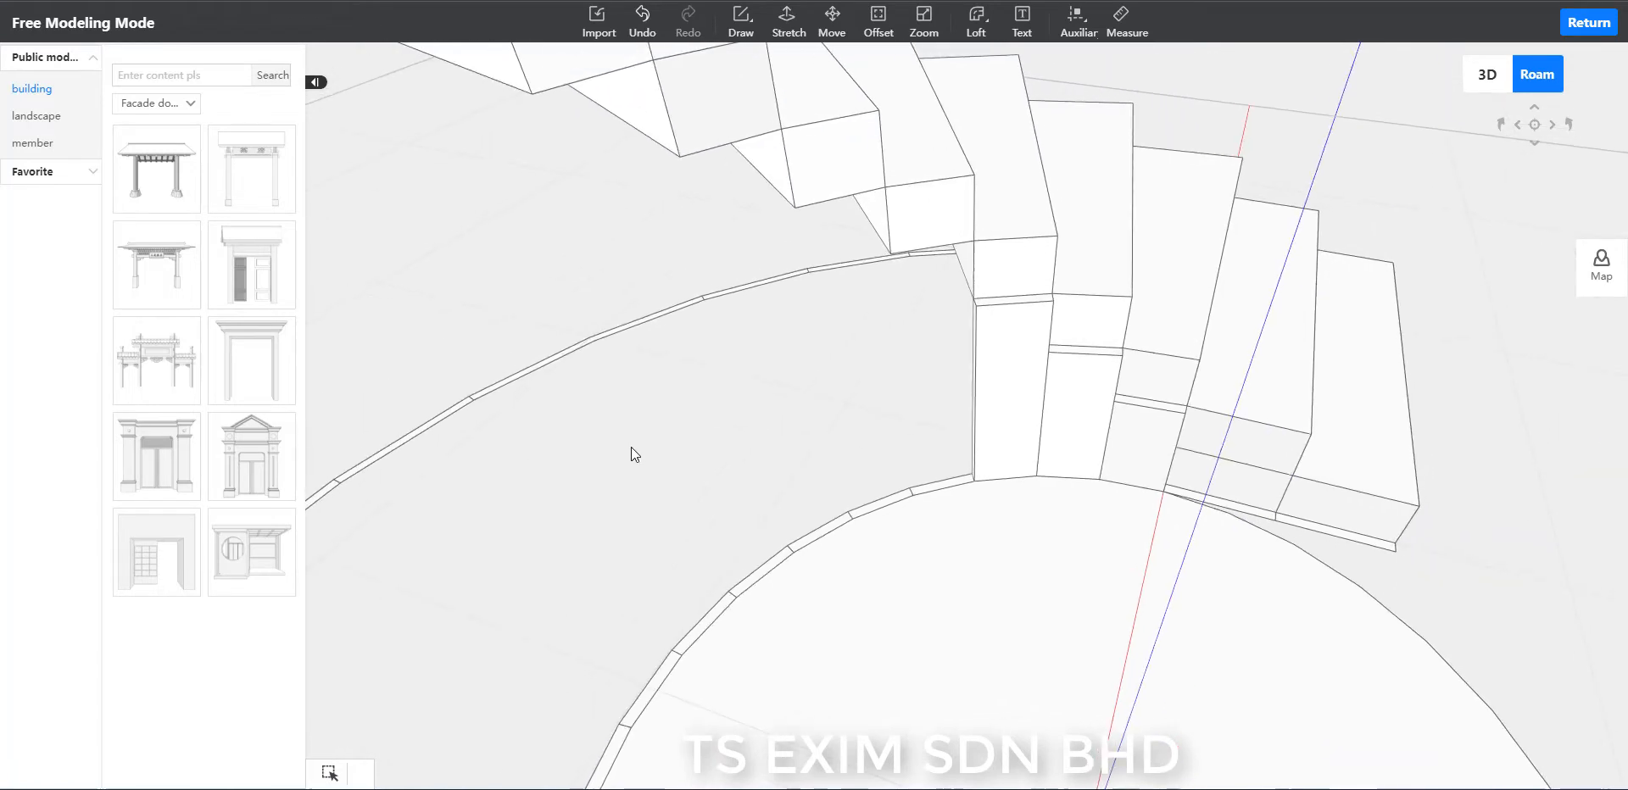
scroll(658, 446, up, 1)
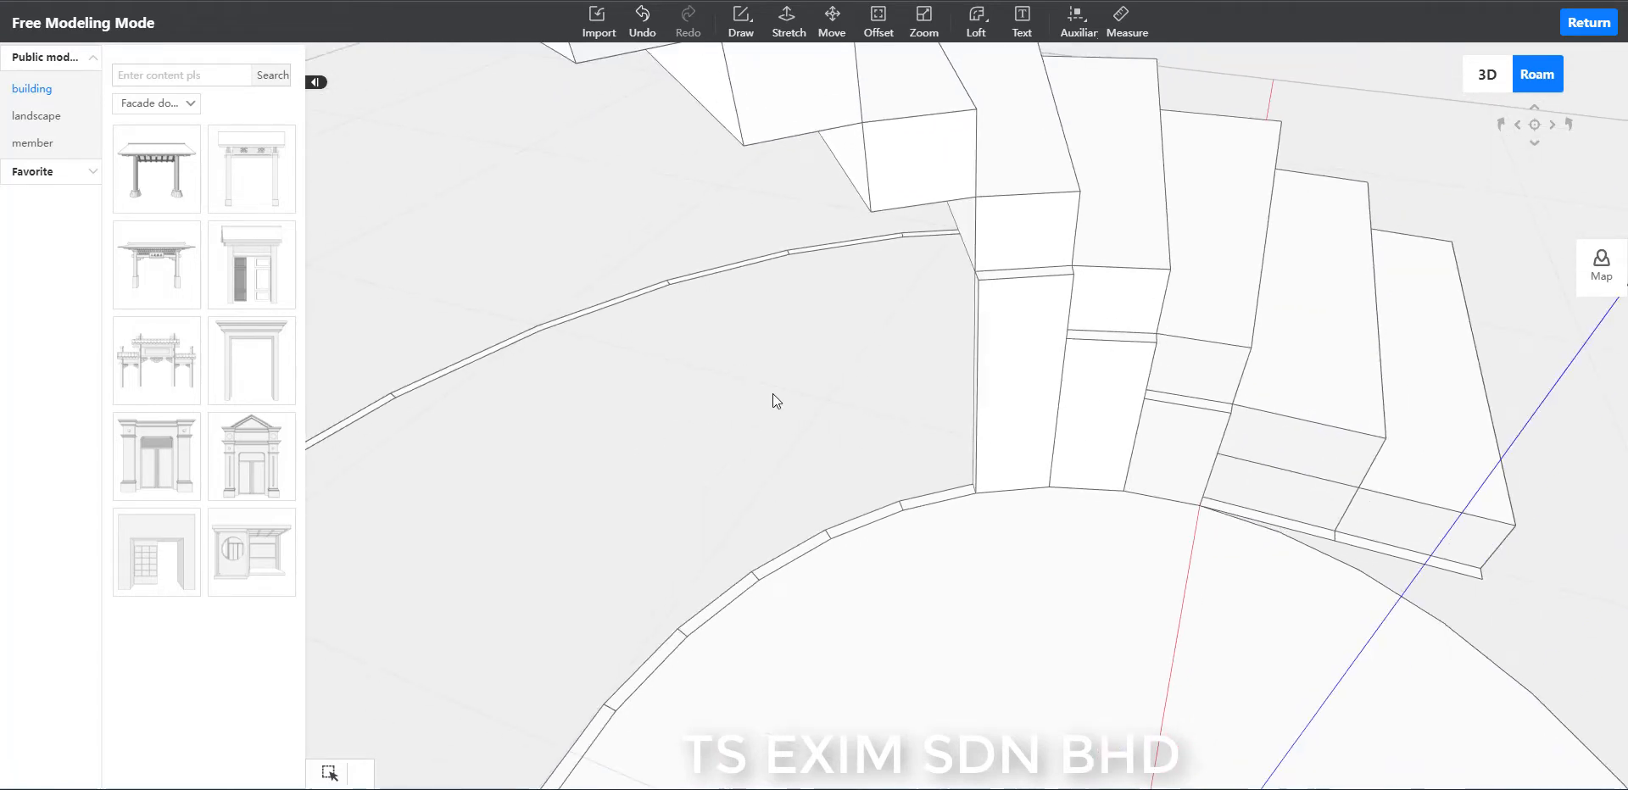
click(799, 44)
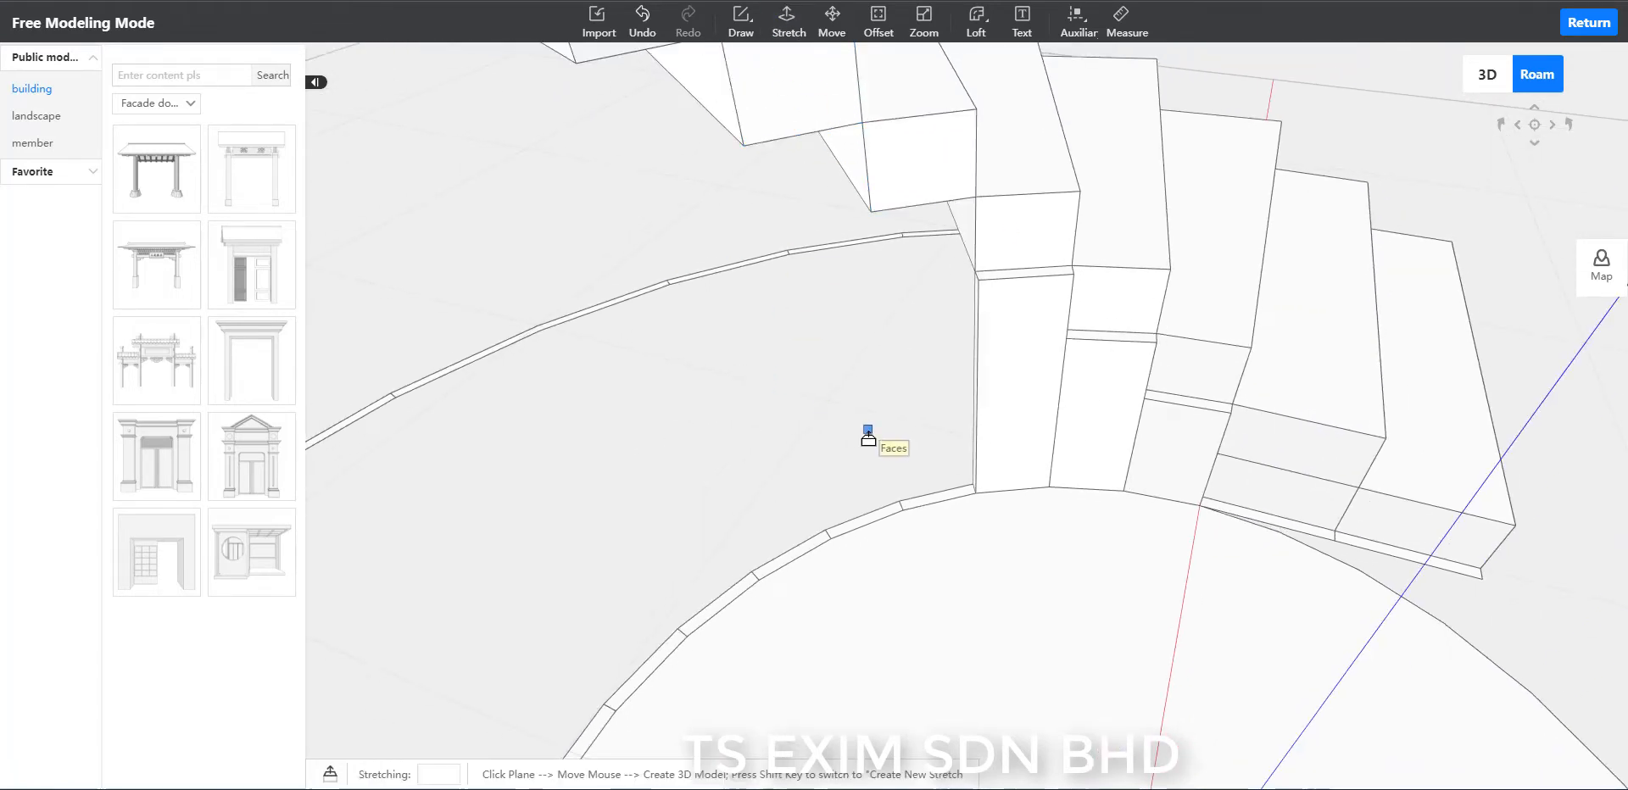
scroll(931, 475, up, 3)
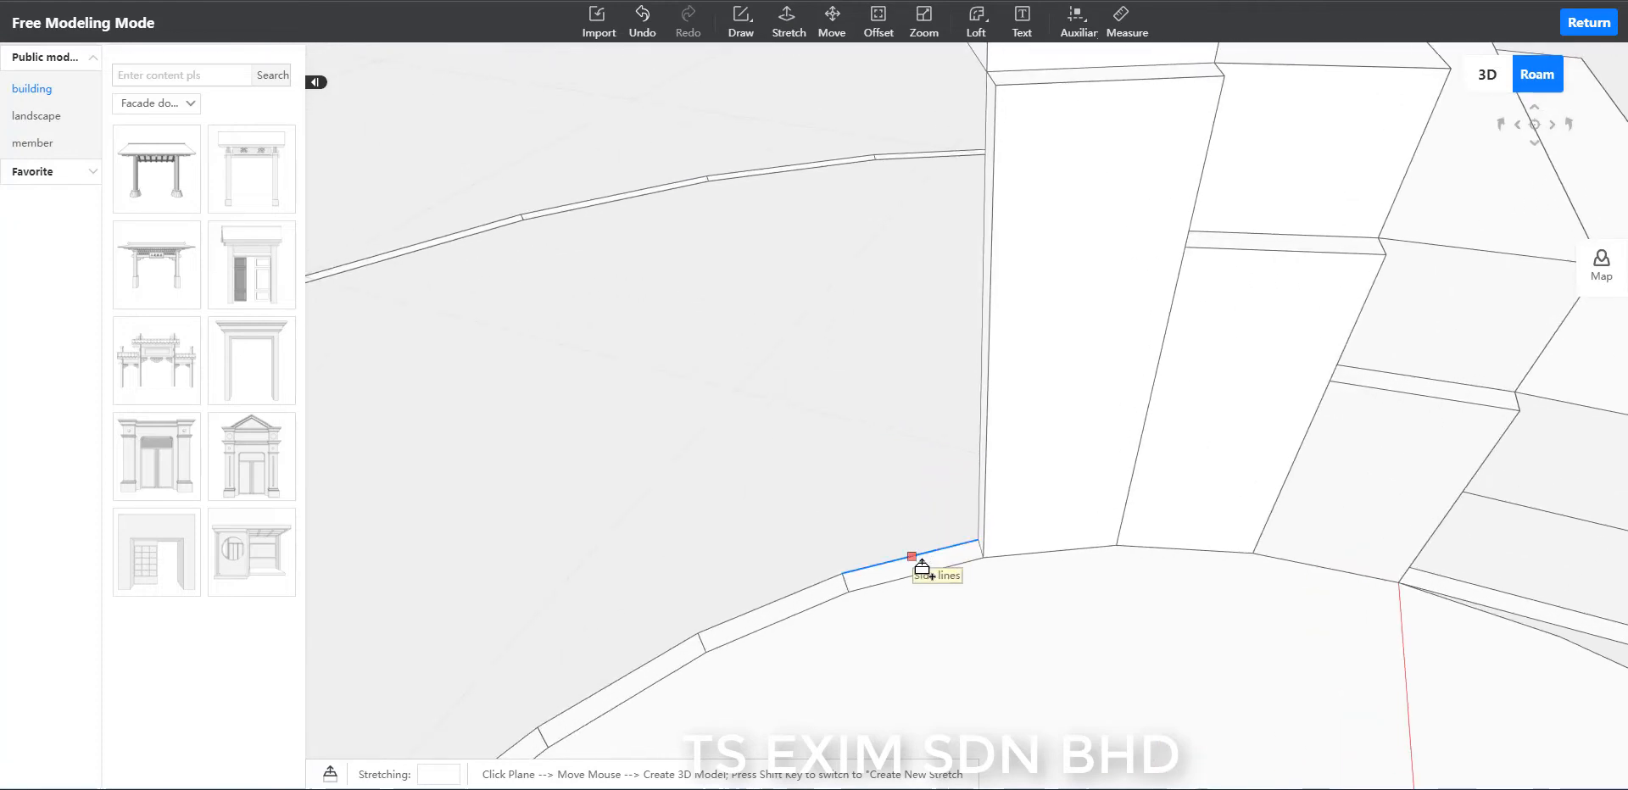
click(903, 543)
scroll(894, 517, down, 3)
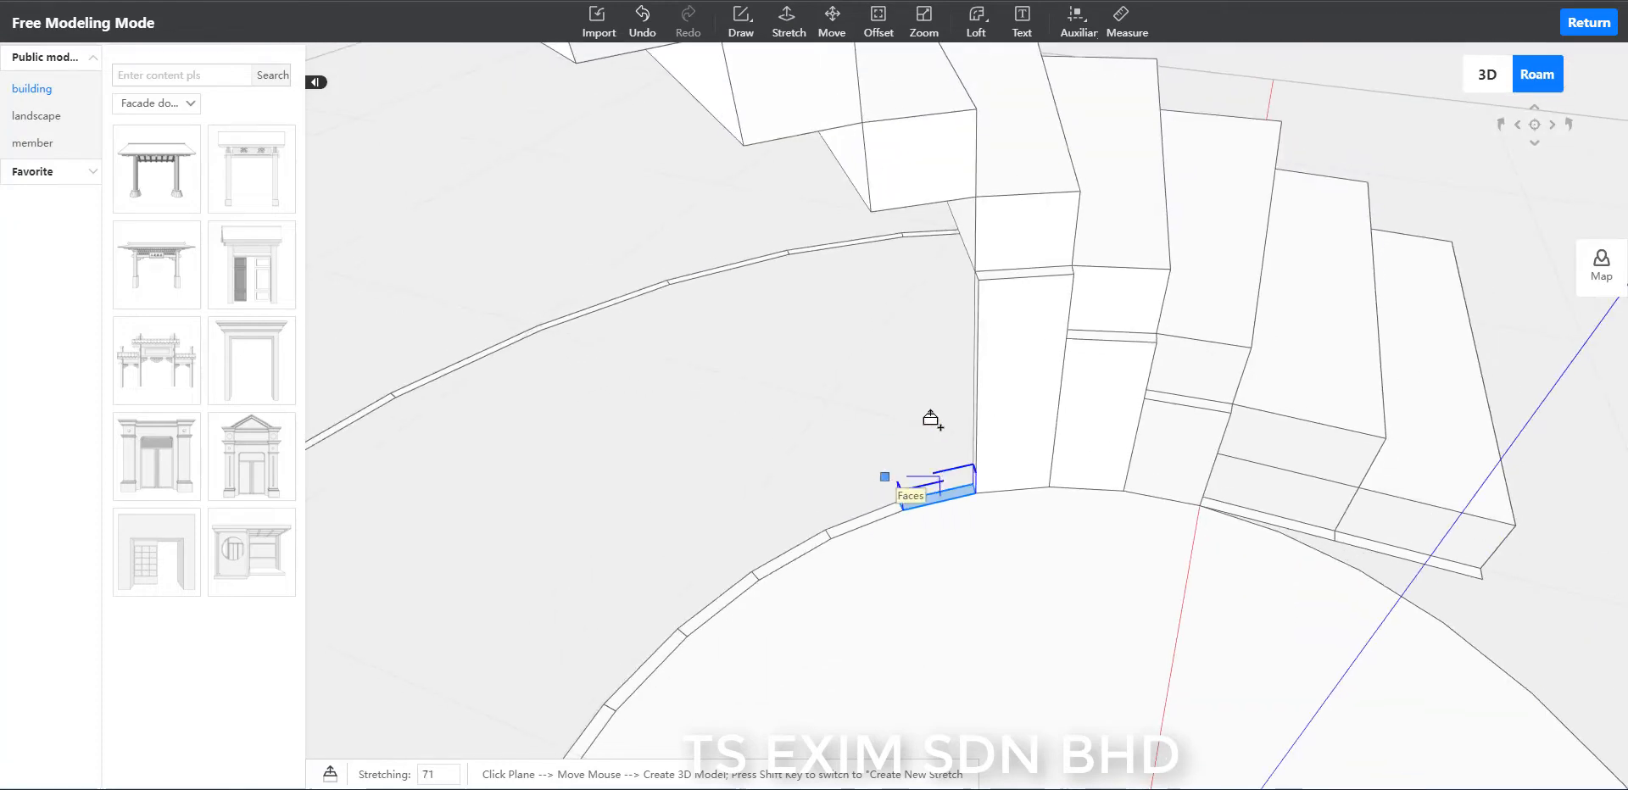
click(1038, 170)
Stretch the fifth inner-rim segment upward from the floor.
scroll(841, 481, up, 2)
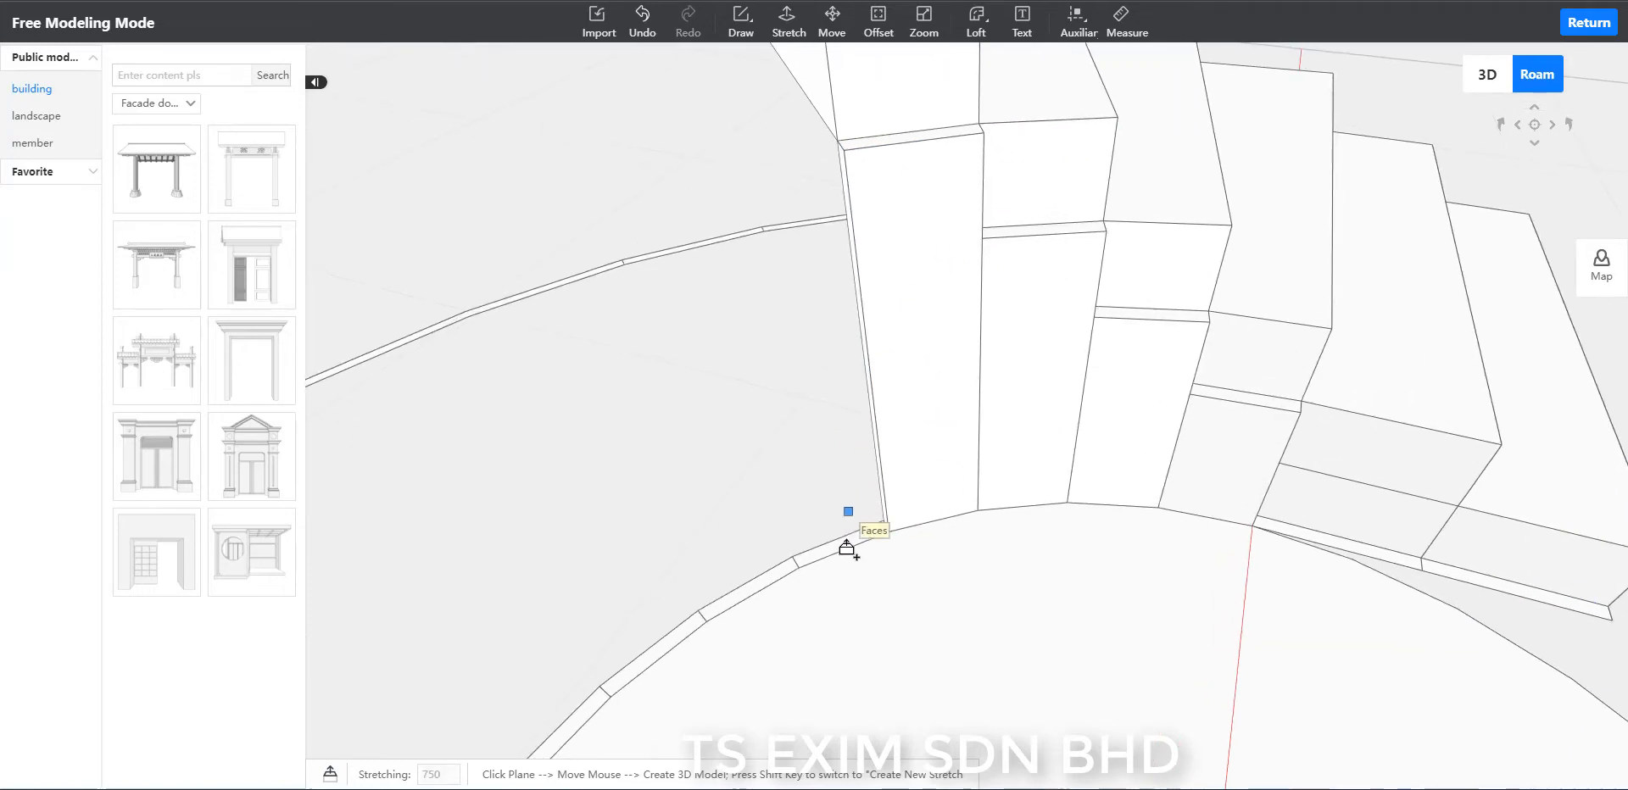
scroll(828, 519, down, 2)
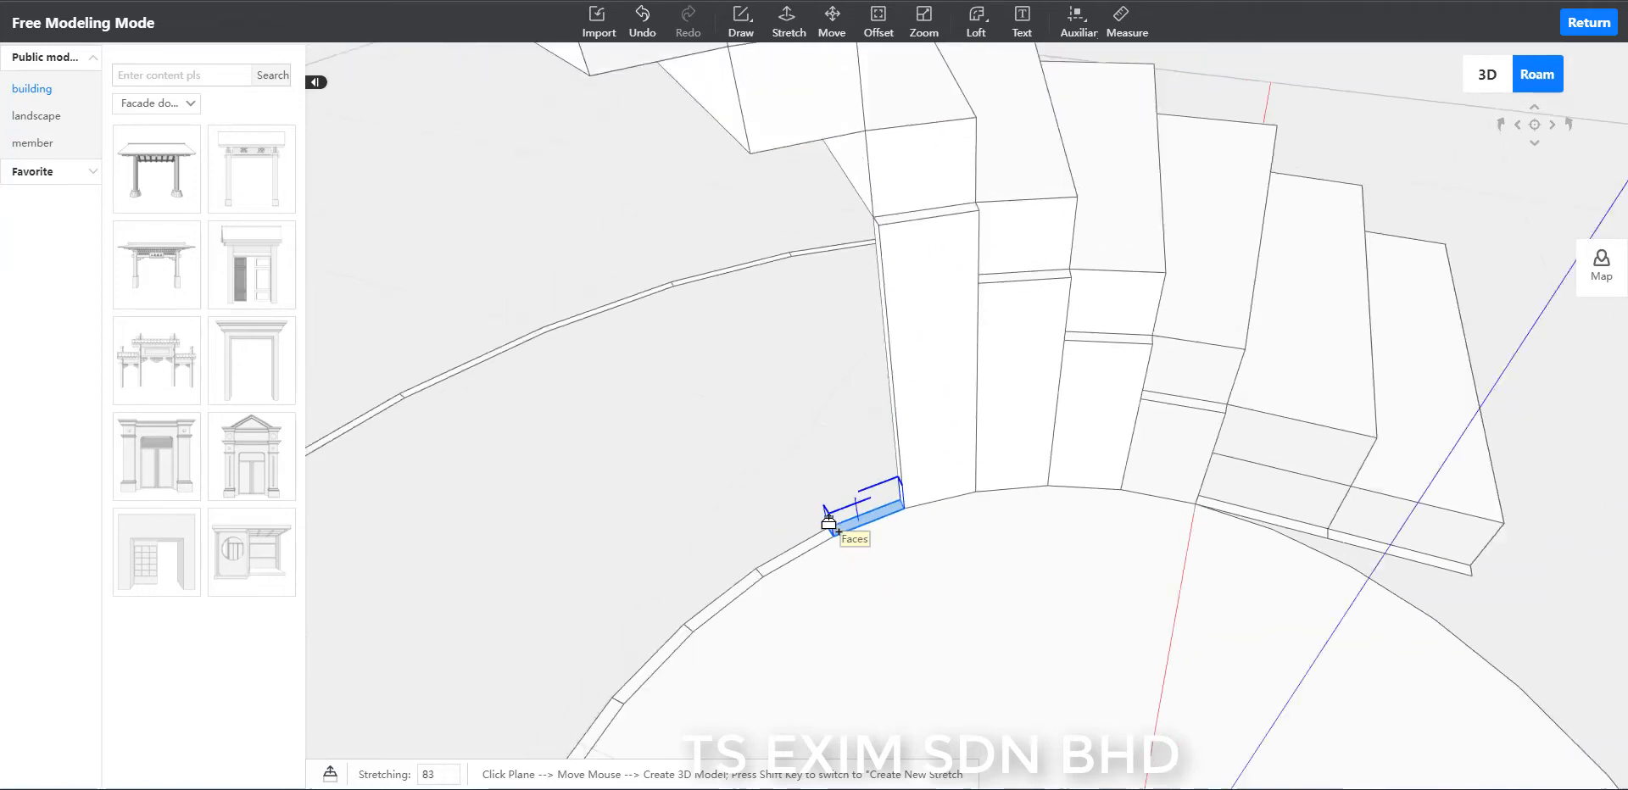
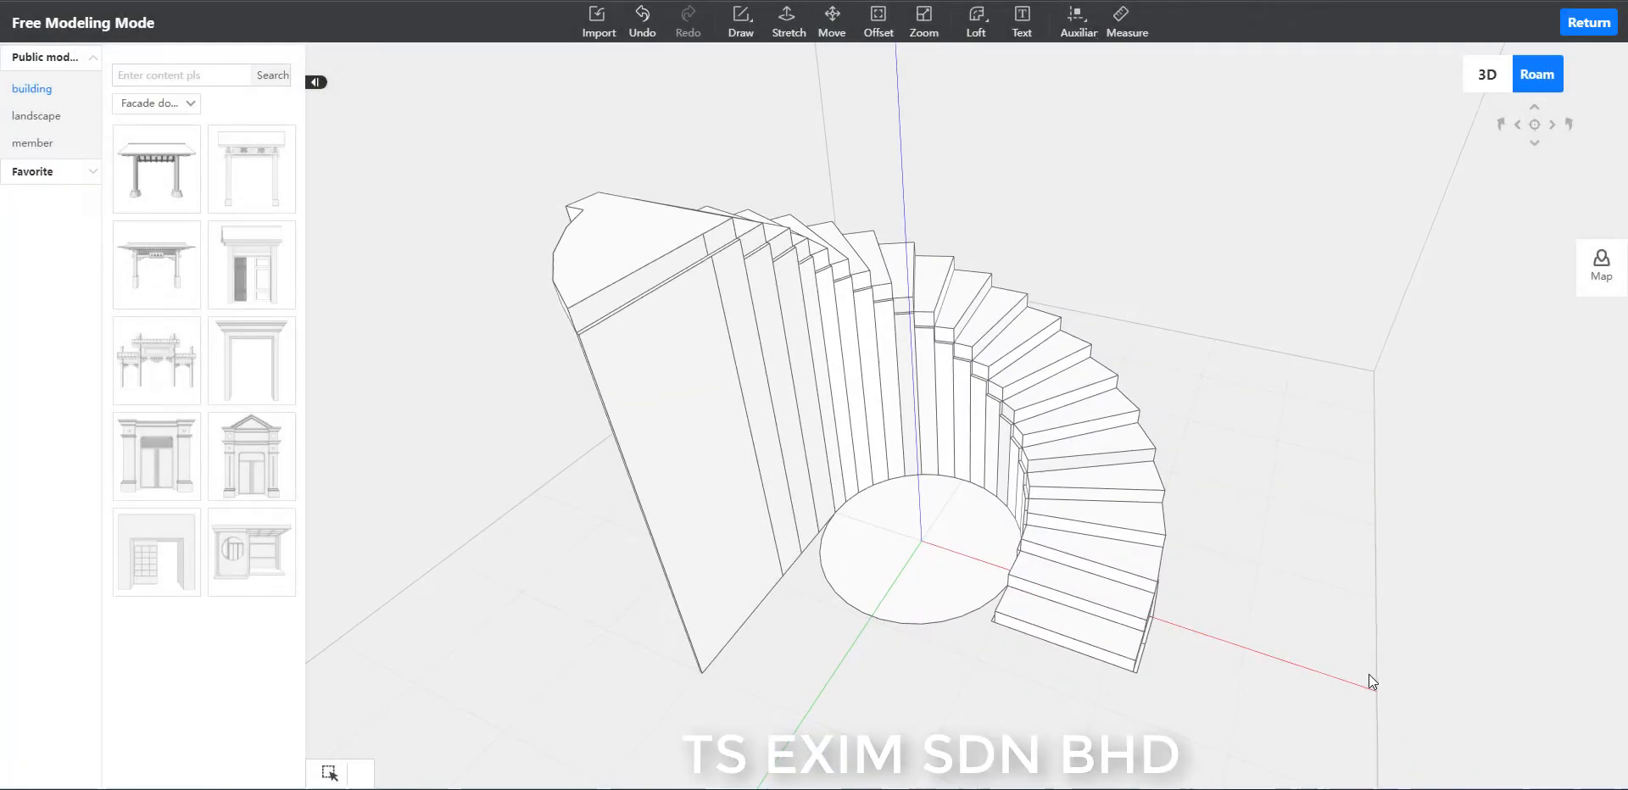
Stretch the inner-rim segment beside the lowest step up by 300, level with the second step's top.
middle_drag(1368, 674, 1178, 699)
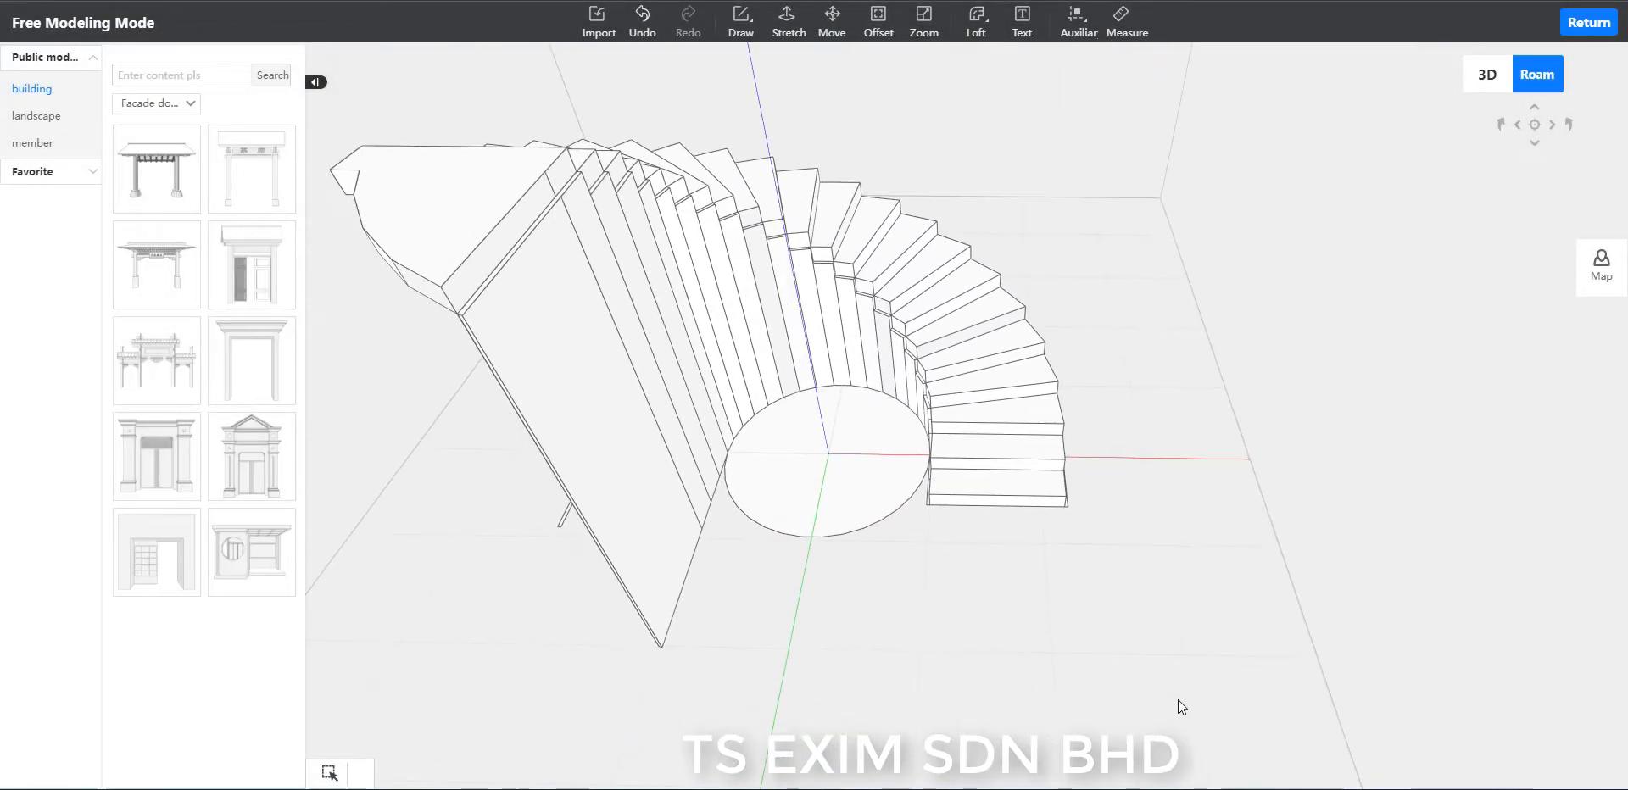
scroll(898, 640, up, 4)
middle_drag(899, 671, 1099, 655)
scroll(1099, 654, down, 3)
scroll(1099, 654, up, 4)
middle_drag(1097, 719, 1332, 643)
scroll(1365, 649, up, 4)
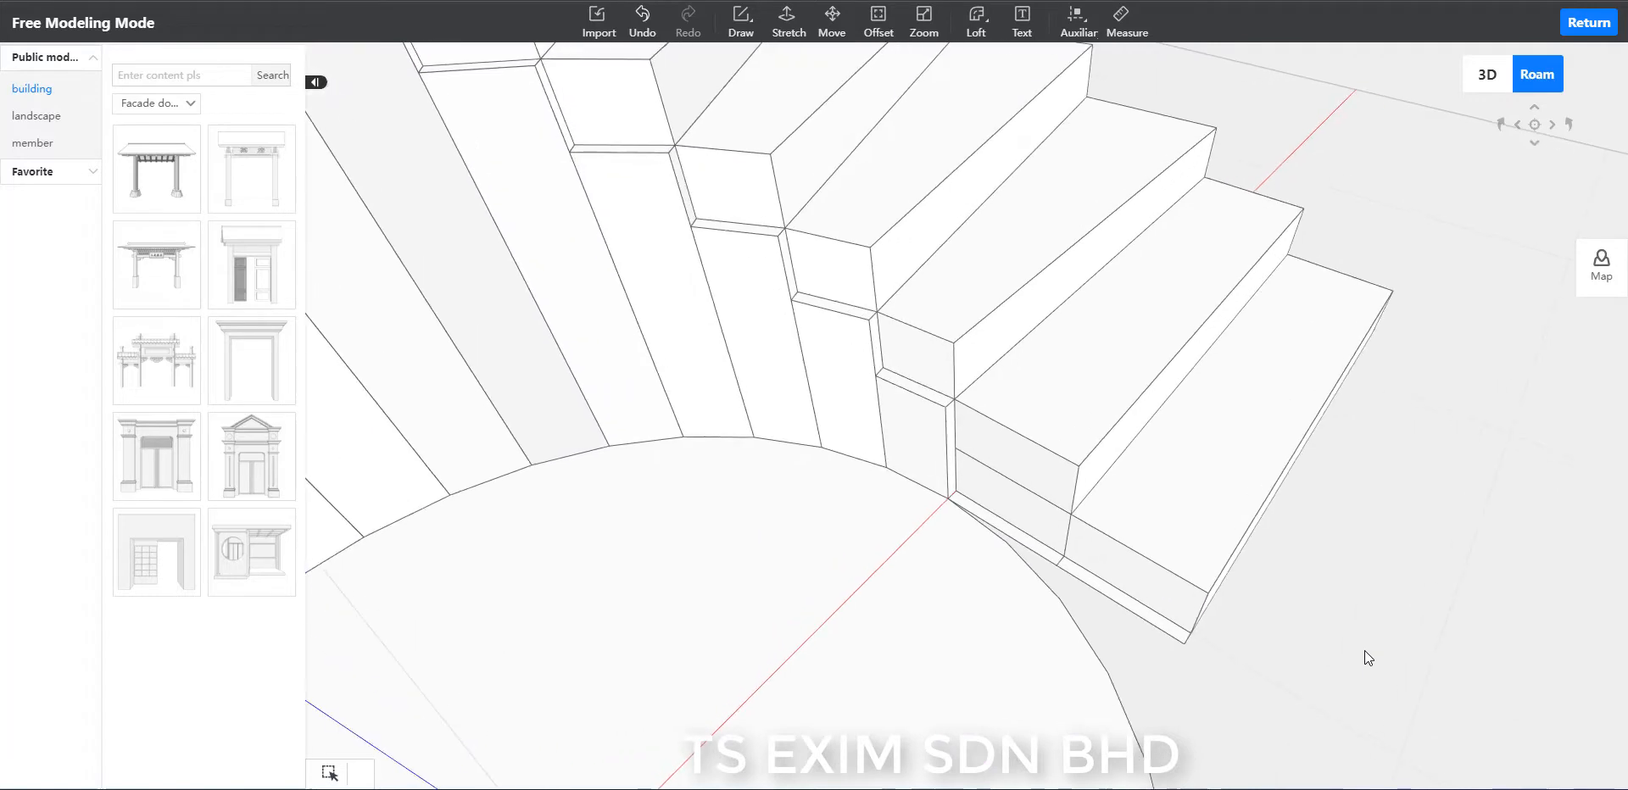
middle_drag(1365, 650, 925, 121)
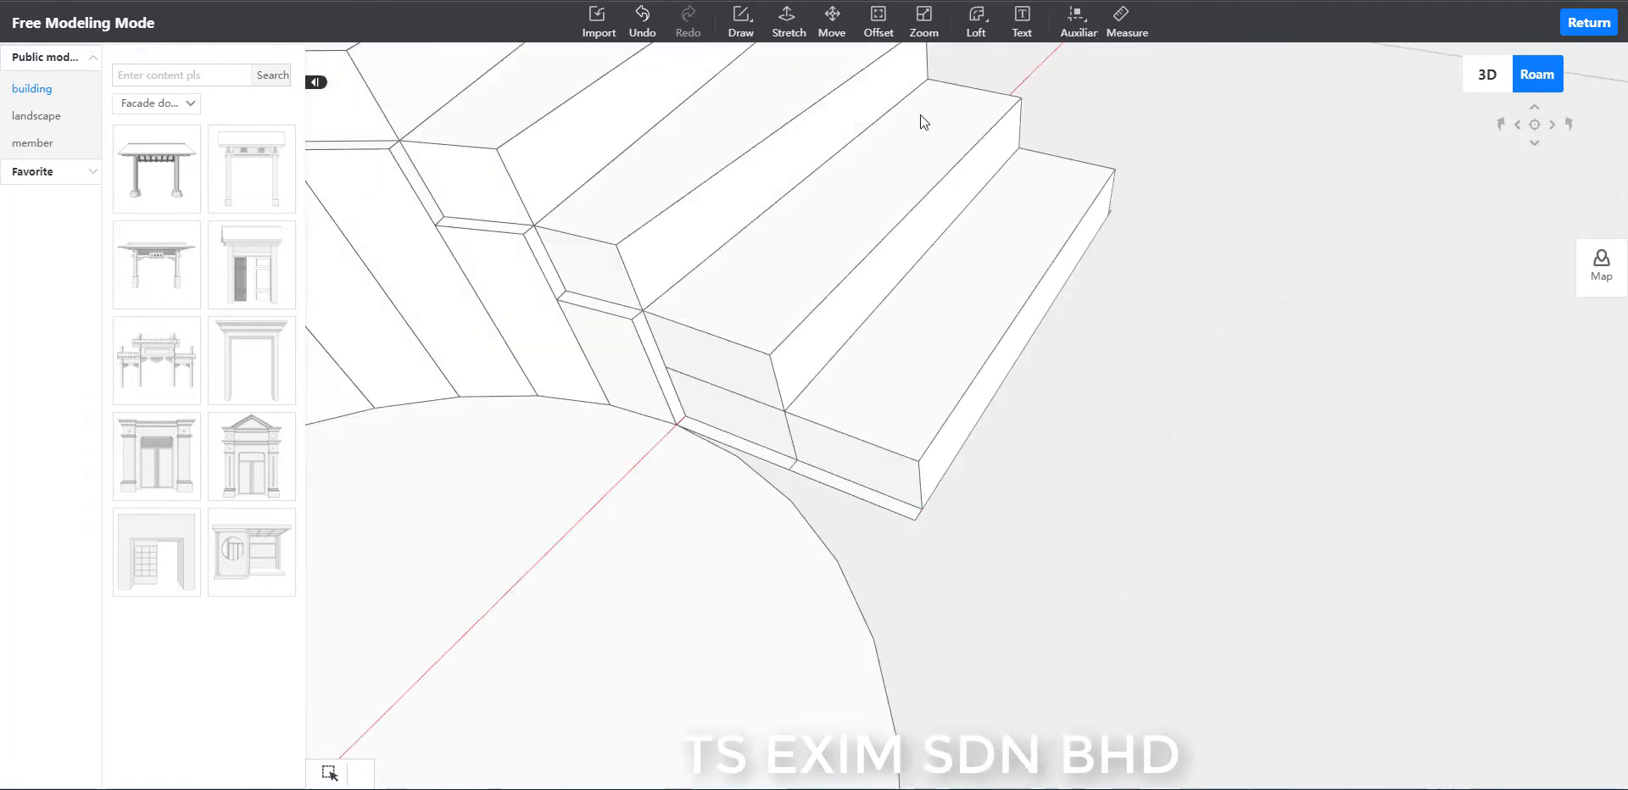
click(790, 25)
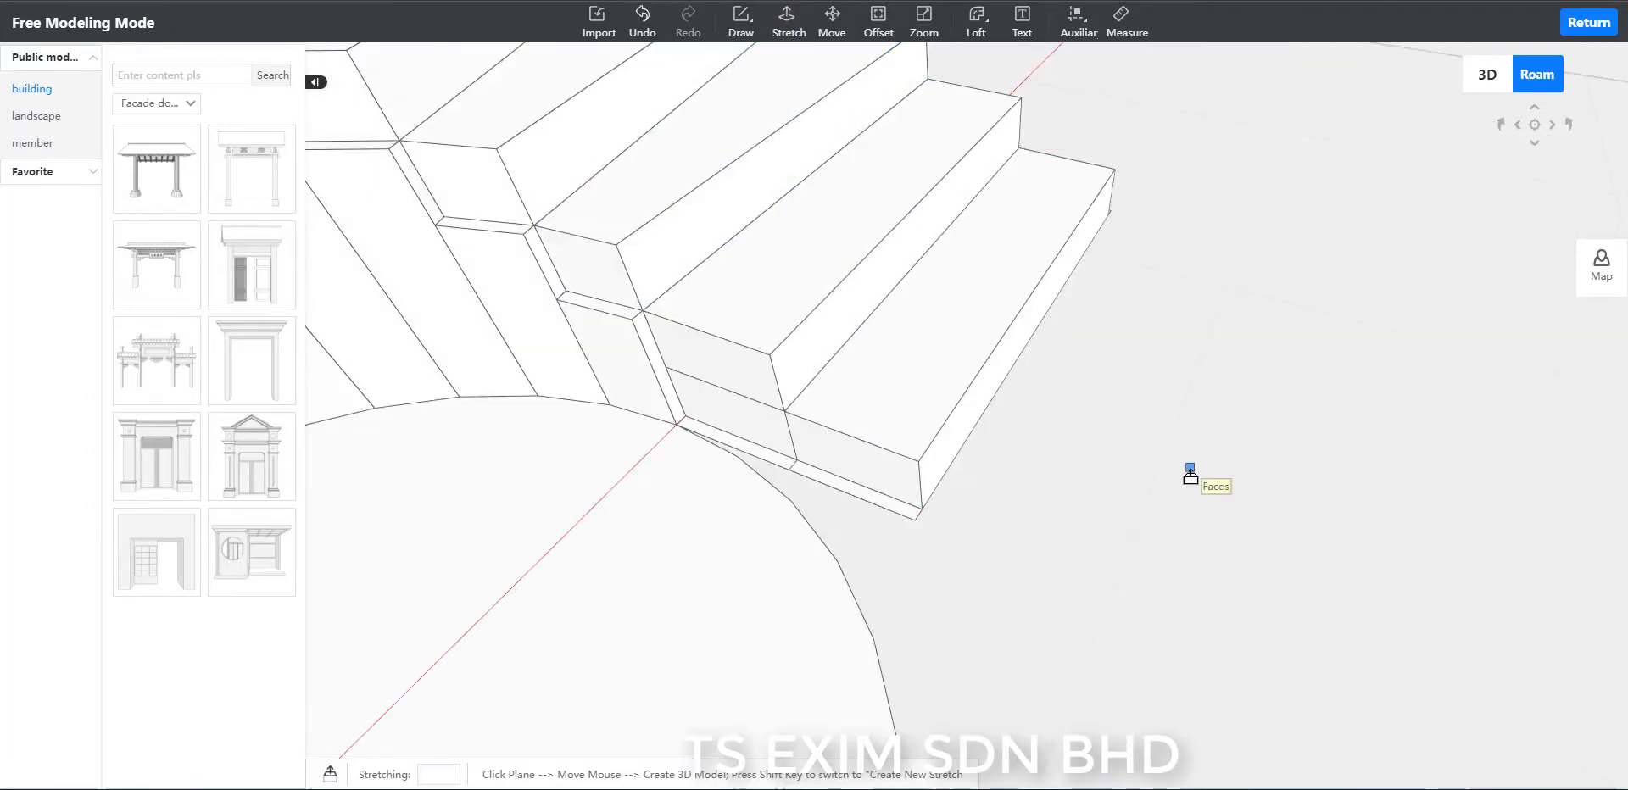
scroll(1001, 551, up, 2)
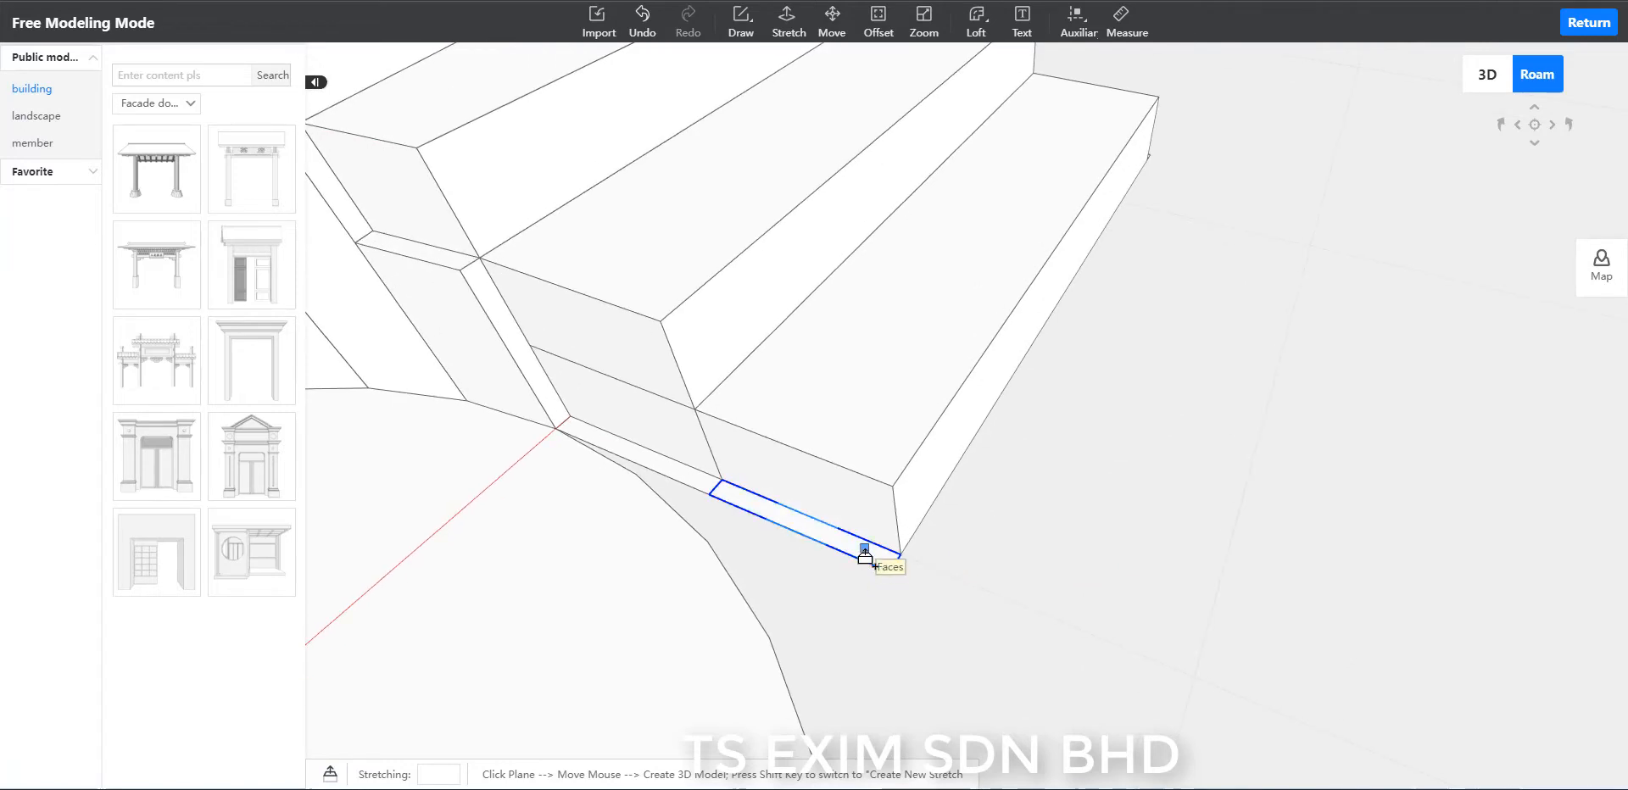
click(865, 553)
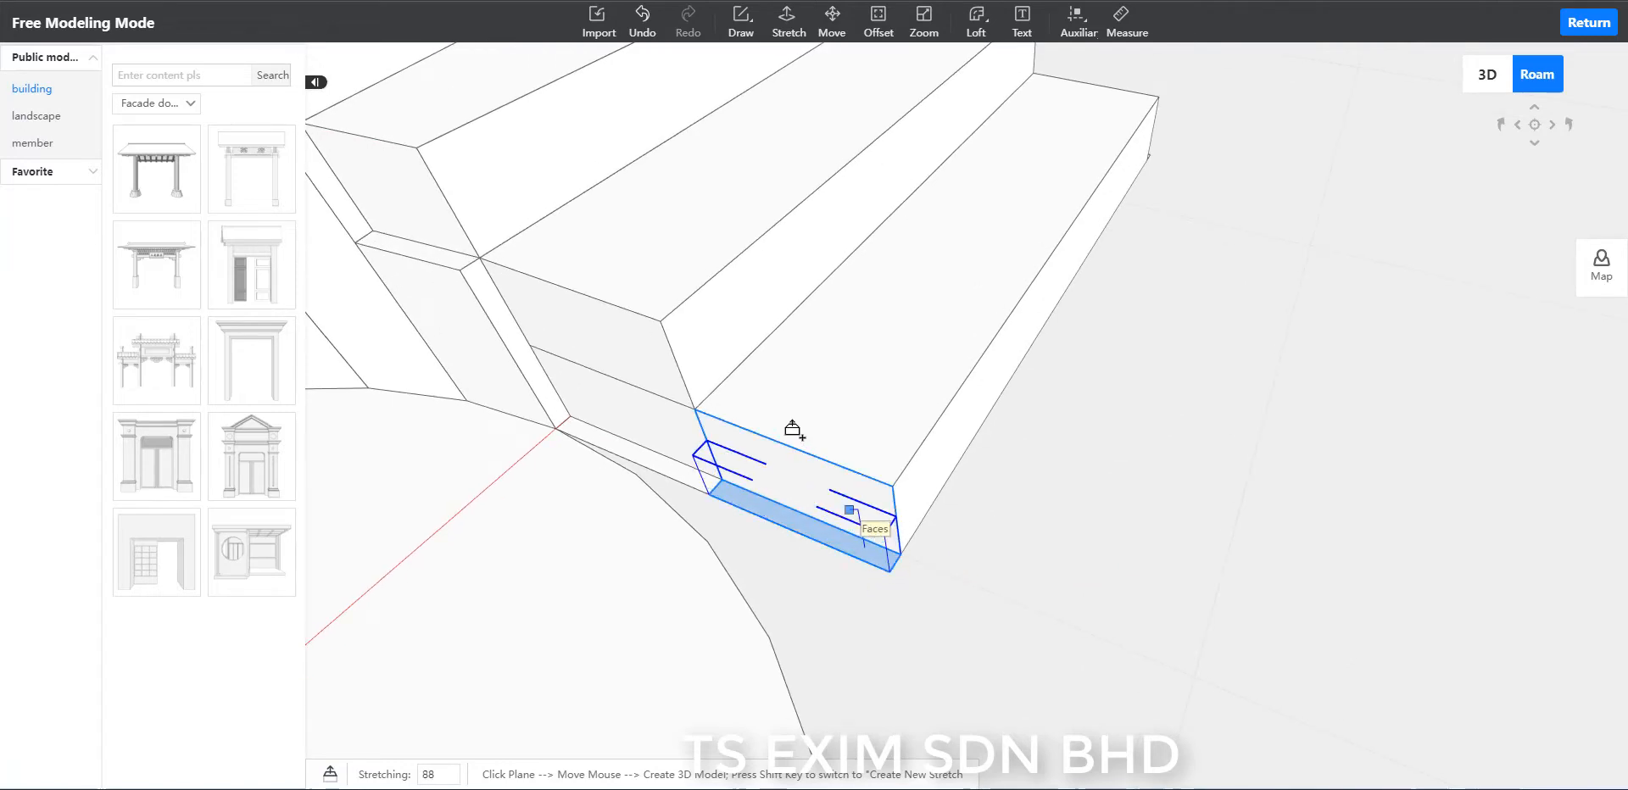
click(667, 256)
Stretch the second inner-rim segment up by 450 and the third by 300, each level with the next higher step's top.
scroll(1137, 531, down, 2)
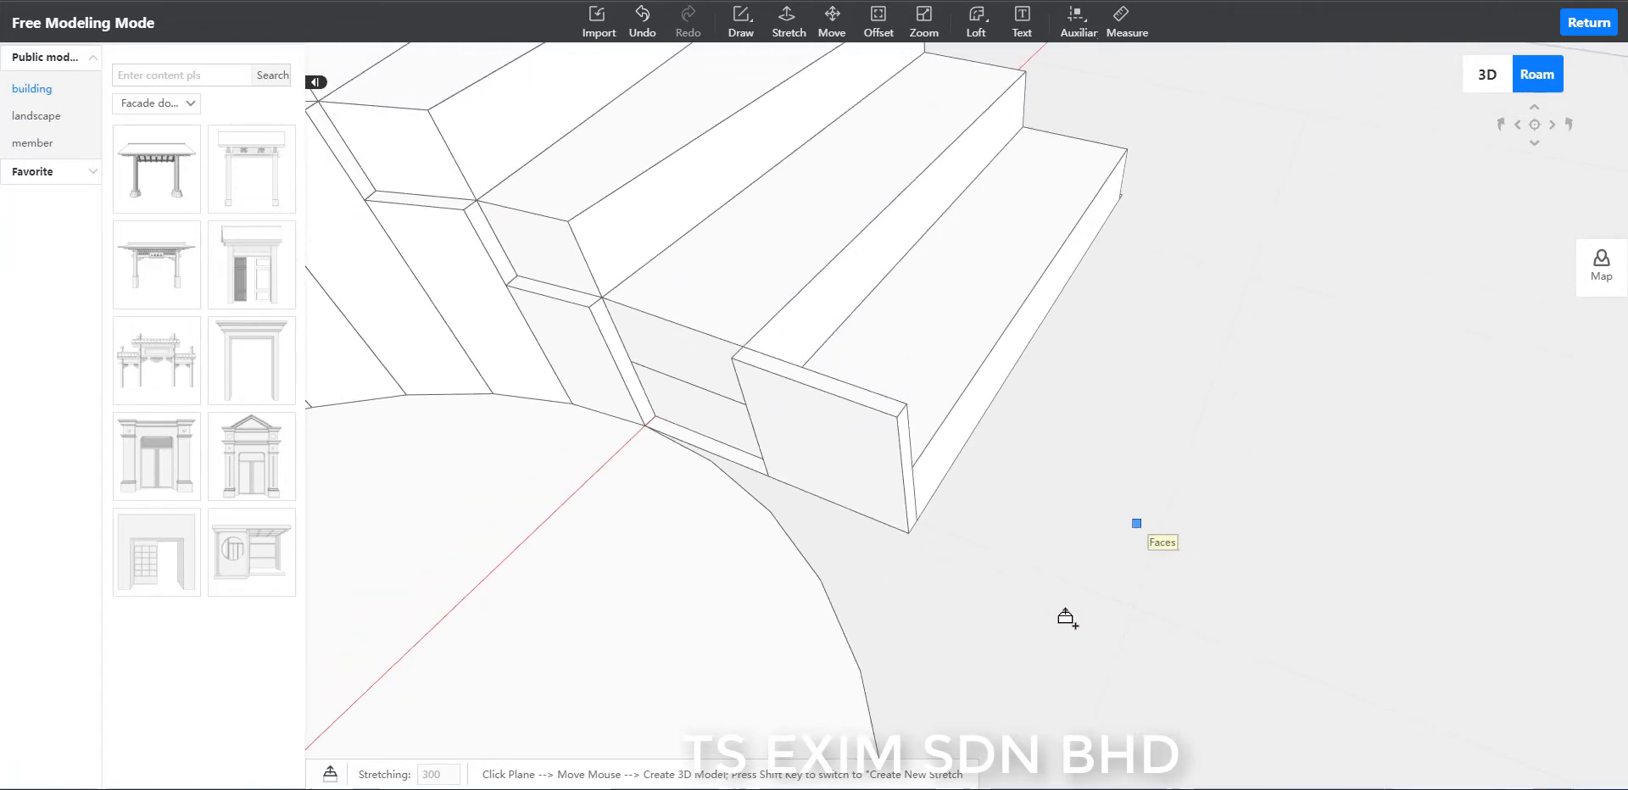
click(725, 458)
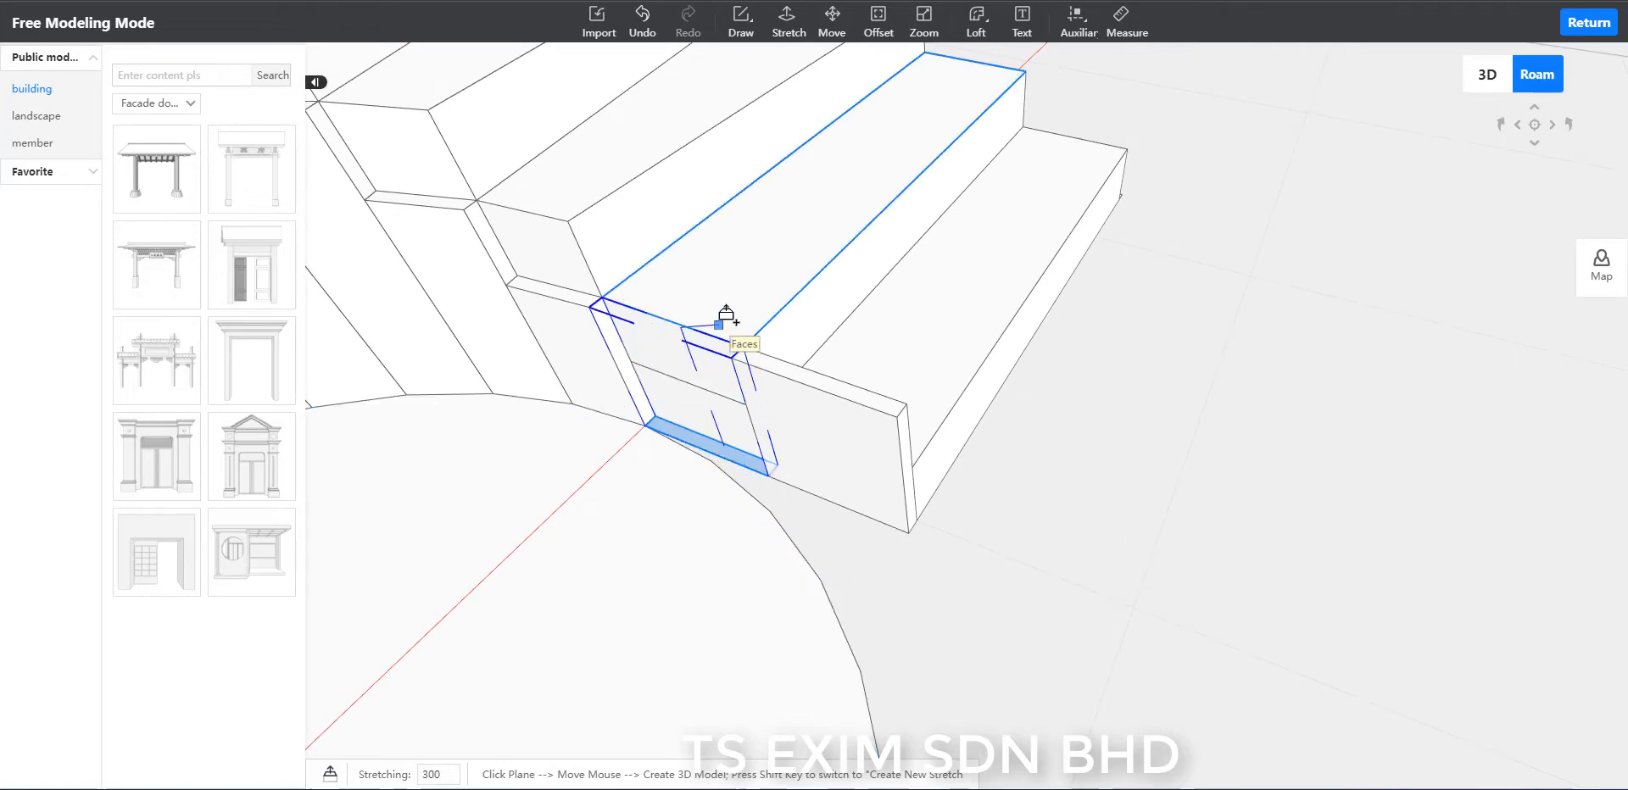
click(612, 169)
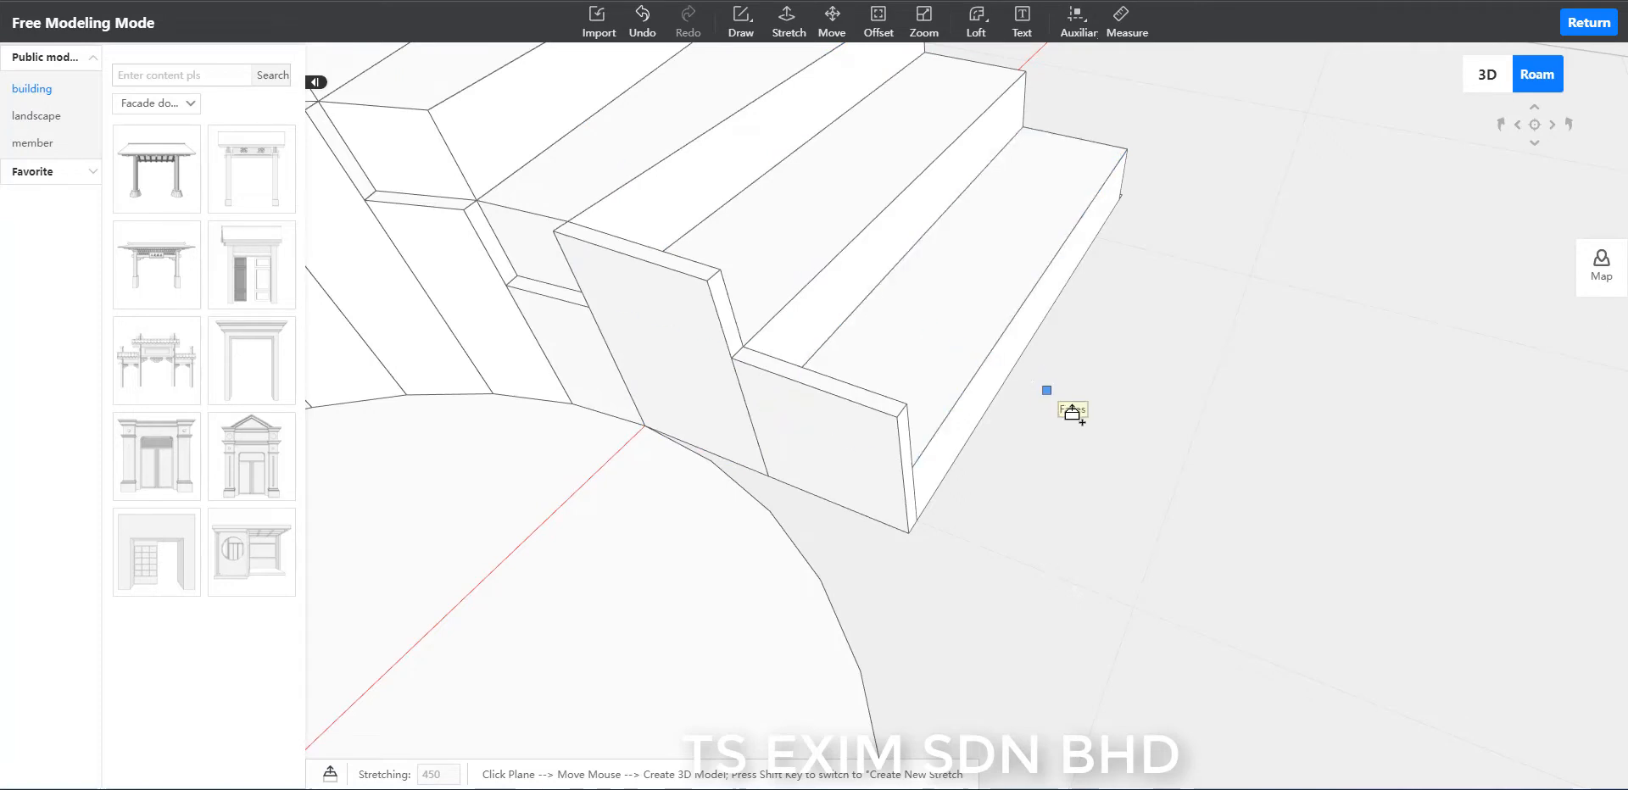
scroll(1072, 413, down, 3)
middle_drag(1124, 481, 1165, 486)
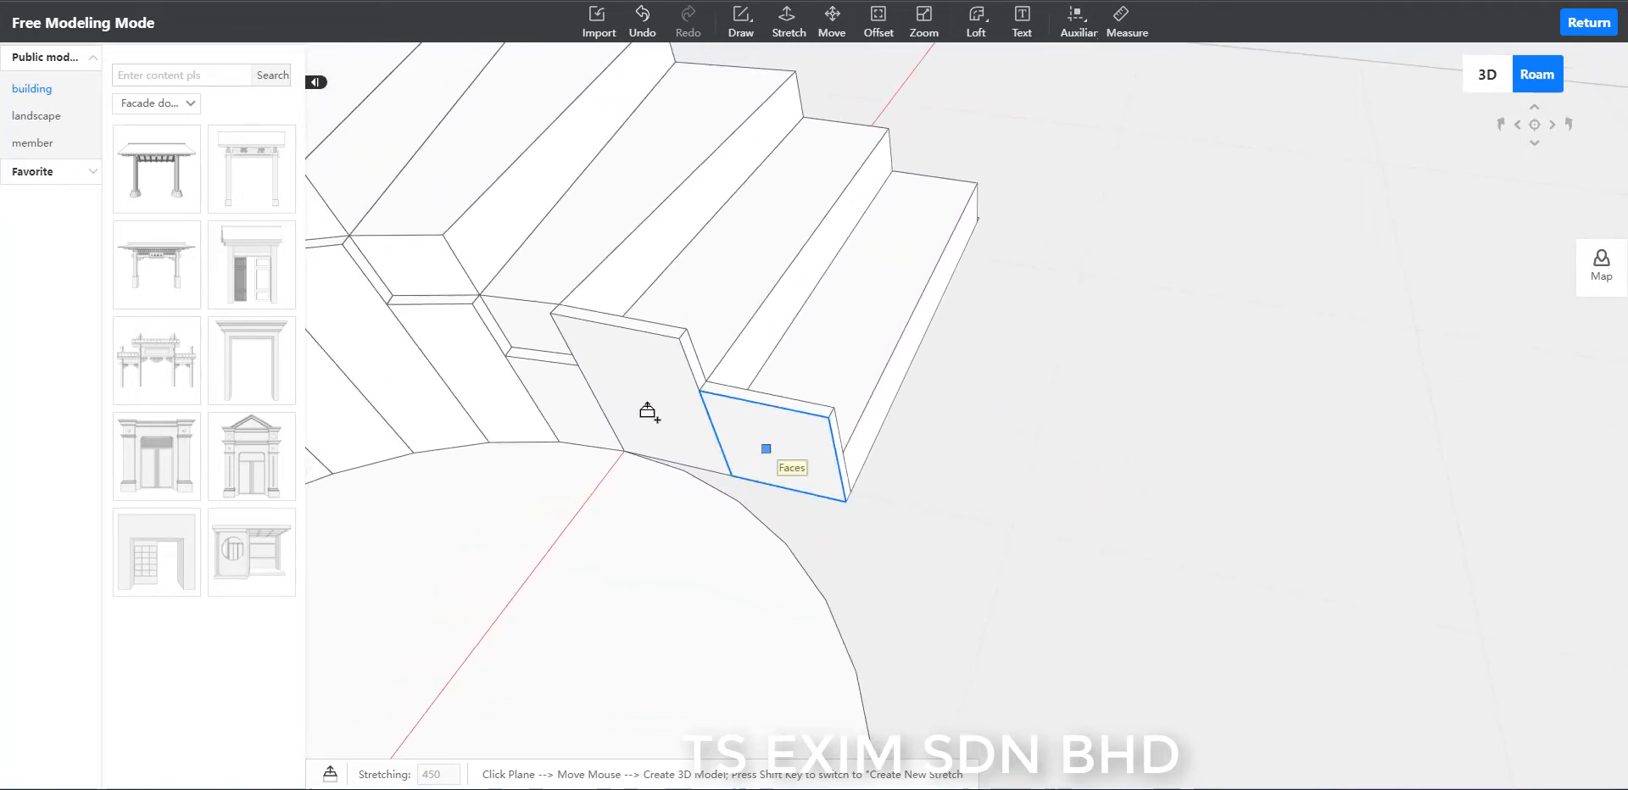
click(547, 363)
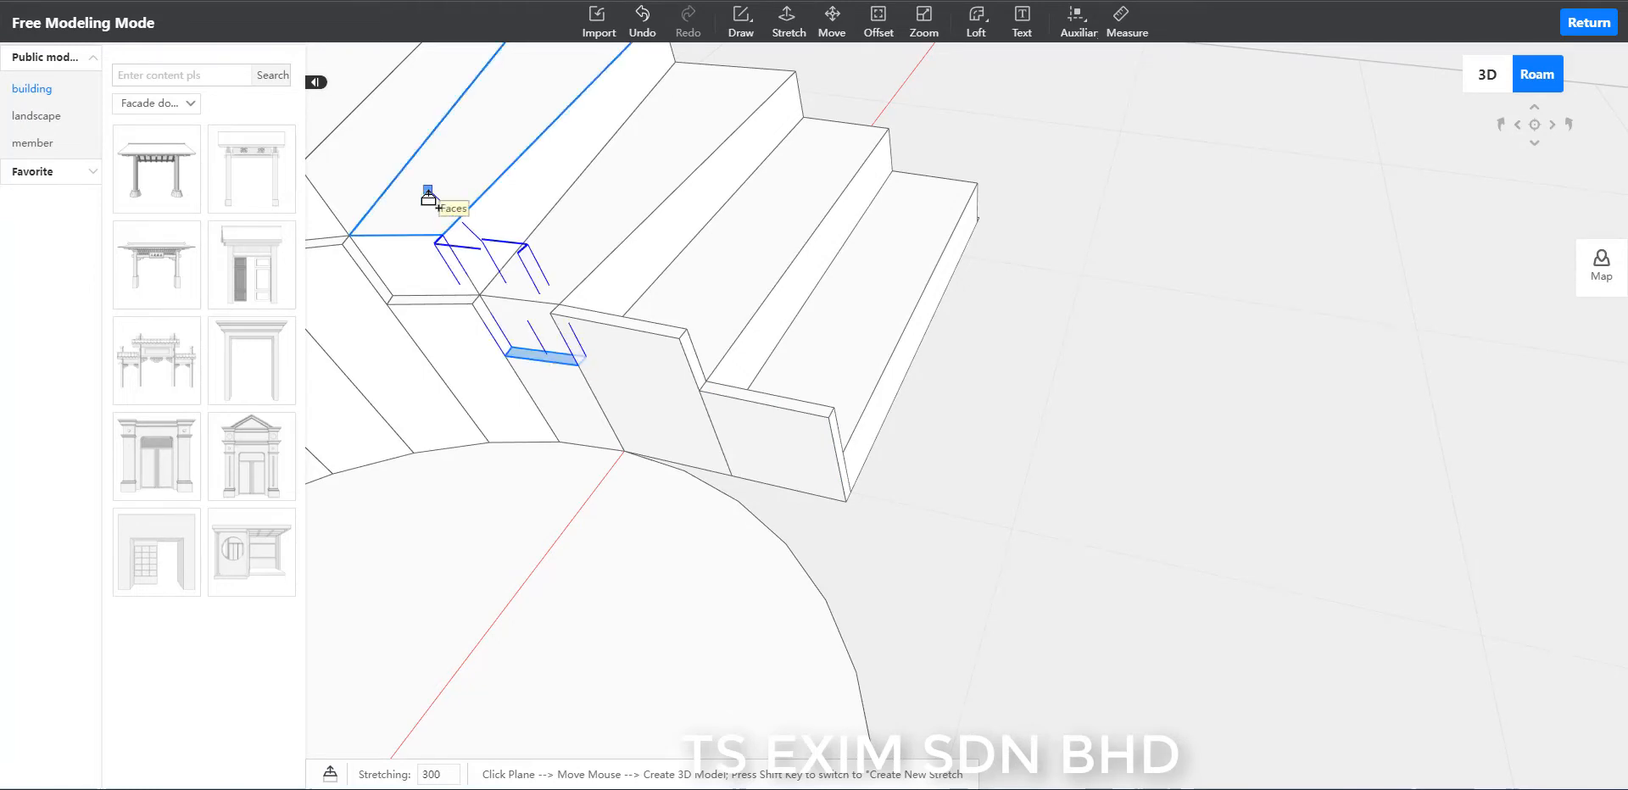
click(427, 197)
Stretch the fourth and fifth inner-rim segments up by 300 each, level with the next higher steps' tops.
middle_drag(1149, 456, 1084, 449)
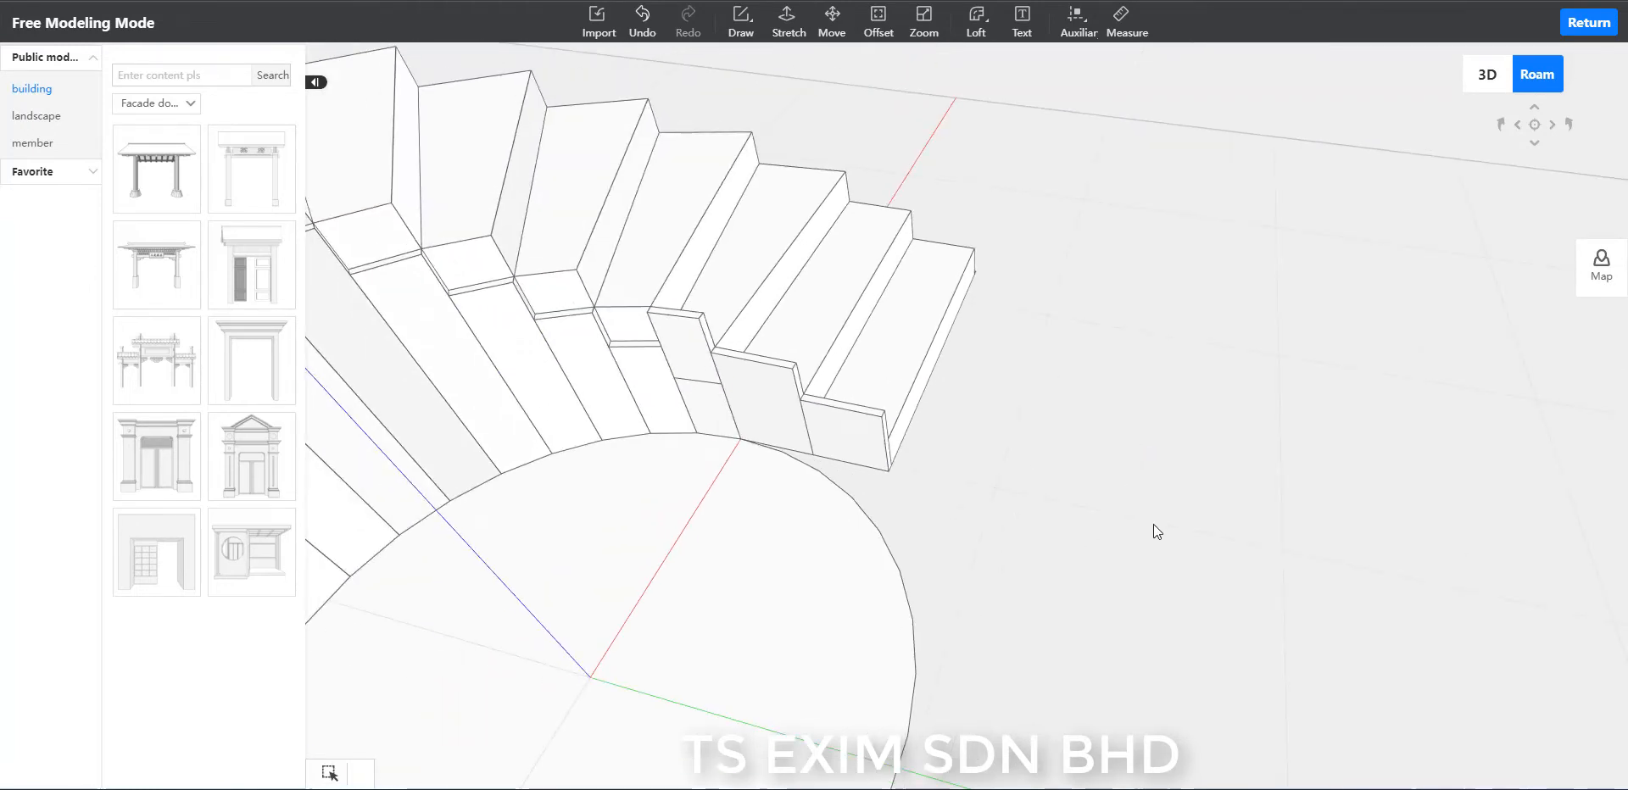
scroll(1154, 524, up, 1)
middle_drag(1153, 524, 1255, 589)
scroll(1266, 593, up, 3)
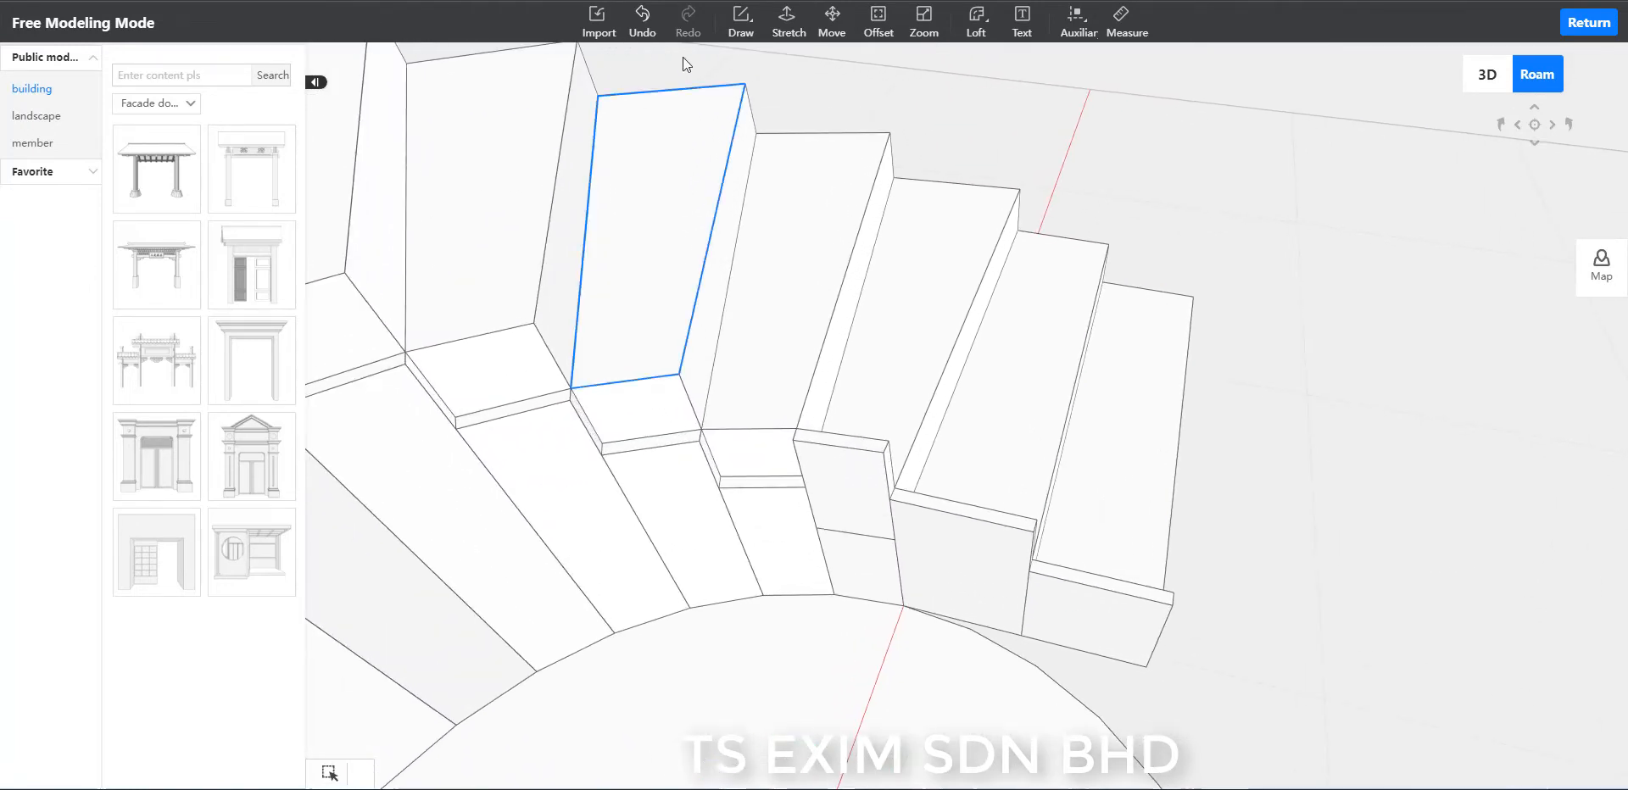
click(787, 23)
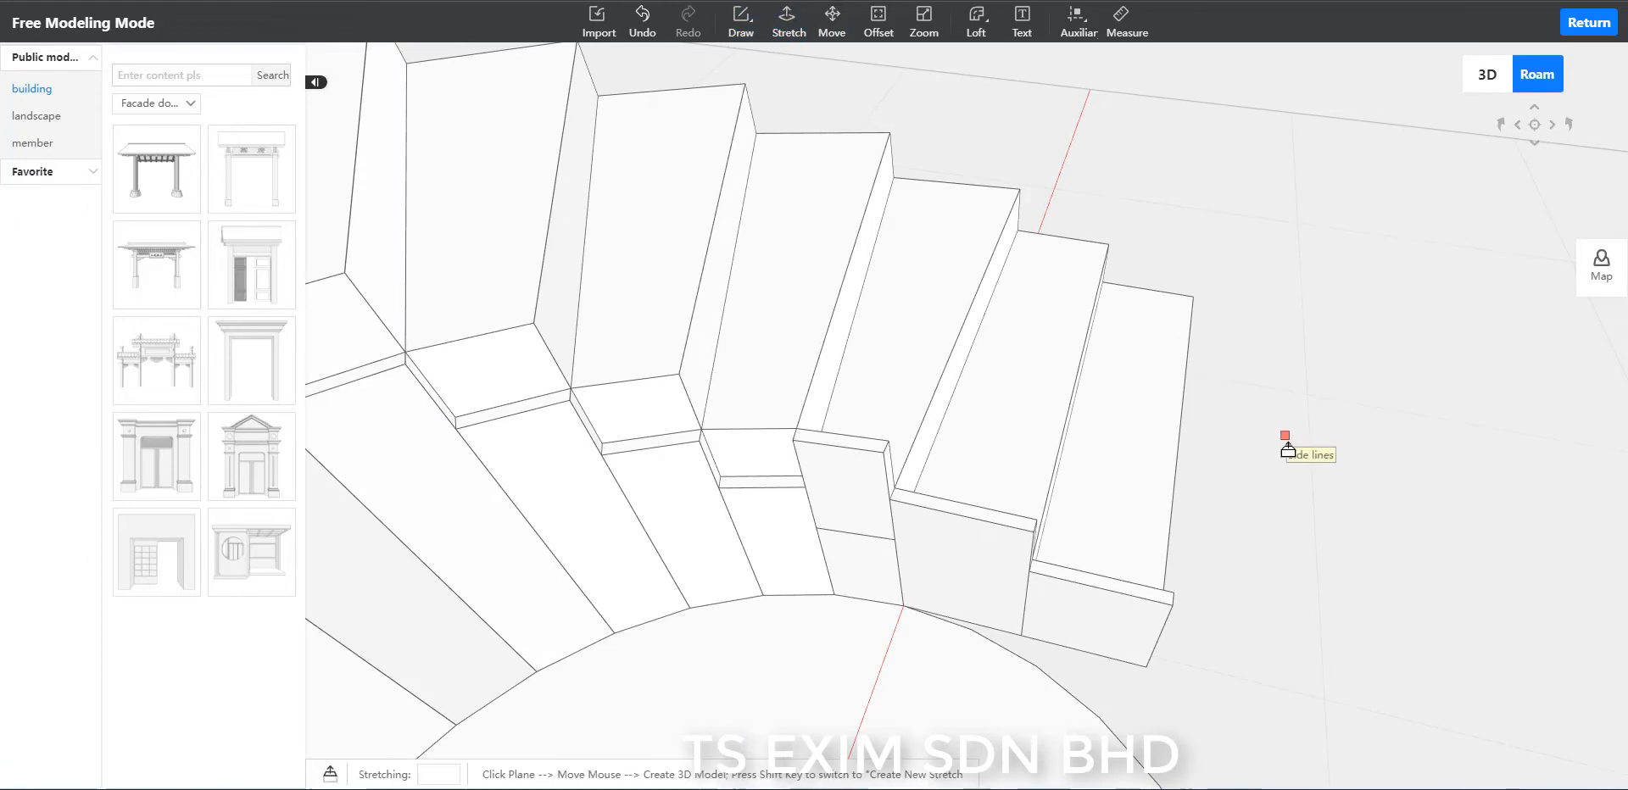
click(760, 485)
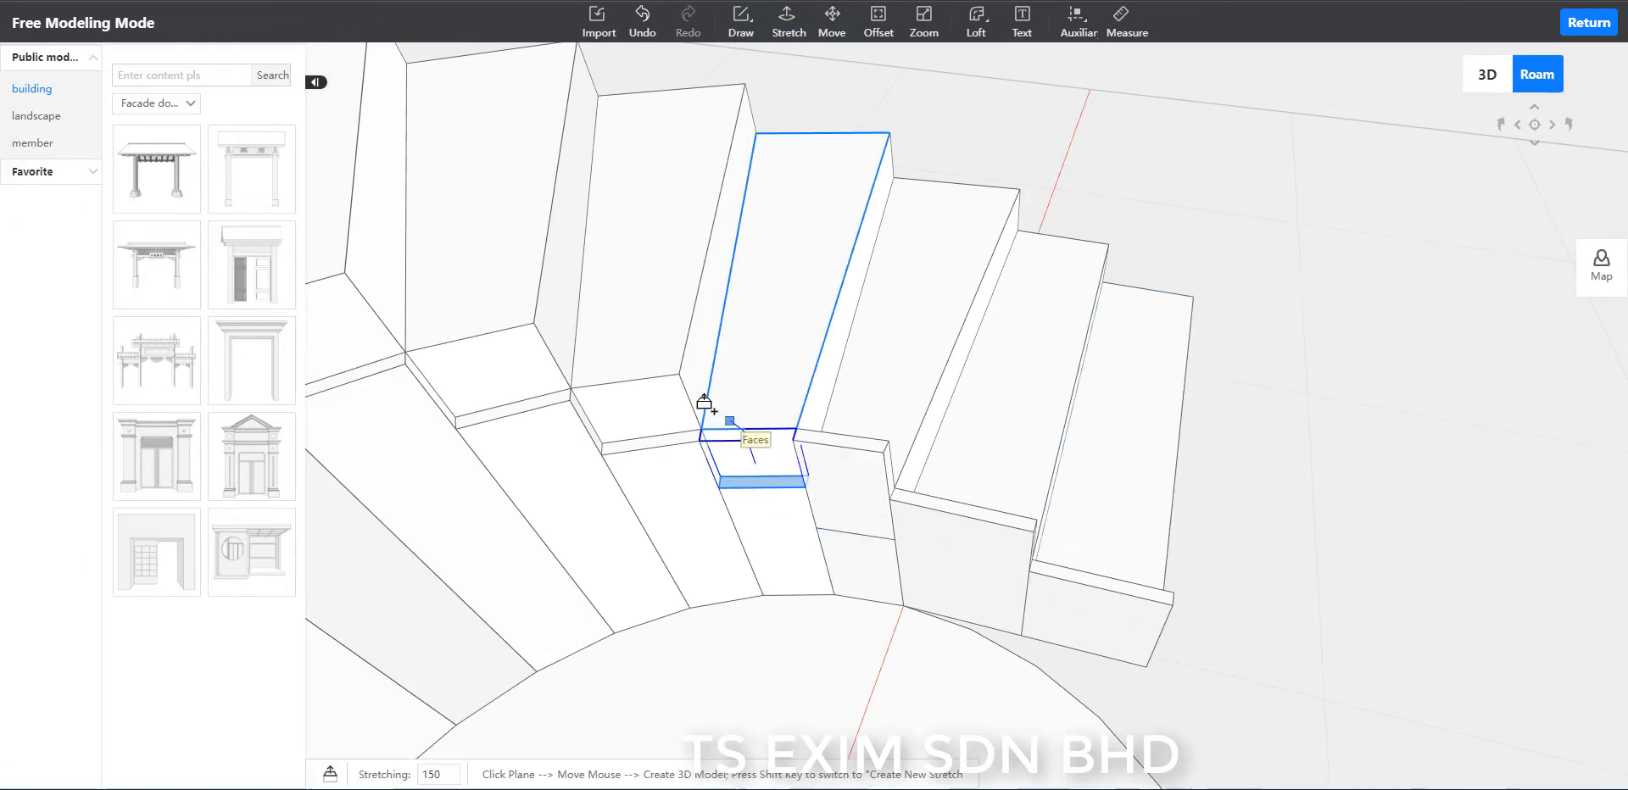
click(654, 356)
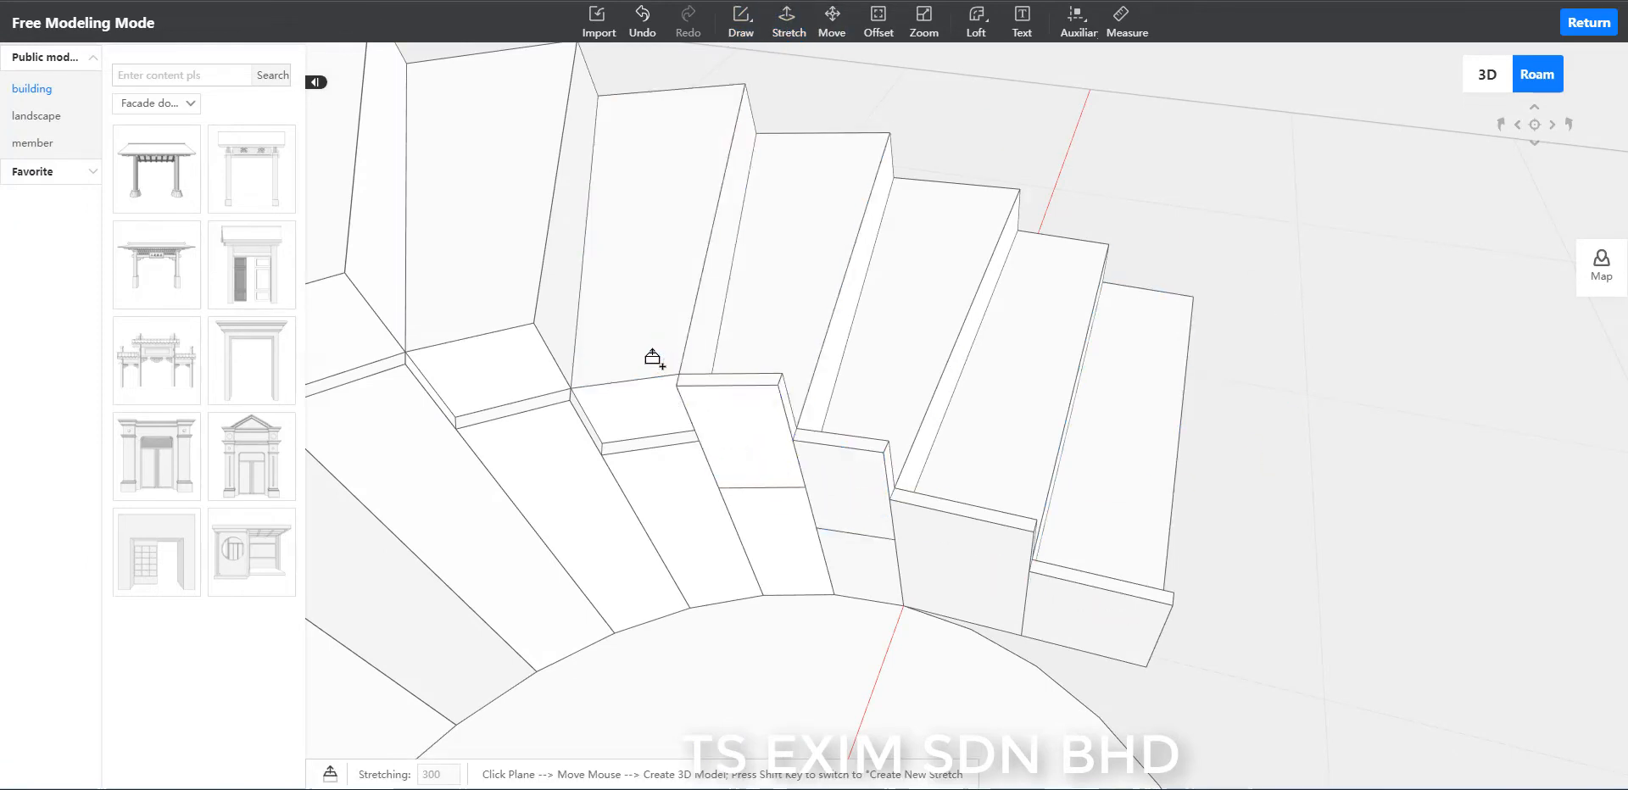
click(636, 445)
click(492, 285)
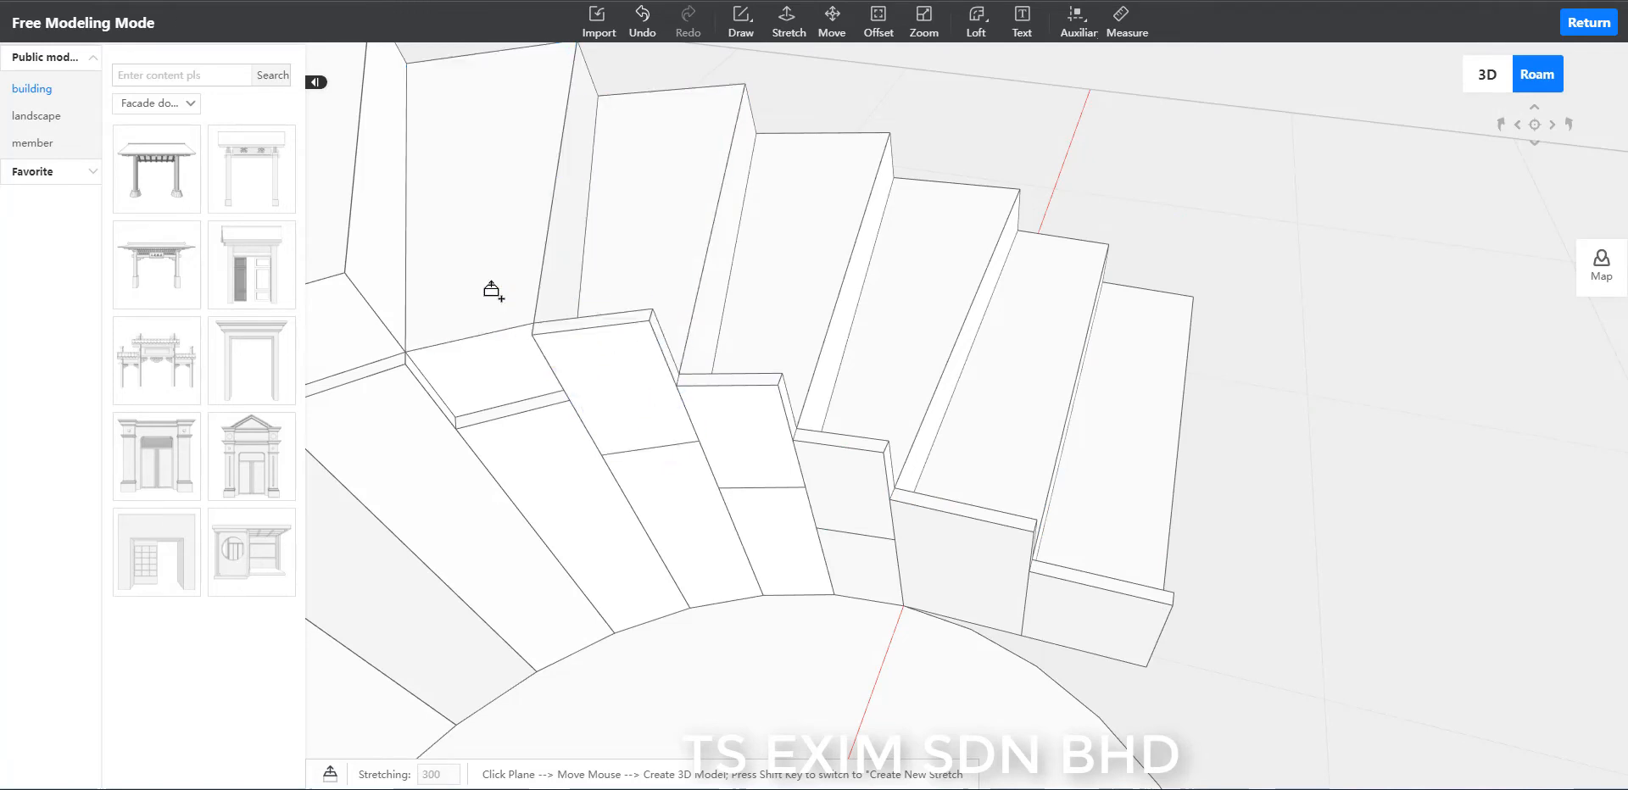
Stretch the sixth and seventh inner-rim segments up to the top faces of the next higher steps.
middle_drag(494, 288, 702, 651)
scroll(789, 483, up, 2)
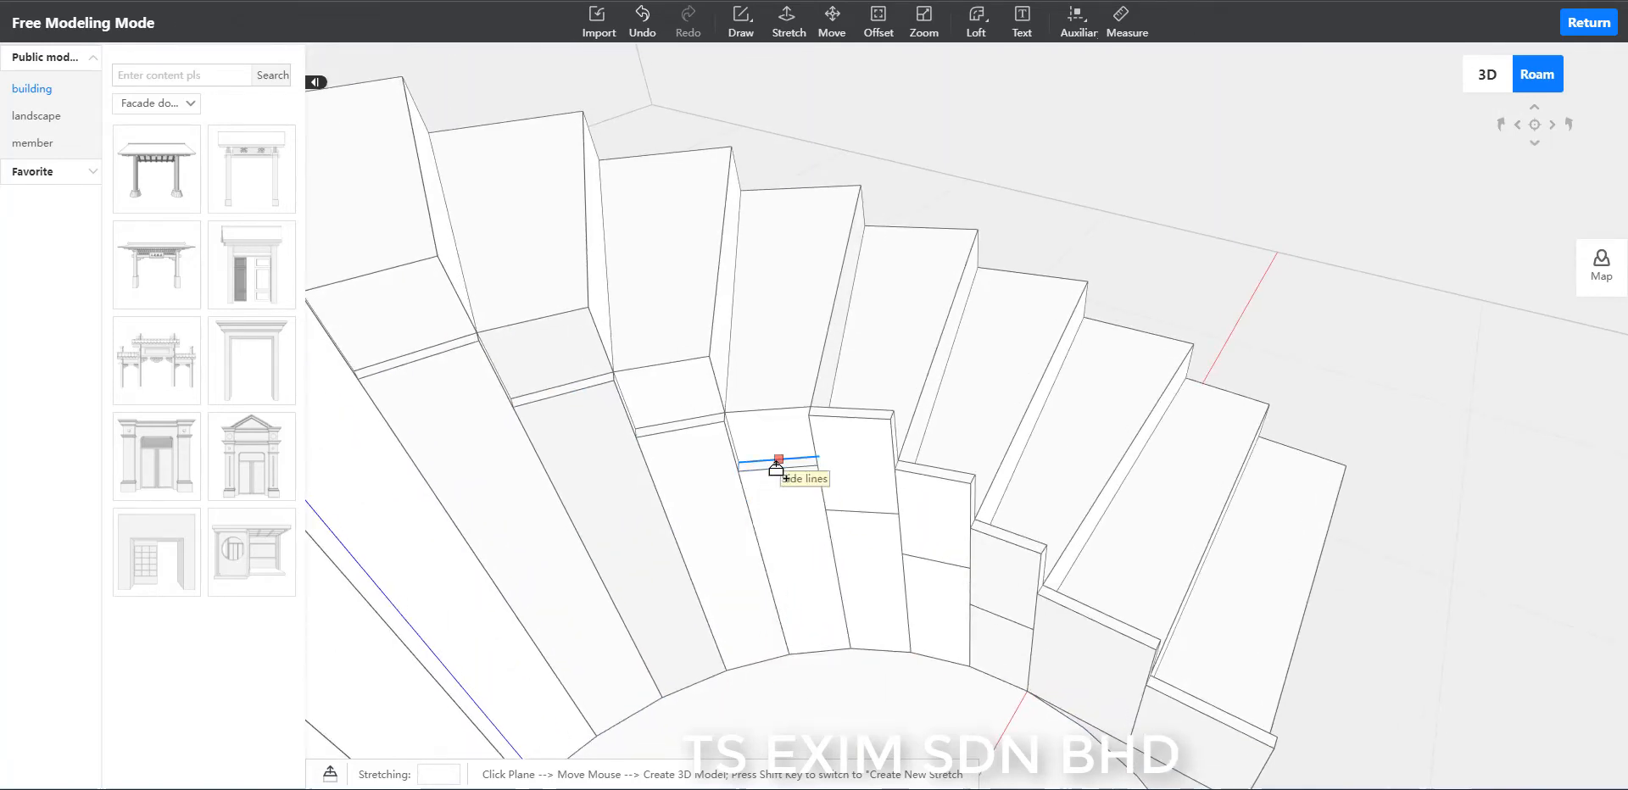
scroll(734, 489, up, 2)
click(693, 490)
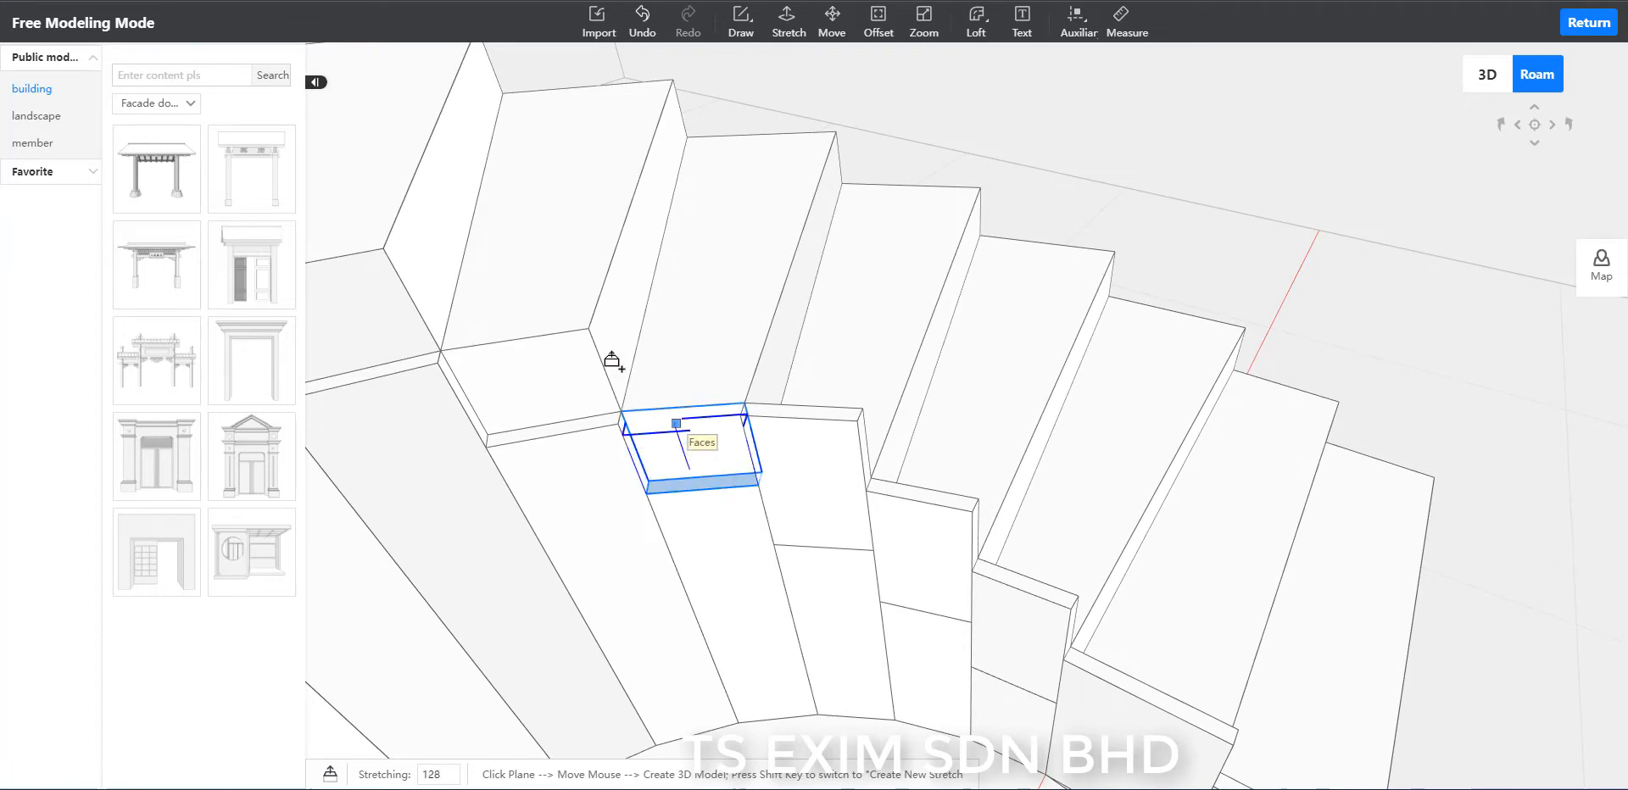
click(552, 298)
scroll(702, 382, down, 2)
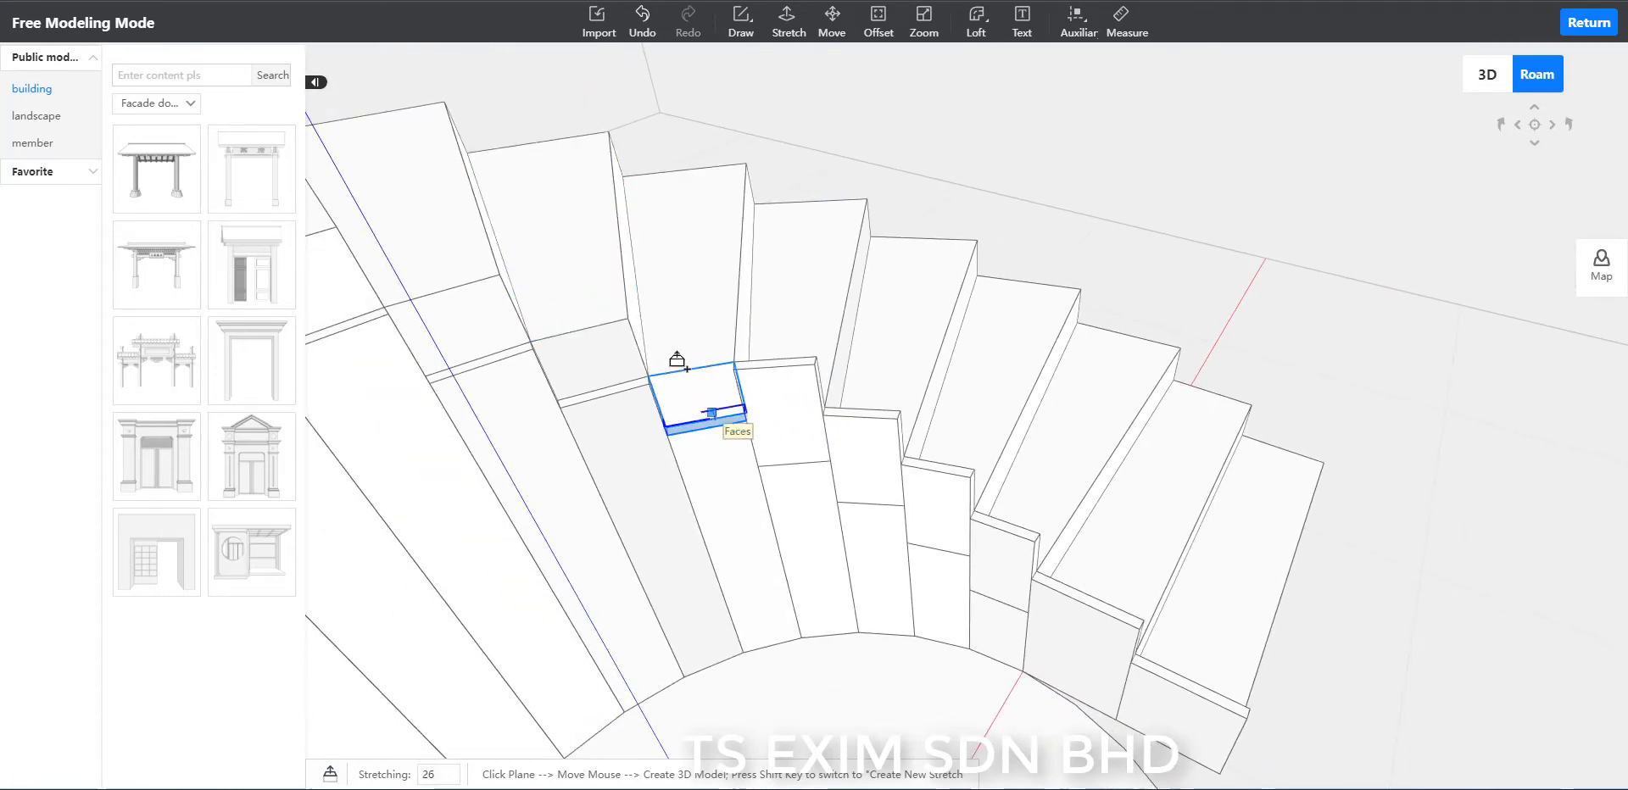
click(676, 361)
key(Escape)
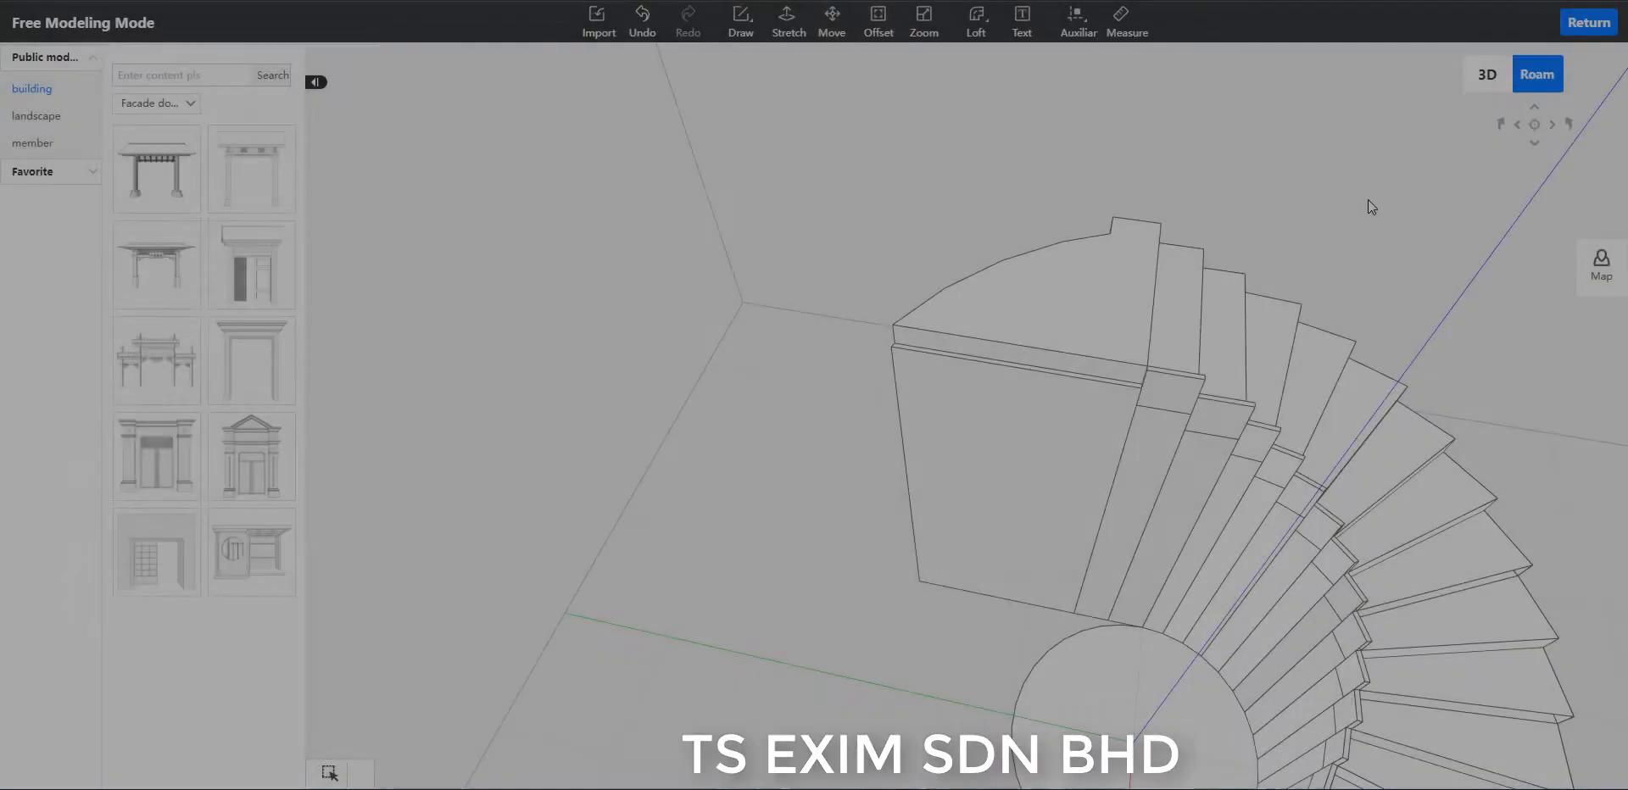
Stretch the narrow rim face along the inner edge of the top landing up by 300.
middle_drag(1368, 200, 1311, 176)
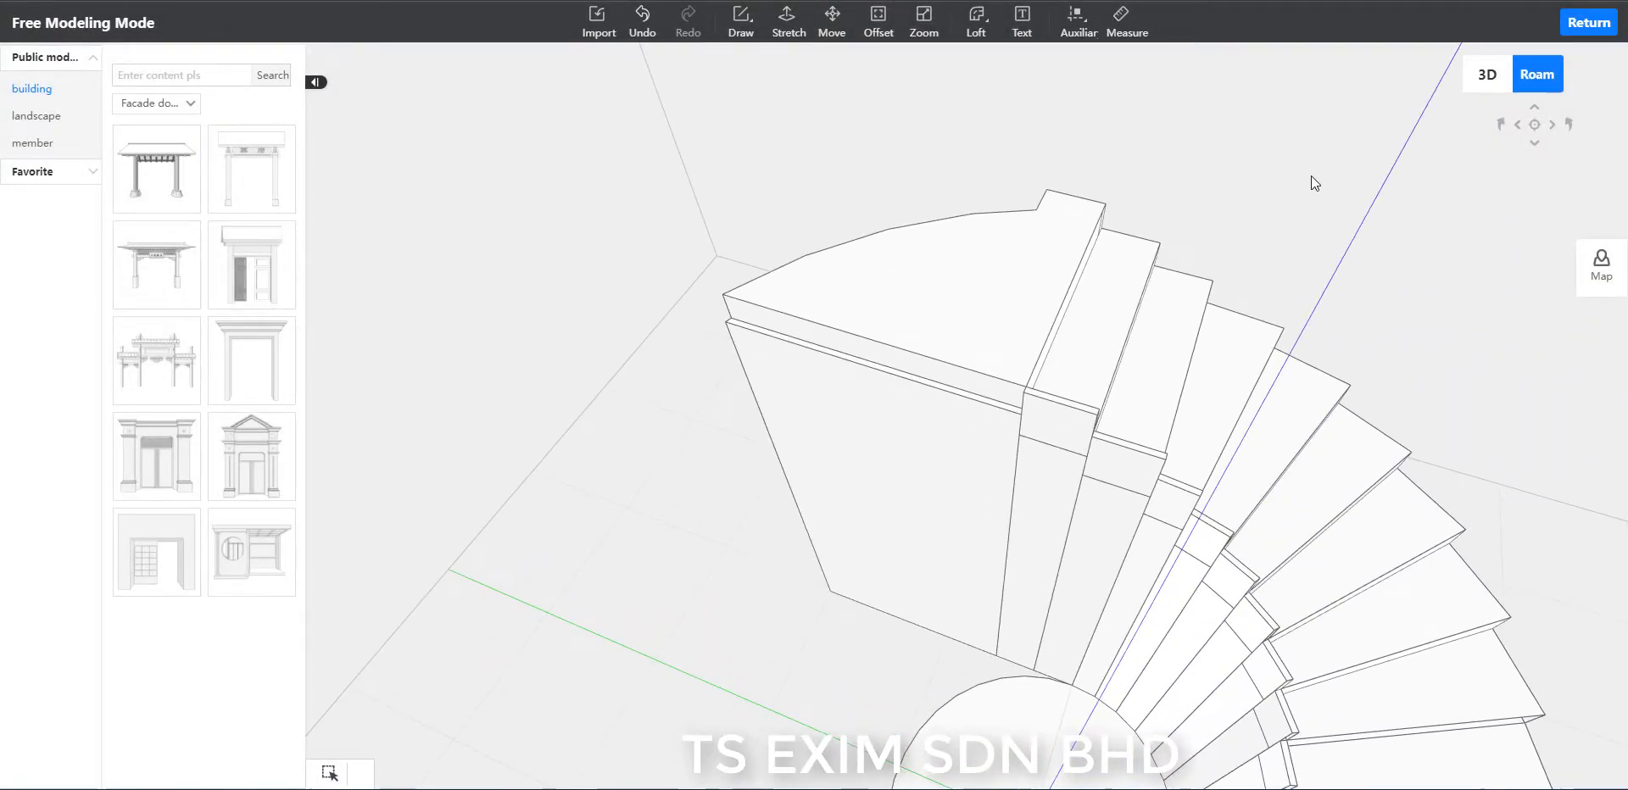
scroll(1348, 156, up, 5)
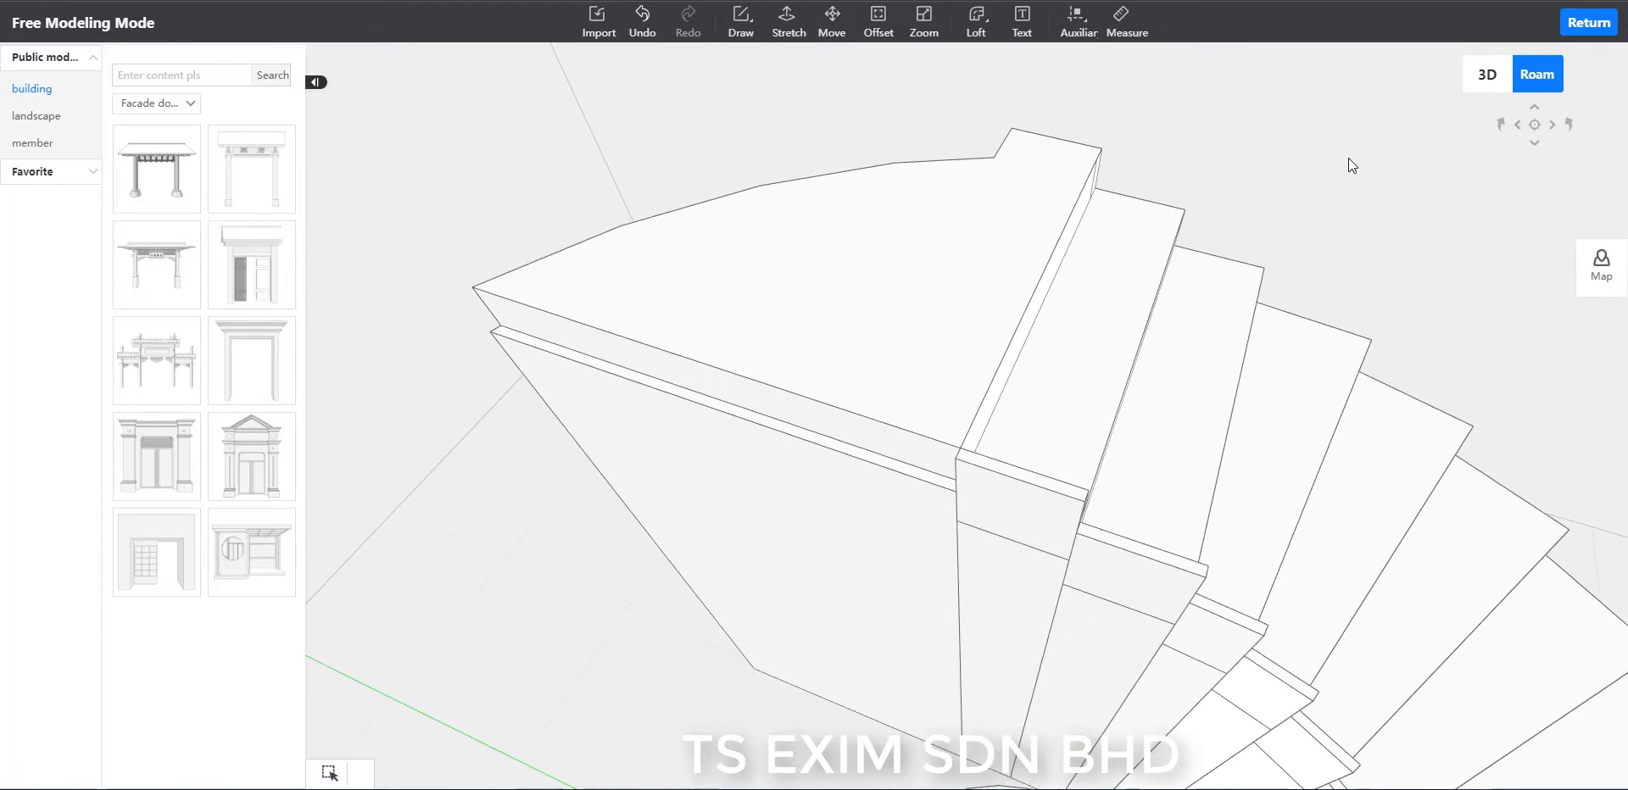
scroll(1348, 158, up, 2)
click(785, 33)
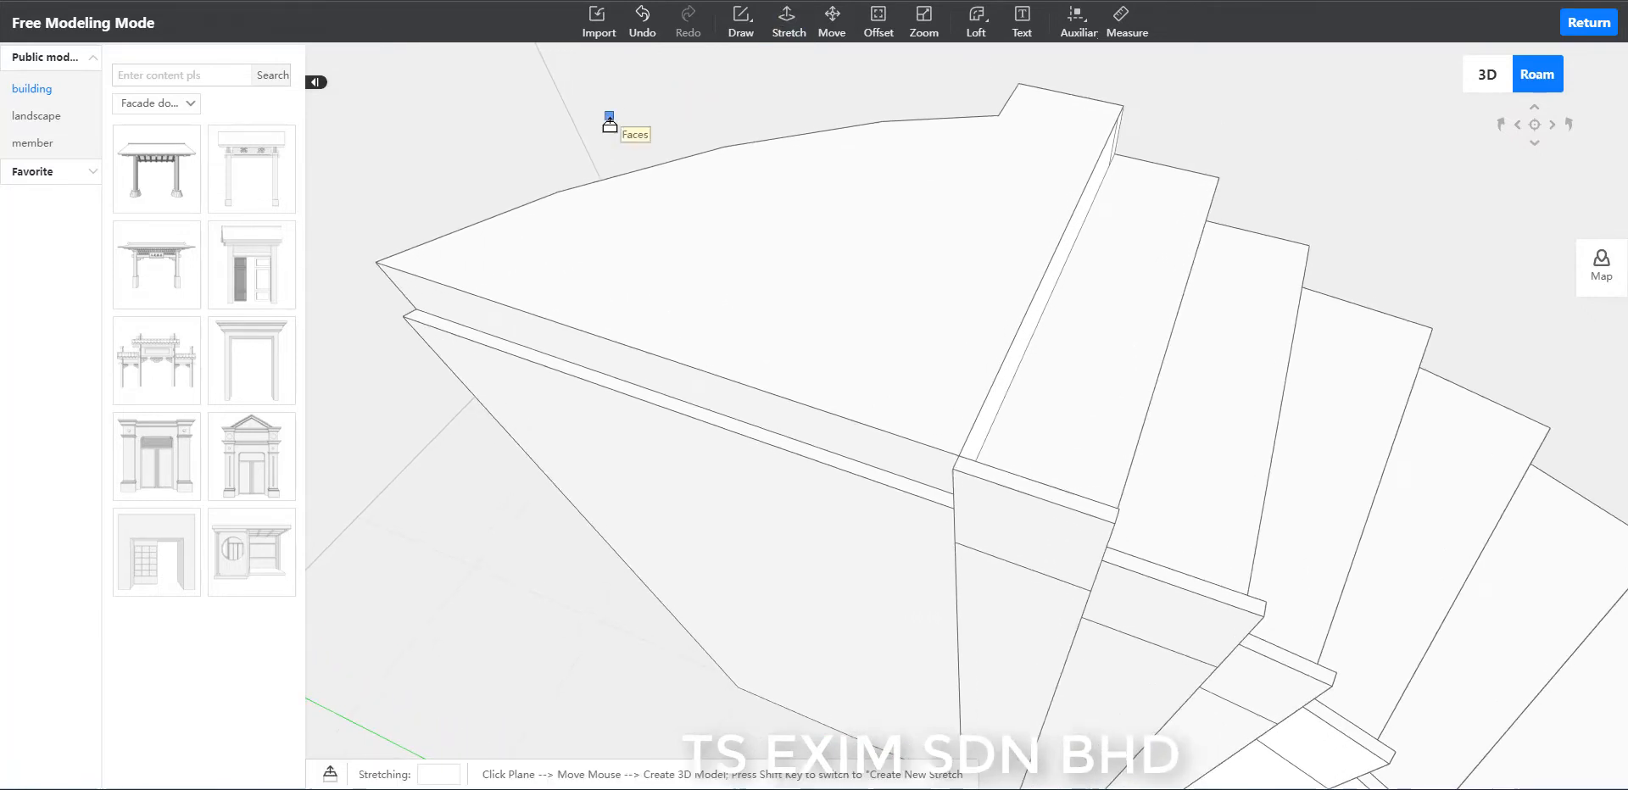
click(578, 374)
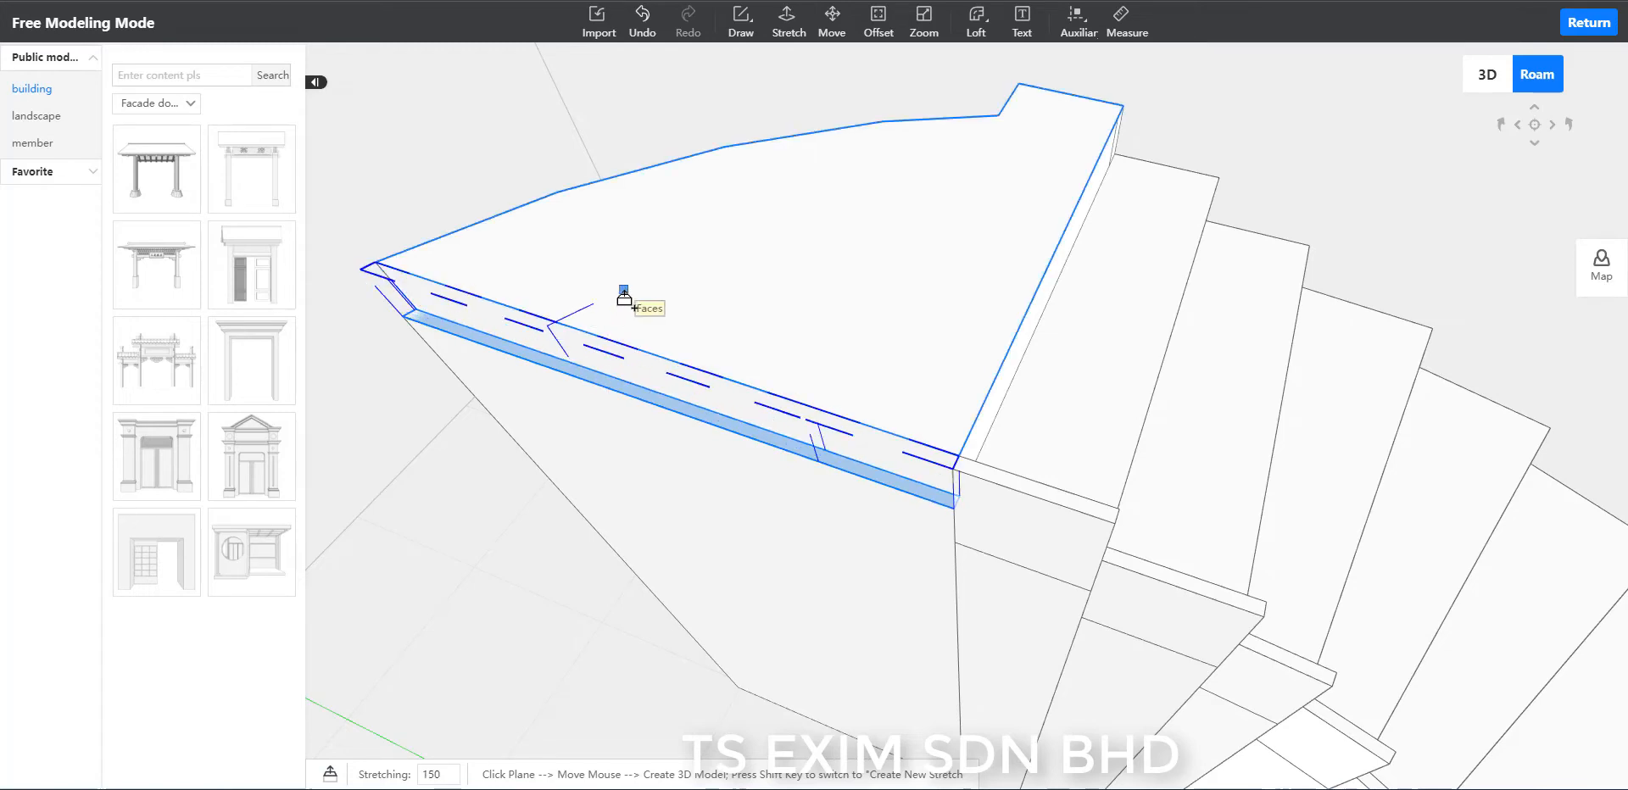
key(Return)
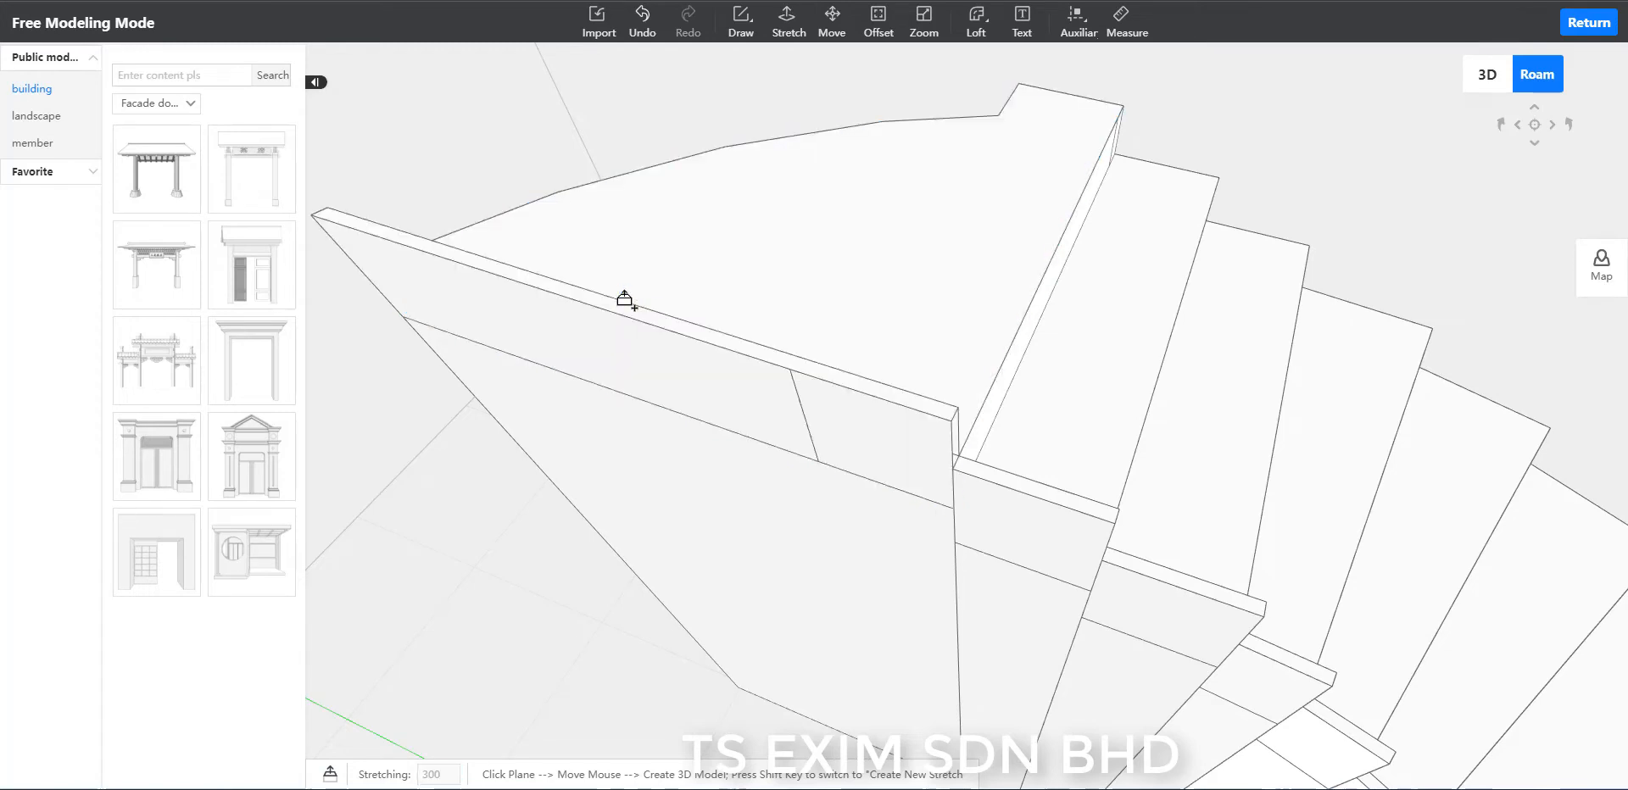
Delete the stray slanted line on the front face of the landing's raised panel.
key(Escape)
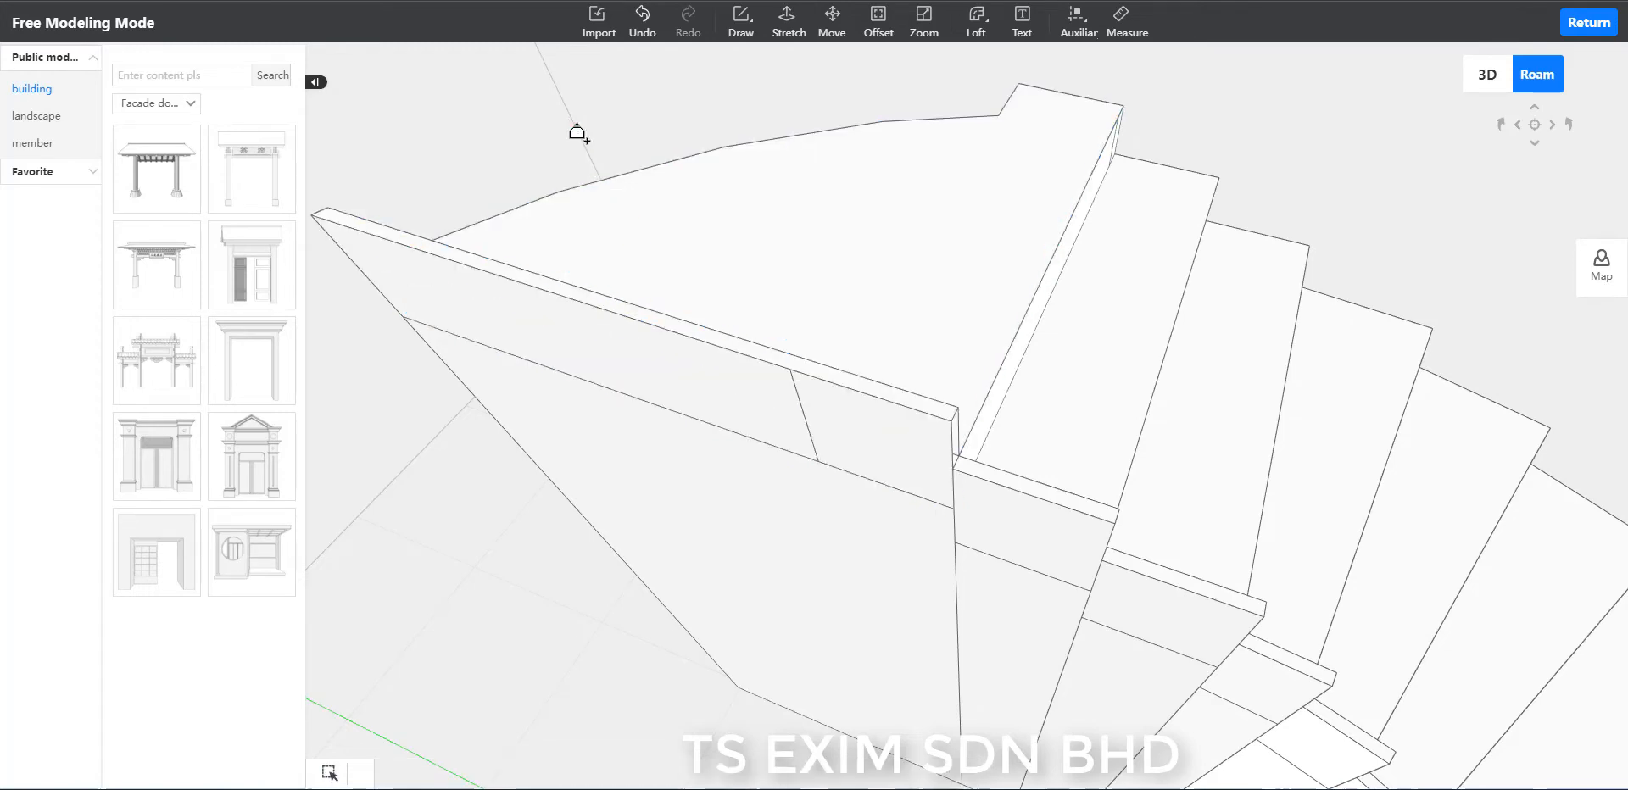
click(798, 400)
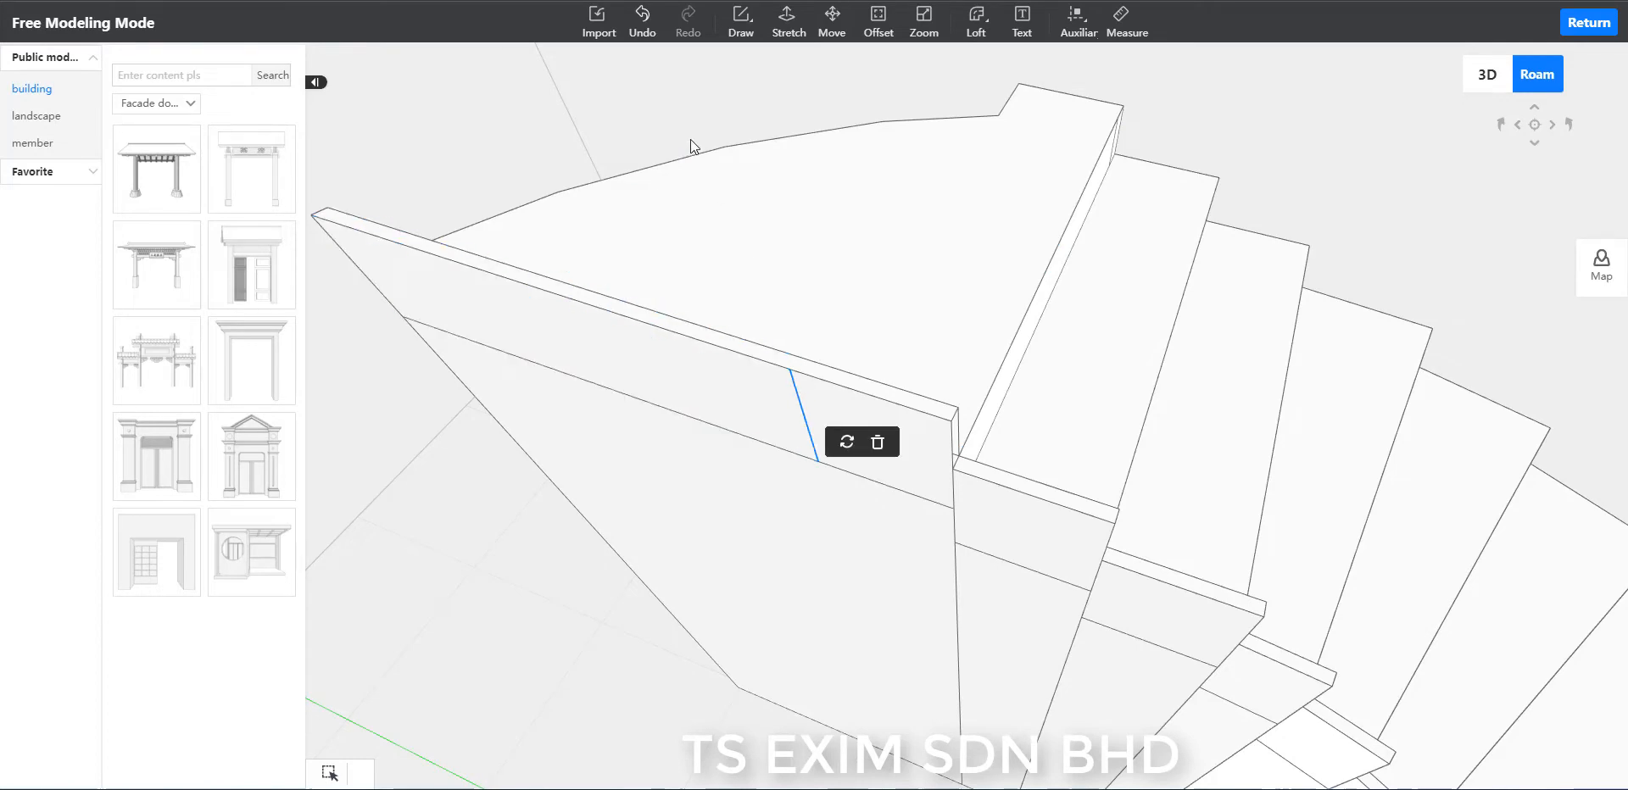
drag(691, 139, 1286, 379)
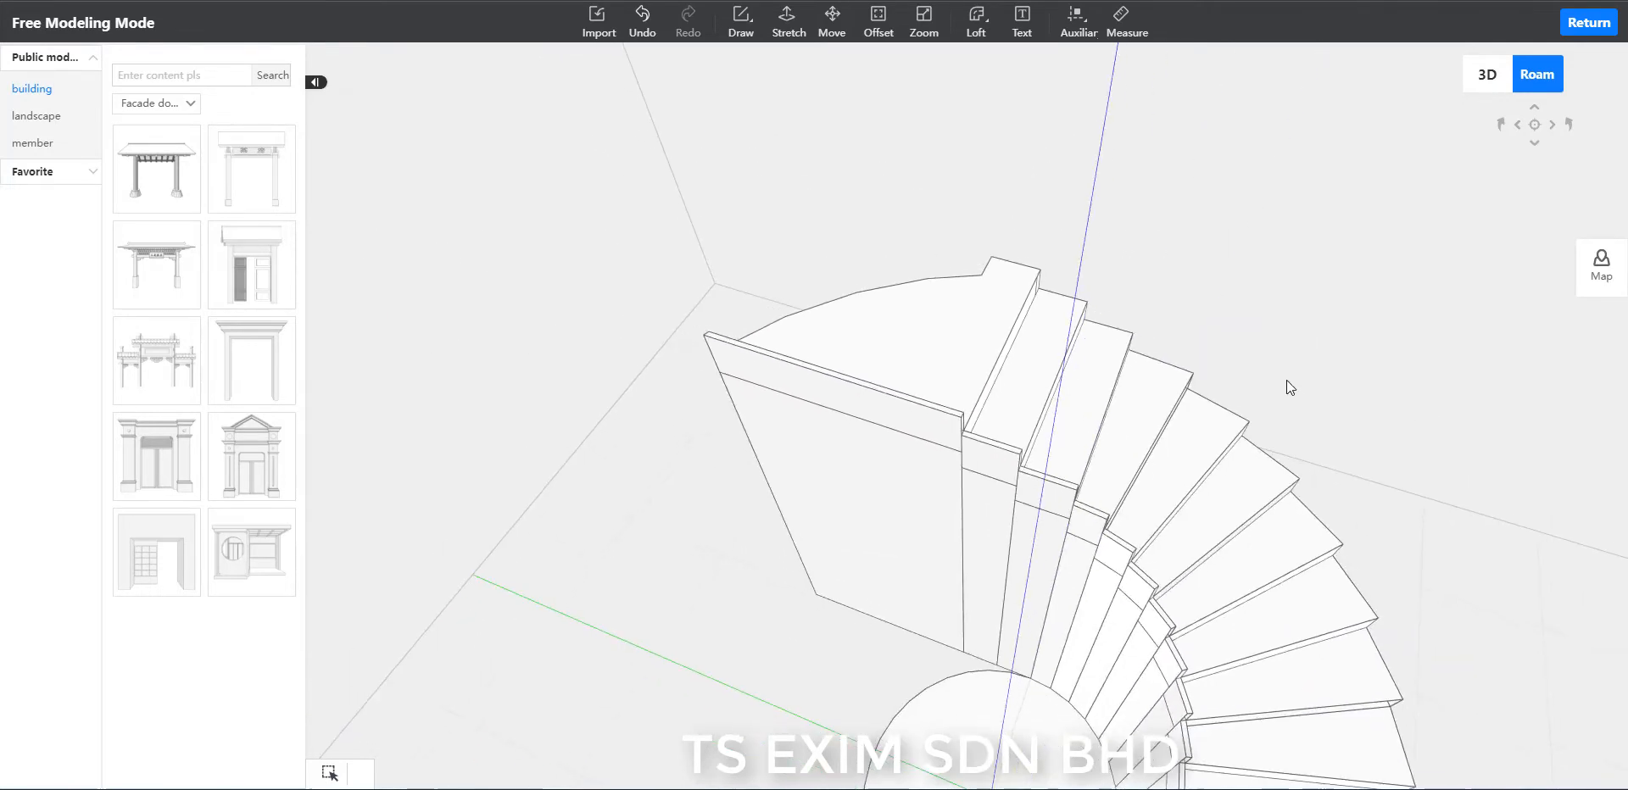
Delete the large wall face below the landing's raised panel together with the face behind it.
drag(1258, 310, 818, 585)
click(770, 370)
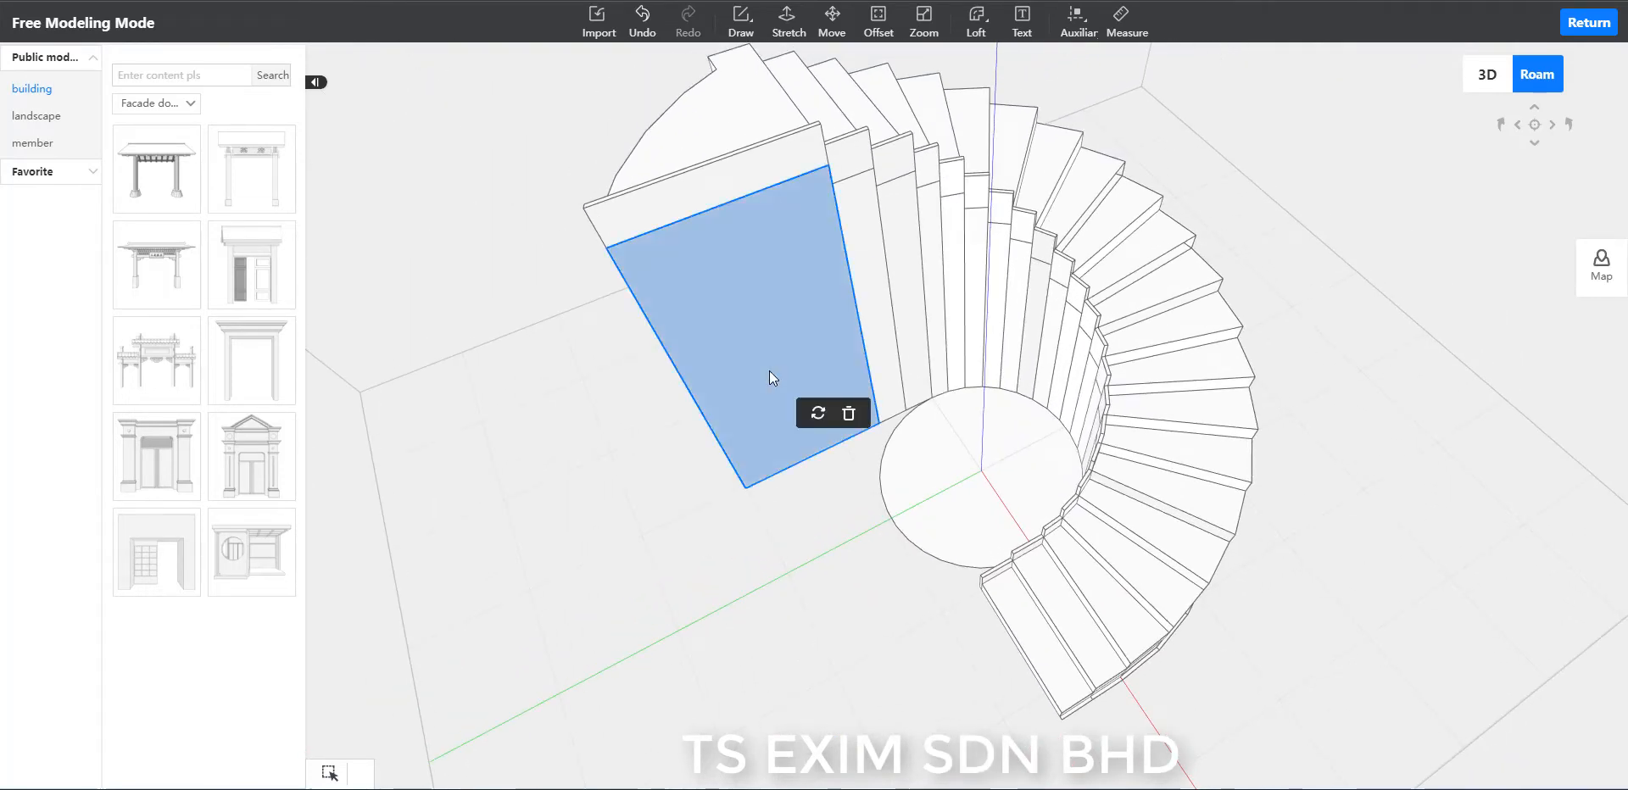
key(Delete)
click(796, 395)
key(Delete)
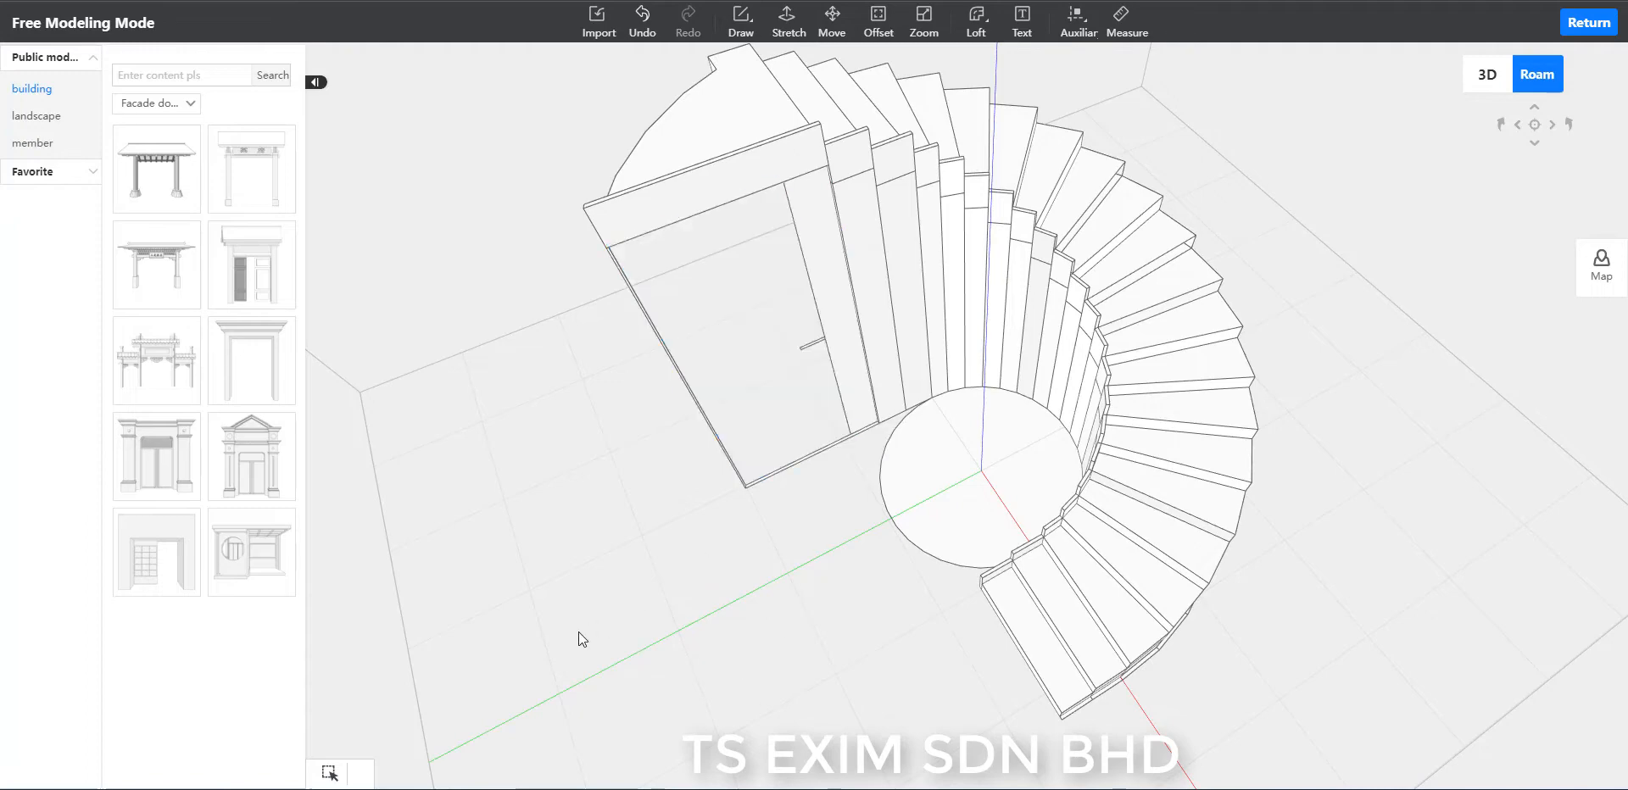
Delete the narrow wall face beside the opening under the landing and the wall face beneath the adjoining inner-rim panel.
drag(632, 640, 712, 656)
right_drag(1235, 678, 1254, 629)
scroll(1254, 629, up, 2)
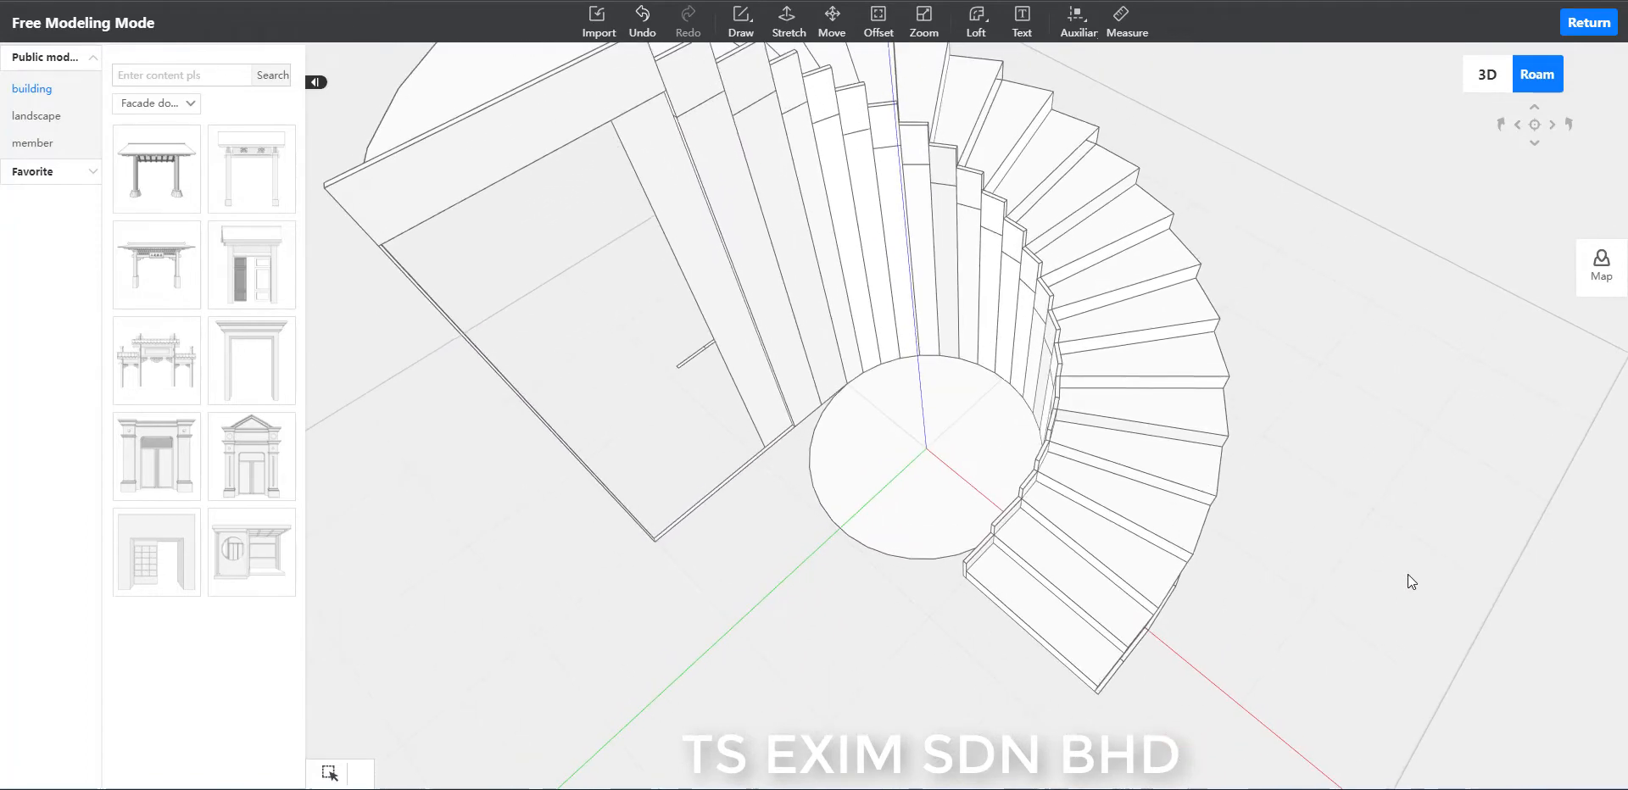
drag(1409, 581, 670, 407)
click(655, 403)
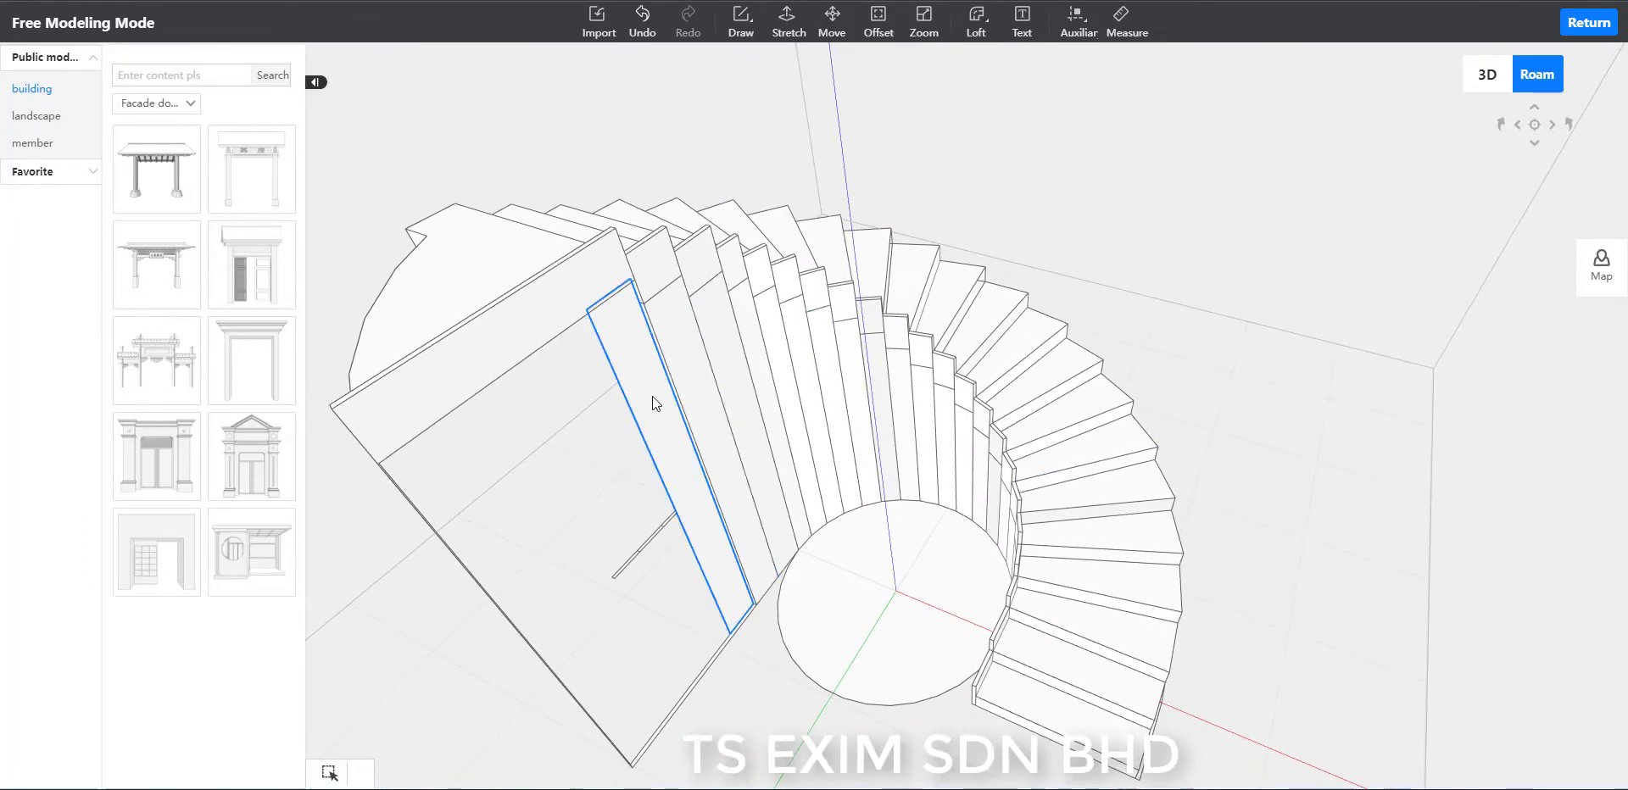
key(Delete)
click(678, 358)
key(Delete)
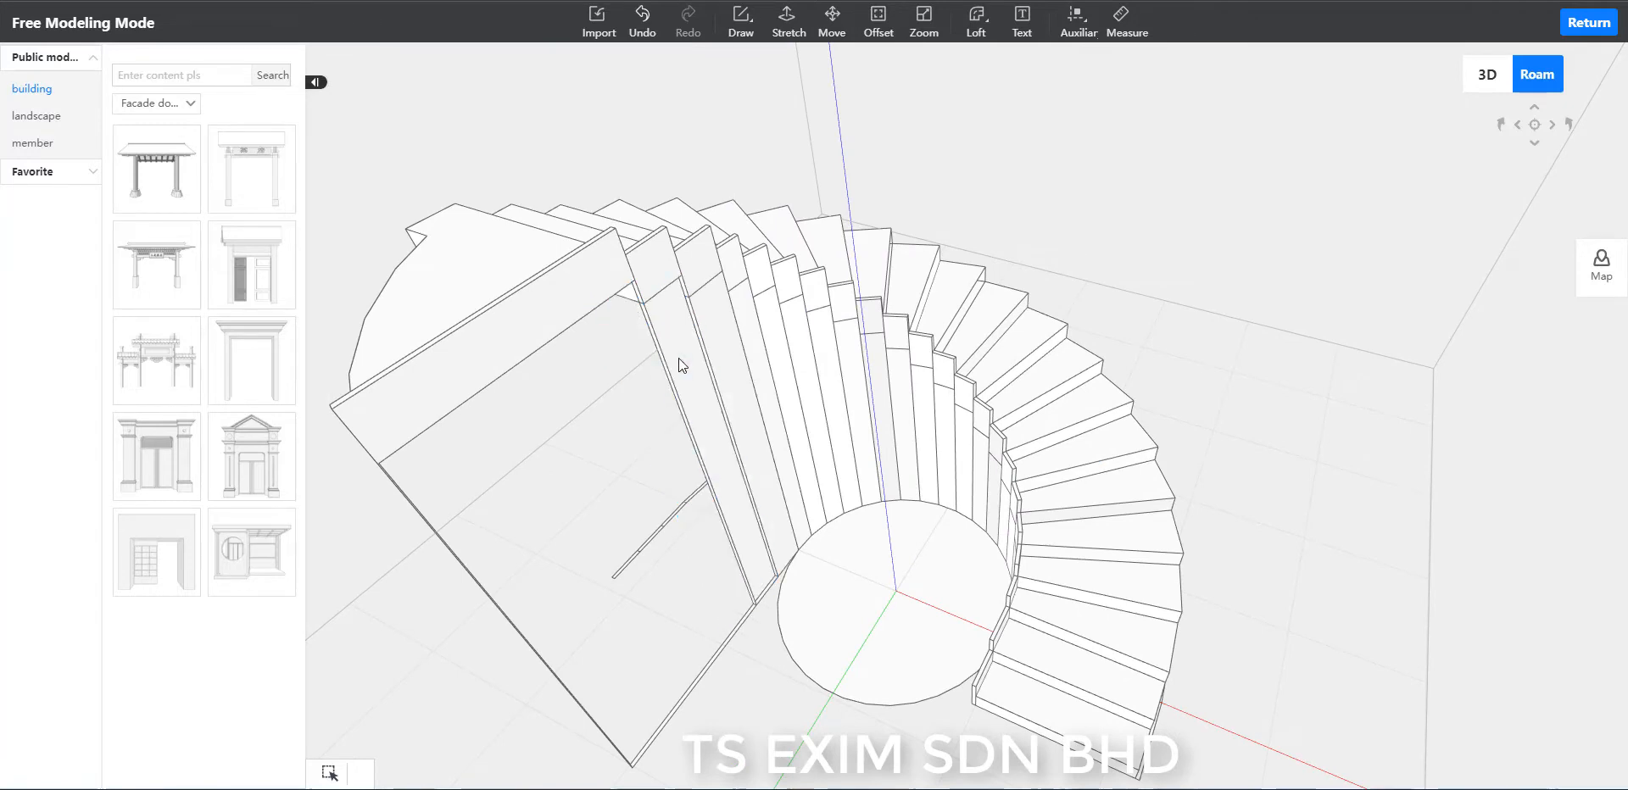
Delete the wall faces beneath the next three raised inner-rim panels, continuing down the stair.
click(722, 343)
key(Delete)
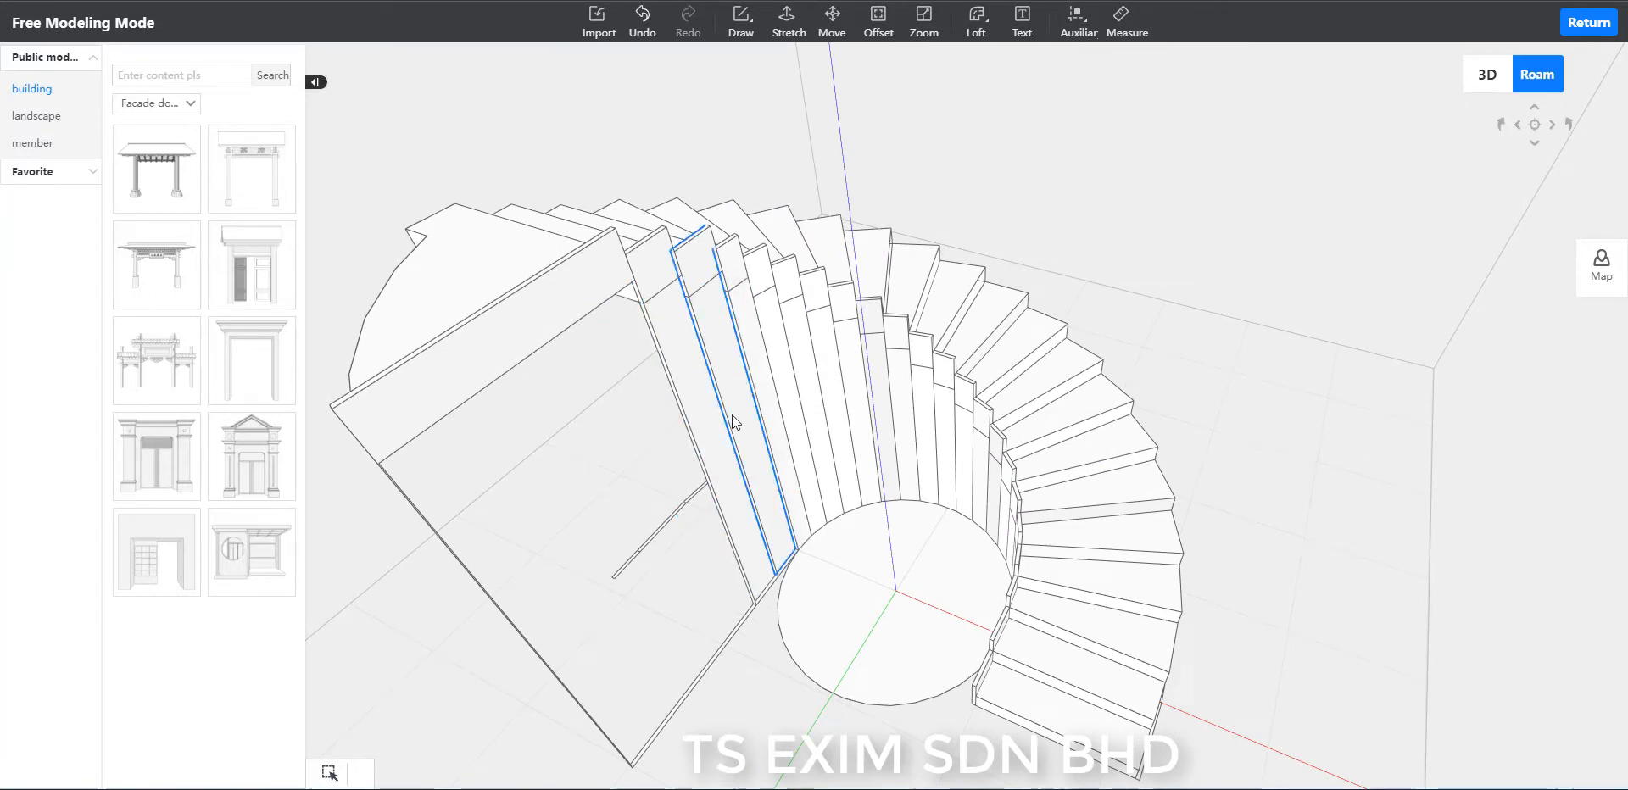
scroll(1138, 302, up, 5)
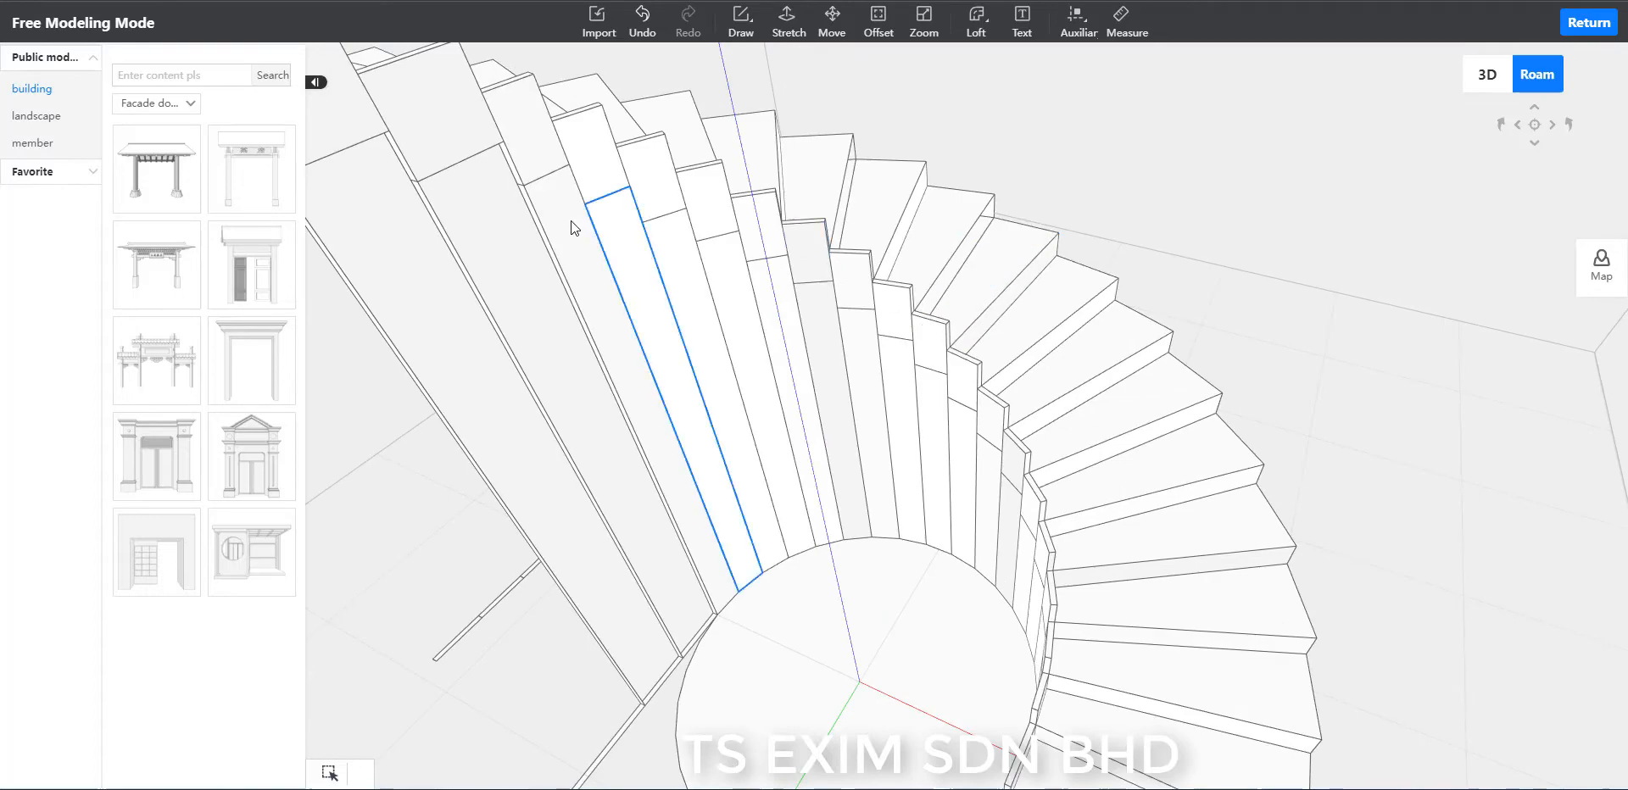
click(565, 218)
key(Delete)
click(614, 236)
key(Delete)
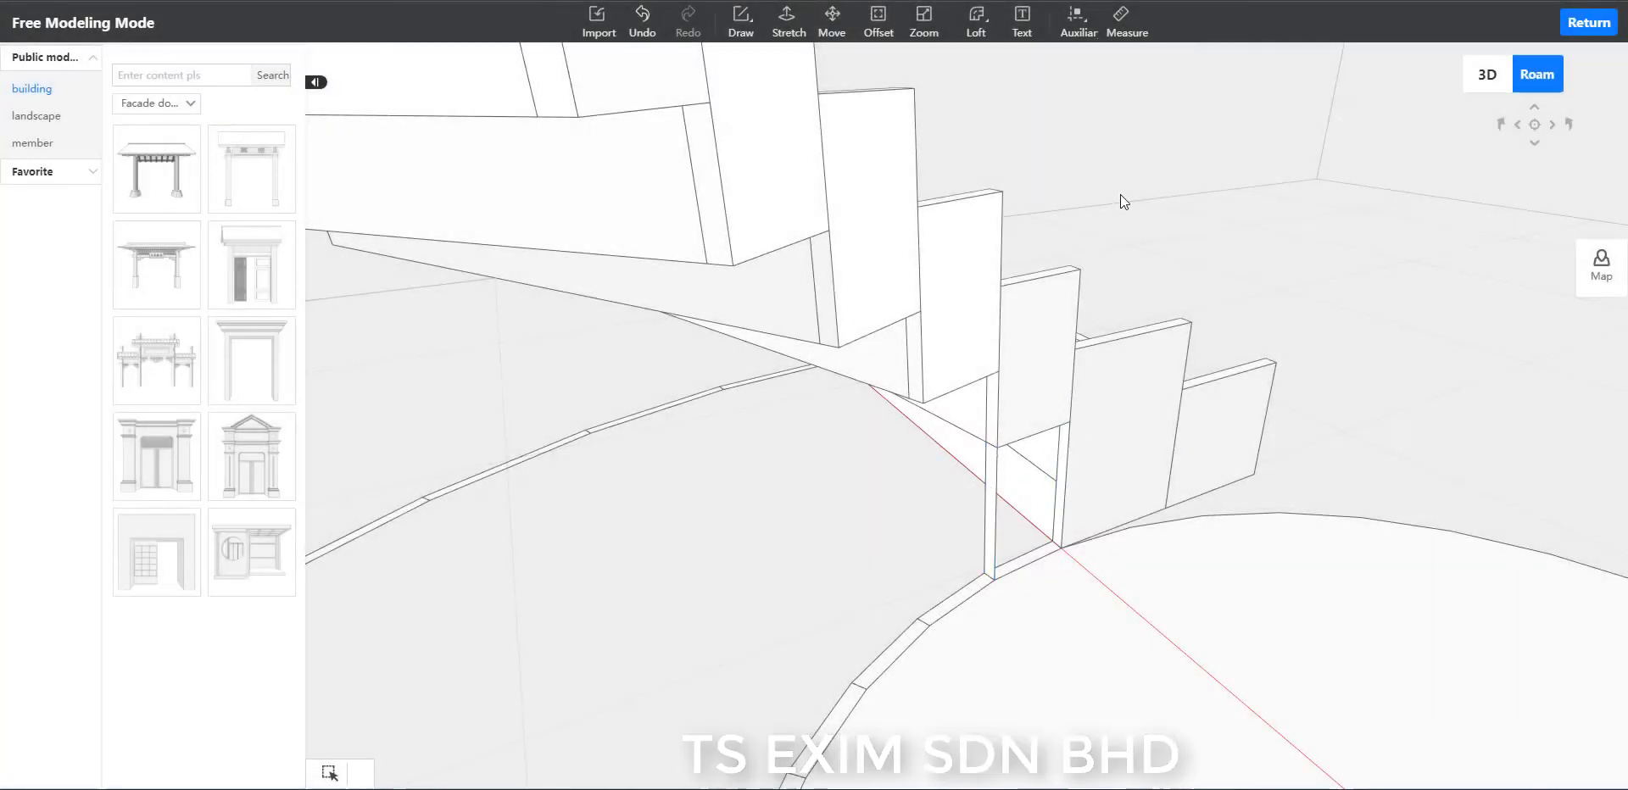
Examine the cleared underside of the inner-rim panels and the flat outer rim from several angles.
scroll(1155, 201, up, 2)
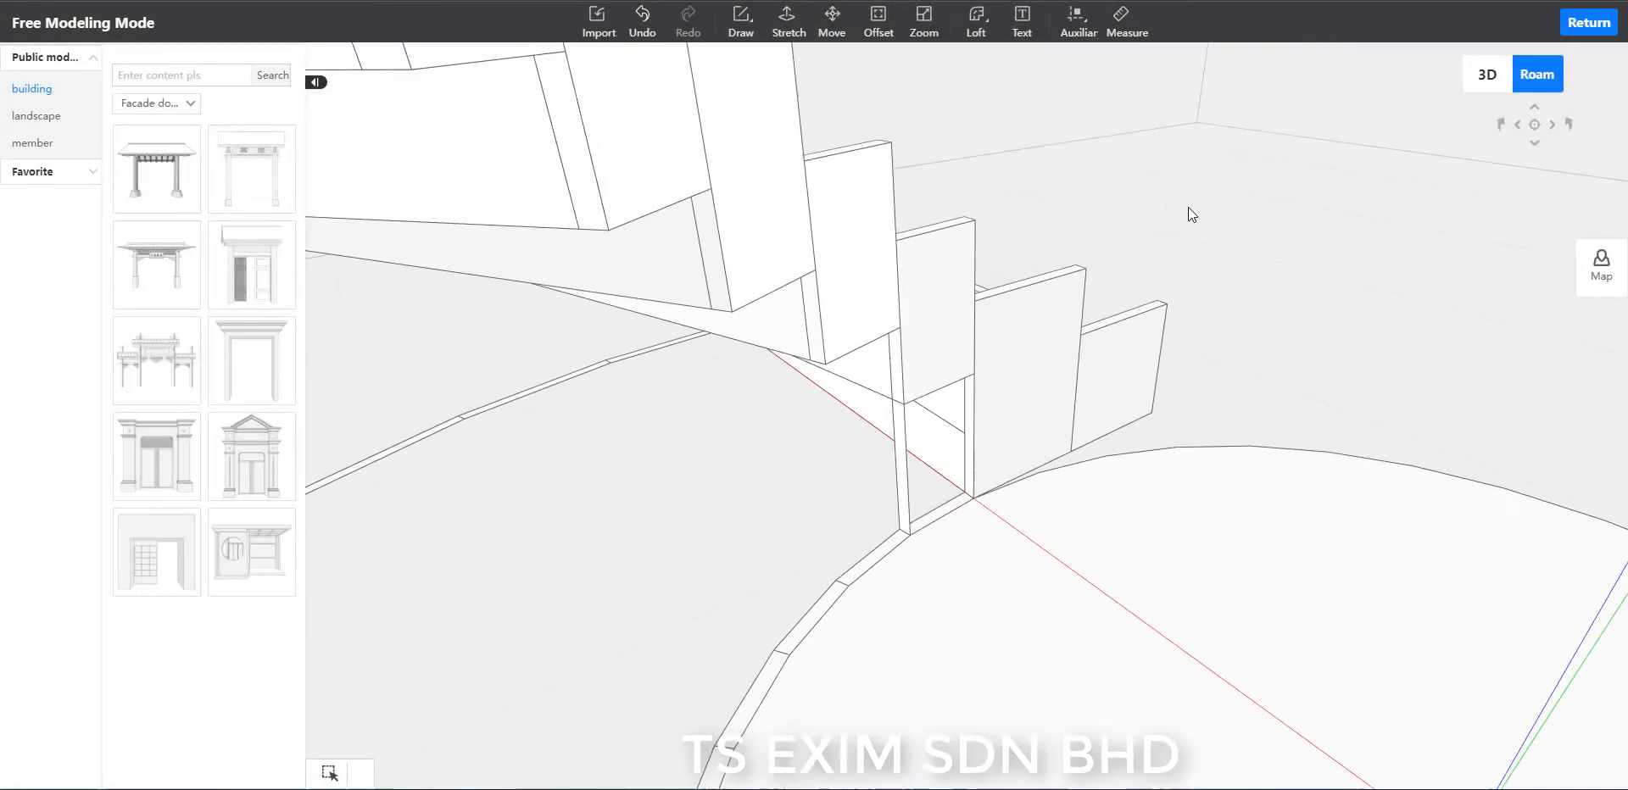
scroll(1187, 207, up, 1)
scroll(861, 487, up, 2)
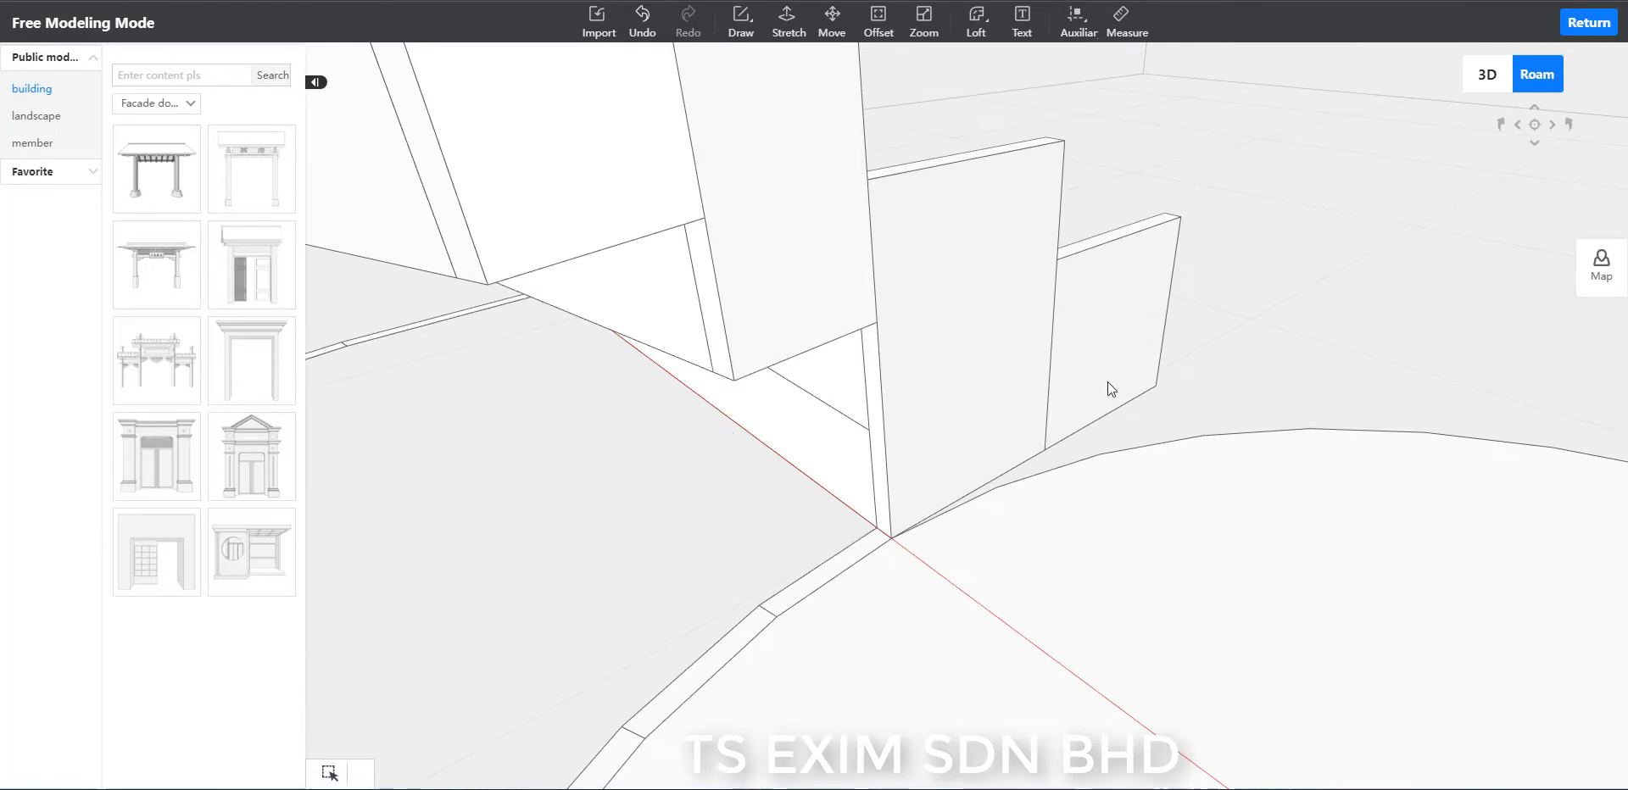
scroll(1319, 348, down, 5)
drag(1360, 359, 1075, 481)
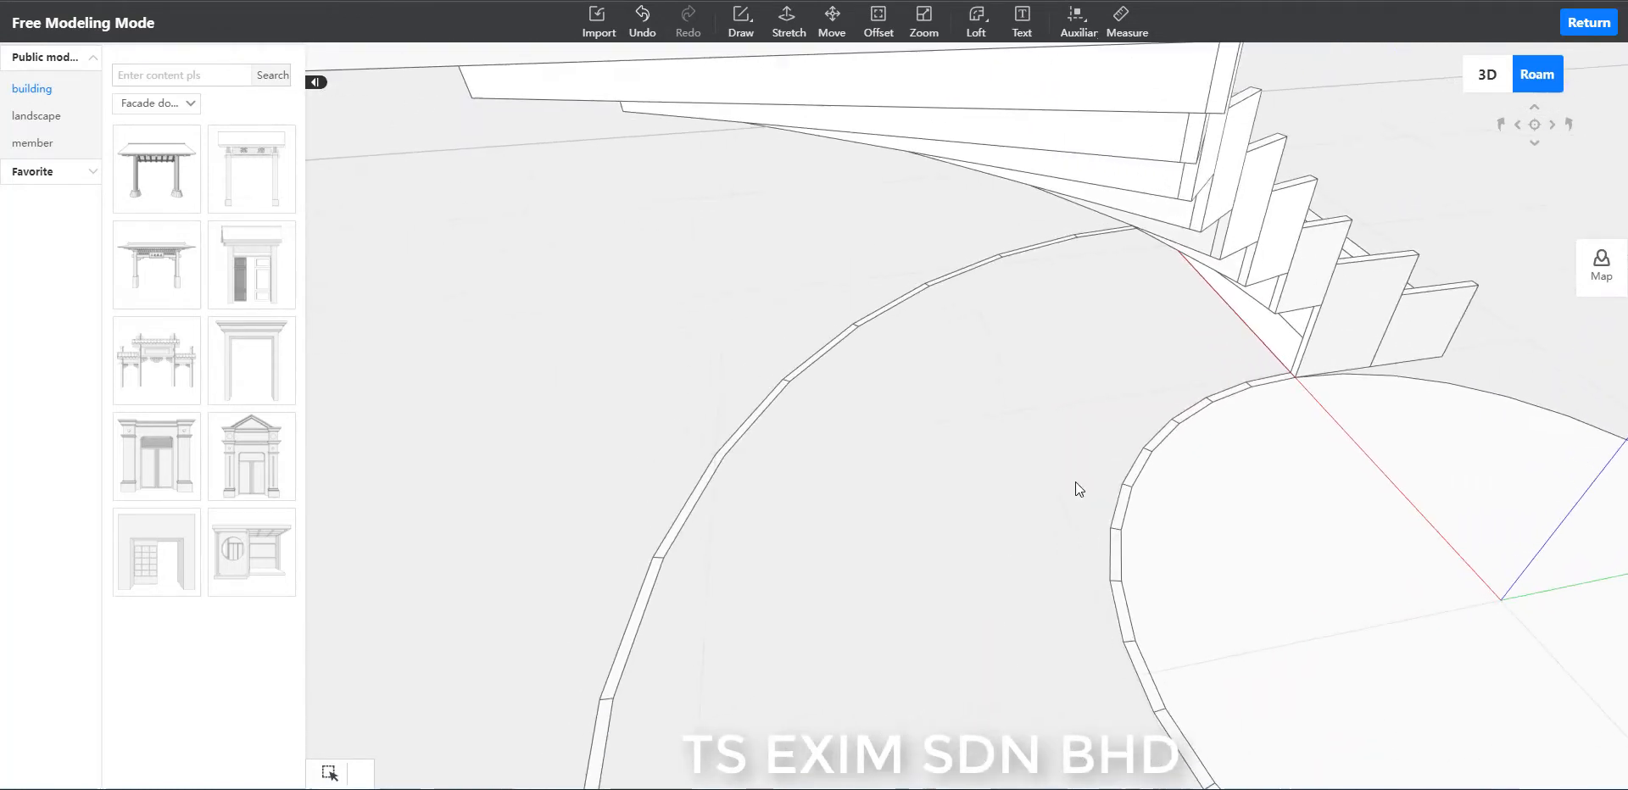
scroll(929, 475, down, 4)
scroll(1397, 400, down, 3)
drag(1428, 502, 1319, 624)
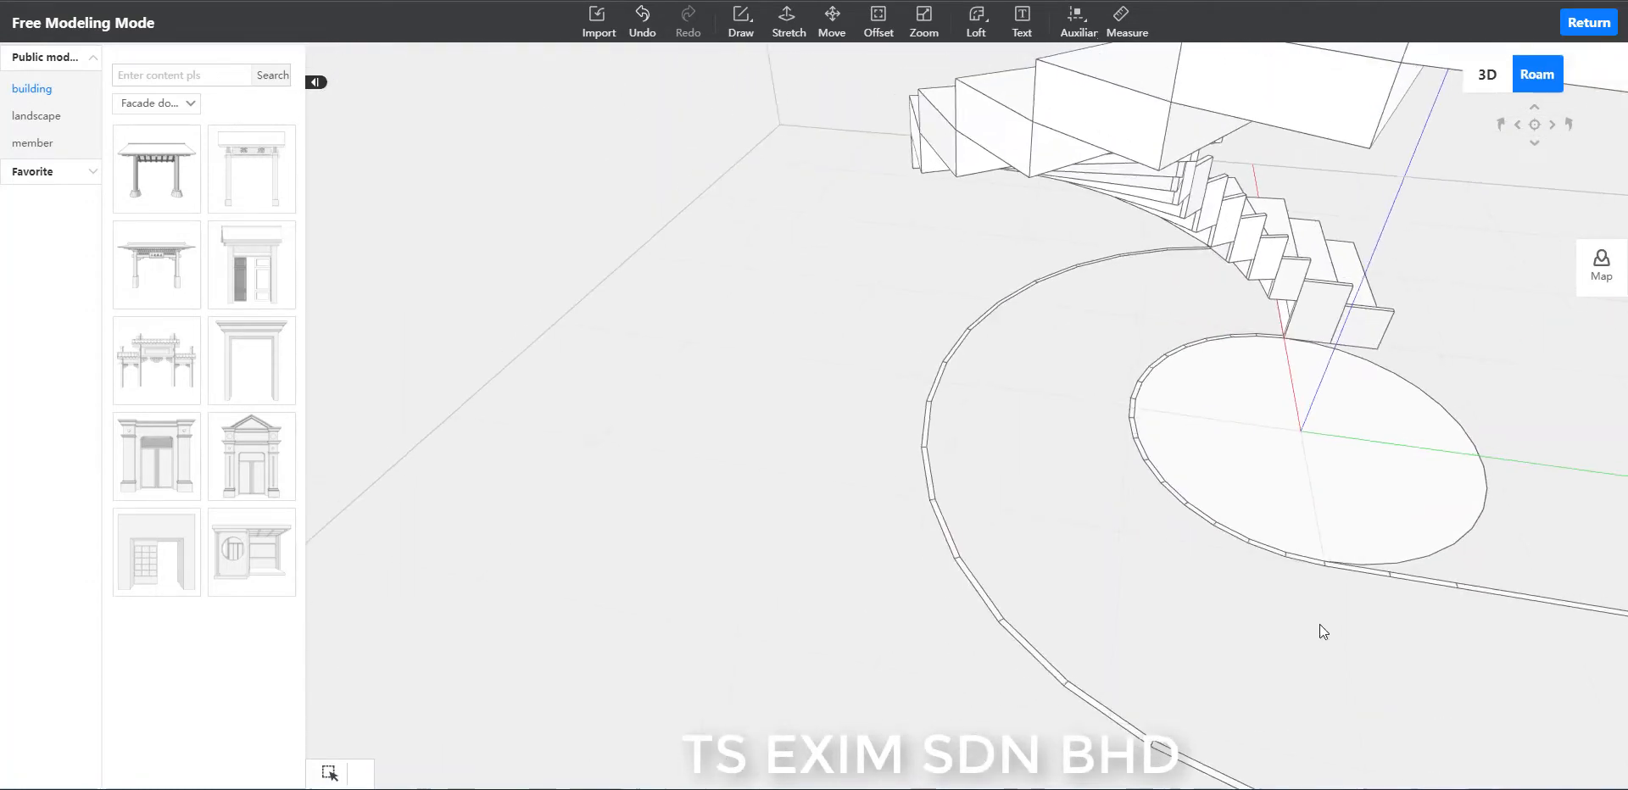
right_drag(1320, 624, 1030, 670)
drag(1442, 517, 1367, 491)
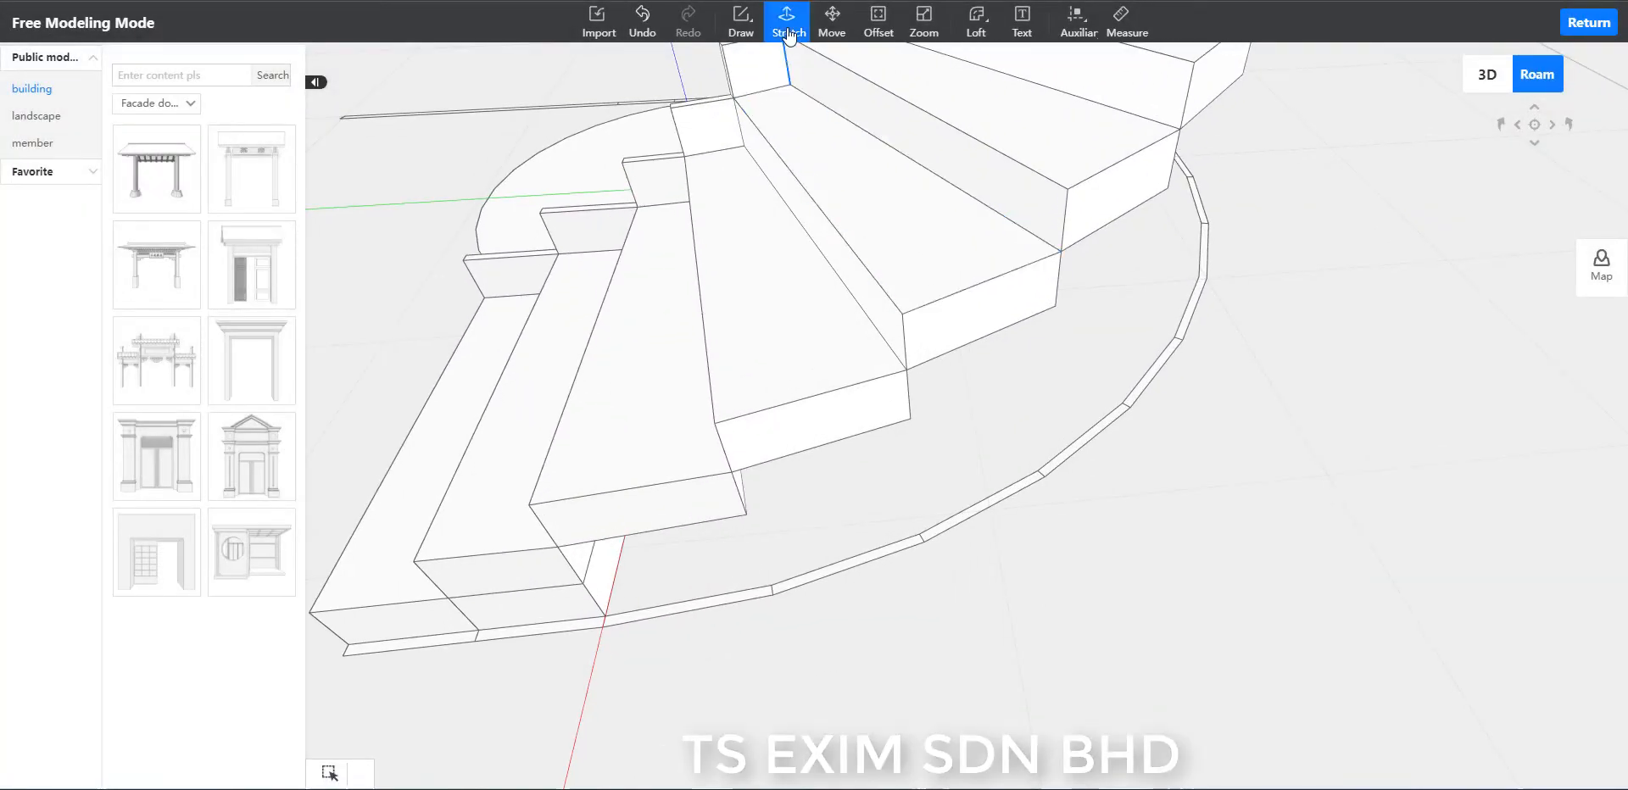
Stretch the third outer-rim segment up by 300 to the lower edge of the third step.
click(788, 36)
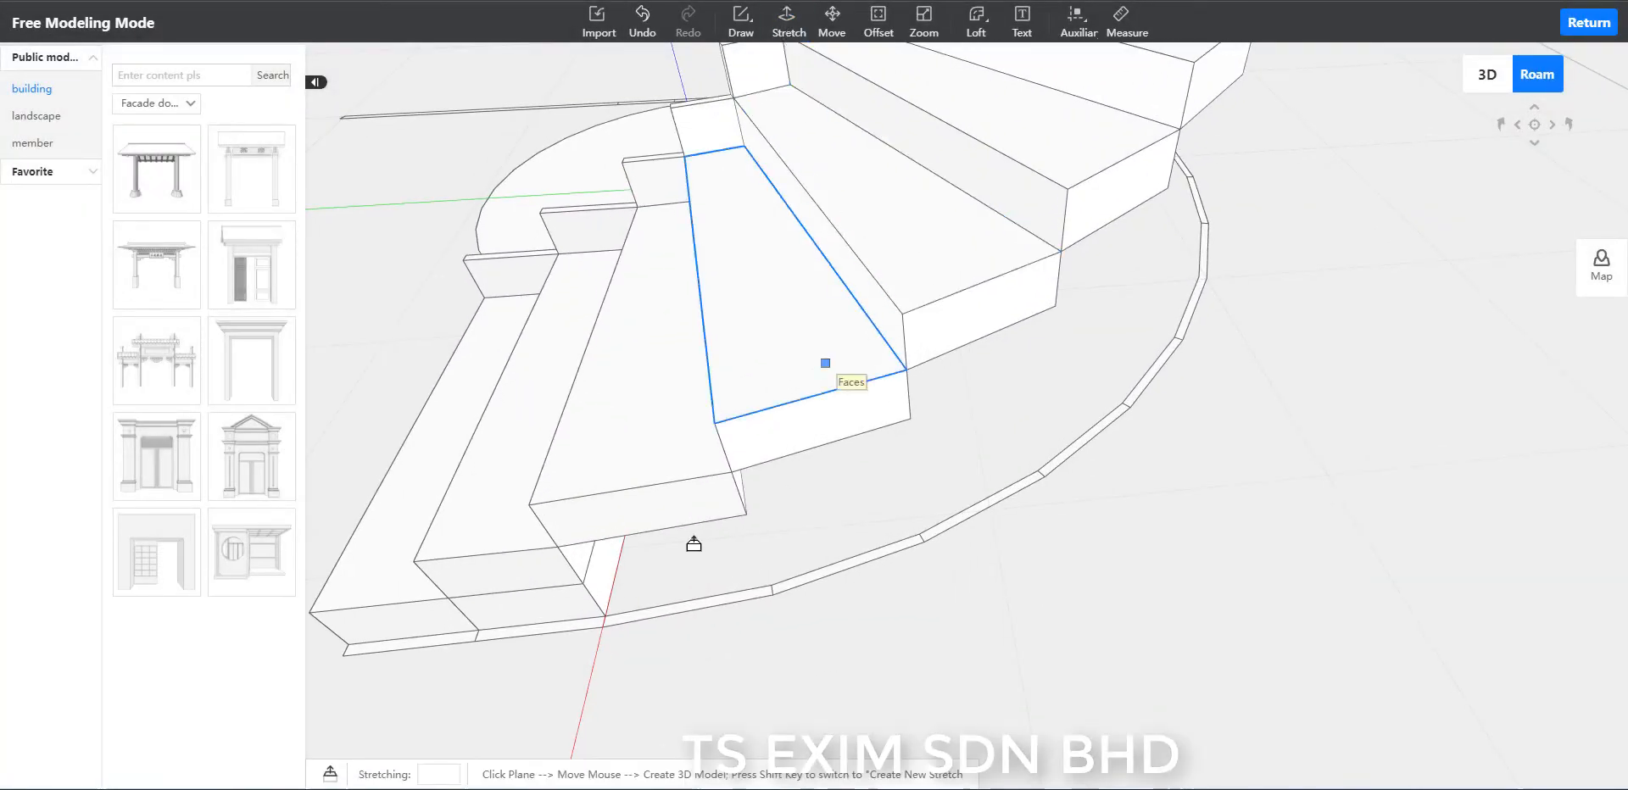
scroll(701, 653, up, 2)
scroll(657, 641, up, 2)
scroll(657, 640, up, 1)
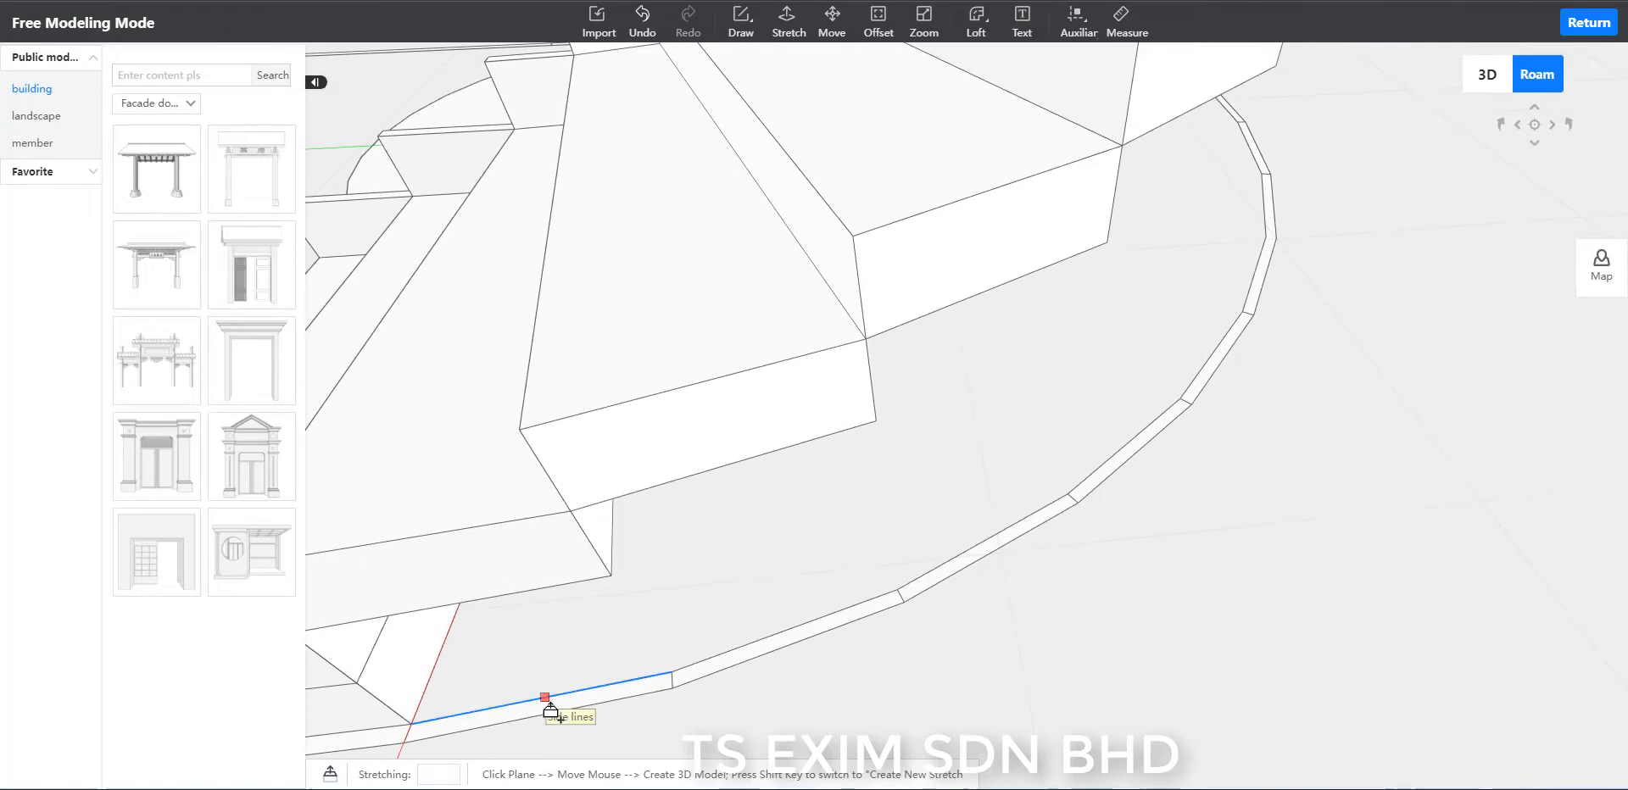
click(540, 712)
scroll(560, 691, down, 2)
scroll(631, 653, down, 2)
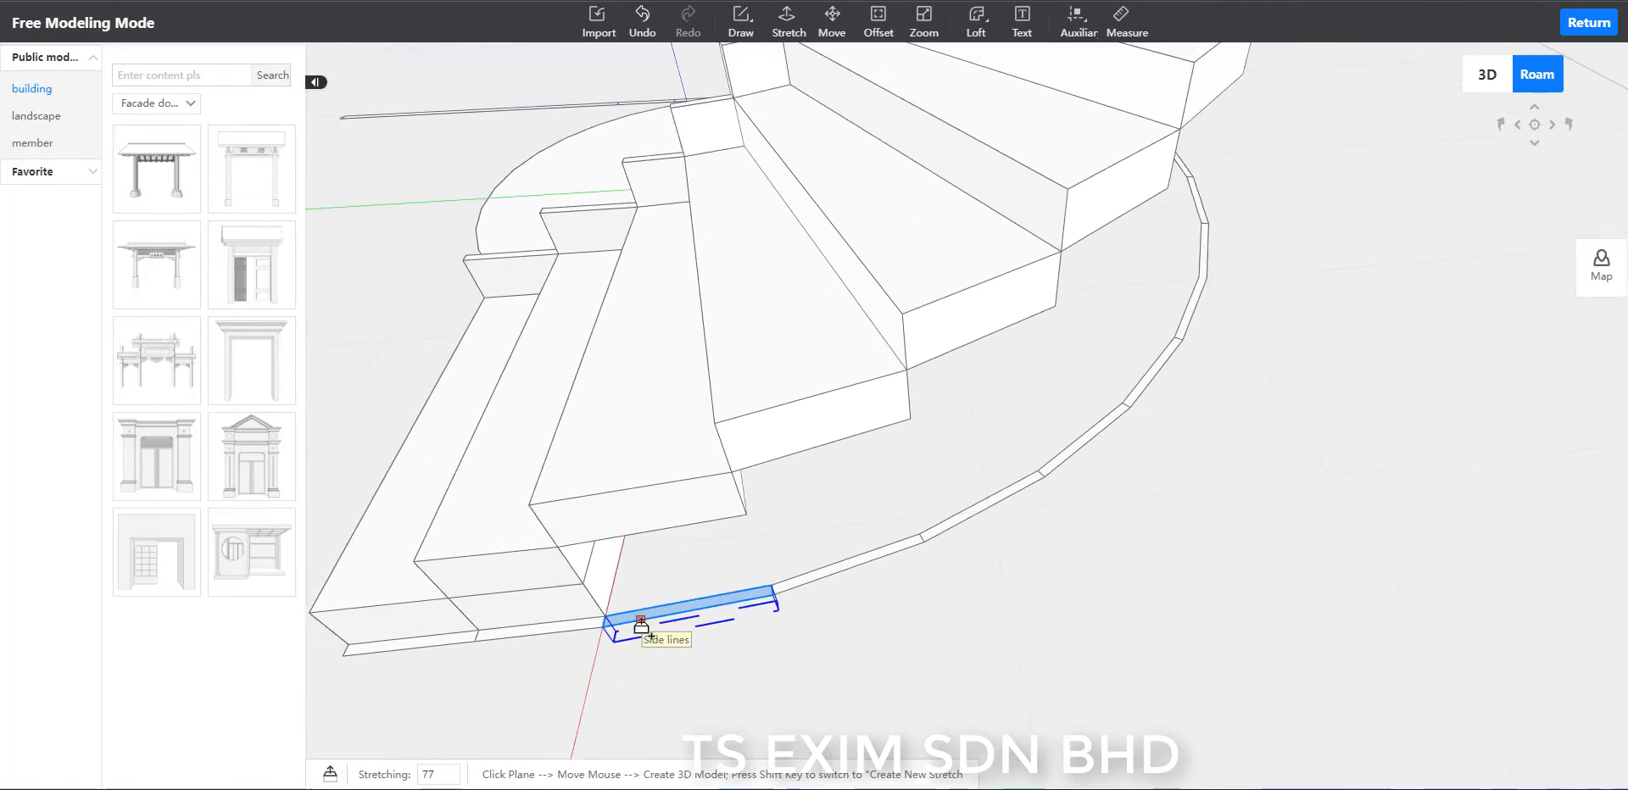
click(501, 523)
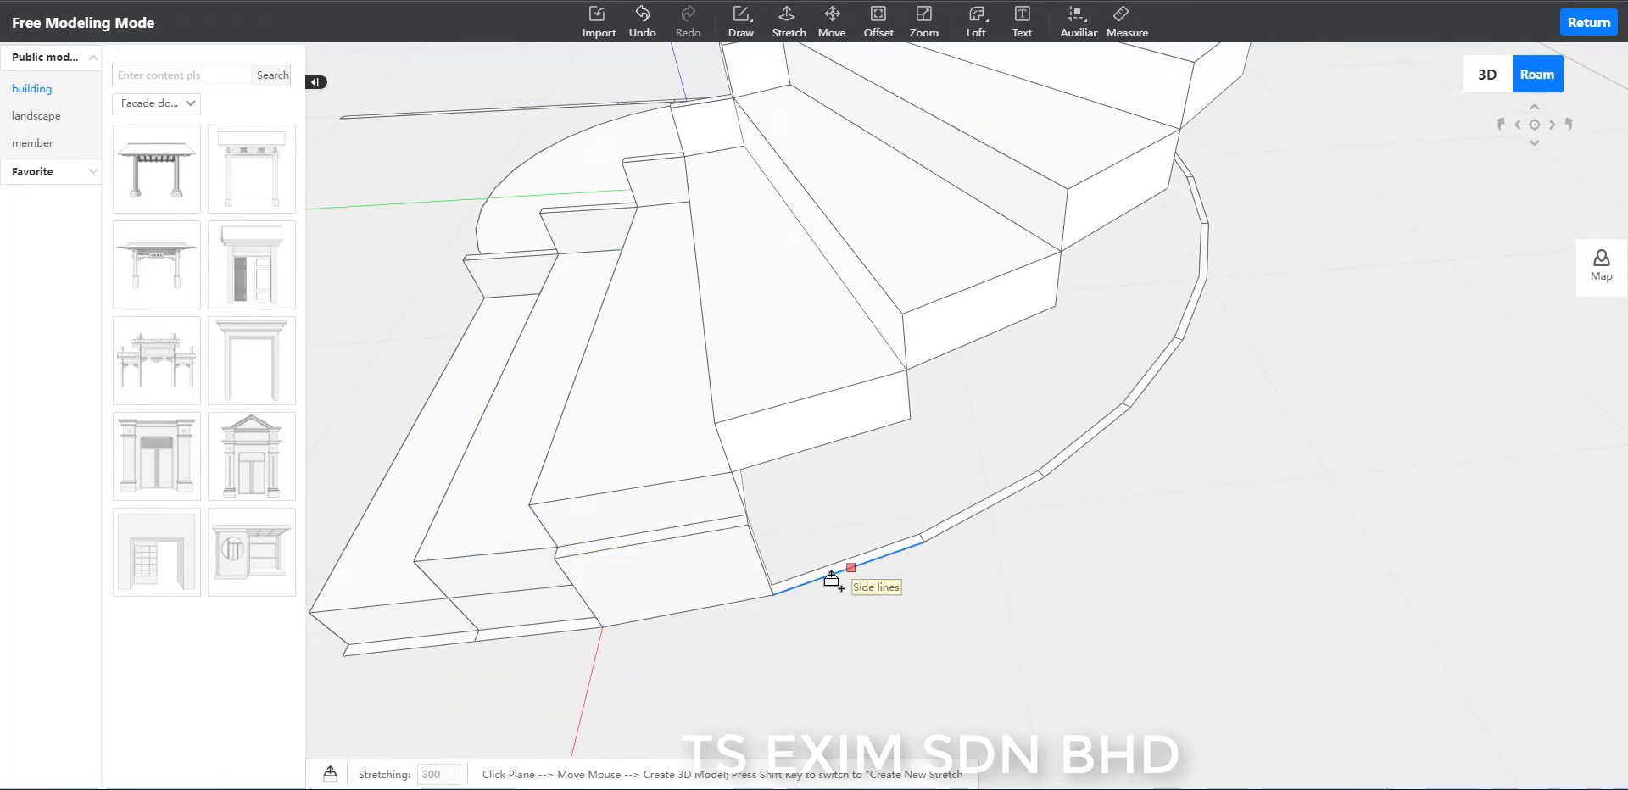
Stretch the fourth outer-rim segment up by 450 and the fifth one up by 600.
scroll(819, 586, up, 1)
scroll(769, 623, up, 1)
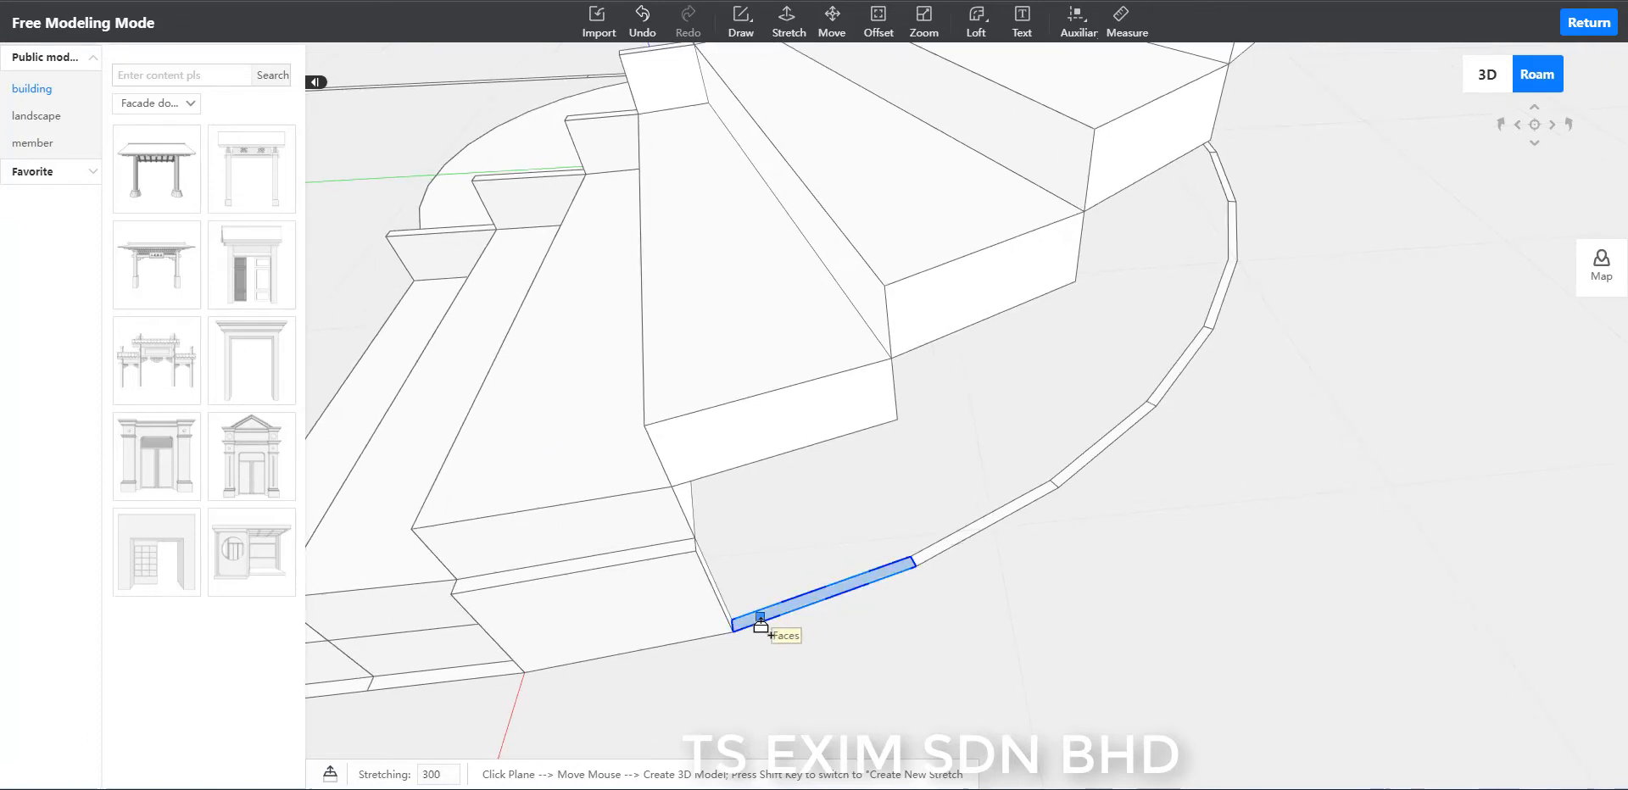
click(760, 625)
click(552, 466)
scroll(995, 560, up, 2)
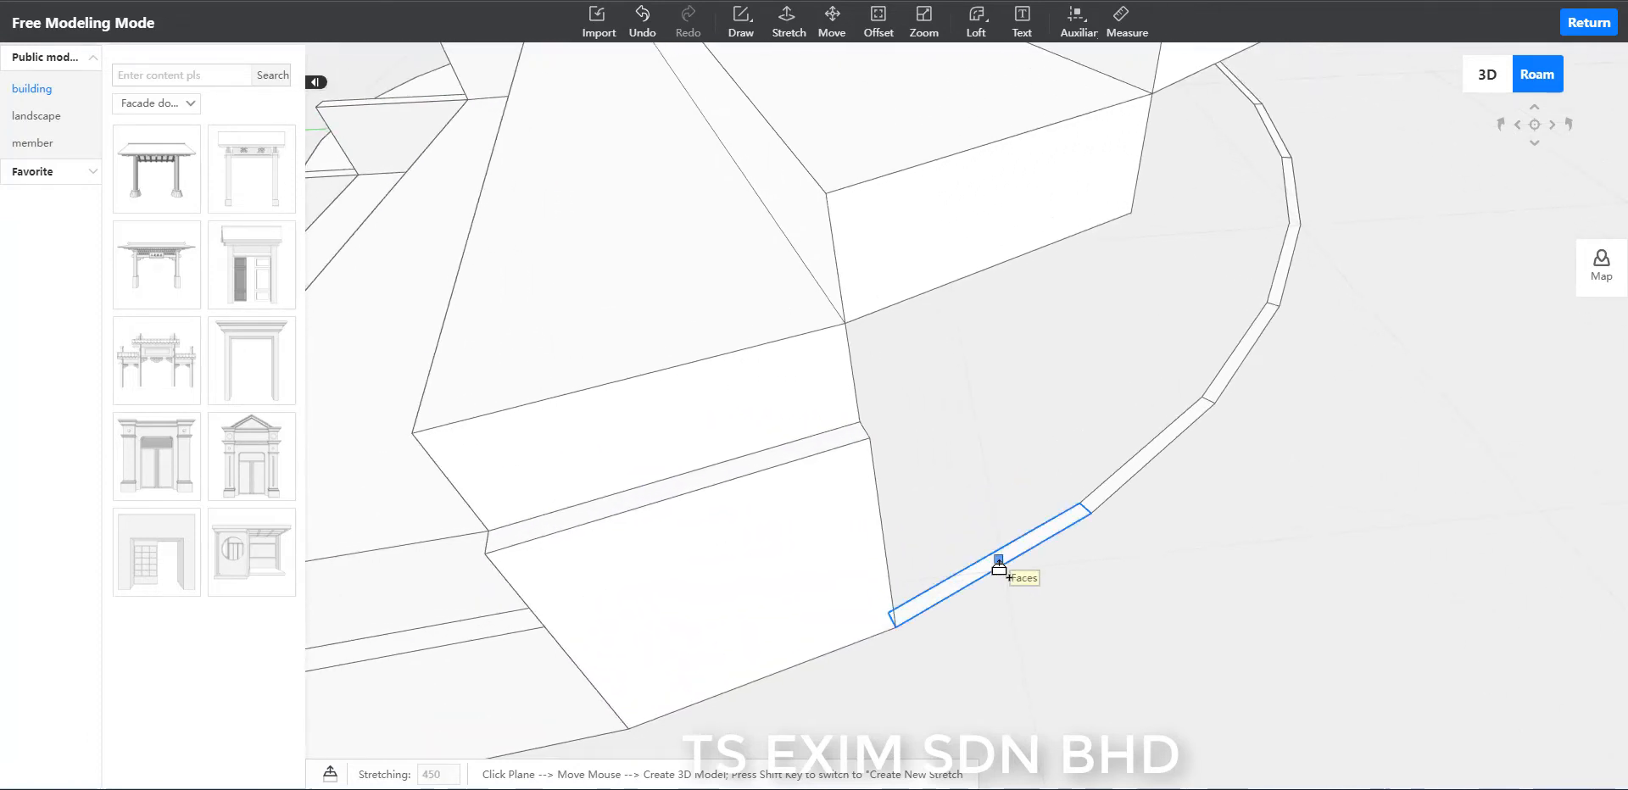
click(998, 566)
click(691, 429)
Stretch the sixth outer-rim segment up to the lower edge of the step above it.
scroll(1083, 599, down, 2)
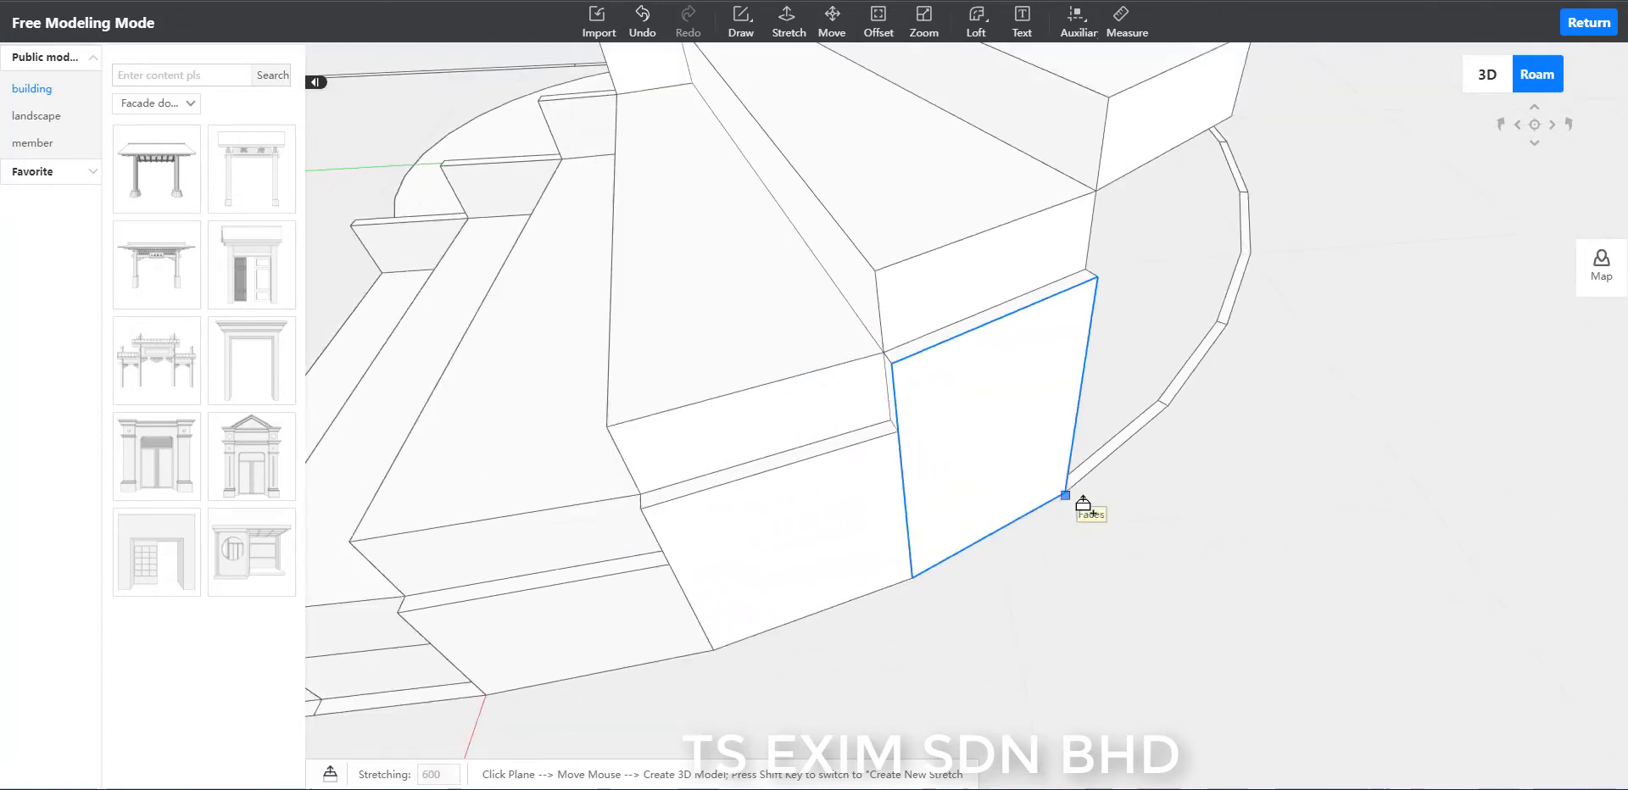
scroll(1134, 424, up, 2)
click(1143, 467)
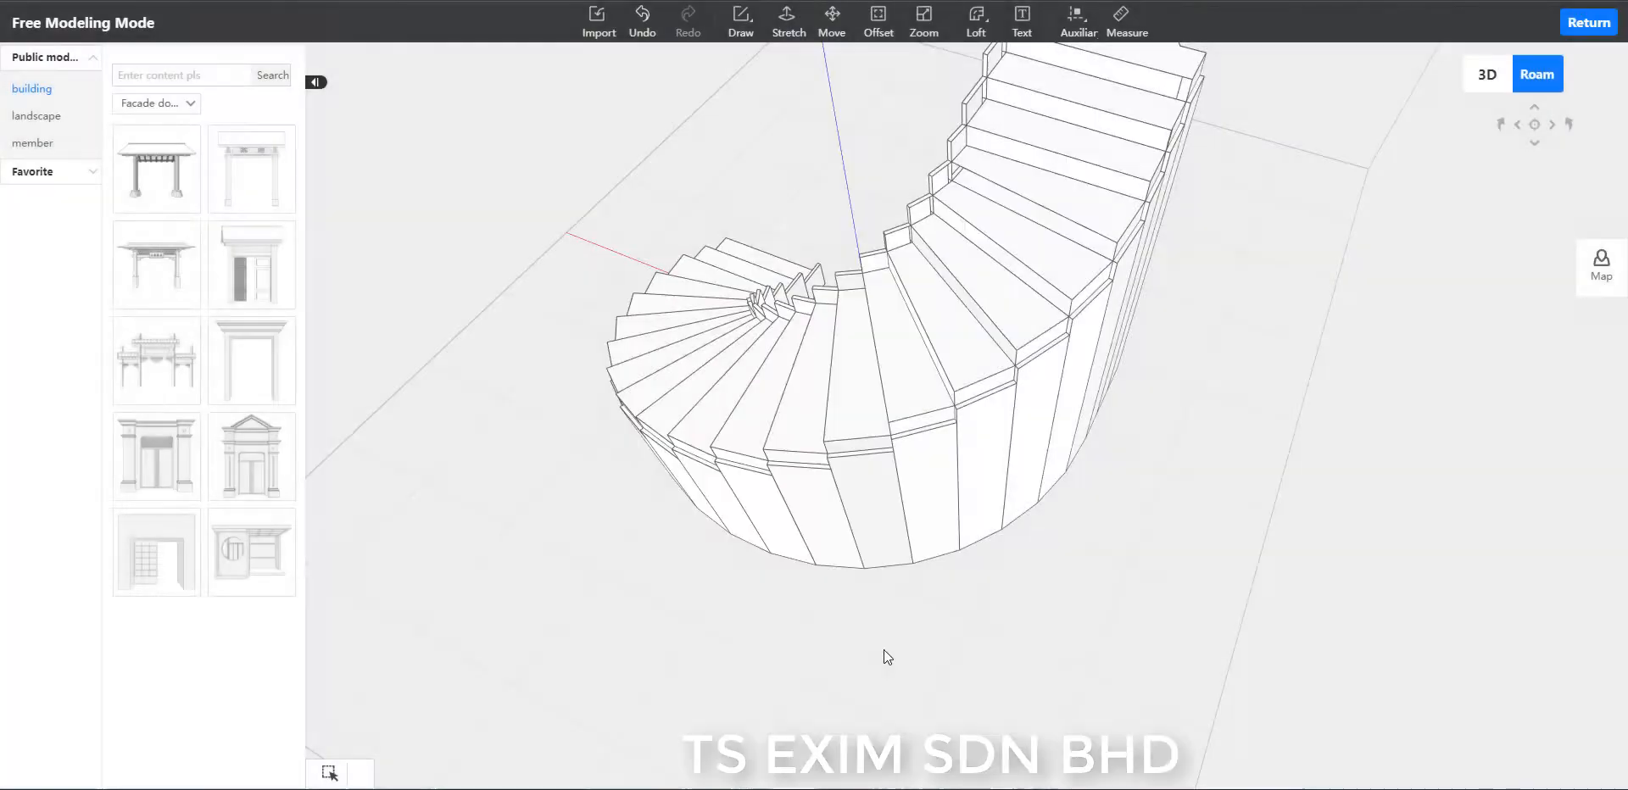
mouse_move(884, 650)
middle_down()
mouse_move(899, 683)
mouse_move(1026, 530)
mouse_move(909, 636)
middle_up()
Stretch the first outer-rim segment beside the lowest step up by 300.
scroll(731, 599, up, 3)
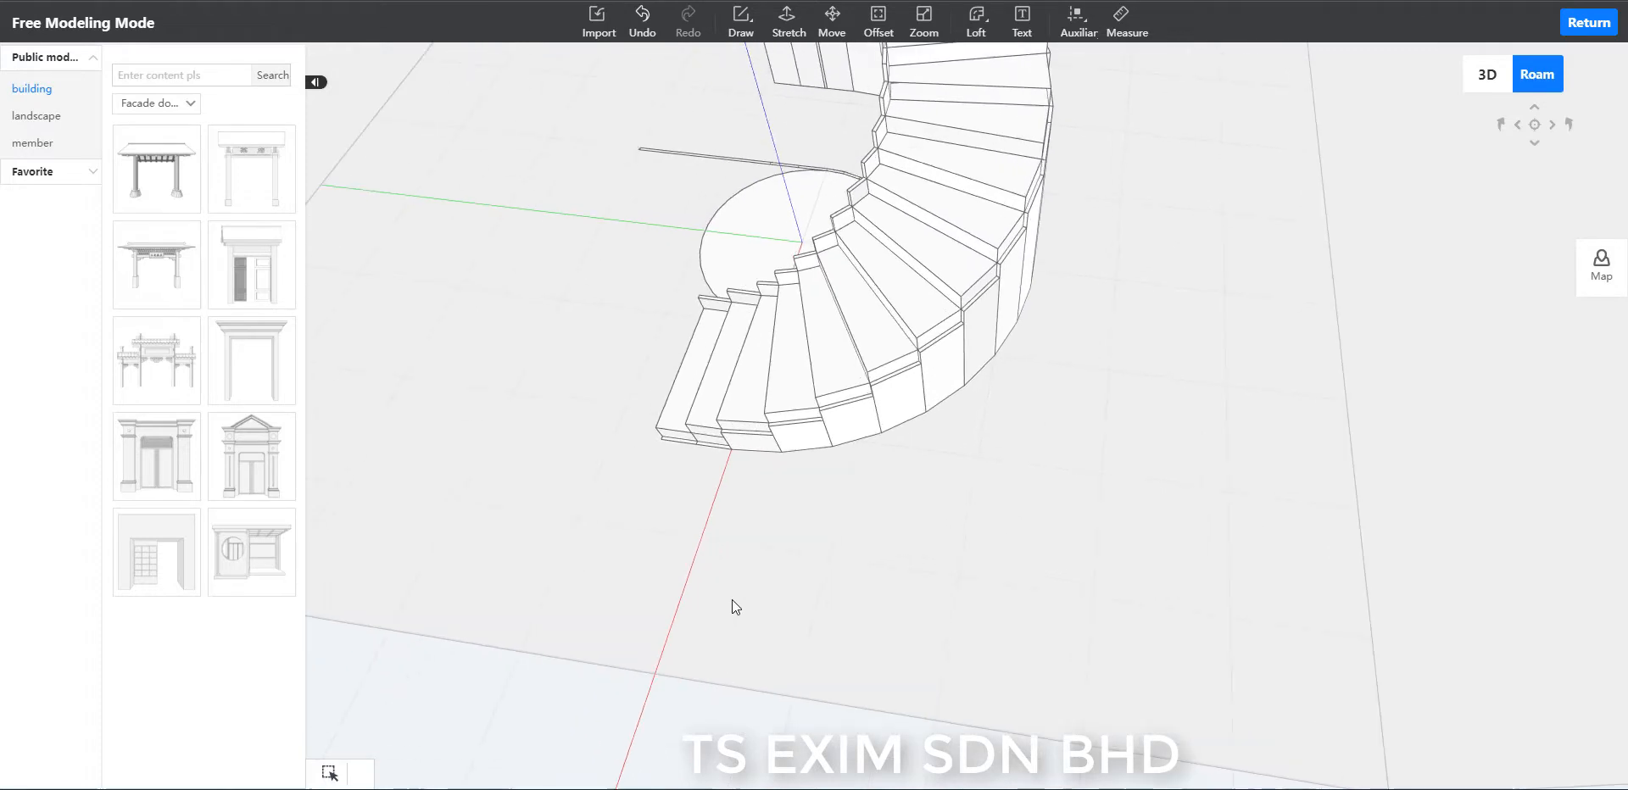
right_drag(769, 598, 775, 586)
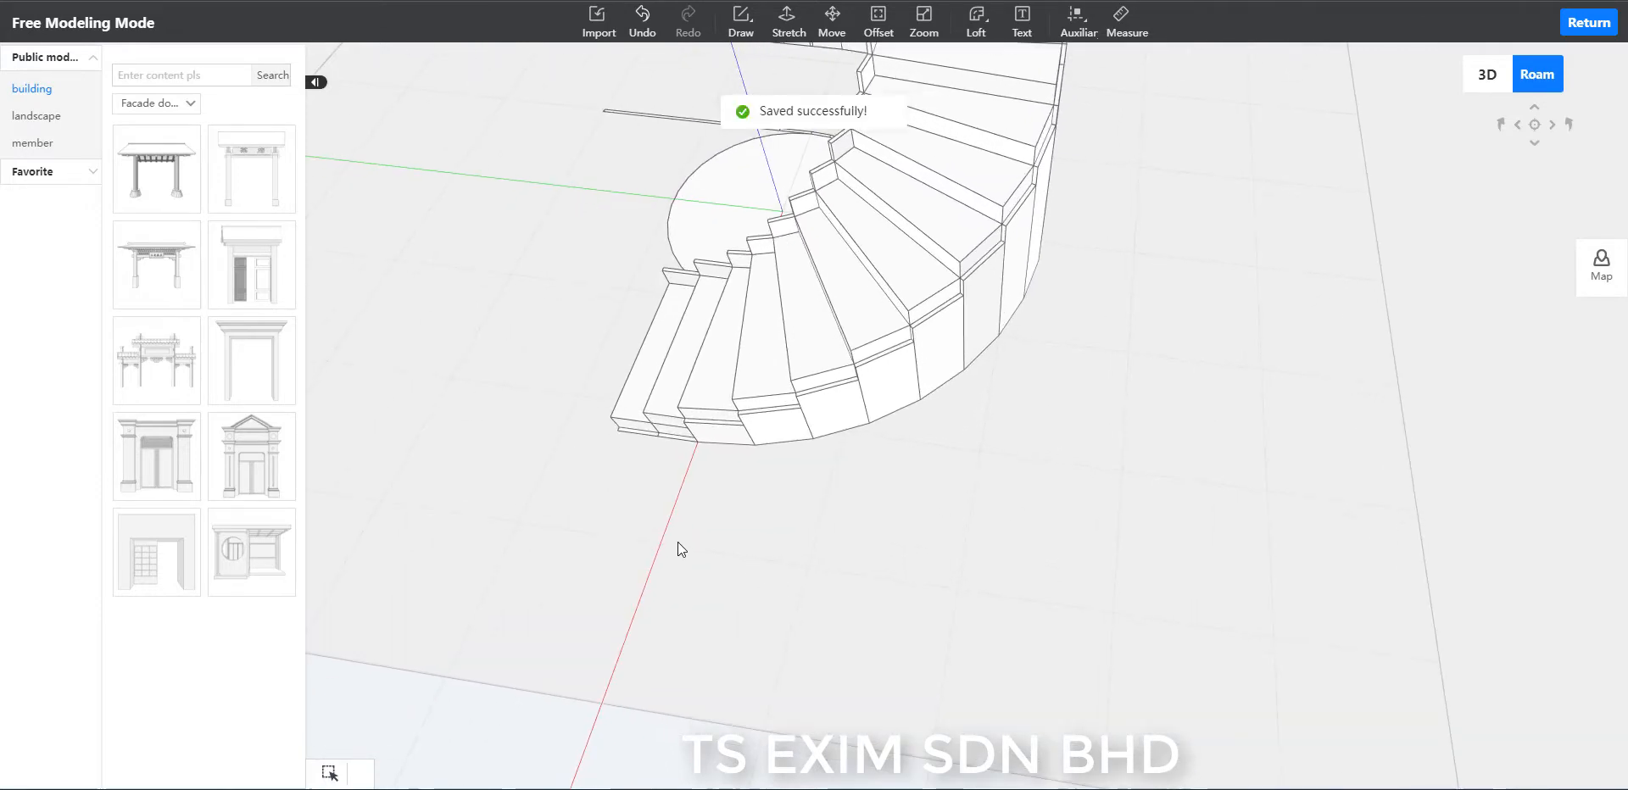
right_drag(679, 542, 852, 599)
scroll(852, 598, down, 3)
middle_drag(853, 599, 902, 552)
scroll(902, 553, up, 4)
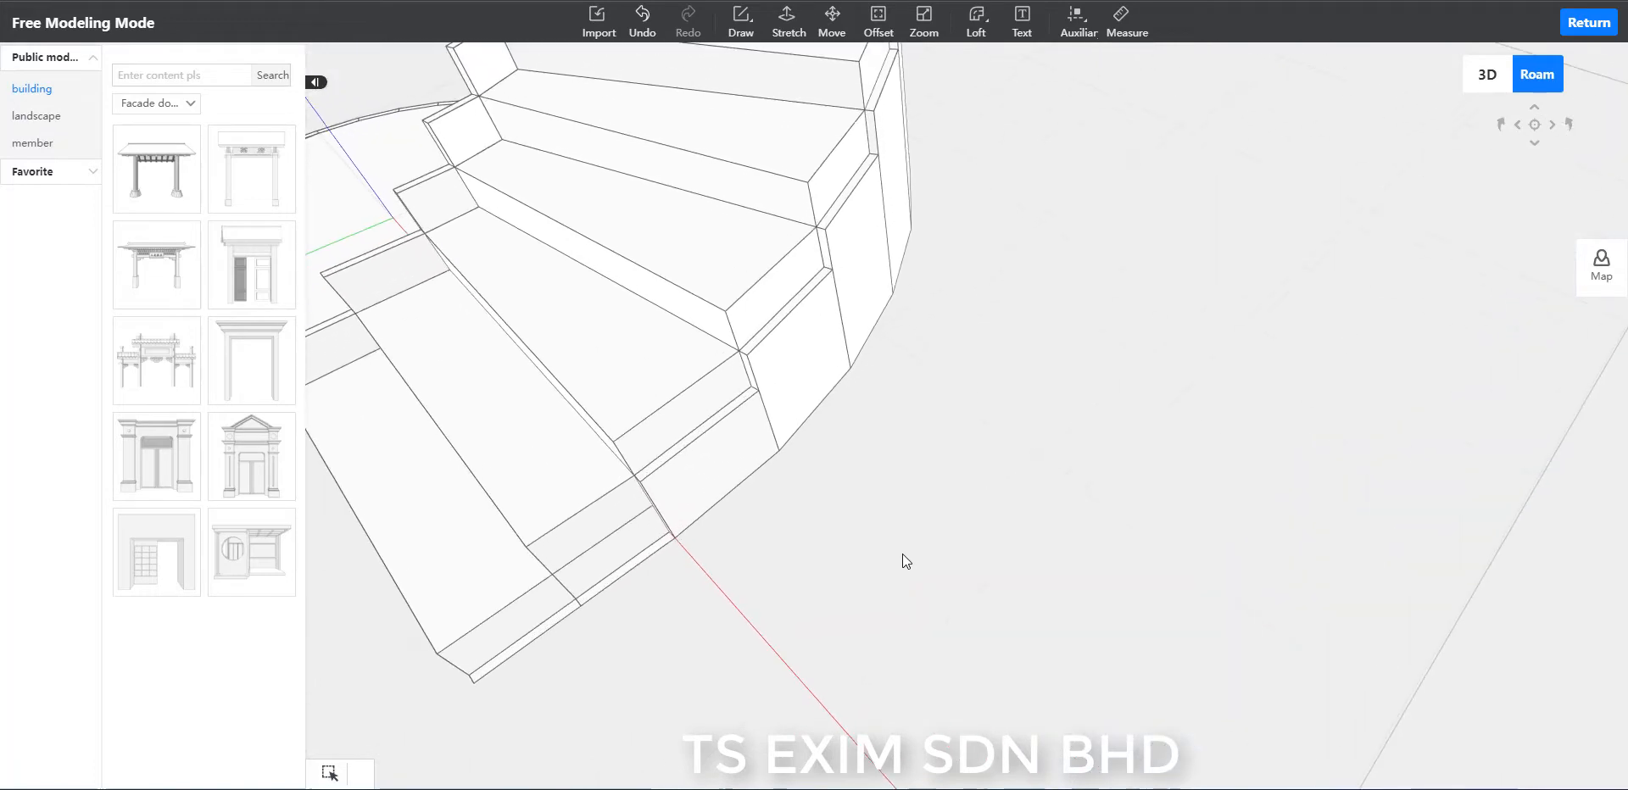
click(787, 22)
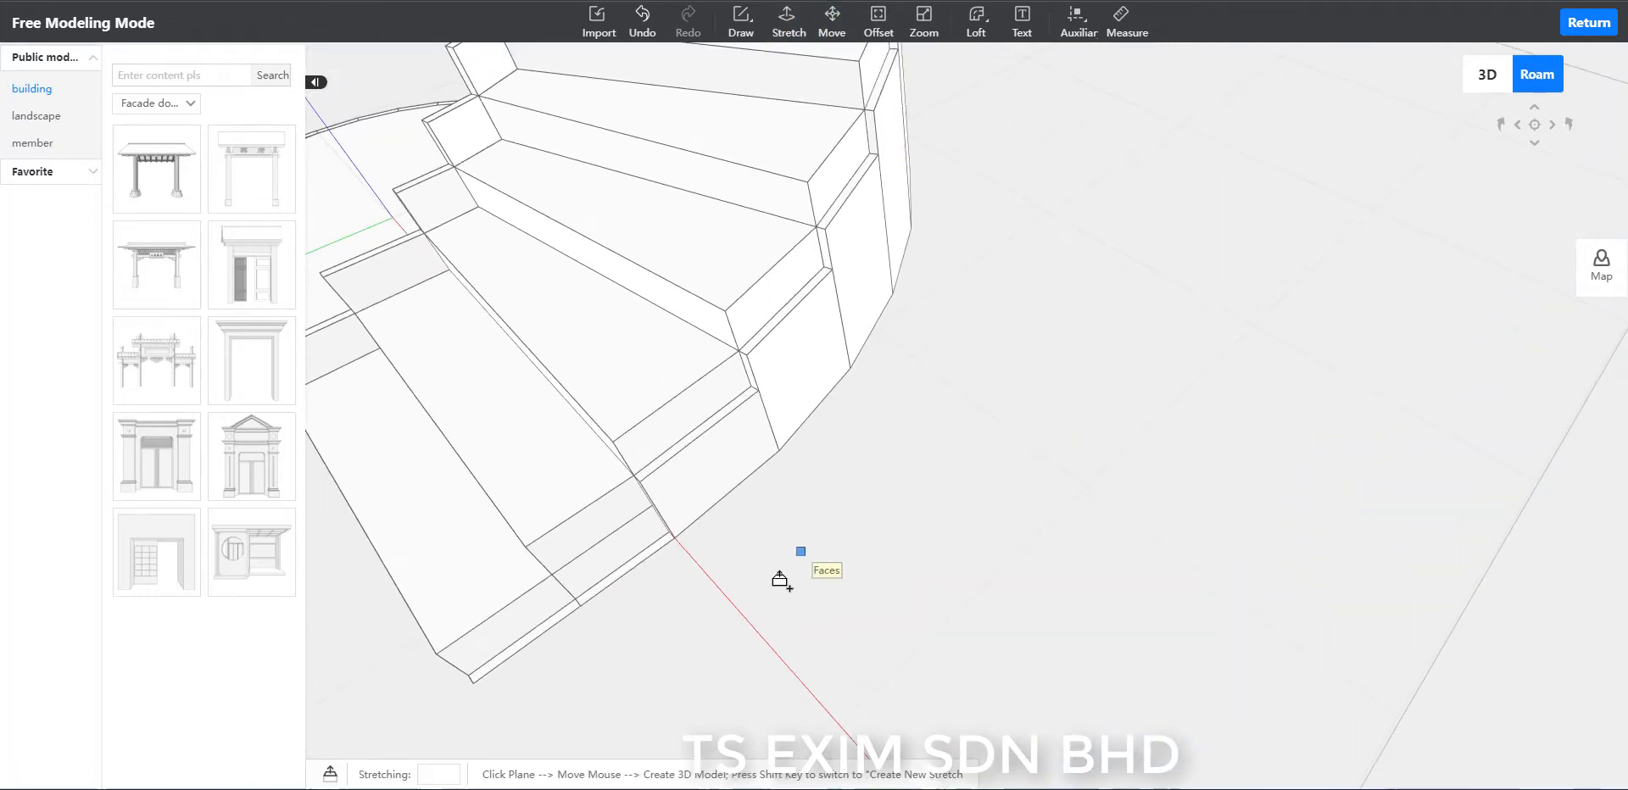
scroll(780, 580, up, 1)
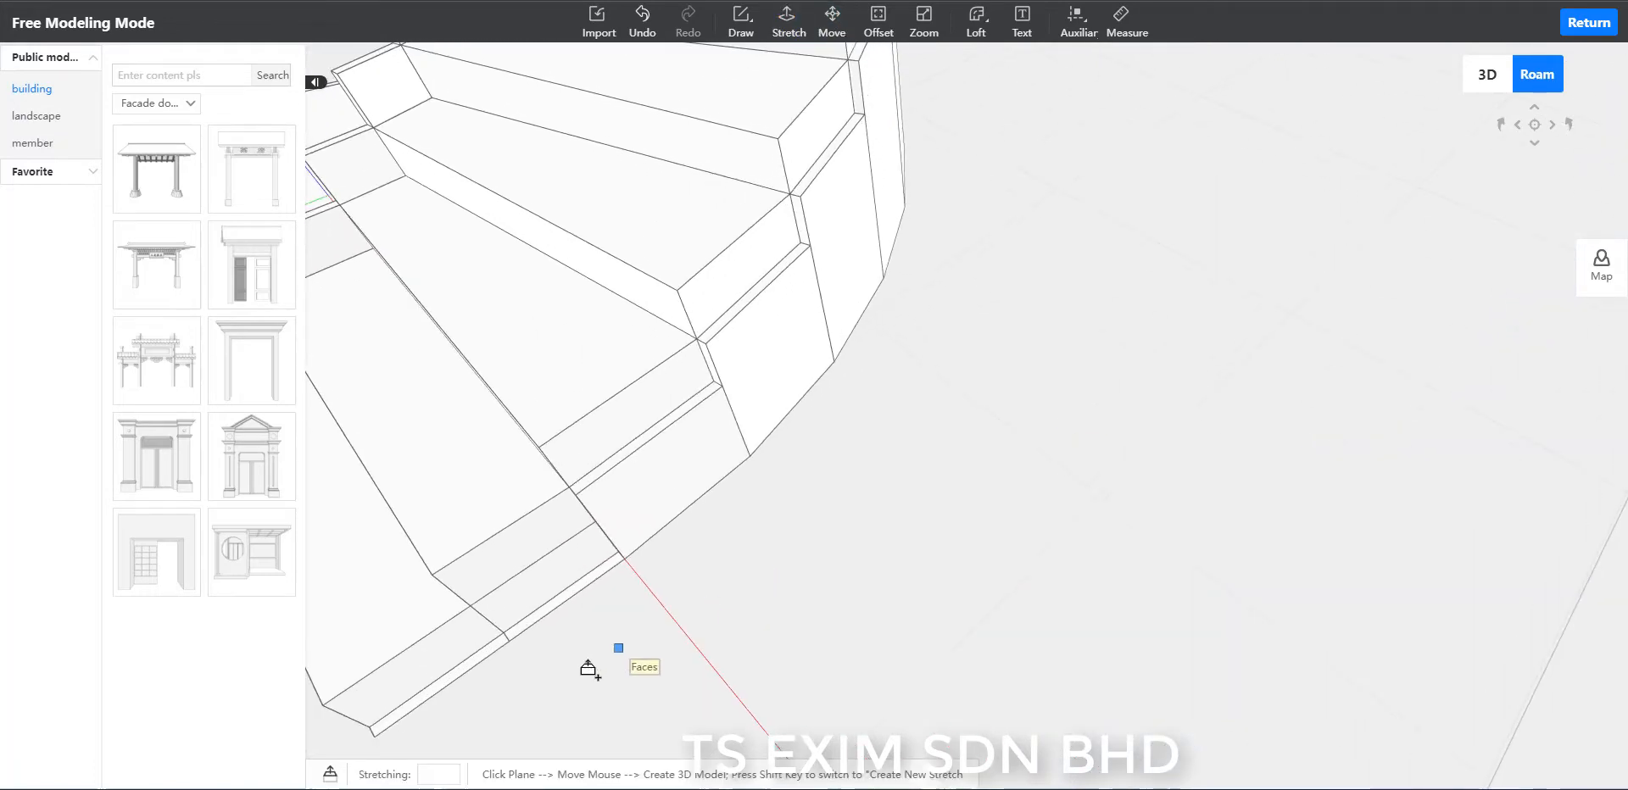
click(456, 674)
click(473, 507)
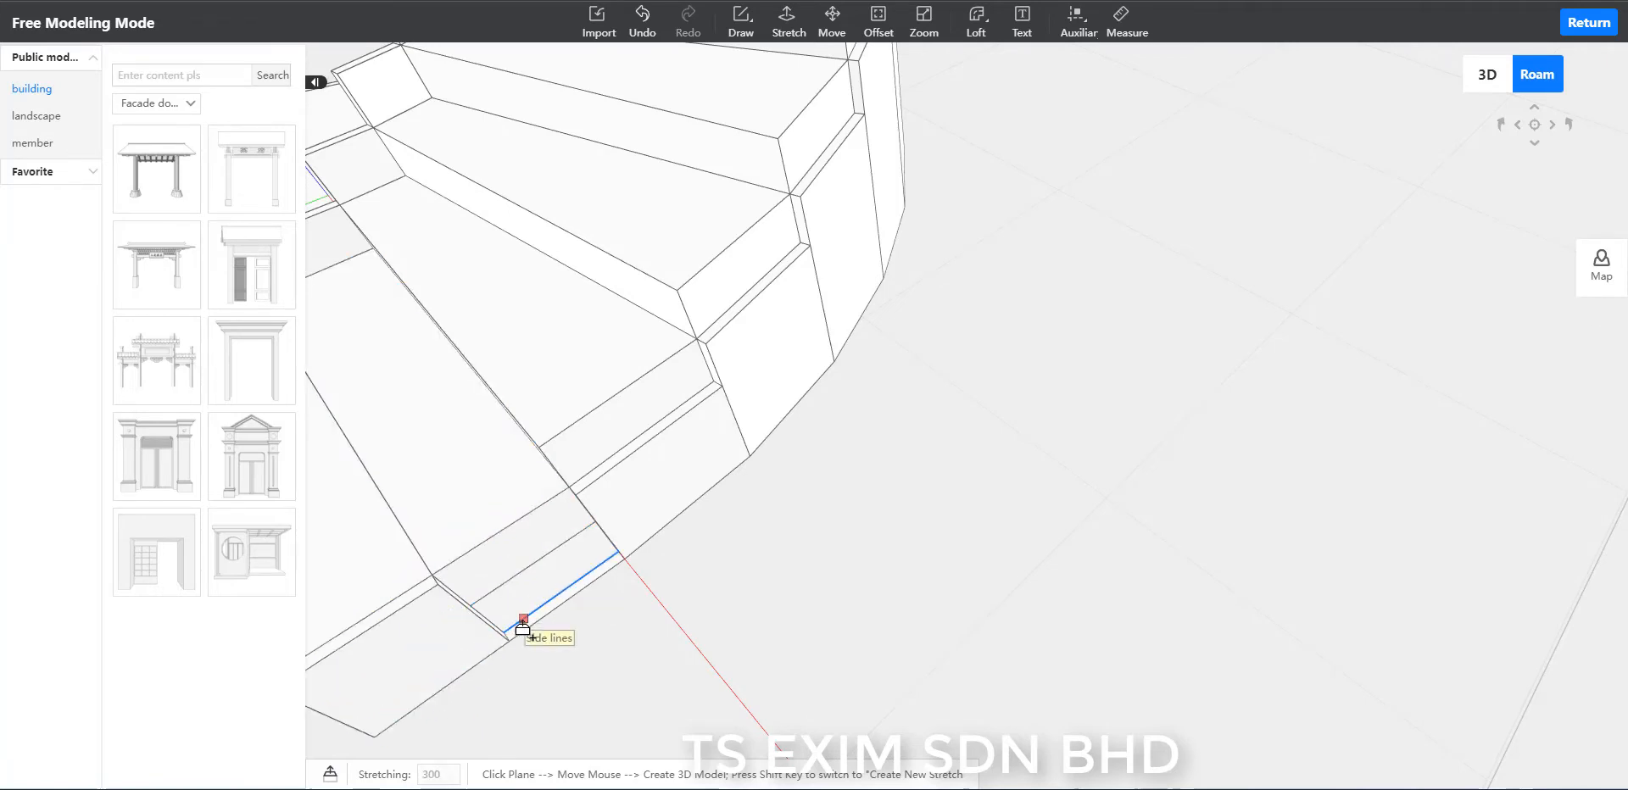
Stretch the second outer-rim segment up by 450, level with the third step's top.
scroll(526, 627, up, 2)
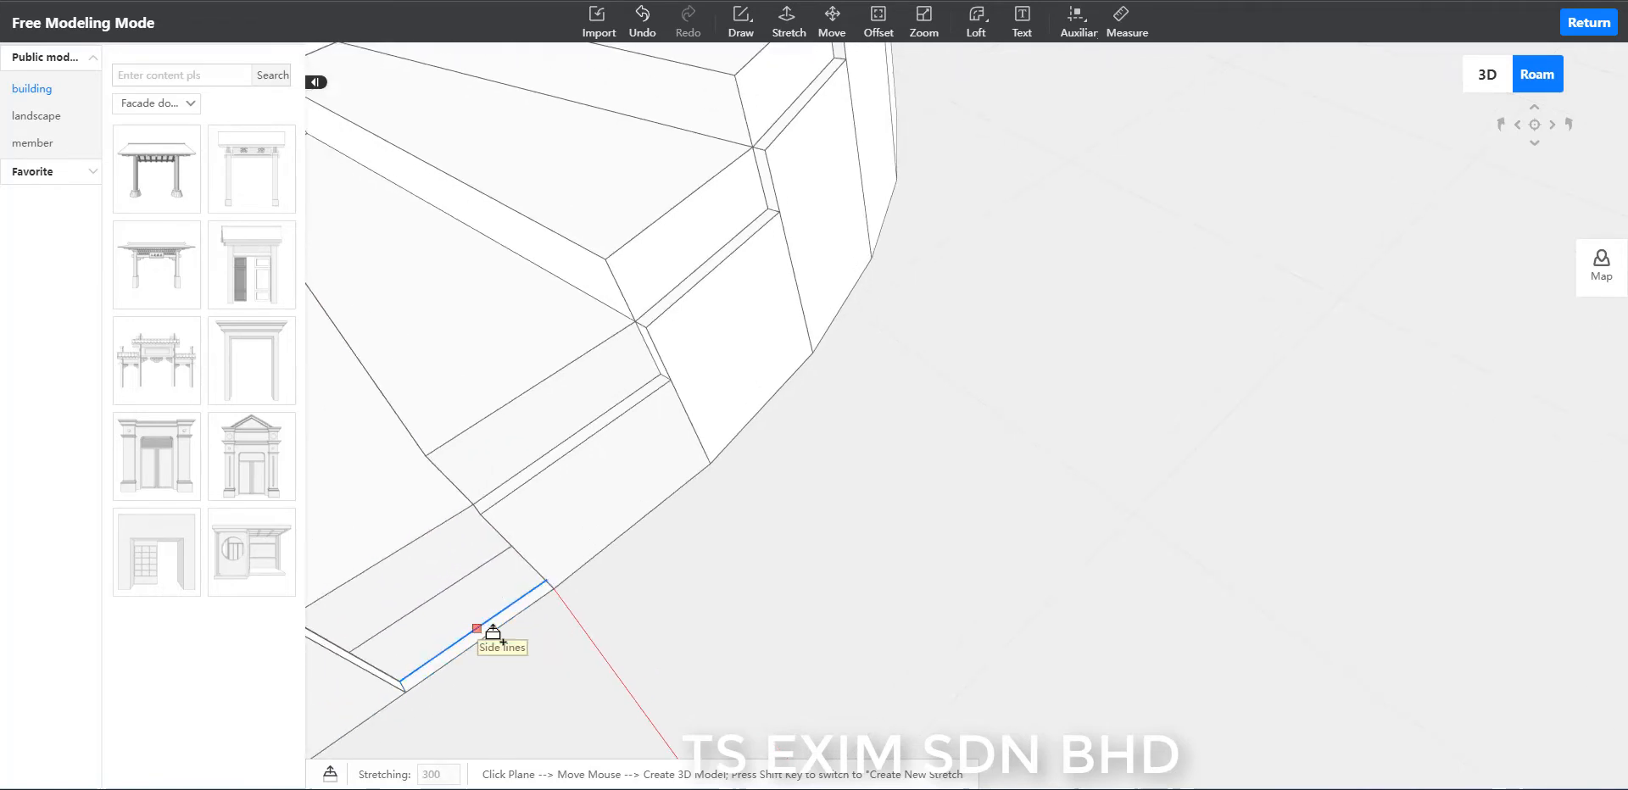
key(Escape)
click(788, 22)
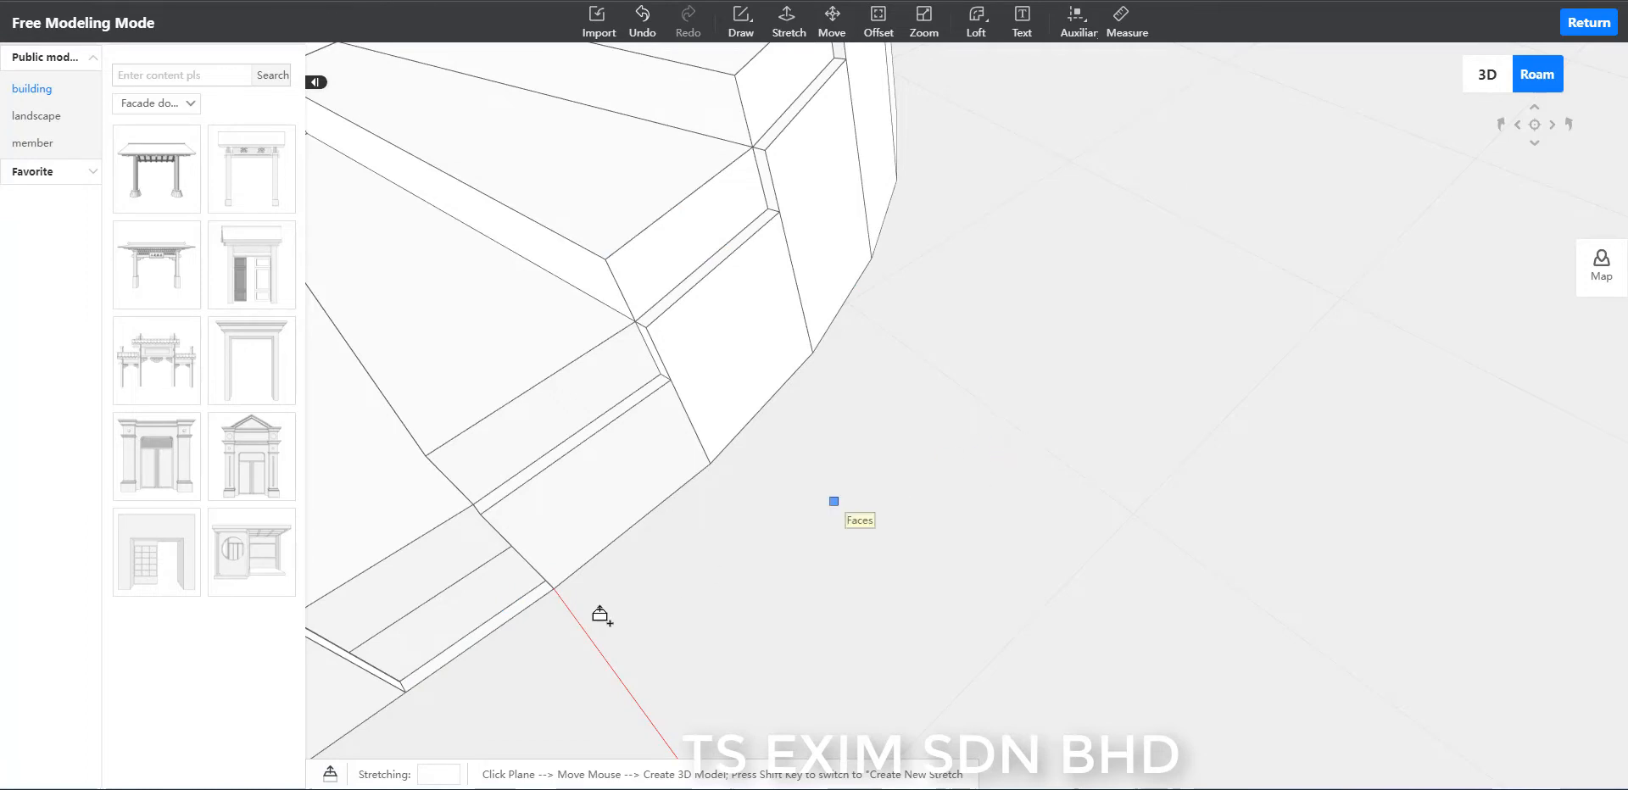
scroll(480, 636, up, 1)
click(478, 627)
scroll(501, 606, down, 3)
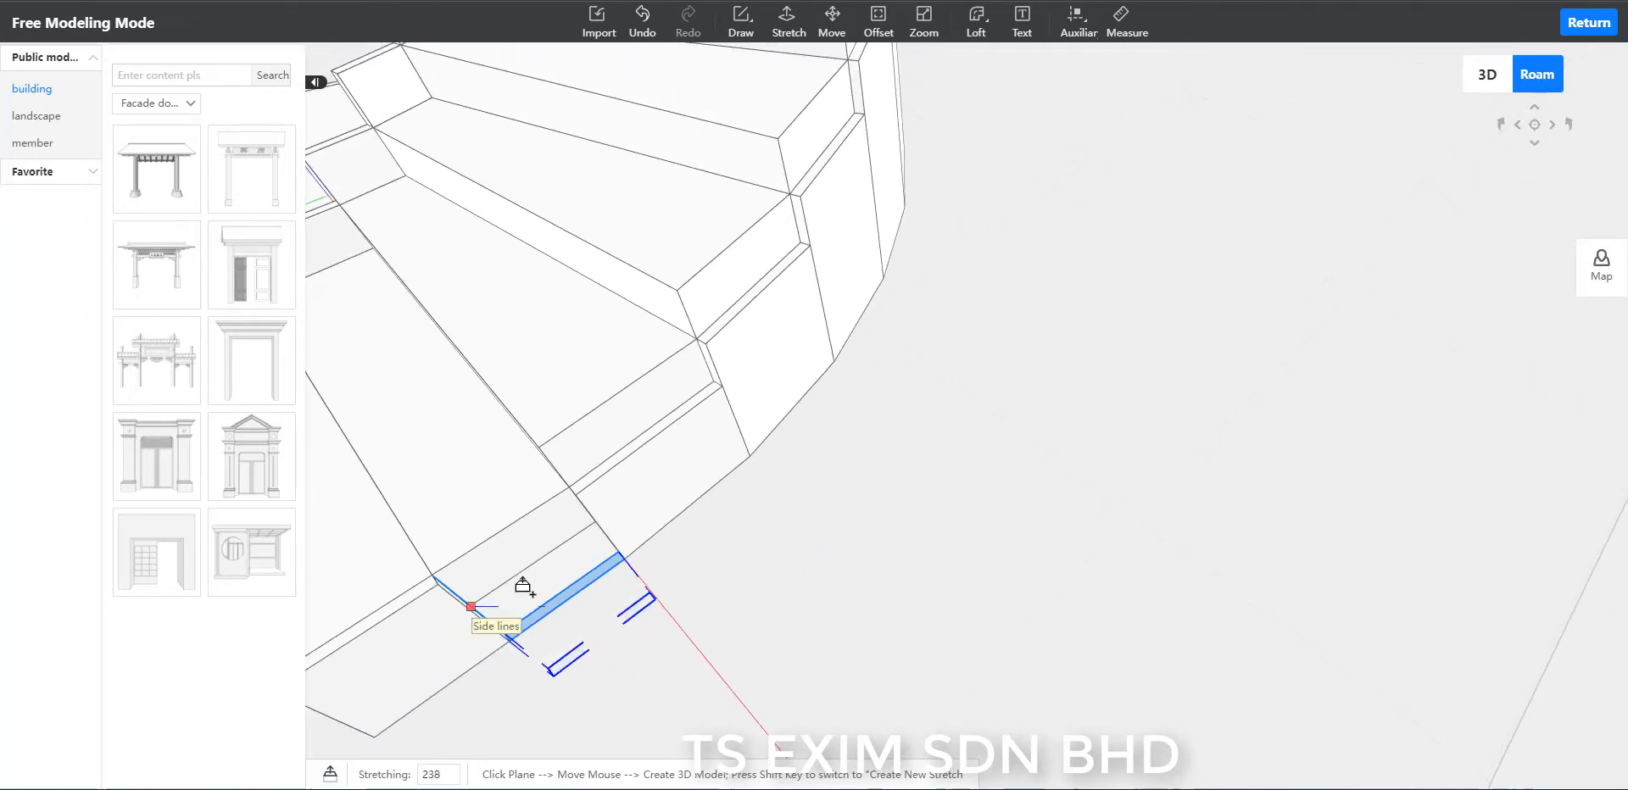
click(585, 377)
Stretch the top face of the third outer-rim segment up by 300 to the next higher step's top.
scroll(612, 440, up, 2)
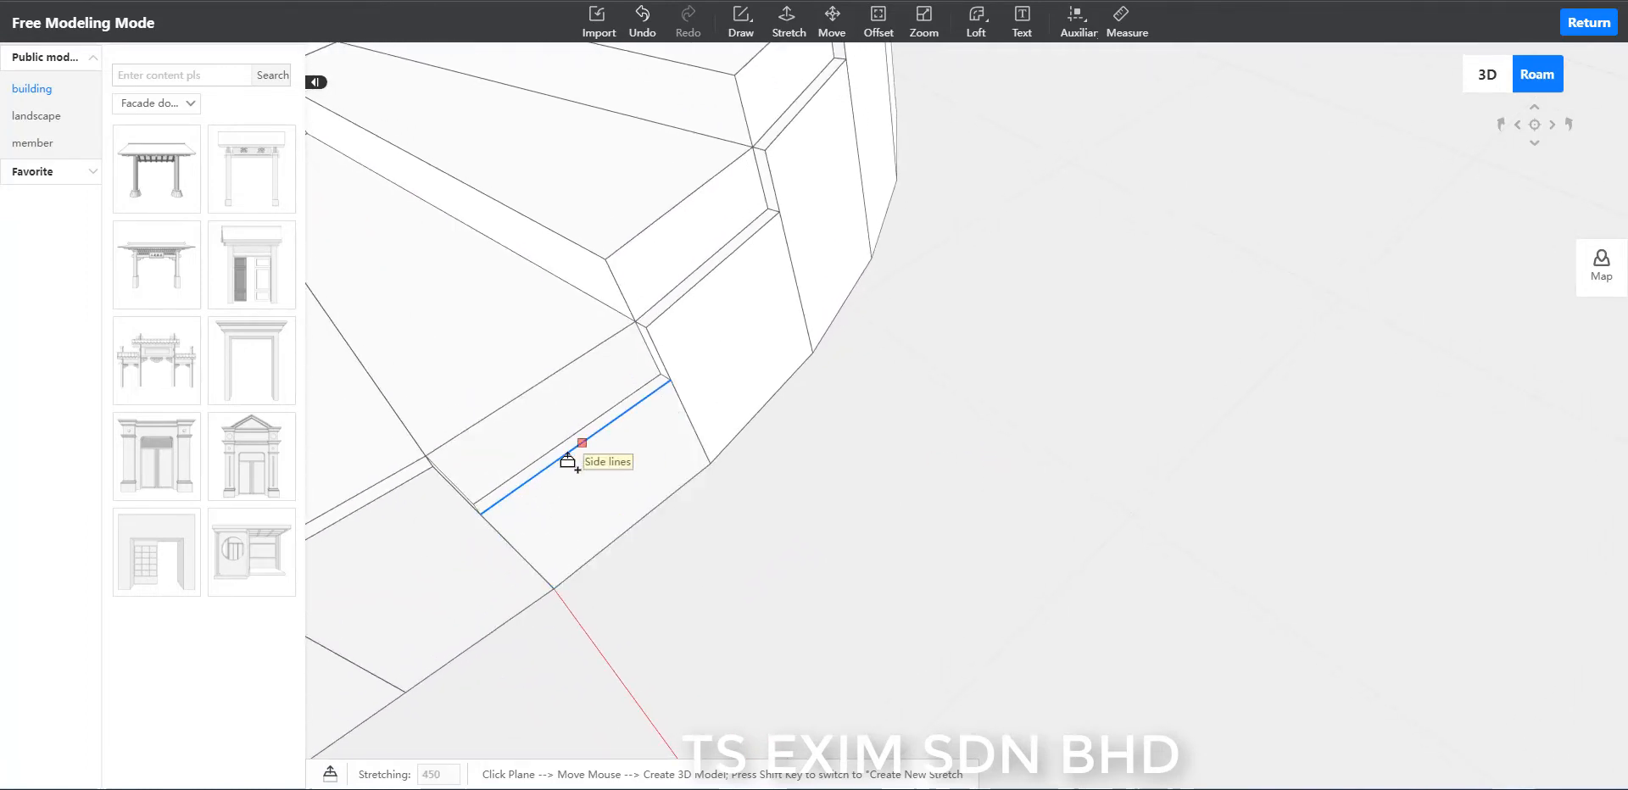
scroll(568, 452, up, 1)
scroll(567, 453, up, 1)
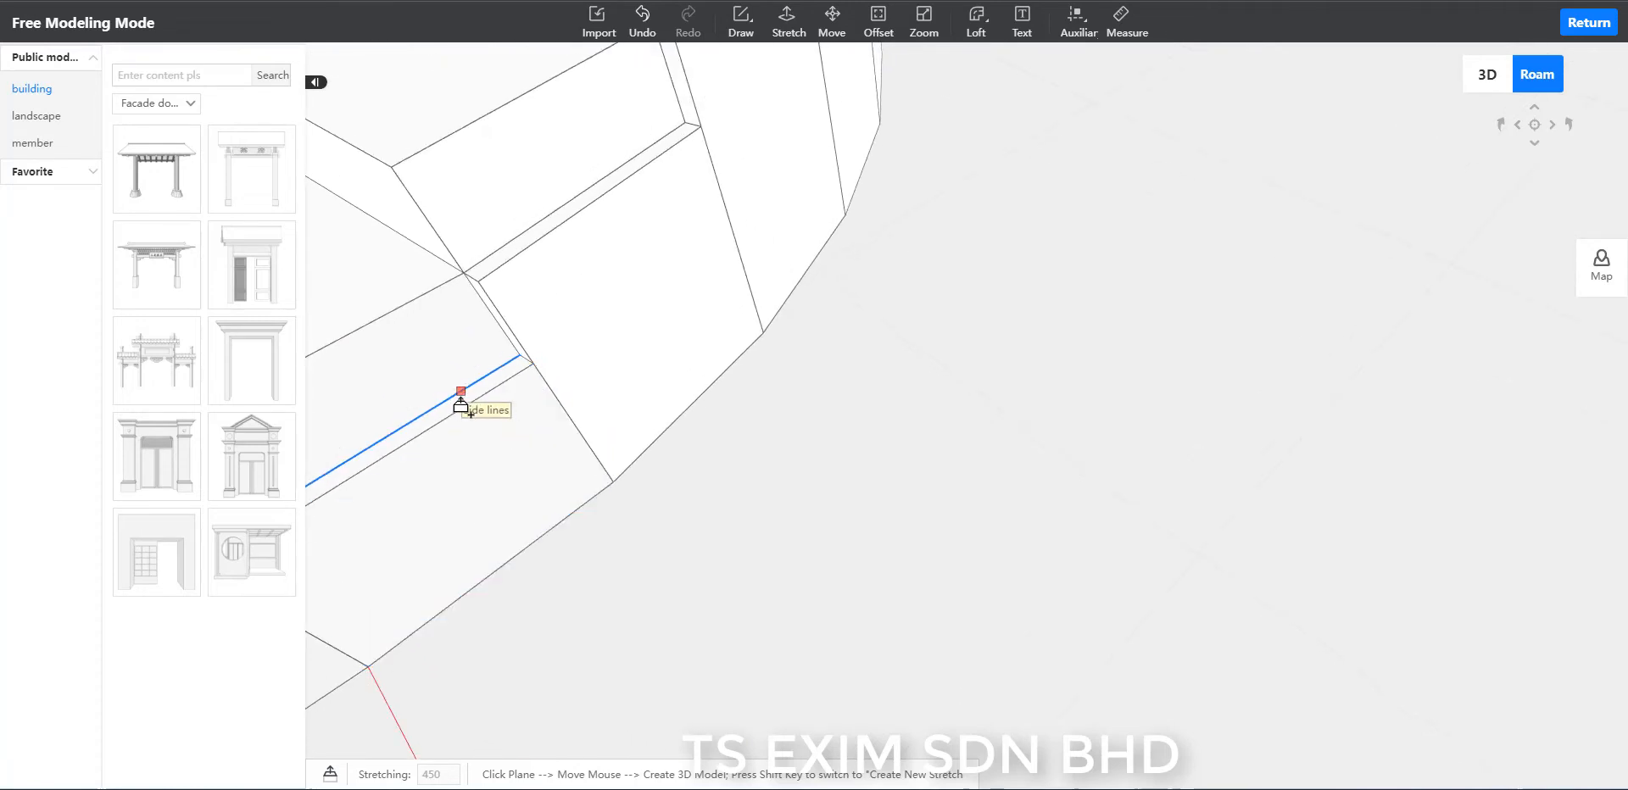
click(456, 413)
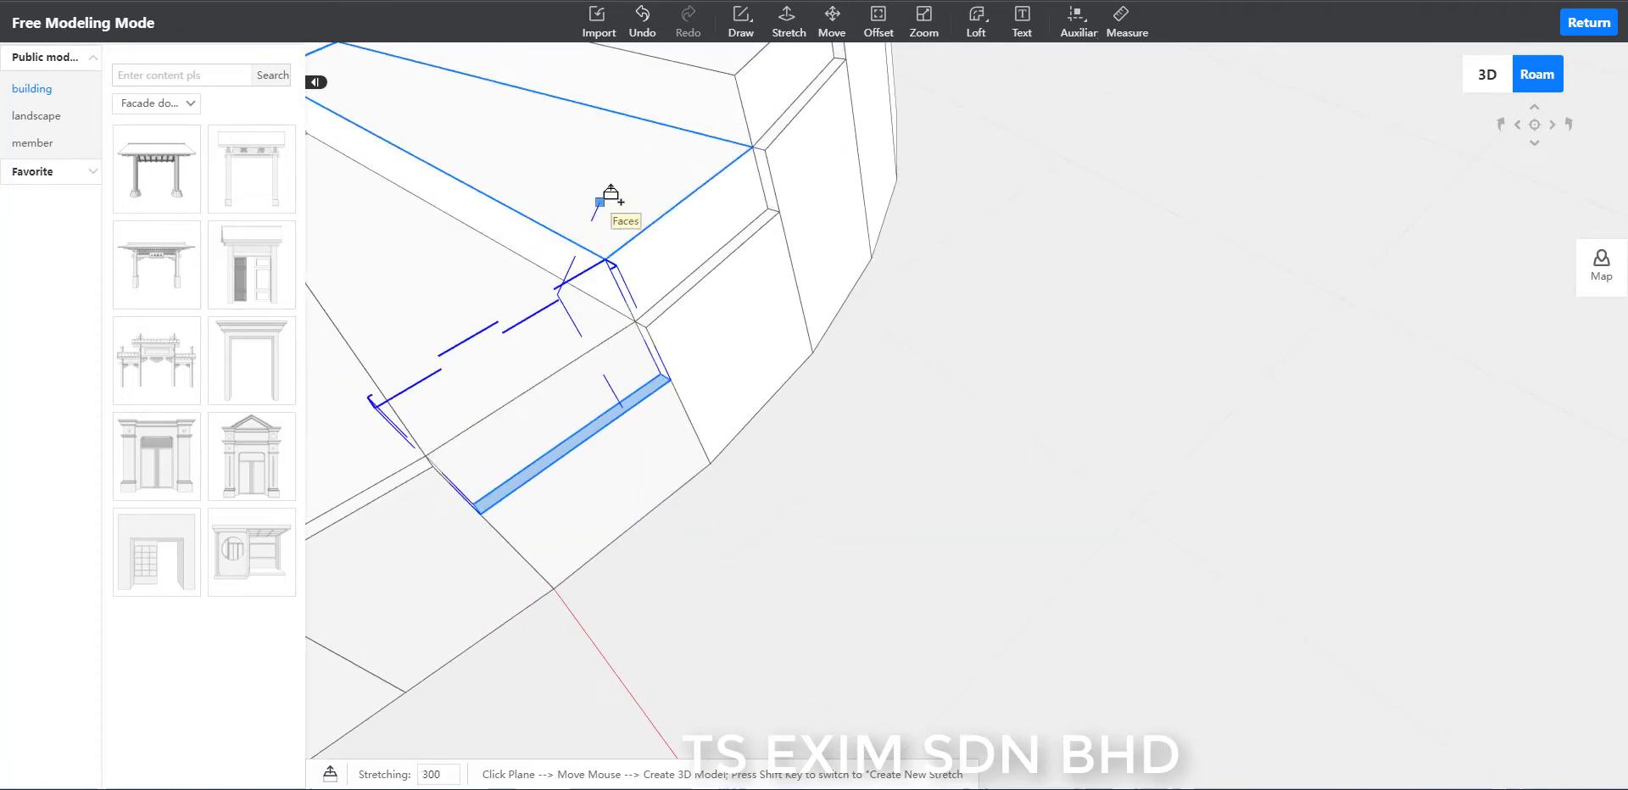
click(612, 191)
Stretch the top face of the fourth outer-rim segment up level with the next higher step's top.
scroll(721, 213, down, 2)
scroll(709, 281, up, 4)
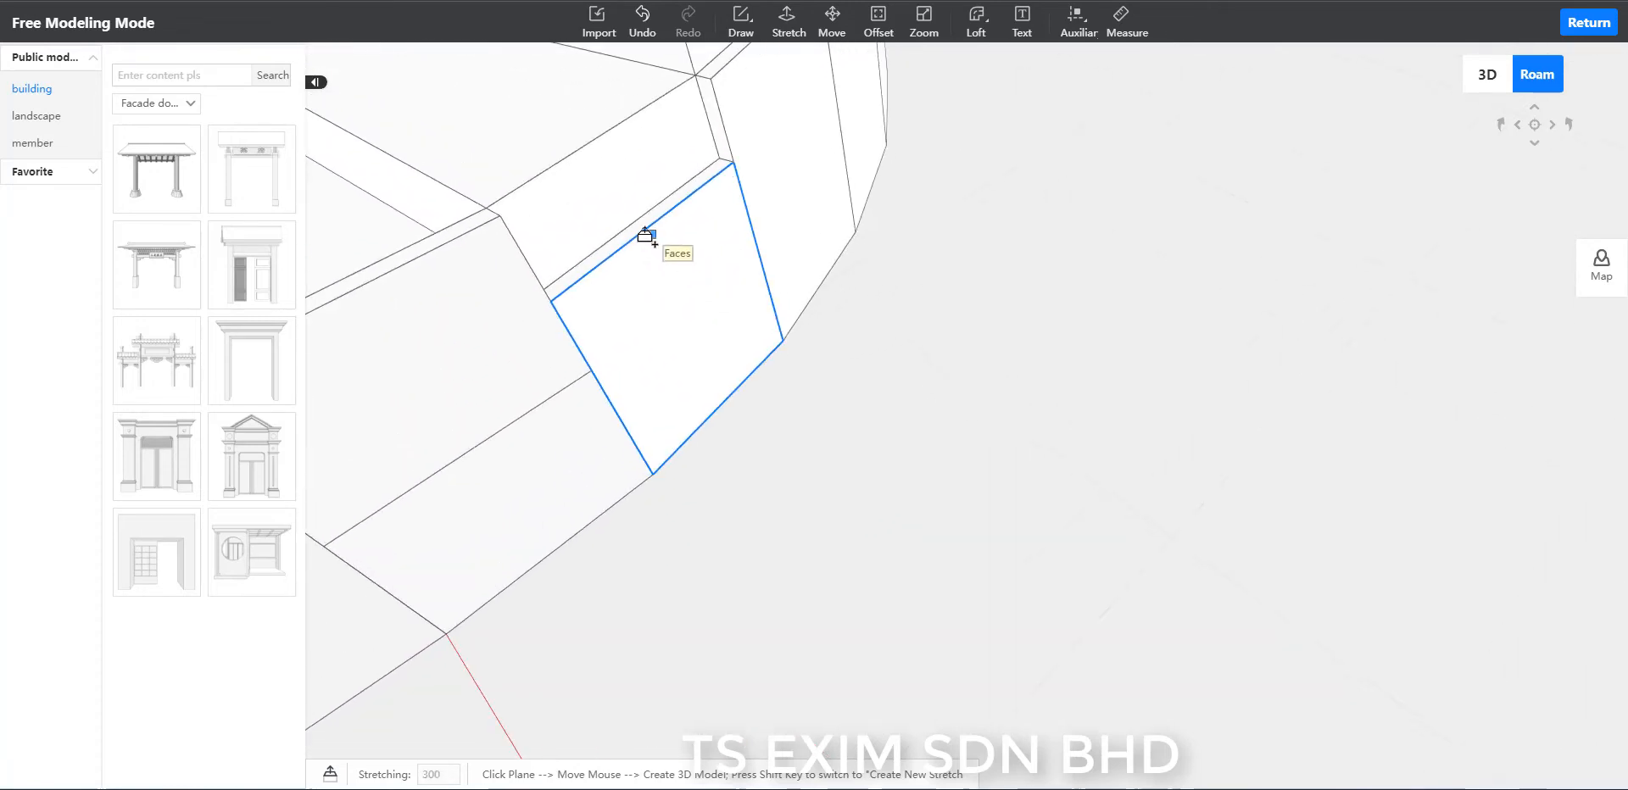
click(637, 237)
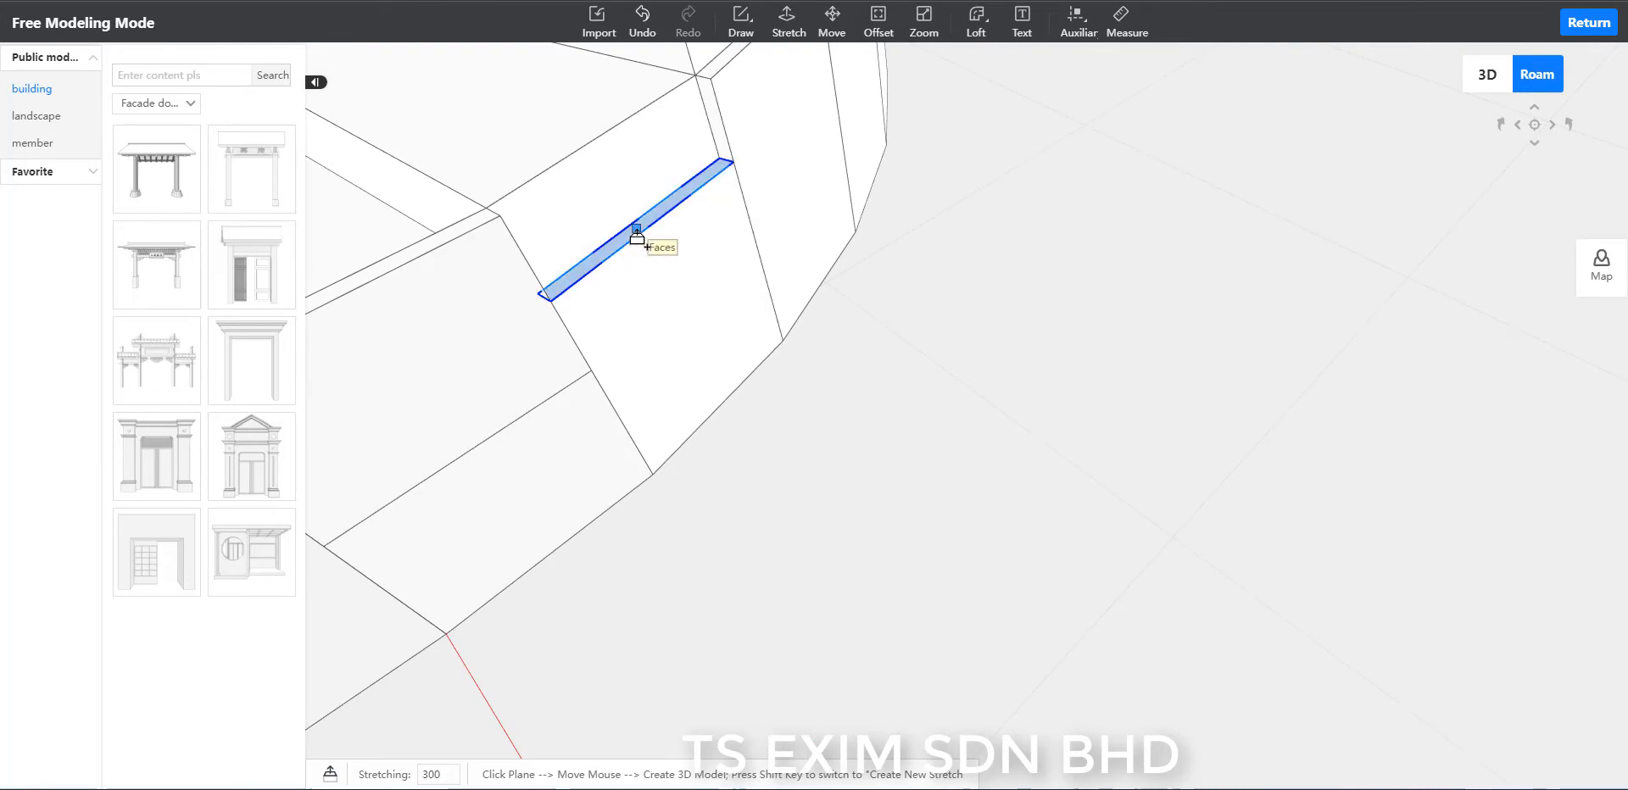
scroll(652, 220, down, 3)
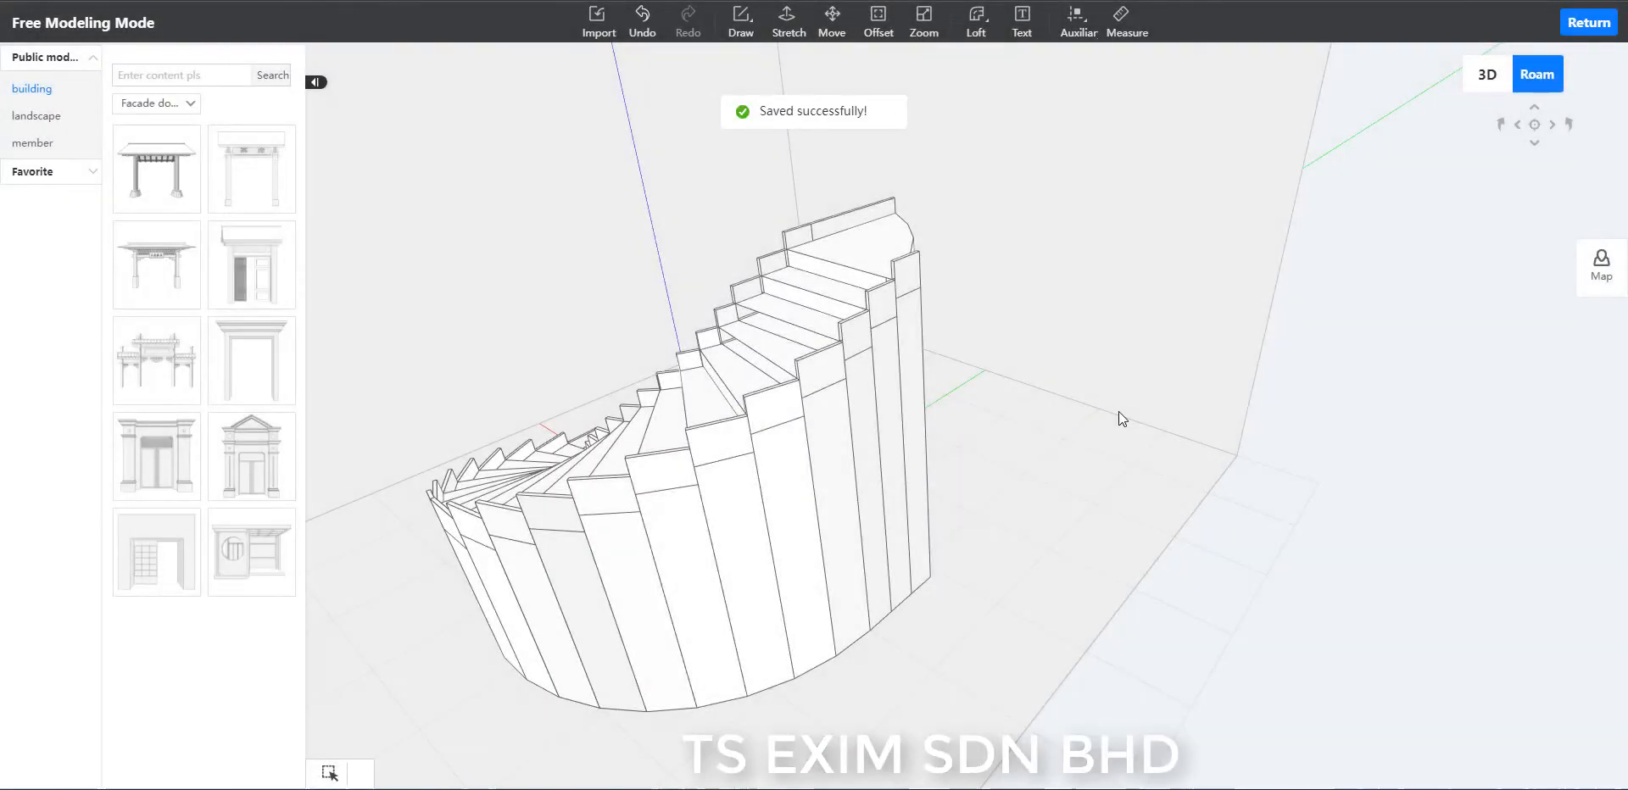
Delete the front wall face below the fourth outer-rim segment's raised panel.
middle_drag(1117, 411, 974, 628)
click(828, 587)
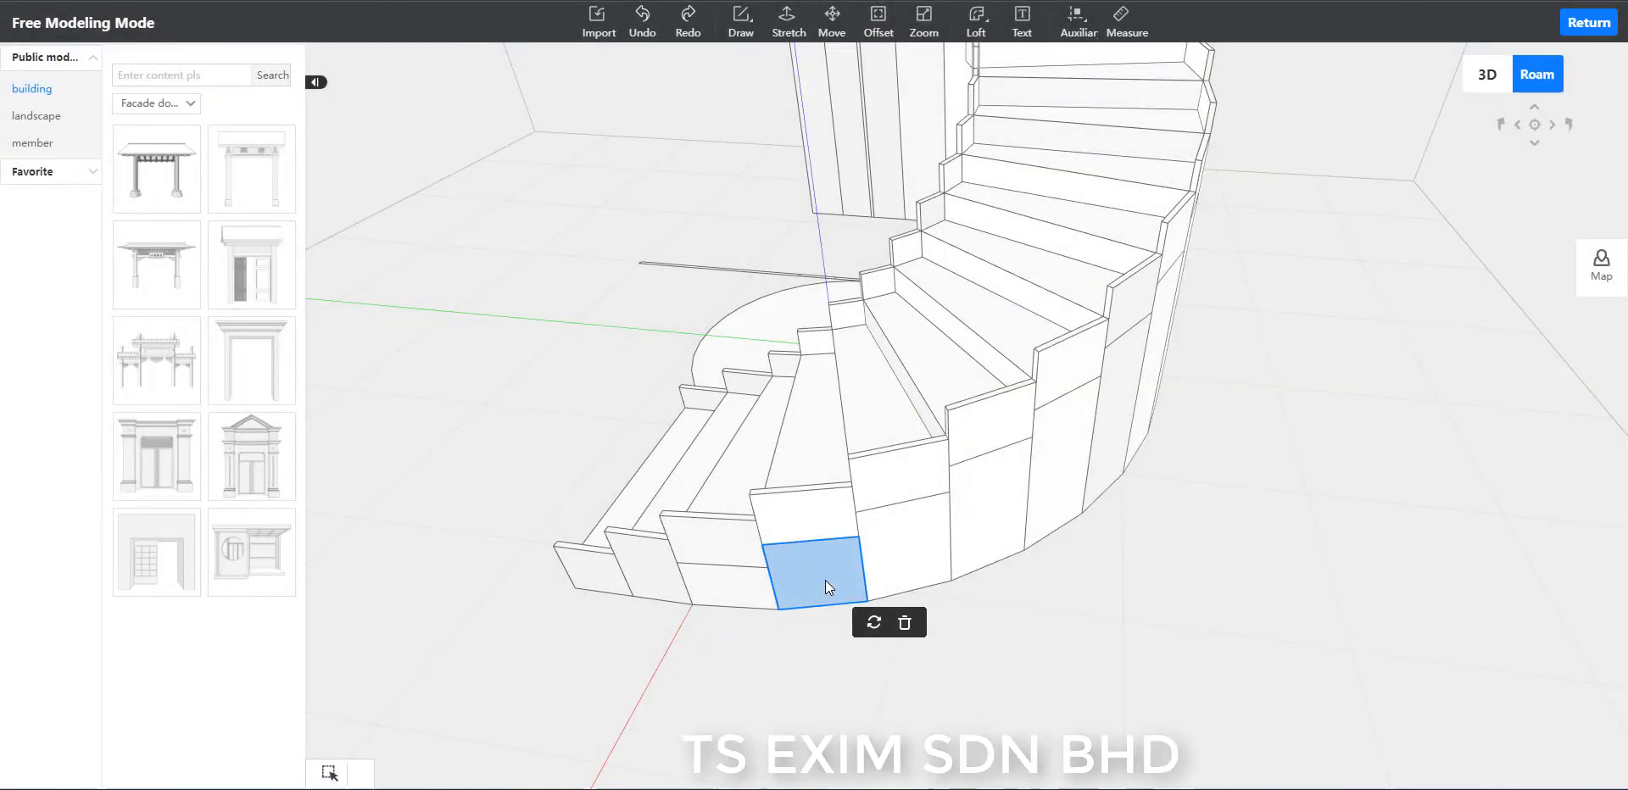
key(Delete)
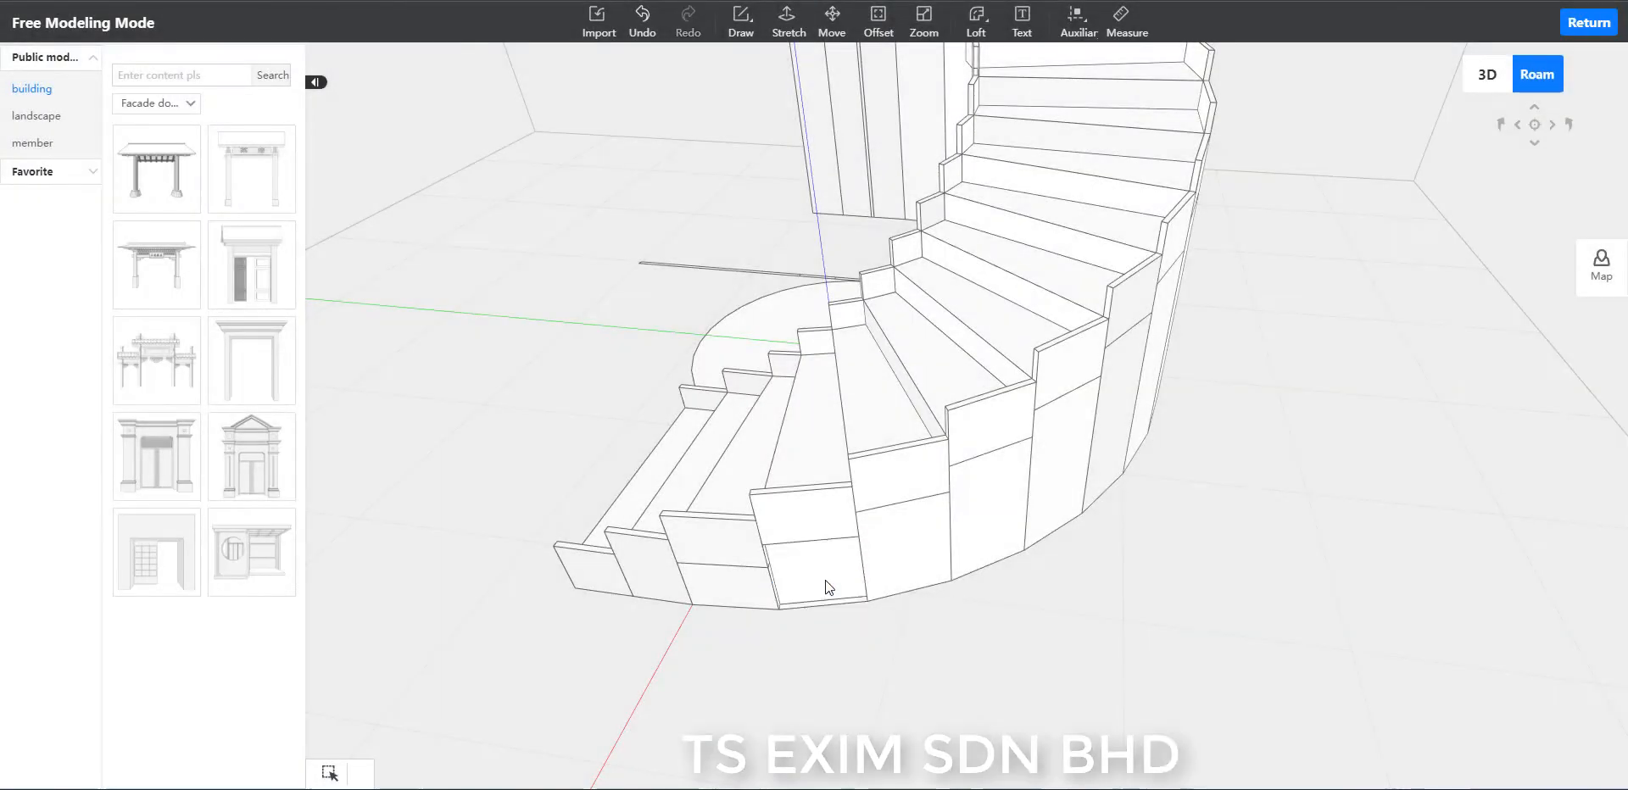
Delete the wall faces below the raised panels of the fourth, fifth and sixth outer-rim segments.
click(829, 585)
key(Delete)
click(913, 551)
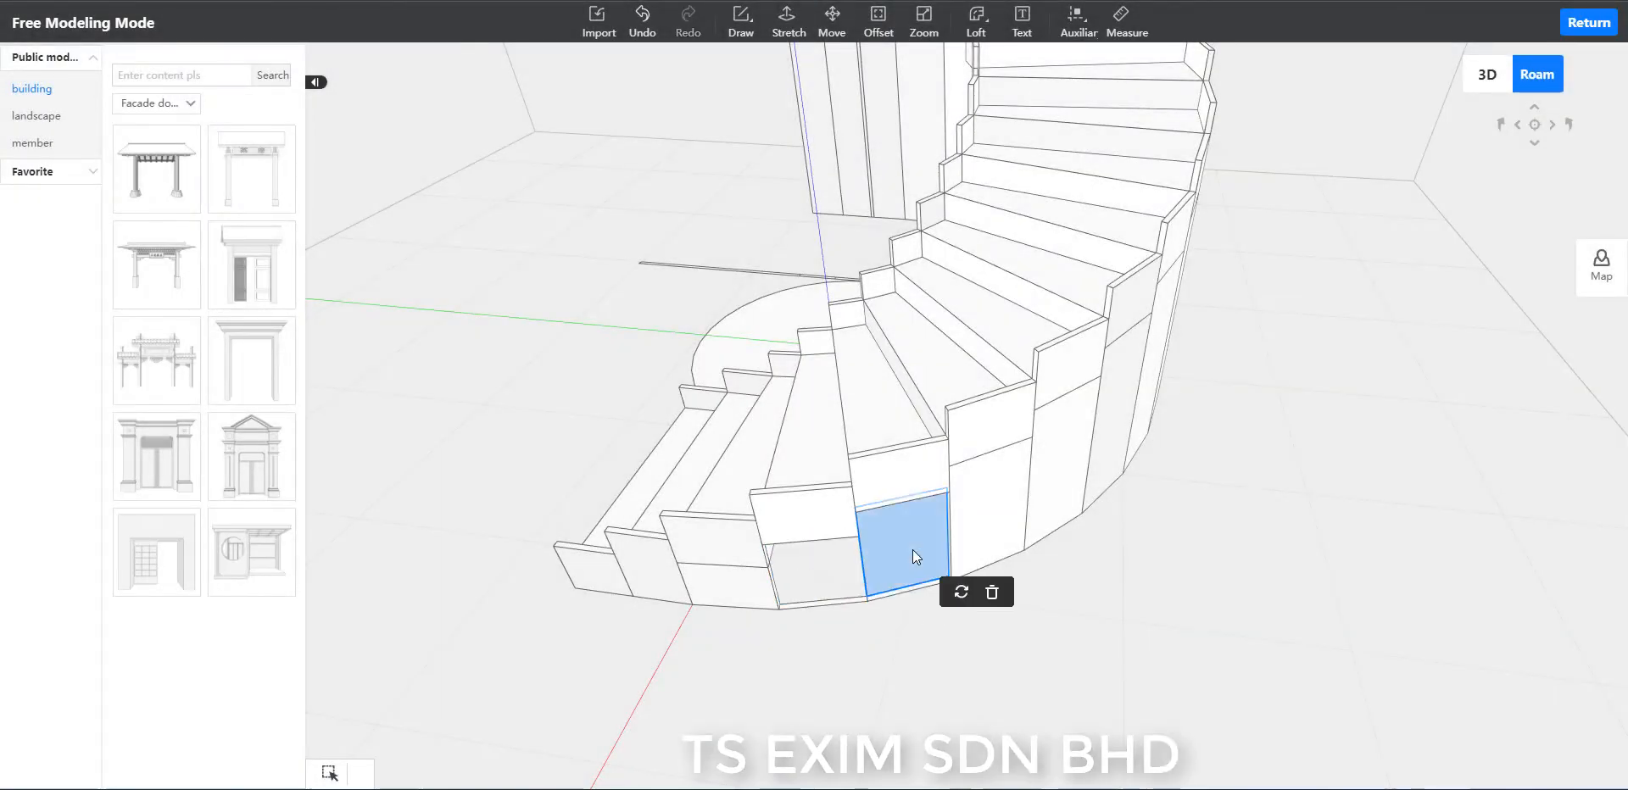
key(Delete)
click(986, 523)
key(Delete)
Draw sloping lines, each 335 long, joining the circle-side top corners of the lowest three inner-rim segments.
middle_drag(1306, 559, 1132, 632)
click(938, 536)
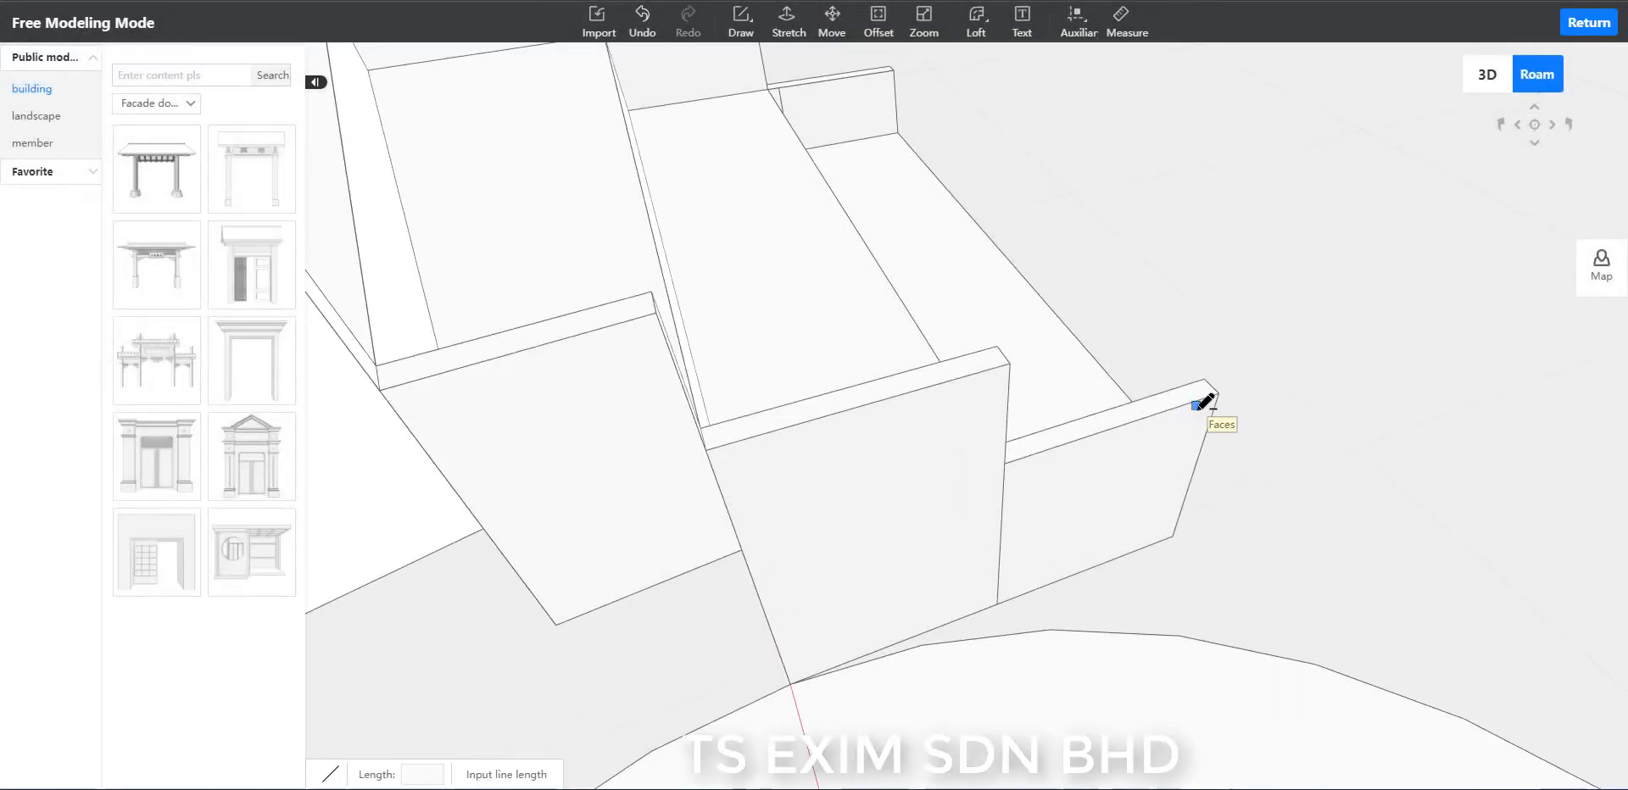
click(1218, 391)
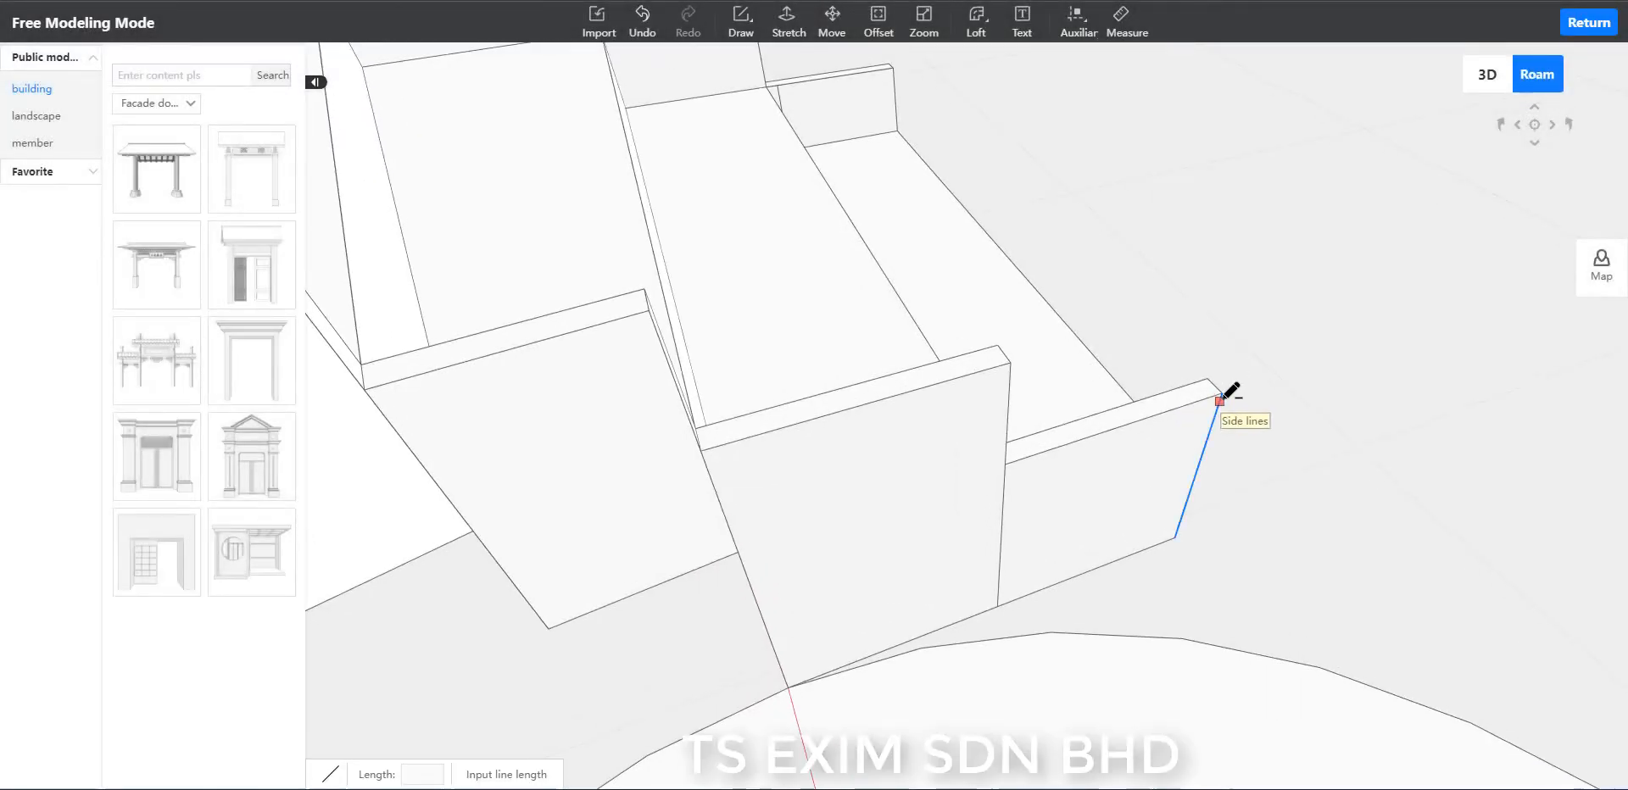
click(1010, 363)
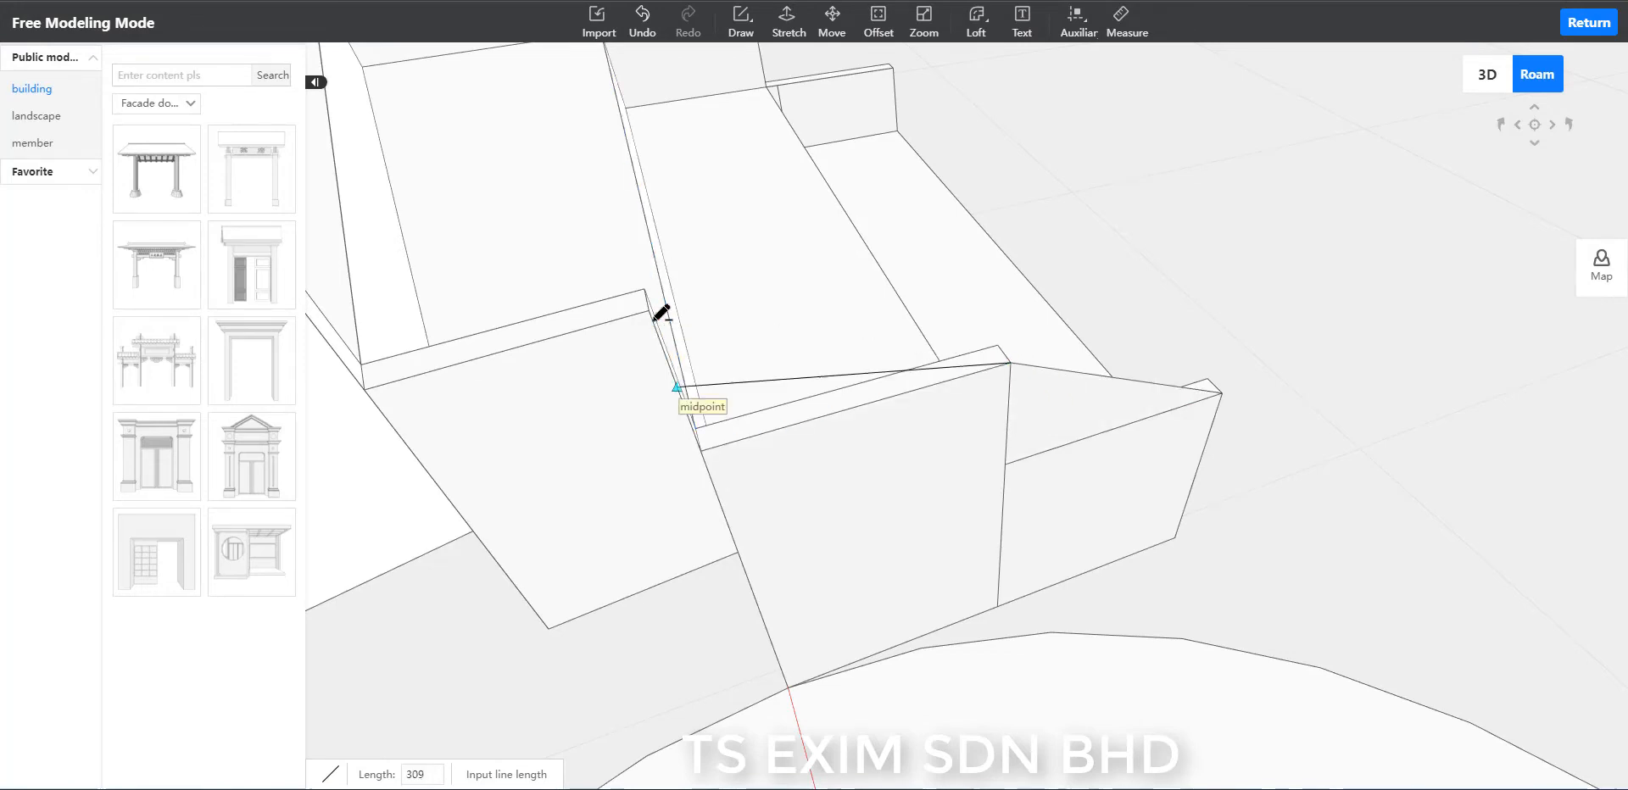
middle_drag(670, 365, 938, 324)
click(771, 346)
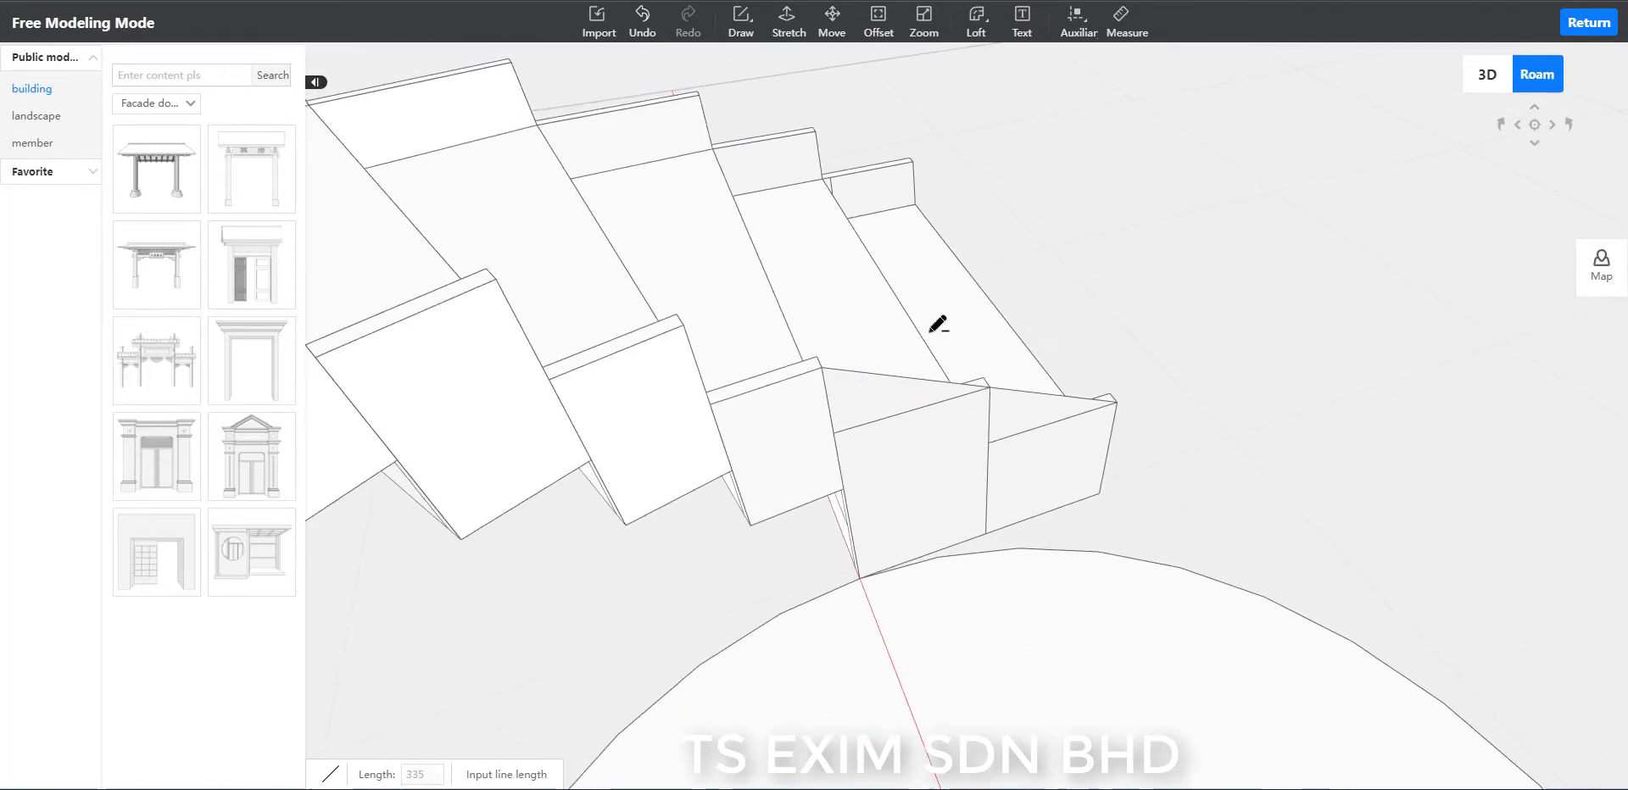
middle_drag(802, 390, 1108, 293)
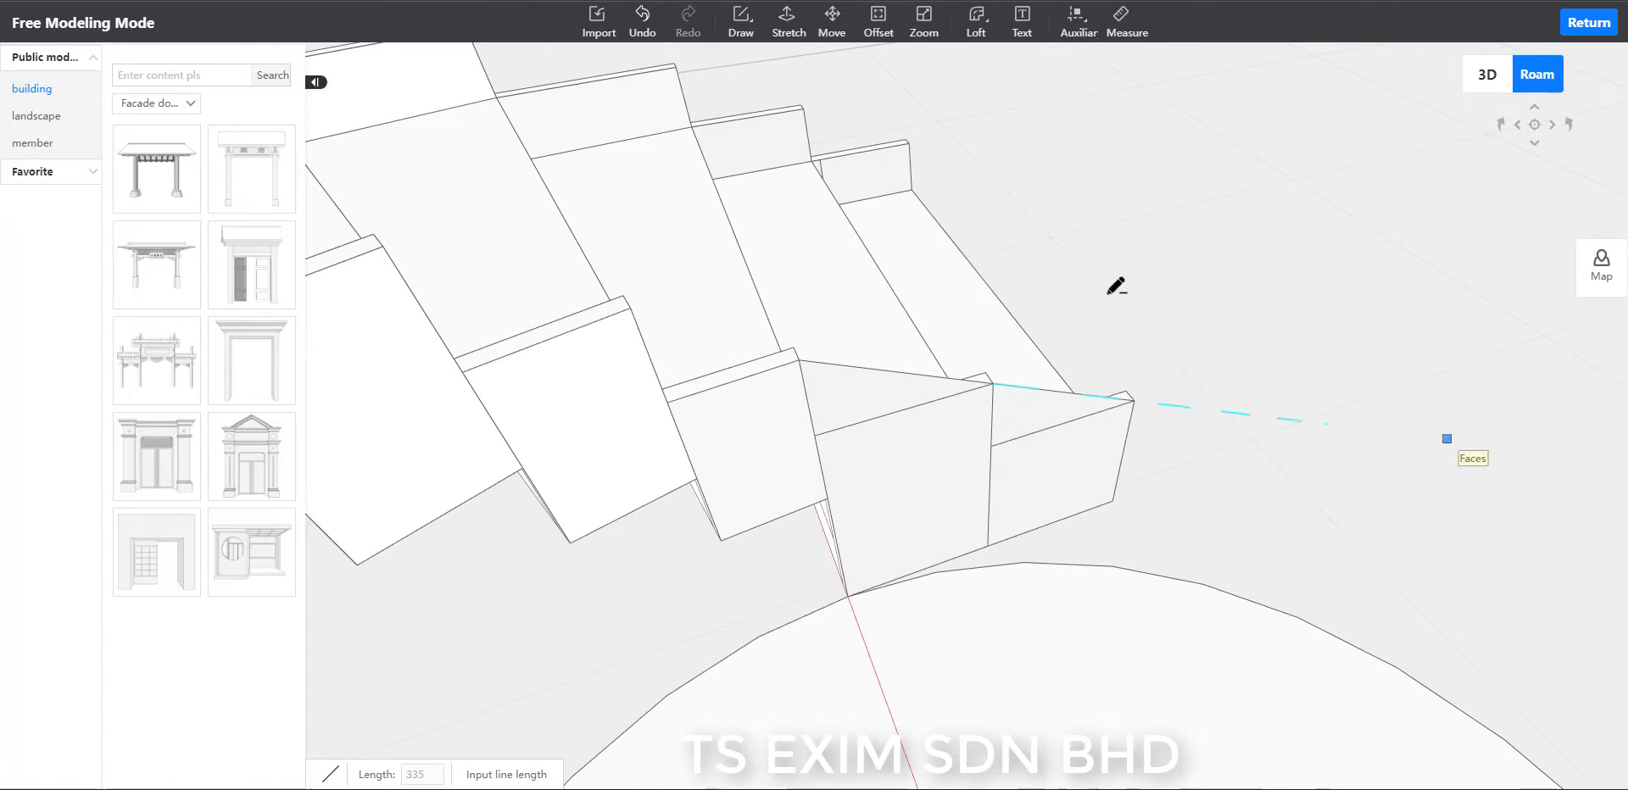
Continue the sloping lines from the third inner-rim segment up to the seventh along their circle-side top corners.
click(630, 306)
click(799, 360)
middle_drag(799, 360, 625, 346)
click(669, 328)
click(634, 330)
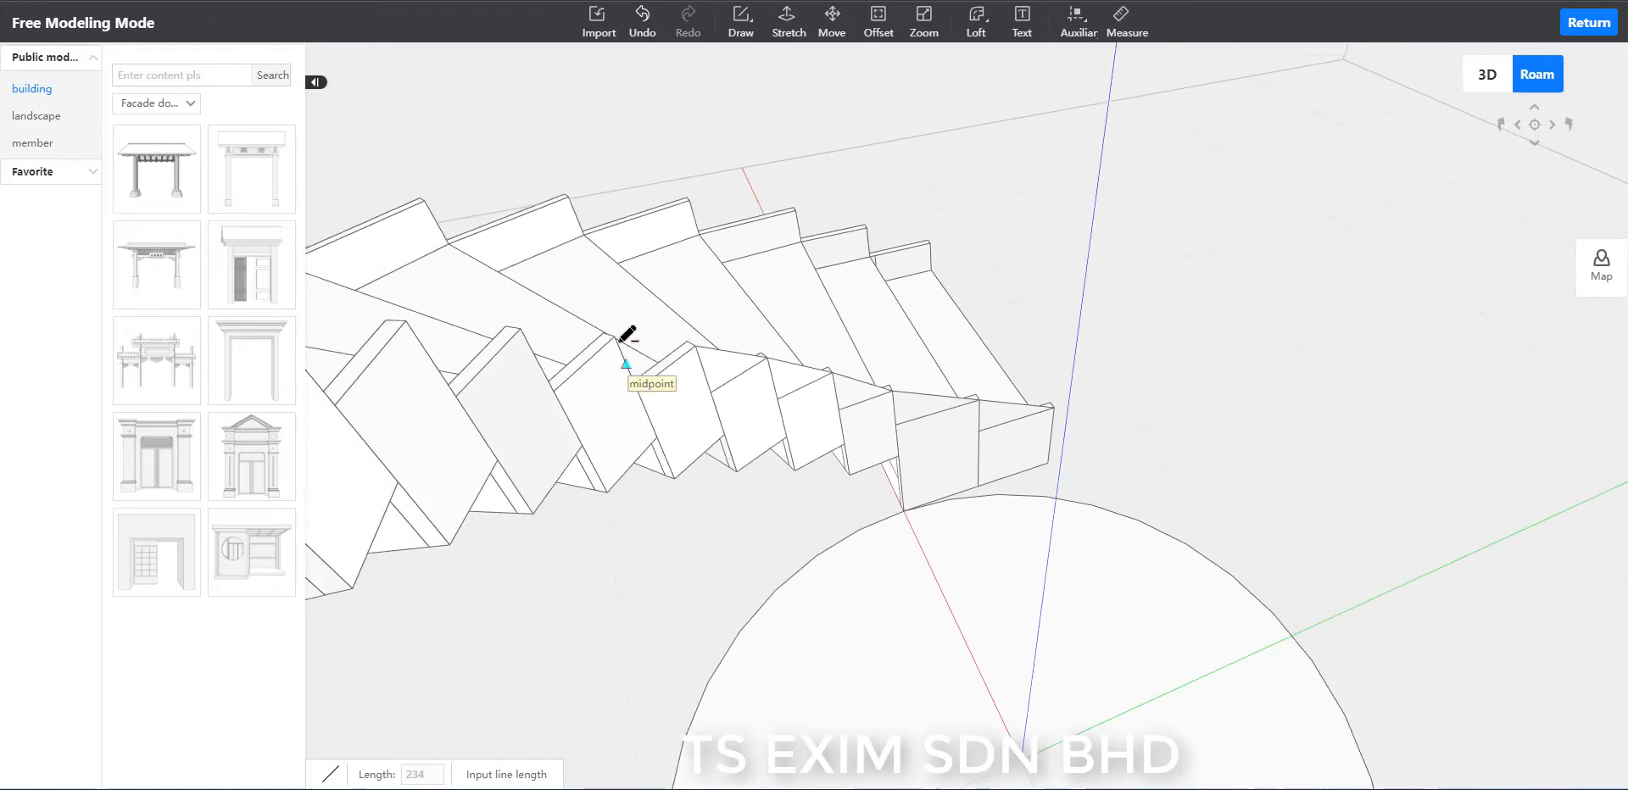
click(697, 347)
scroll(702, 354, up, 3)
scroll(702, 355, down, 3)
key(Escape)
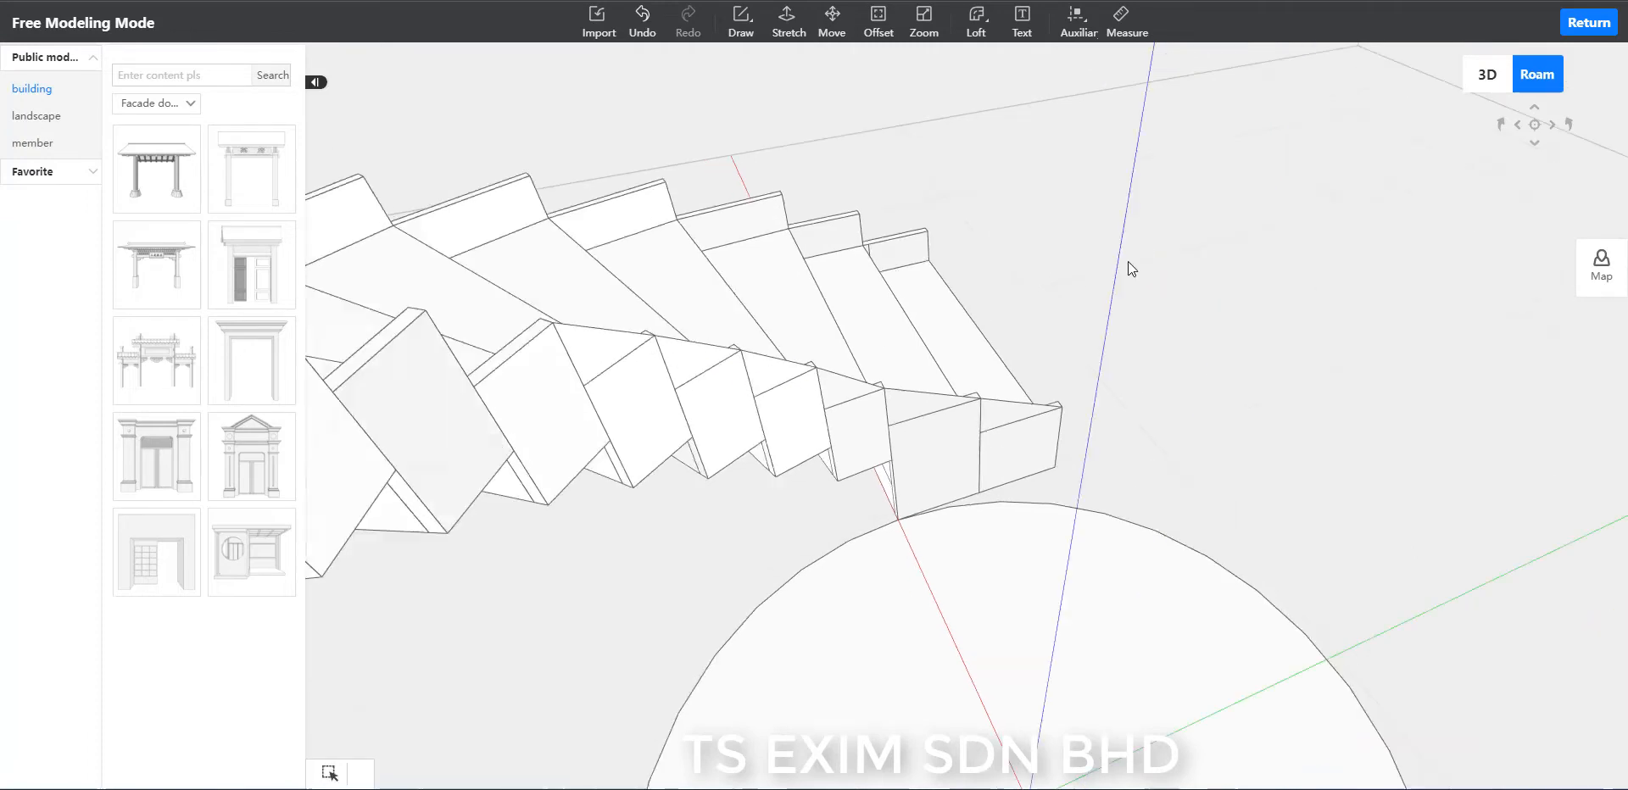
Extend the circle-side sloping lines further up the inner rim, joining the top corners of the eighth, ninth and tenth segments.
mouse_move(1128, 261)
middle_down()
mouse_move(1165, 318)
mouse_move(1226, 359)
mouse_move(1355, 300)
middle_up()
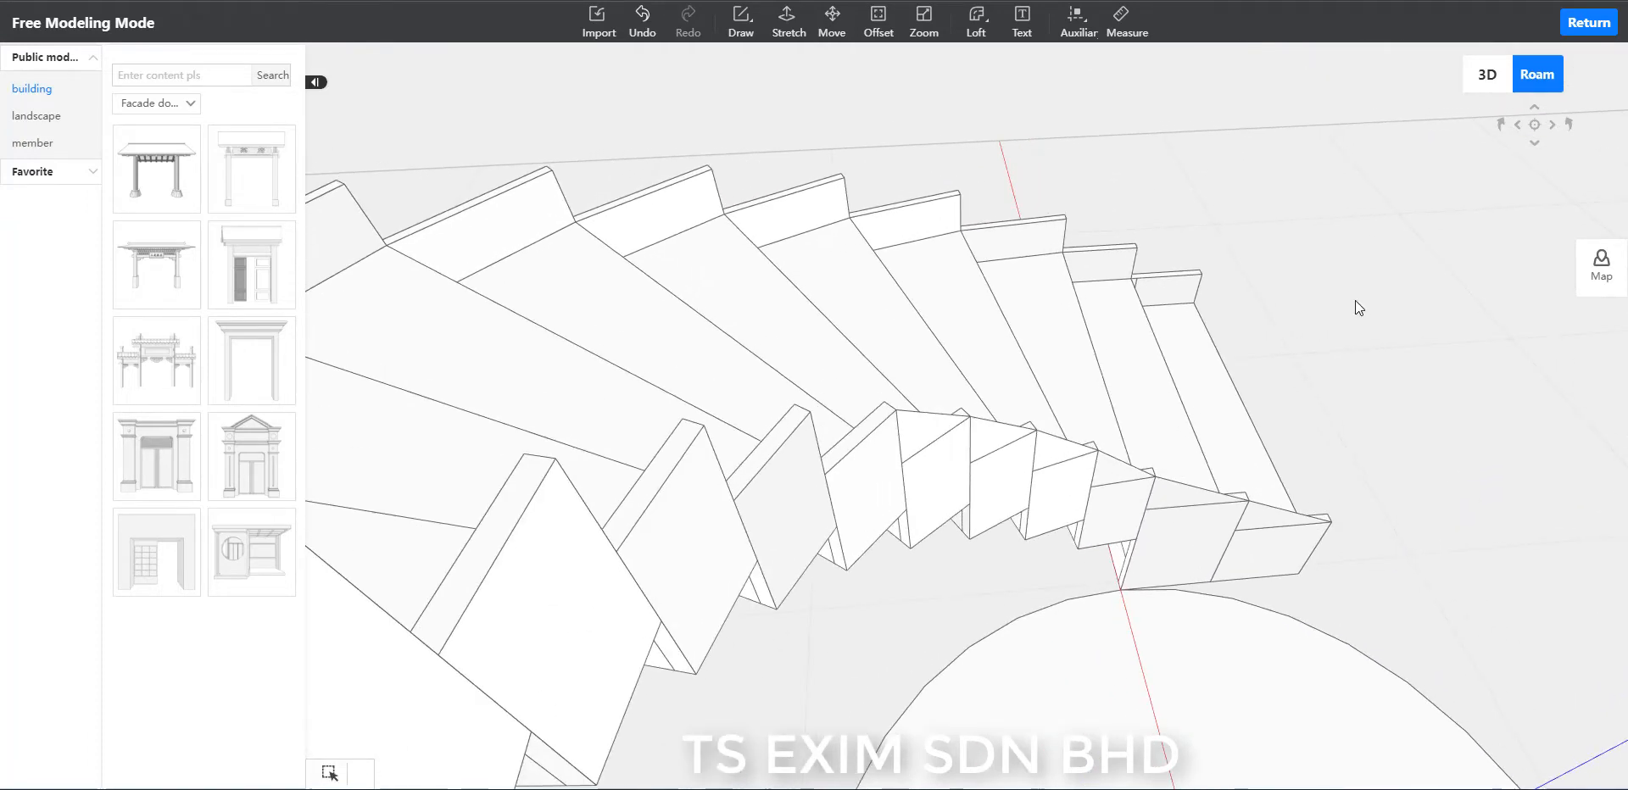
key(l)
scroll(846, 490, up, 2)
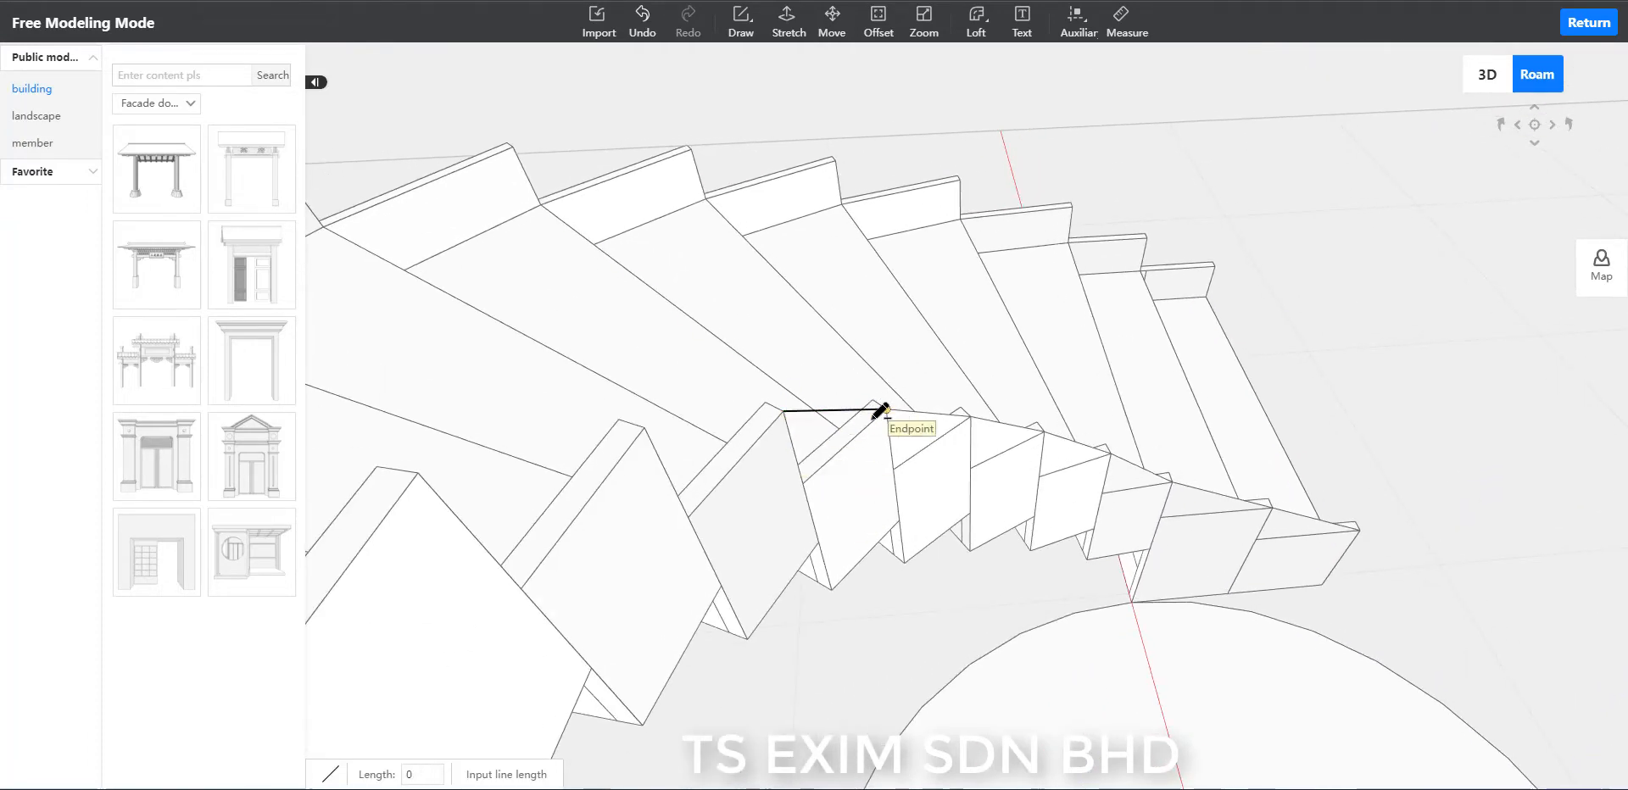
click(644, 427)
click(783, 412)
scroll(775, 473, down, 2)
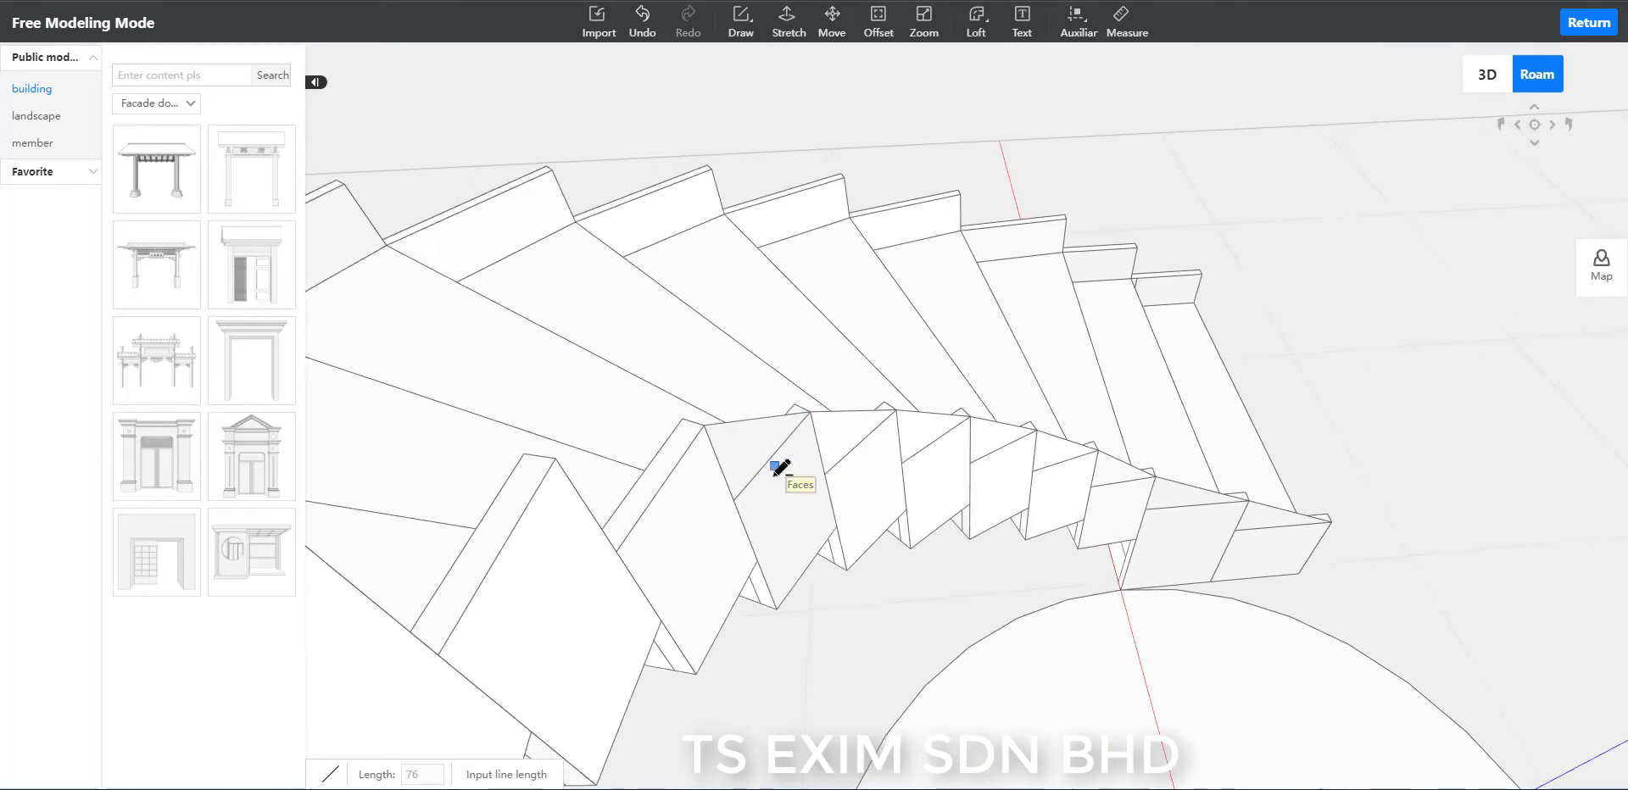
click(556, 458)
scroll(712, 424, down, 1)
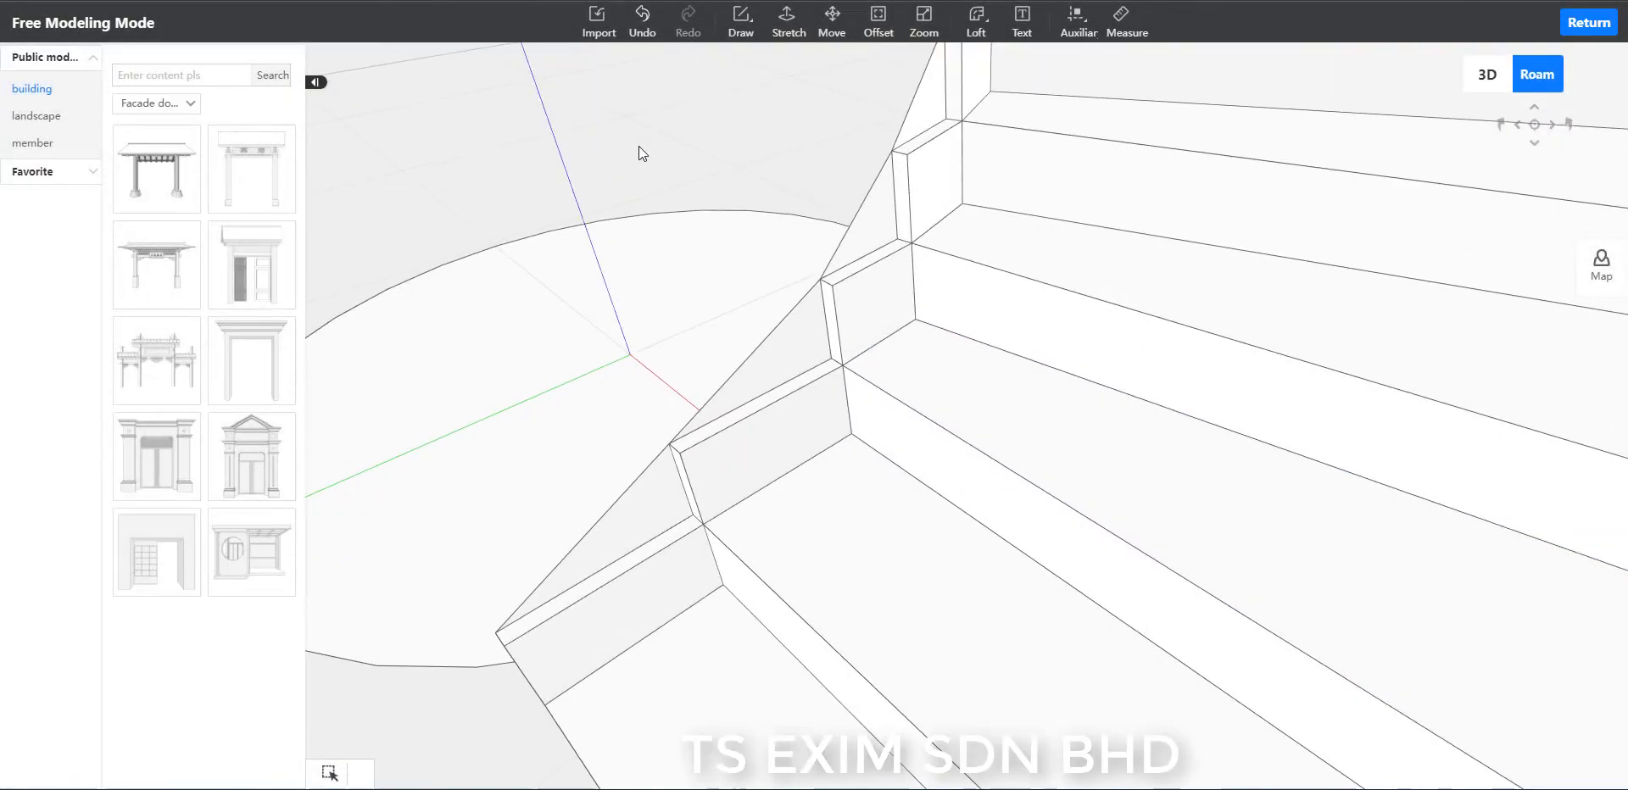
Draw tread-side sloping lines joining the inner top corners of the lowest four inner-rim segments, parallel to the circle-side lines.
key(l)
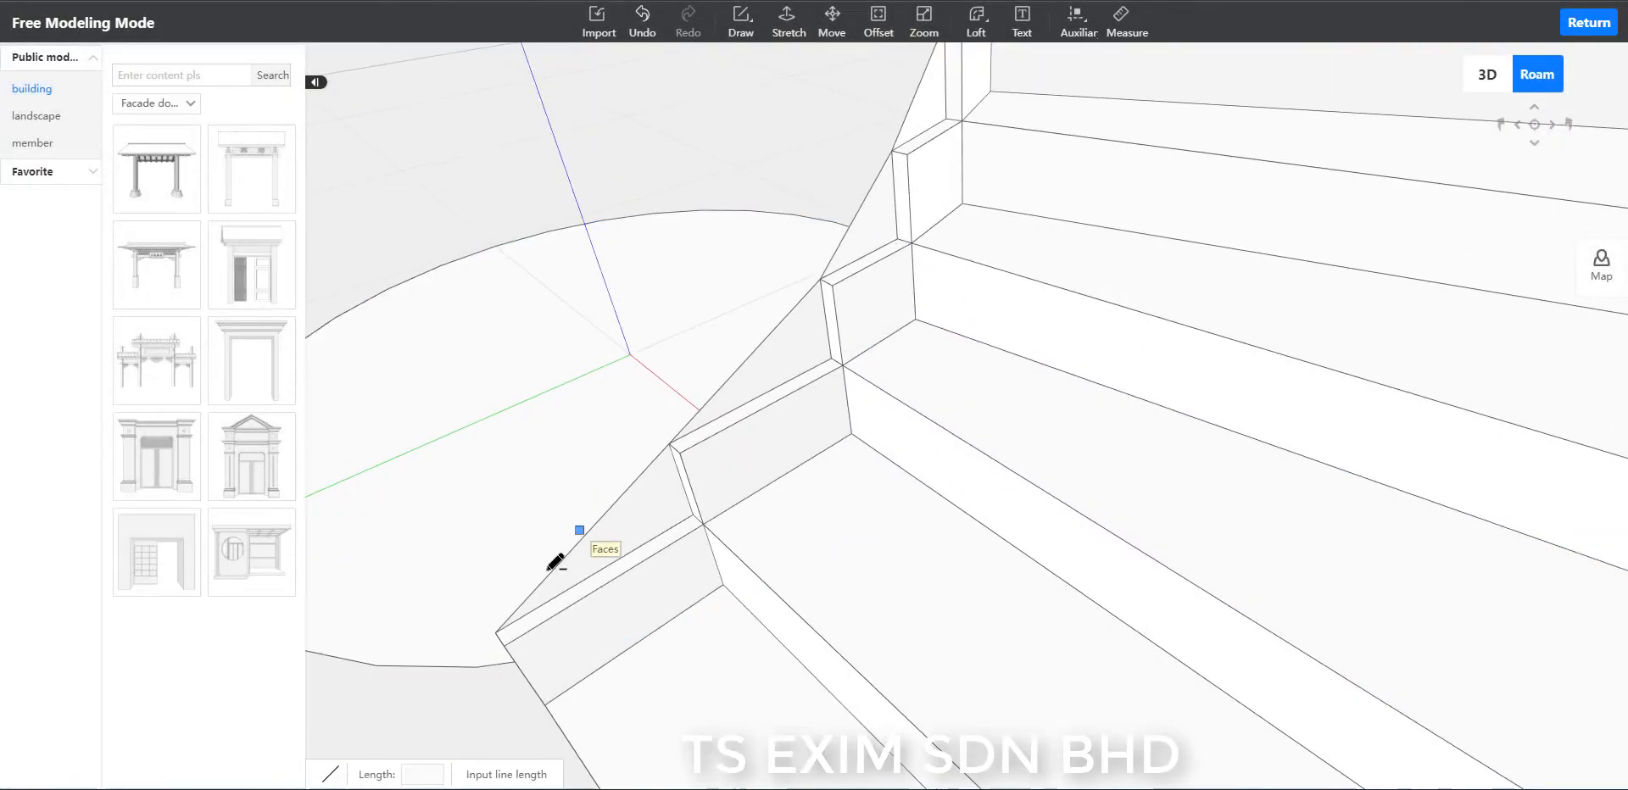
click(504, 646)
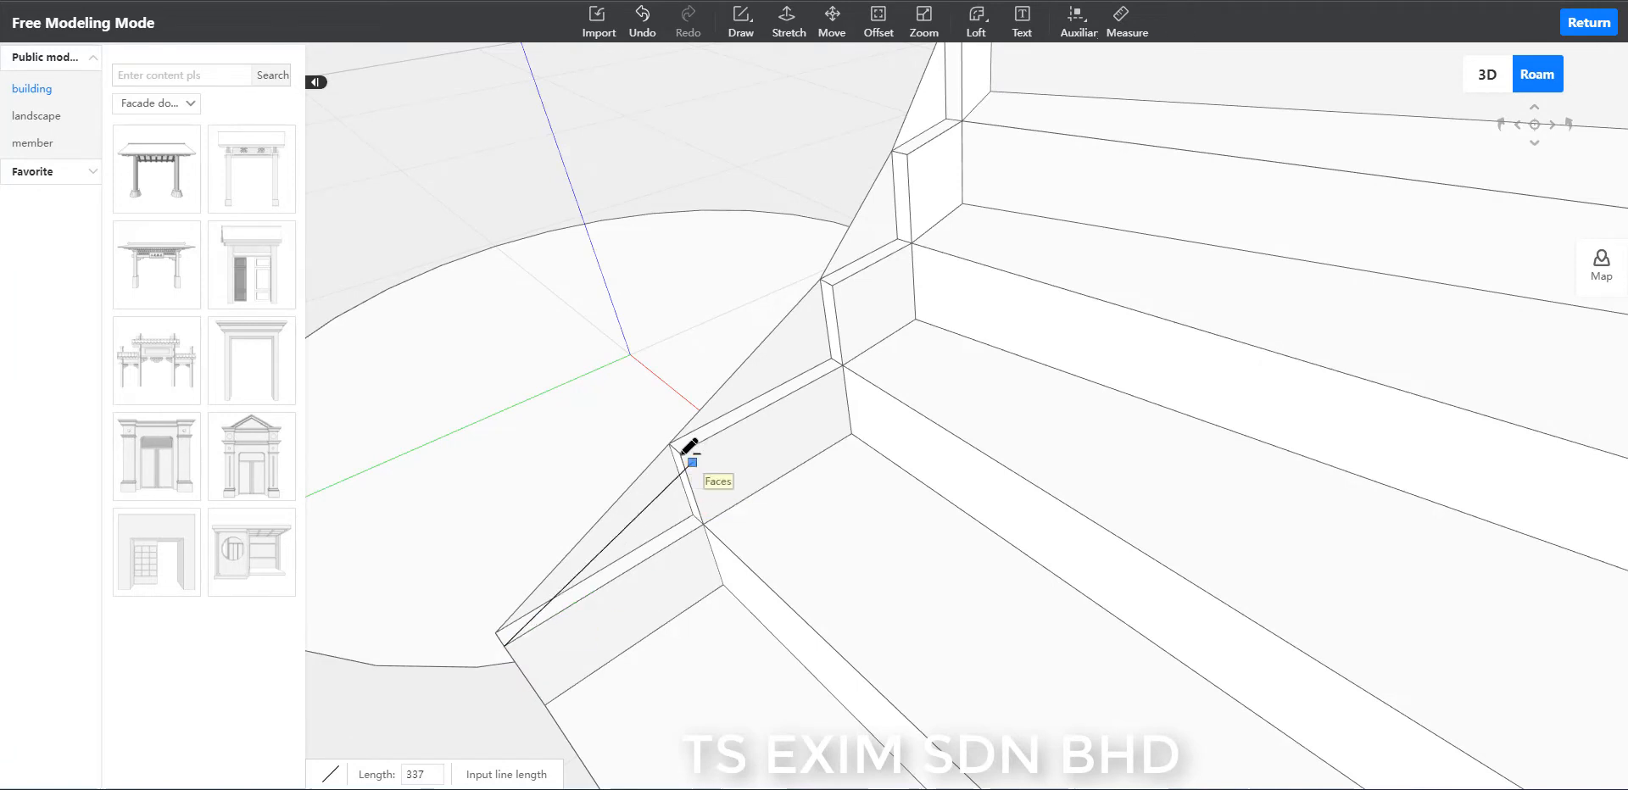
click(680, 453)
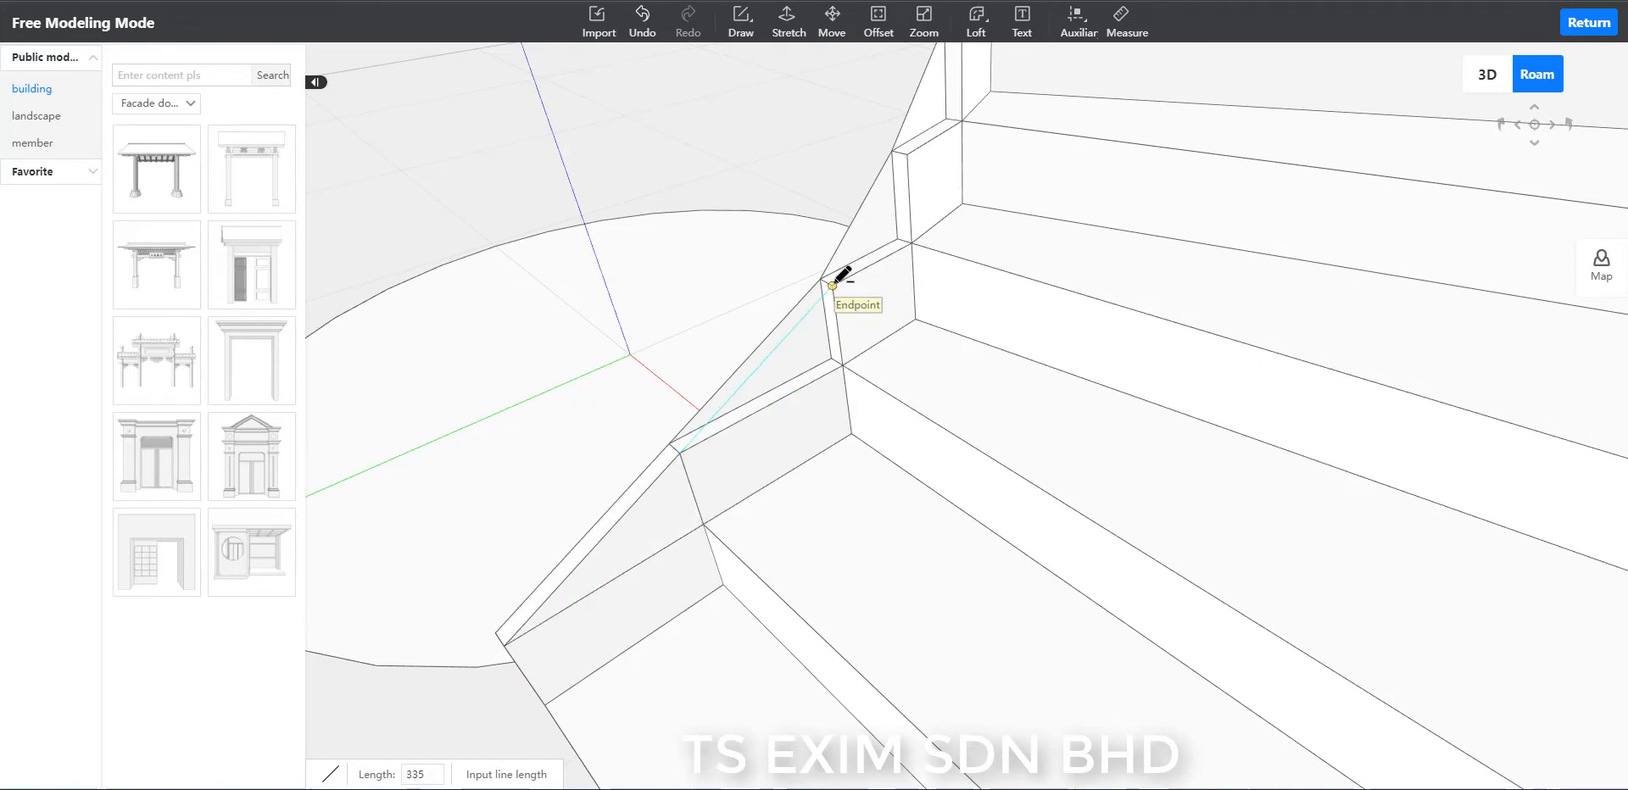
click(832, 280)
click(907, 155)
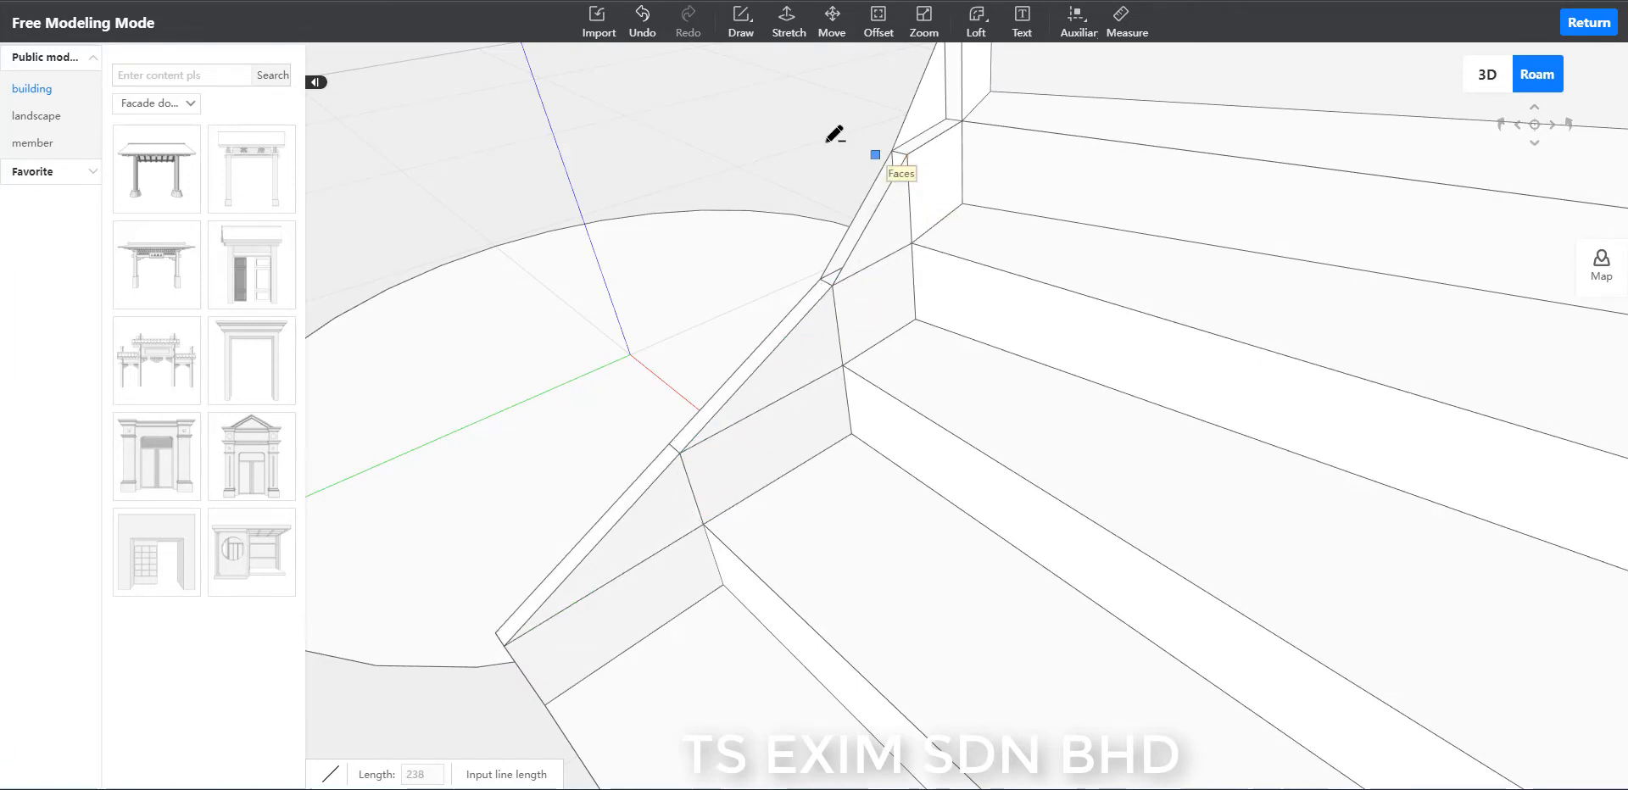
scroll(911, 121, down, 2)
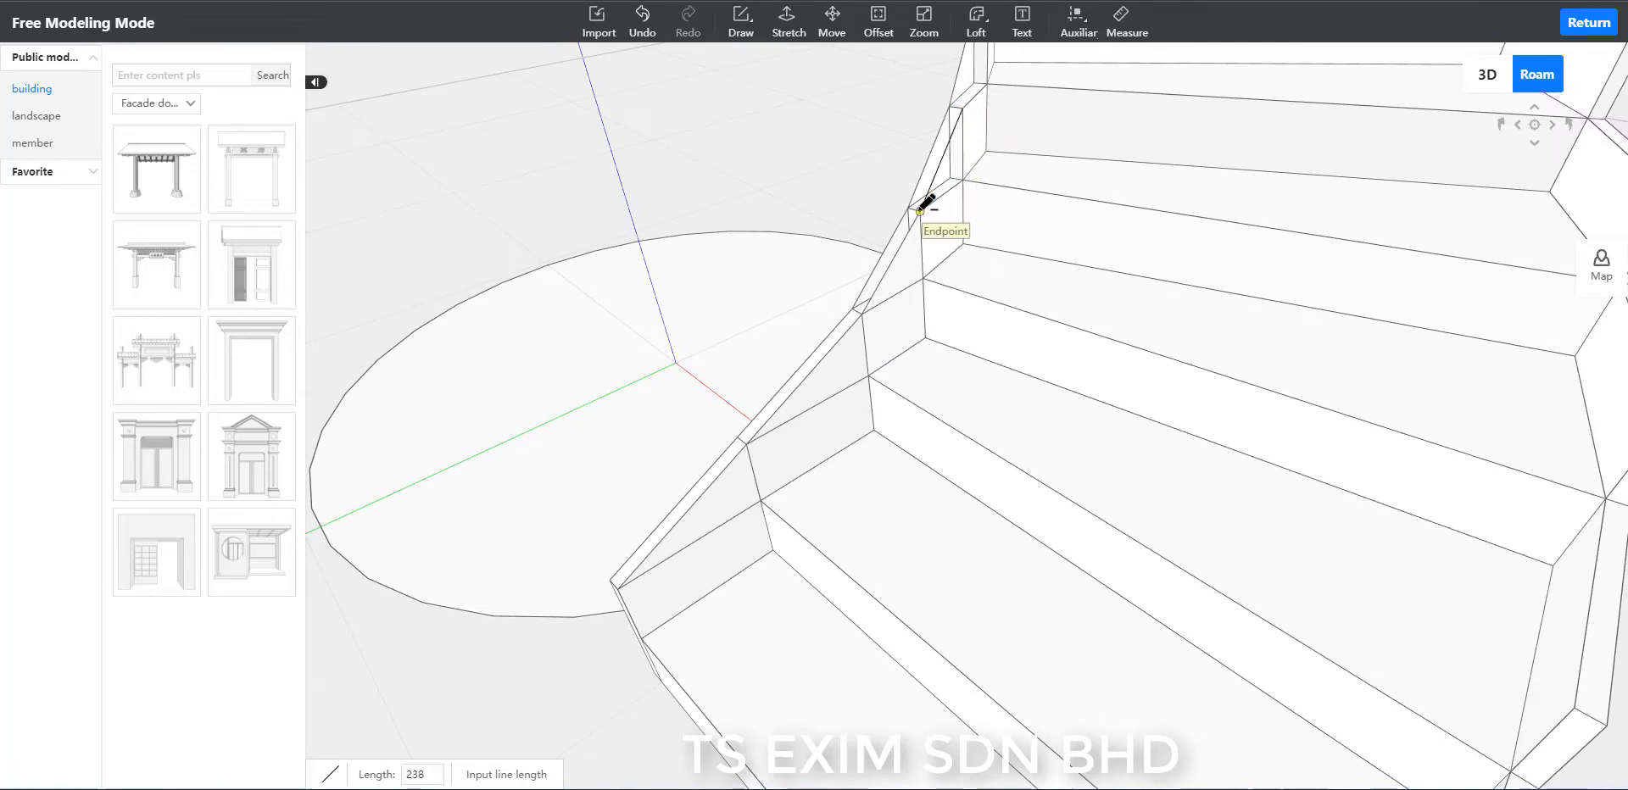
key(Escape)
scroll(883, 175, down, 3)
key(Escape)
scroll(868, 223, up, 6)
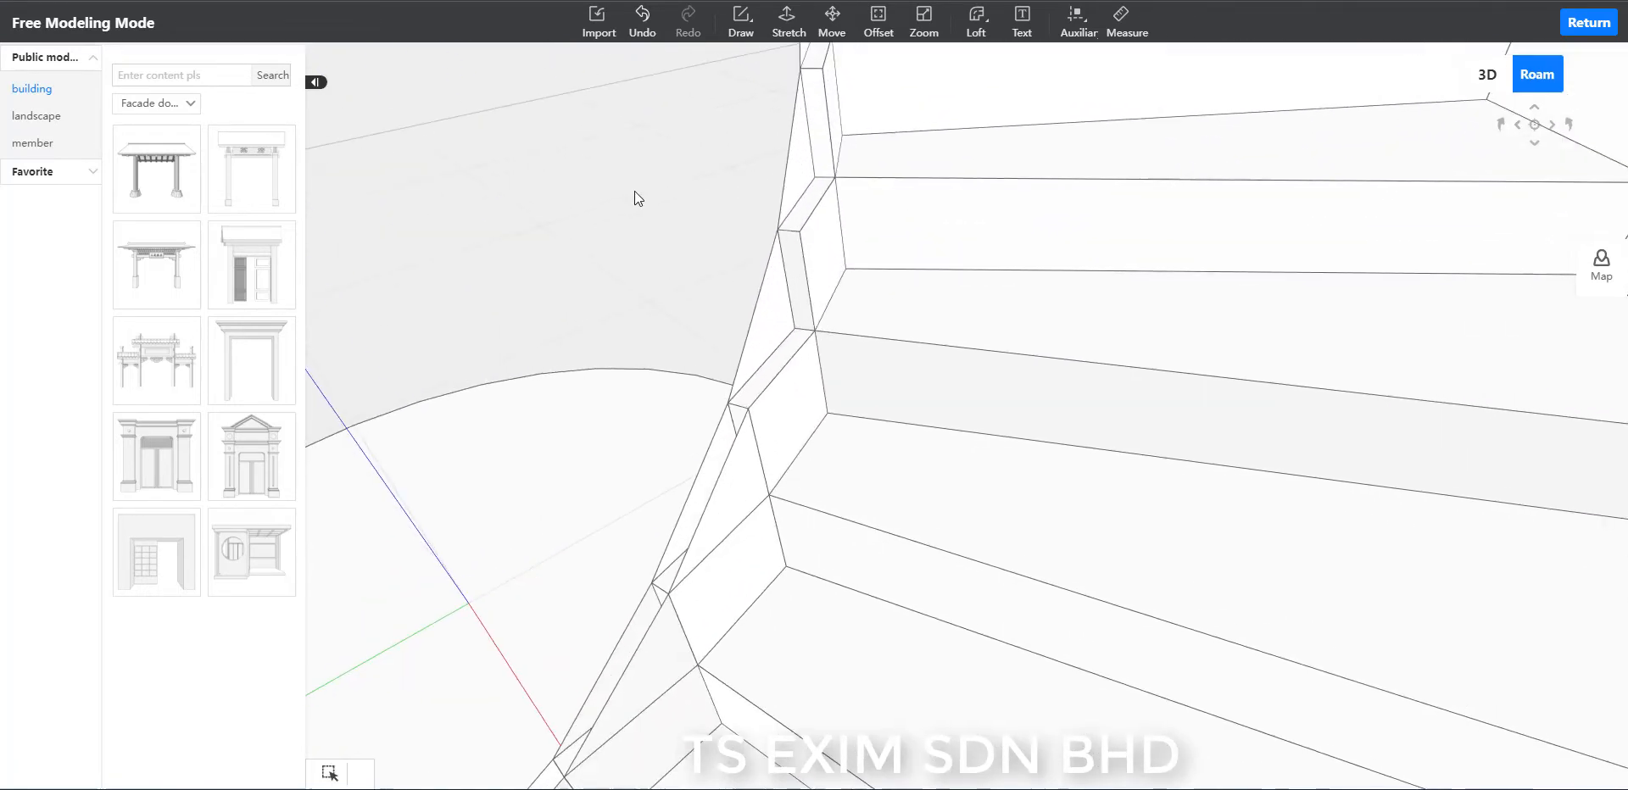
Continue the tread-side sloping lines up the inner rim between the top corners of the next higher segments.
mouse_move(634, 191)
middle_down()
mouse_move(680, 202)
mouse_move(526, 183)
middle_up()
key(l)
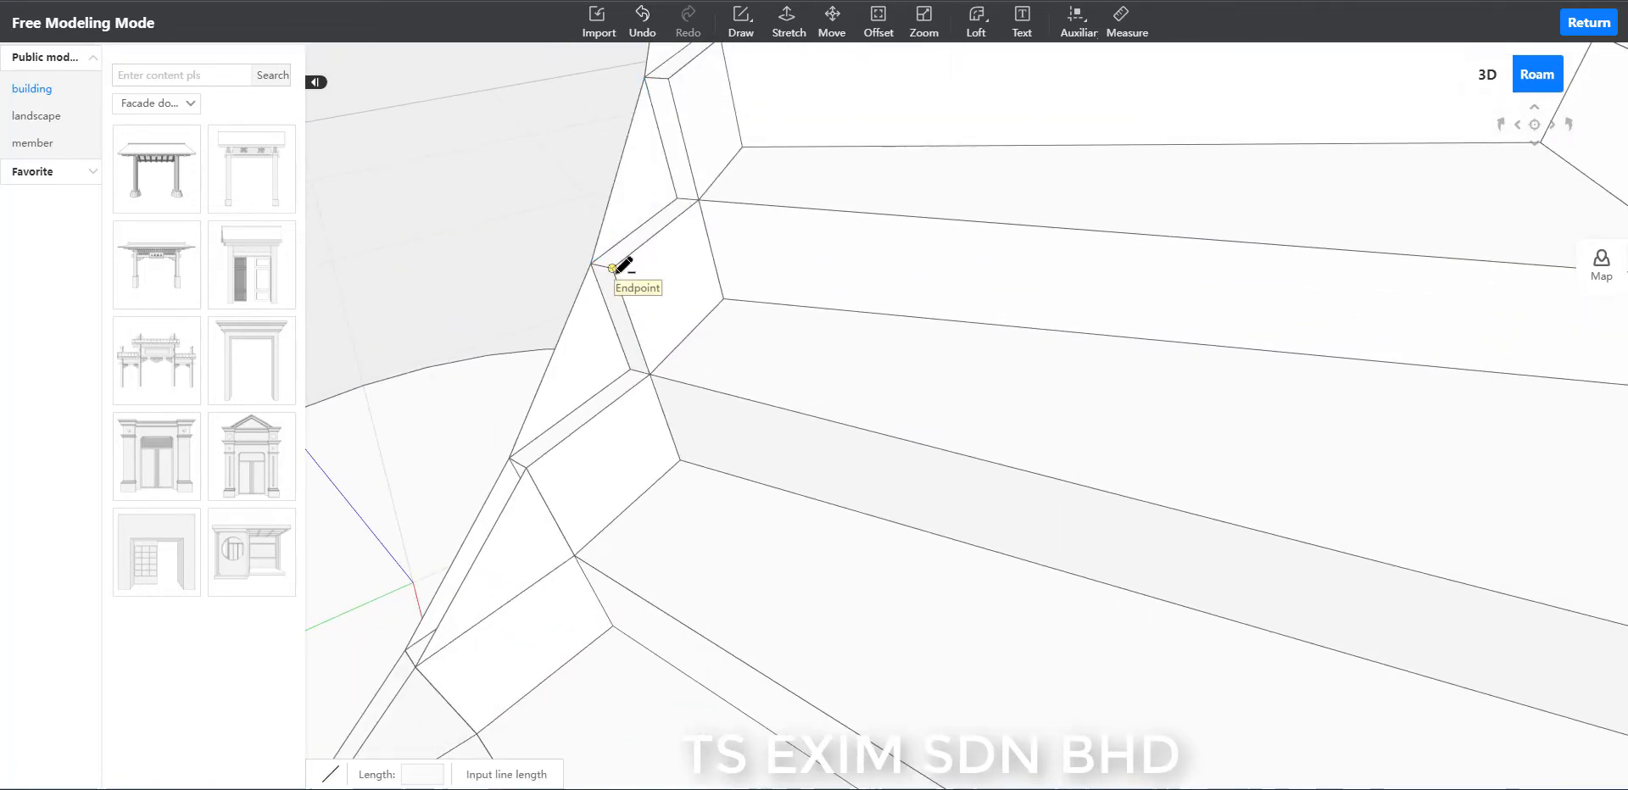
click(613, 270)
click(526, 467)
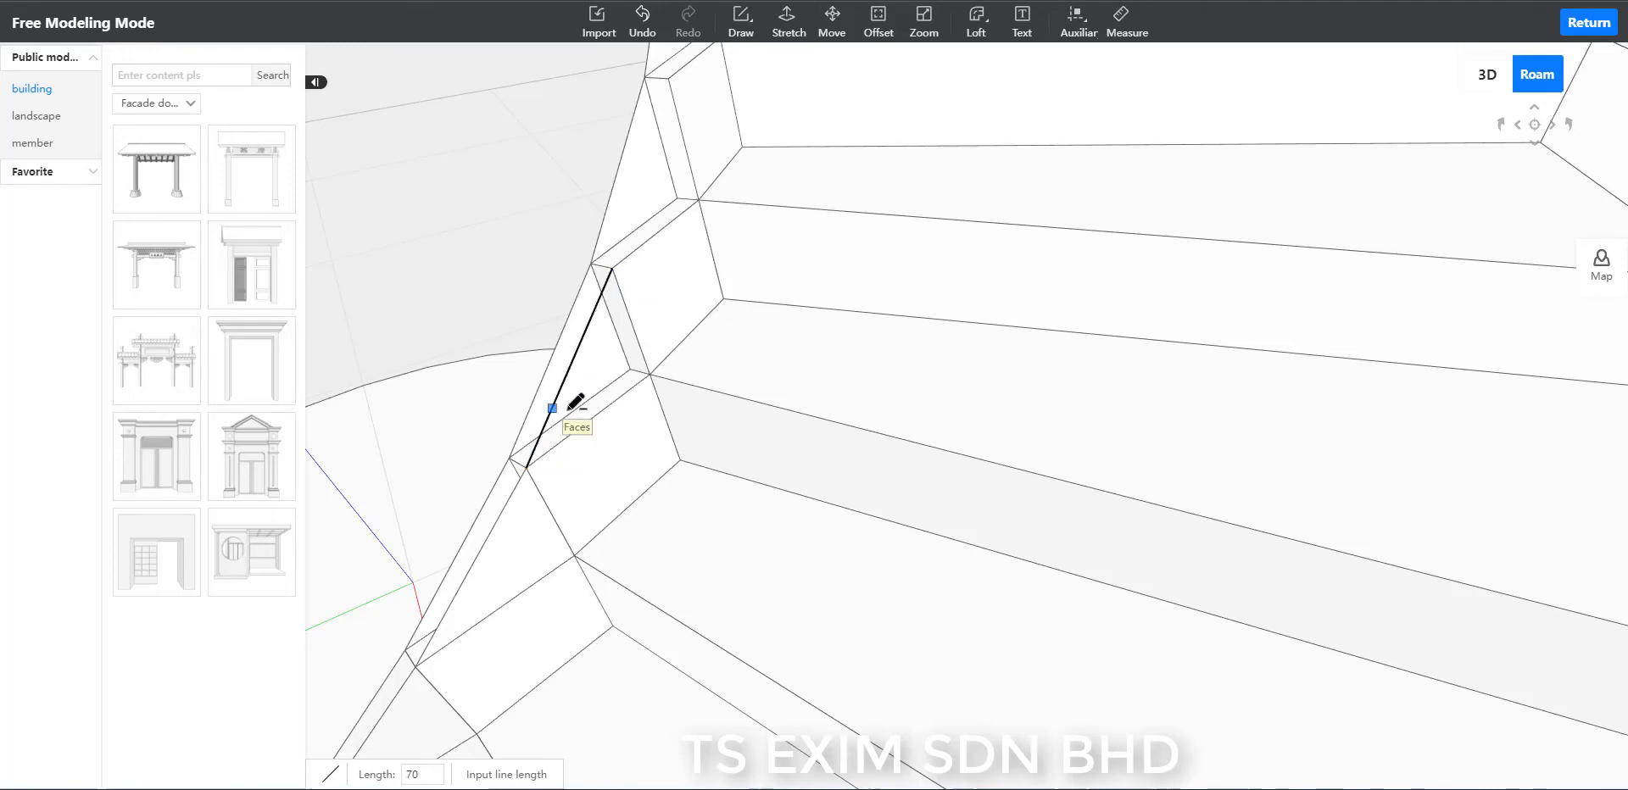
click(666, 78)
key(Escape)
middle_drag(451, 182, 564, 207)
scroll(564, 206, down, 2)
scroll(564, 206, up, 4)
key(l)
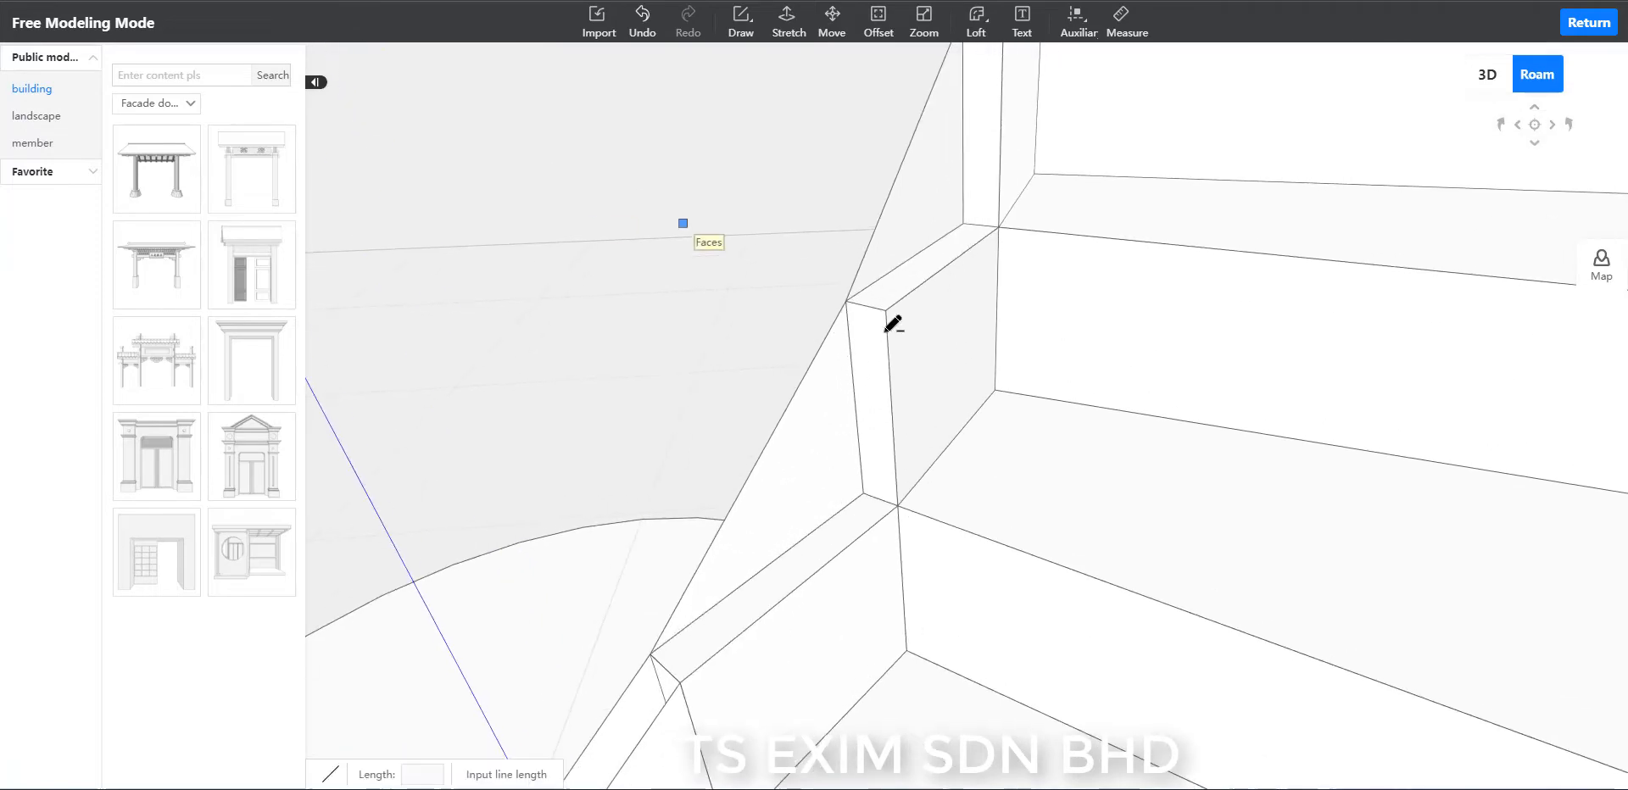
click(885, 311)
Draw sloping lines, each 335 long, joining the outside top corners of the lowest three outer-rim segments.
middle_drag(745, 545, 999, 164)
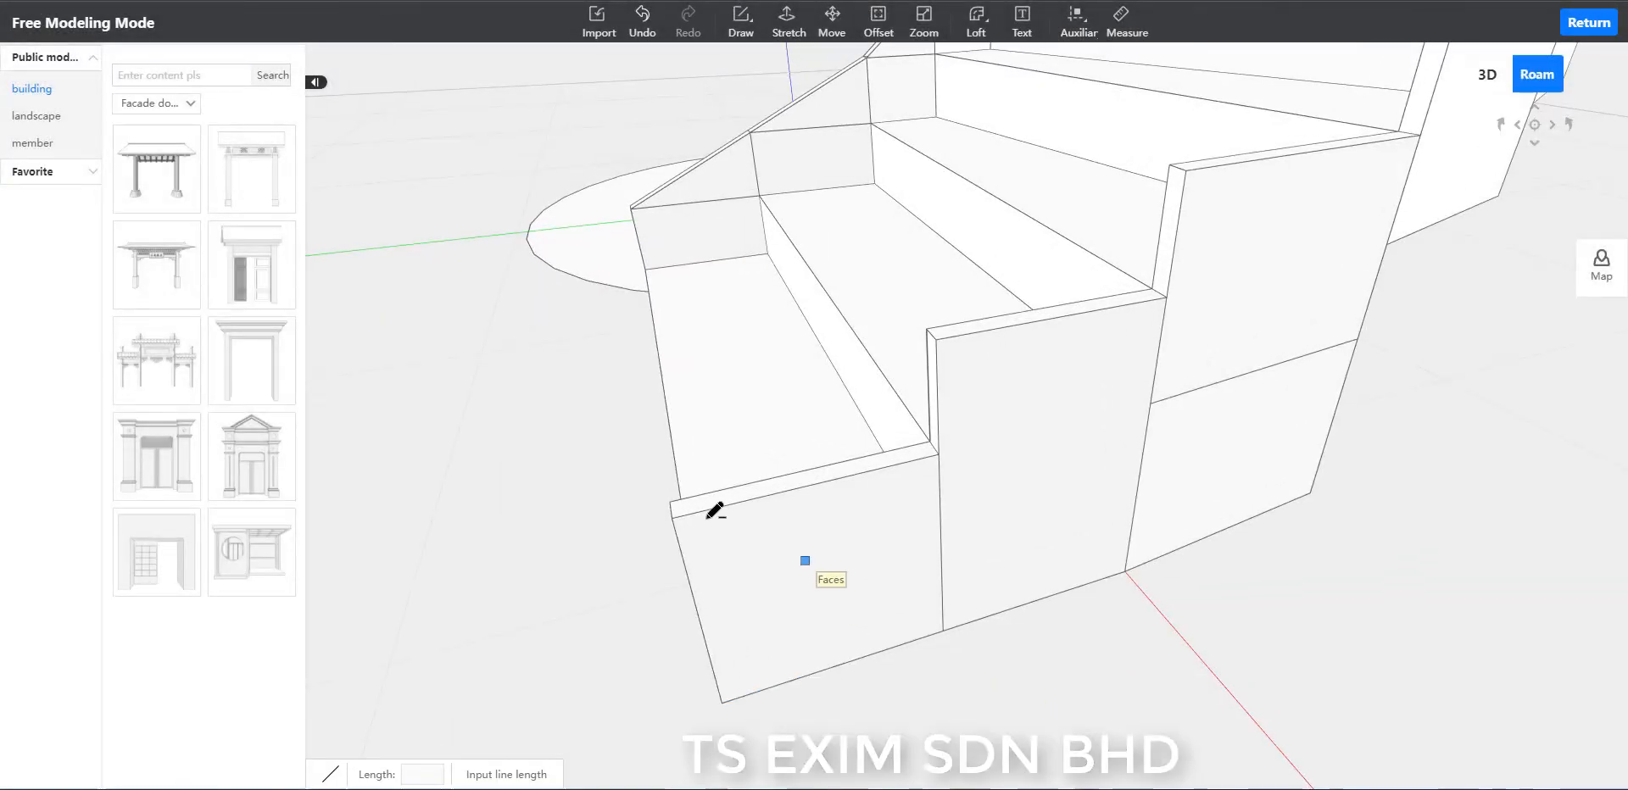
click(671, 518)
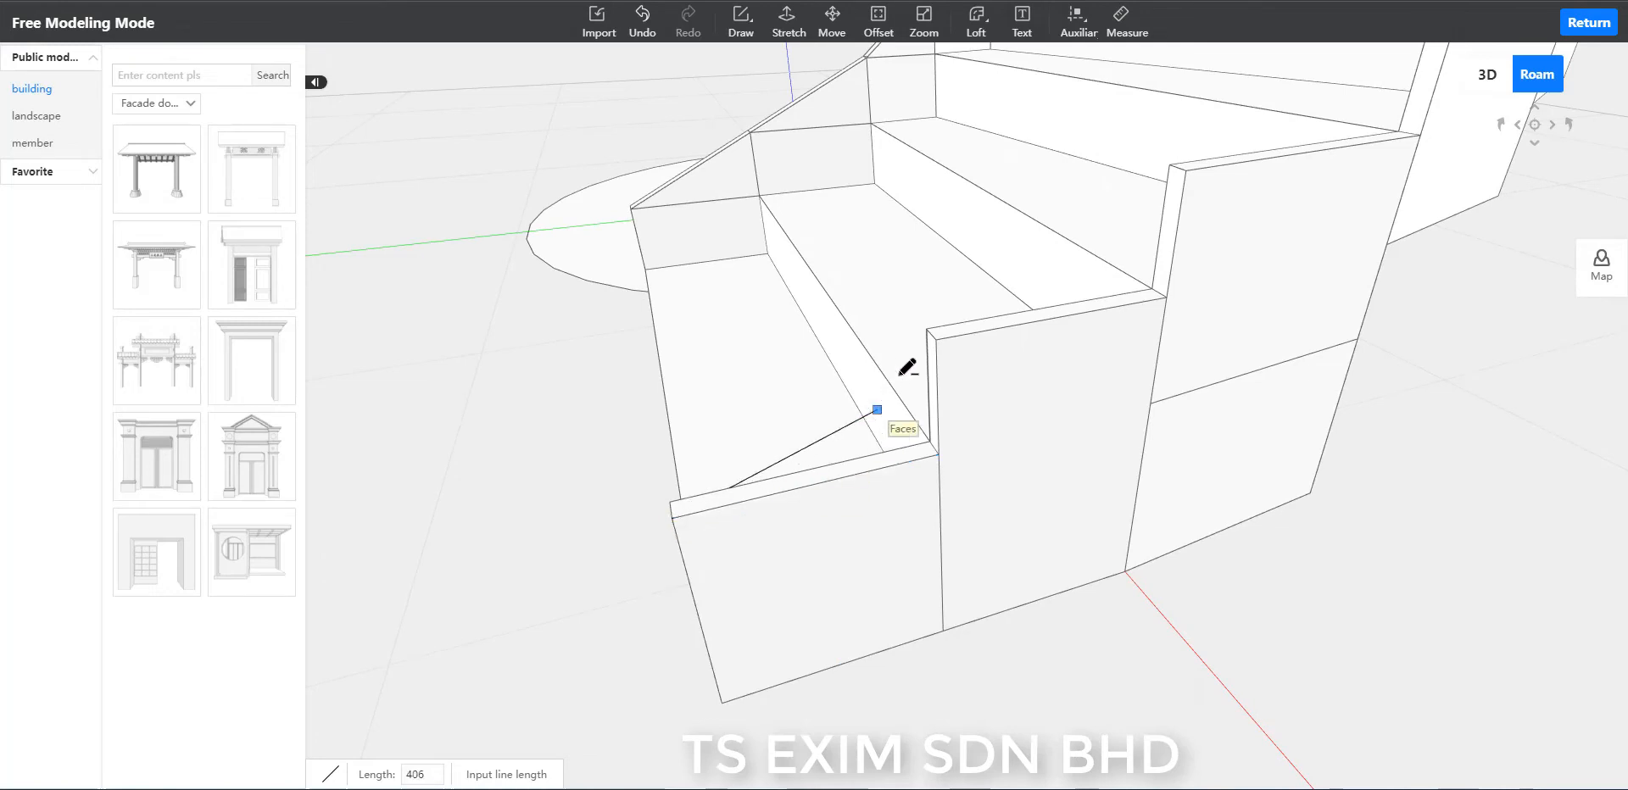
click(933, 339)
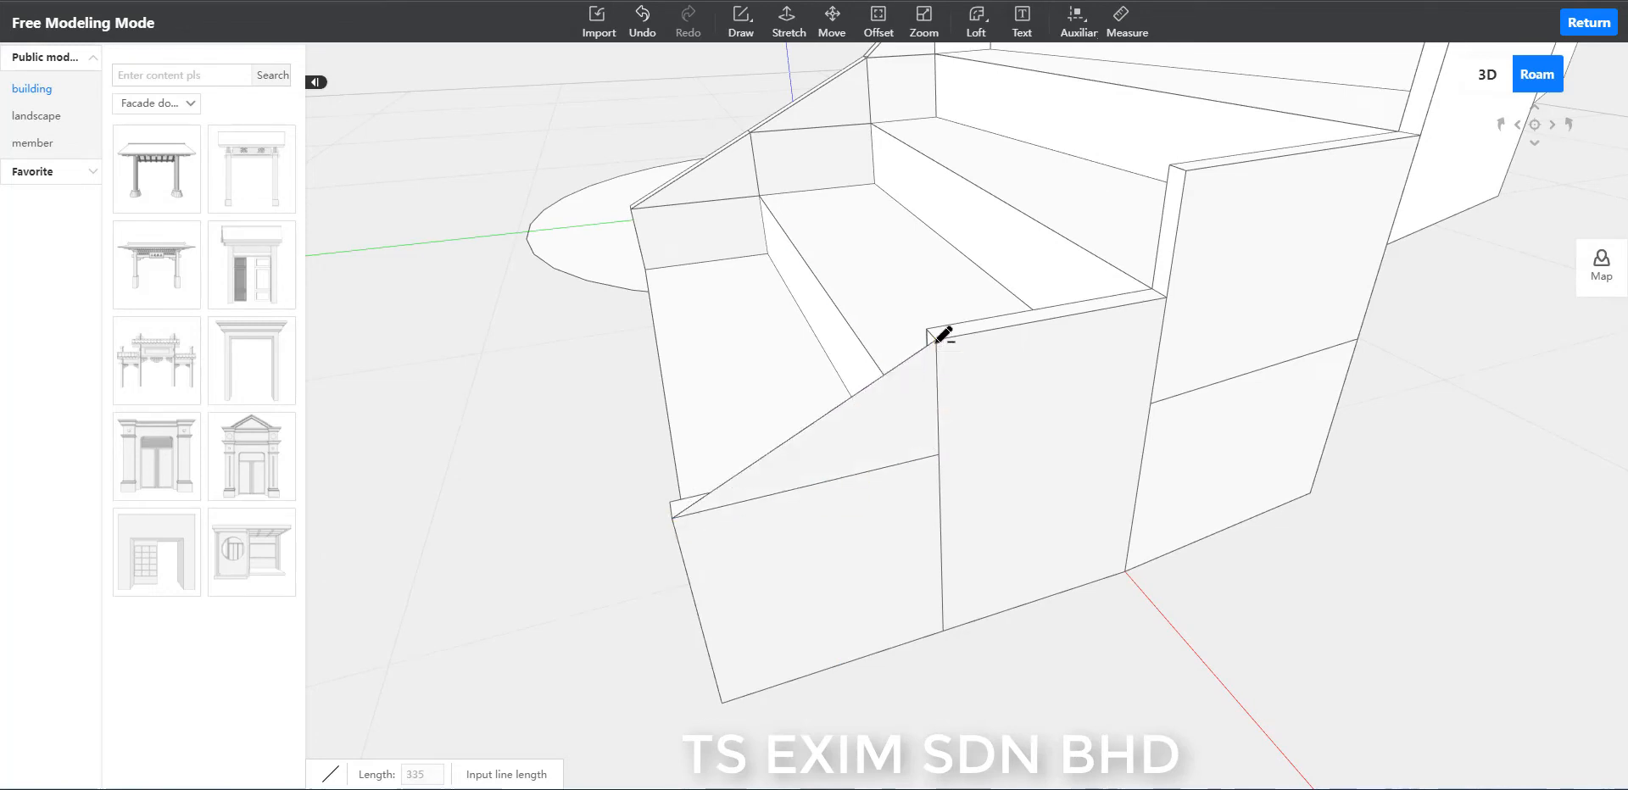
click(1186, 168)
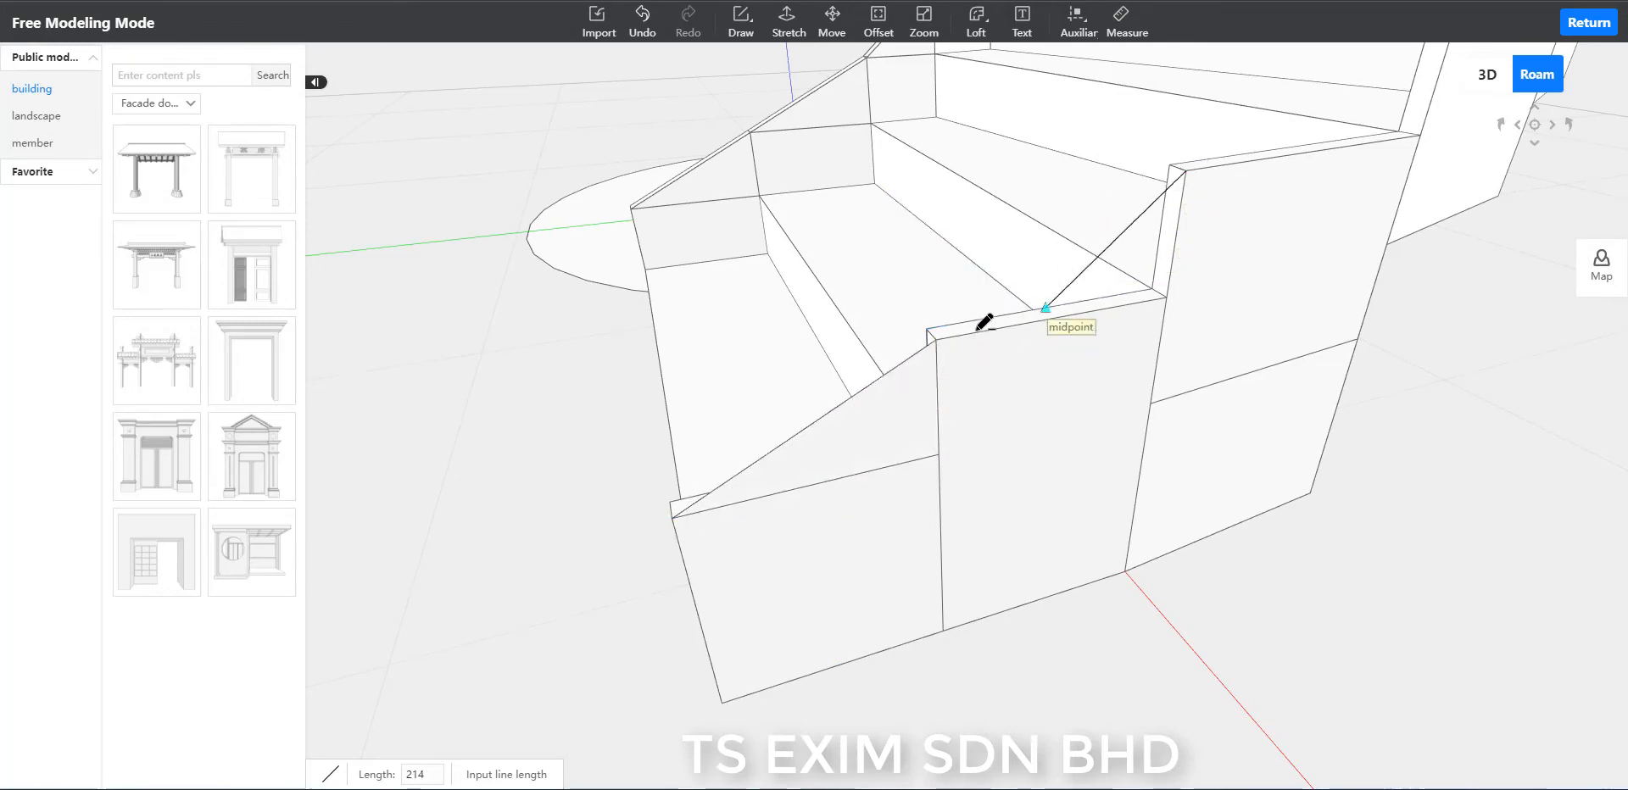
click(935, 340)
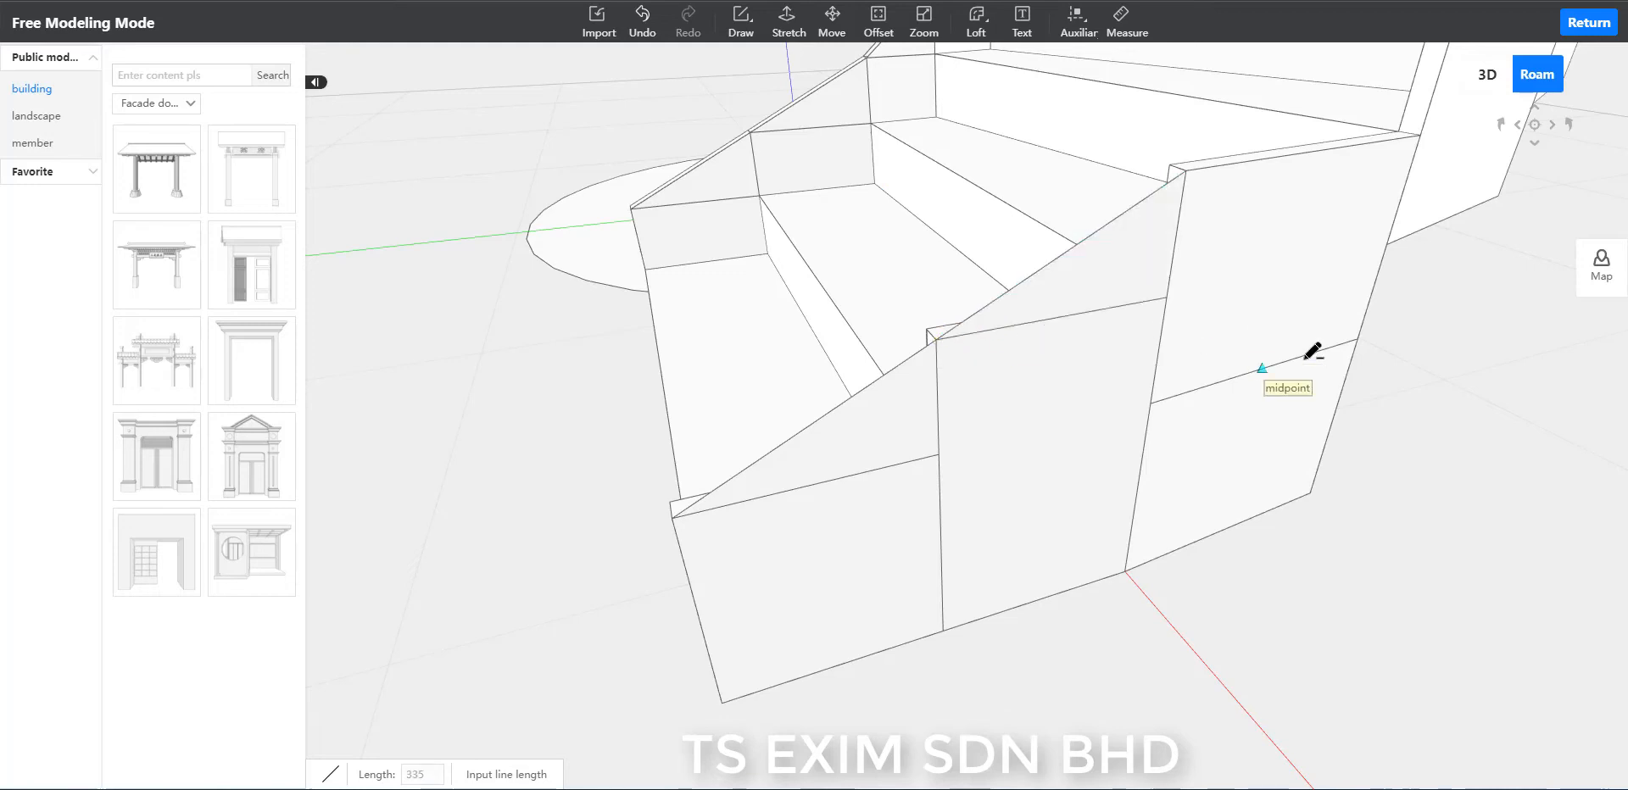
middle_drag(1313, 351, 1347, 174)
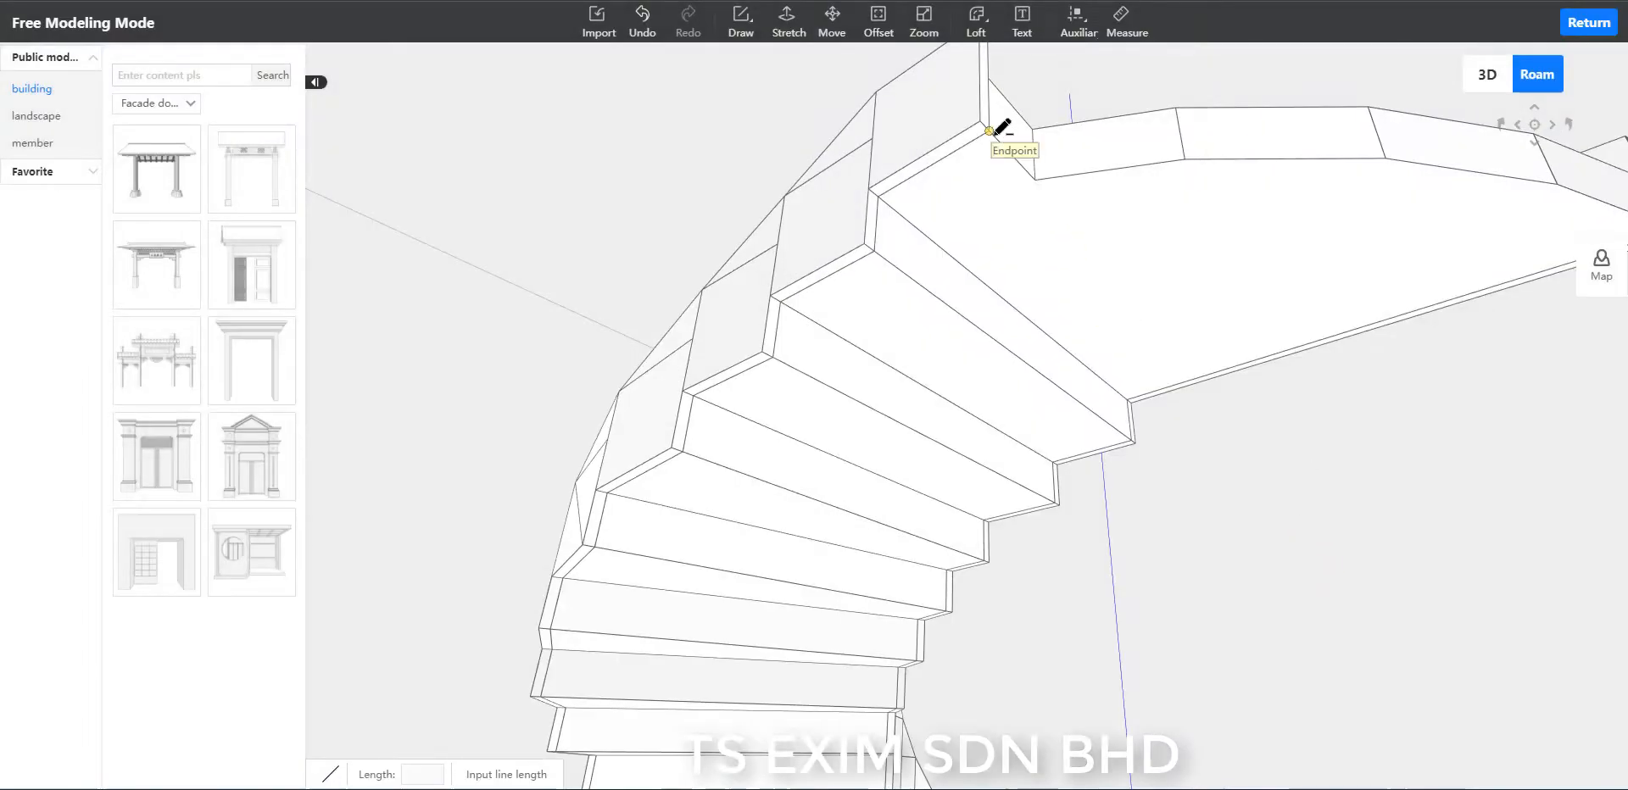
On the stair's underside, draw two parallel sloping lines between the bottom corners of the outer-rim step just below the landing.
click(989, 131)
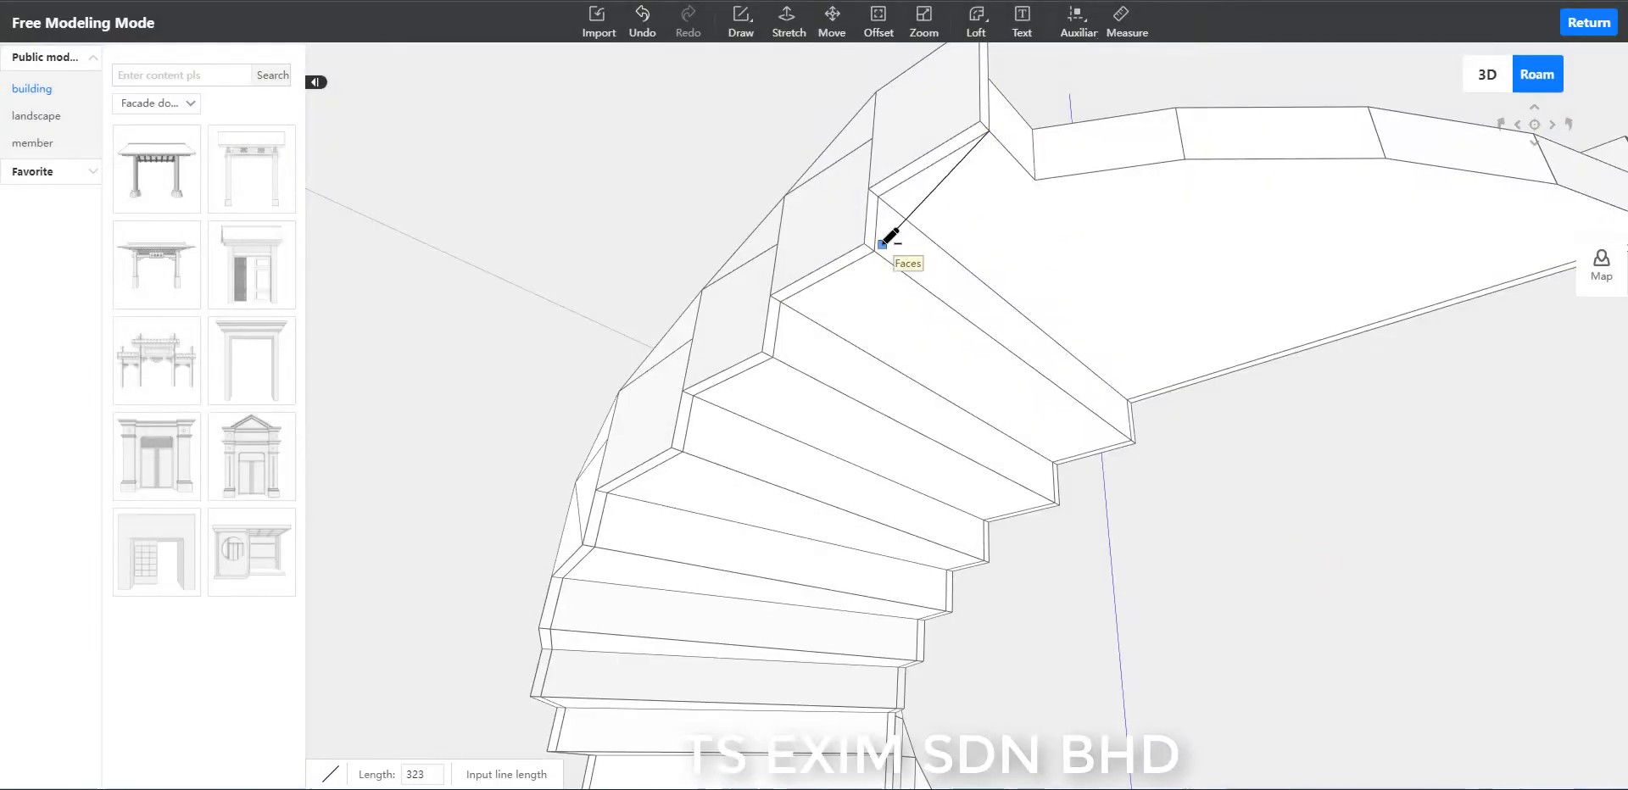
click(875, 251)
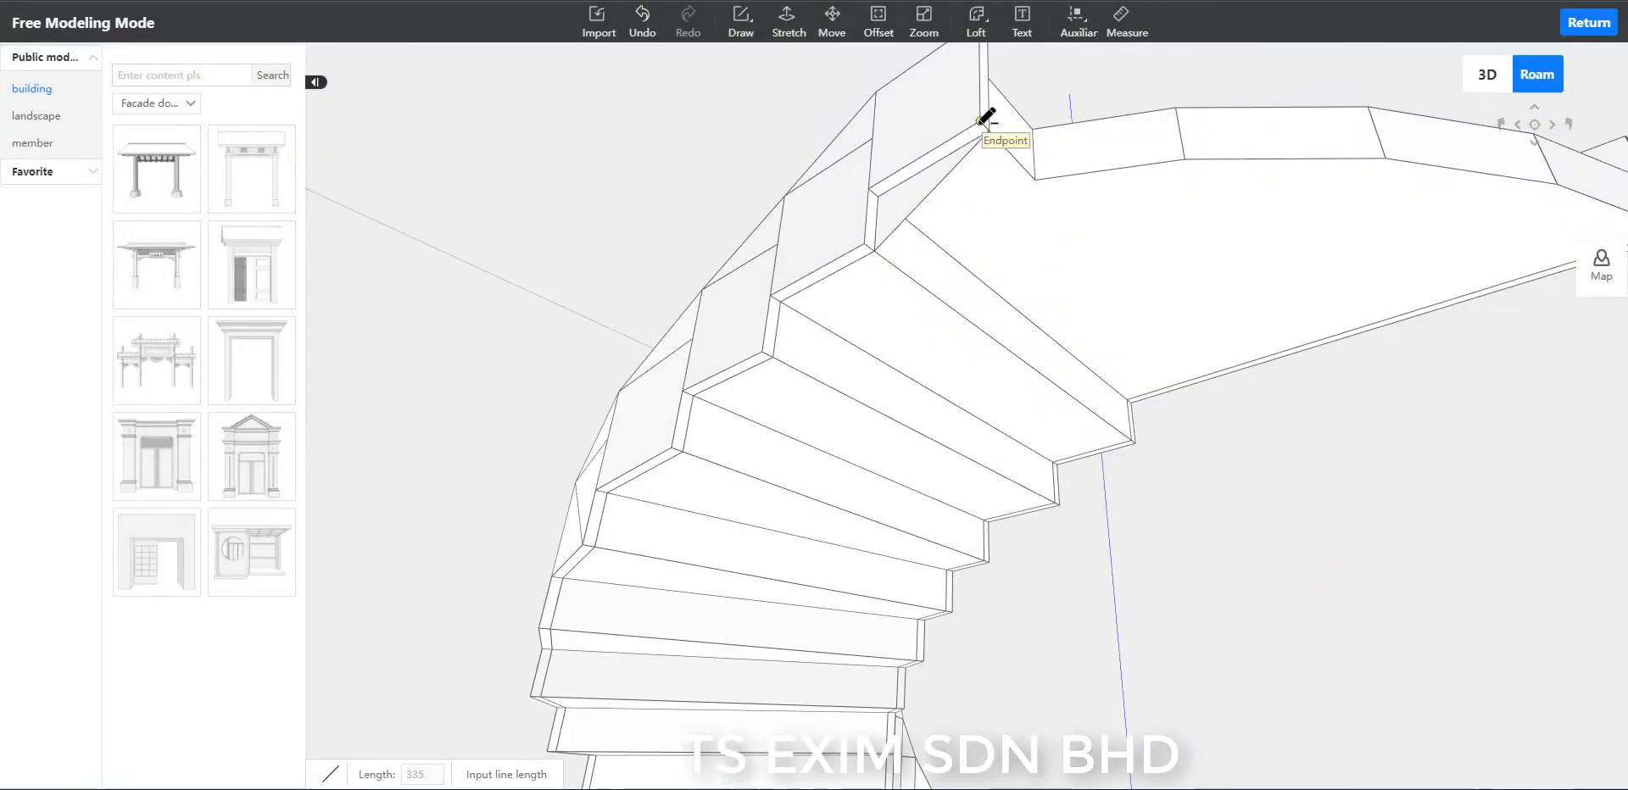
click(981, 121)
click(865, 245)
Draw the next pair of parallel 335-long lines down the outer rim's underside, bridging the second step below the landing.
scroll(829, 300, up, 2)
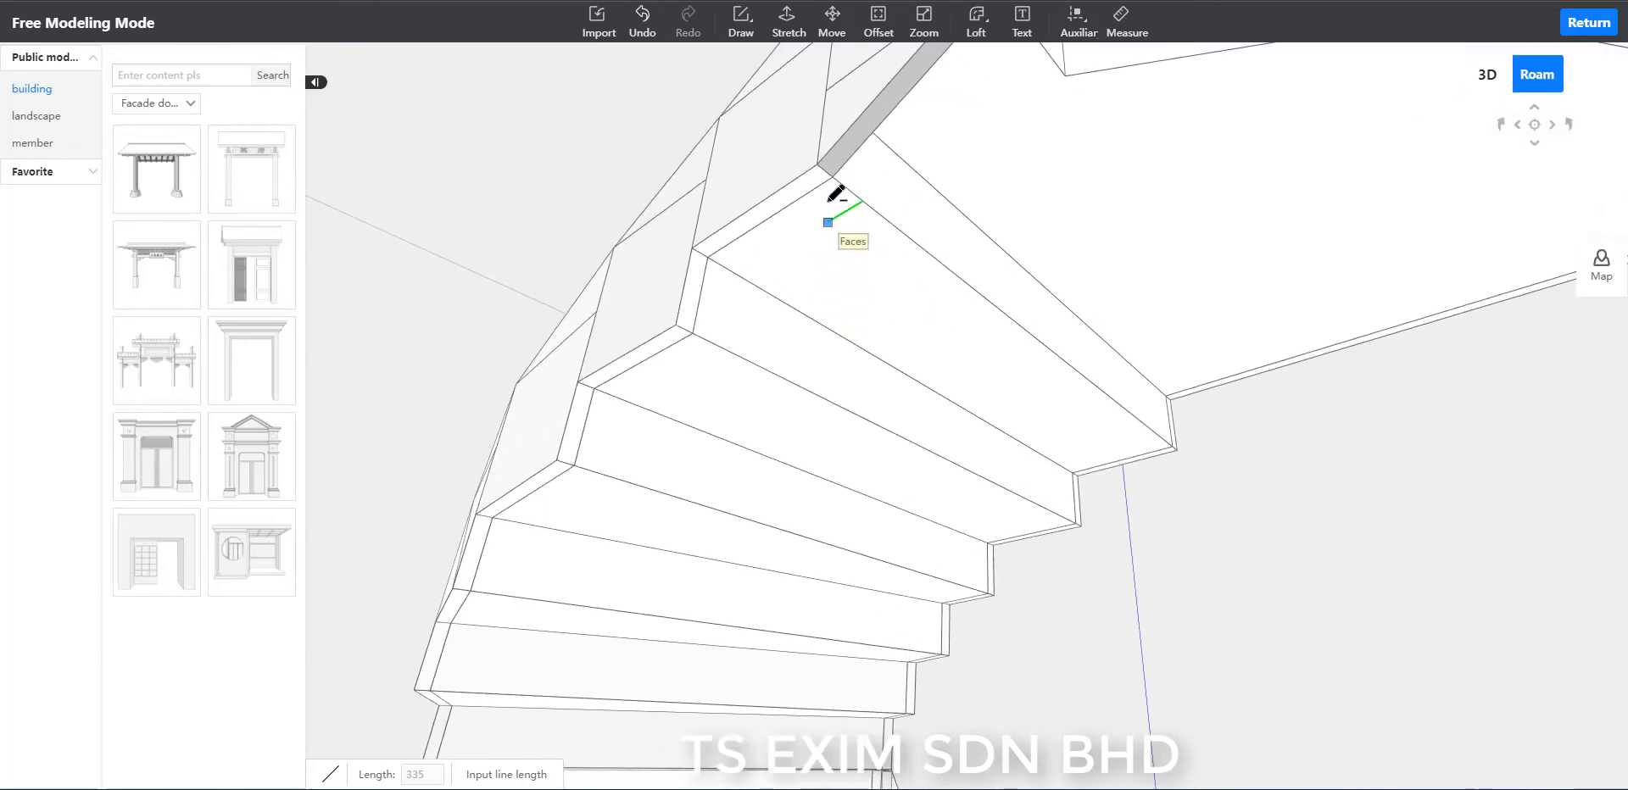
click(832, 176)
click(693, 331)
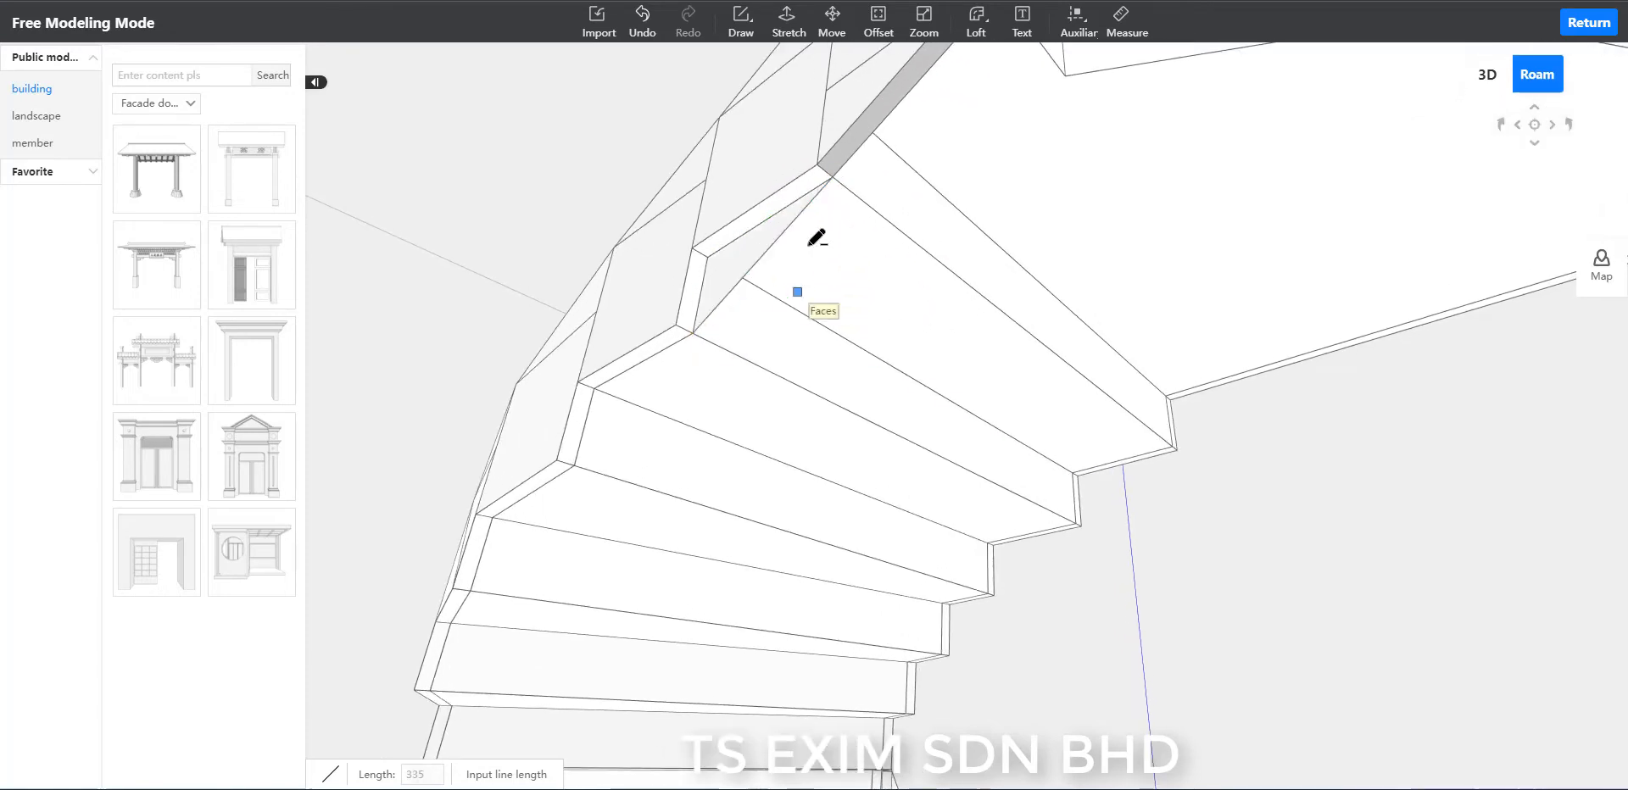
click(816, 165)
click(676, 325)
Bridge the third step below the landing with another pair of parallel sloping lines on the outer rim's underside.
scroll(708, 378, down, 1)
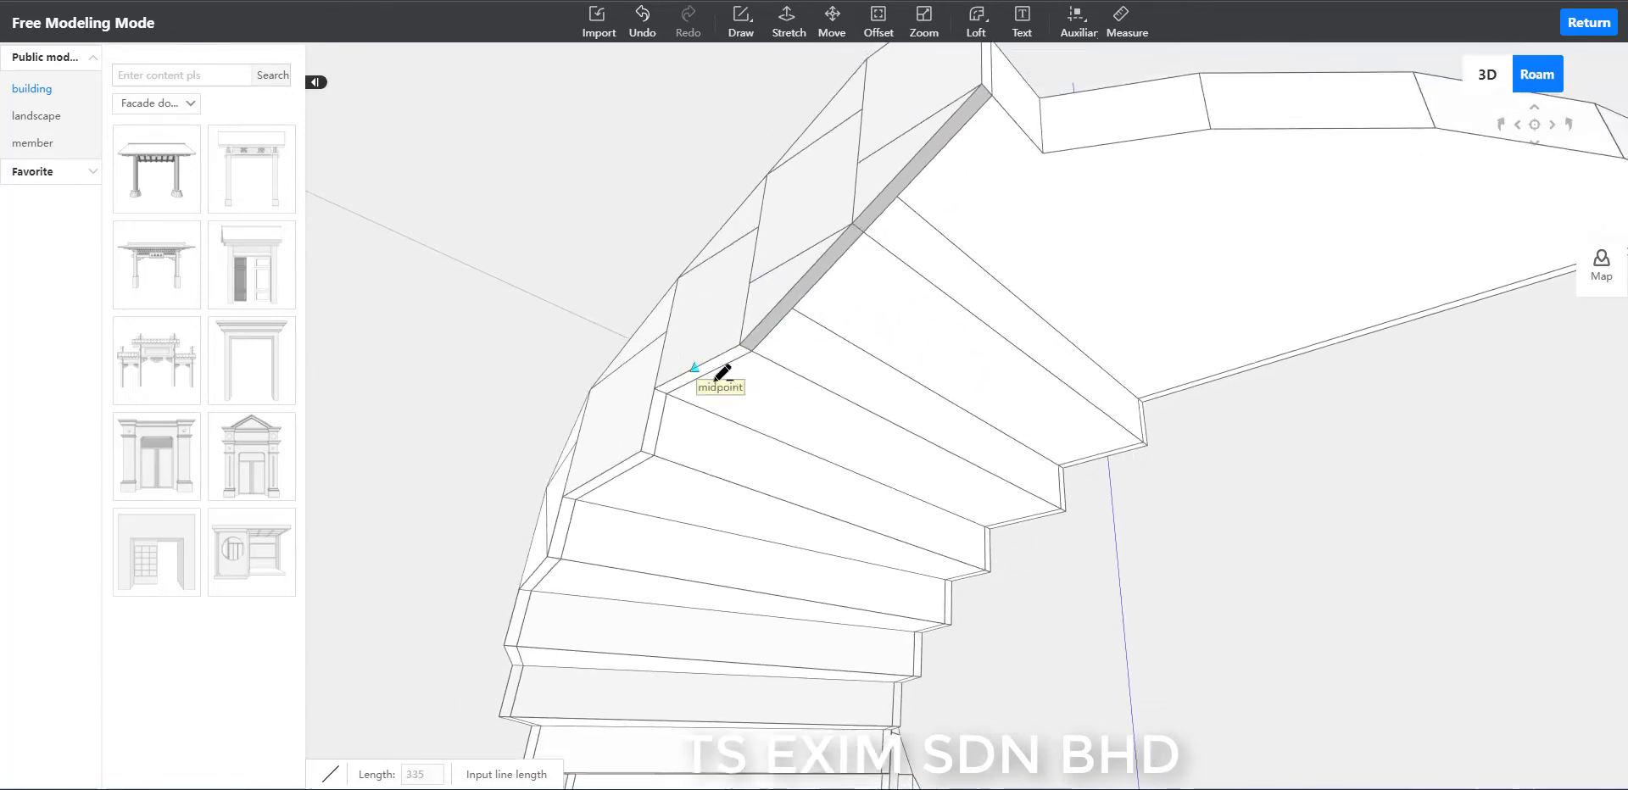
scroll(695, 371, up, 2)
click(648, 320)
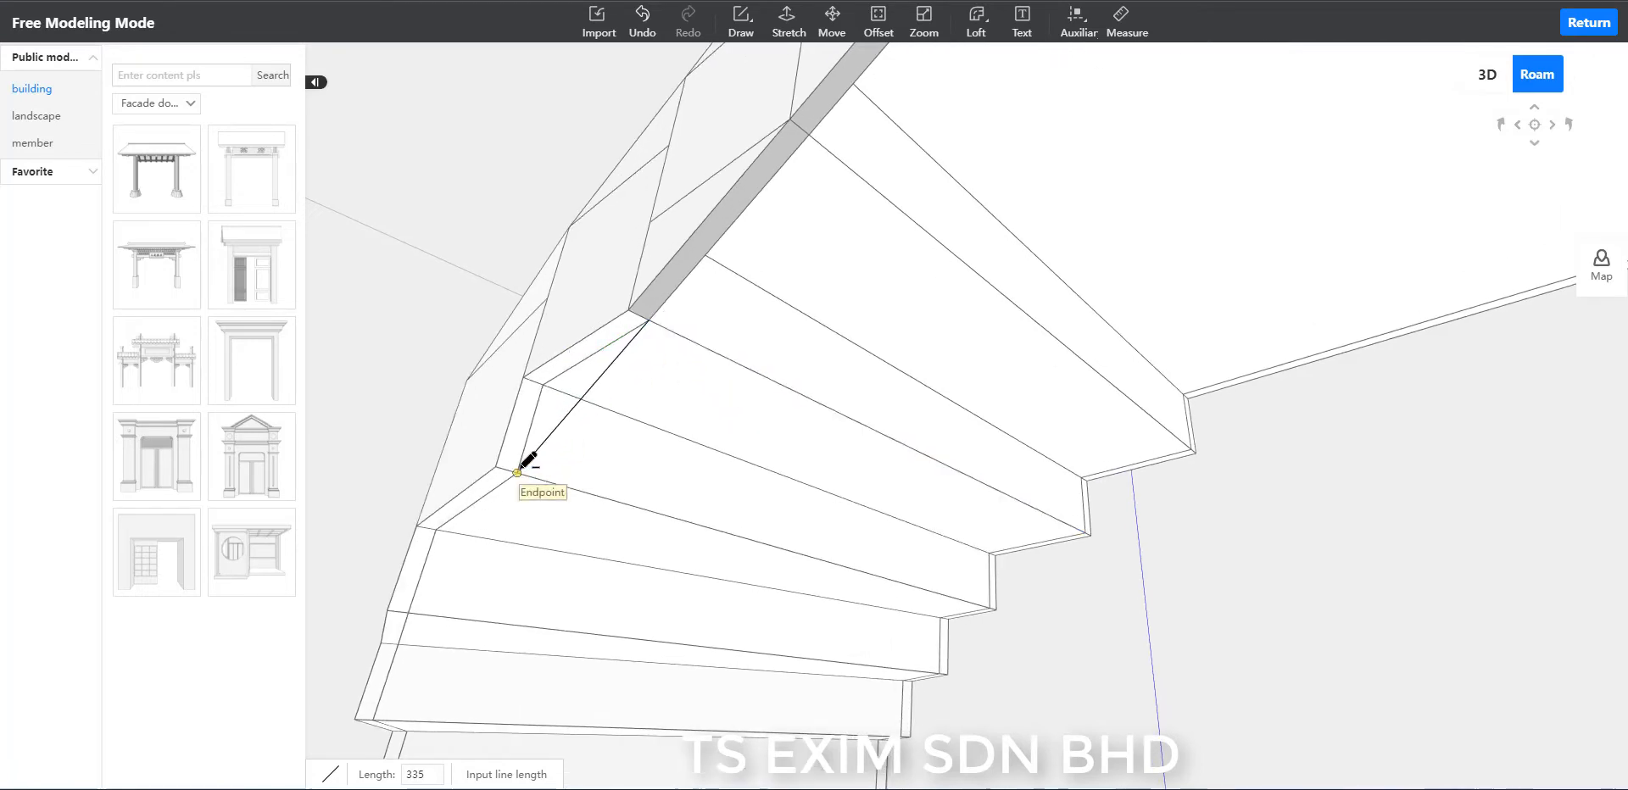
click(518, 471)
click(629, 310)
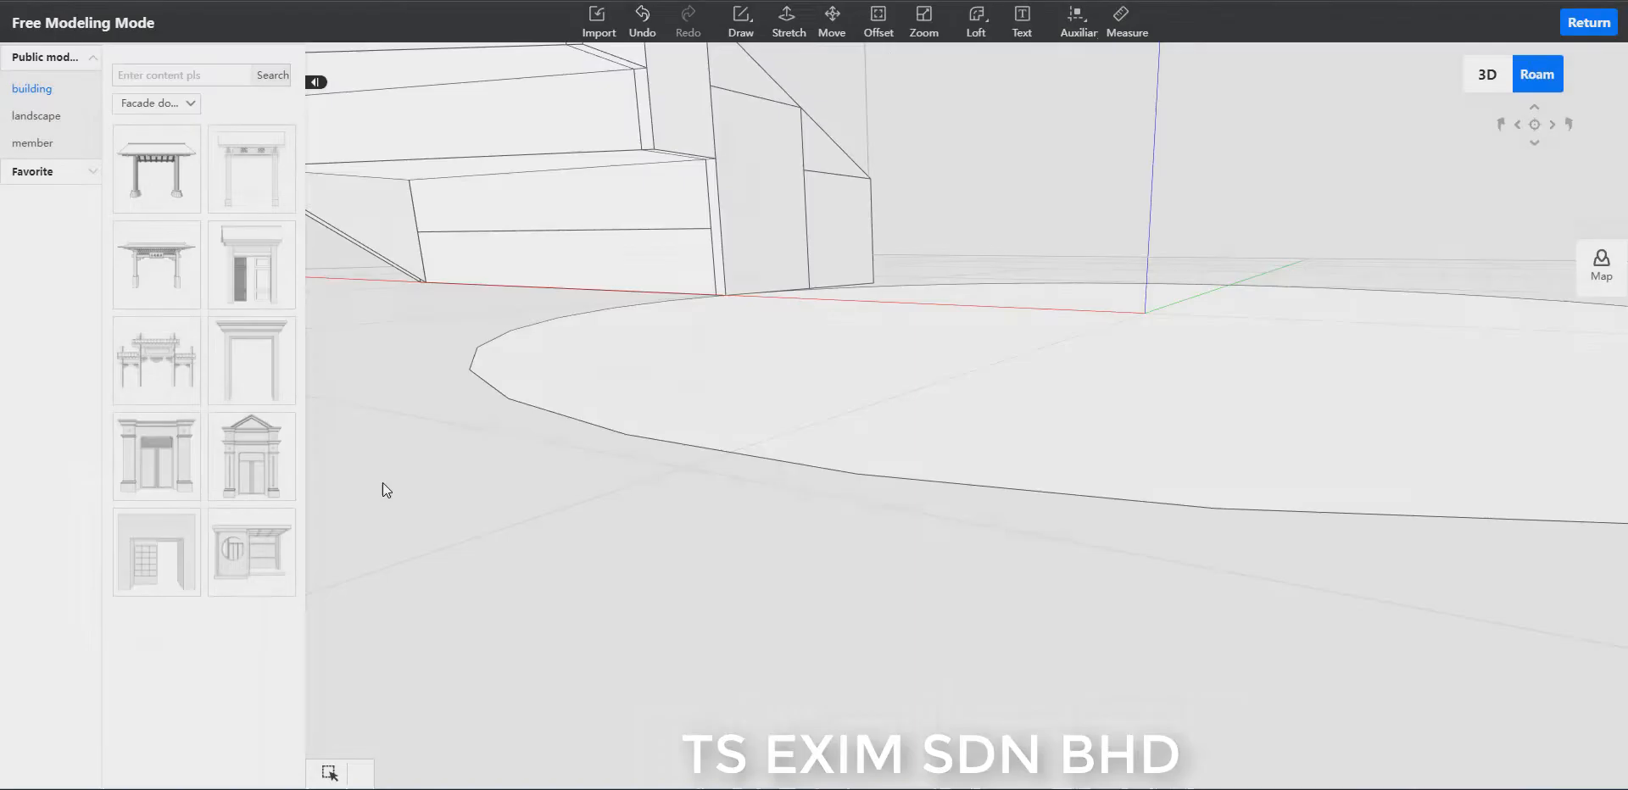
scroll(429, 541, up, 2)
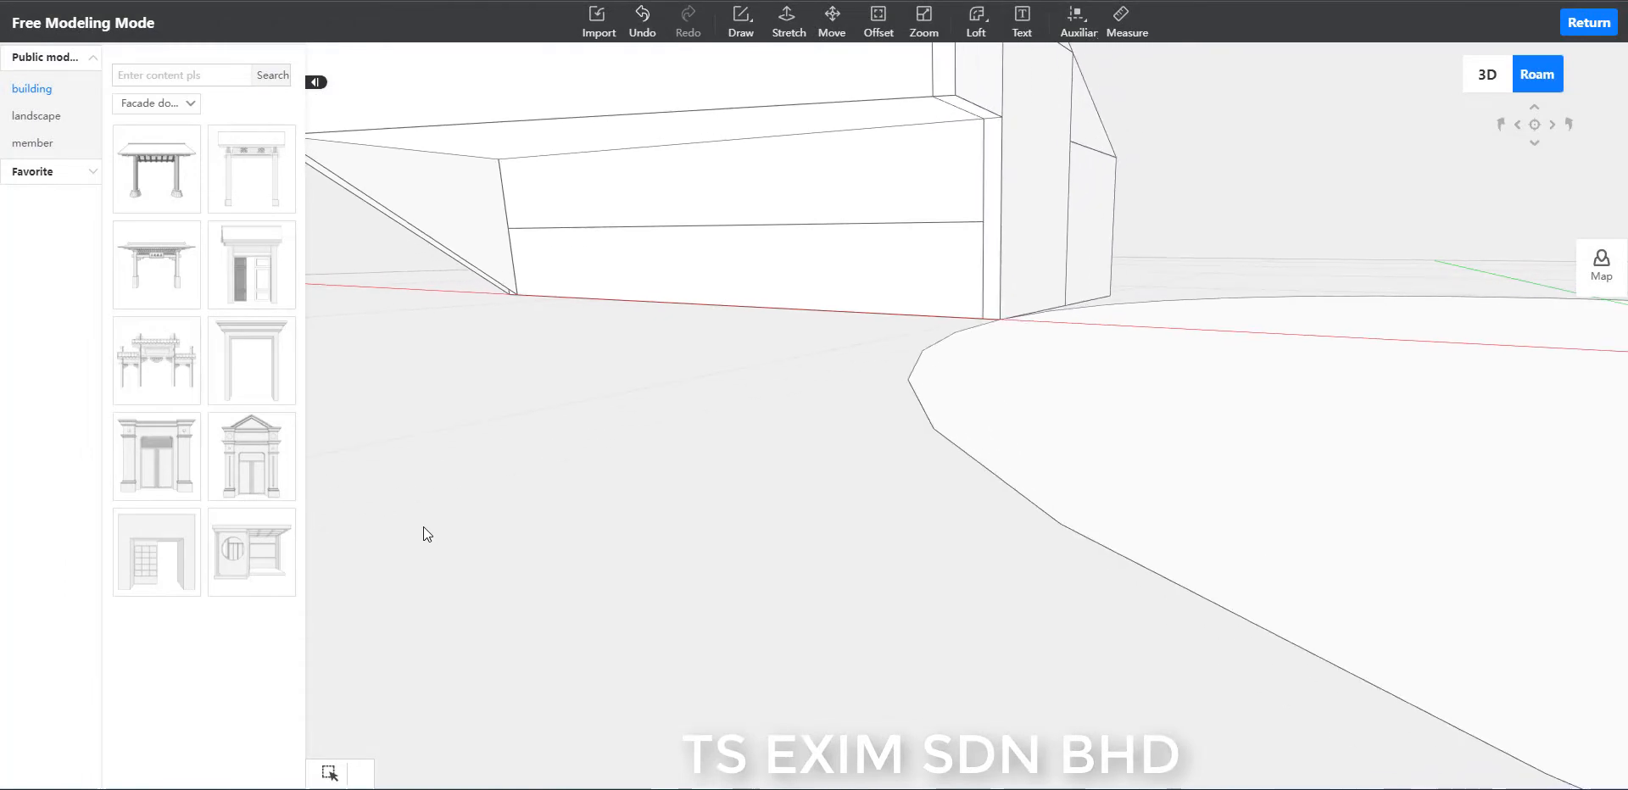
Bridge the second and third steps up from the floor with pairs of parallel 234-long sloping lines on the inner rim's underside.
key(l)
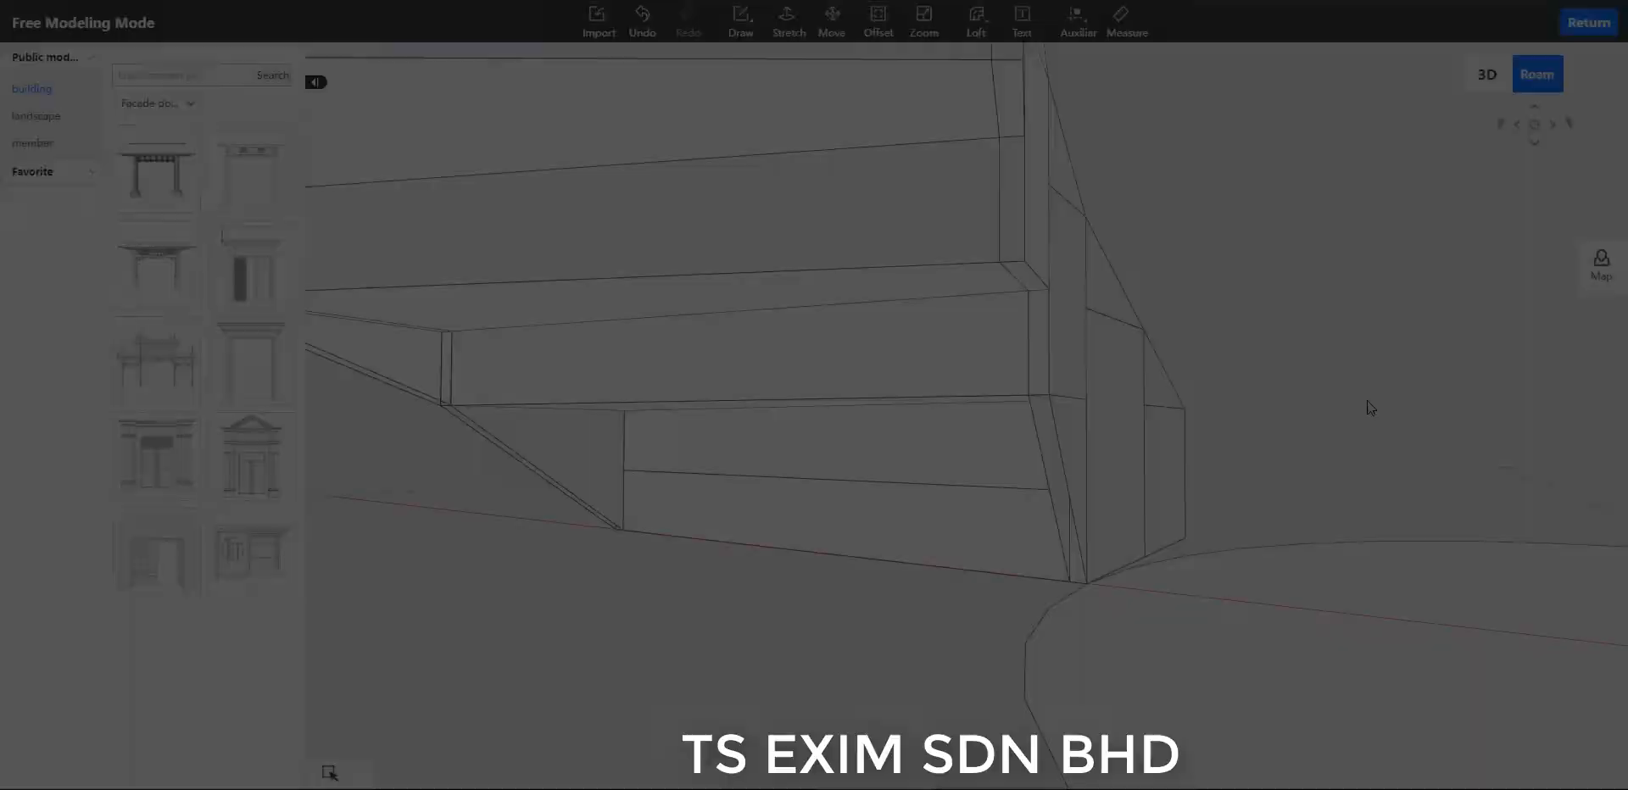
key(l)
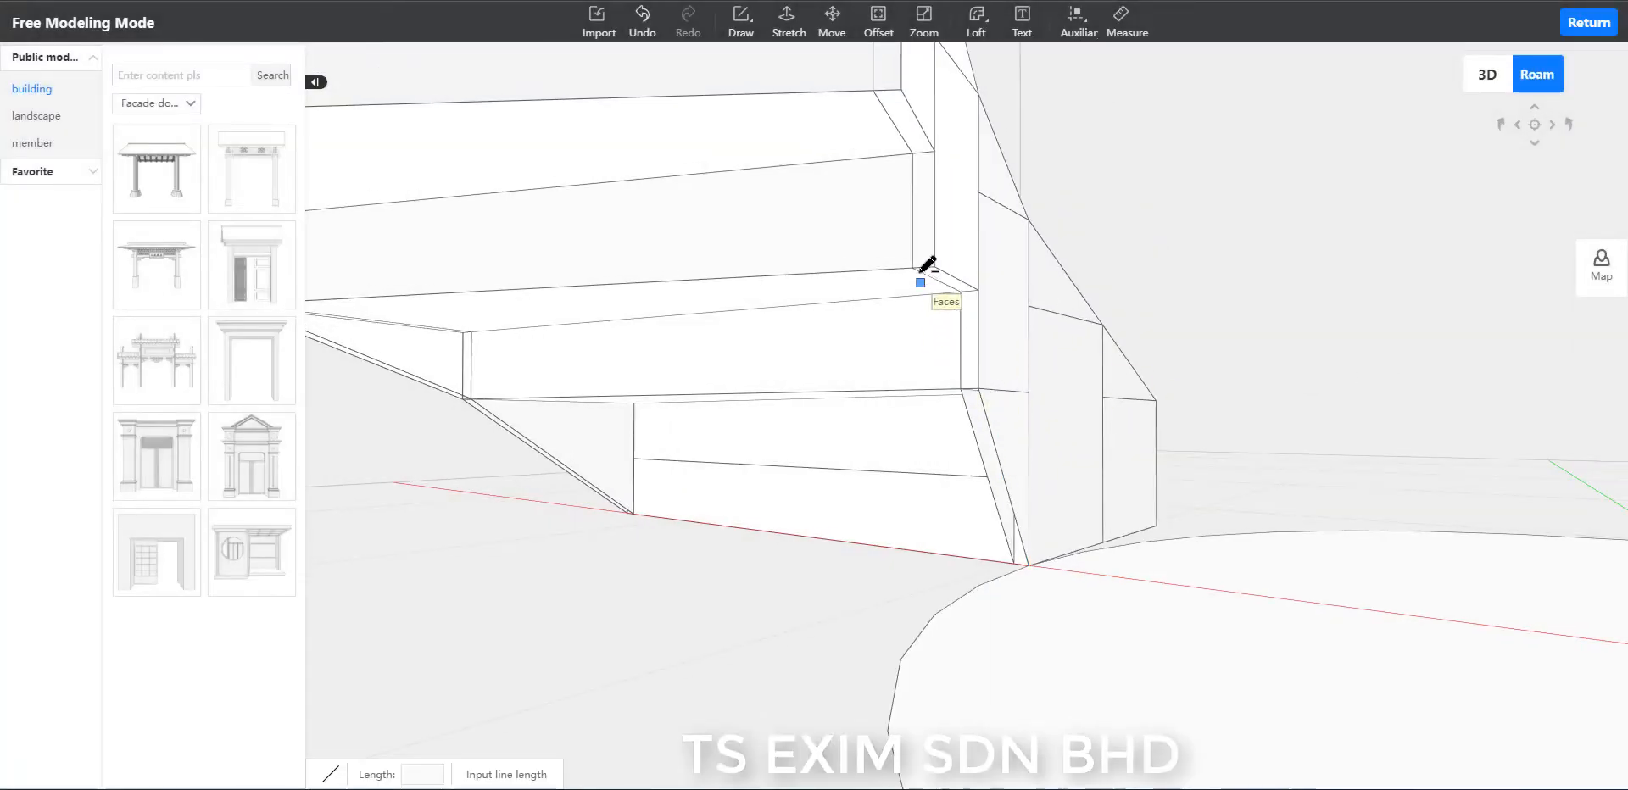
click(914, 269)
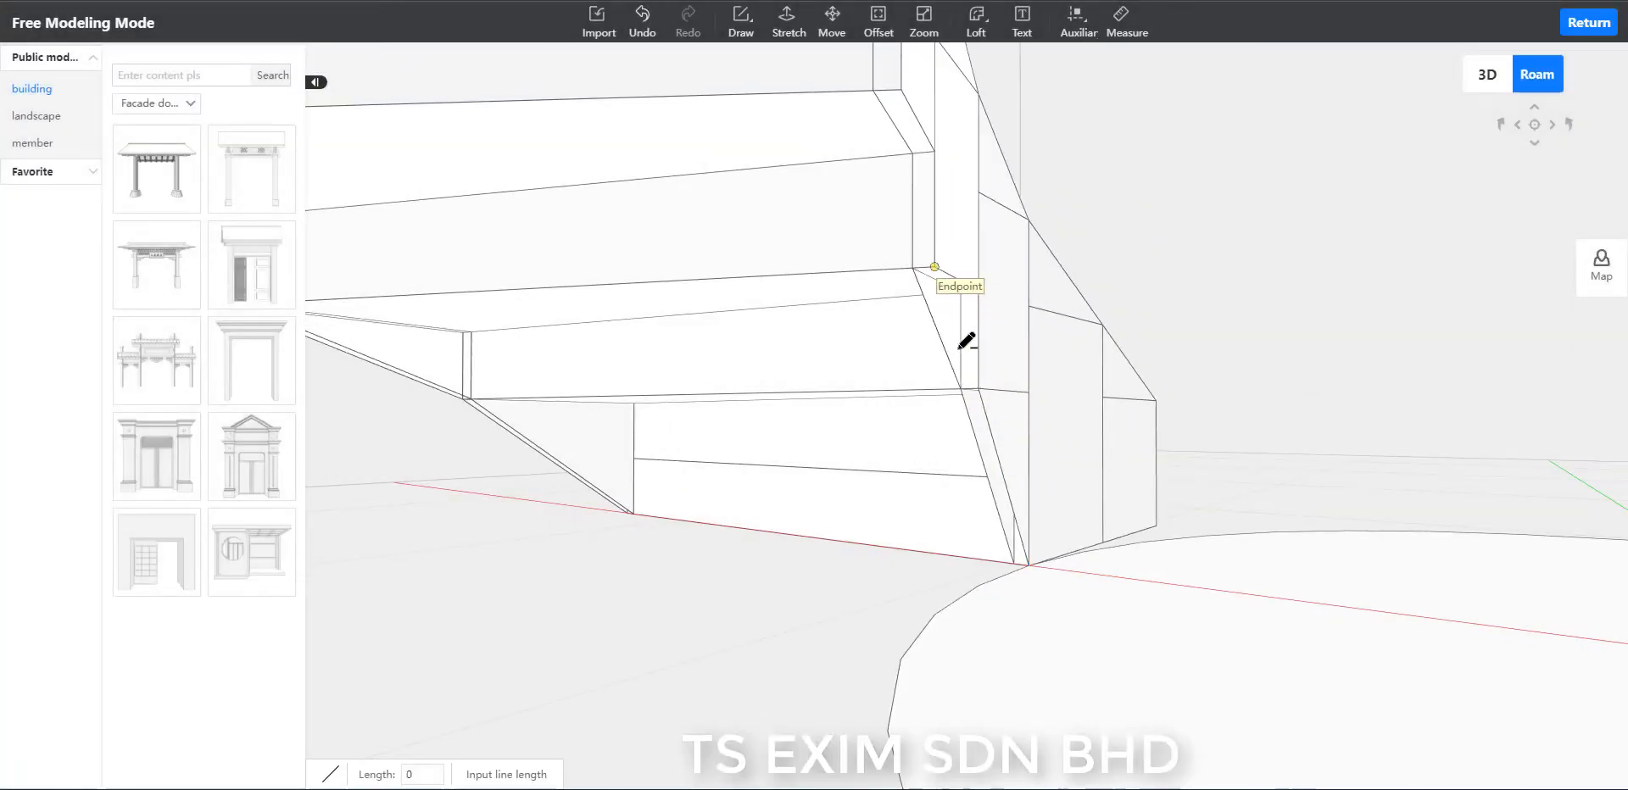
click(980, 388)
scroll(981, 374, down, 1)
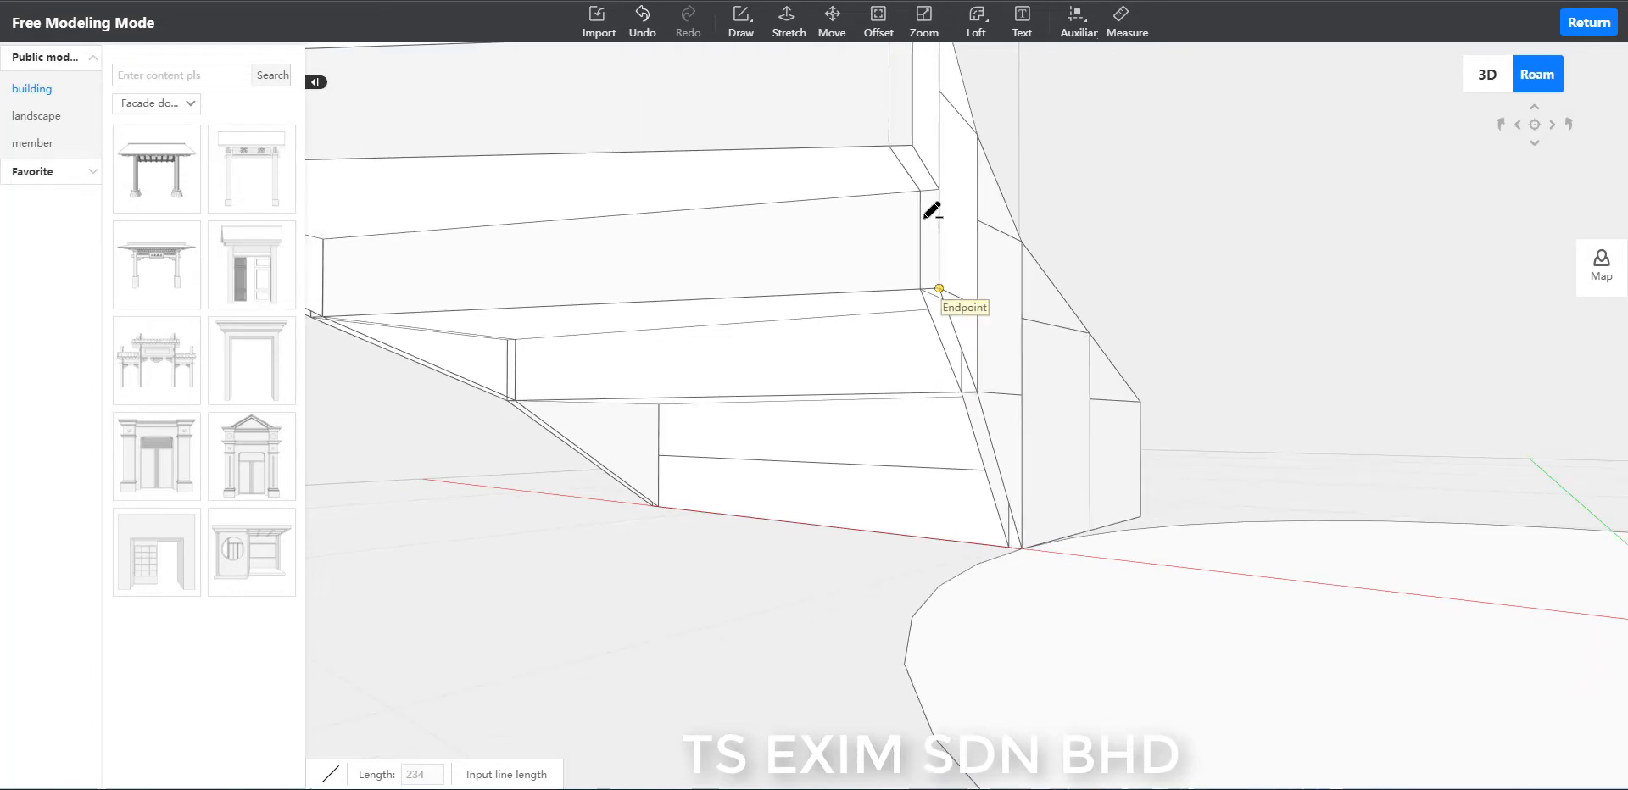
click(912, 145)
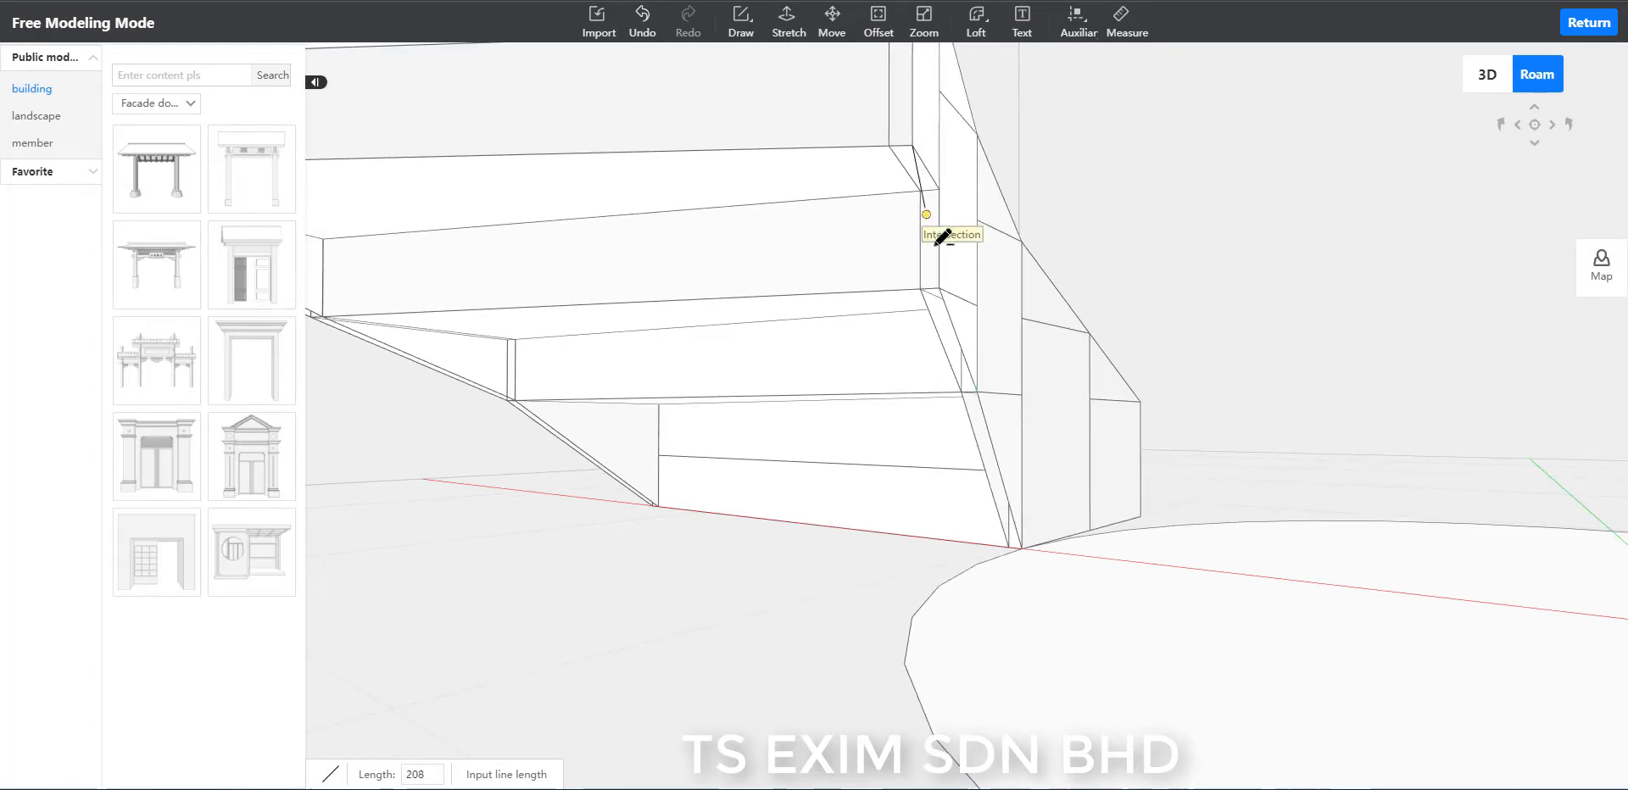
click(891, 148)
click(921, 288)
key(Escape)
Draw parallel 234-long sloping lines on the inner rim's underside across the fourth and fifth steps from the floor.
right_drag(1173, 218, 1315, 229)
scroll(1315, 229, up, 1)
key(l)
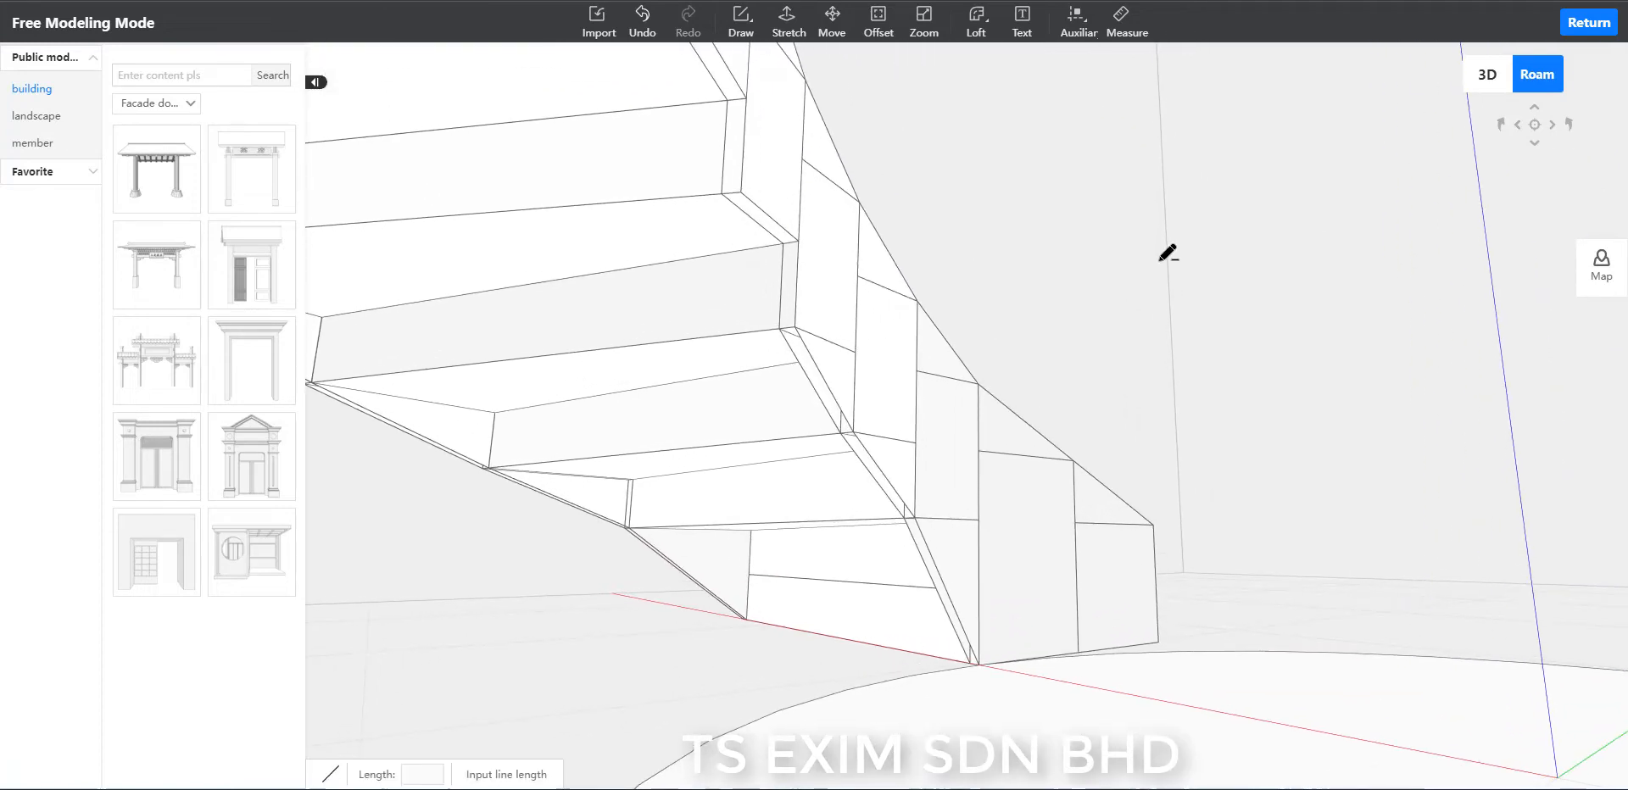
click(780, 327)
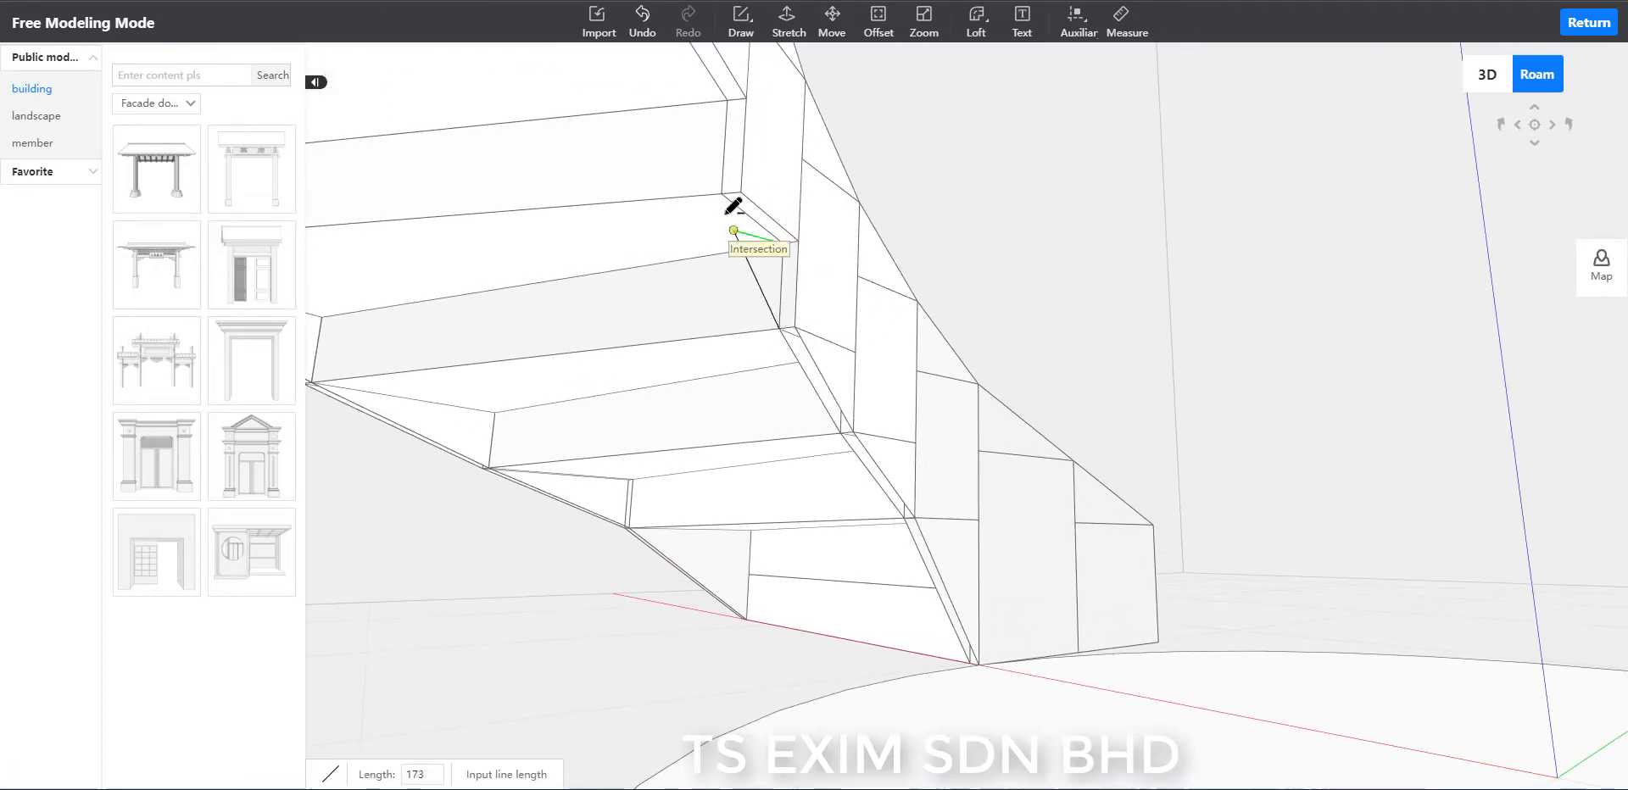
click(794, 326)
scroll(794, 294, down, 2)
click(749, 119)
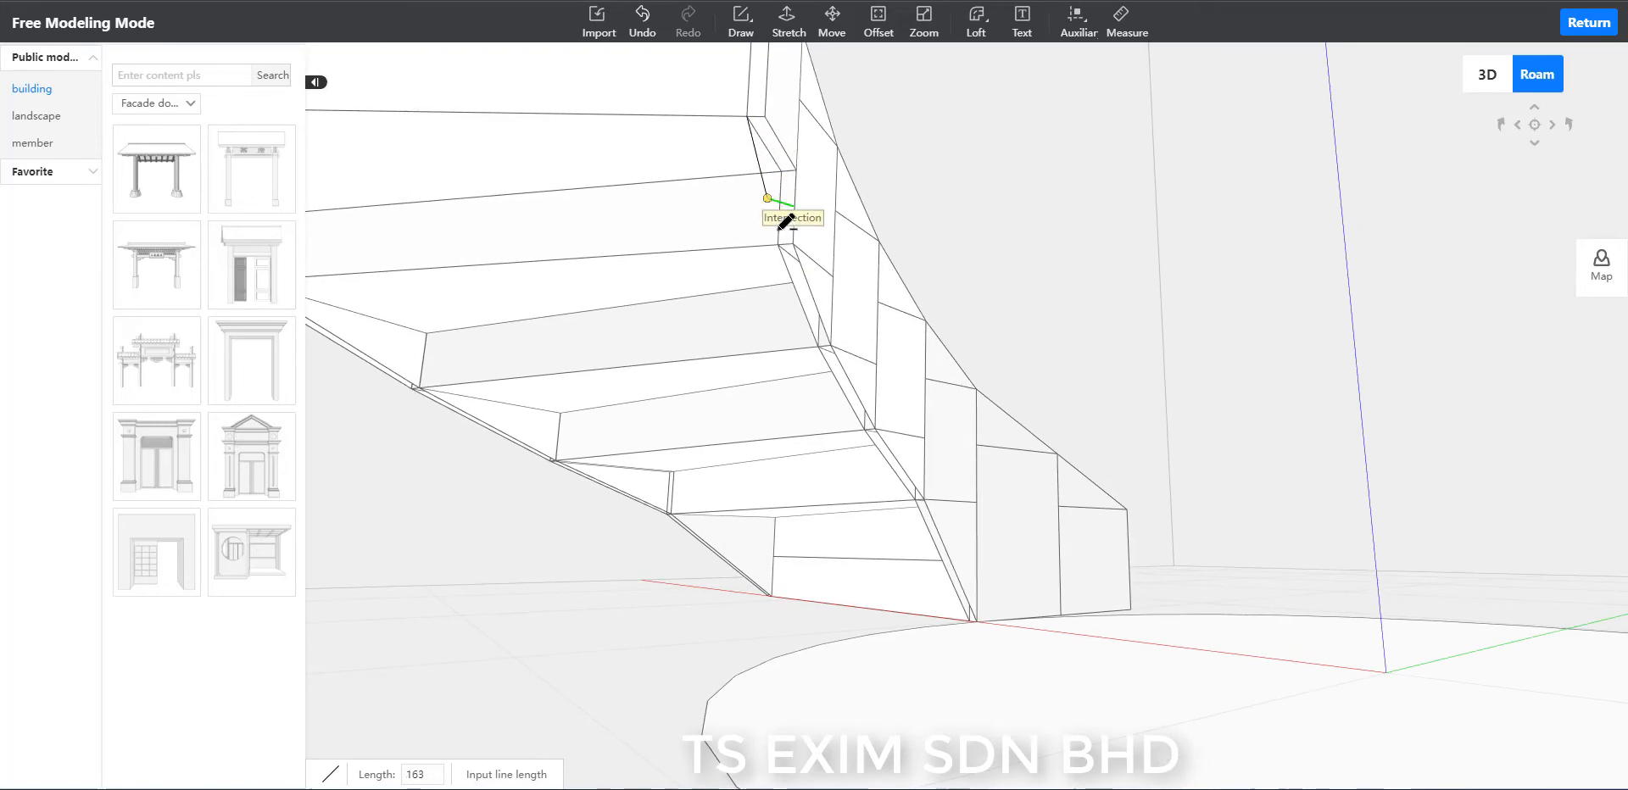
click(780, 246)
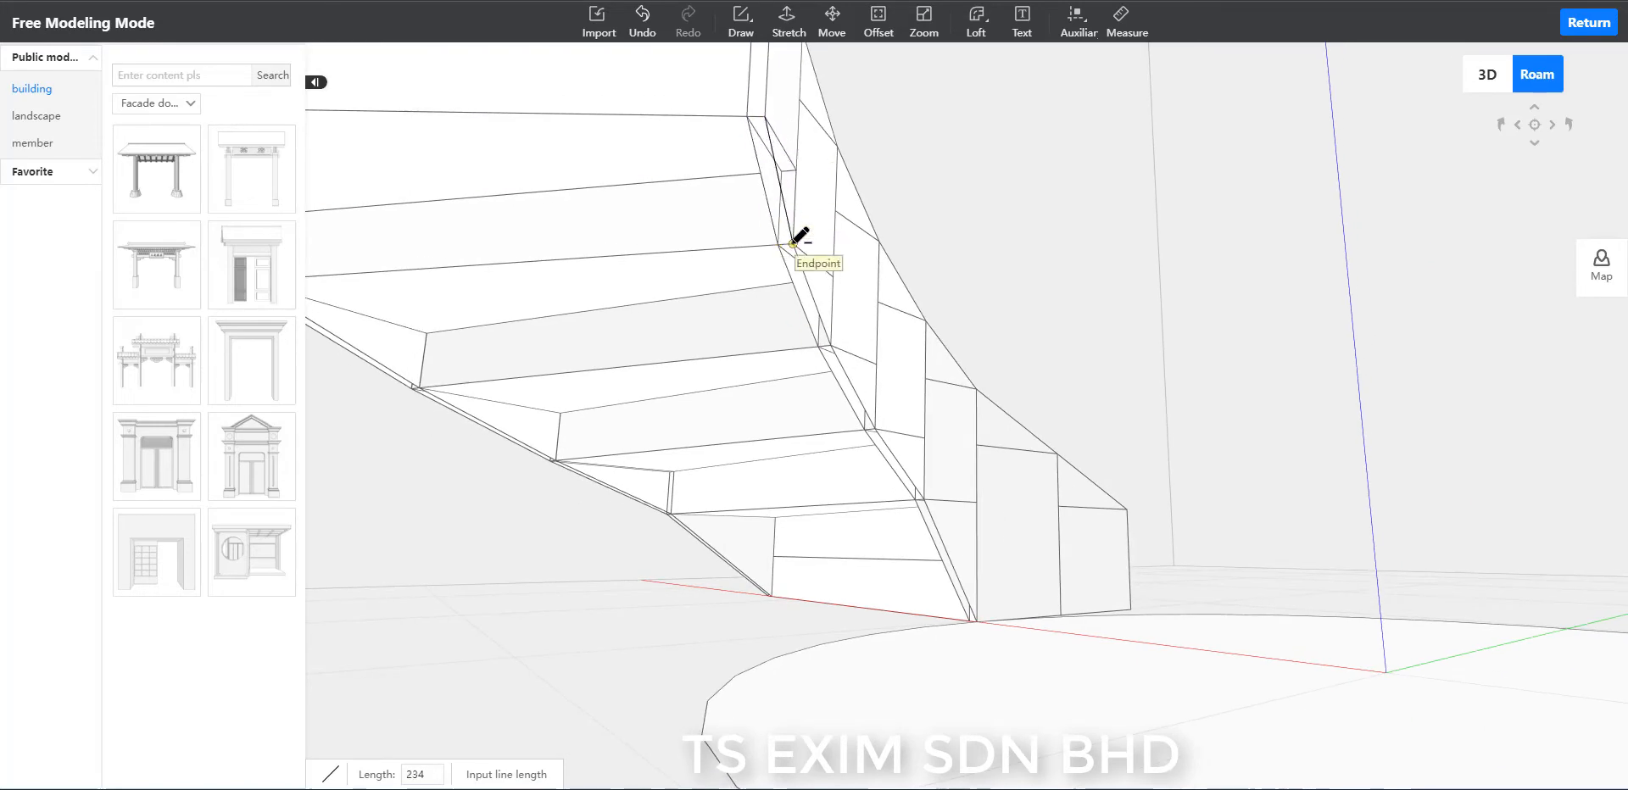
key(Escape)
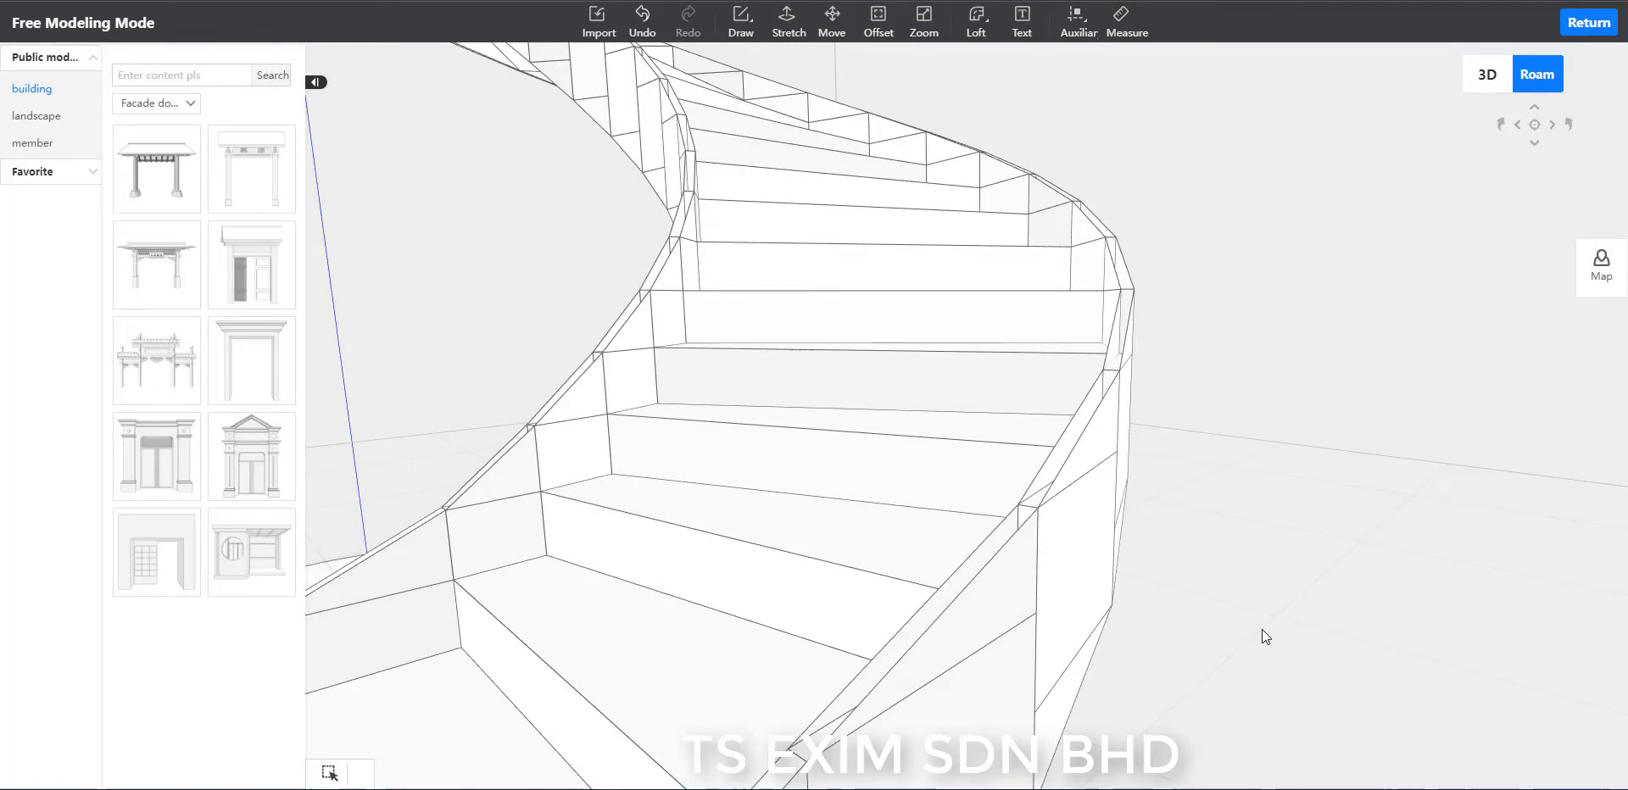
Draw 437-long diagonals between opposite corners of two neighbouring top strips on the lower outer rim.
key(l)
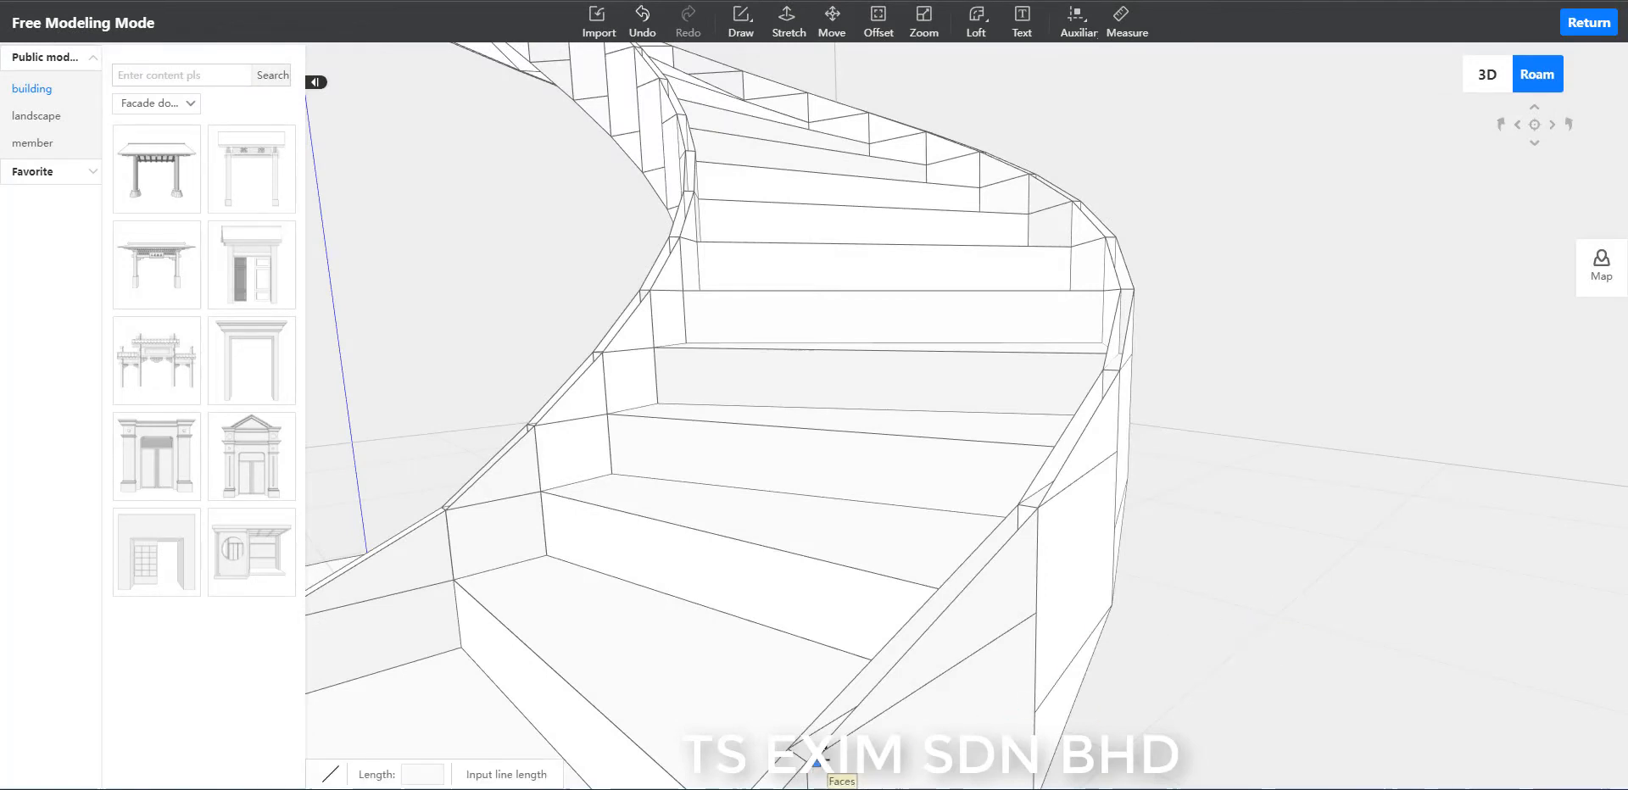
click(804, 761)
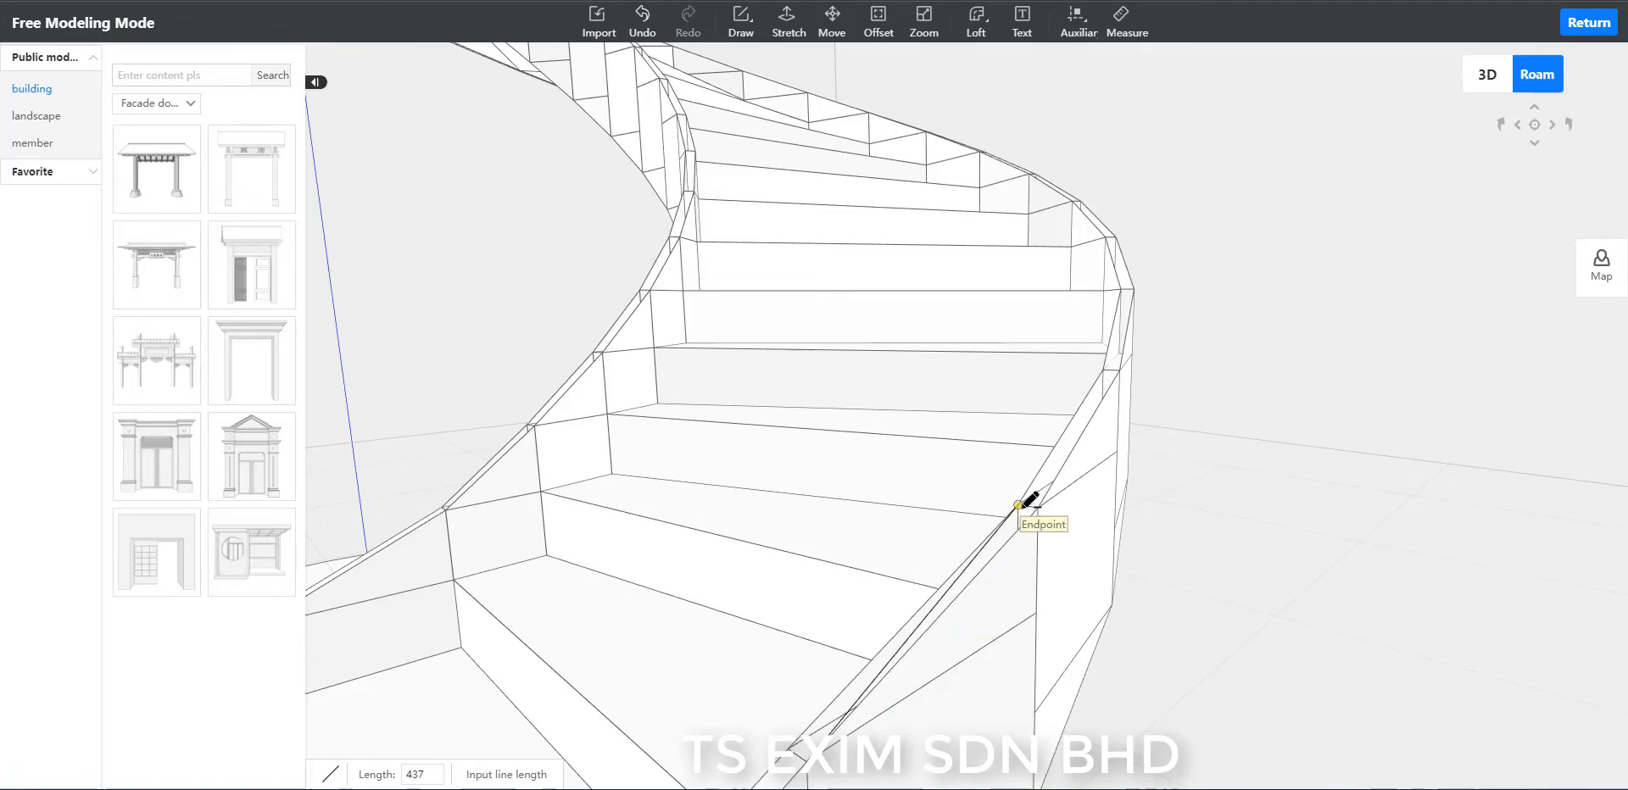
scroll(1238, 353, up, 3)
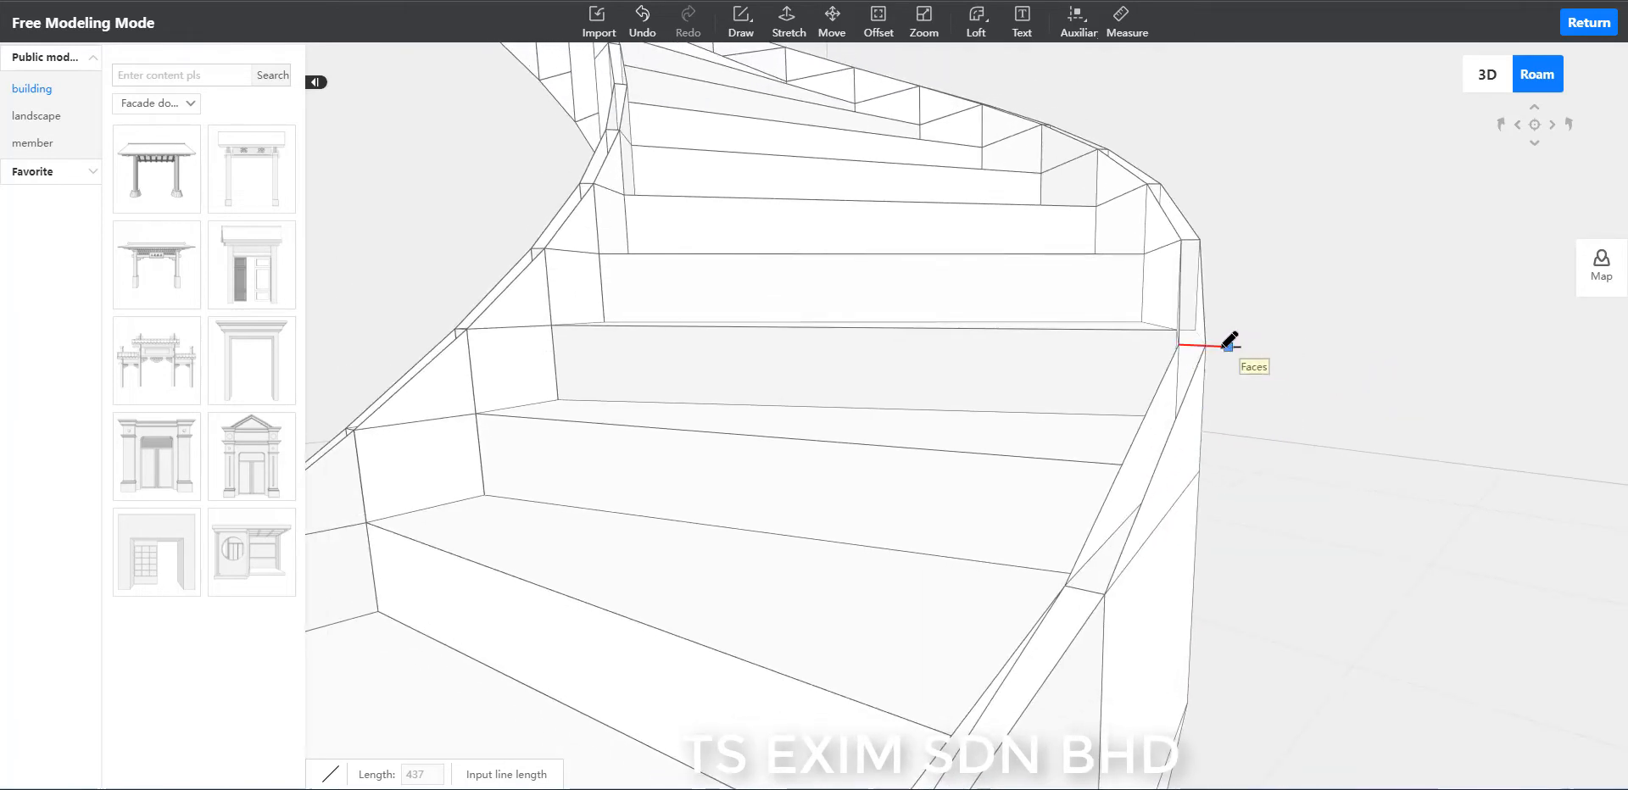
click(1204, 345)
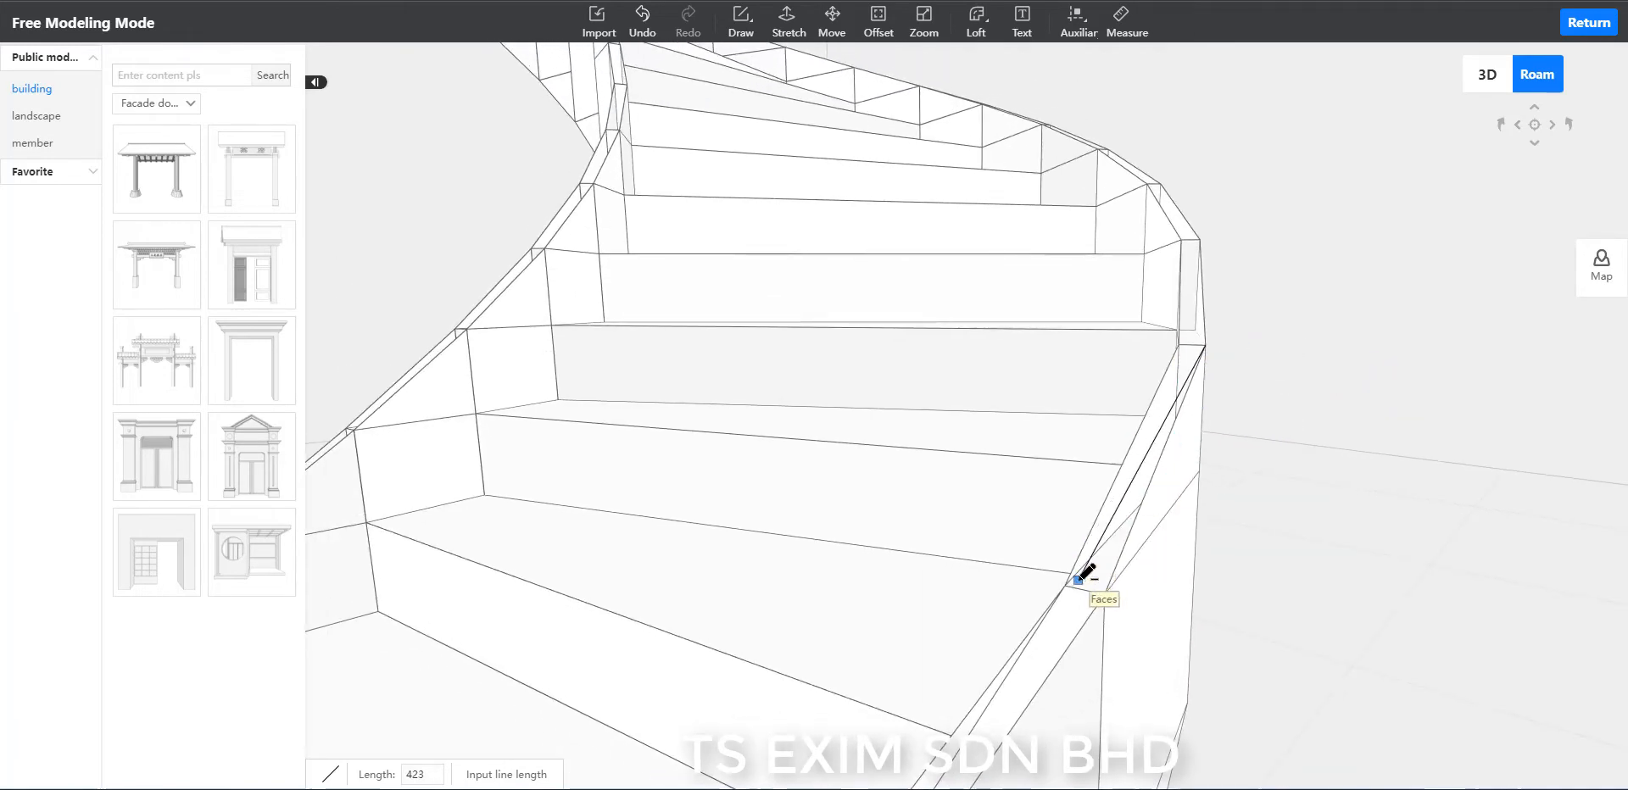
click(1065, 586)
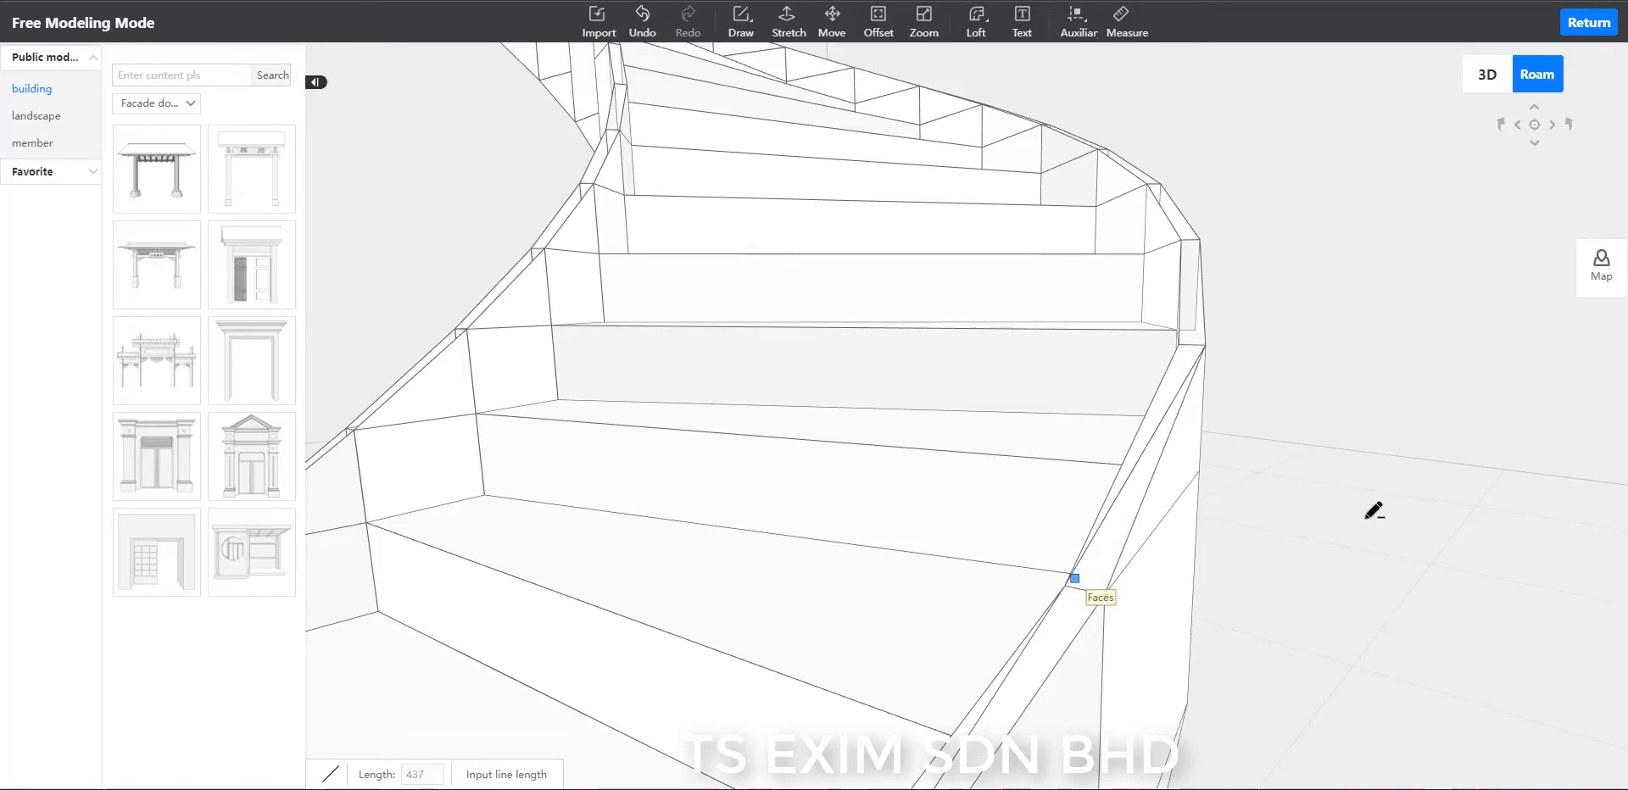
scroll(1405, 509, down, 5)
key(Escape)
Draw another 437-long diagonal across the outer rim's next top strip further up the stair.
scroll(1382, 327, up, 1)
scroll(1378, 339, up, 5)
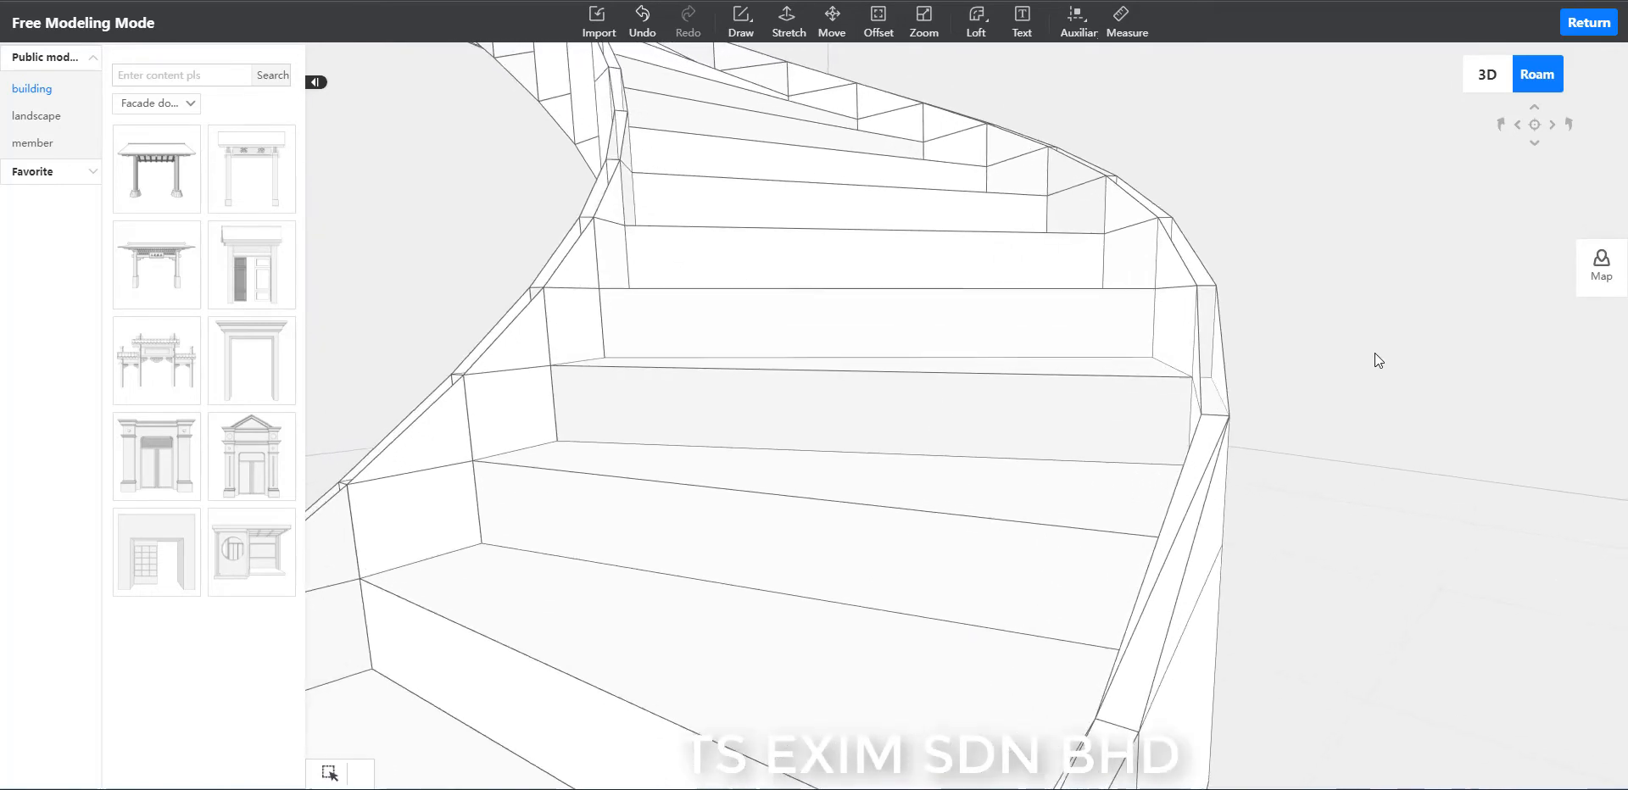
key(l)
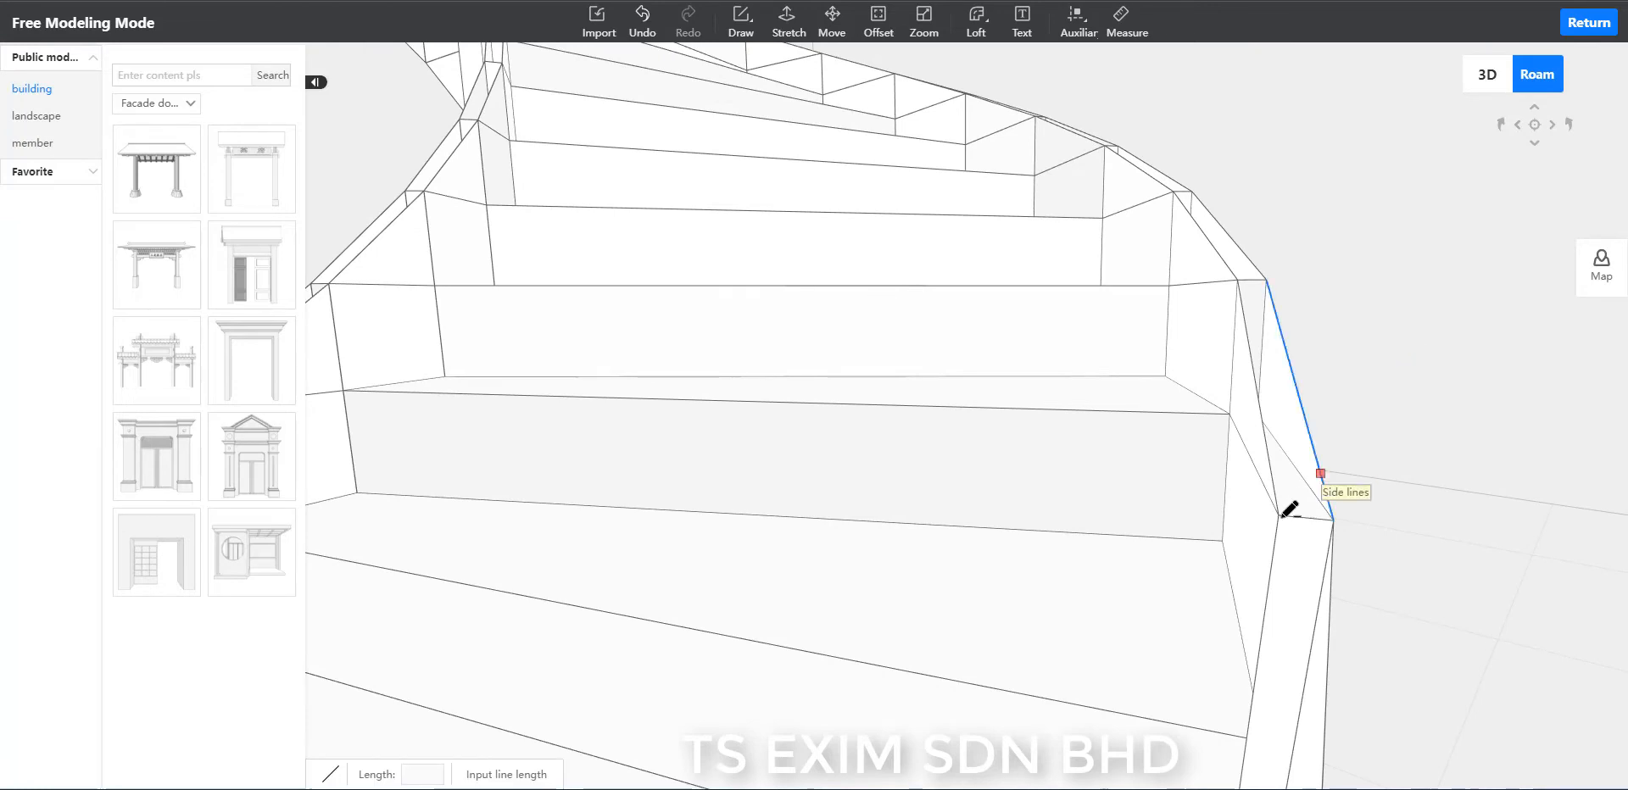
click(1267, 281)
scroll(1352, 282, down, 2)
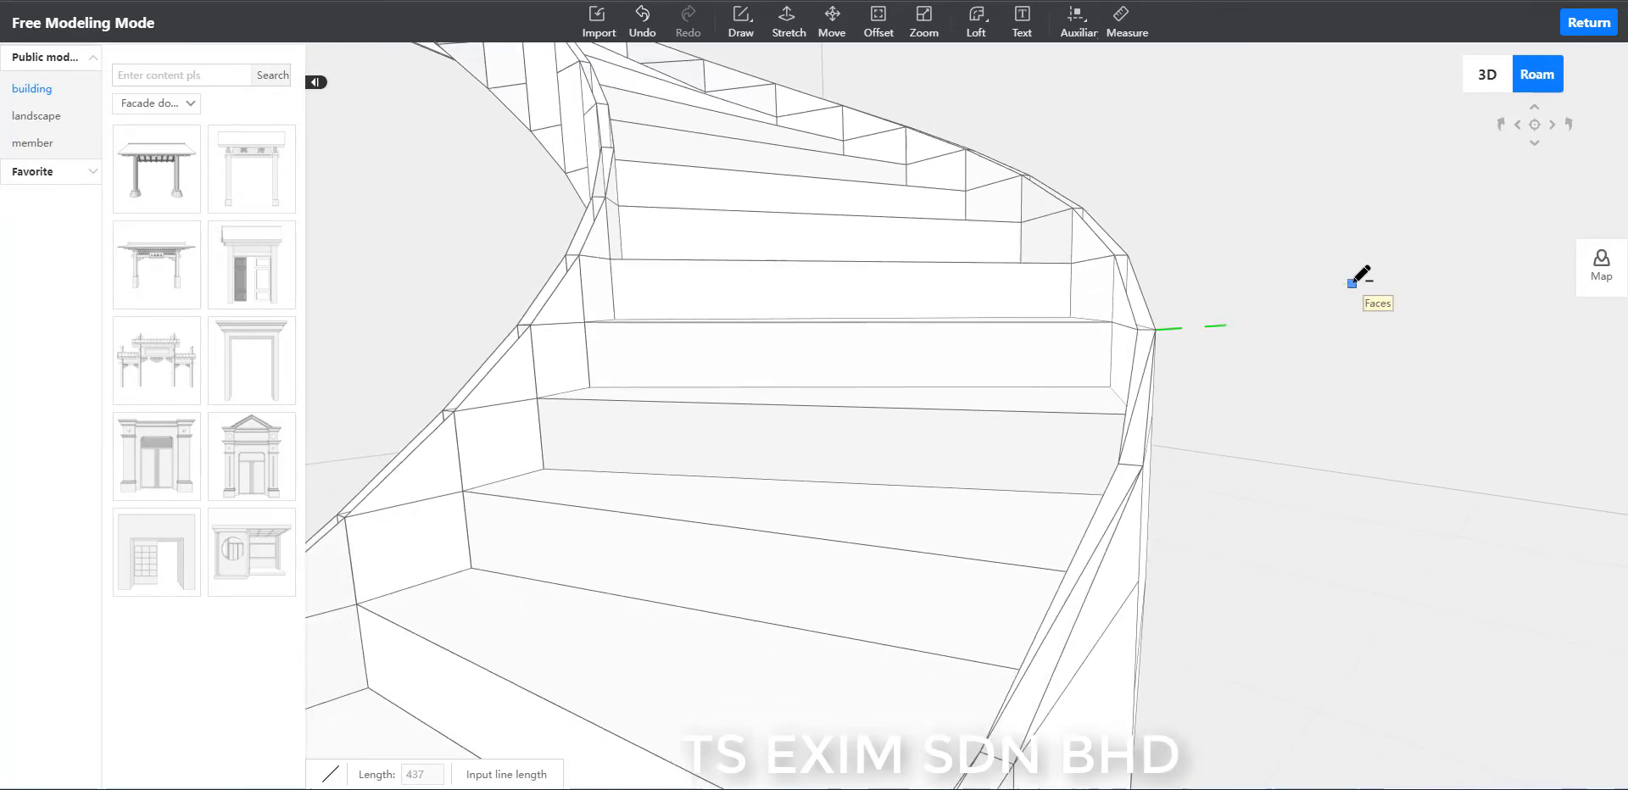
key(Escape)
scroll(1354, 306, up, 1)
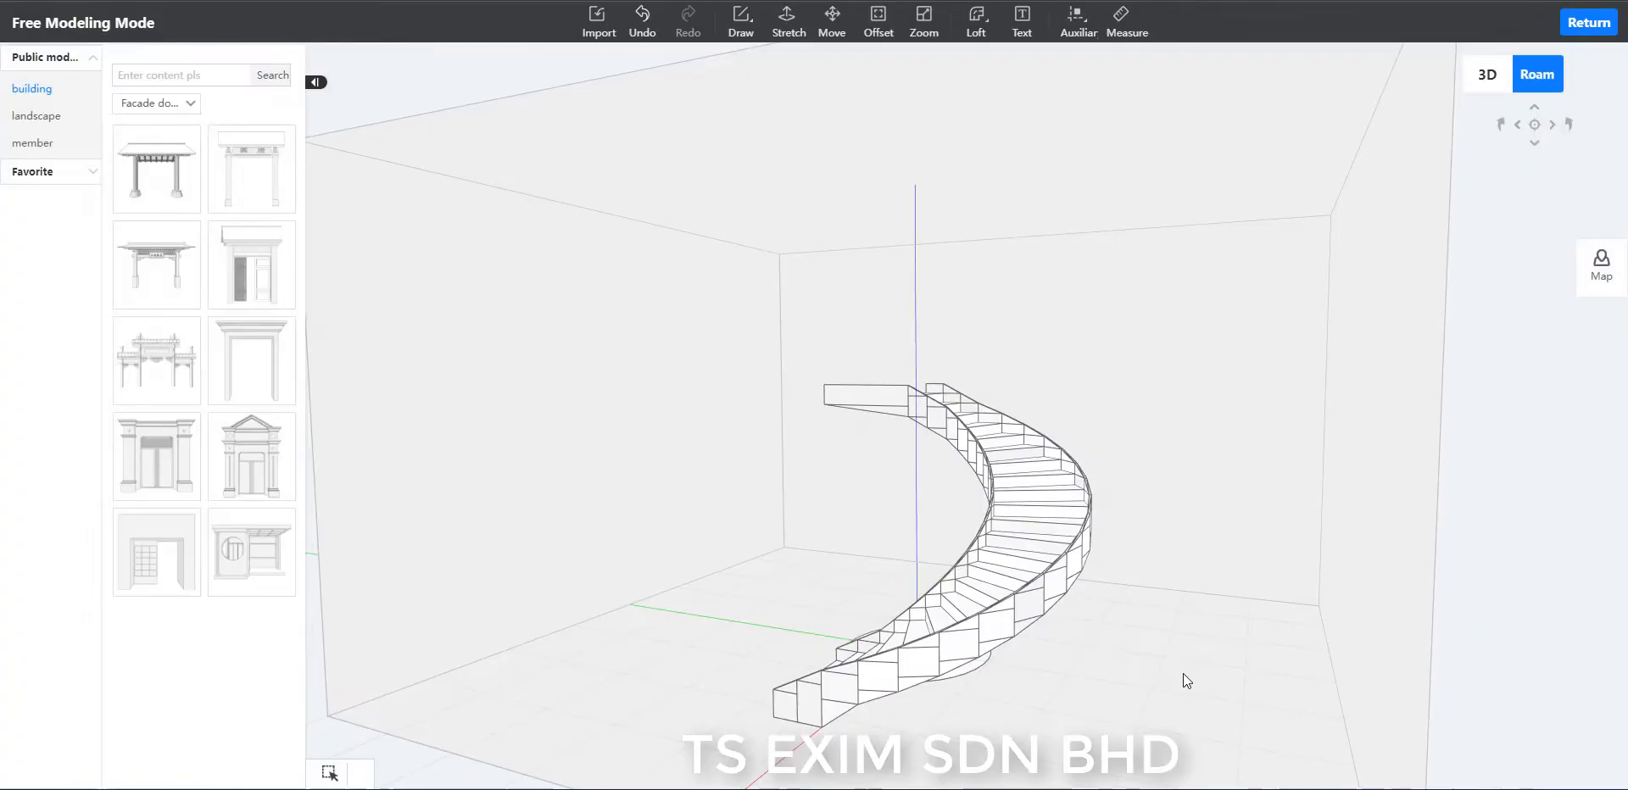
Draw a 238-long diagonal across the inner rim's open underside strip, directly below the filled strip next to the landing.
mouse_move(1183, 674)
mouse_down()
mouse_move(1095, 677)
mouse_move(1353, 725)
mouse_move(1184, 650)
mouse_up()
drag(834, 587, 1111, 594)
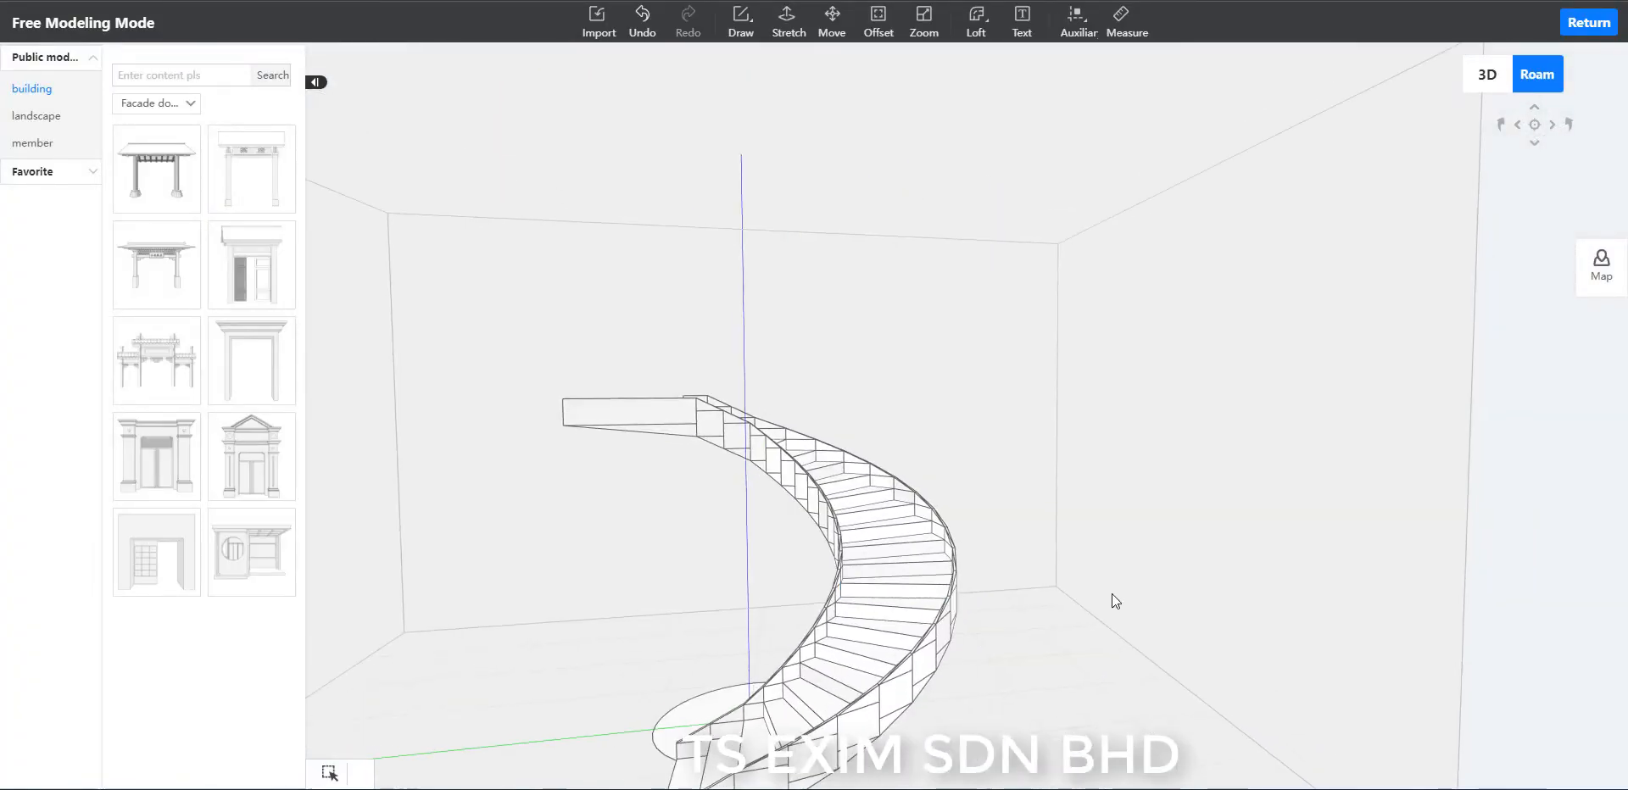
right_drag(1112, 594, 1391, 787)
drag(775, 608, 938, 646)
scroll(999, 400, down, 2)
drag(834, 302, 1264, 451)
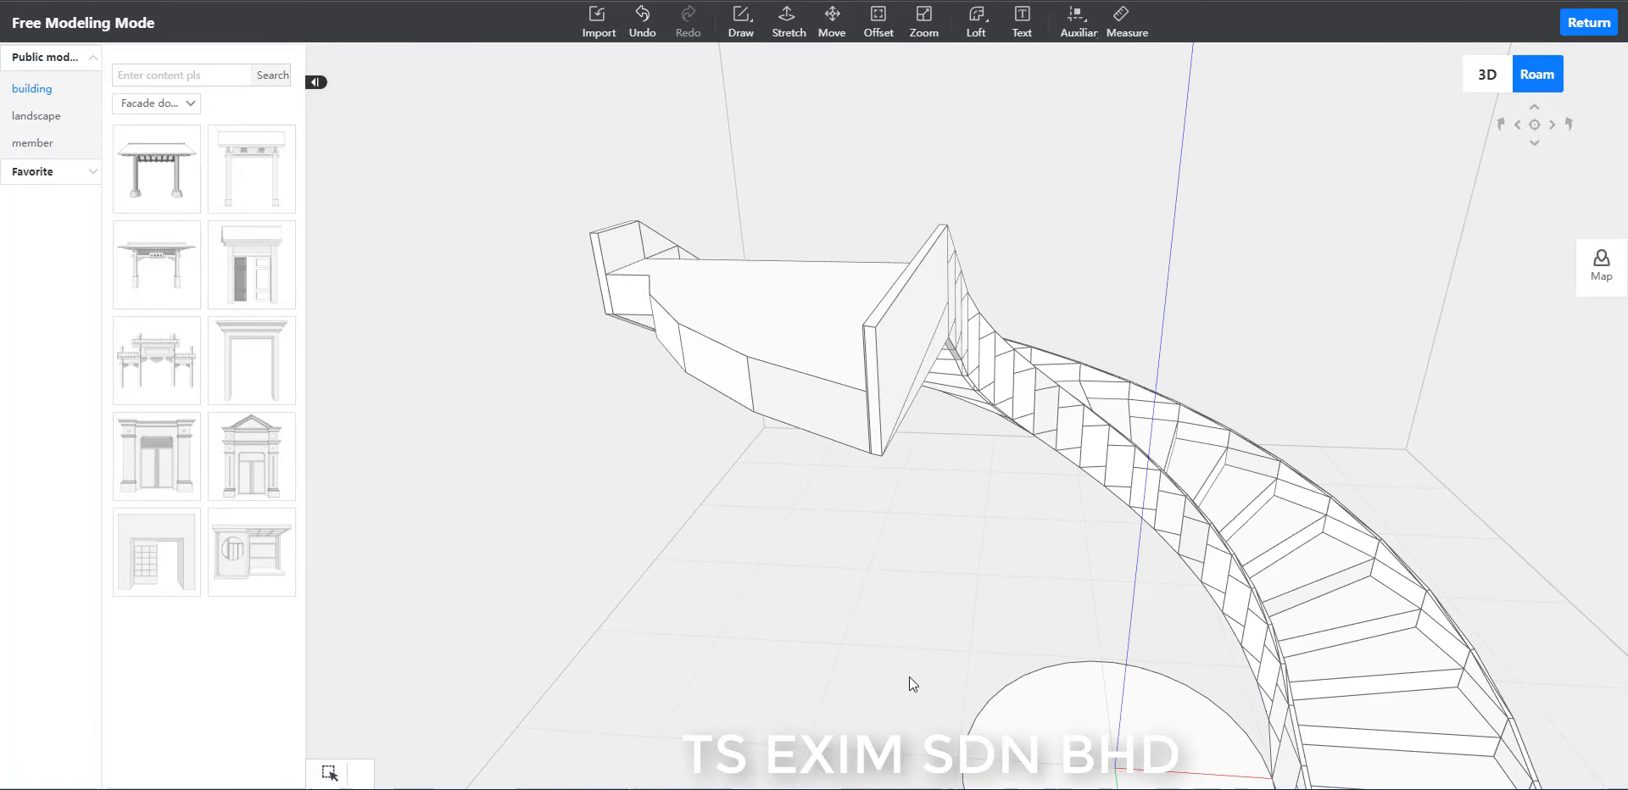
scroll(909, 677, up, 5)
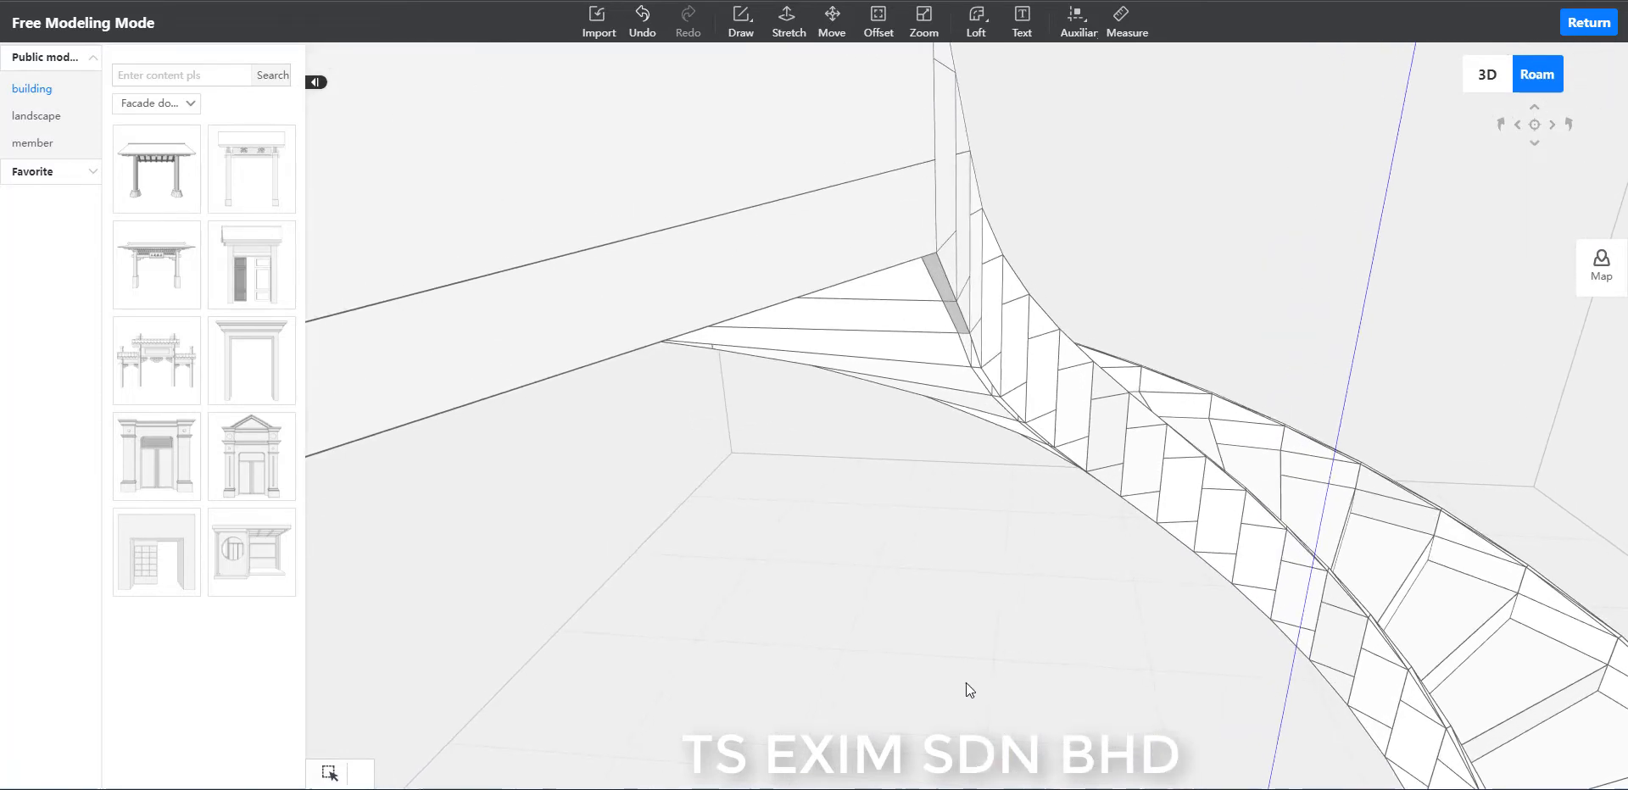
drag(966, 684, 806, 676)
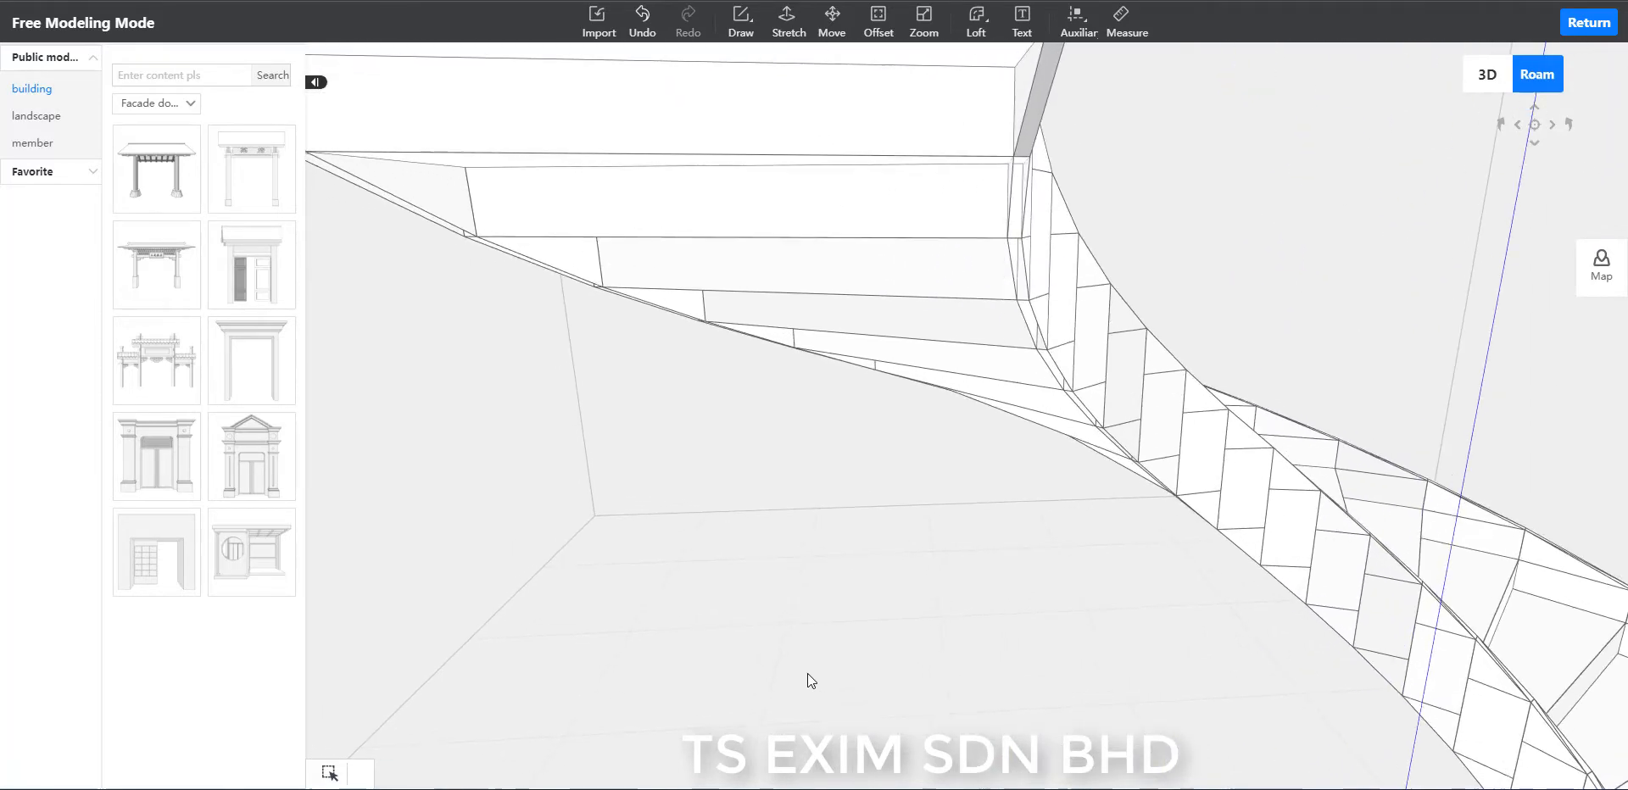
drag(970, 698, 1175, 197)
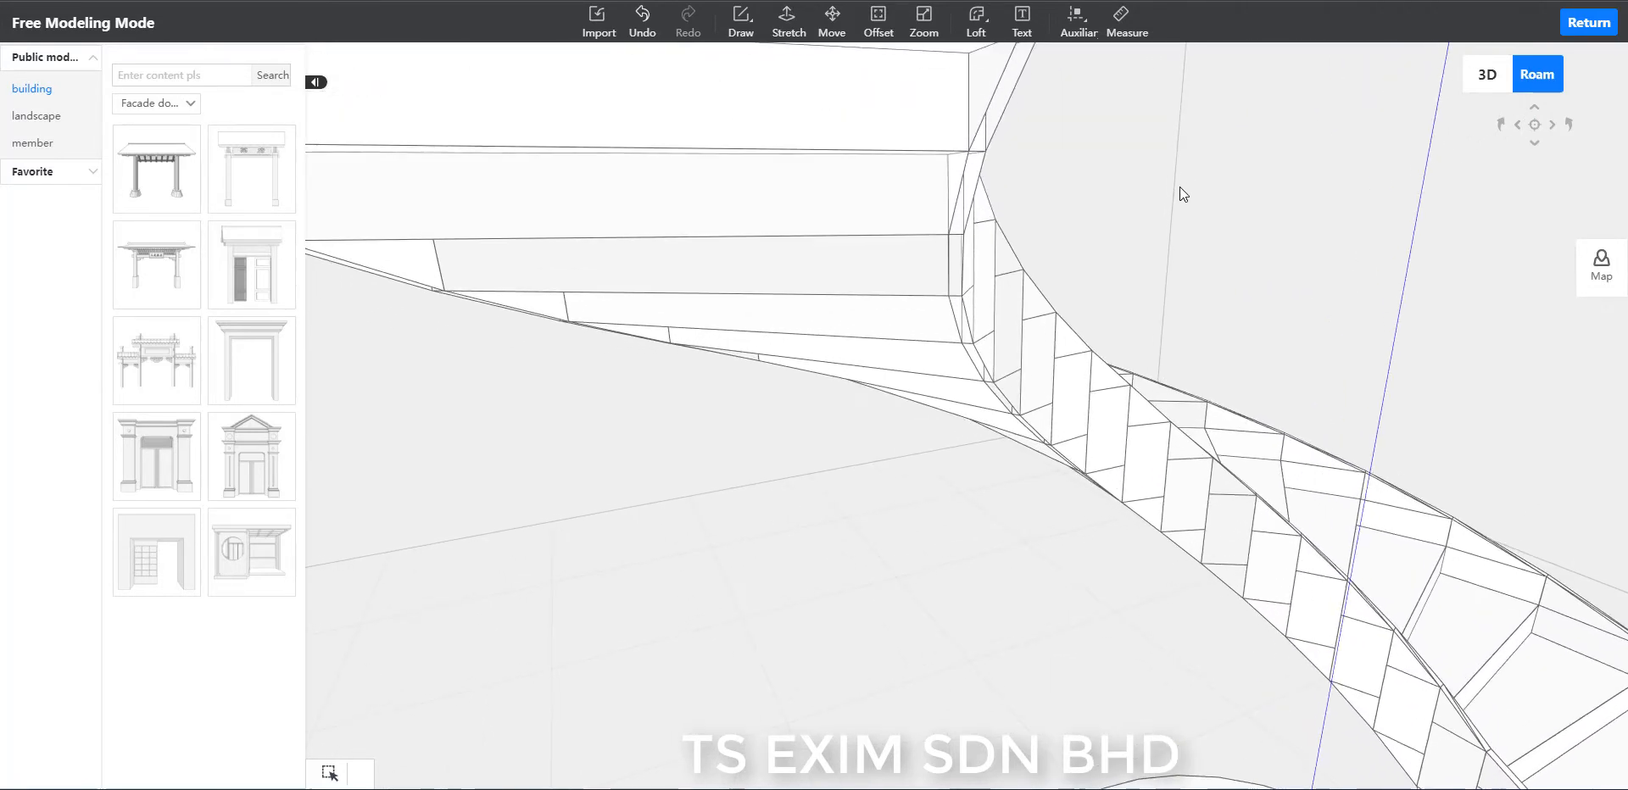
mouse_move(1178, 186)
mouse_down()
mouse_move(1238, 385)
mouse_move(1192, 170)
mouse_move(1231, 172)
mouse_move(1178, 192)
mouse_up()
key(w)
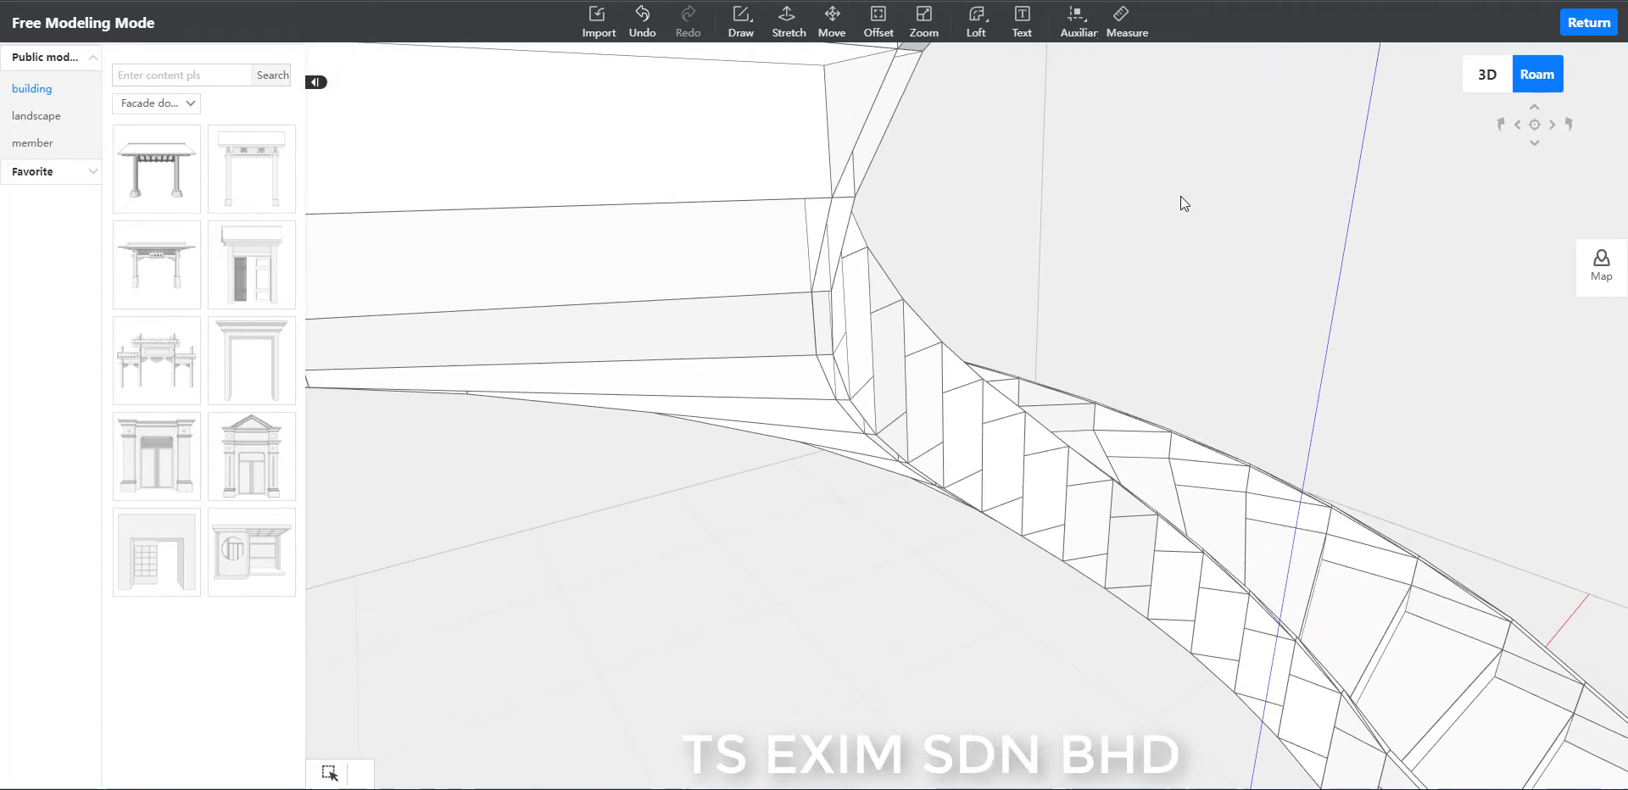
right_drag(1180, 196, 1112, 302)
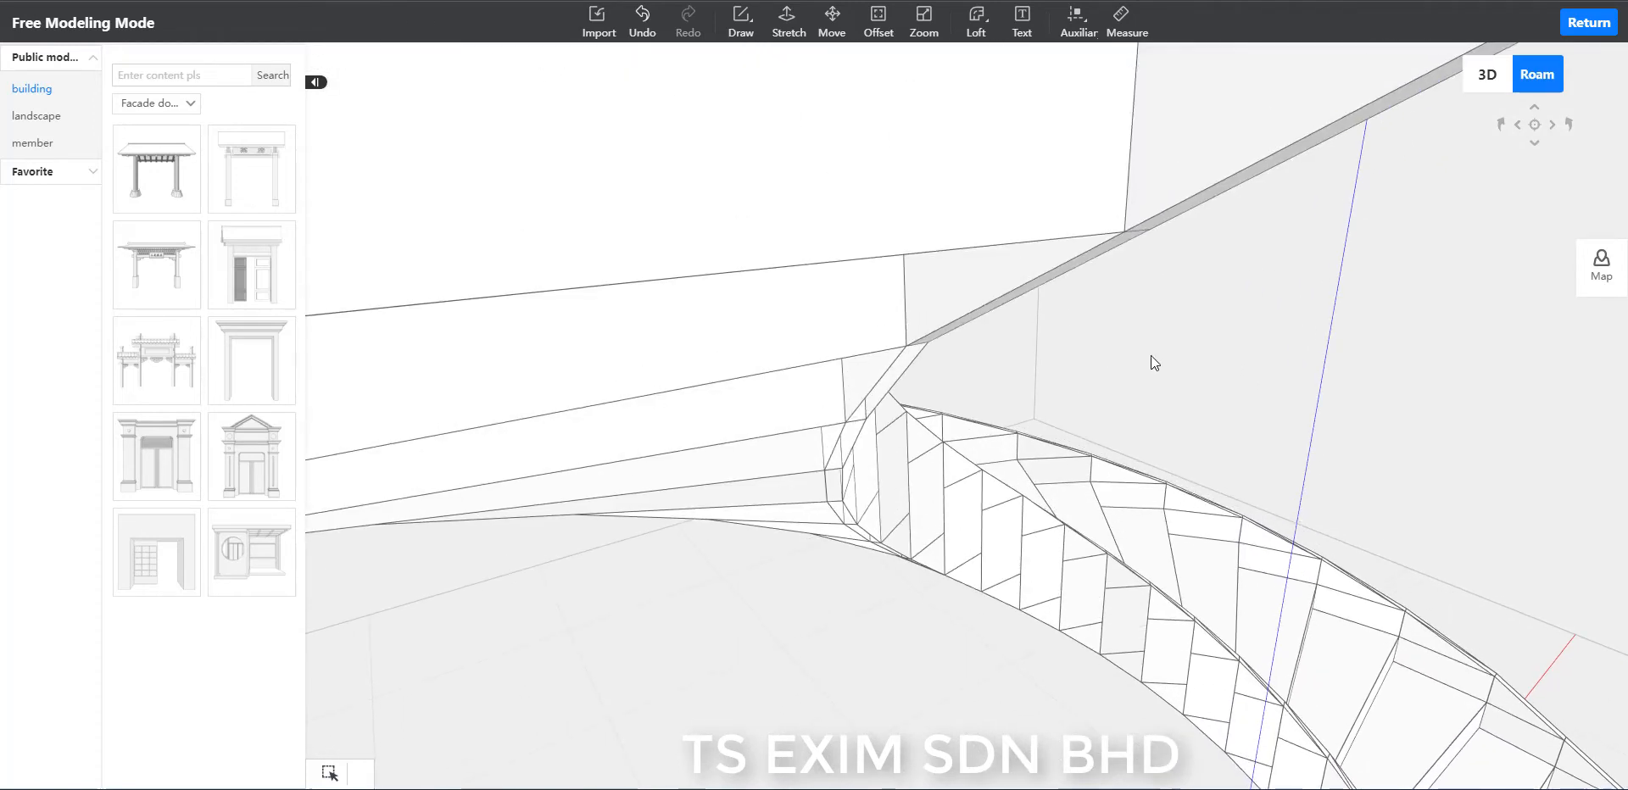
right_drag(1152, 355, 1182, 217)
drag(1208, 231, 1250, 178)
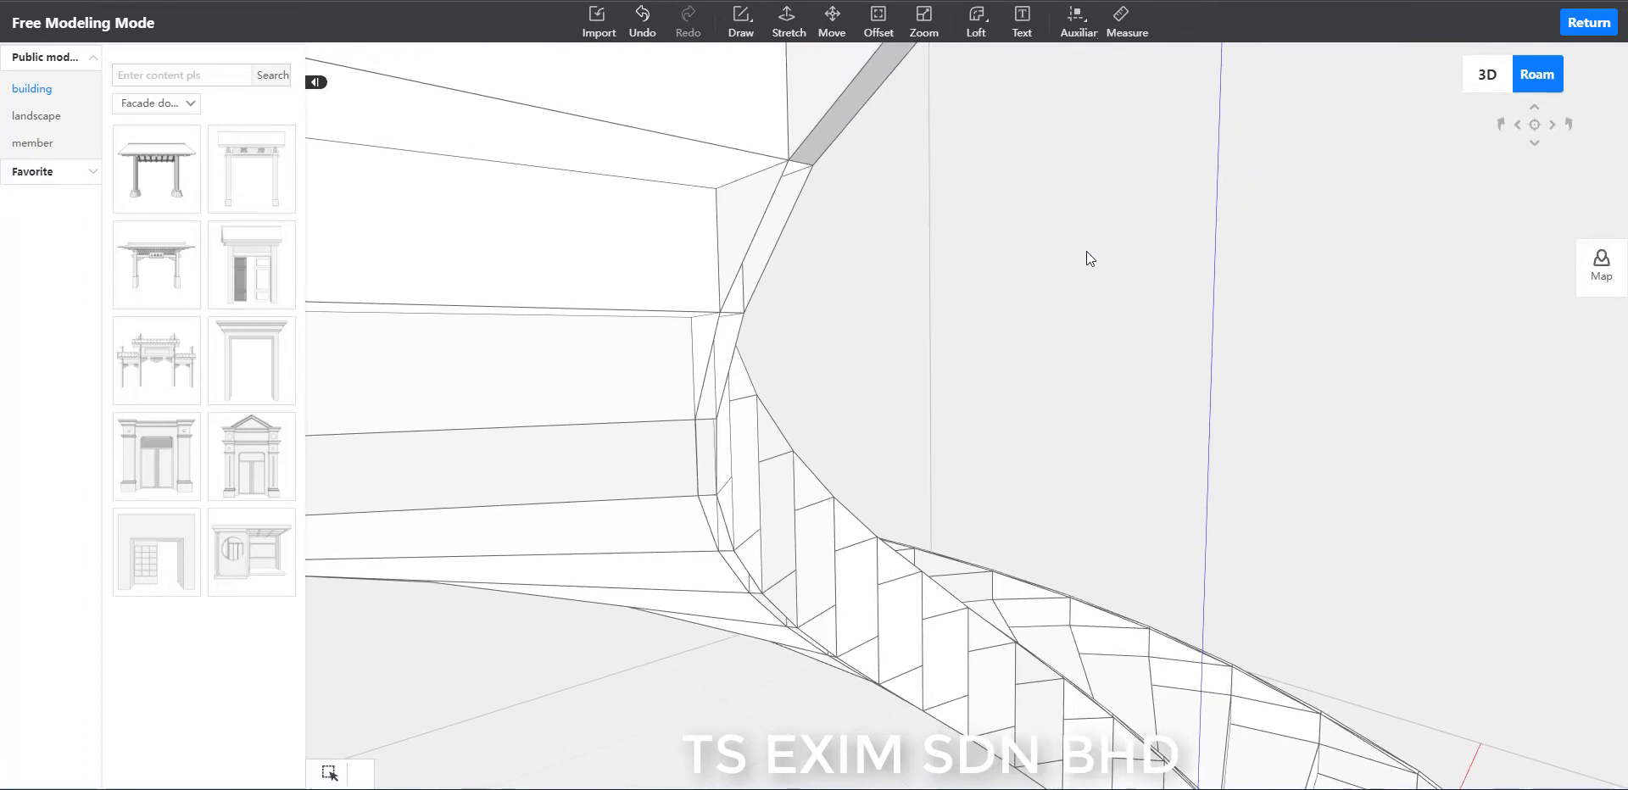
key(l)
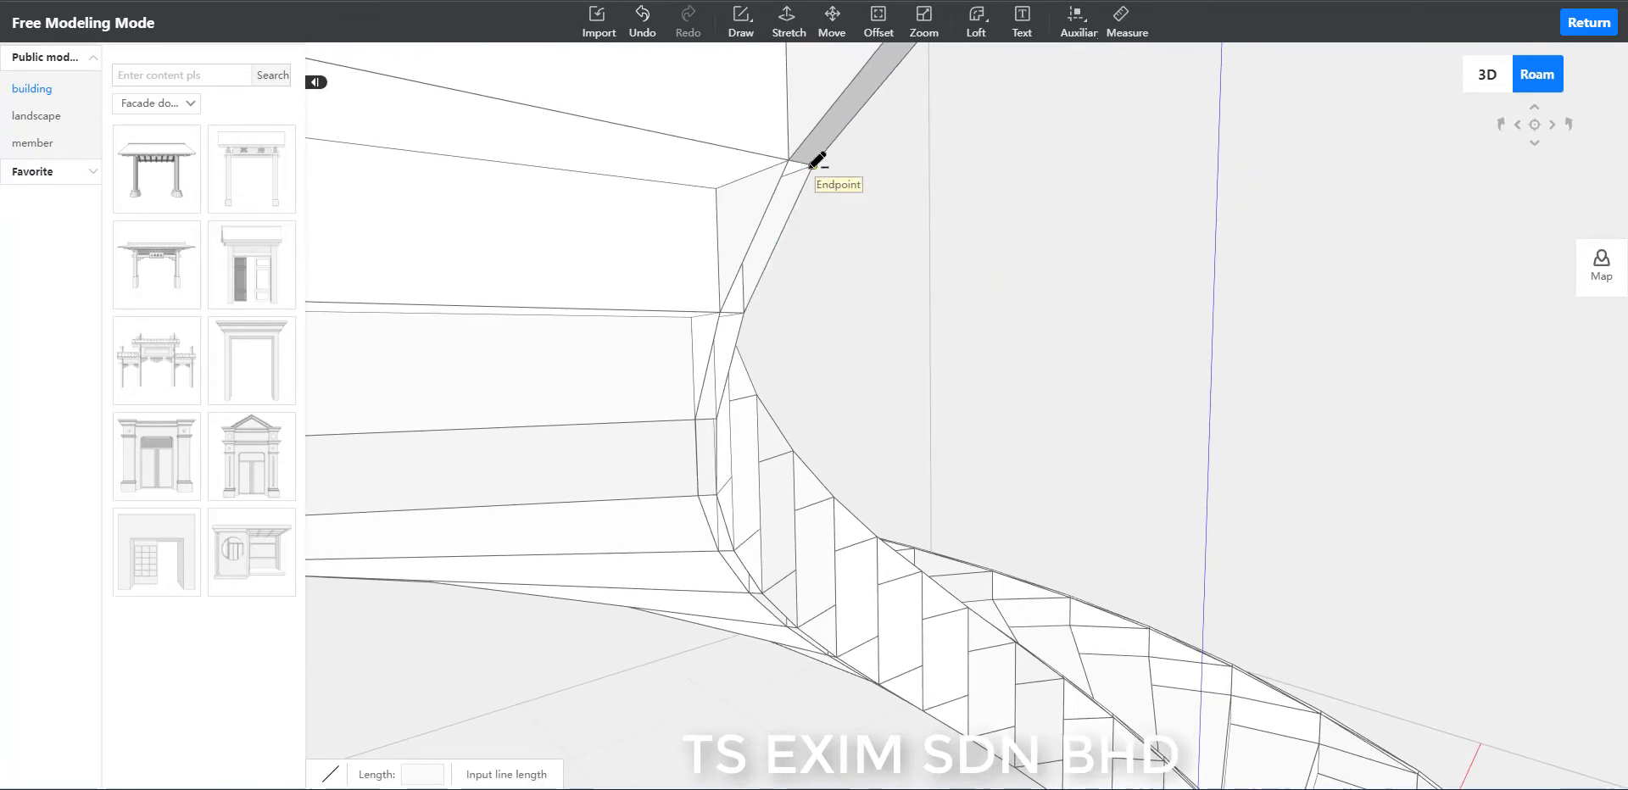
click(720, 311)
Draw 238-long diagonals across the next two open strips down the inner rim's underside.
scroll(806, 381, up, 1)
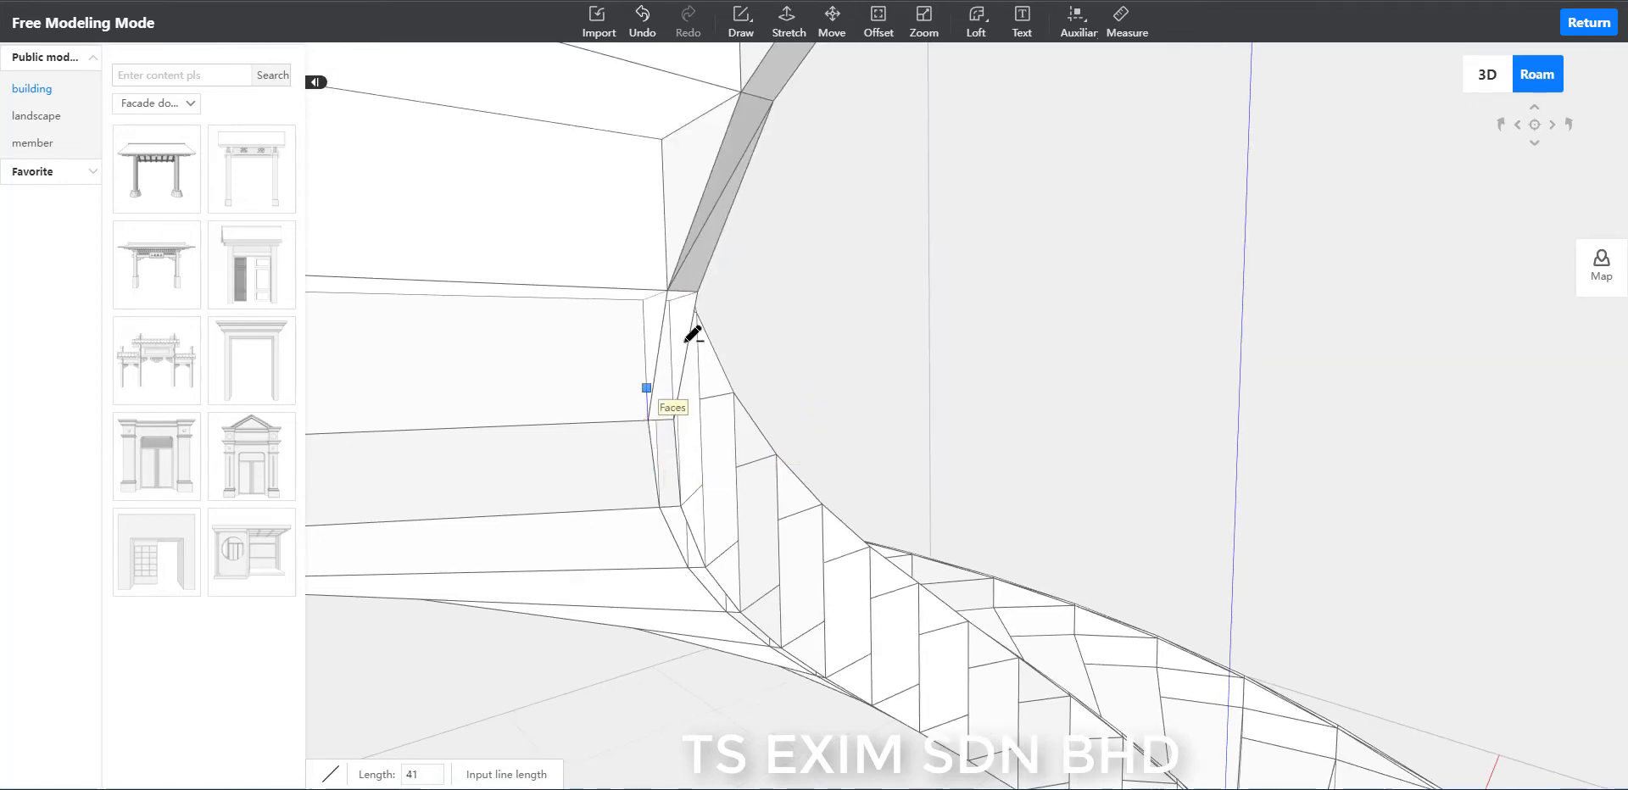
click(697, 292)
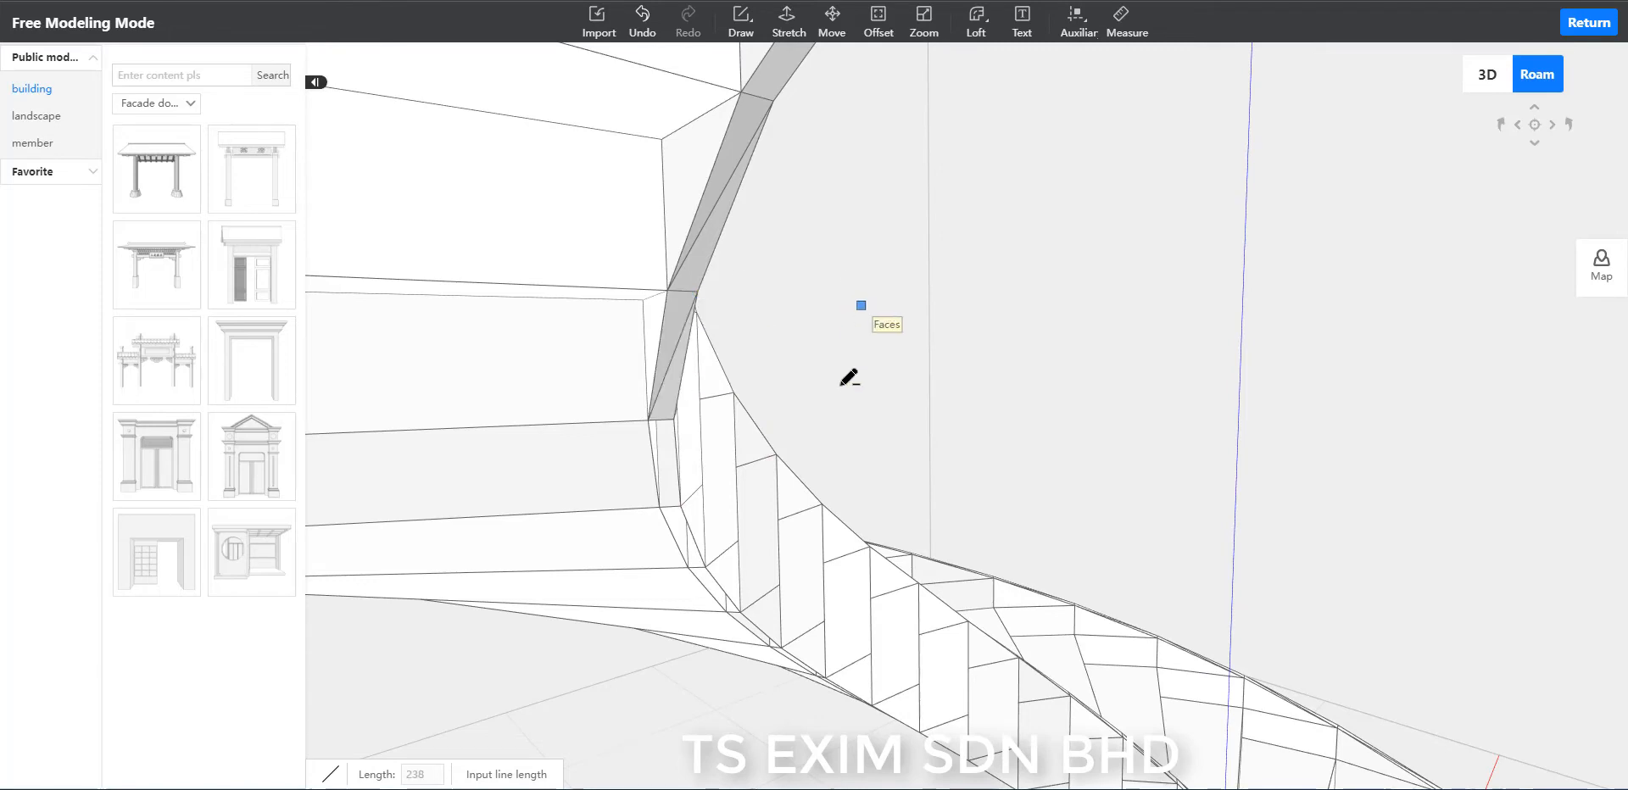
scroll(840, 389, up, 2)
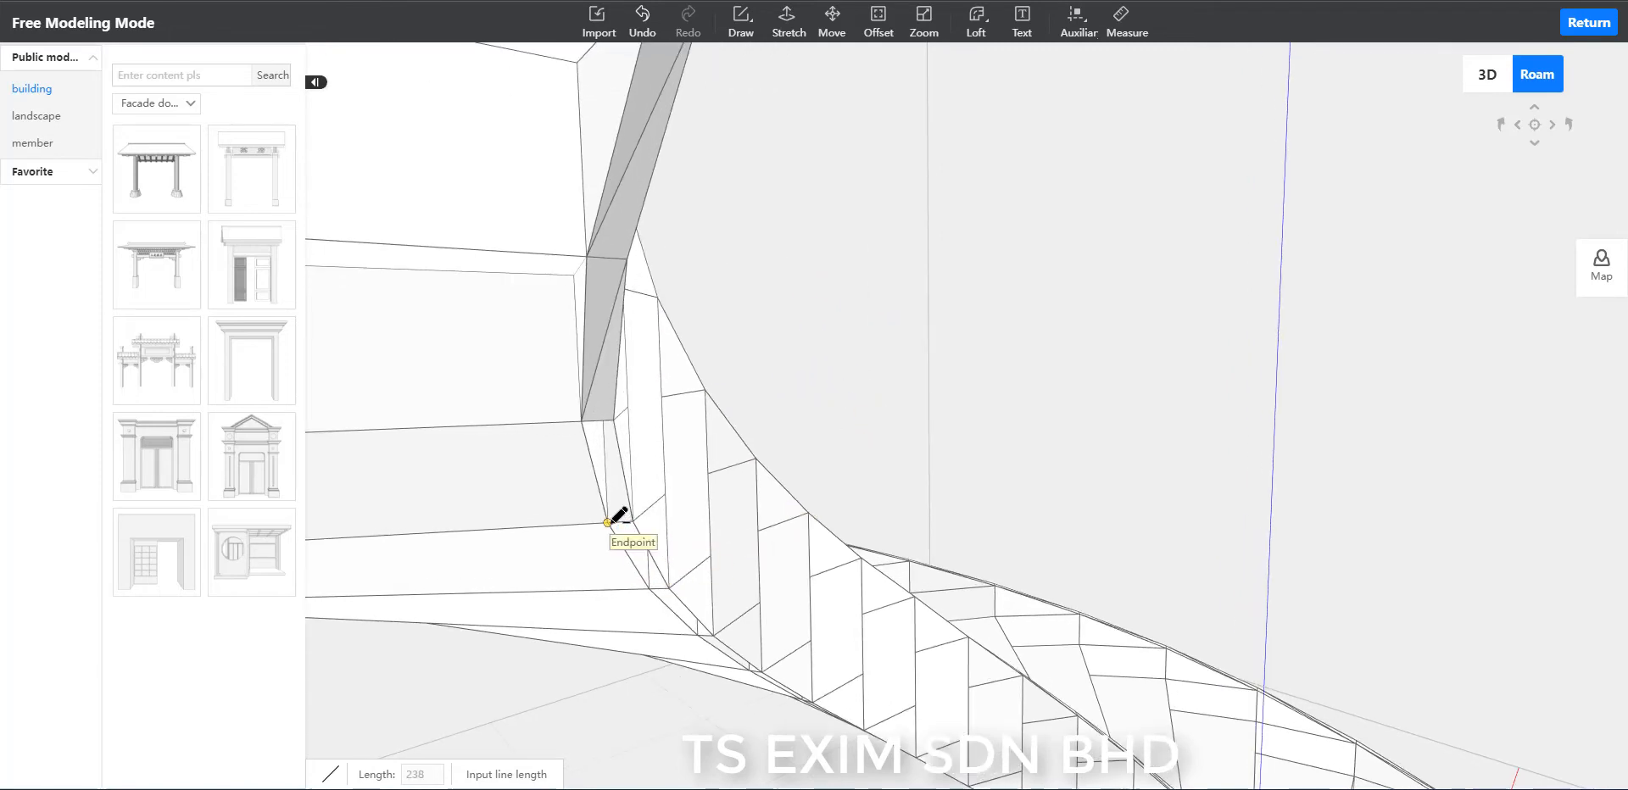
click(613, 420)
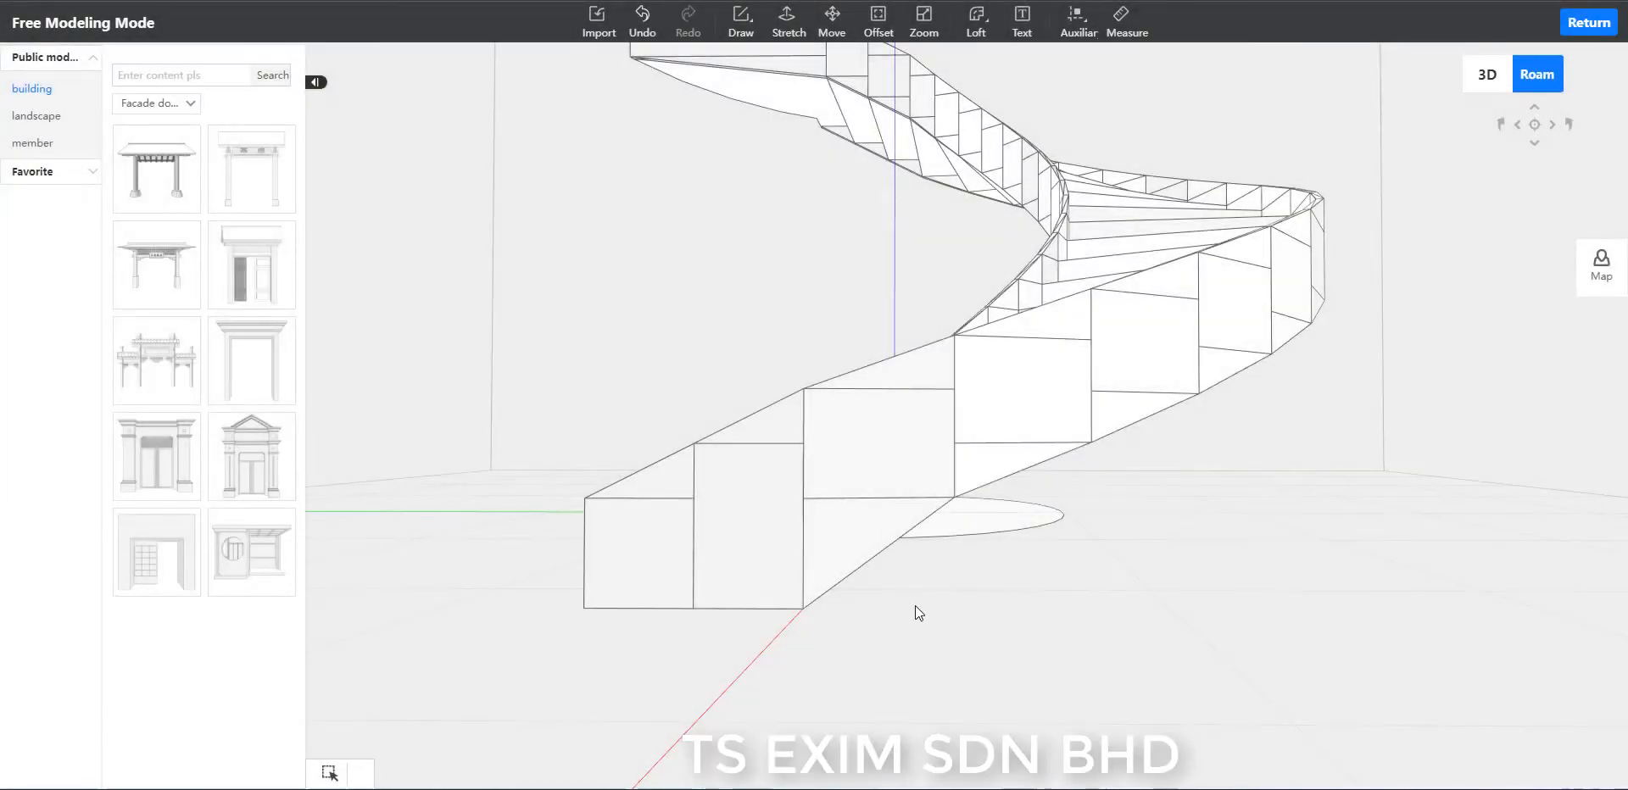
click(862, 497)
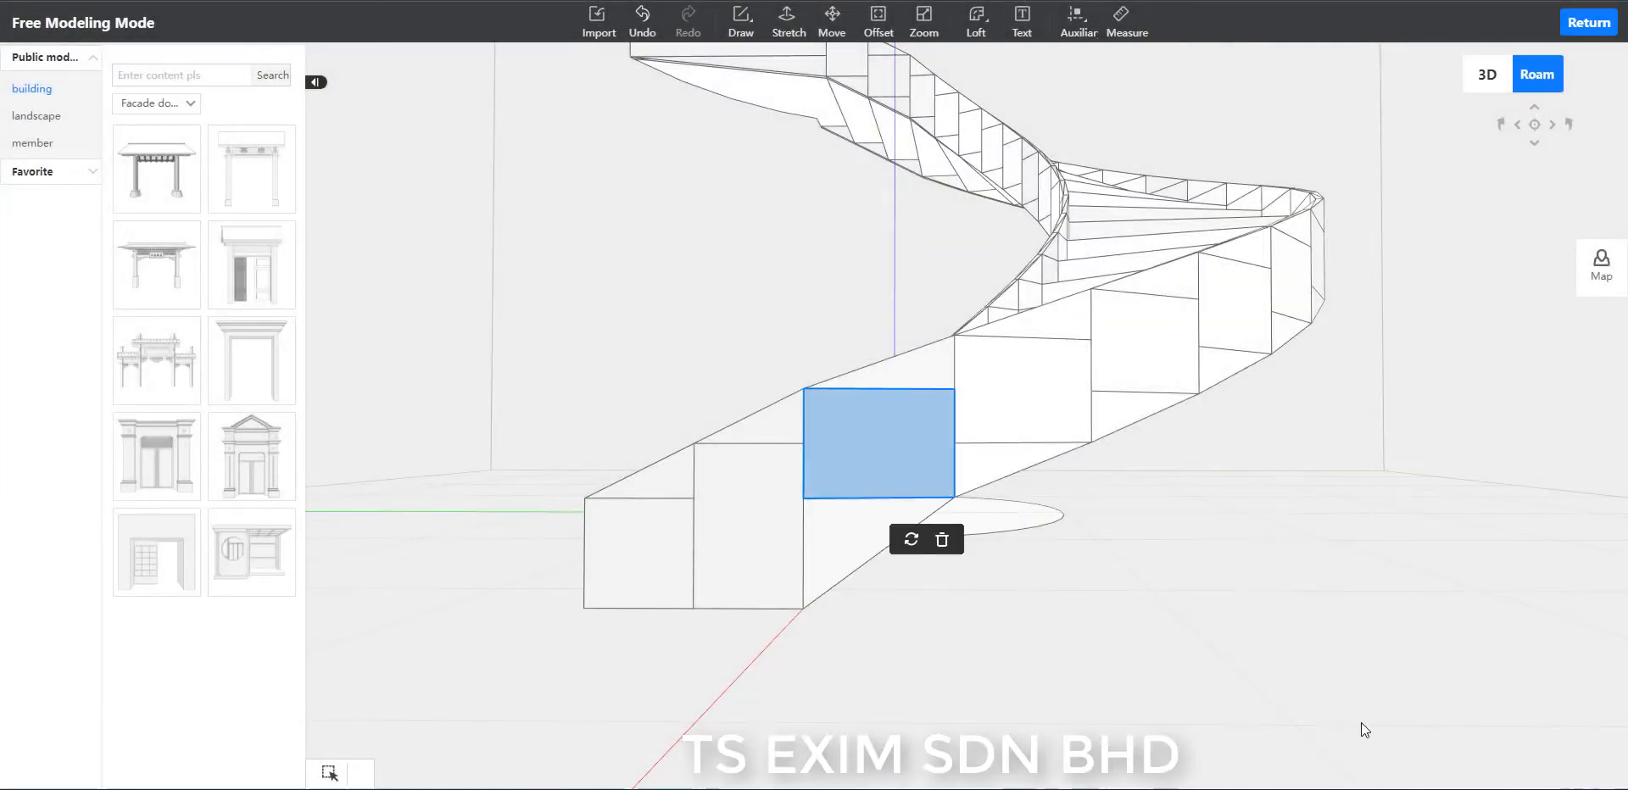
click(1376, 659)
scroll(1377, 578, down, 6)
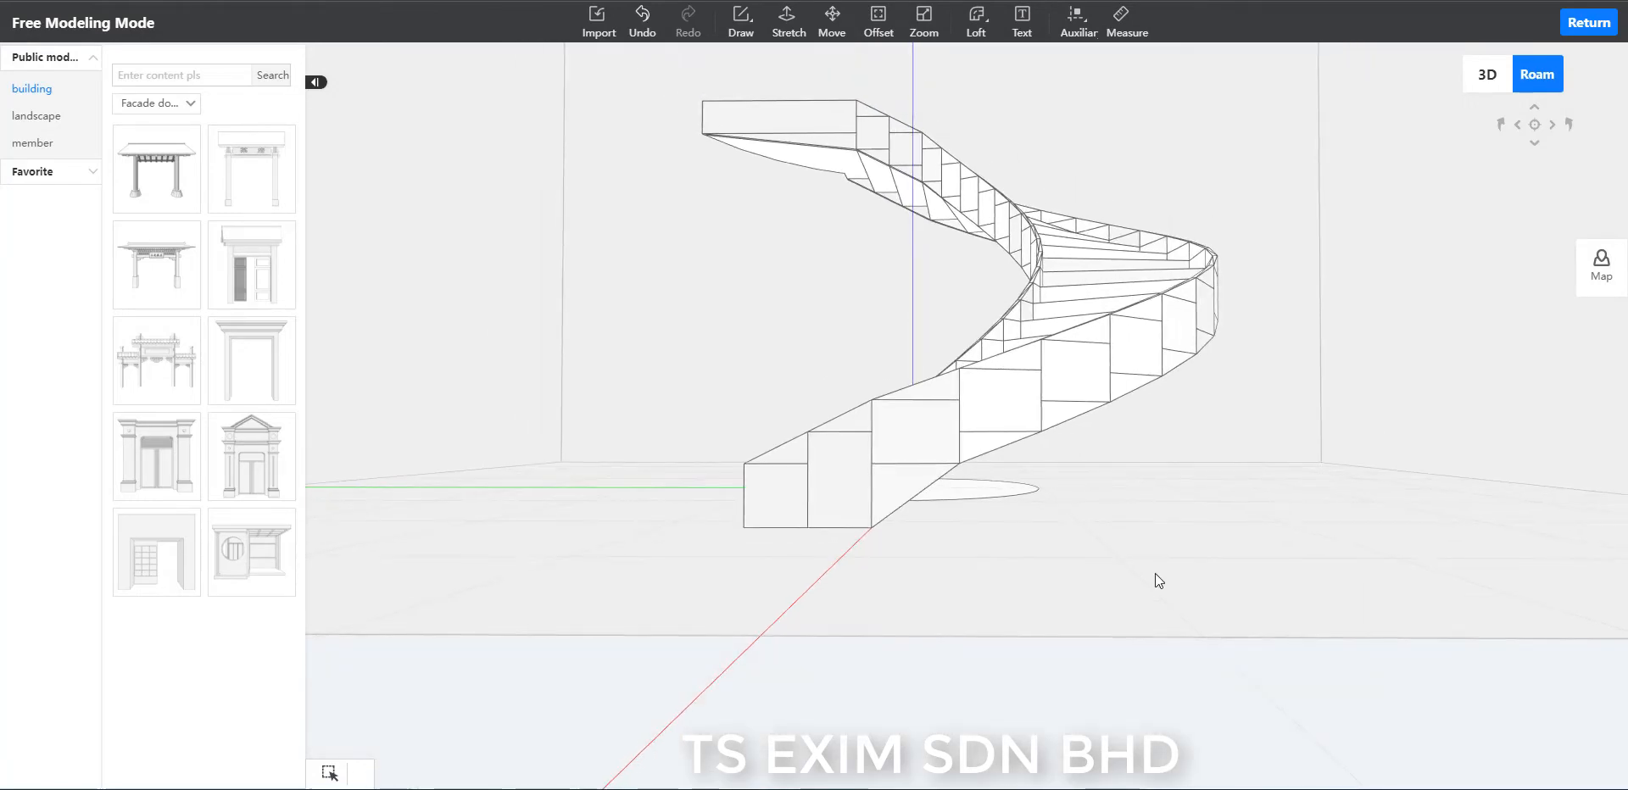
scroll(1153, 592, up, 5)
scroll(1152, 592, up, 2)
scroll(1094, 679, up, 3)
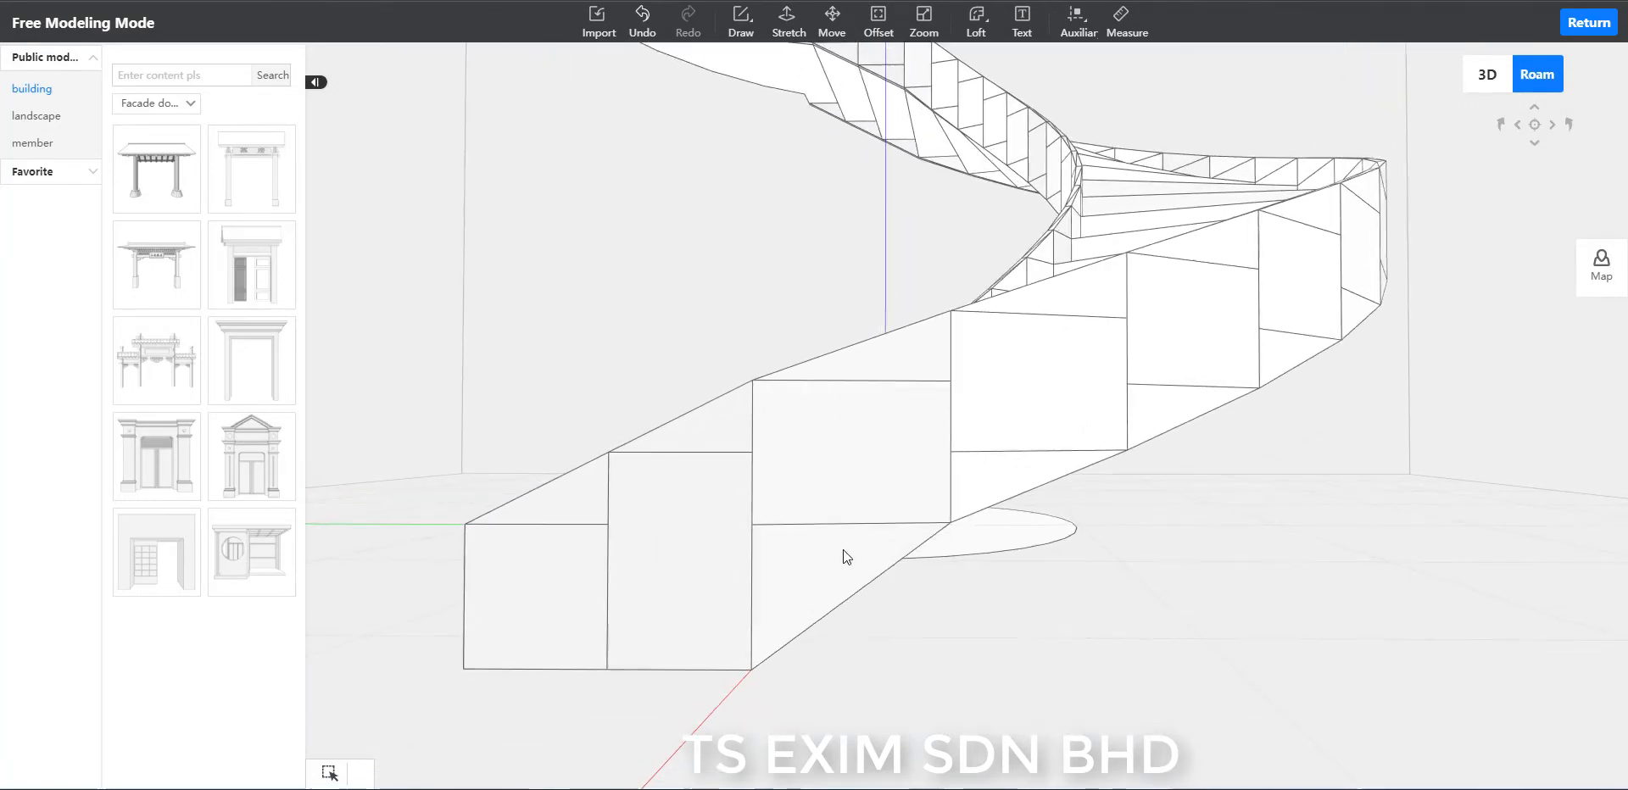
Delete the leftover horizontal edges crossing the three lowest side panels of the outer rim.
click(836, 524)
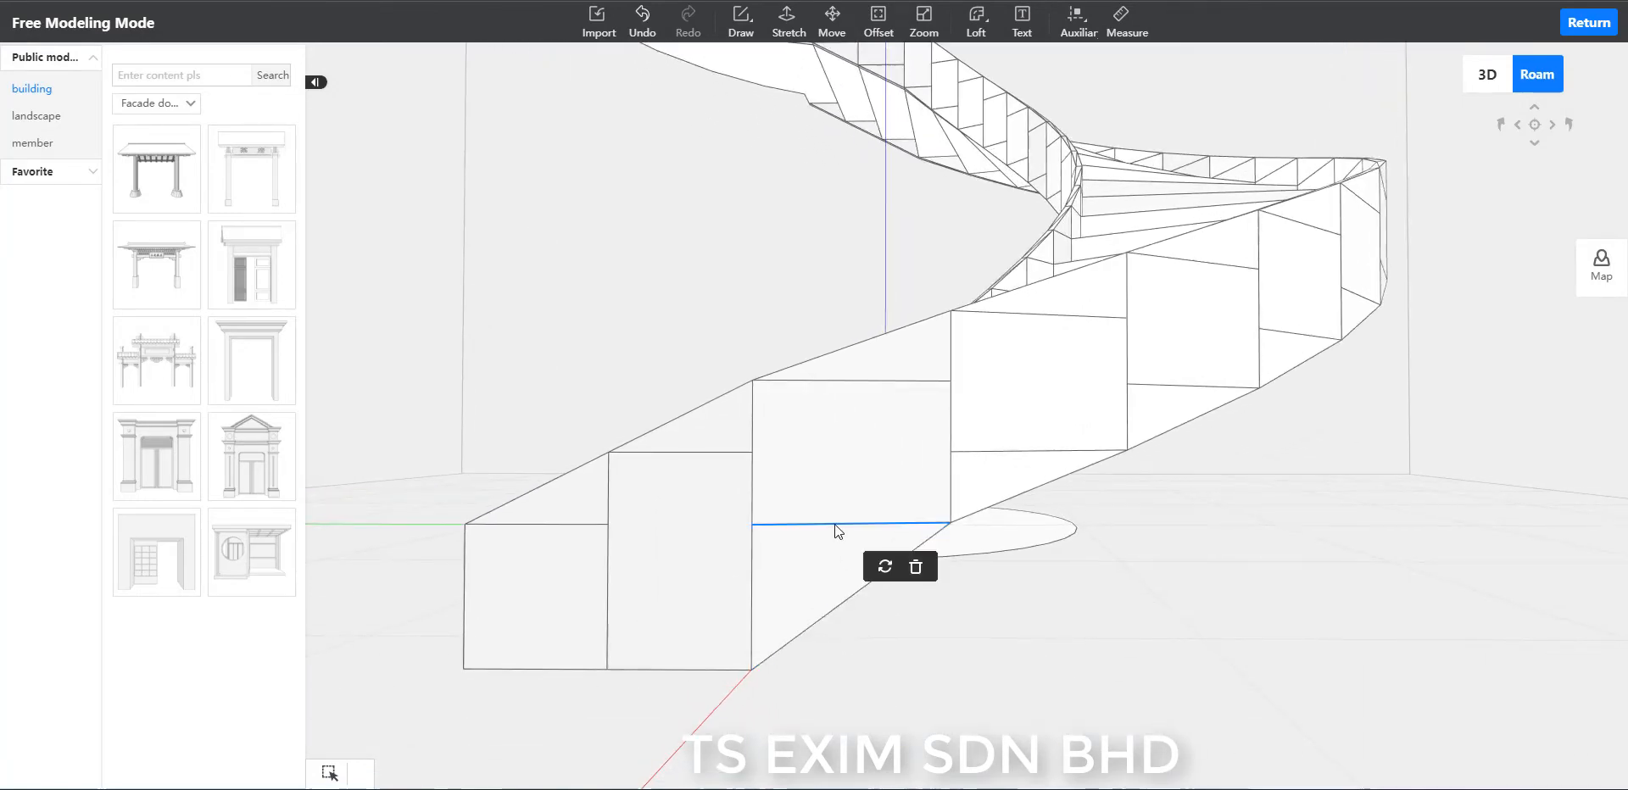
key(Delete)
scroll(692, 457, up, 2)
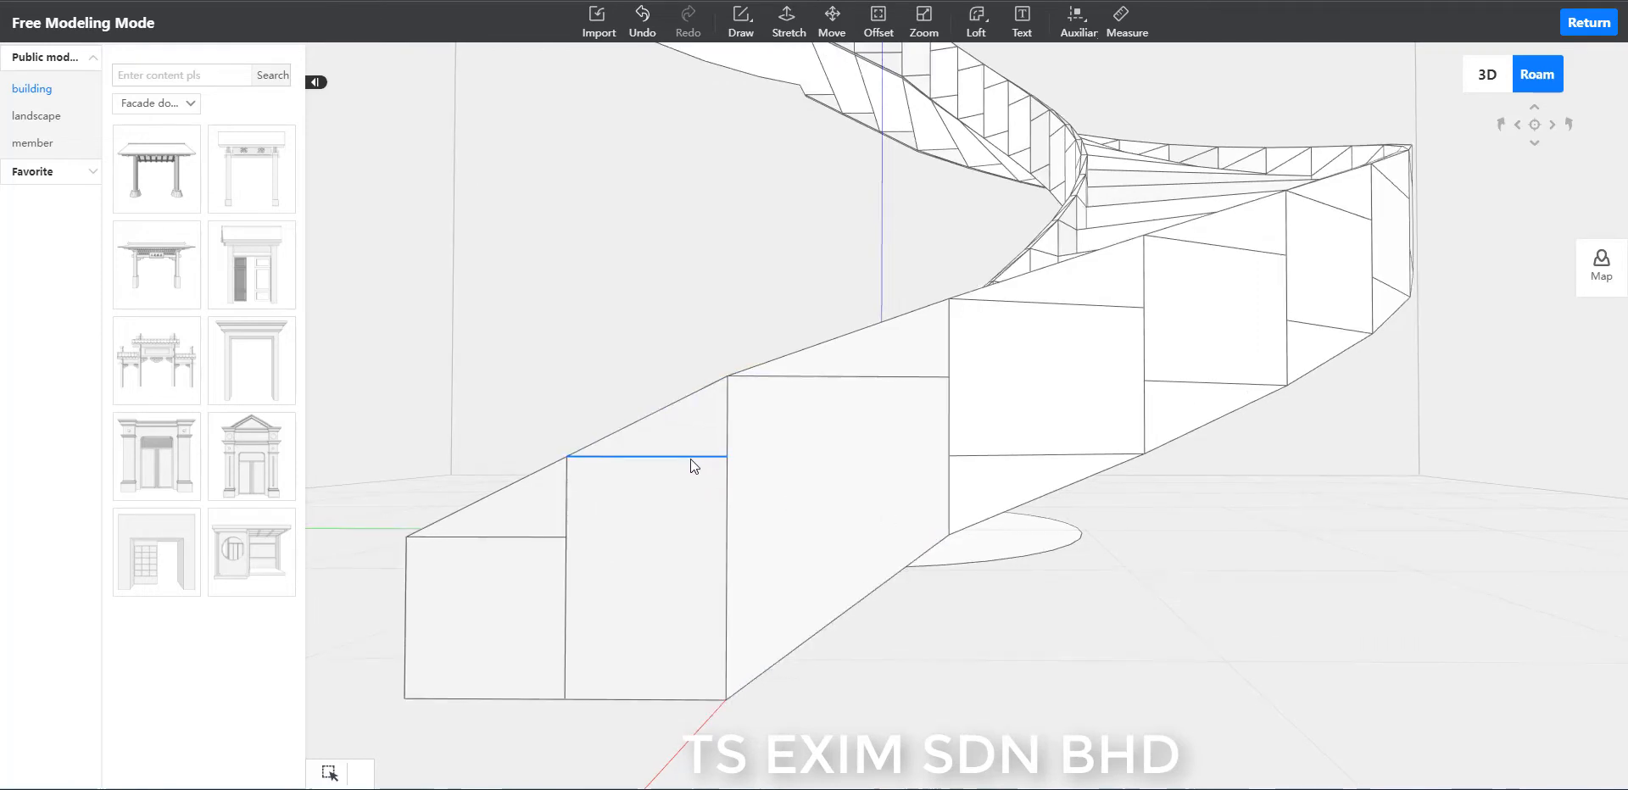
click(691, 460)
key(Delete)
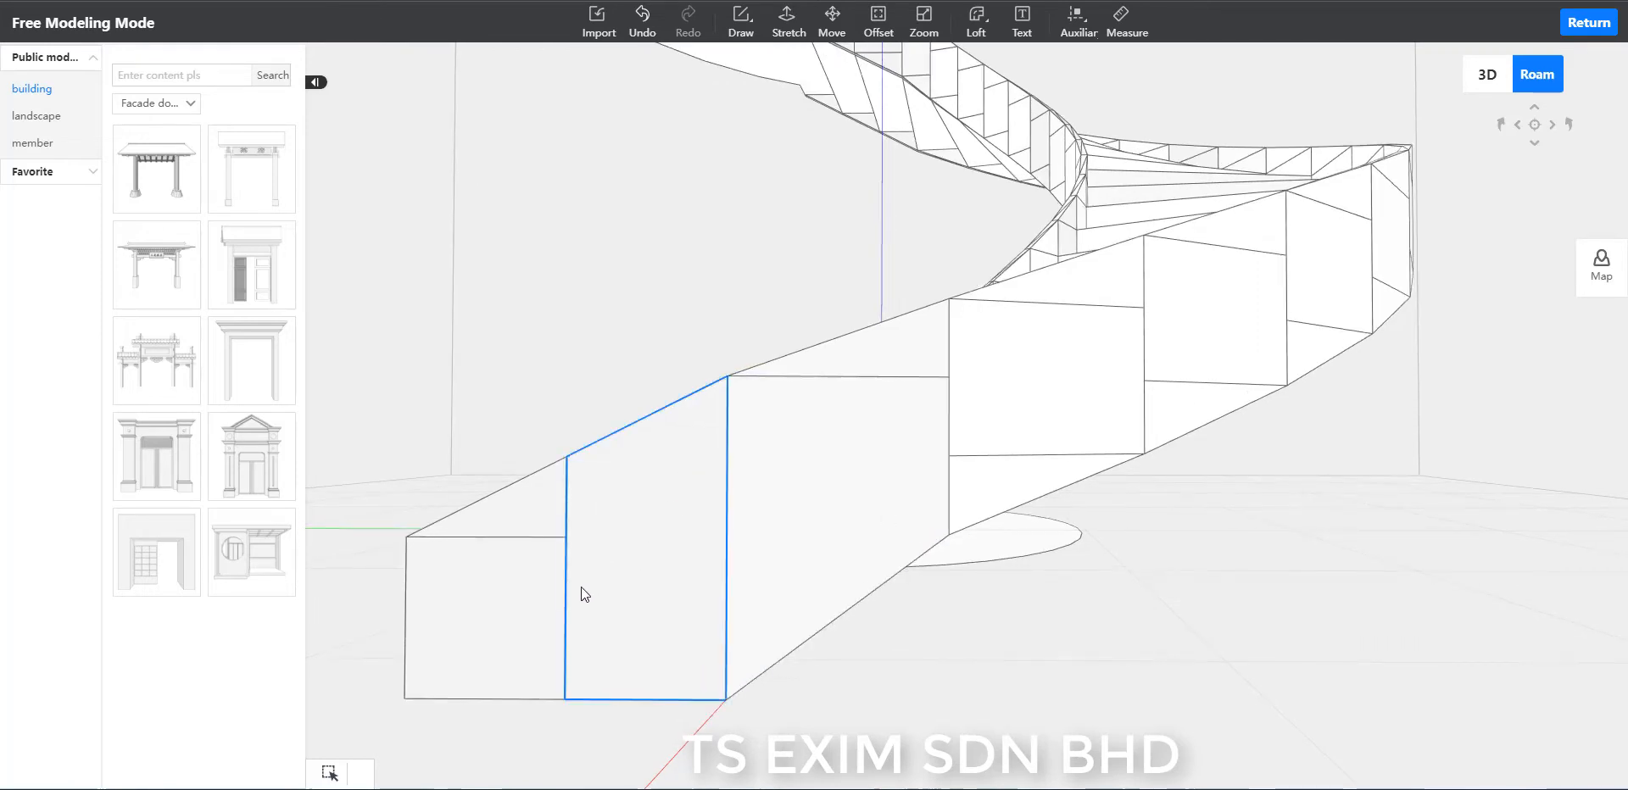
click(551, 540)
key(Delete)
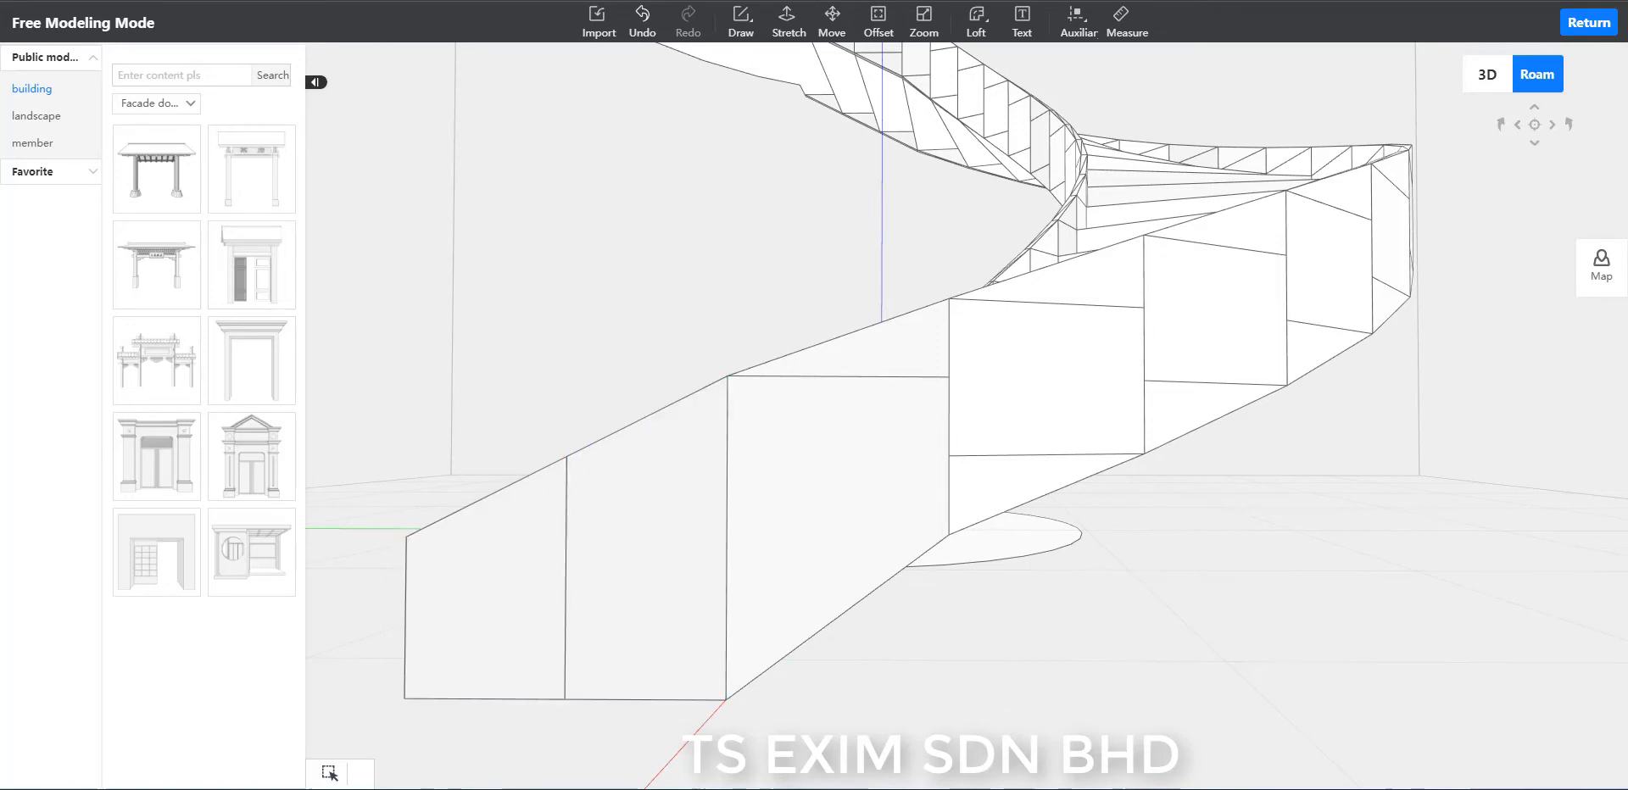
click(925, 375)
key(Delete)
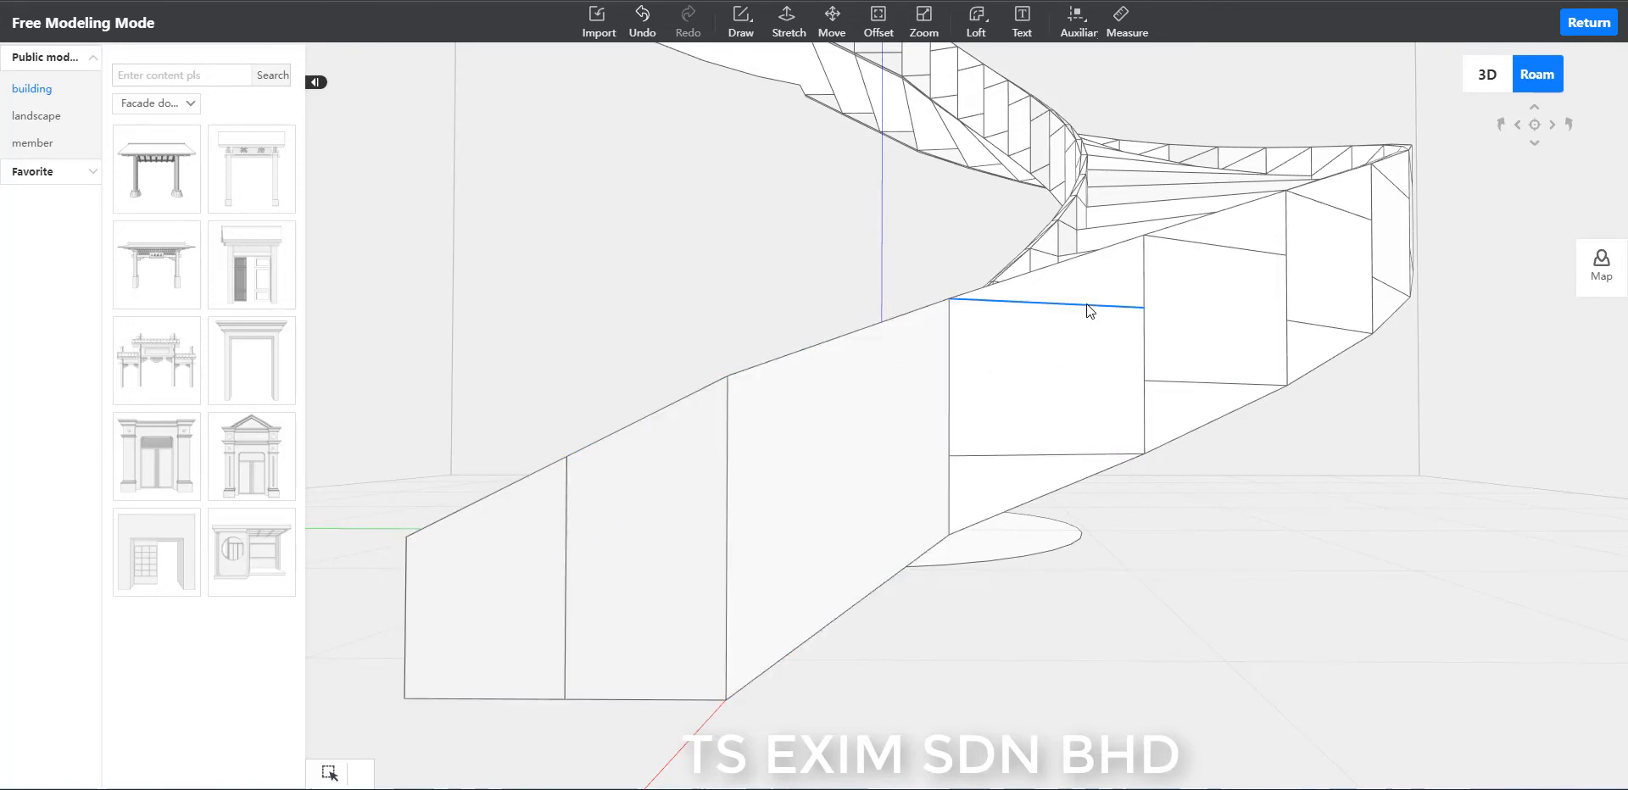
Delete both horizontal edges crossing the fourth outer rim panel and the lower one on the fifth panel.
click(1089, 307)
key(Delete)
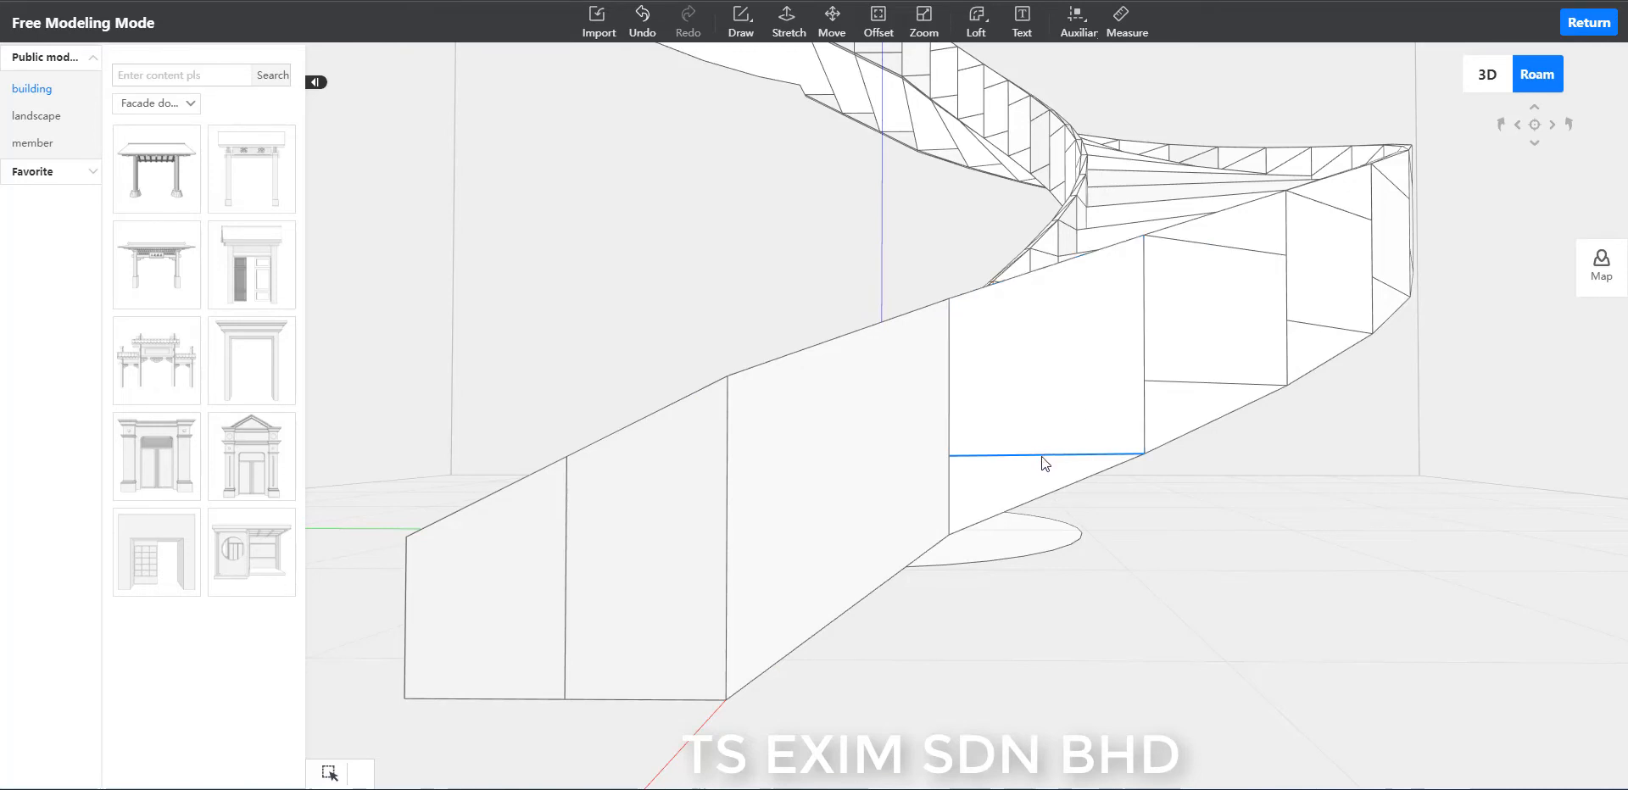
key(Delete)
scroll(1340, 525, up, 5)
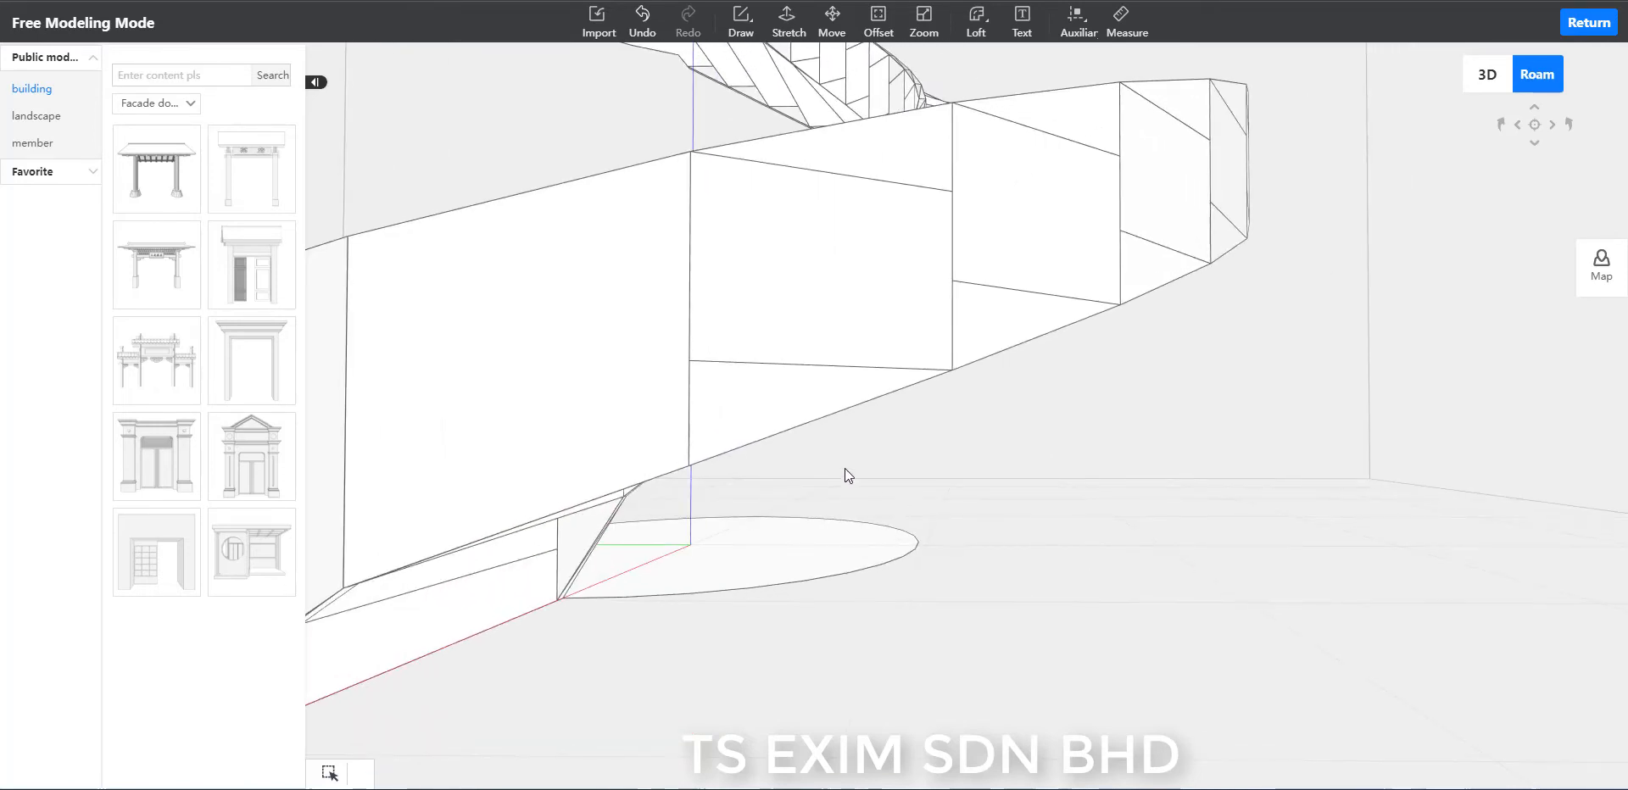
click(834, 367)
key(Delete)
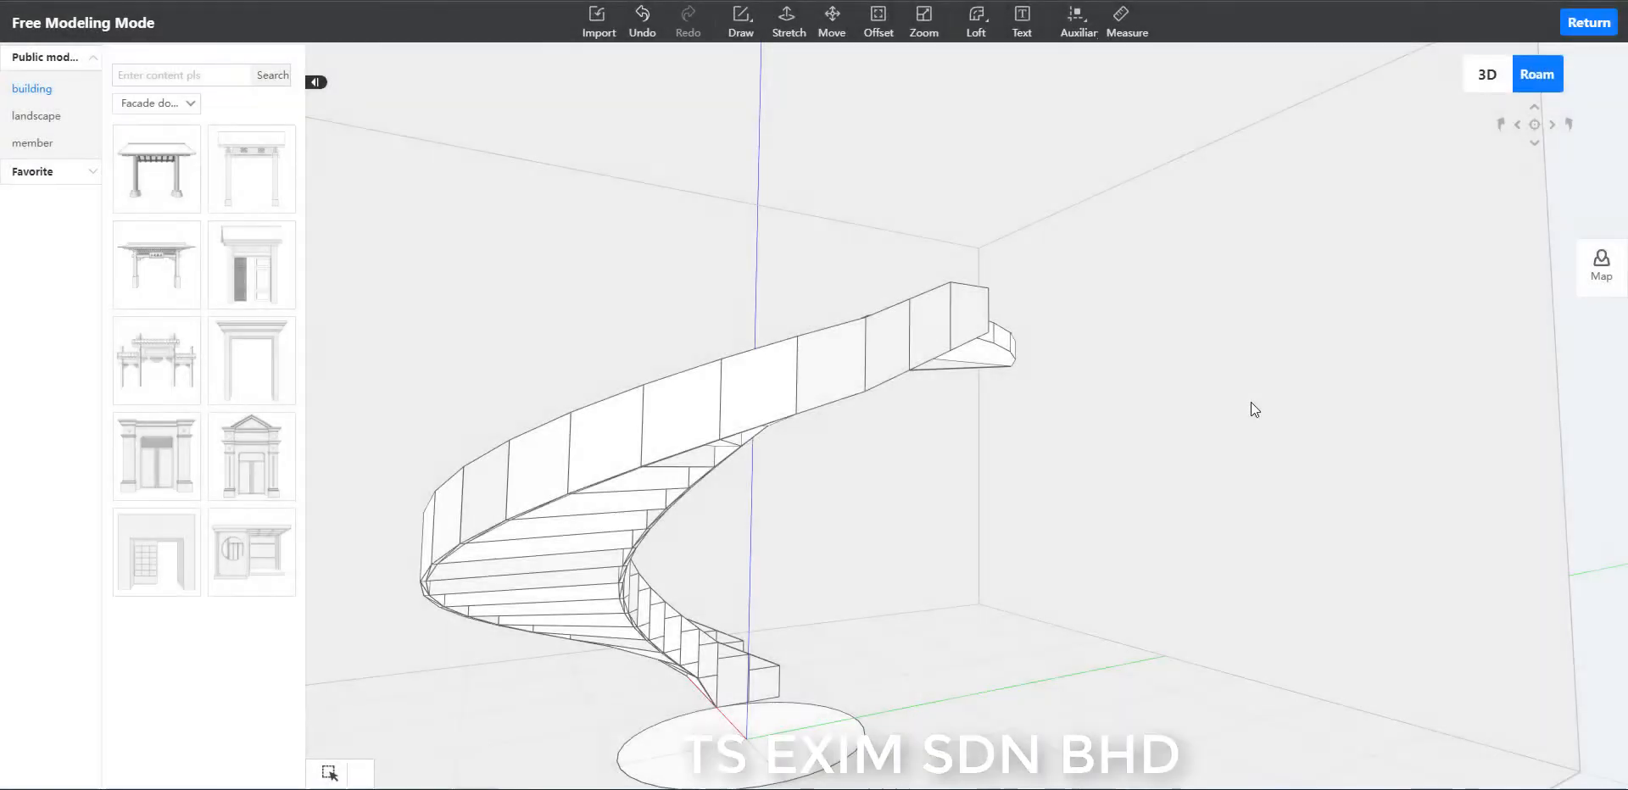
Delete the slanted edge crossing the inner rim's long side panel along the landing.
drag(1030, 519, 1168, 507)
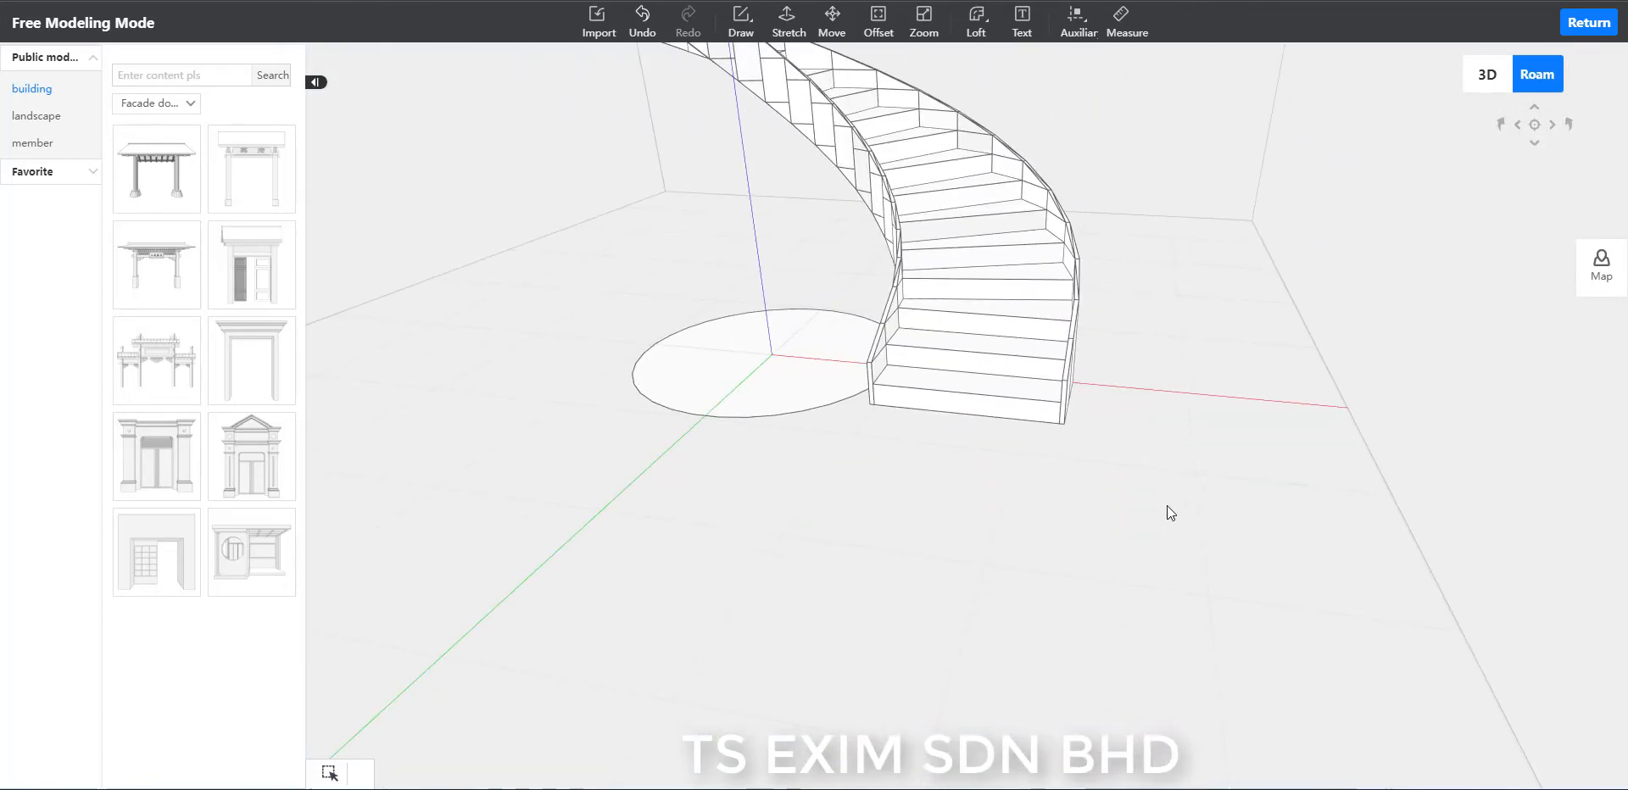
drag(1254, 377, 1263, 253)
scroll(1260, 247, up, 5)
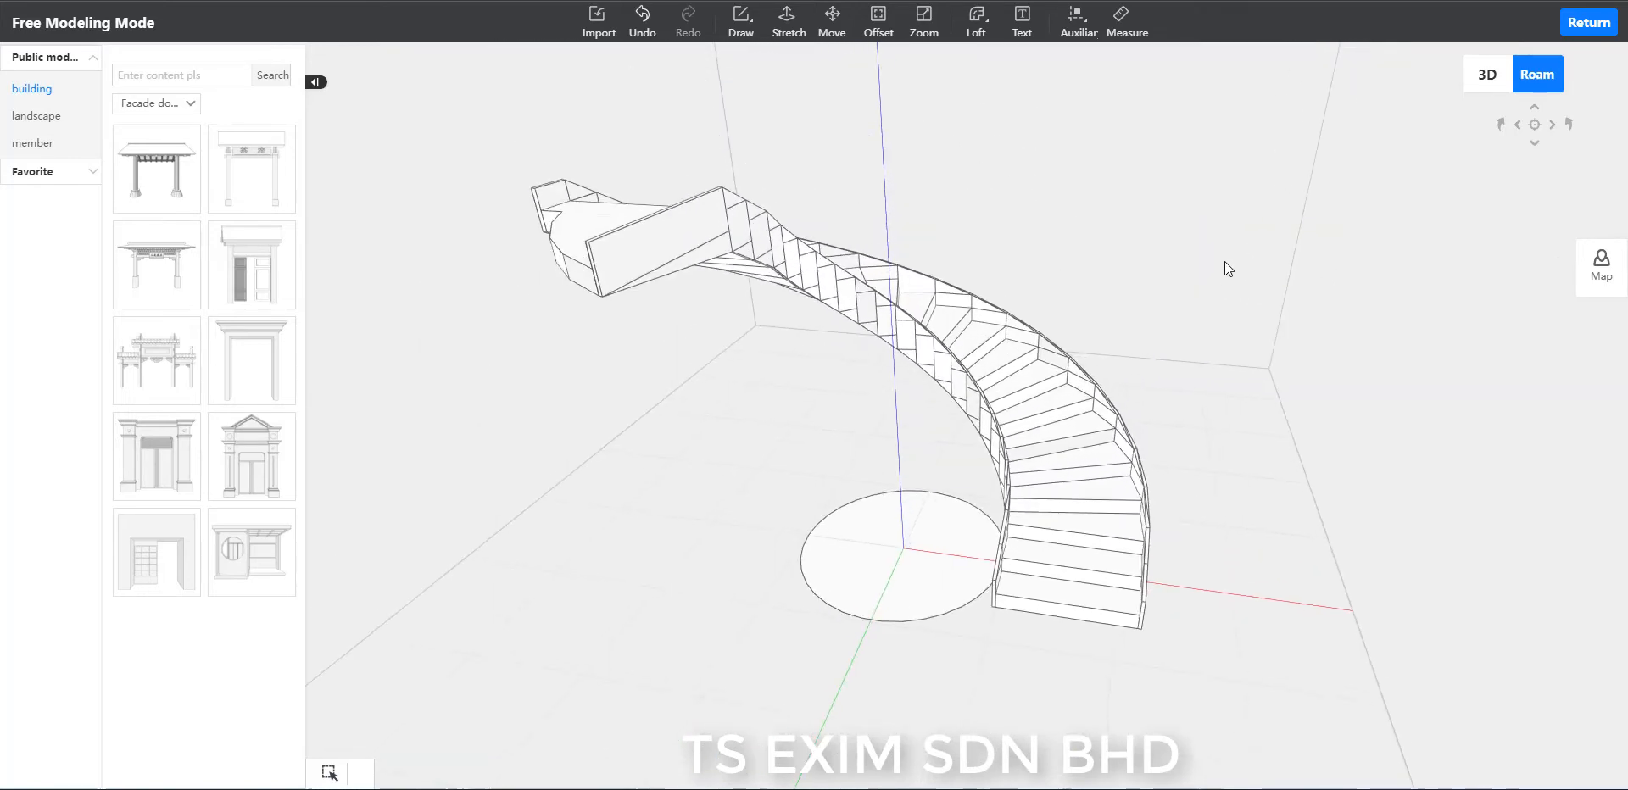
drag(1150, 246, 1218, 305)
scroll(1218, 306, up, 3)
scroll(1217, 305, up, 3)
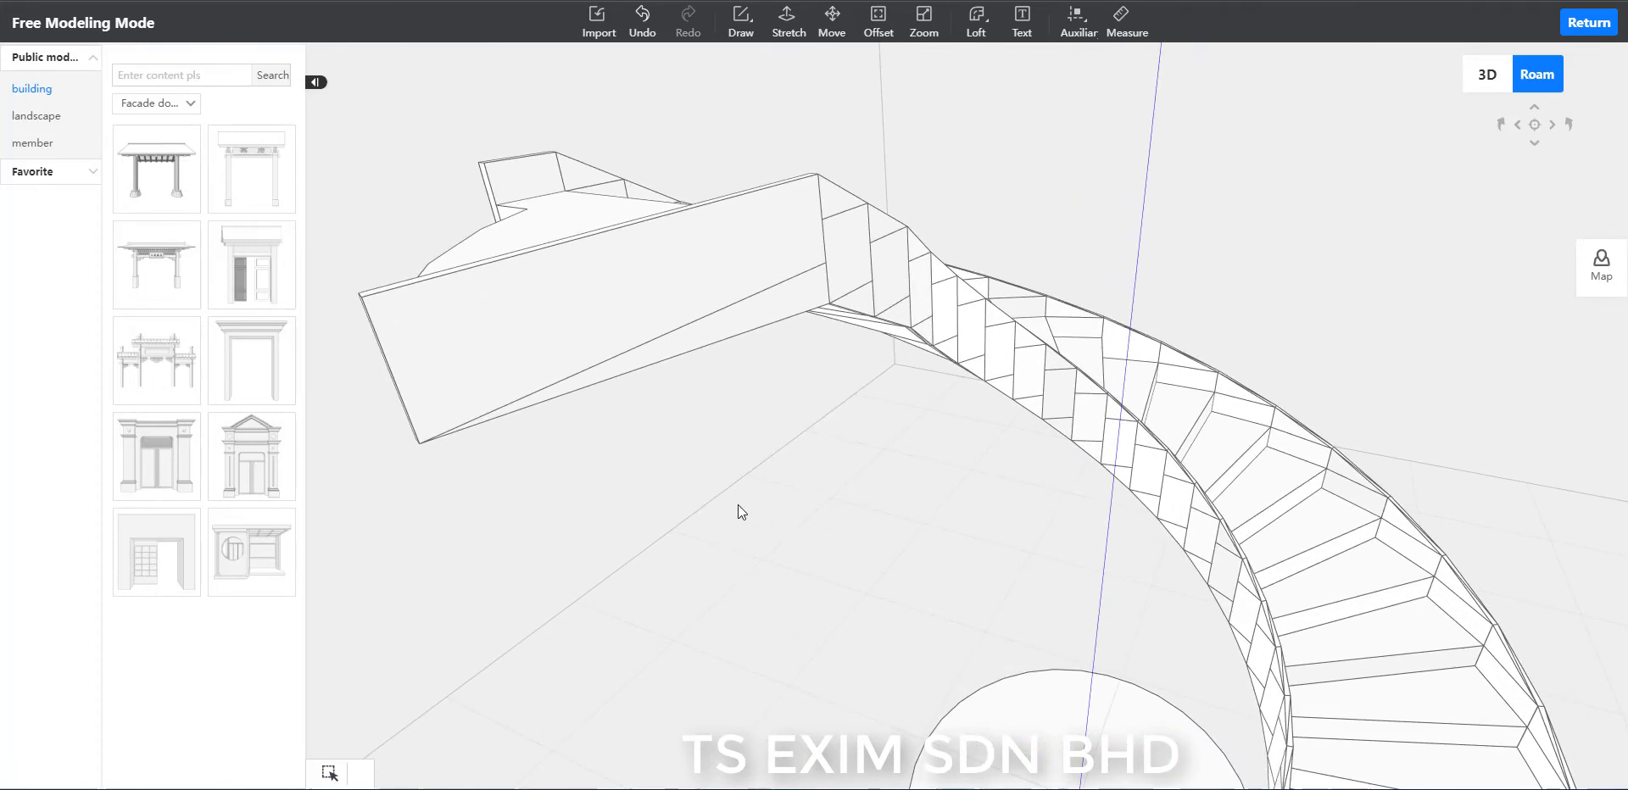
scroll(738, 505, up, 3)
scroll(729, 338, down, 2)
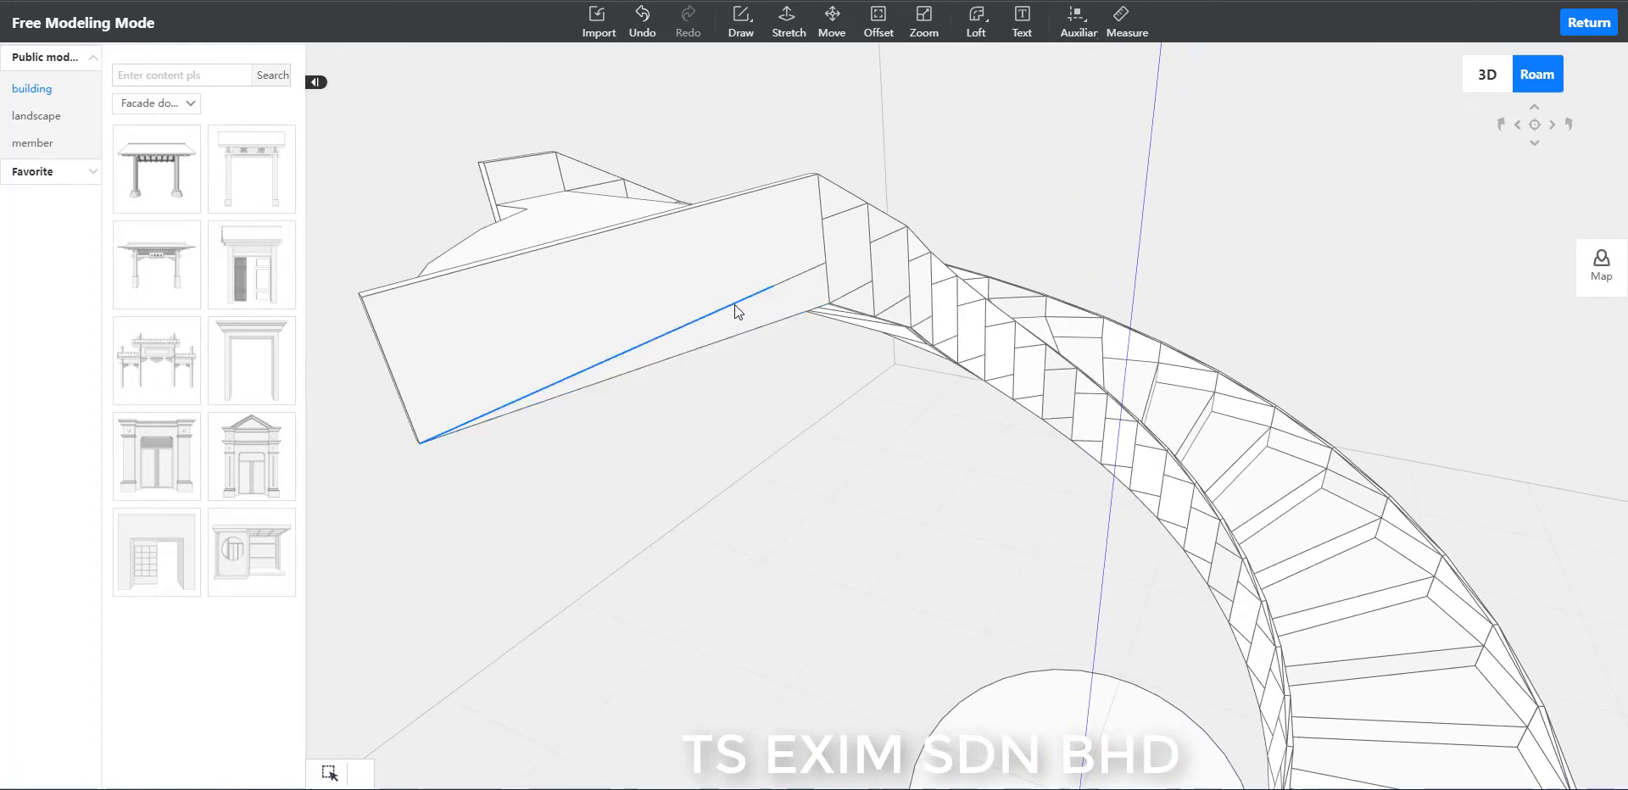
click(734, 303)
key(Delete)
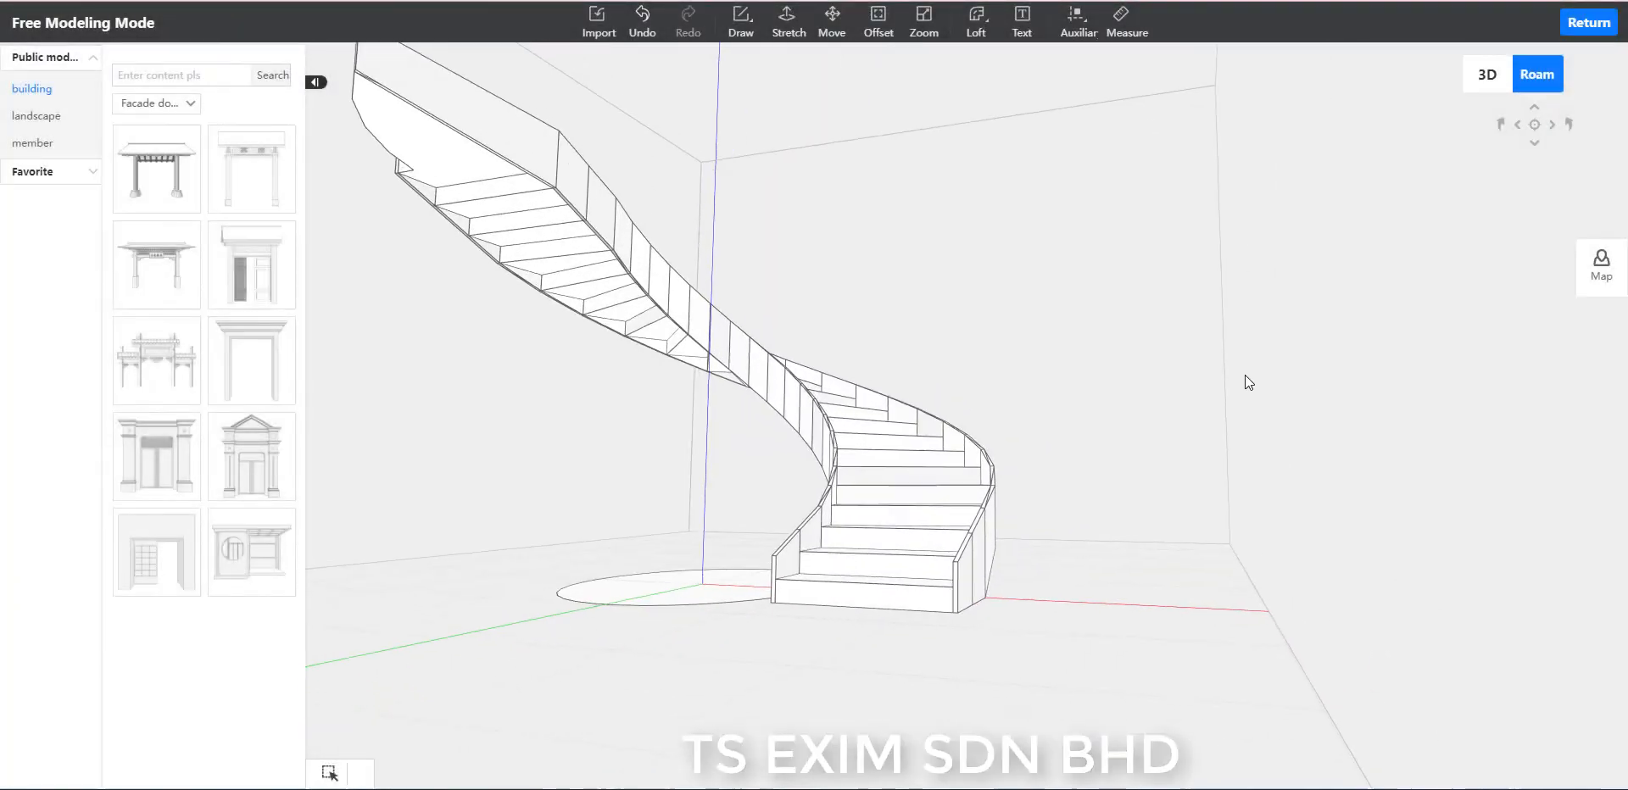
Examine the smoothed inner and outer side panels and the stepped underside from the foot of the stair up to the landing.
right_drag(1245, 375, 1304, 348)
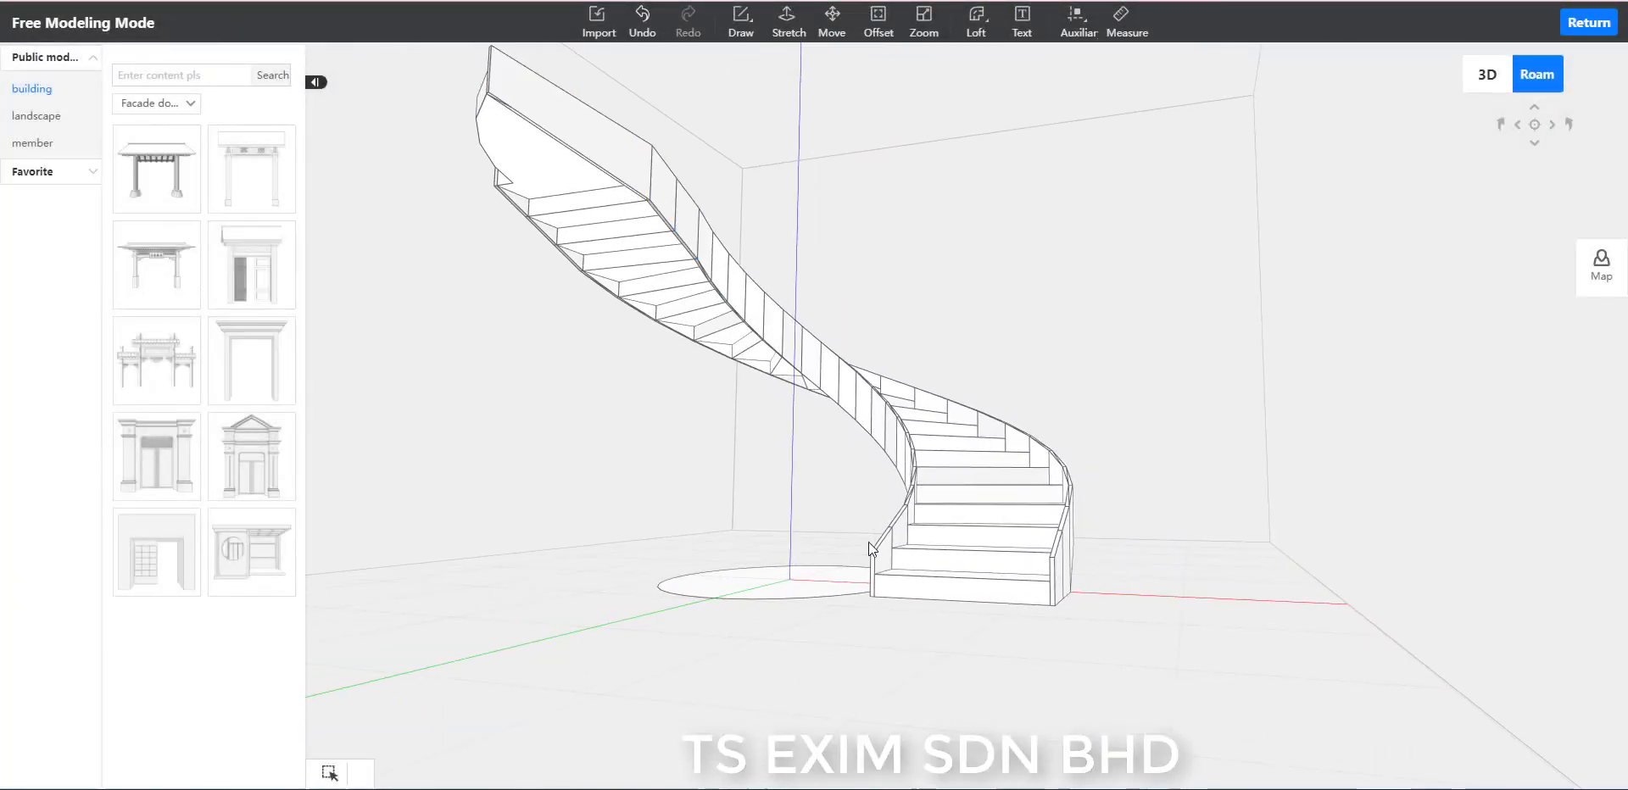
right_drag(1067, 539, 1221, 519)
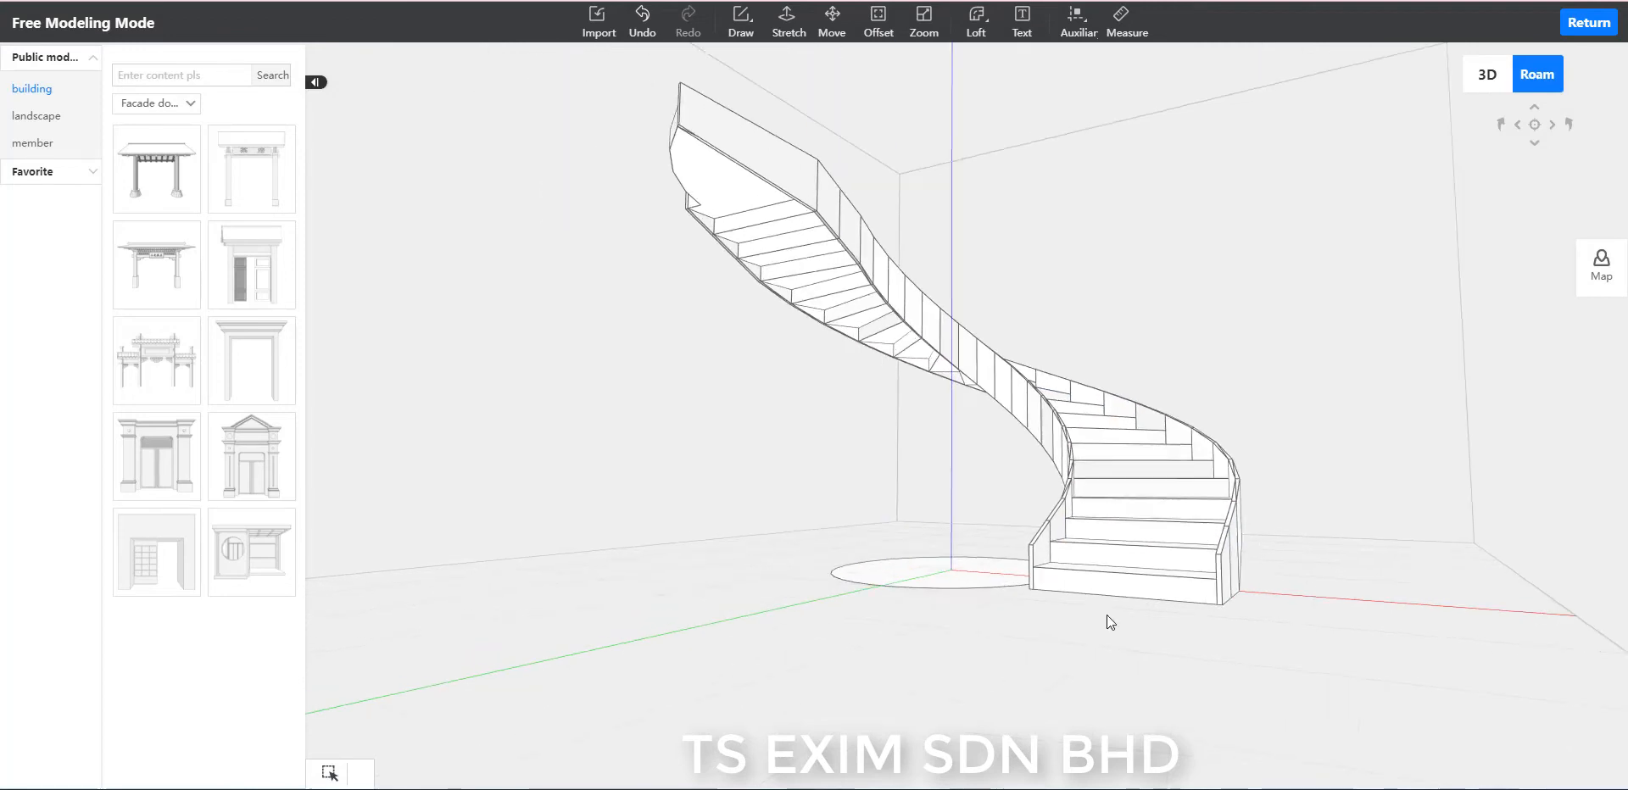
drag(1106, 614, 738, 678)
right_drag(892, 531, 848, 600)
drag(848, 601, 932, 631)
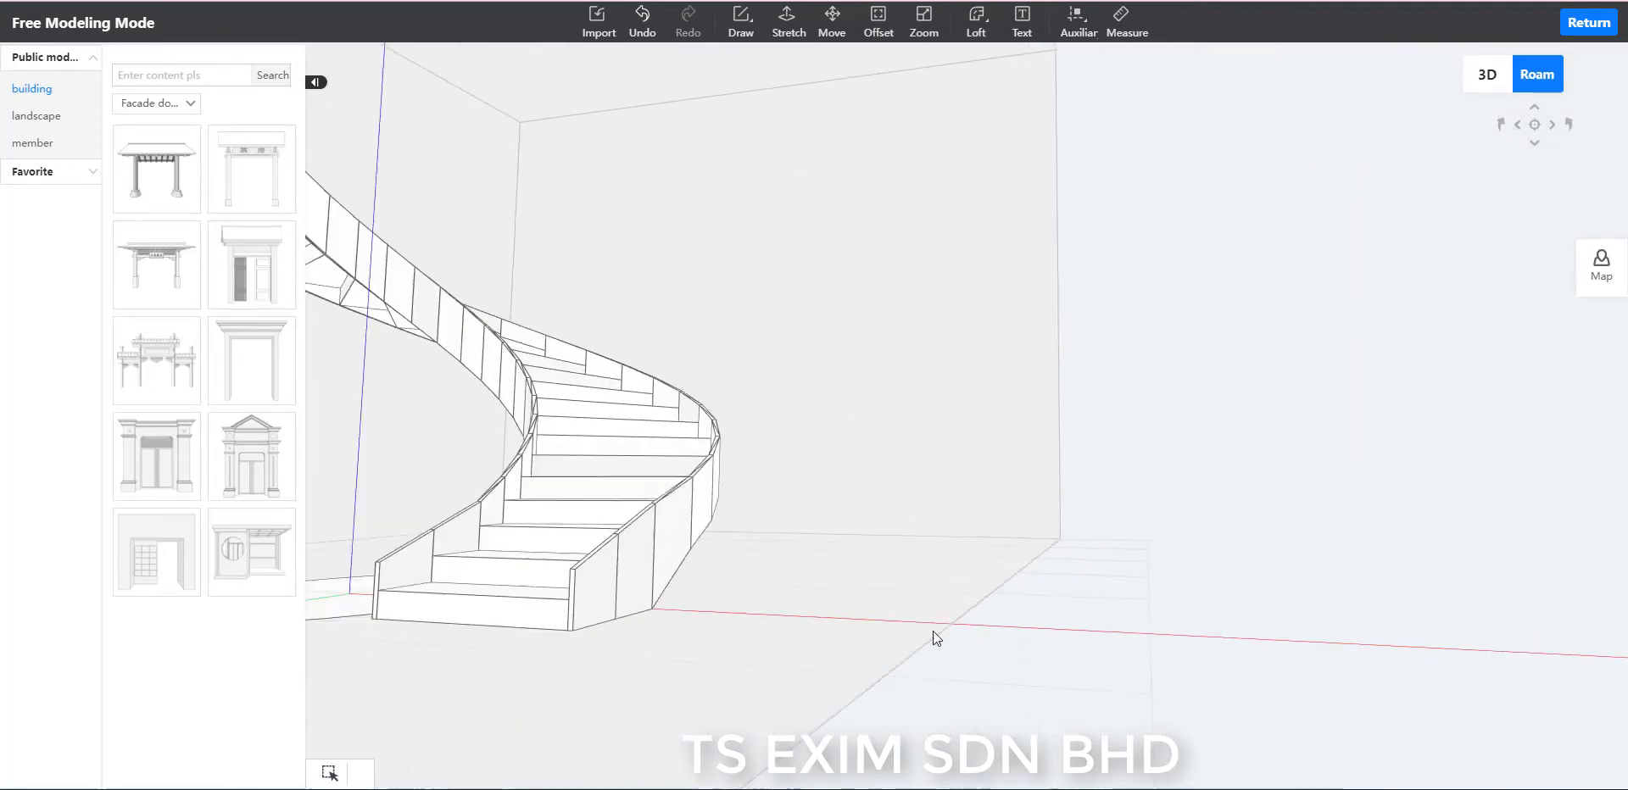
right_drag(933, 631, 1204, 623)
drag(848, 675, 1009, 678)
right_drag(1009, 674, 1390, 568)
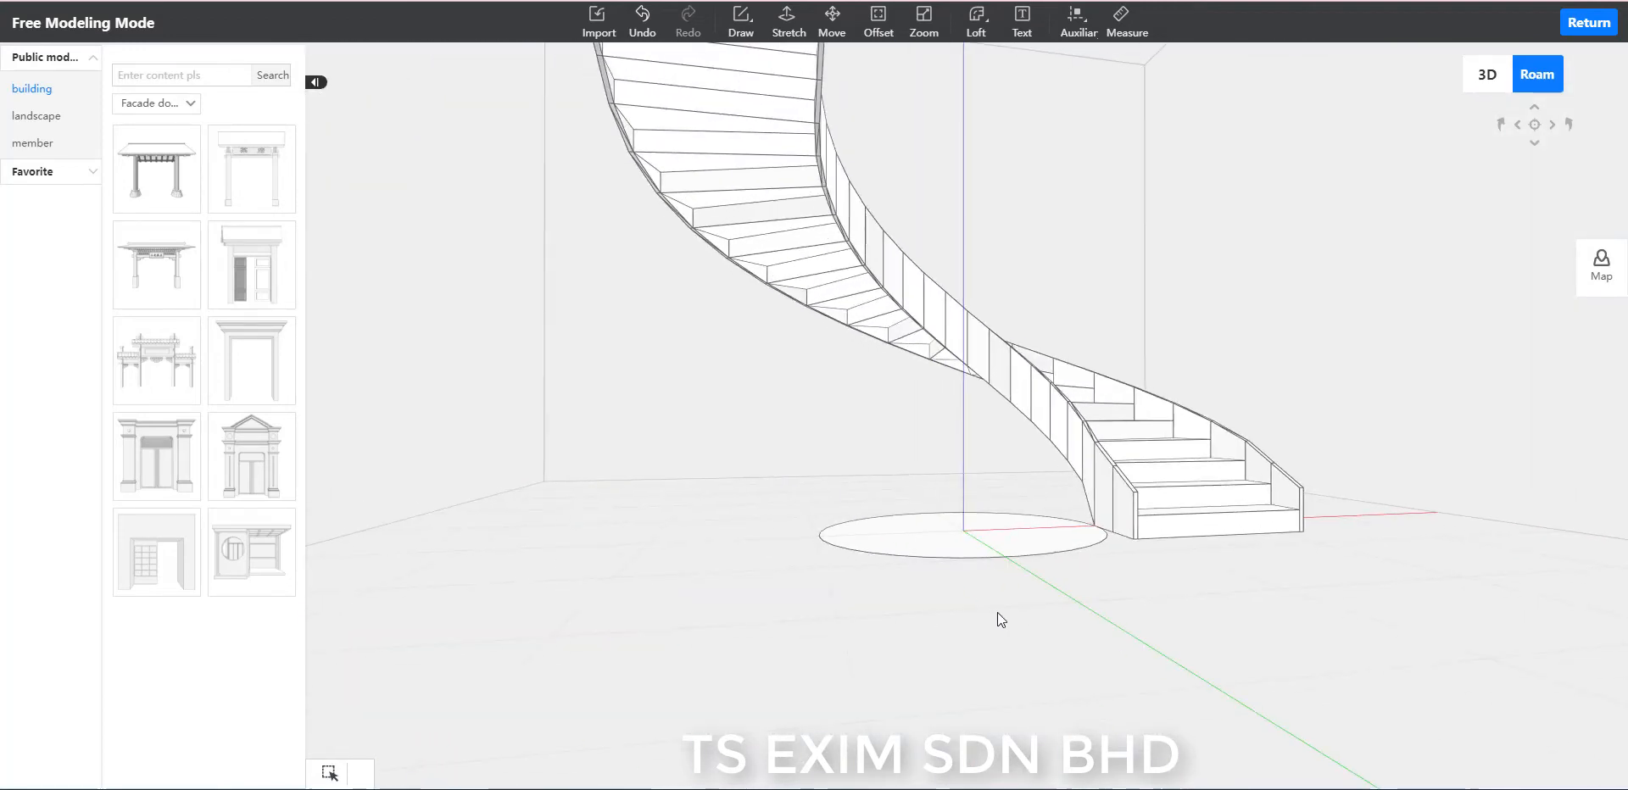
drag(997, 612, 1054, 577)
right_drag(975, 475, 1091, 349)
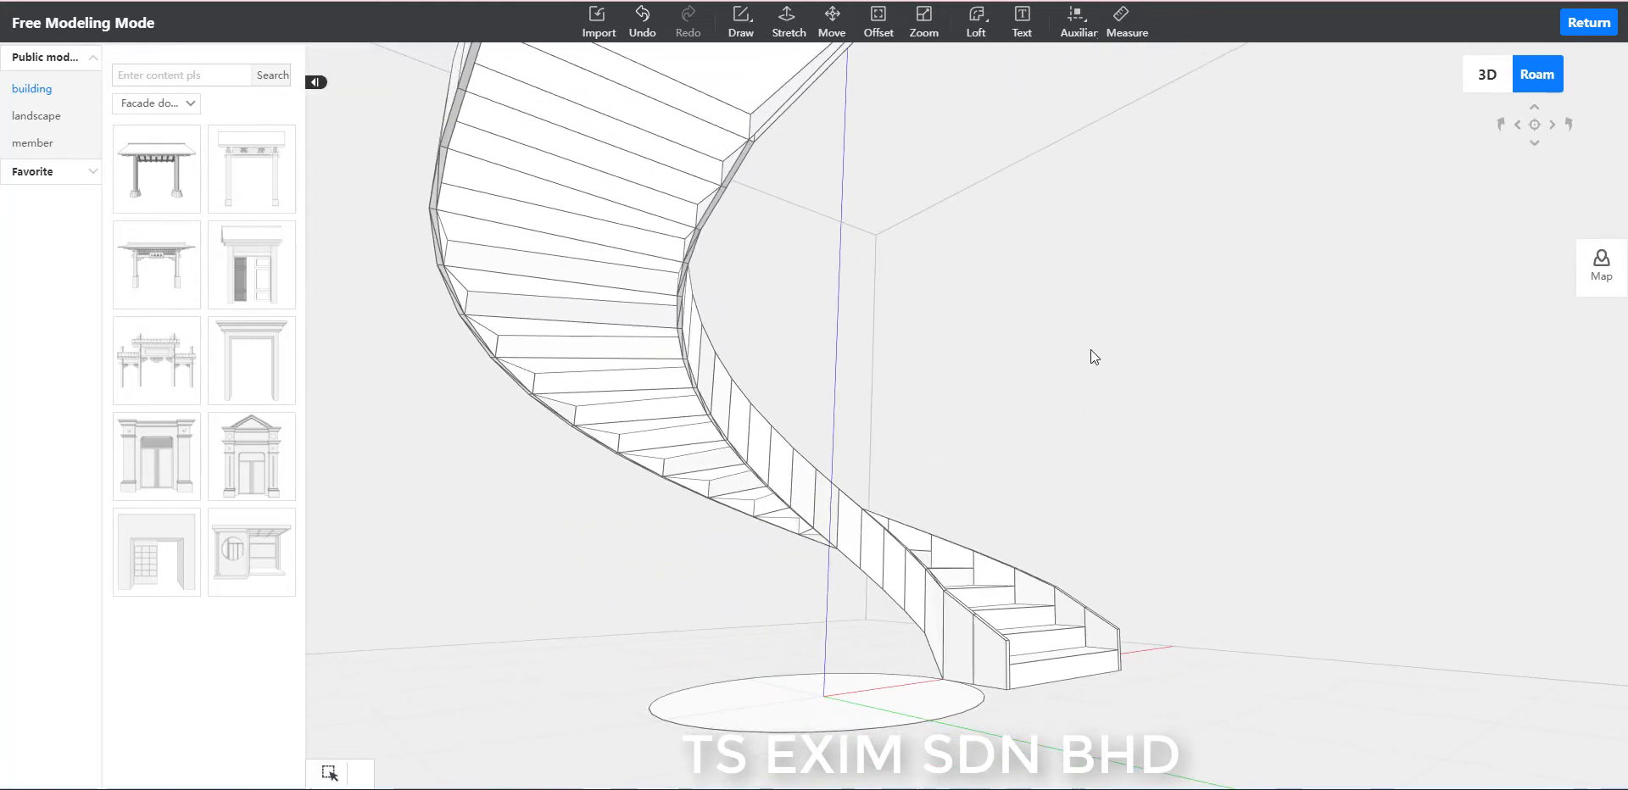
drag(1090, 349, 1112, 380)
scroll(1094, 425, down, 1)
scroll(1094, 425, up, 2)
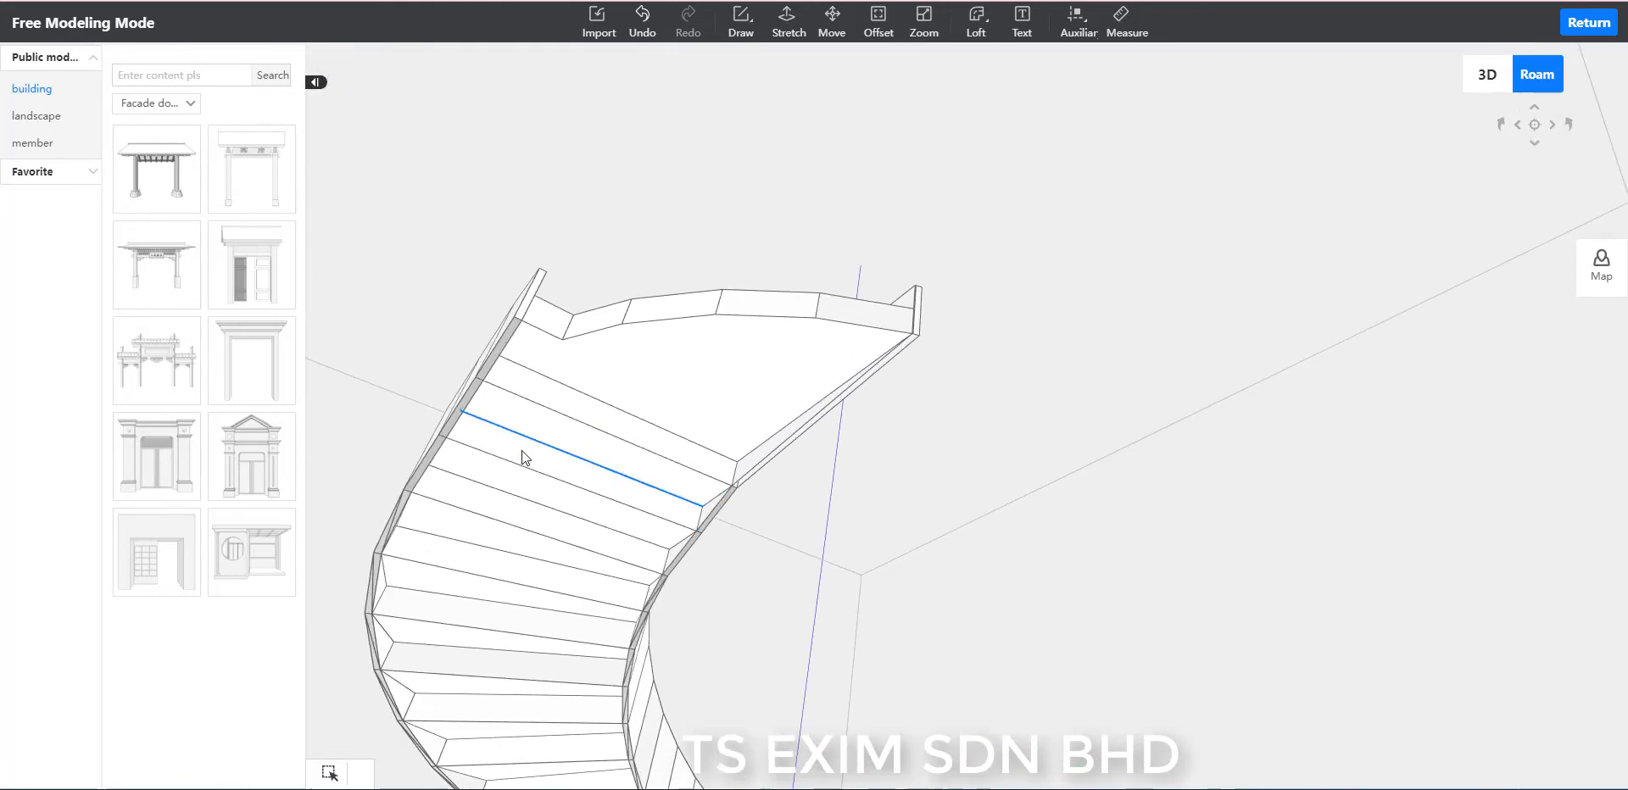
scroll(965, 573, down, 2)
drag(1162, 503, 1041, 466)
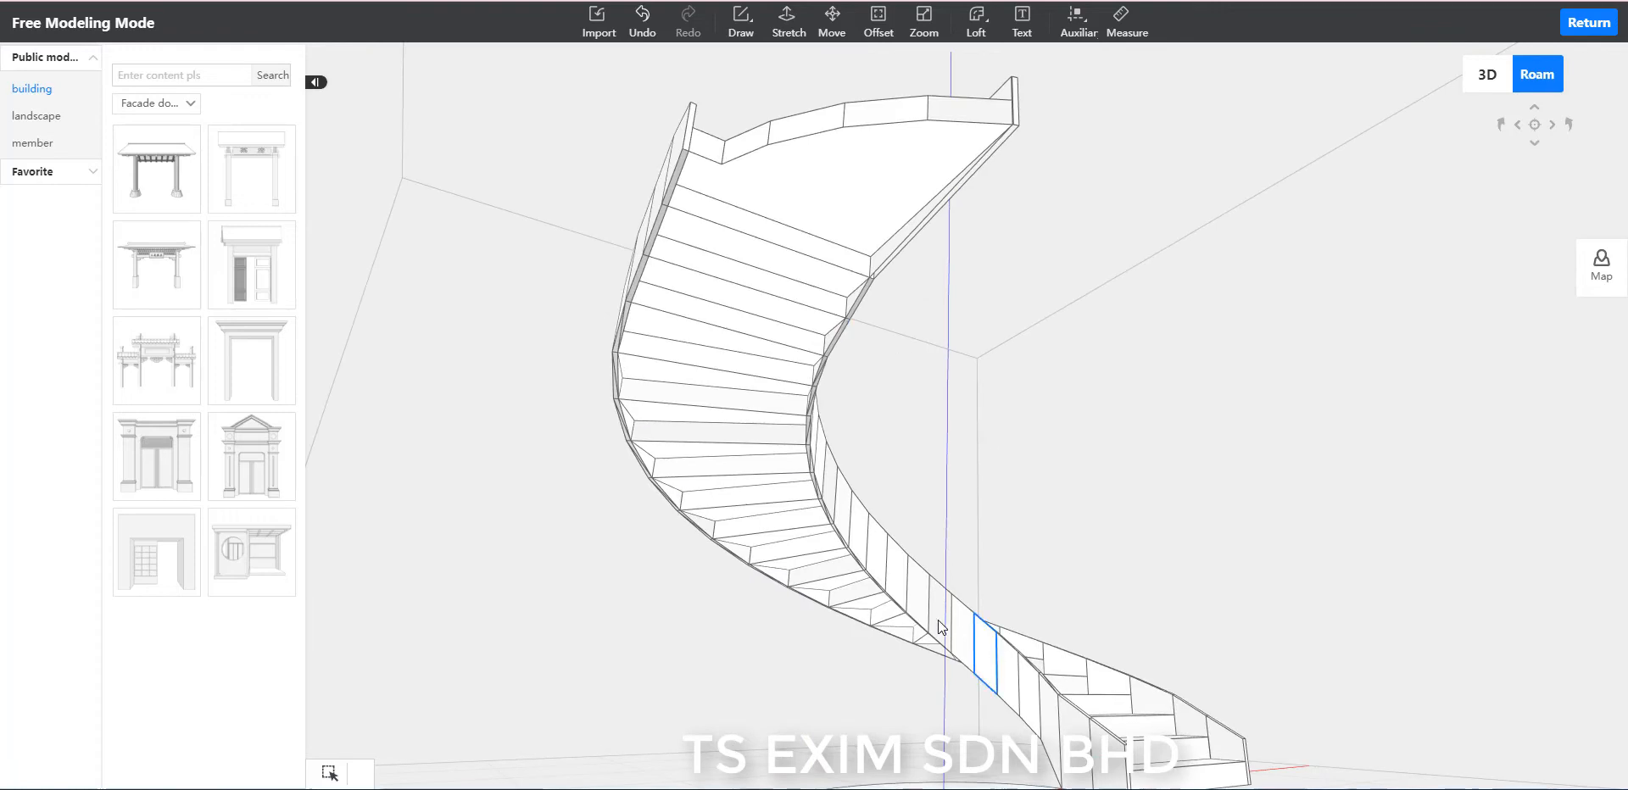
mouse_move(940, 627)
mouse_down()
mouse_move(1148, 469)
mouse_move(1192, 498)
mouse_move(1311, 450)
mouse_move(1173, 465)
mouse_move(1188, 466)
mouse_move(1015, 337)
mouse_move(1081, 374)
mouse_move(1037, 369)
mouse_move(1130, 380)
mouse_move(1117, 388)
mouse_up()
Draw five connected 1245-long zigzag lines across the upper underside, joining tread corners alternately on the outer and inner rims.
key(l)
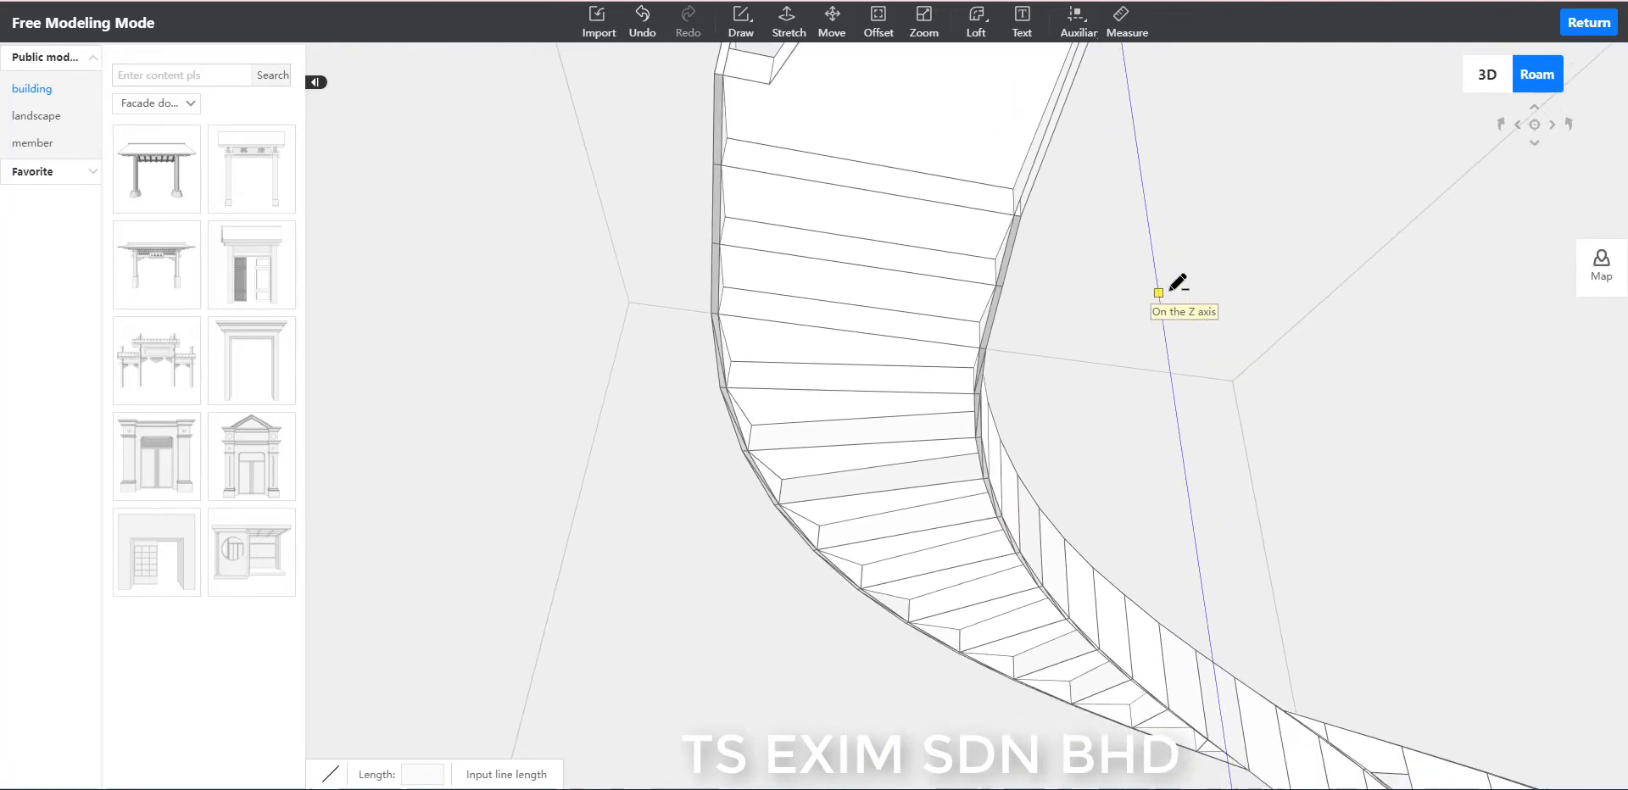
scroll(1166, 289, up, 1)
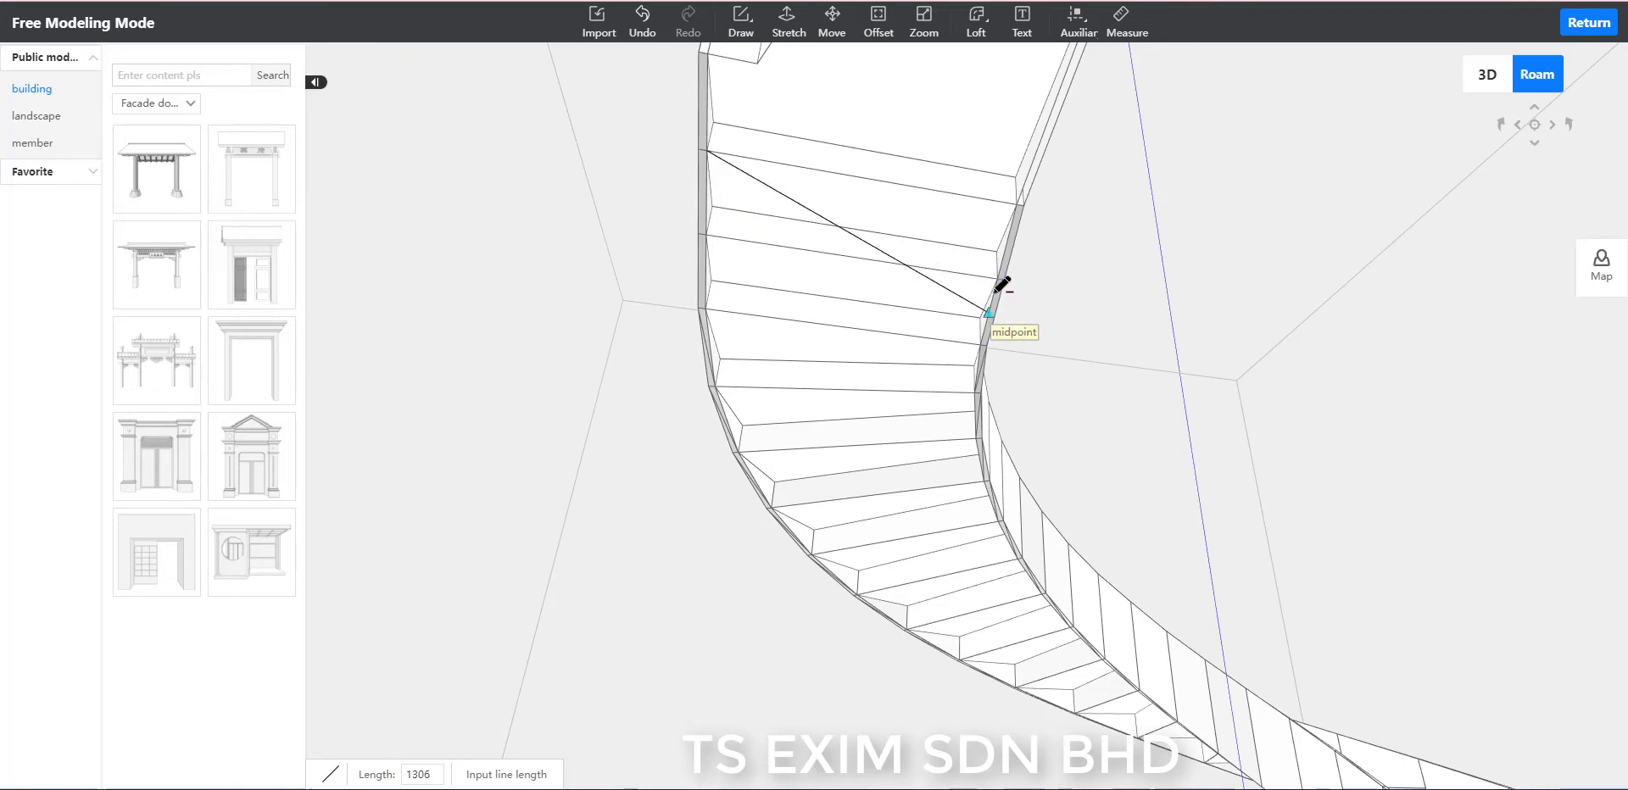
click(706, 308)
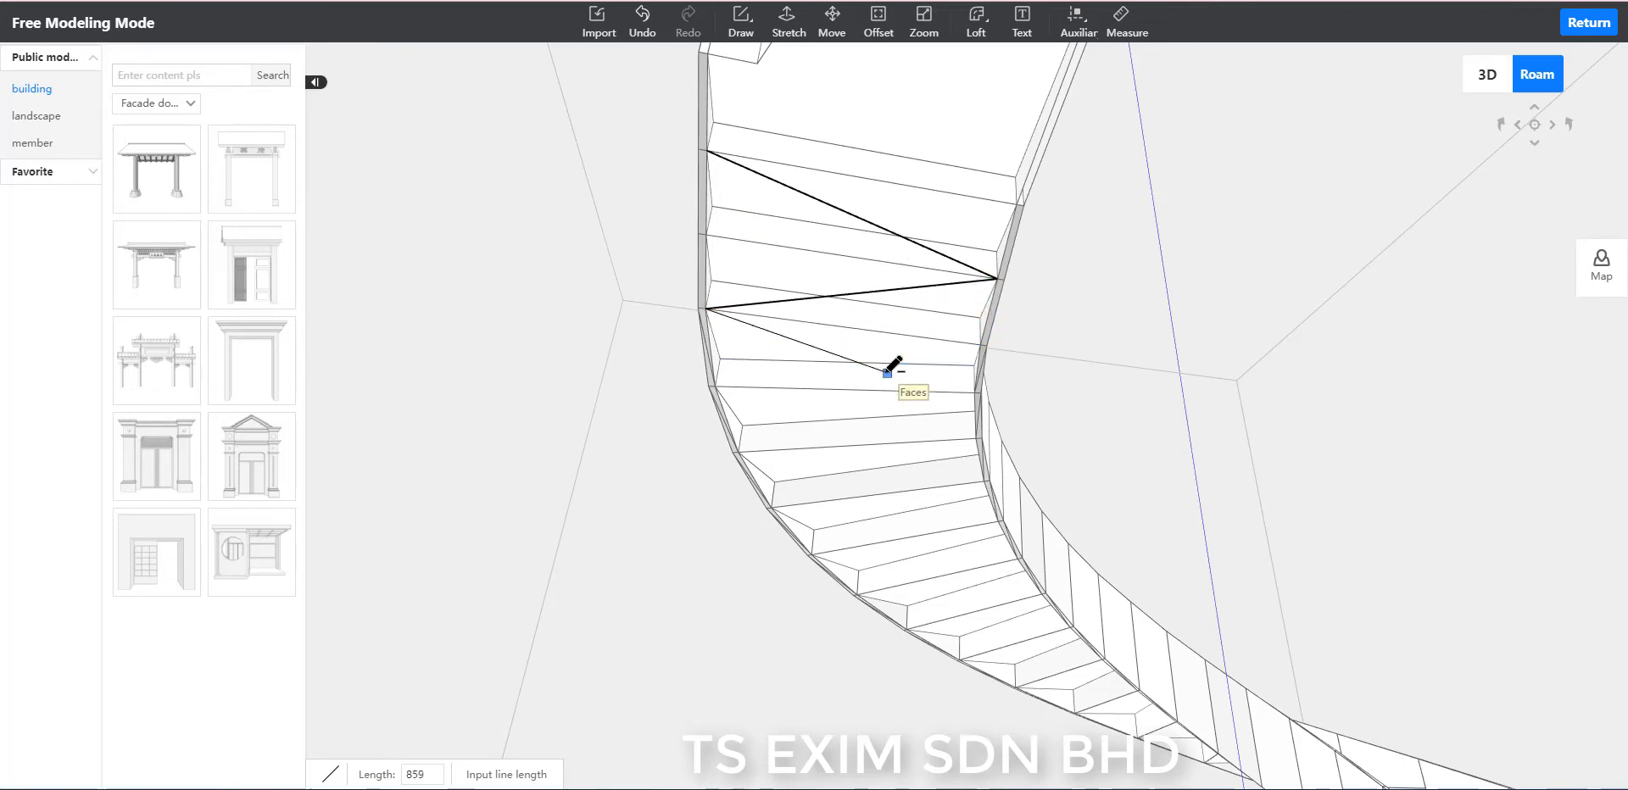
scroll(865, 374, up, 4)
scroll(861, 380, up, 1)
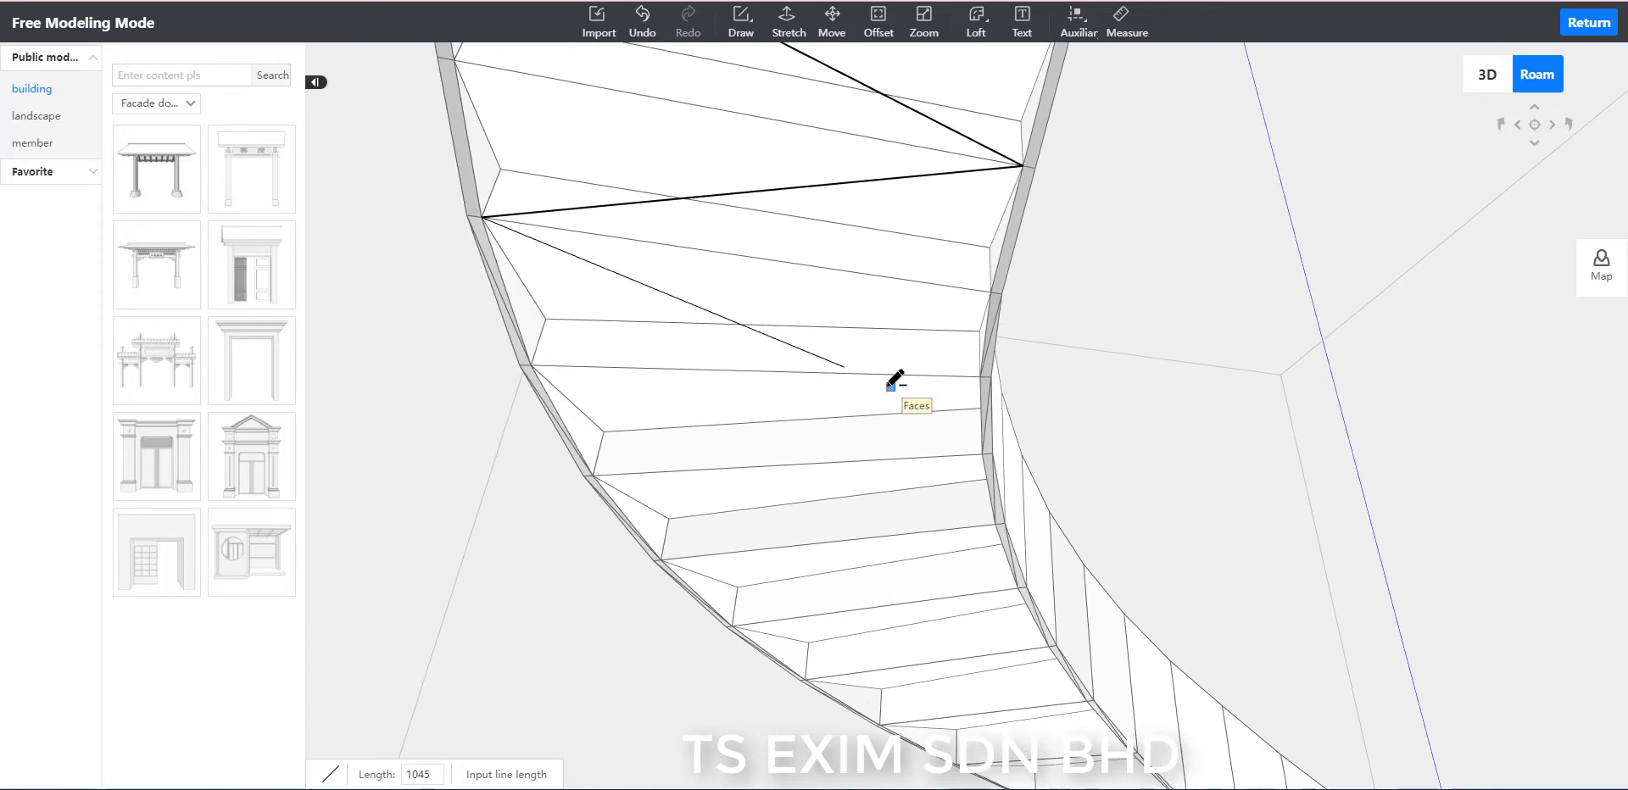
scroll(894, 371, up, 1)
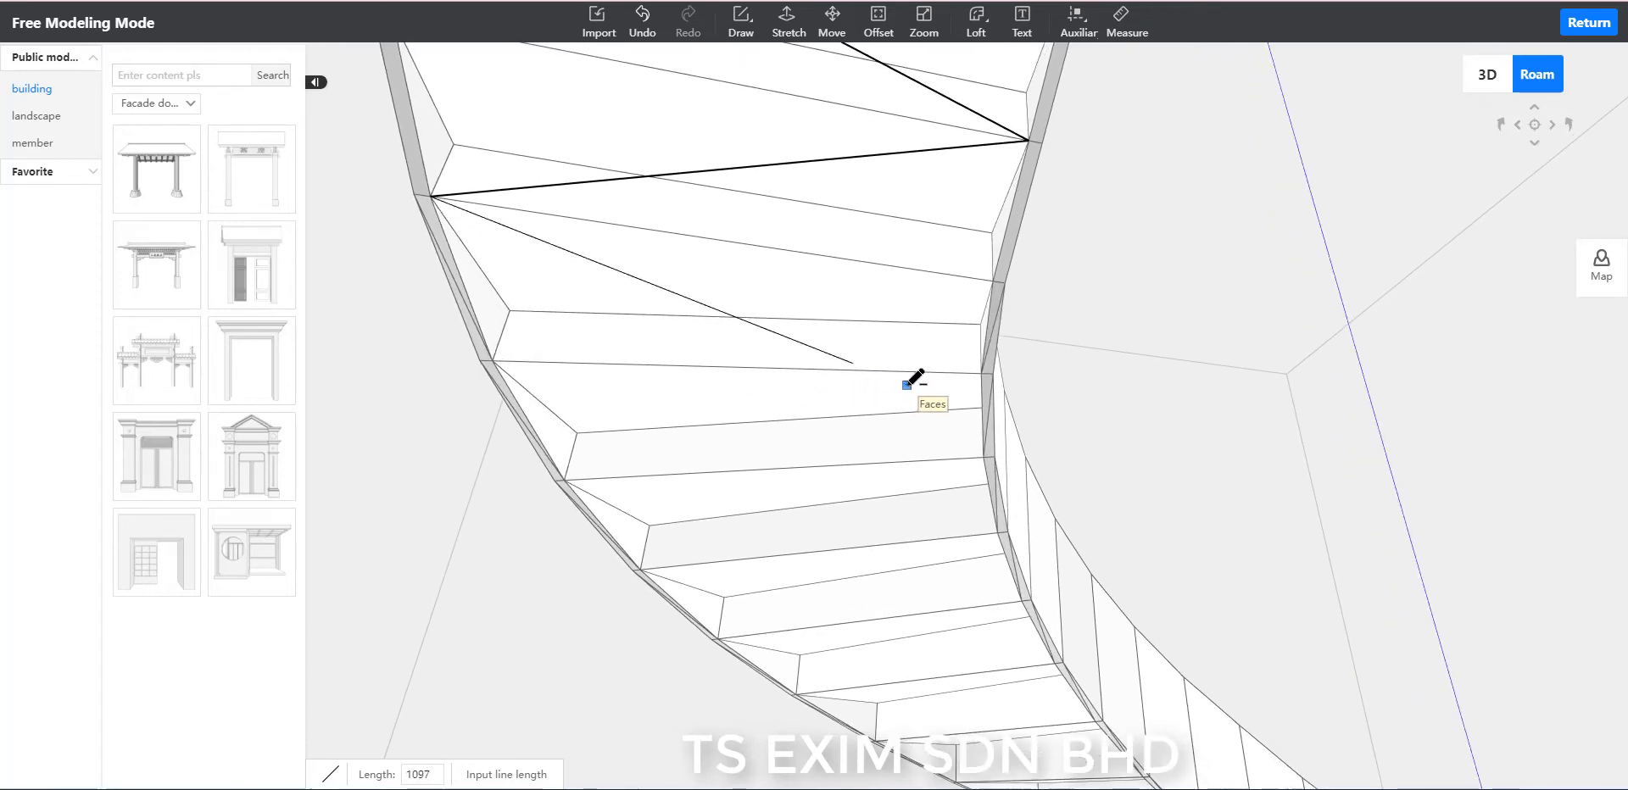
click(981, 372)
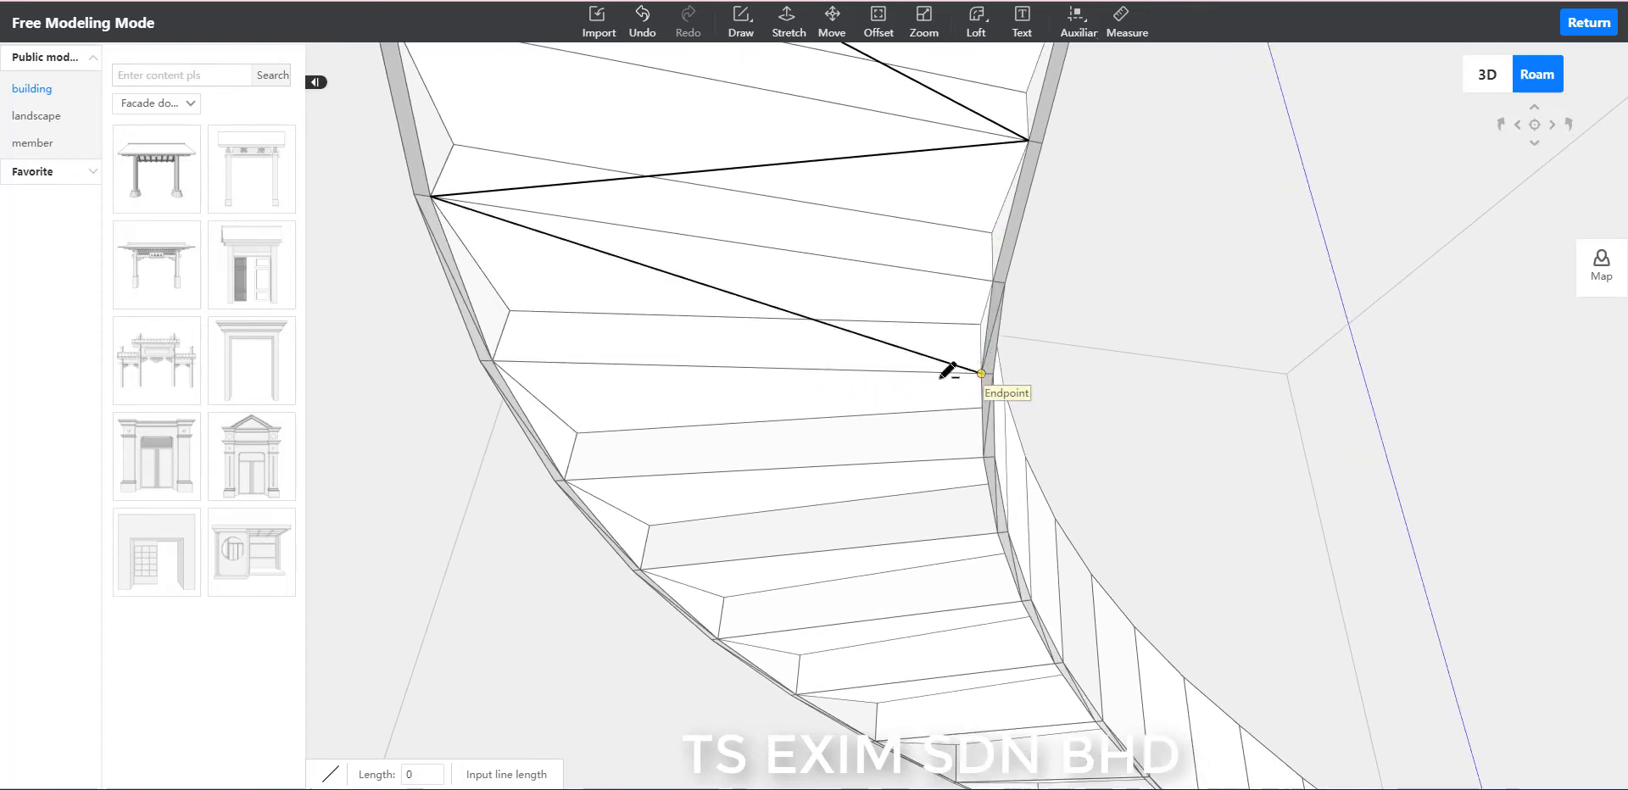
click(565, 480)
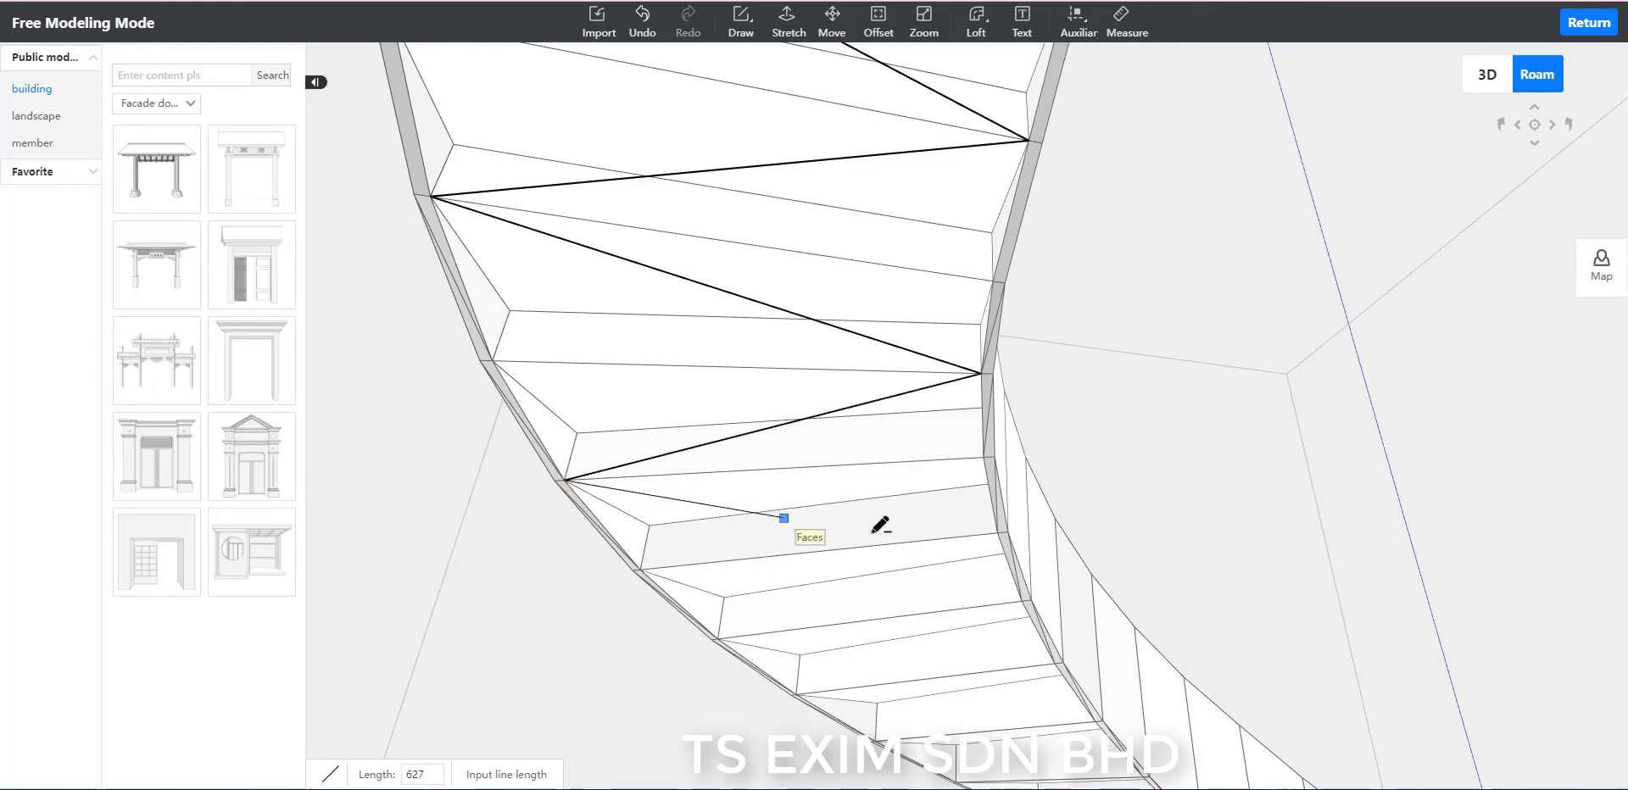
click(996, 534)
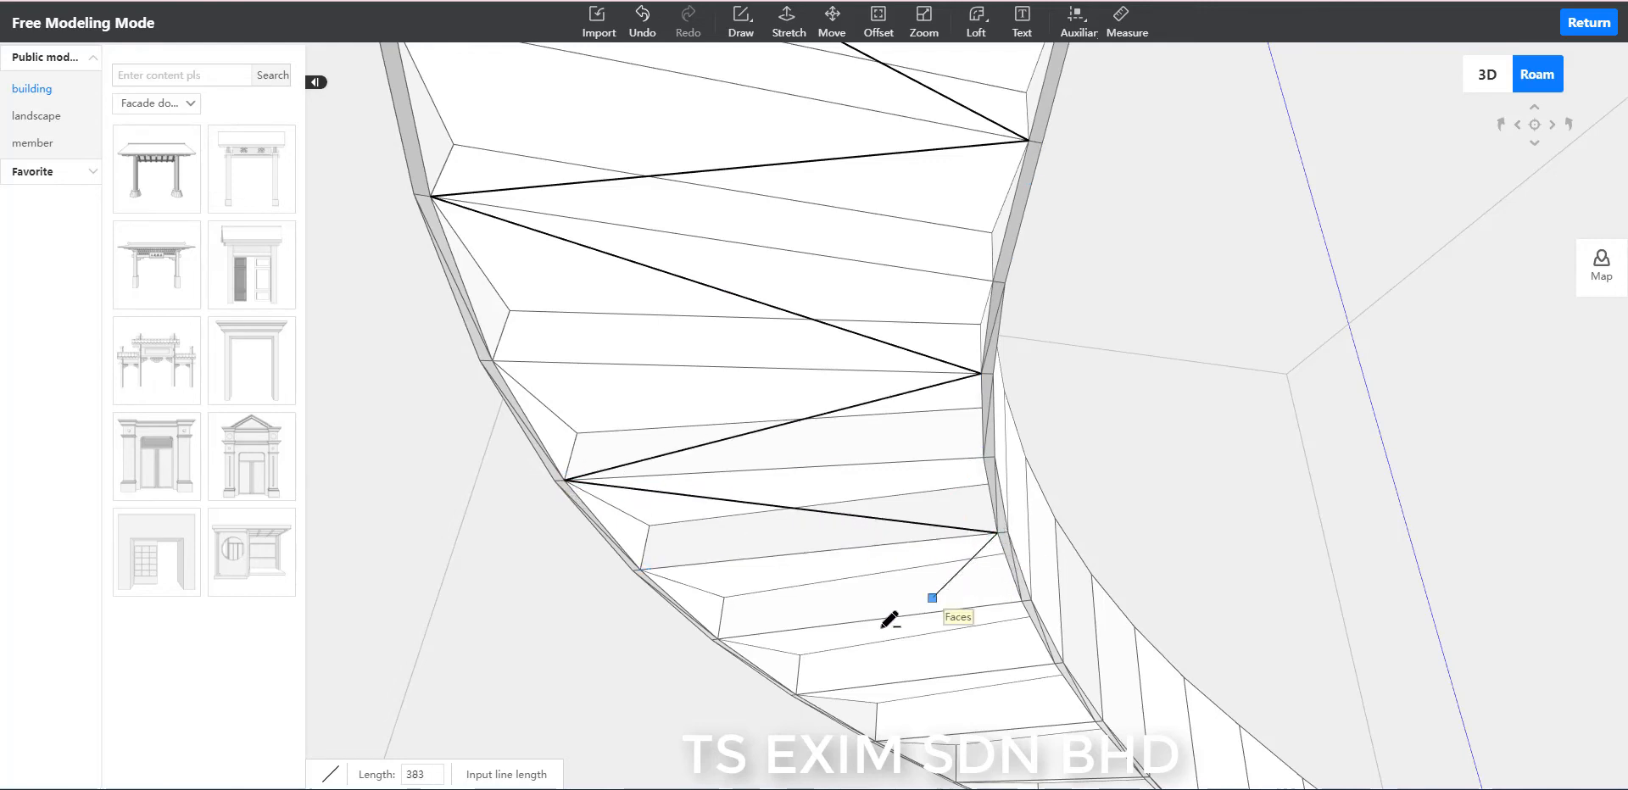
Continue the underside zigzag with four connected 1245-long lines, joining tread corners alternately on the outer and inner rims.
scroll(744, 622, down, 2)
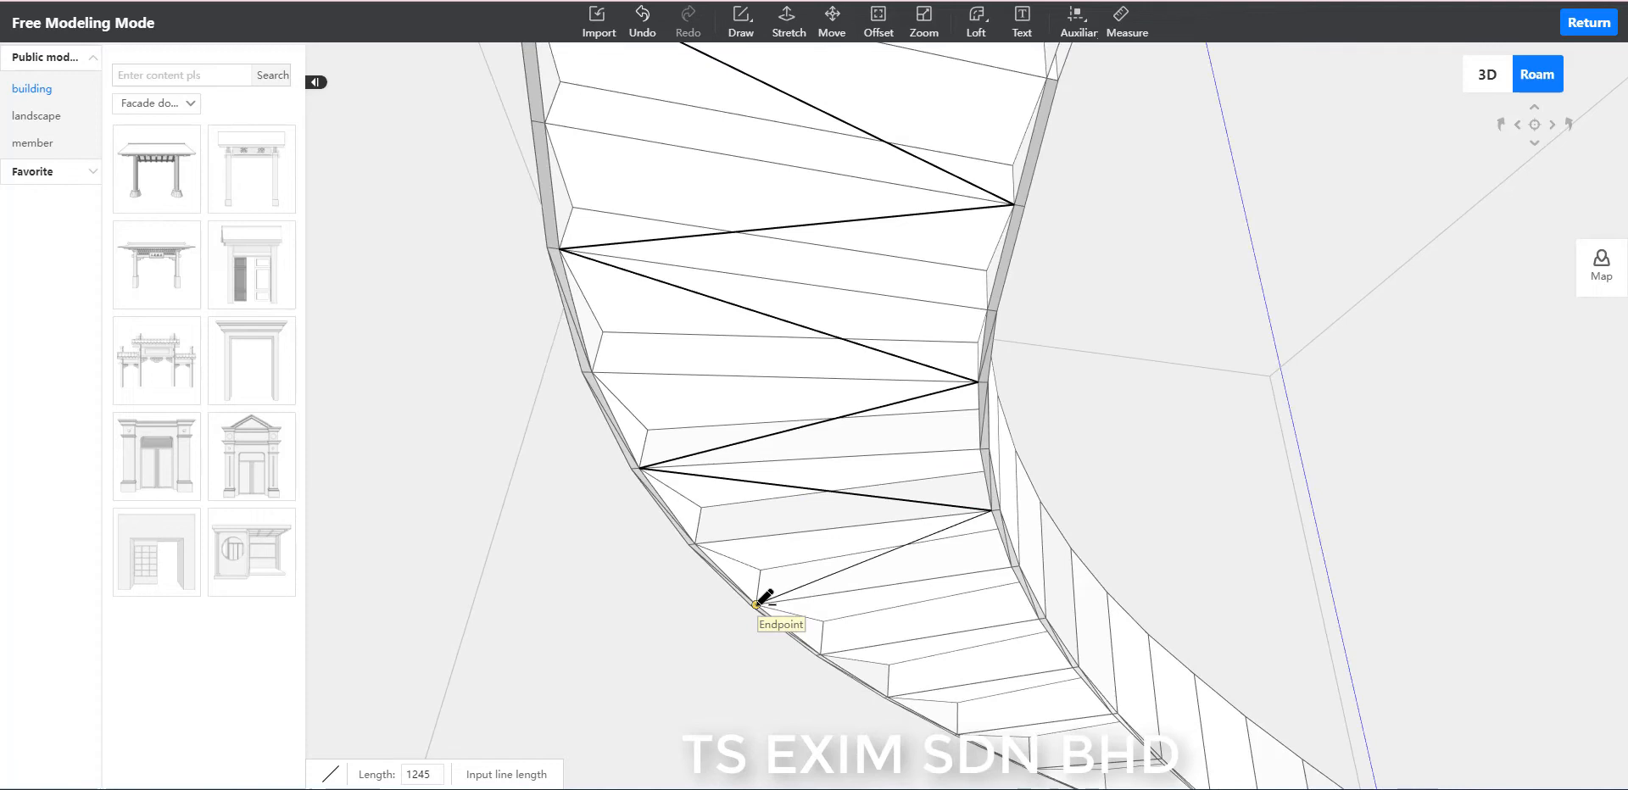
key(e)
scroll(763, 432, up, 3)
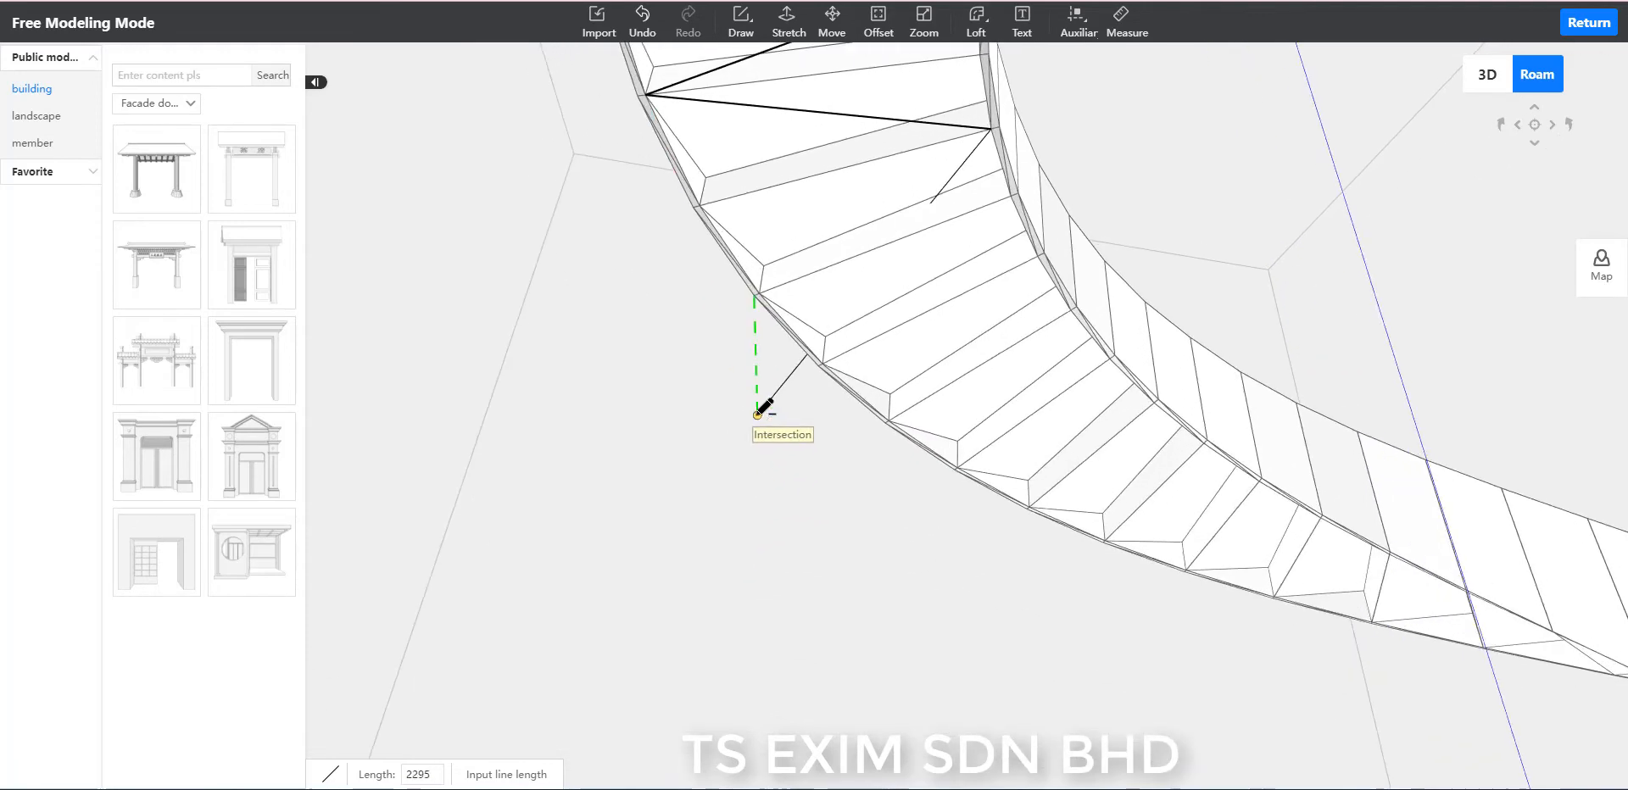
click(736, 278)
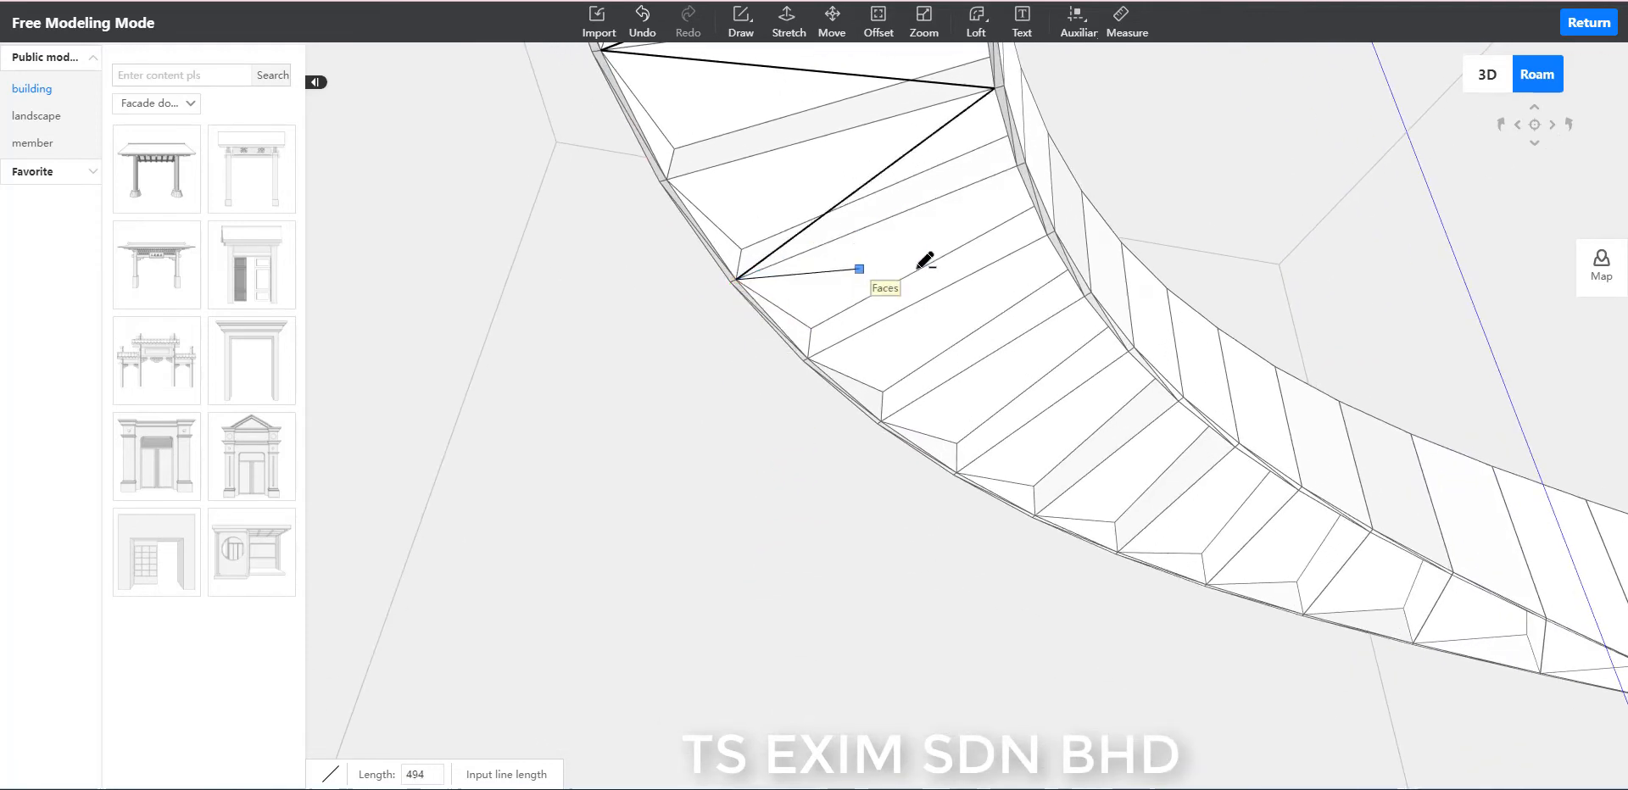
click(1046, 236)
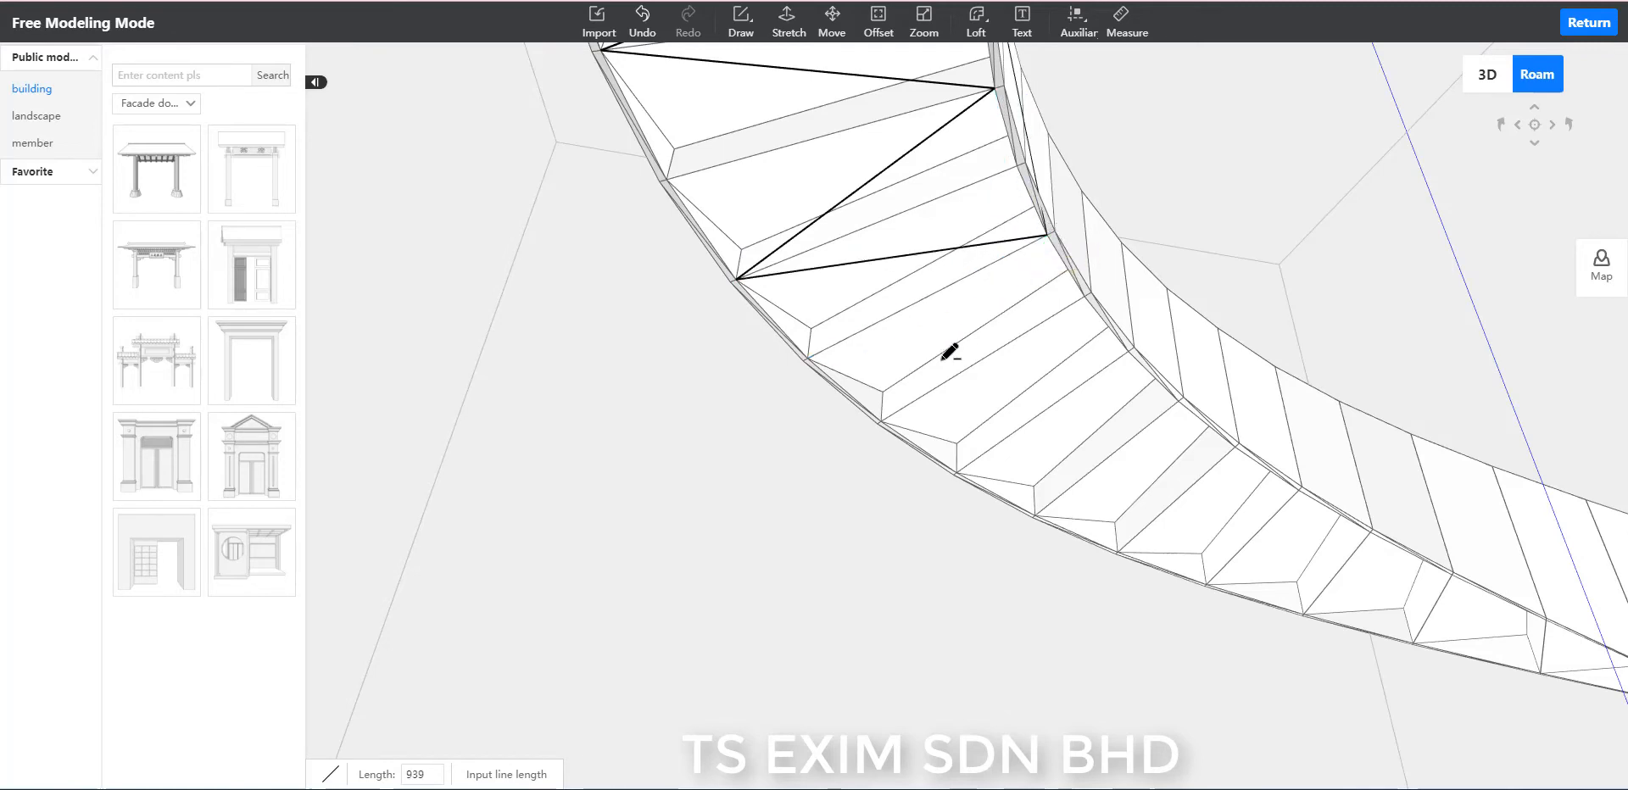
click(882, 421)
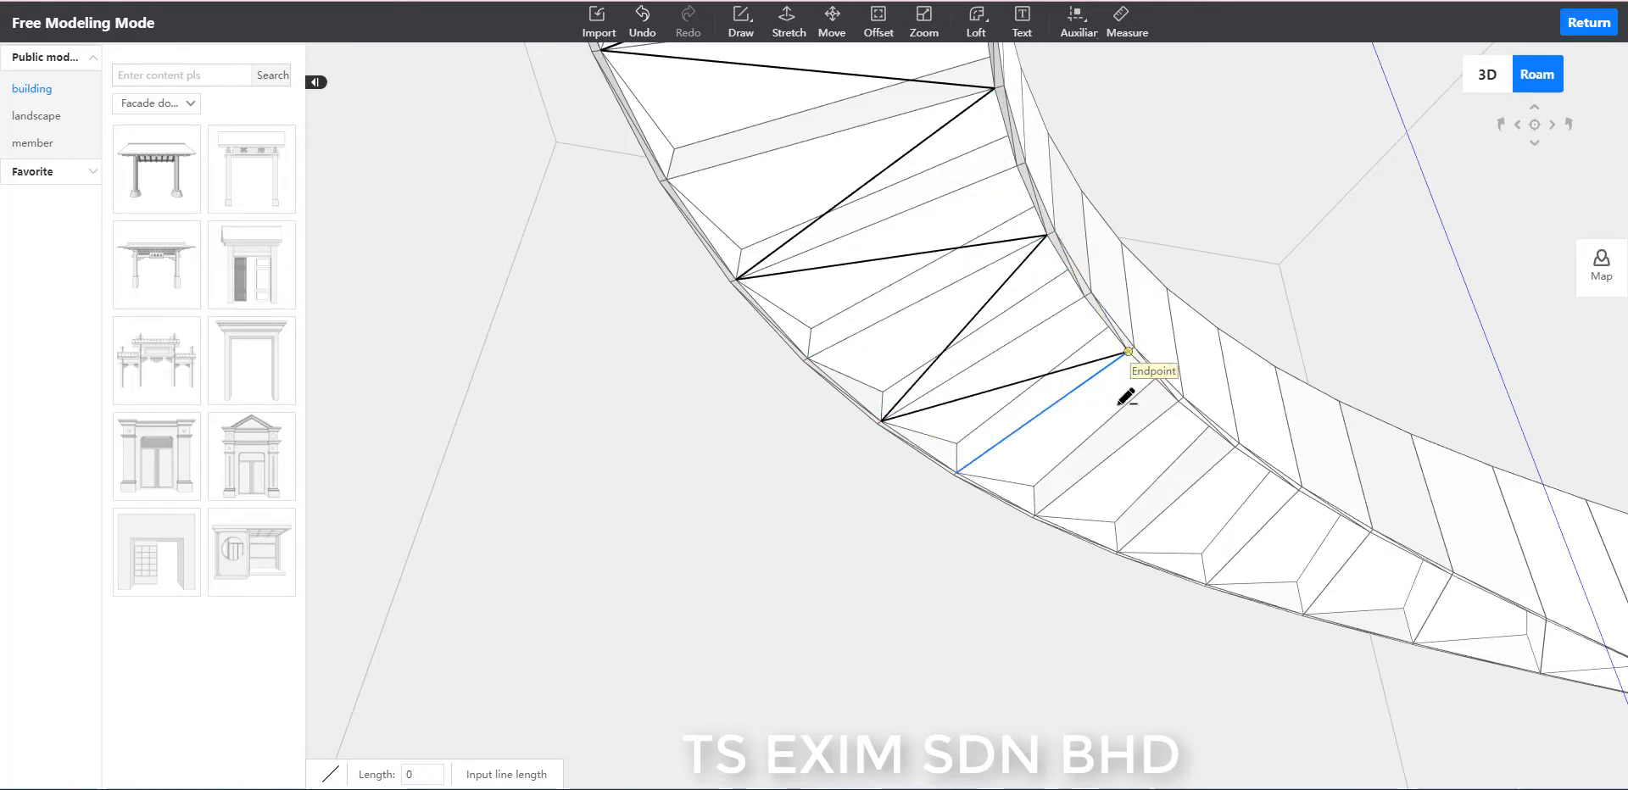
click(1127, 351)
Add three more 1245-long zigzag lines across the middle underside, ending at a tread corner on the outer rim.
scroll(877, 471, up, 3)
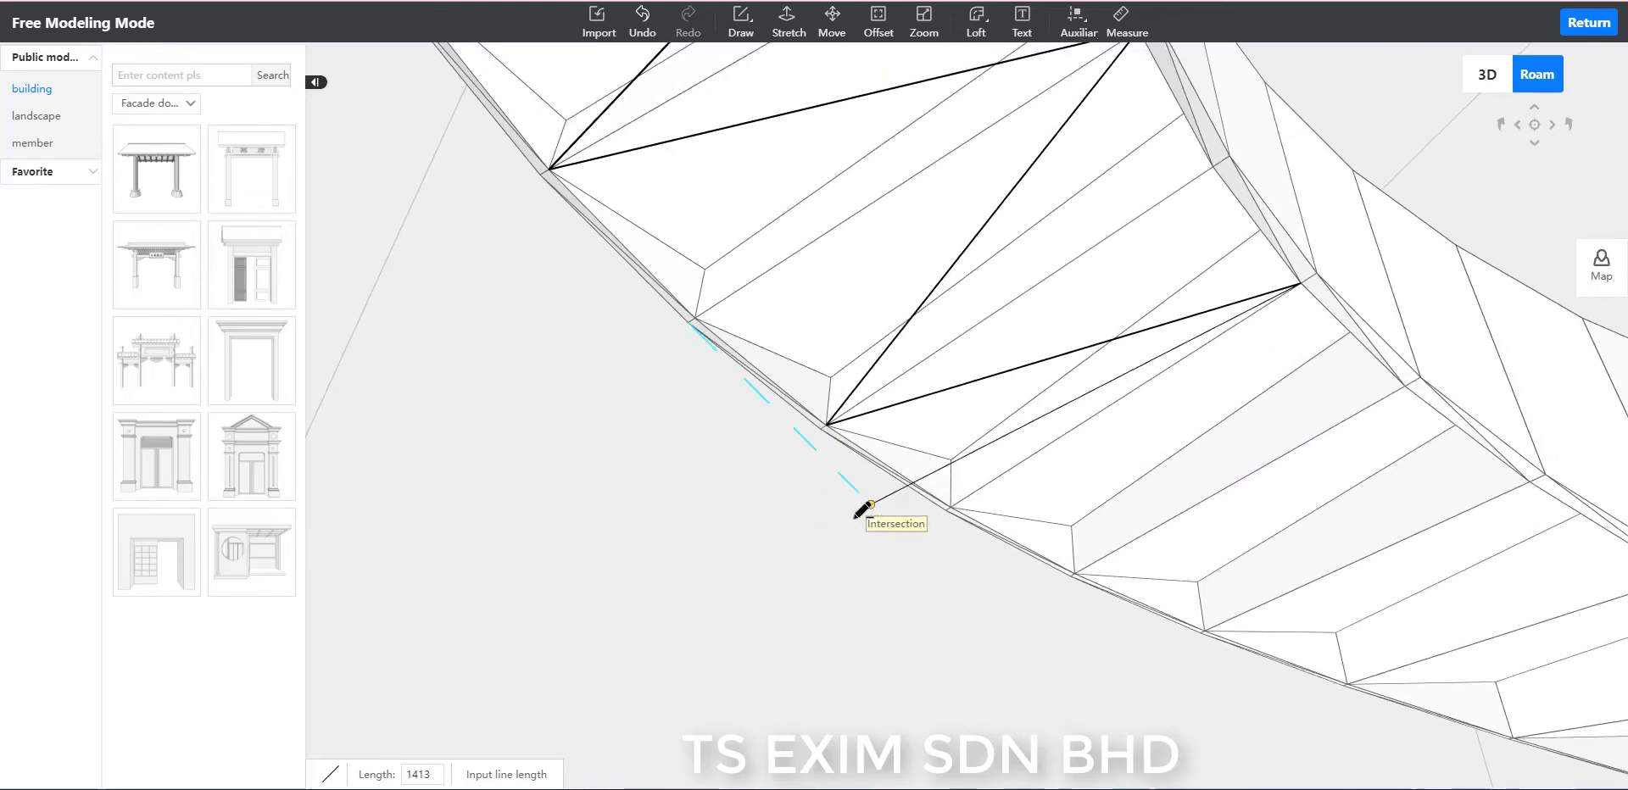
right_drag(856, 518, 991, 566)
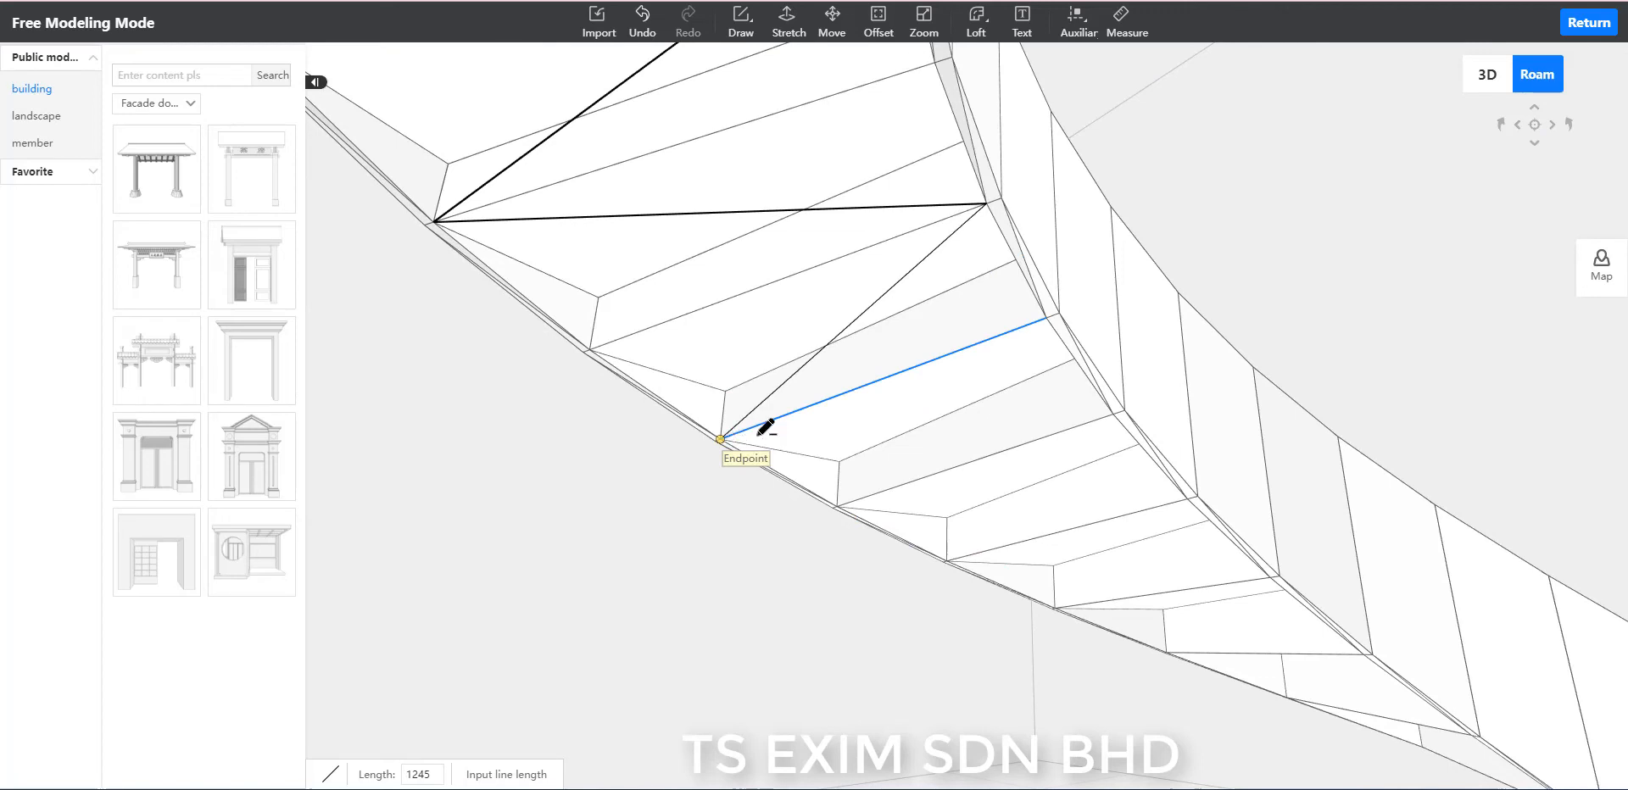
click(720, 439)
right_drag(1035, 418, 1148, 422)
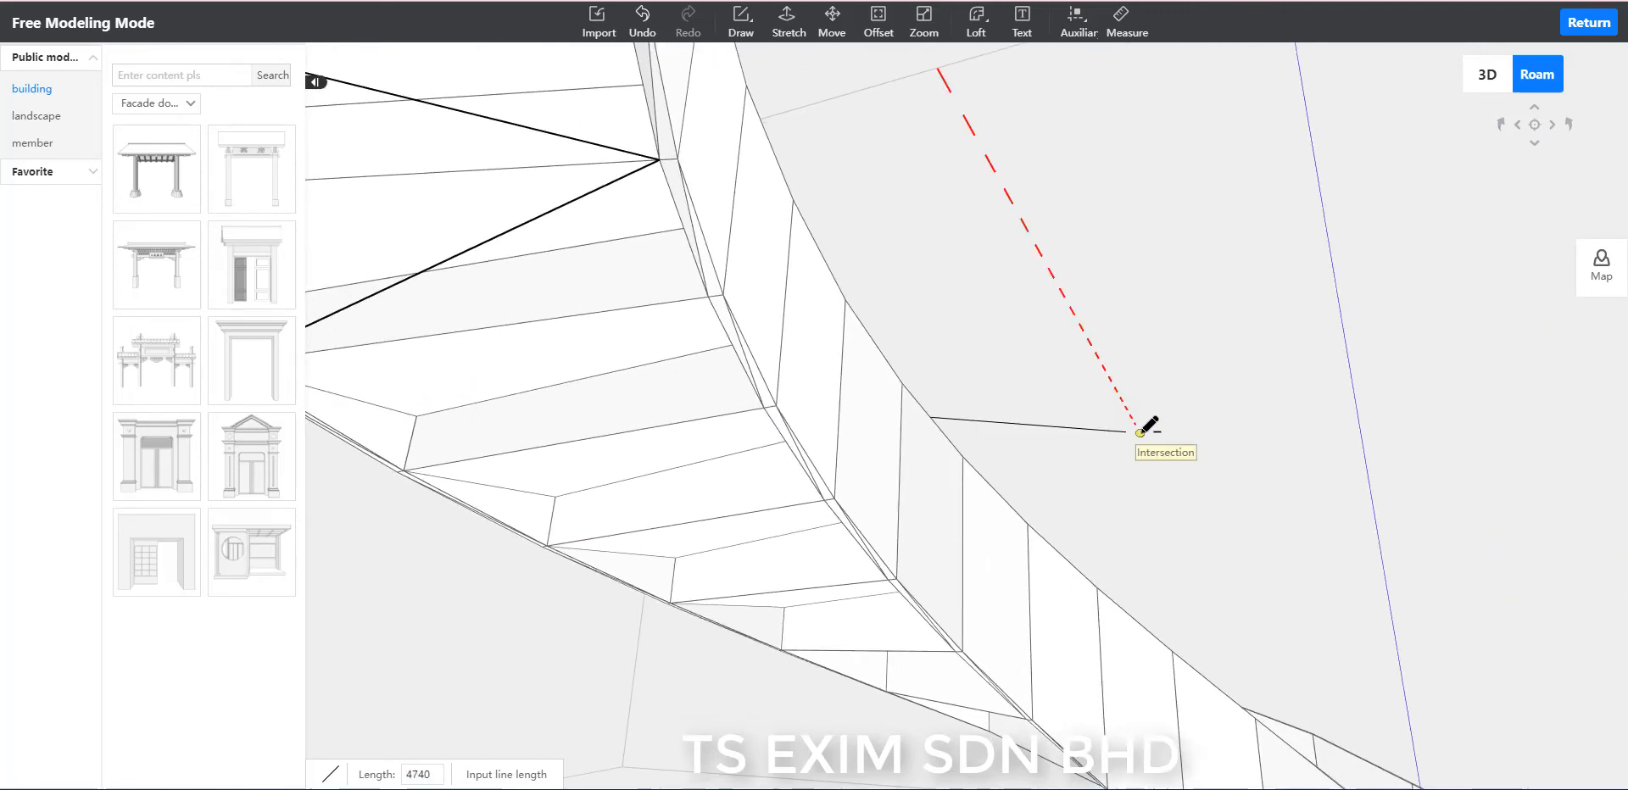
key(a)
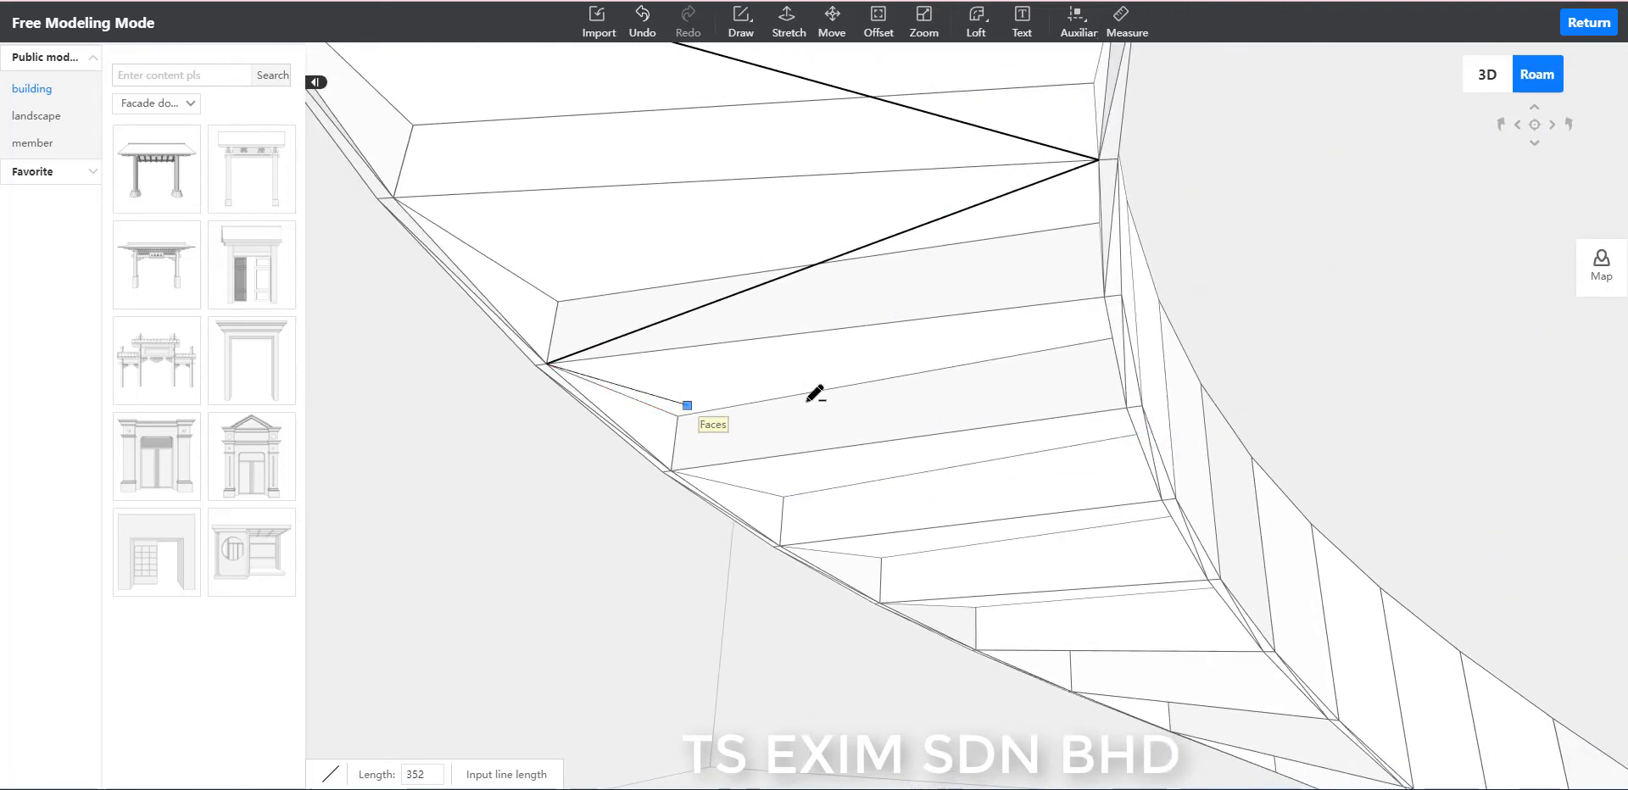
click(1127, 407)
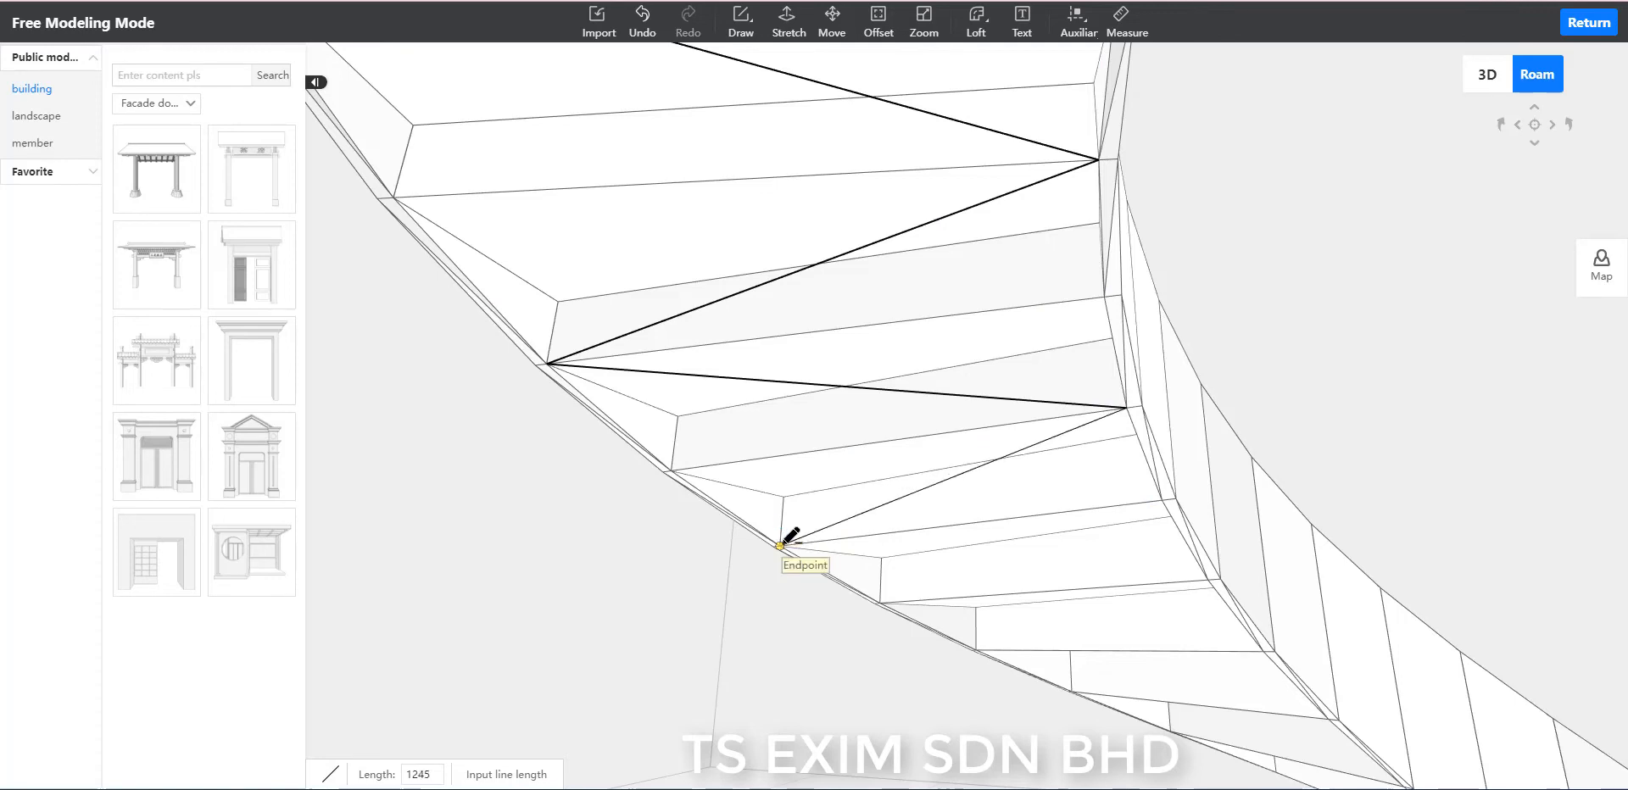
click(780, 545)
Extend the zigzag by two 1245-long lines, crossing to the inner rim and back to the next outer tread corner.
middle_drag(780, 545, 959, 539)
key(d)
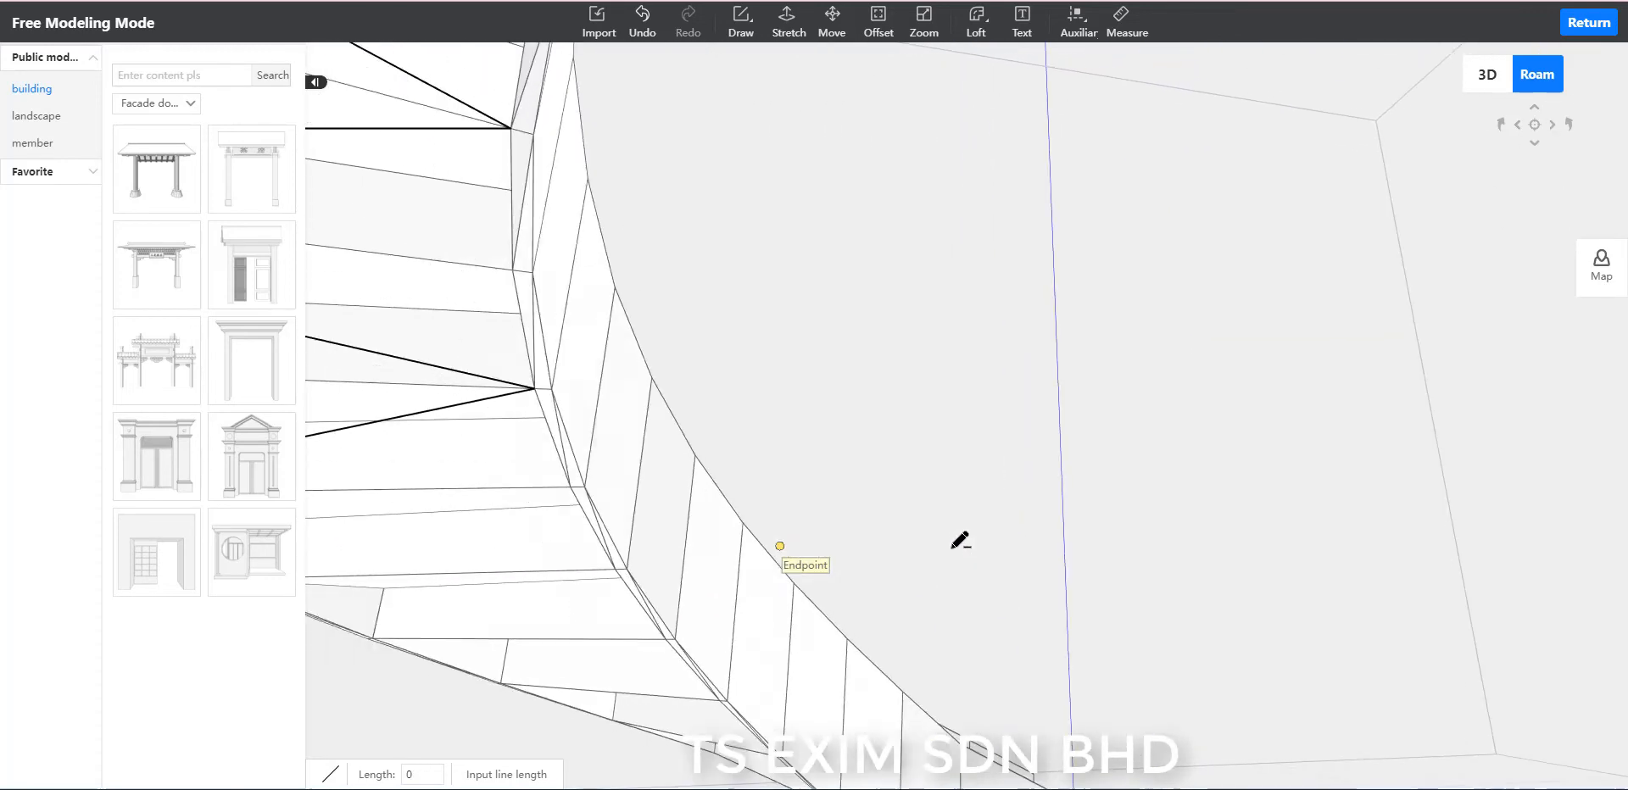
key(a)
key(e)
key(e)
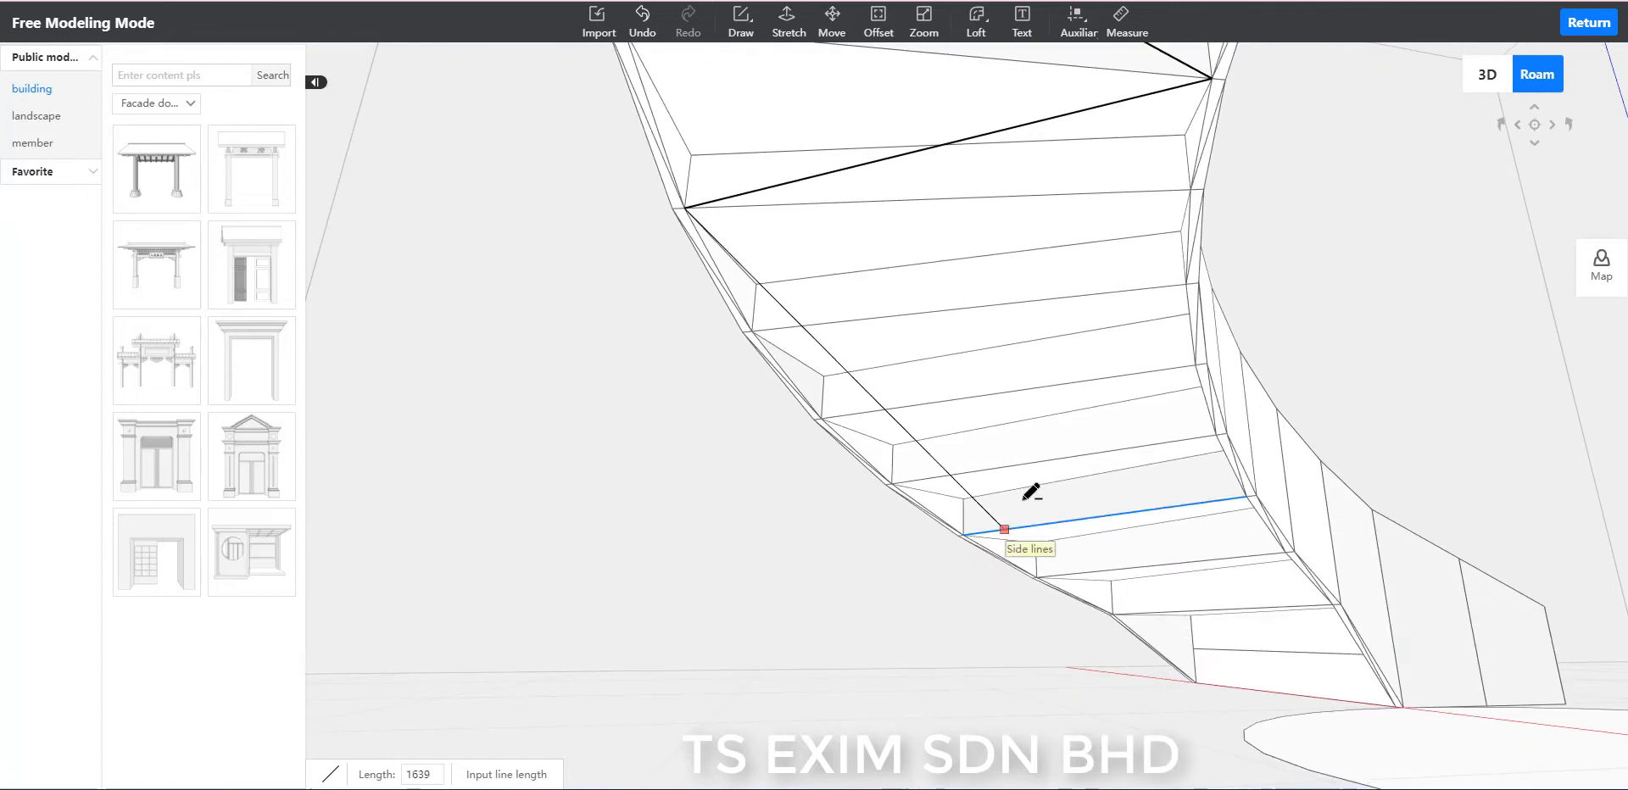
key(q)
key(q)
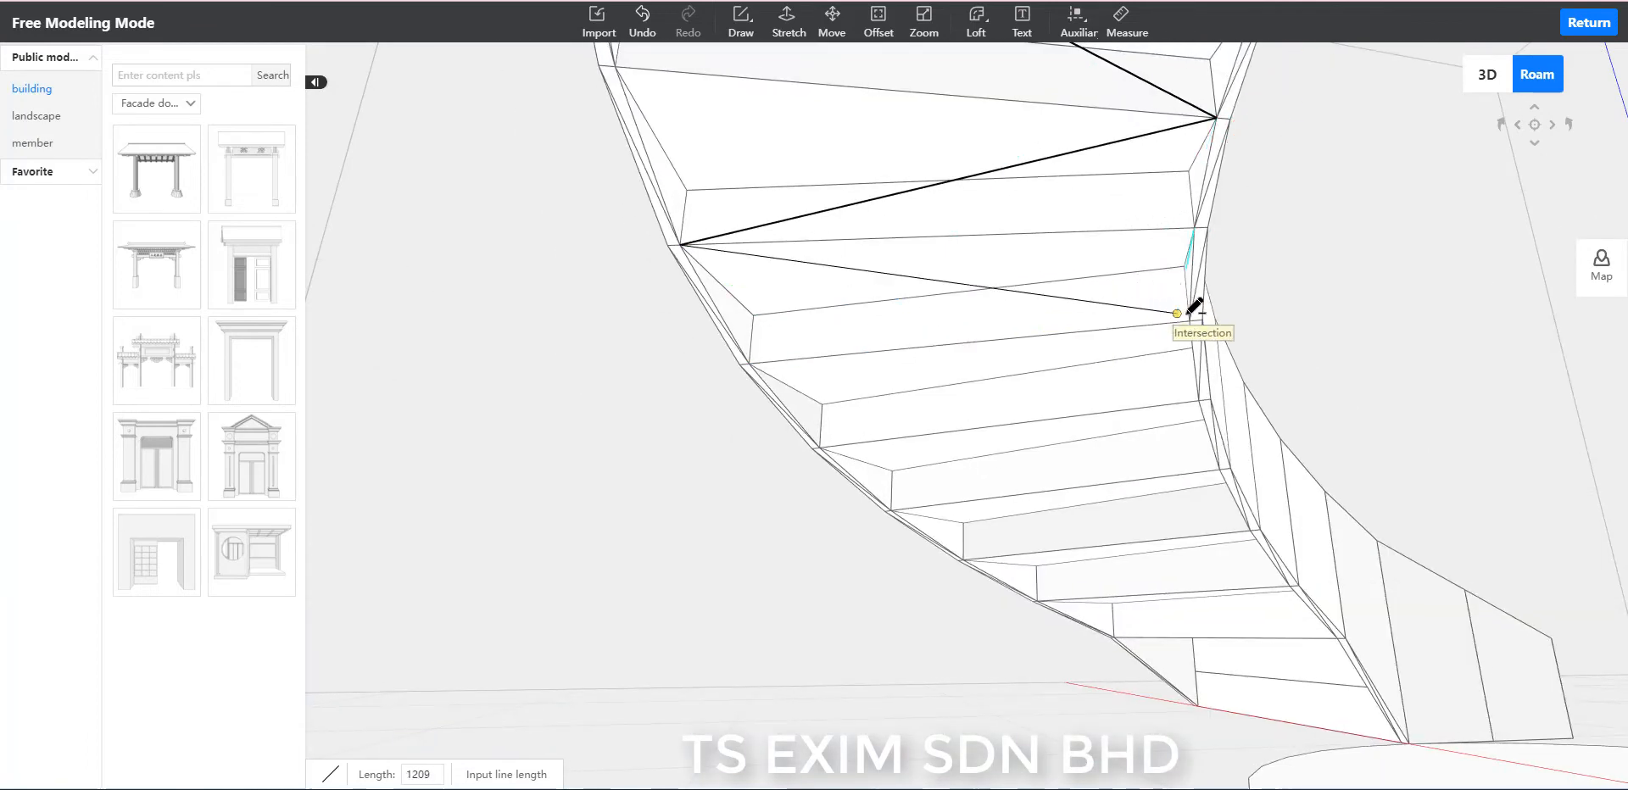
click(1189, 320)
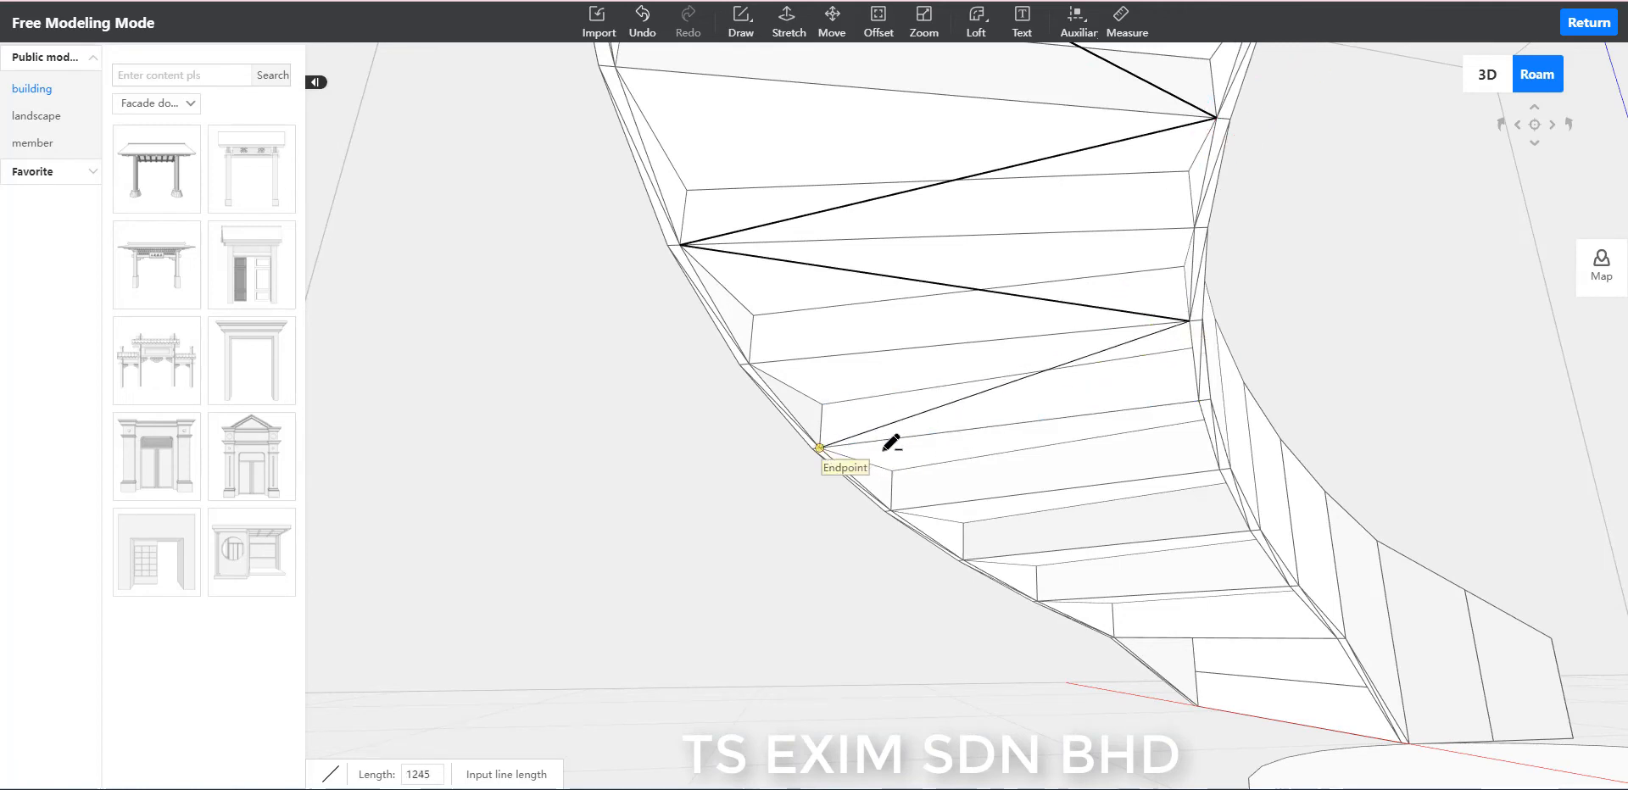
click(819, 448)
Carry the 1245-long zigzag lines across the lower underside, alternating between the inner and outer rims down to the last few treads.
right_drag(900, 452, 1039, 447)
key(d)
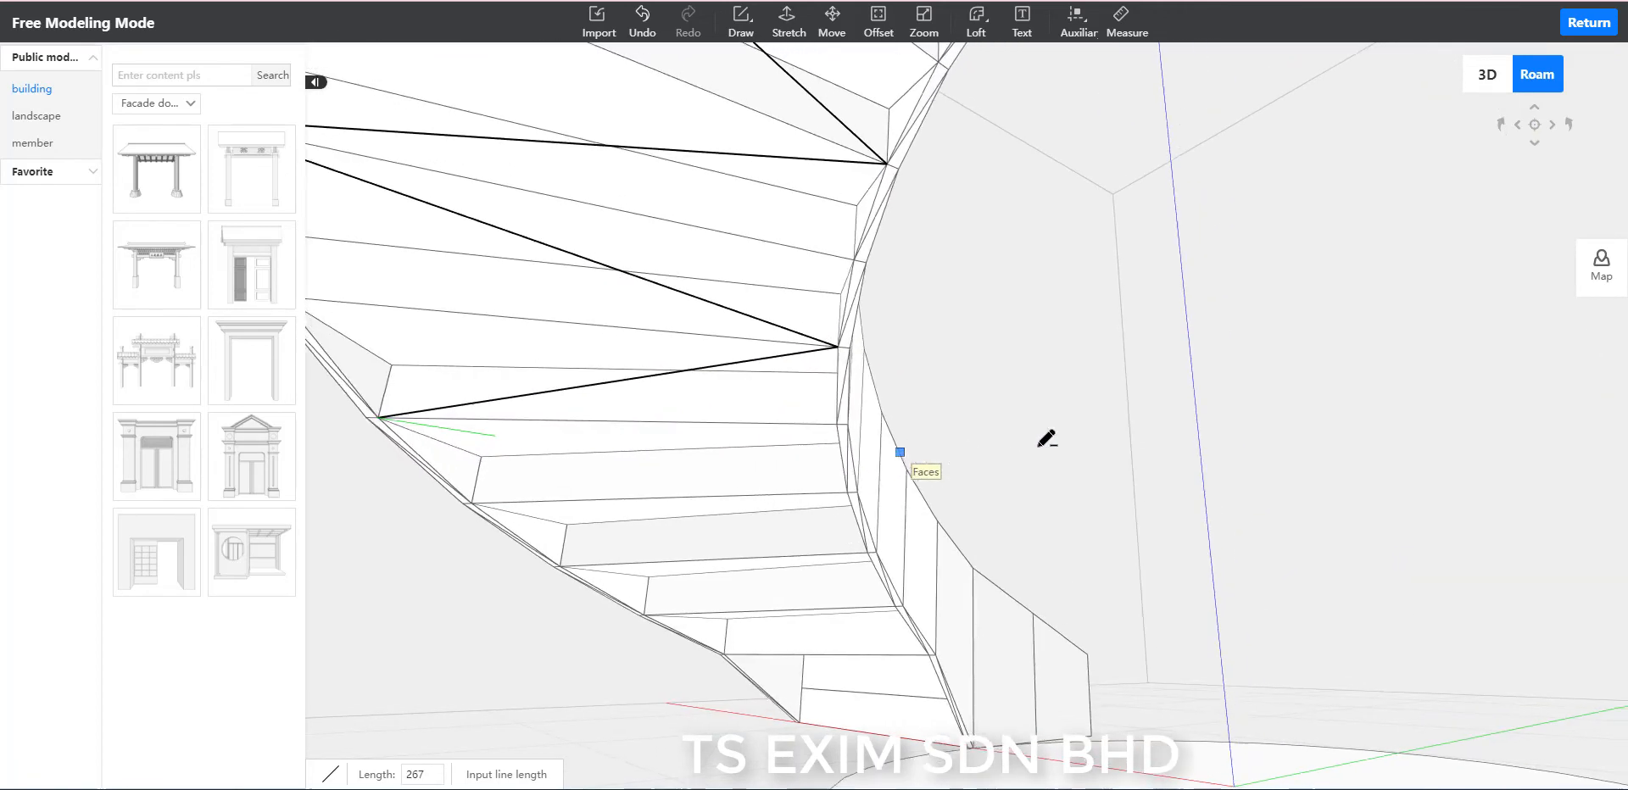
key(a)
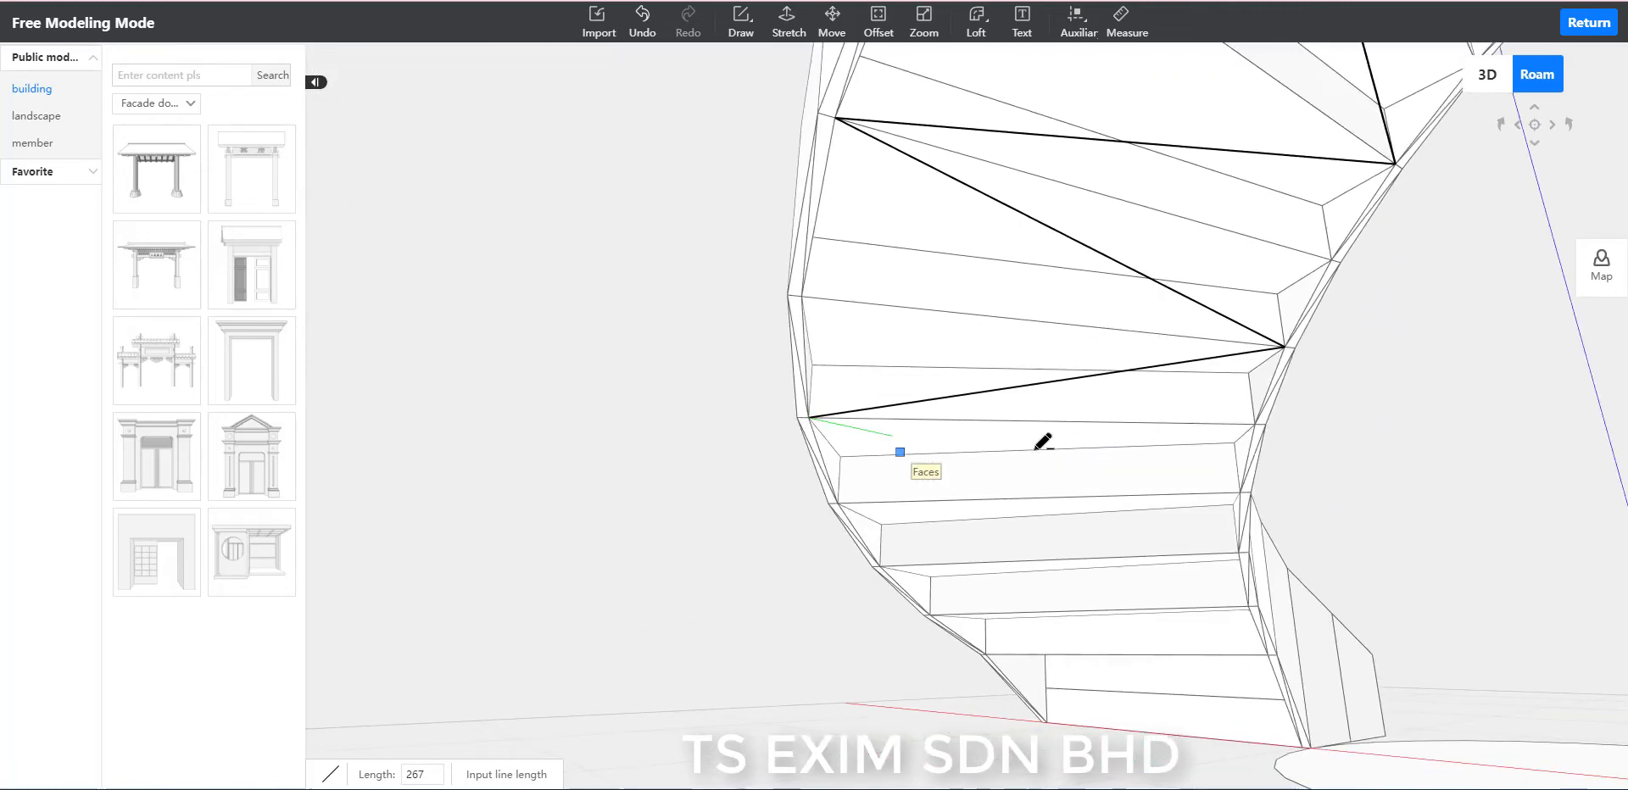
click(1240, 490)
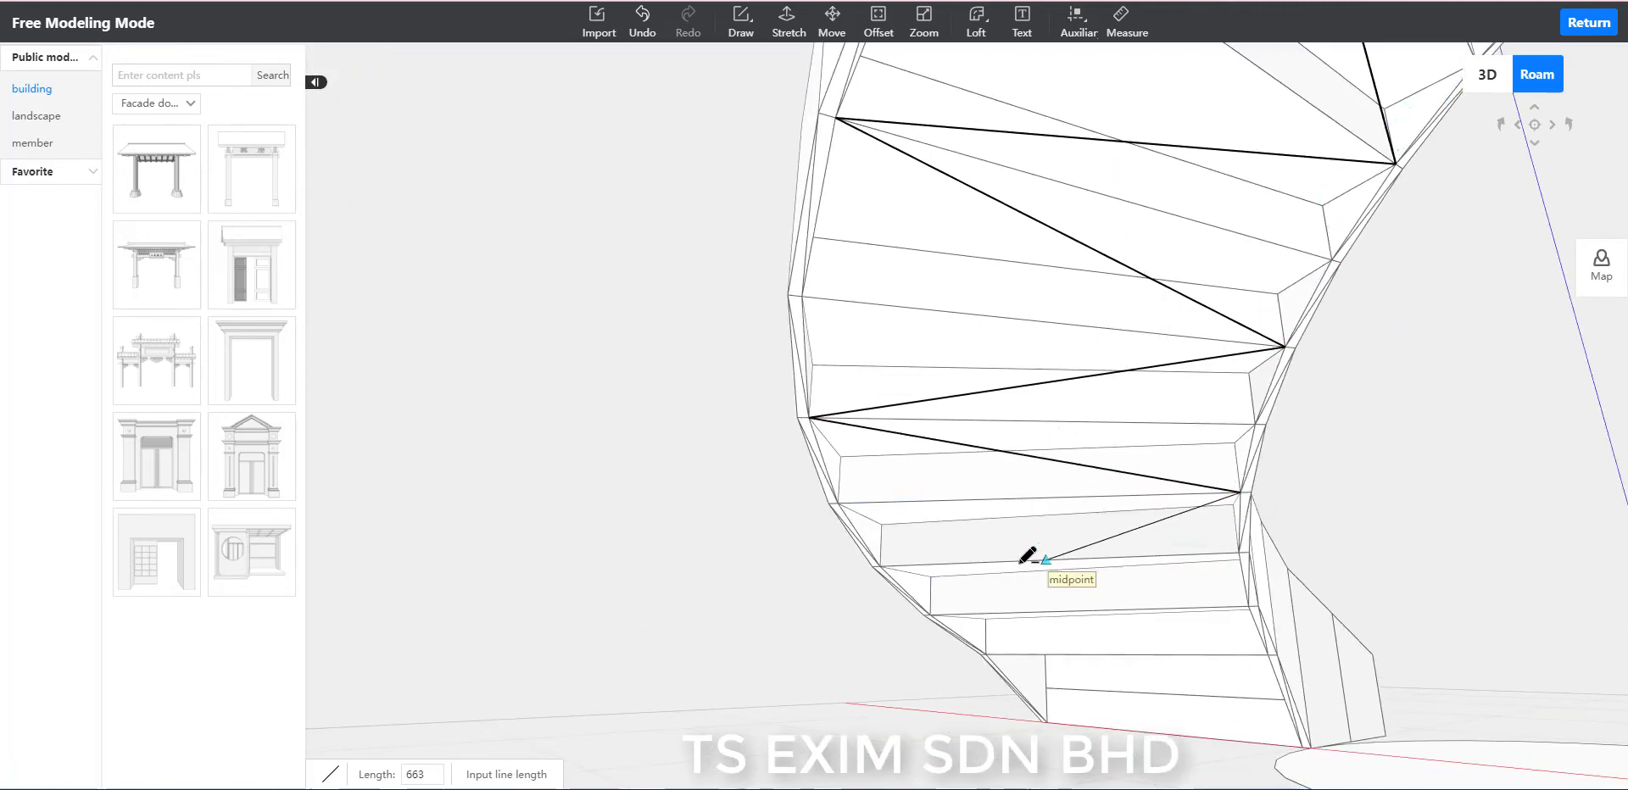
key(e)
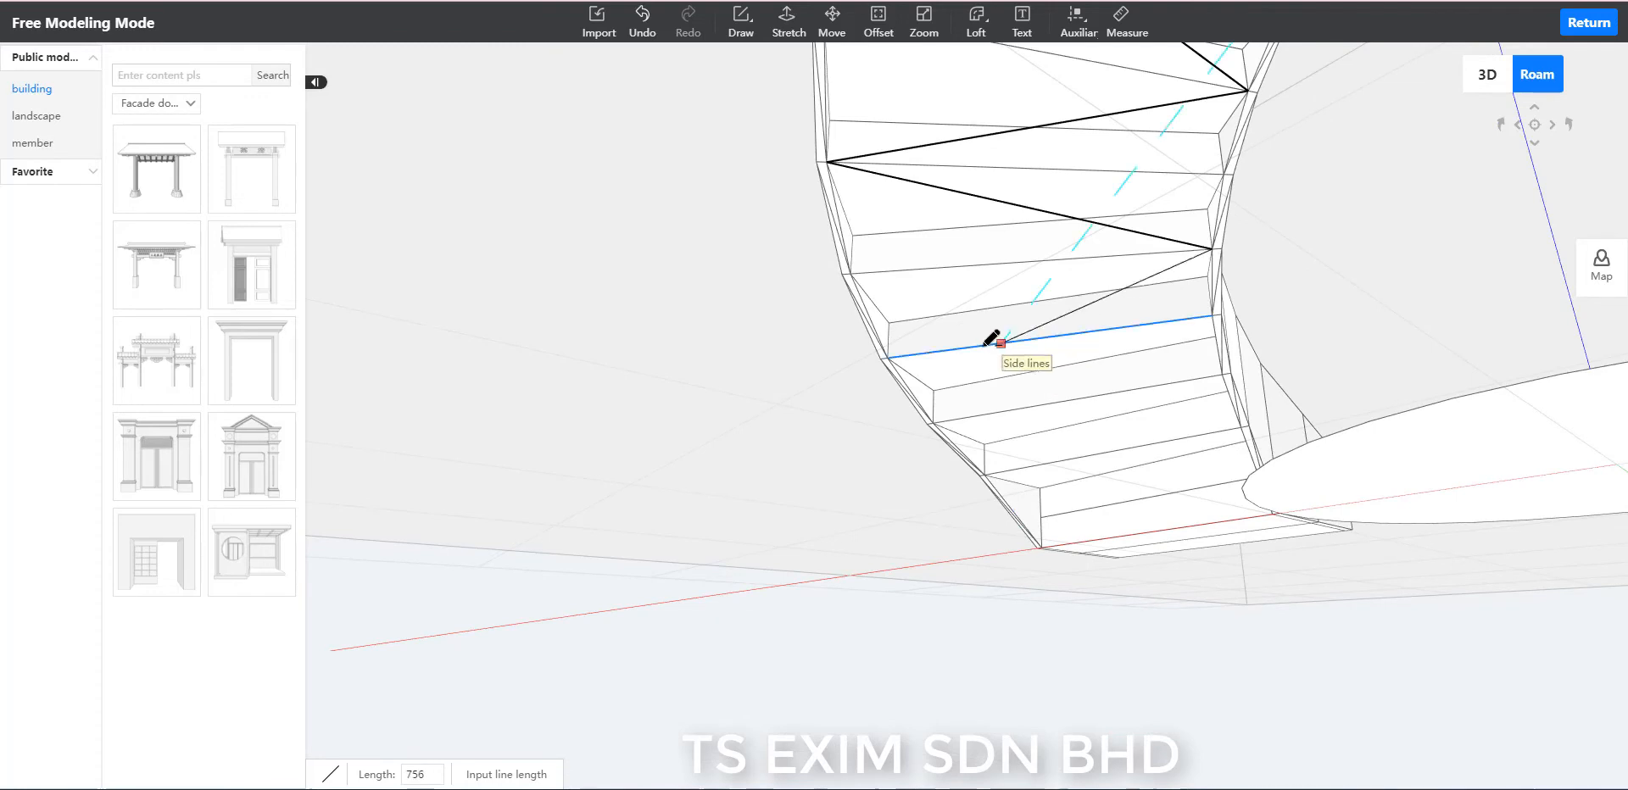
click(888, 358)
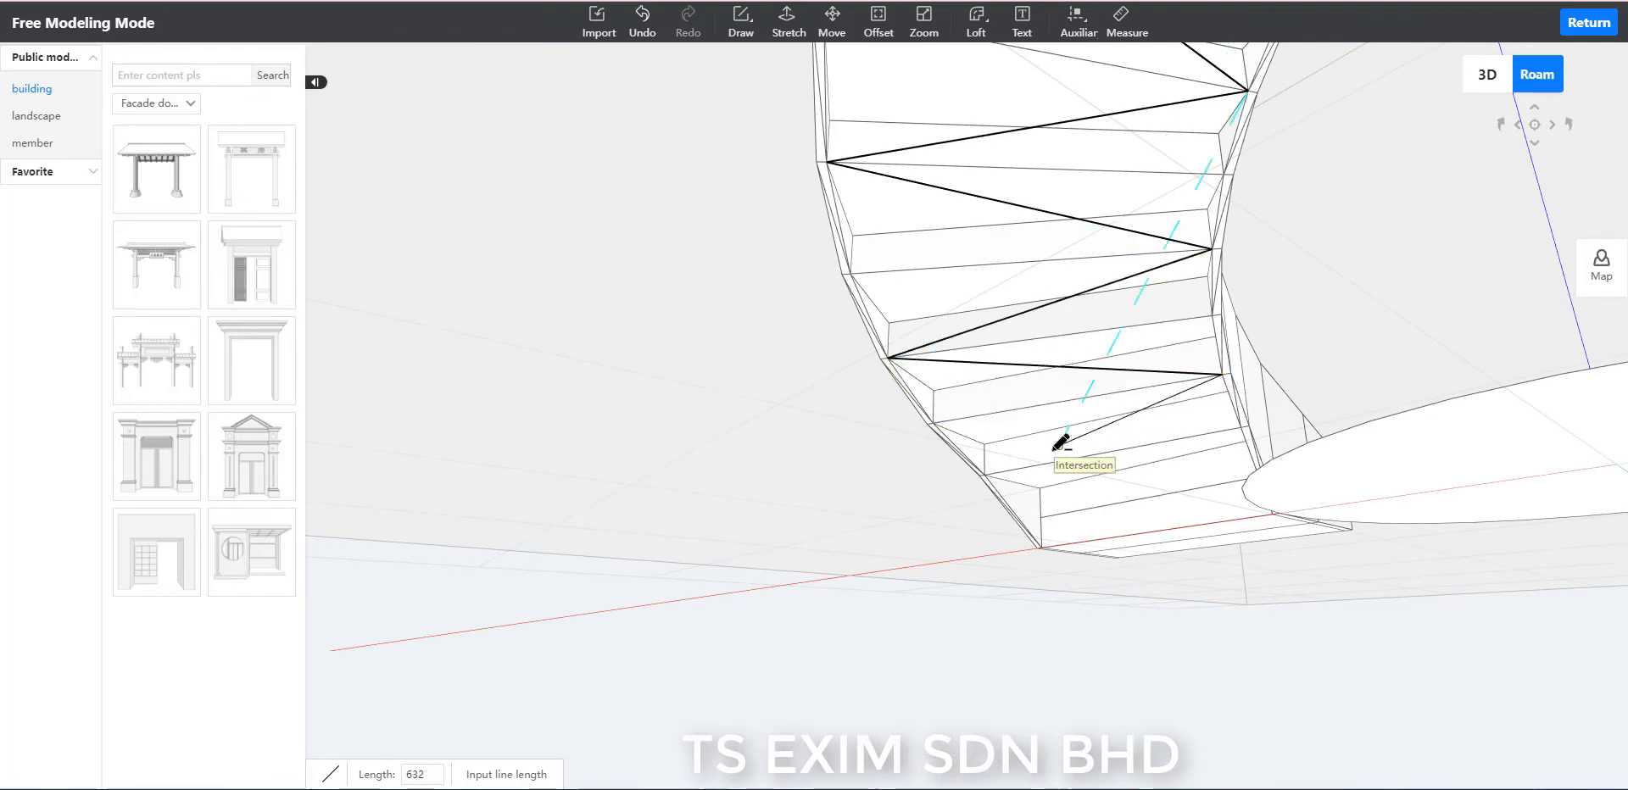
key(w)
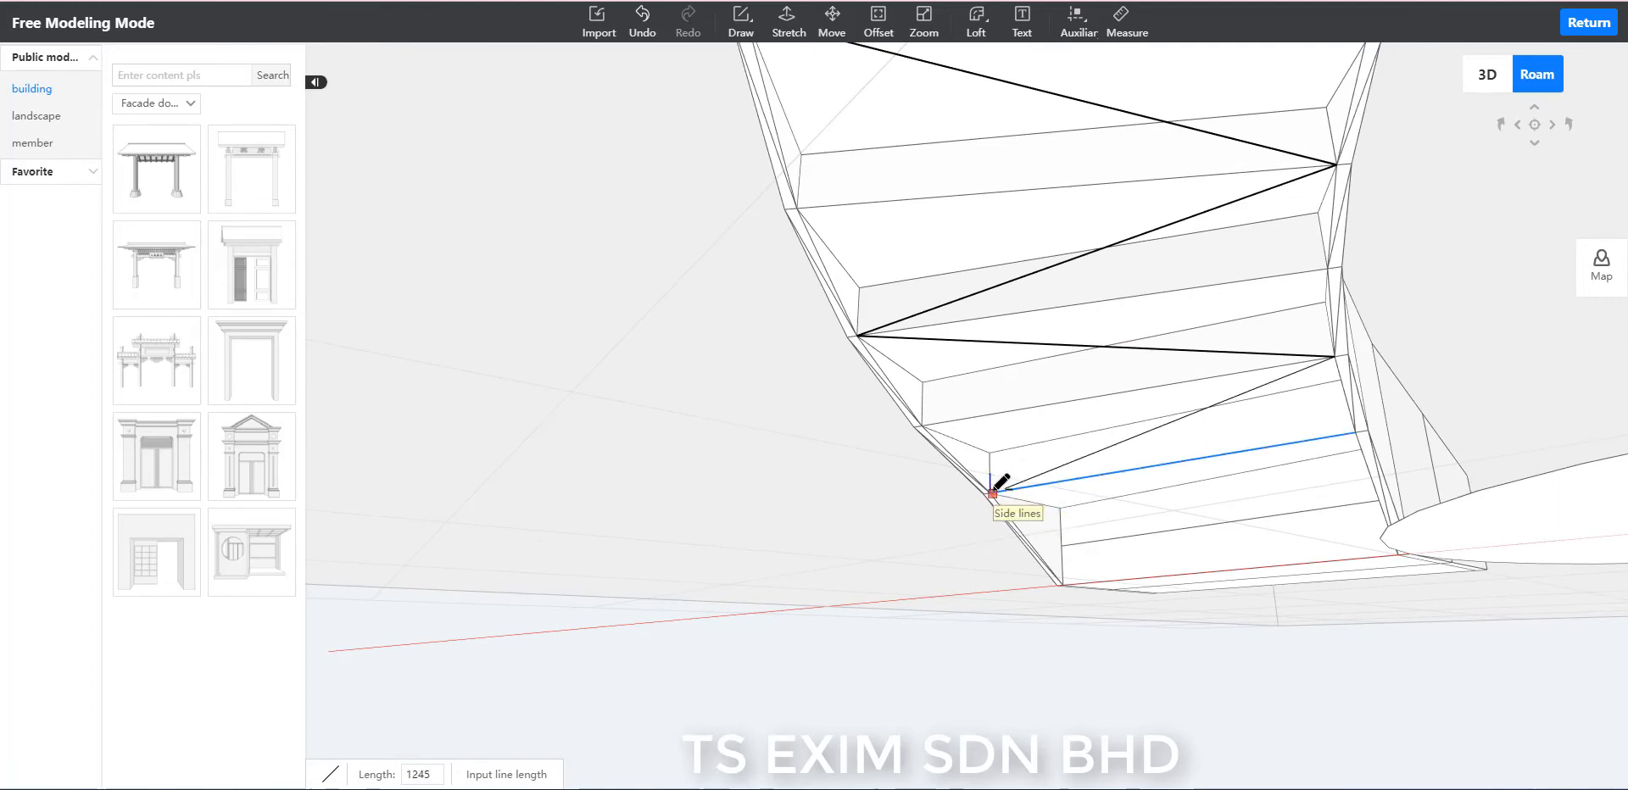
key(w)
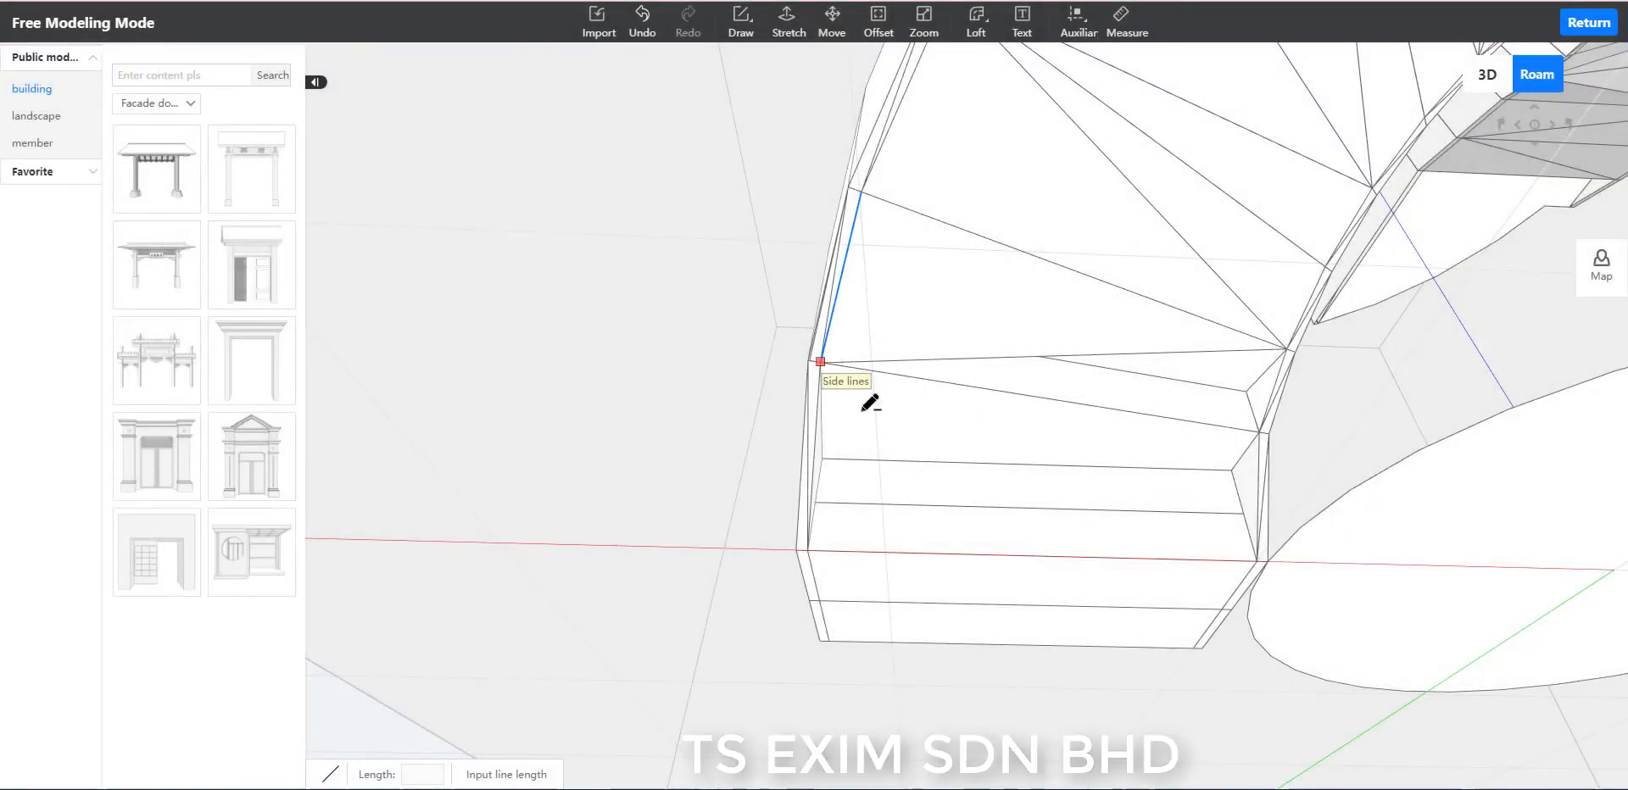
Draw the last two underside lines at the stair foot, from outer to inner rim and a 1272-long one to the outer bottom corner.
click(819, 362)
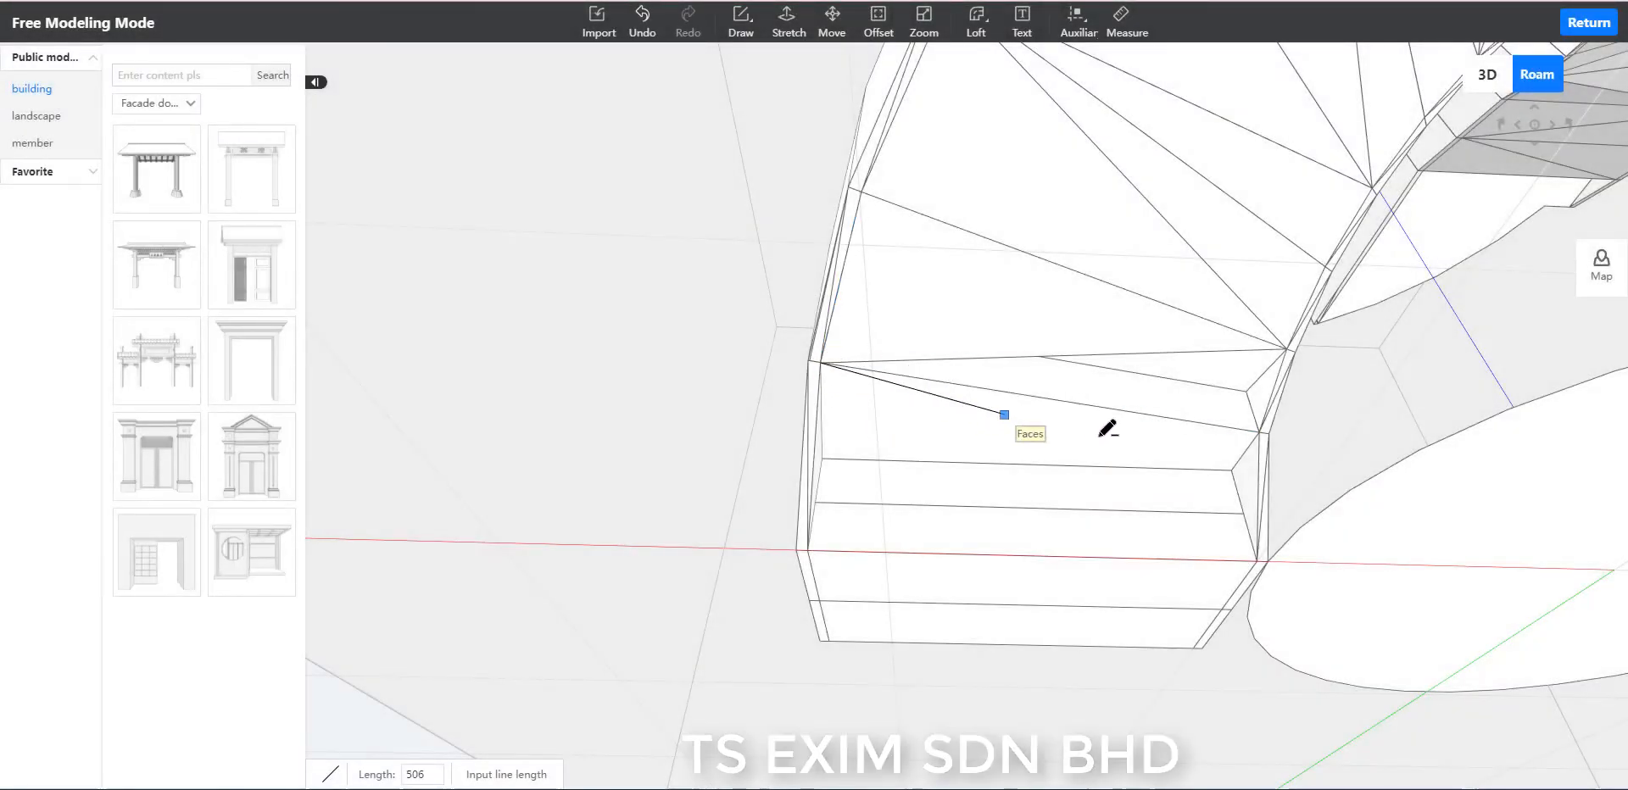
click(1260, 432)
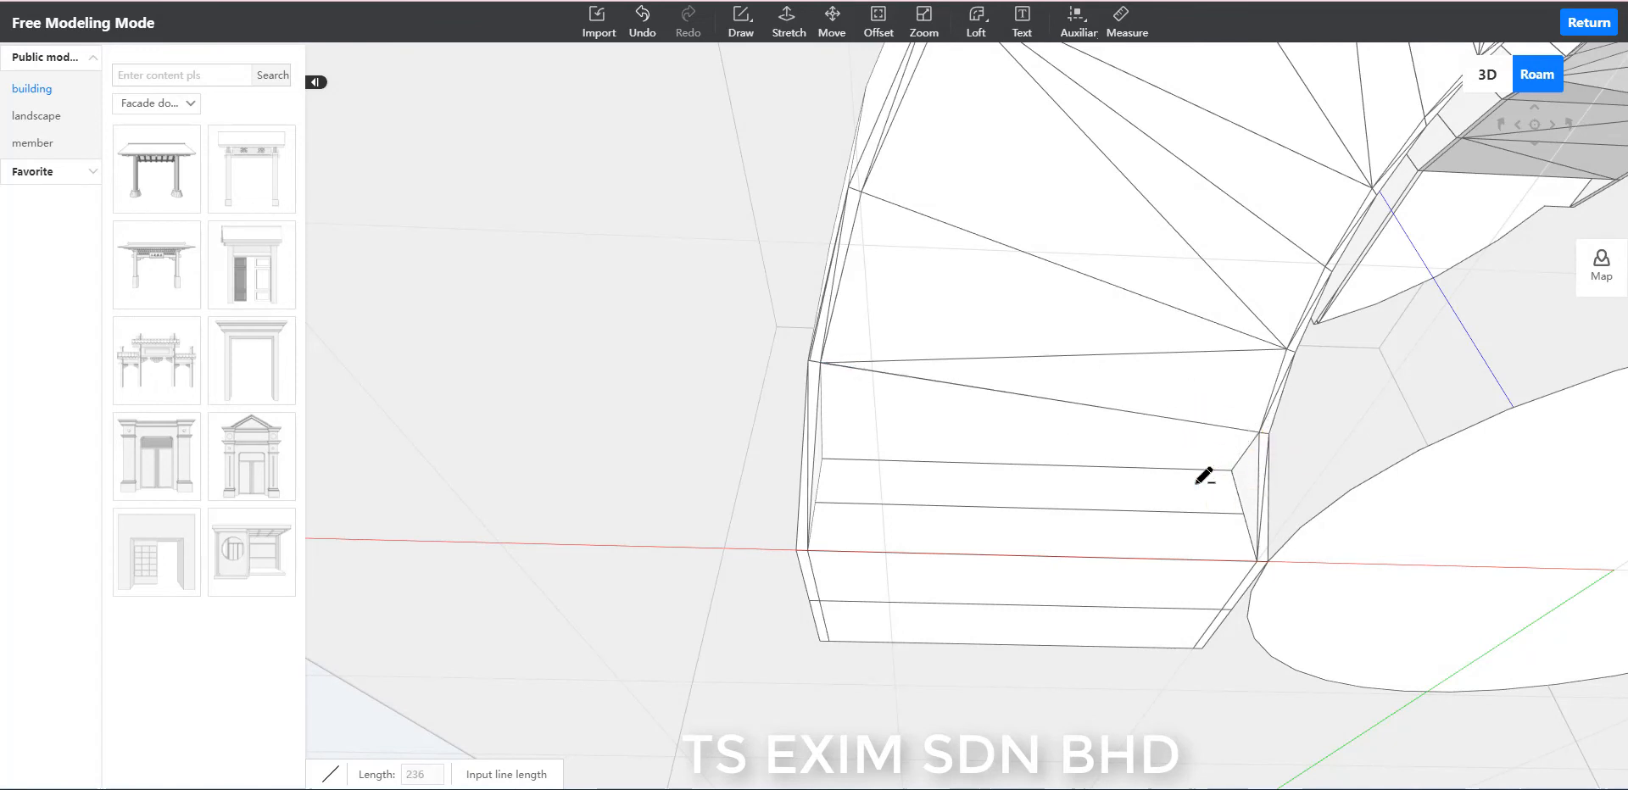
click(1259, 433)
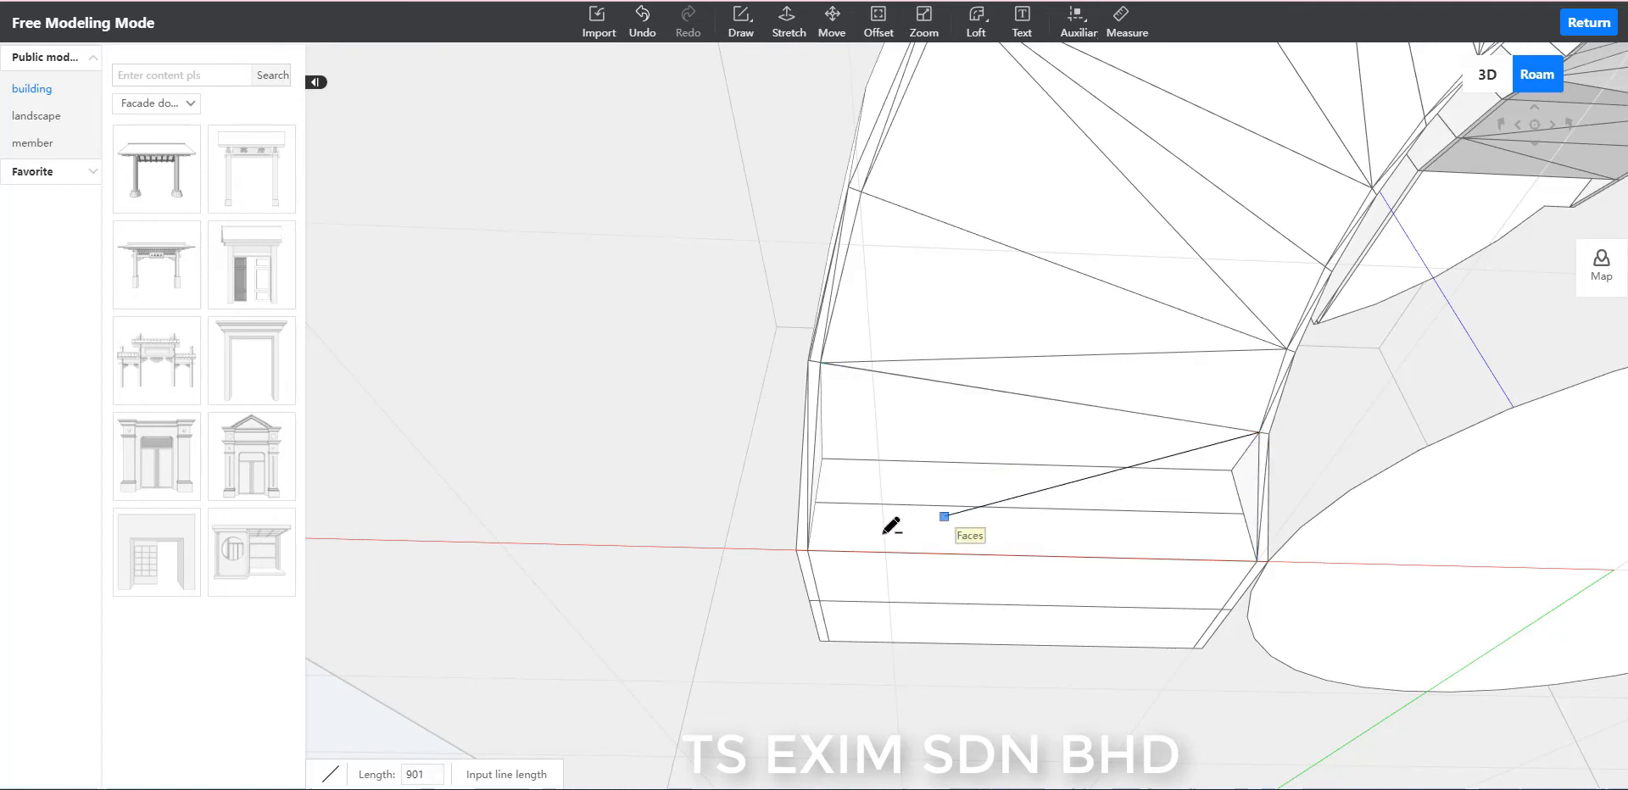
click(807, 549)
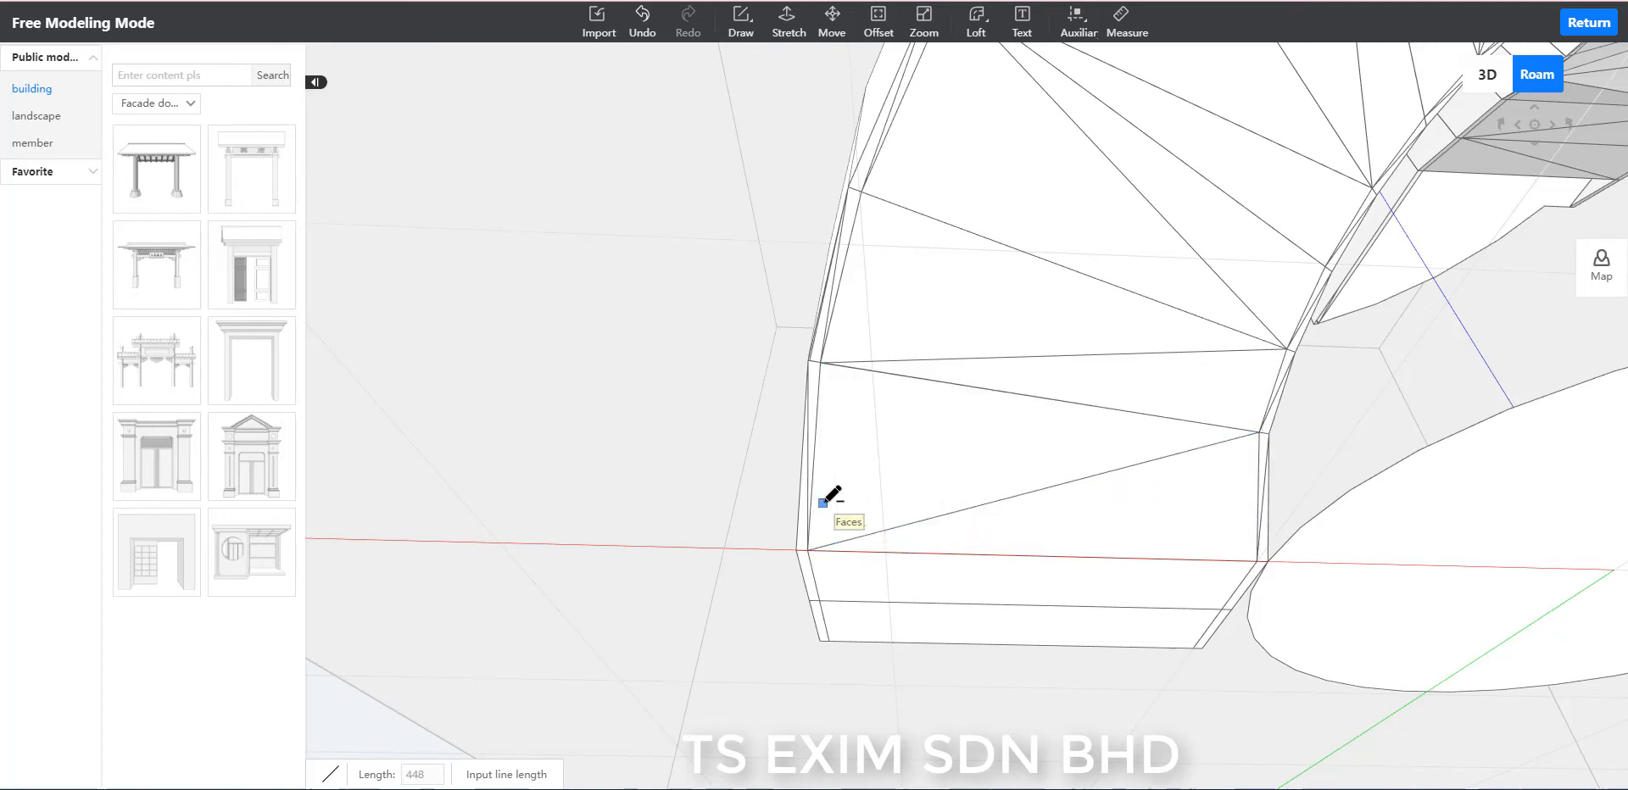
key(Escape)
Examine the closed underside, the inner stringer and the treads from below, from the side and from above.
scroll(643, 456, down, 7)
right_drag(638, 394, 501, 362)
right_drag(1248, 424, 1080, 408)
scroll(1081, 409, down, 3)
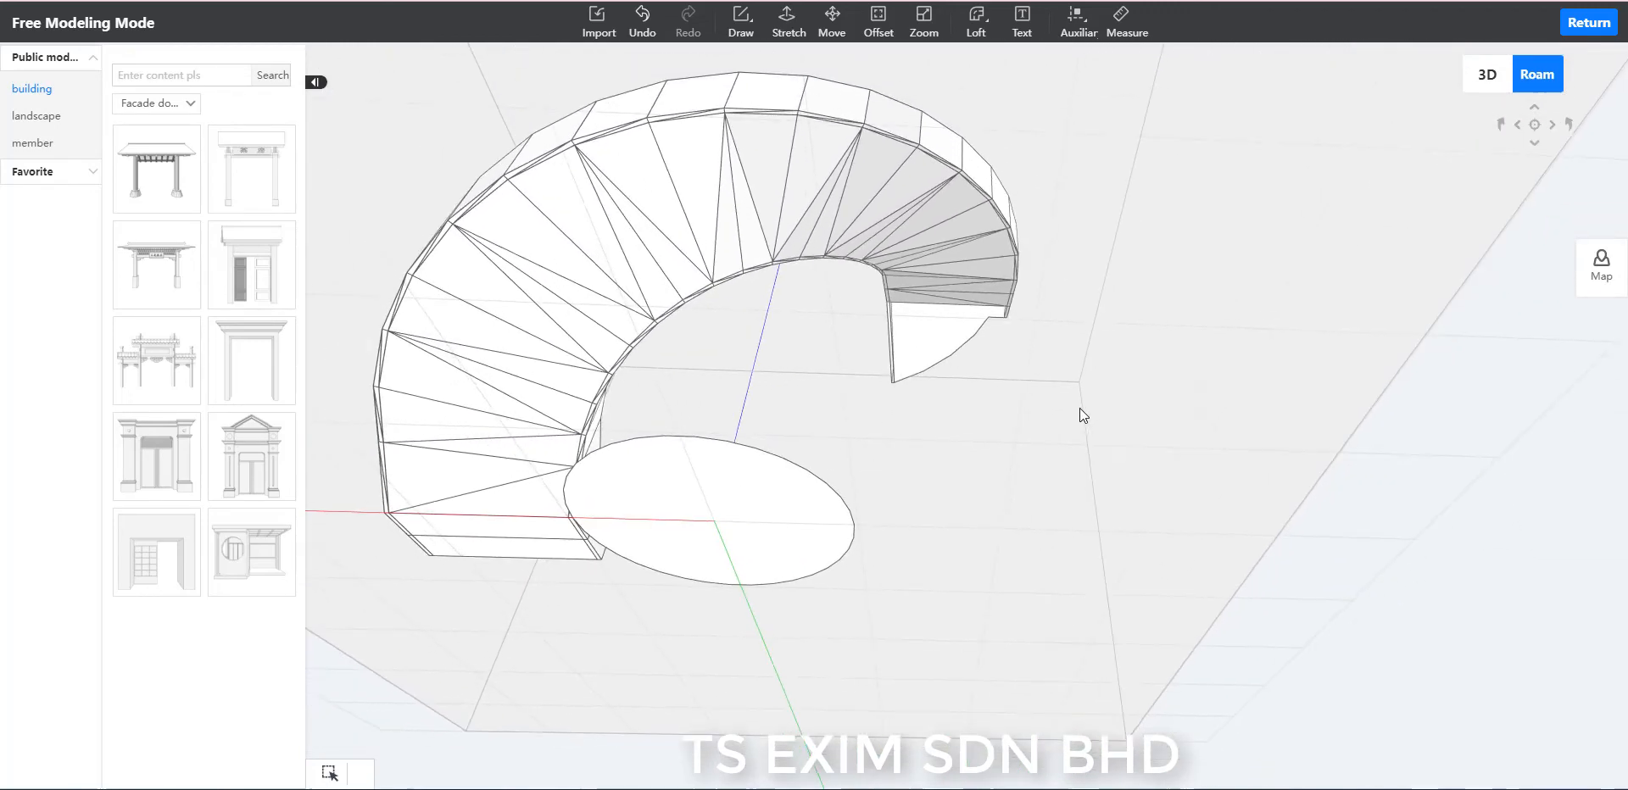
right_drag(1157, 352, 1162, 411)
drag(1162, 410, 1177, 488)
right_drag(1182, 322, 1195, 457)
right_drag(990, 195, 991, 284)
drag(1000, 297, 1313, 434)
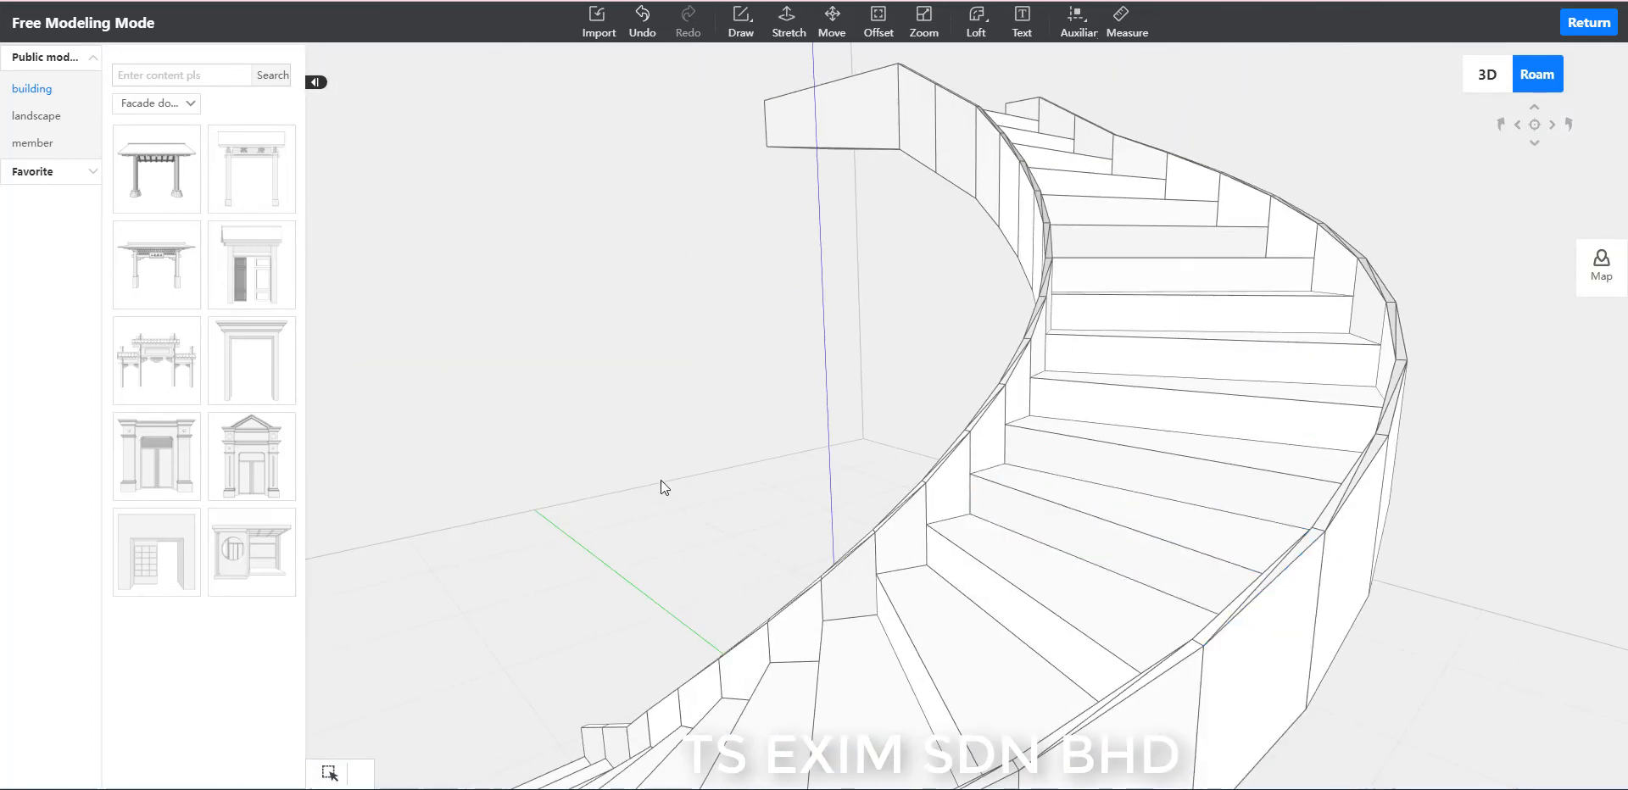
right_drag(661, 481, 733, 491)
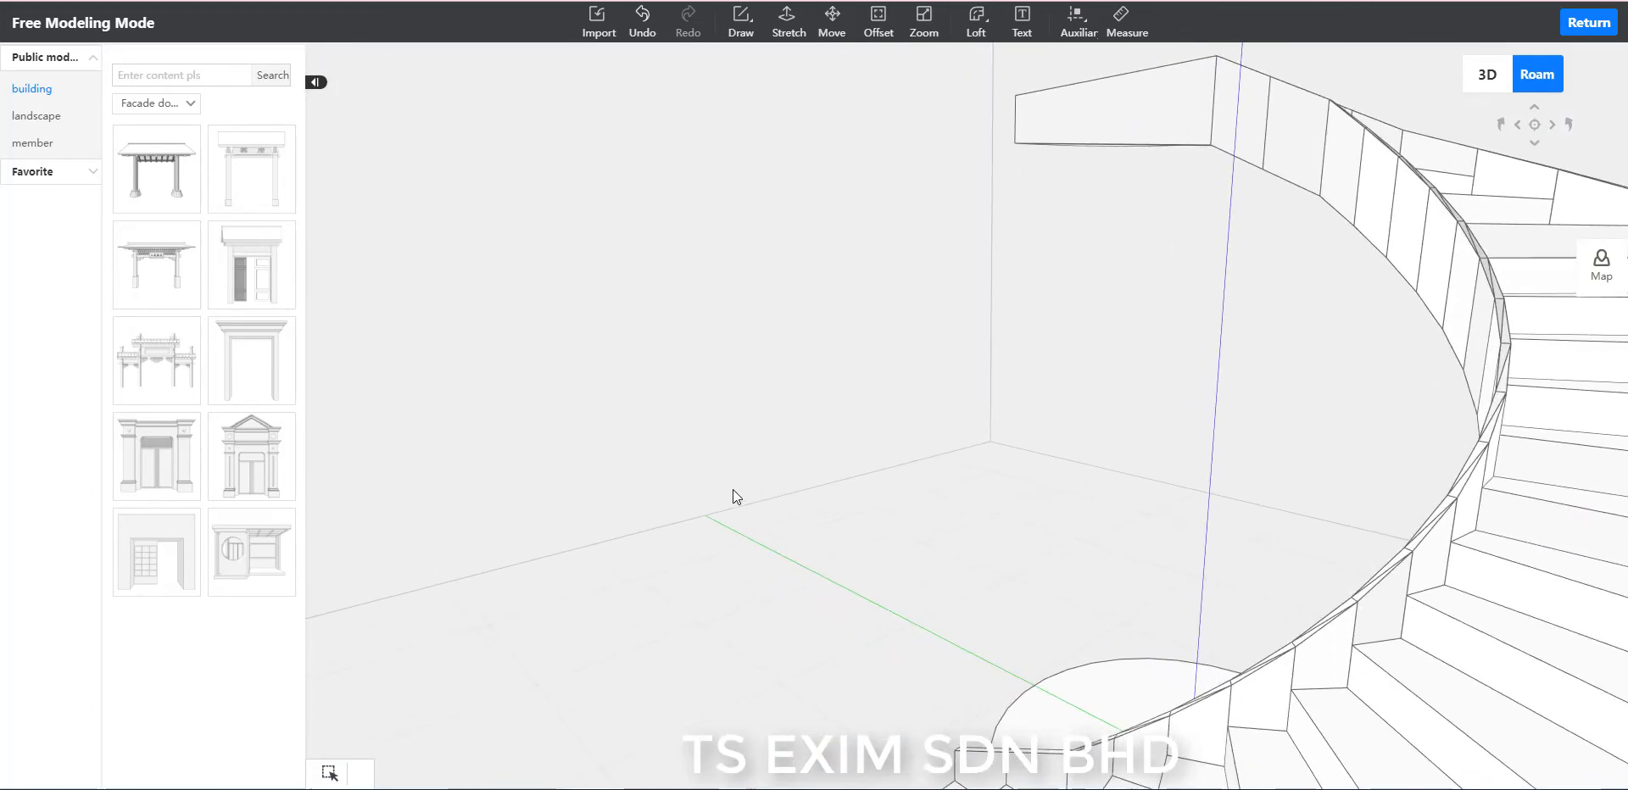
drag(733, 490, 841, 498)
right_drag(1261, 669, 1373, 544)
drag(848, 494, 1395, 515)
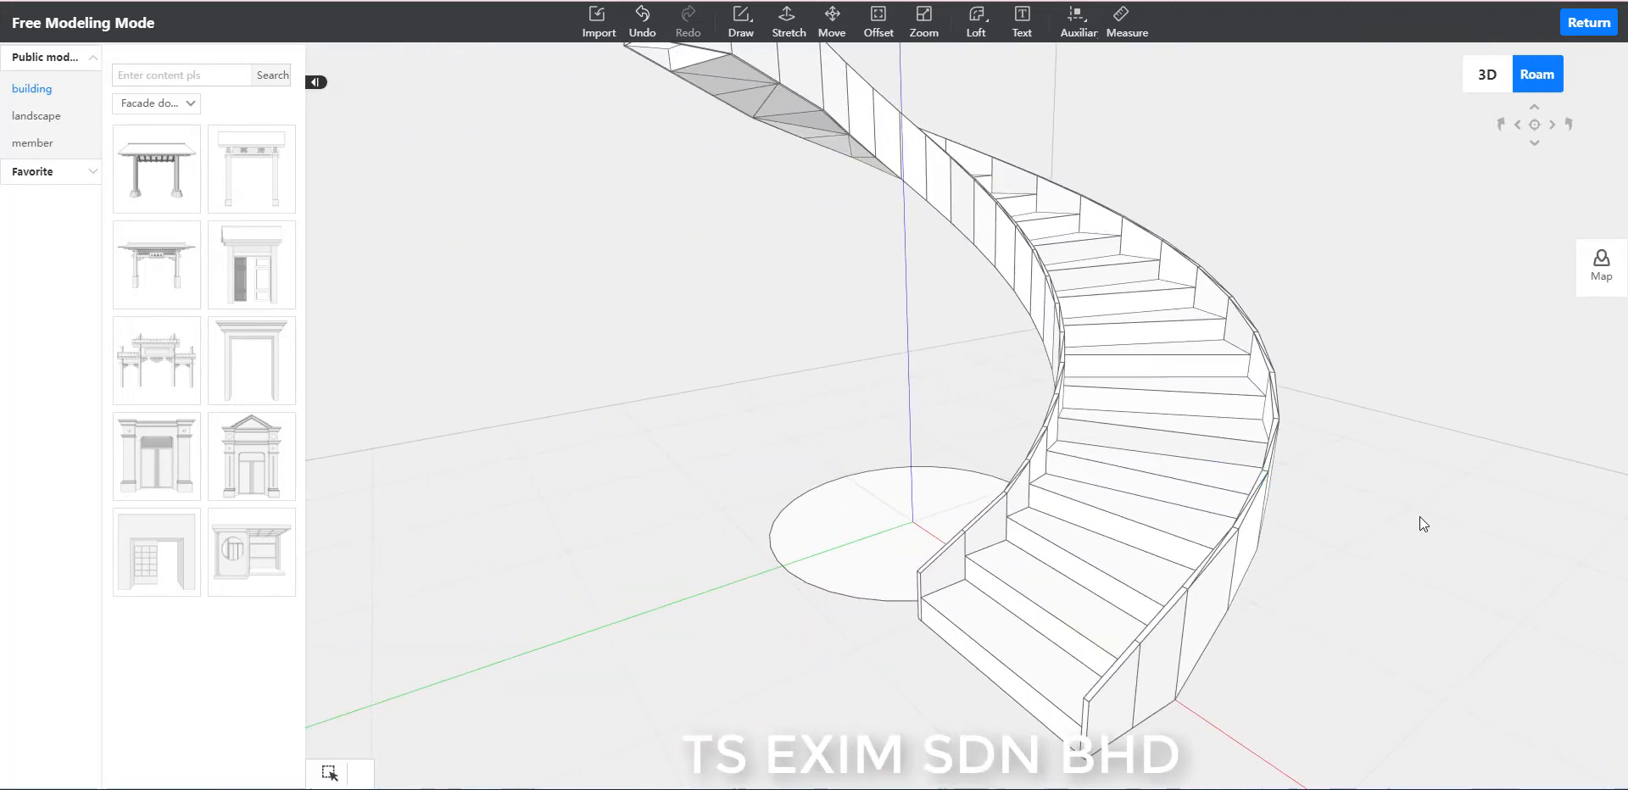
key(q)
right_drag(1412, 507, 1354, 451)
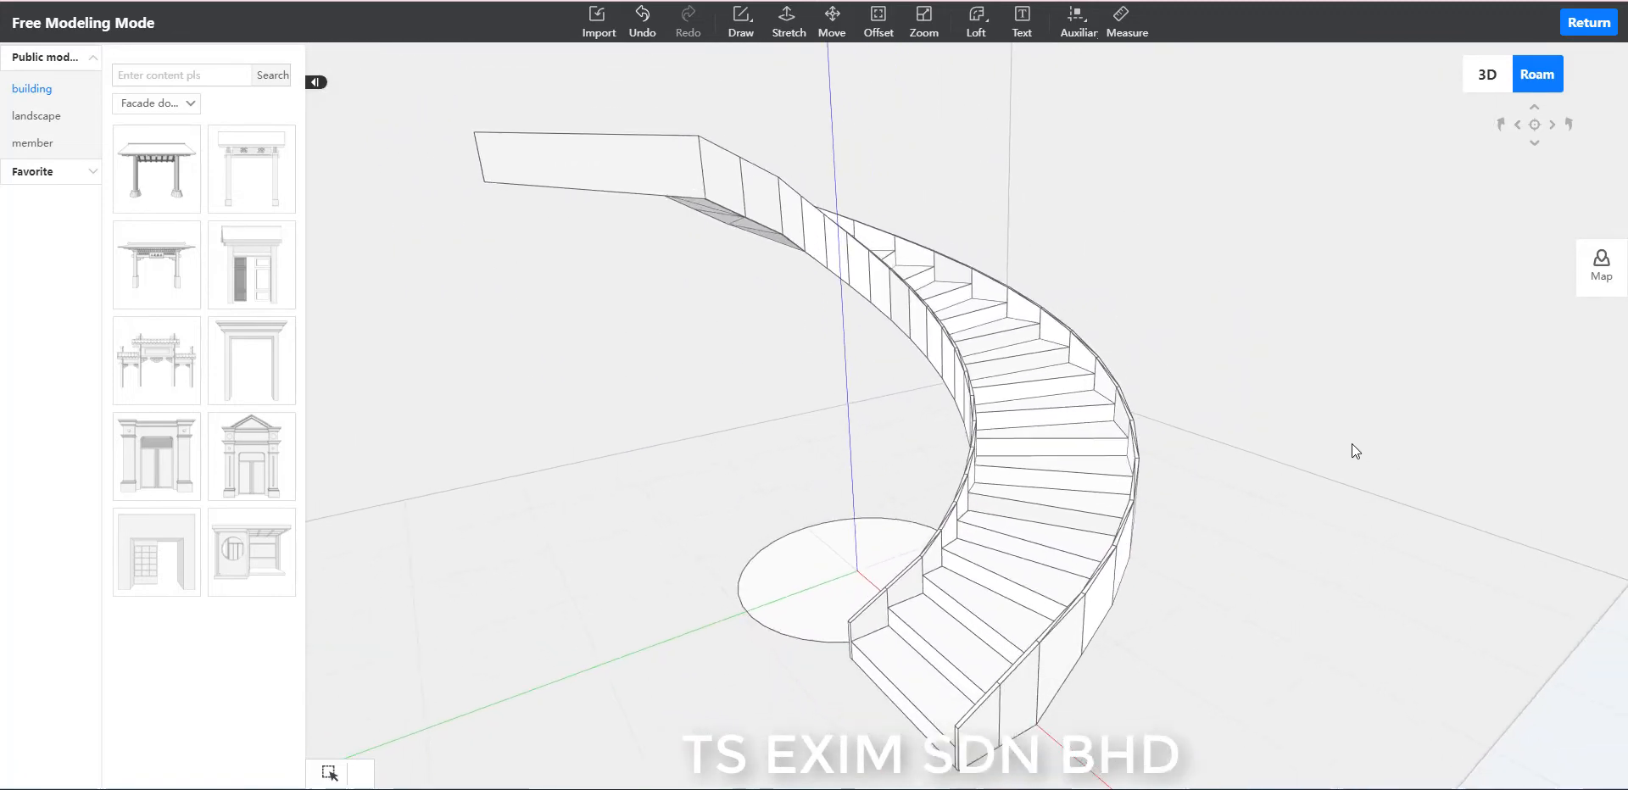
Save the staircase model.
key(ctrl+s)
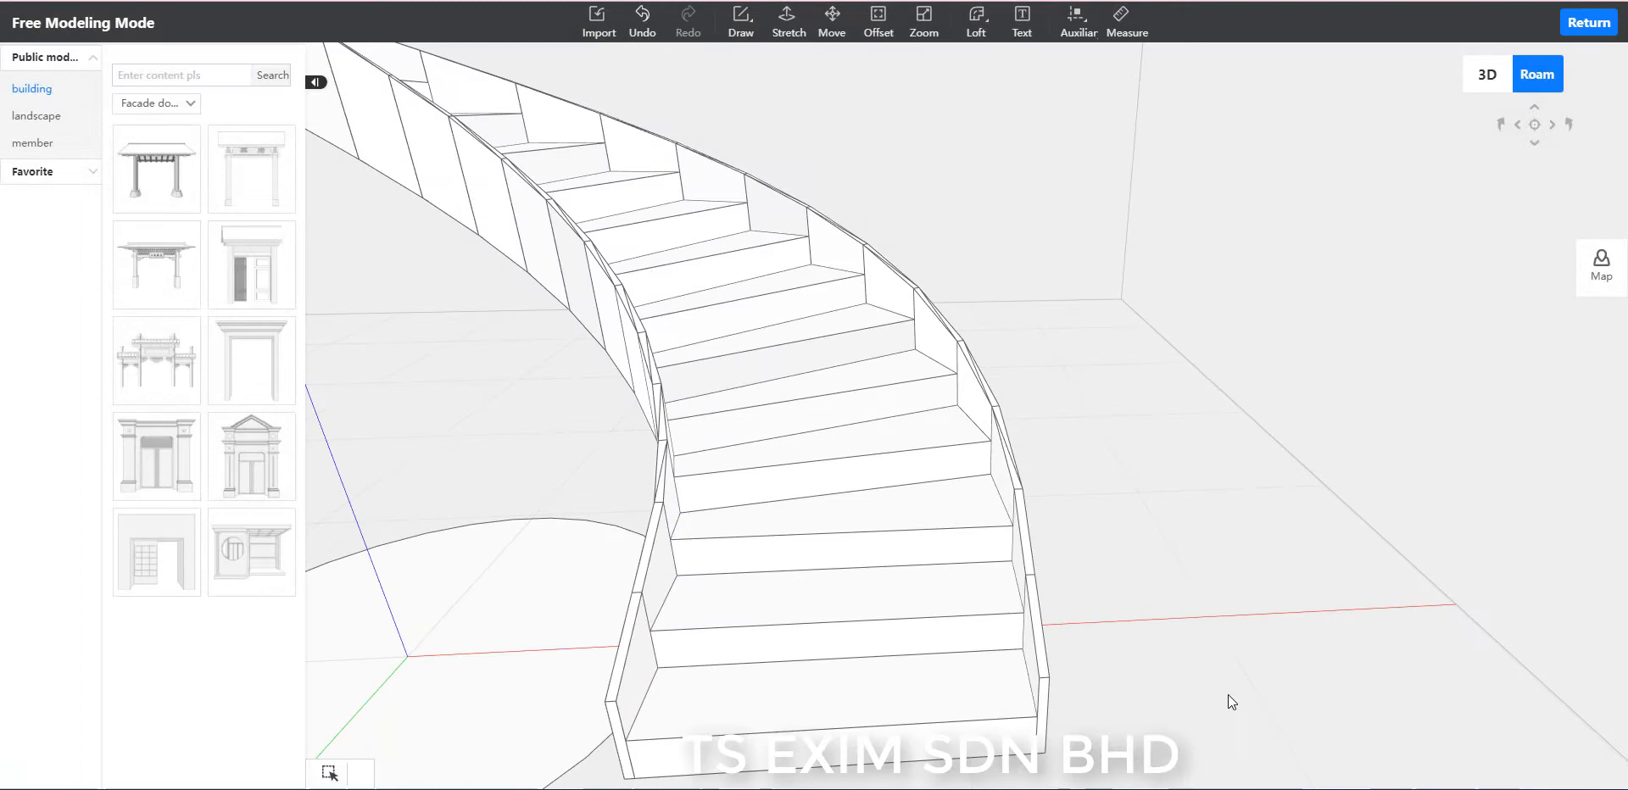
drag(1228, 694, 1203, 707)
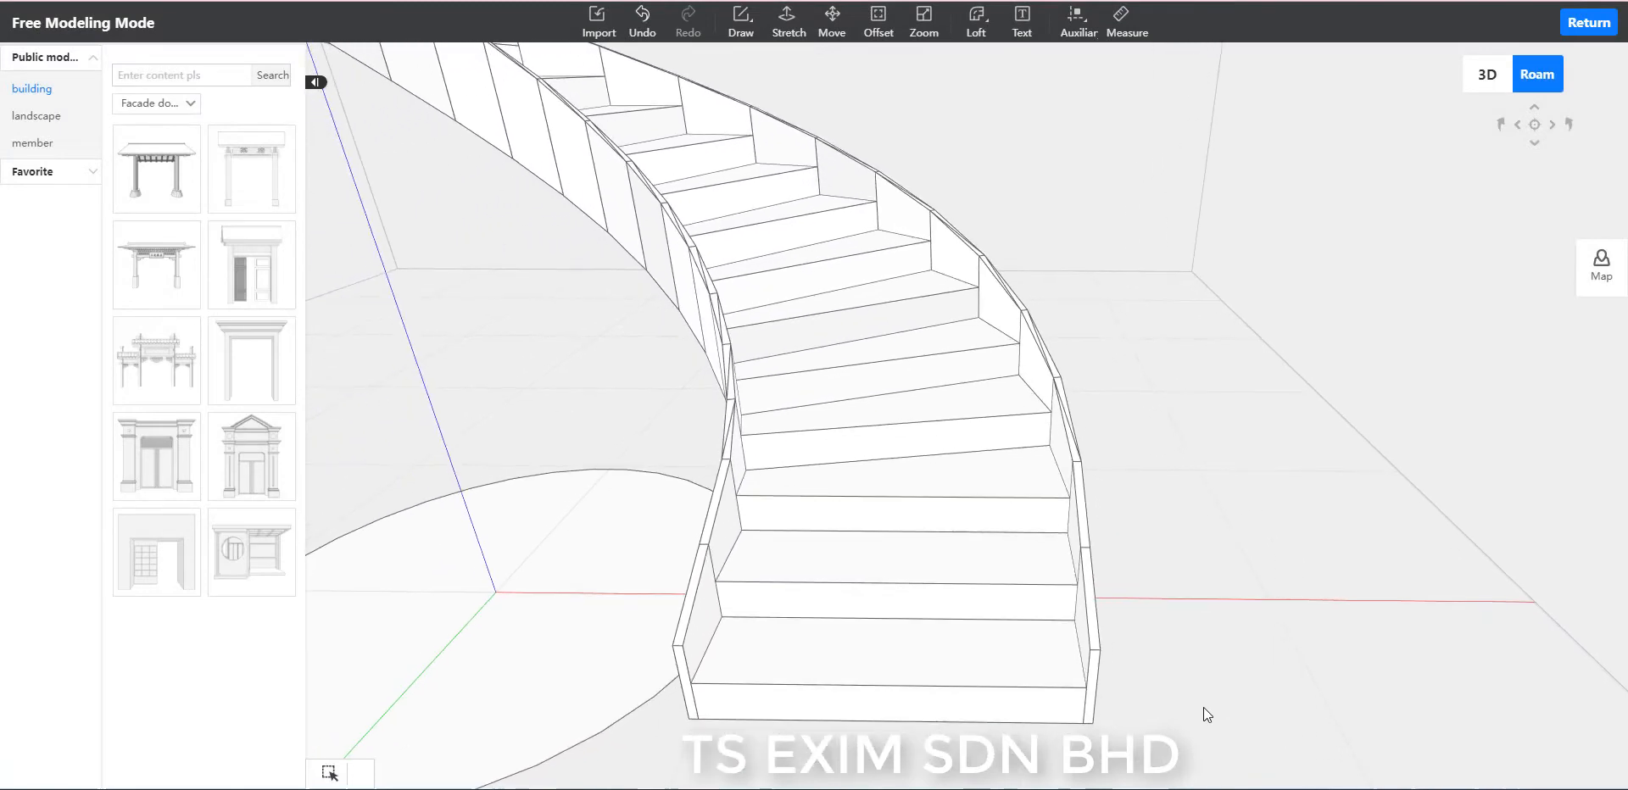
scroll(1310, 639, down, 6)
scroll(1196, 577, down, 3)
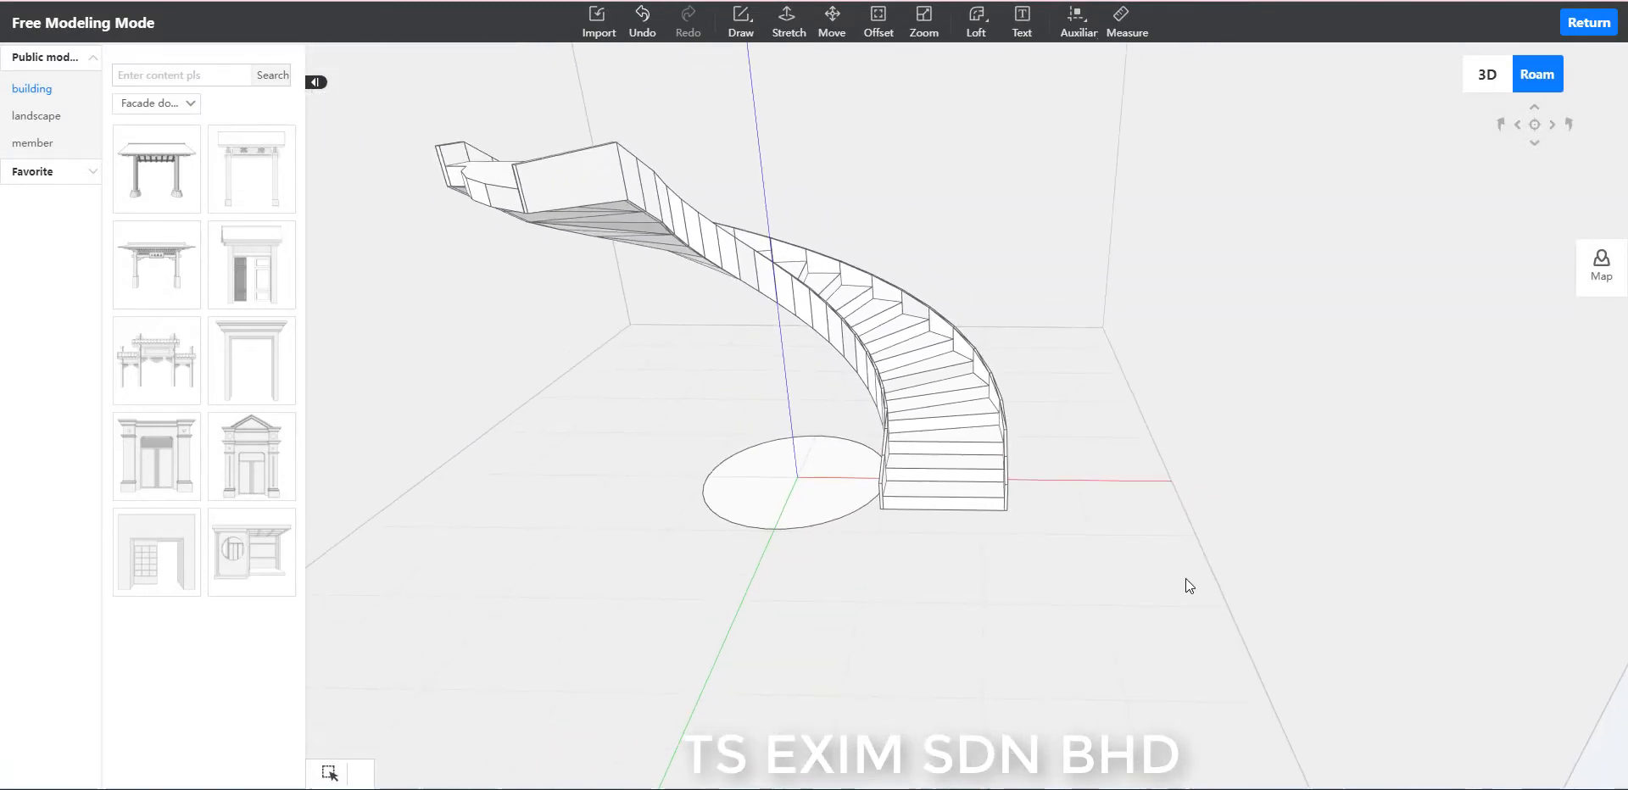
Select the whole staircase together with the floor disc, and inspect the treads and stringers near the stair foot.
drag(1148, 632, 407, 106)
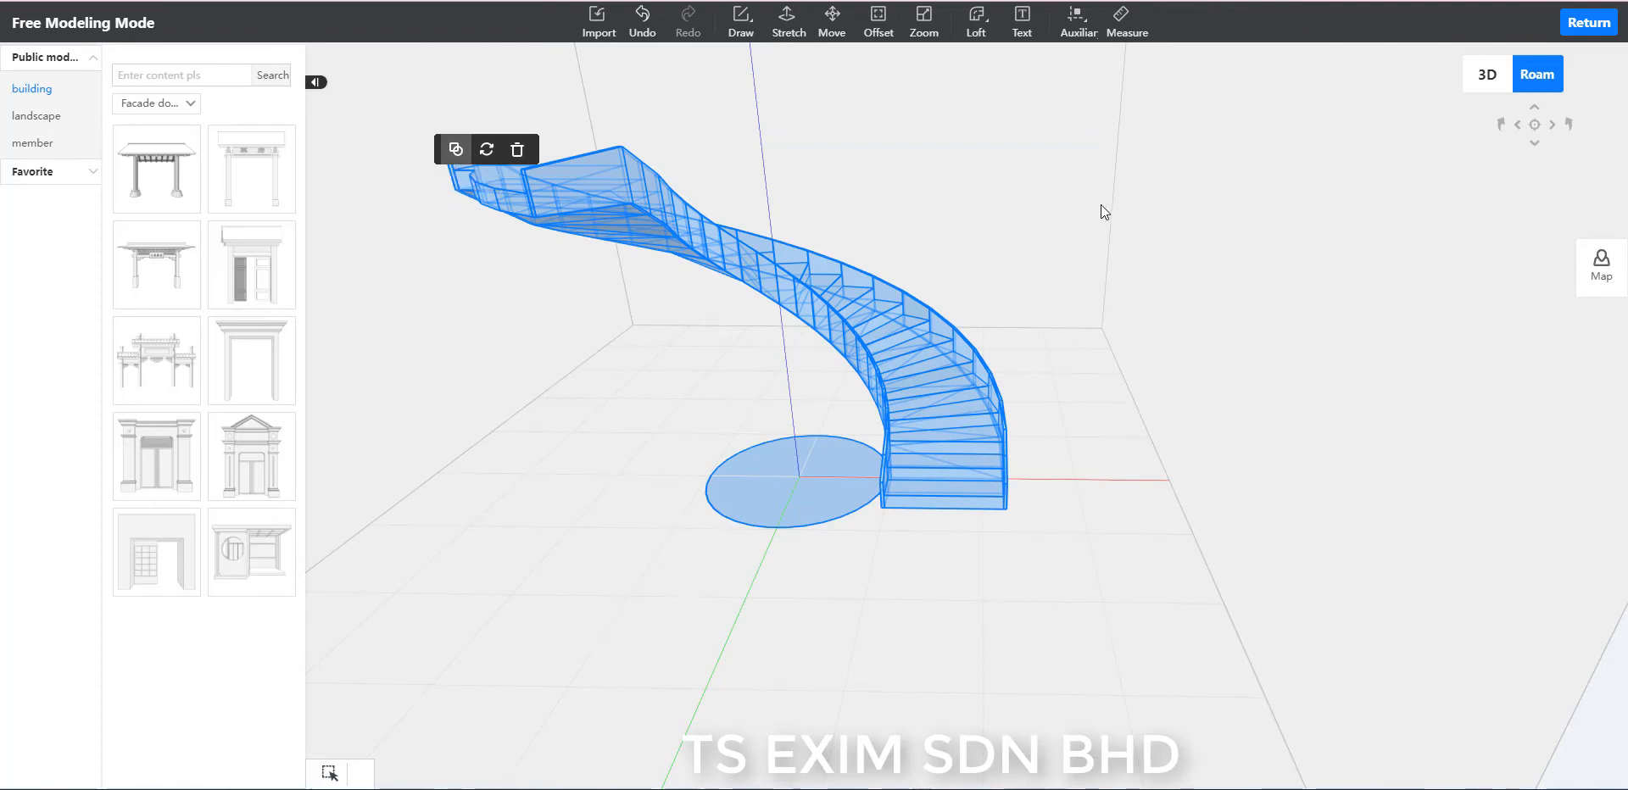
scroll(1223, 220, up, 1)
drag(1077, 238, 1067, 324)
scroll(1077, 522, up, 3)
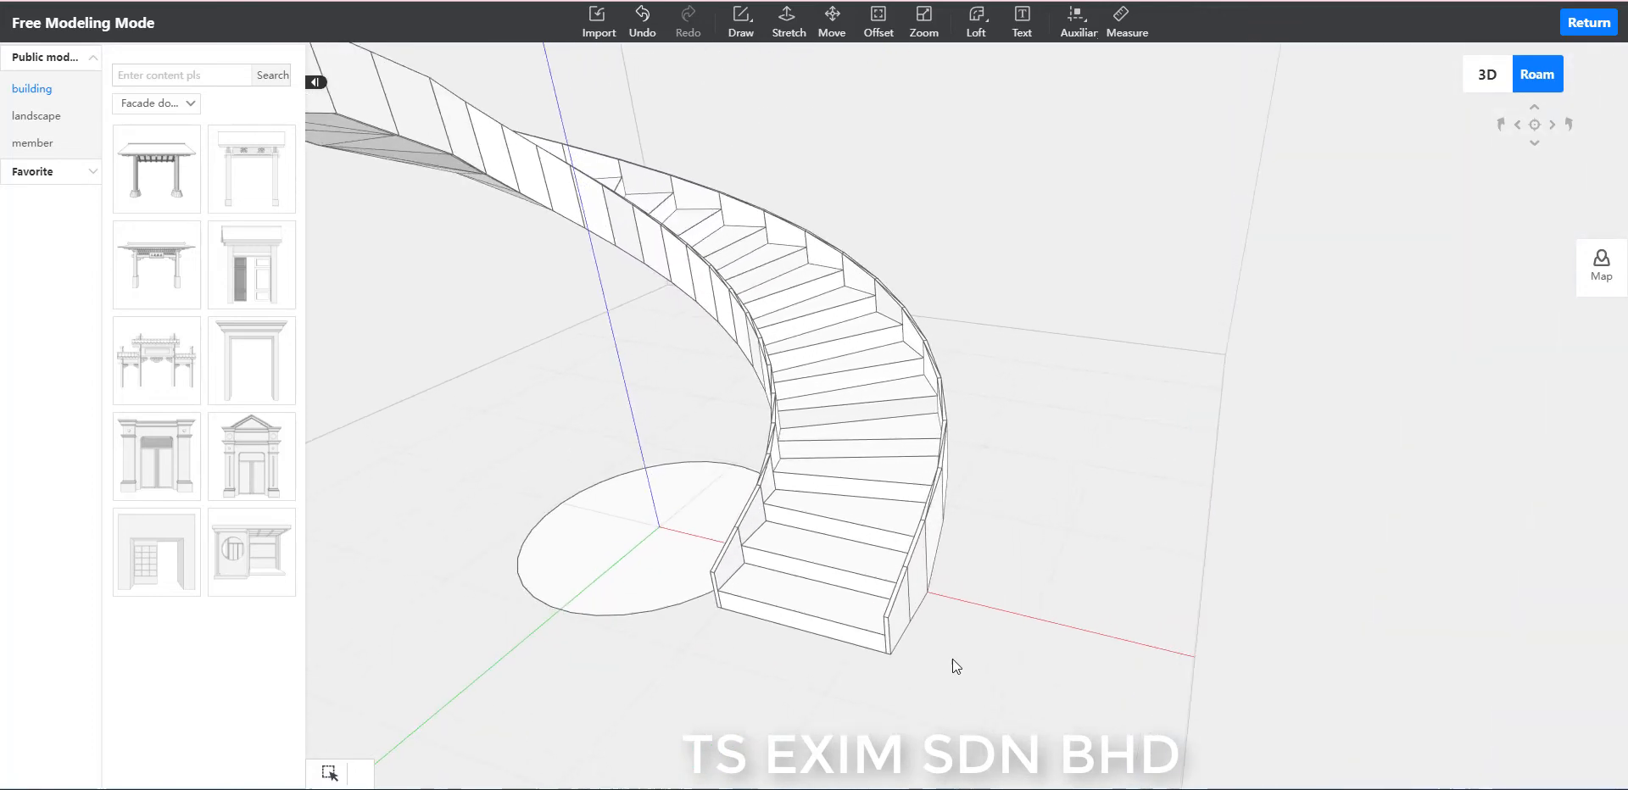
drag(919, 702, 1170, 580)
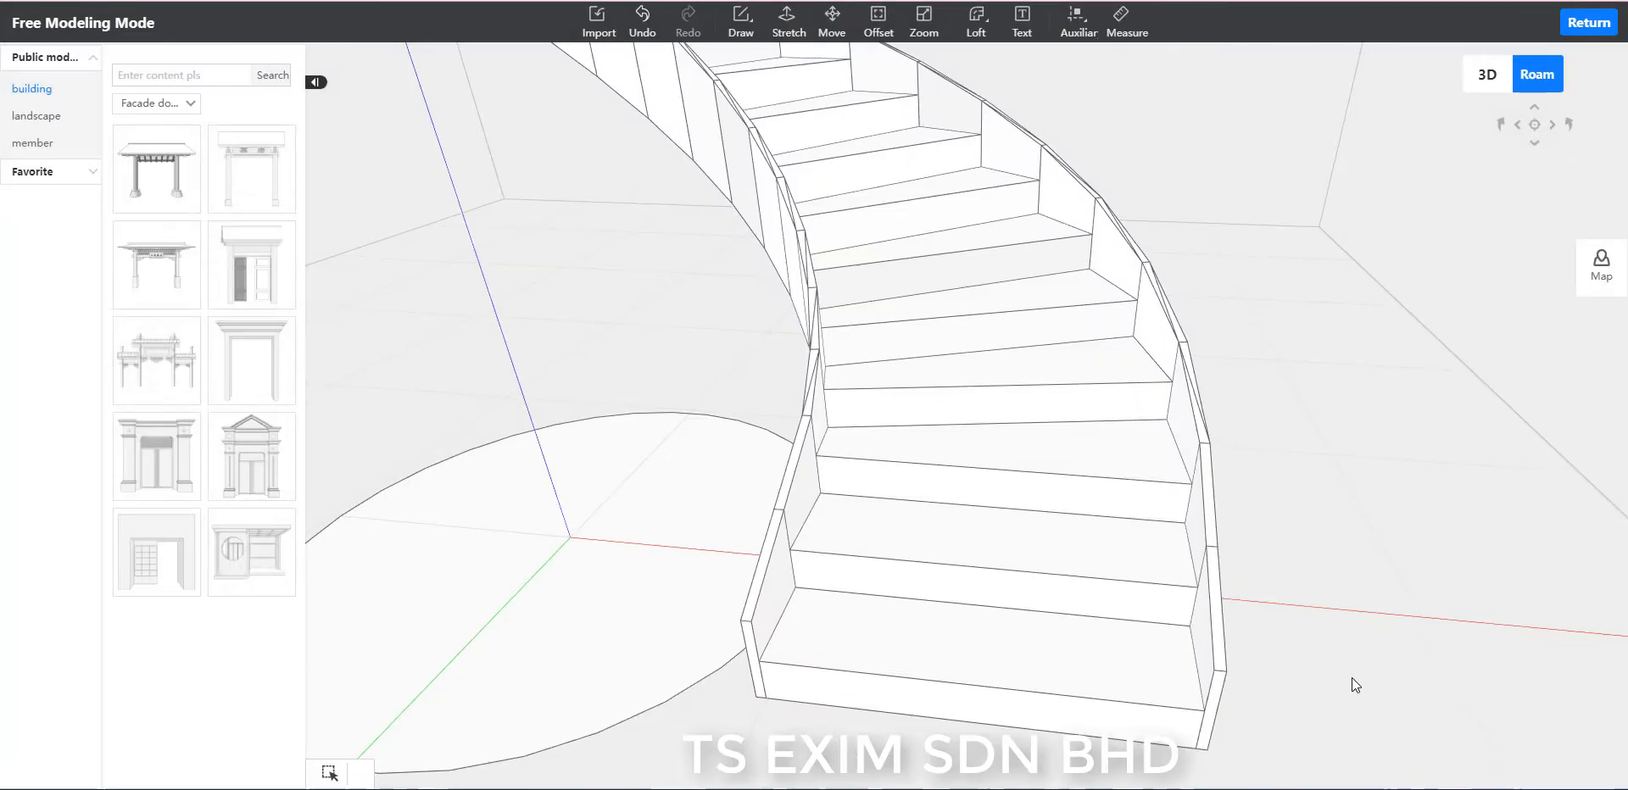
Add an auxiliary line along the lowest tread's front edge and a parallel one 20 below it on the riser.
scroll(1367, 643, up, 4)
right_drag(1389, 630, 1372, 611)
scroll(1372, 610, down, 3)
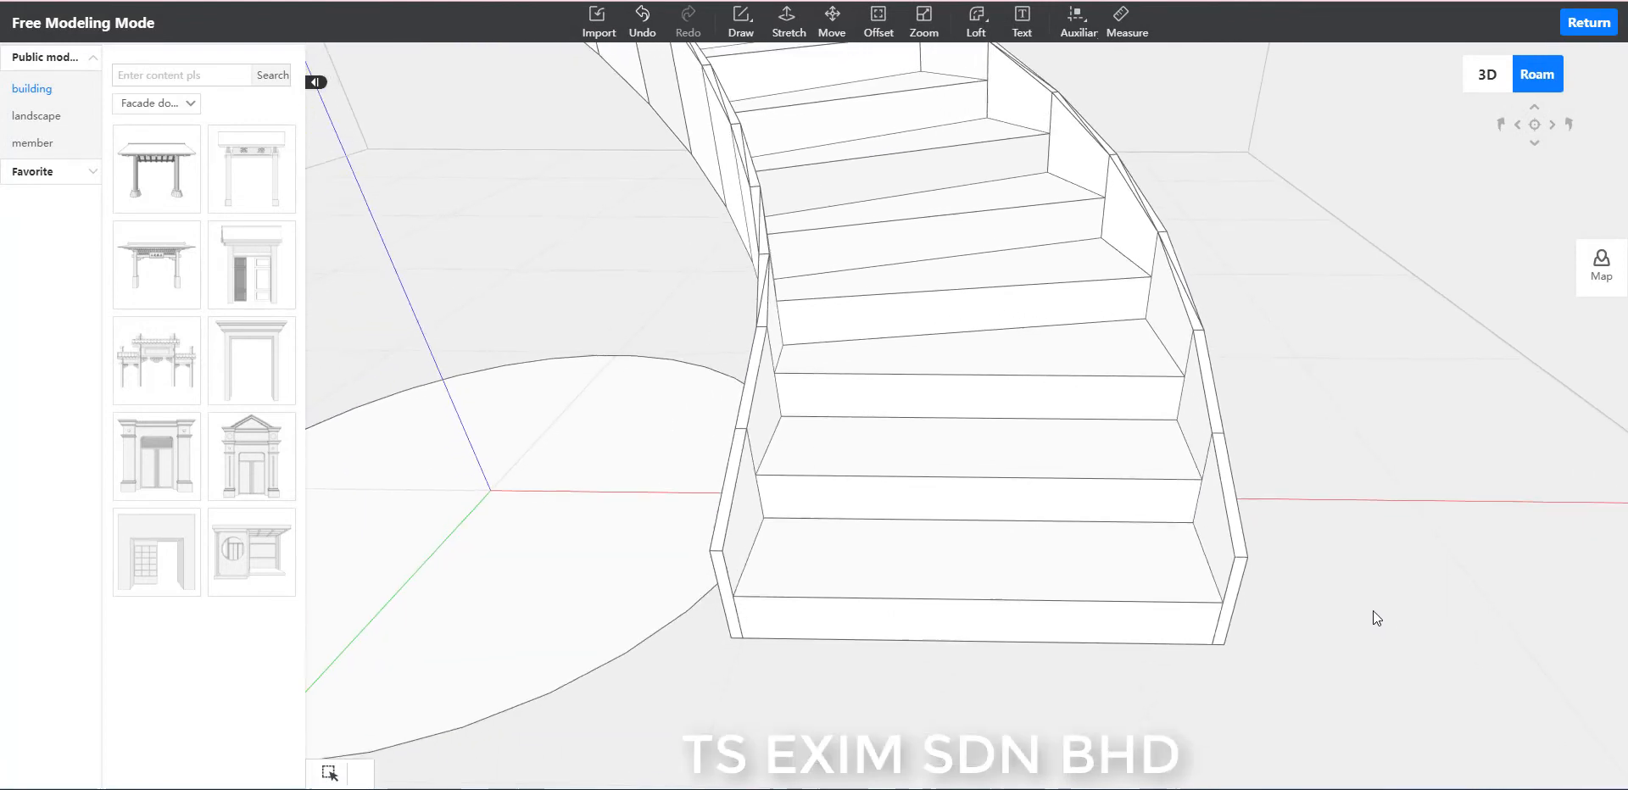
scroll(1372, 611, up, 4)
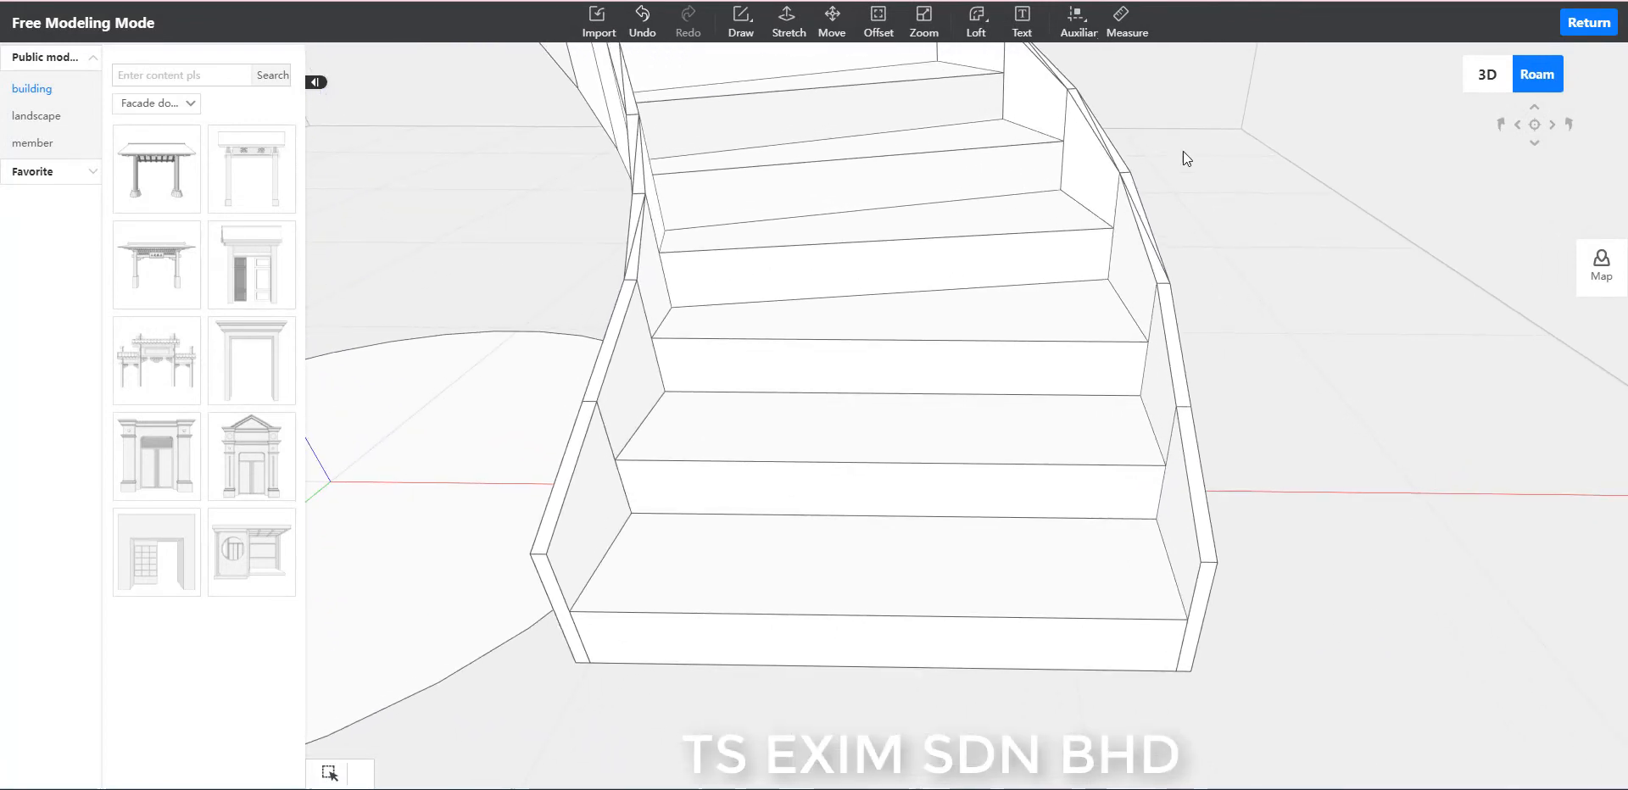
click(1079, 32)
click(1092, 56)
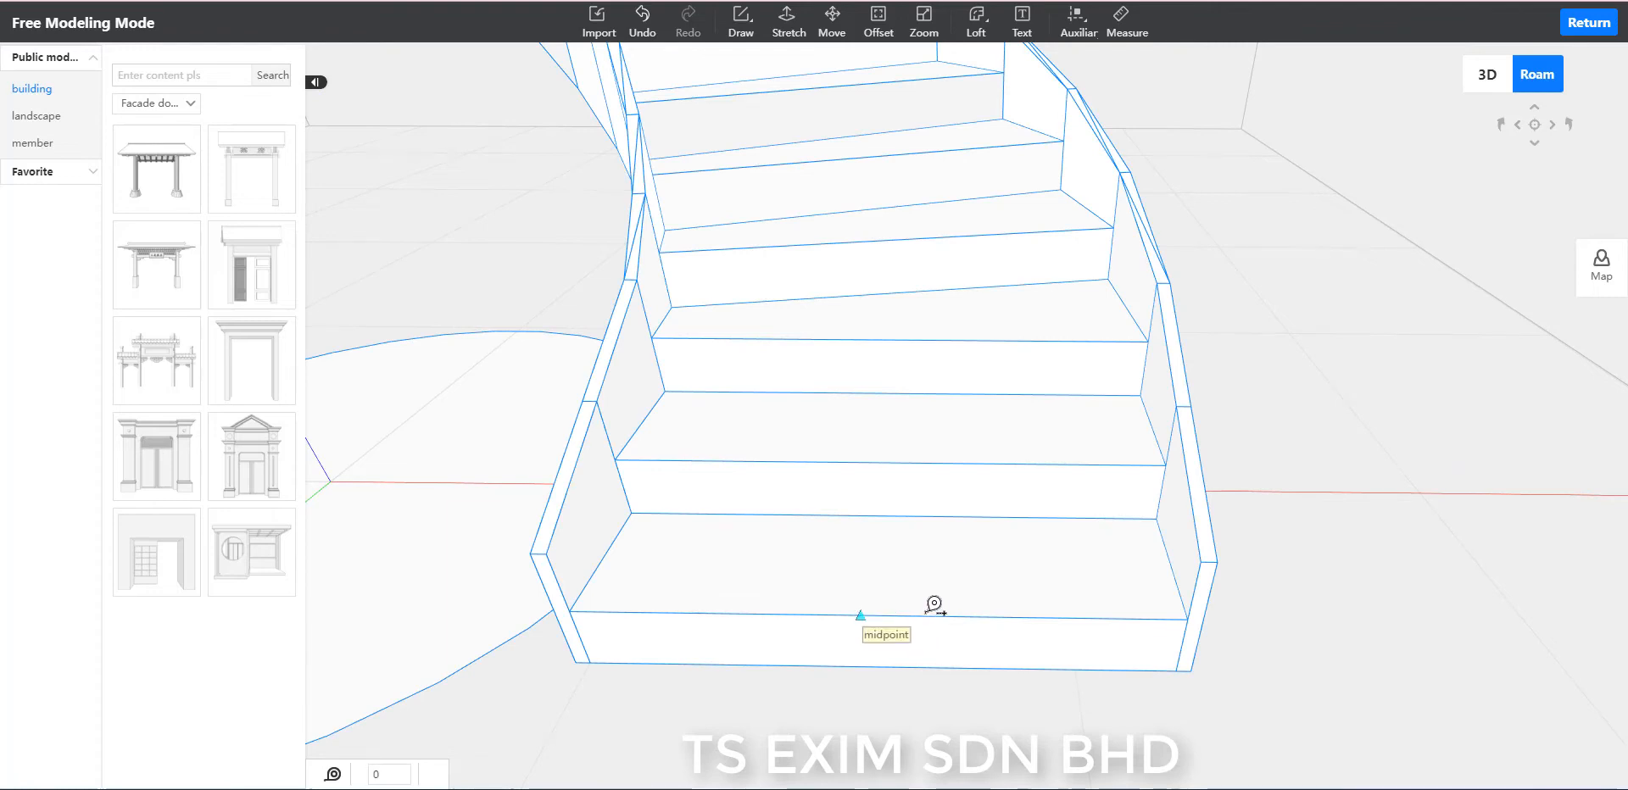
click(934, 605)
click(991, 613)
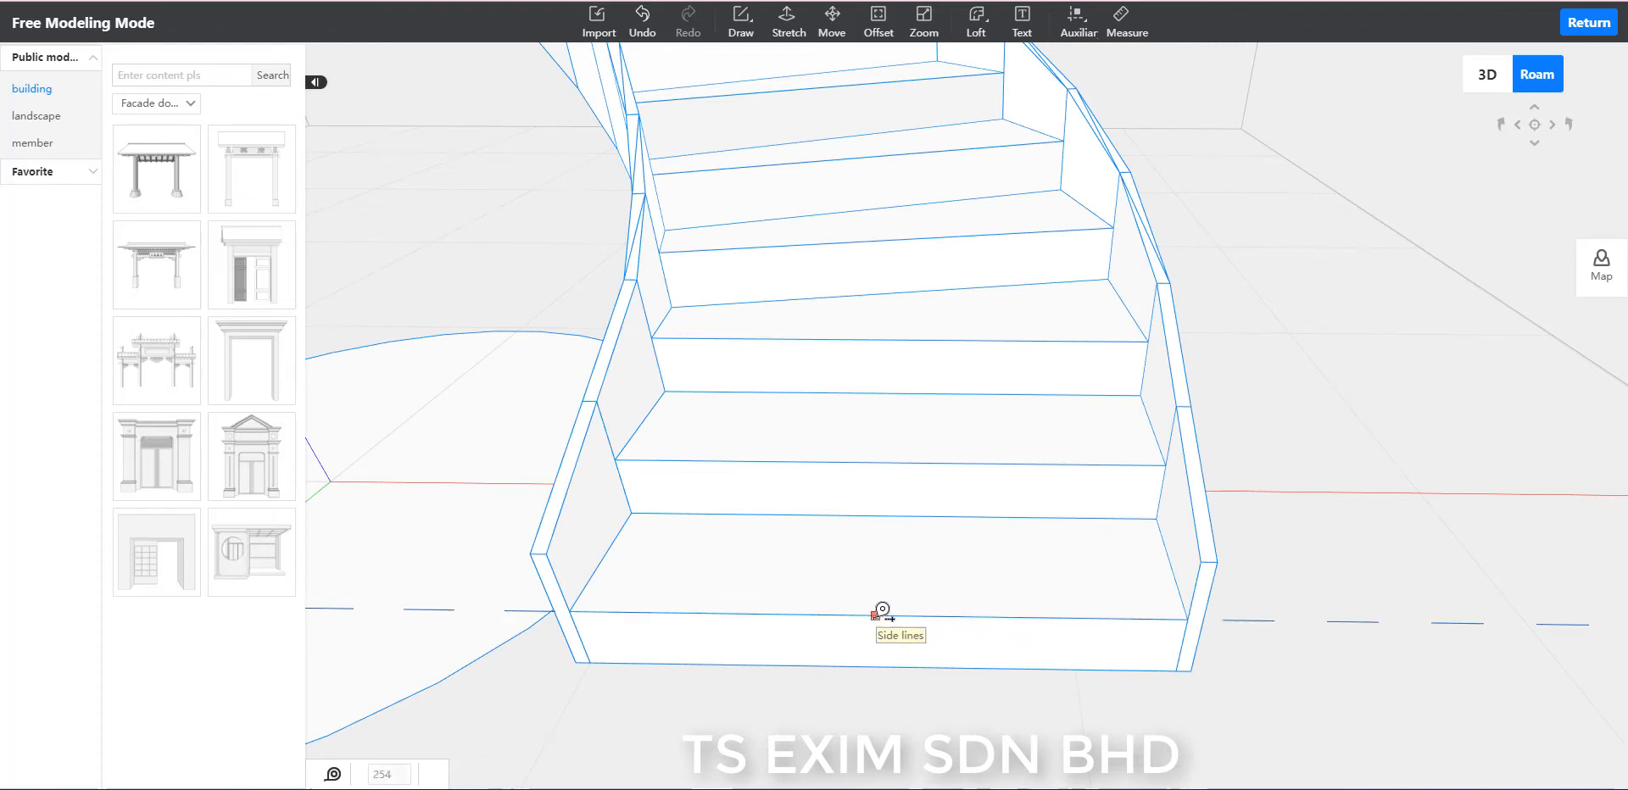
click(897, 610)
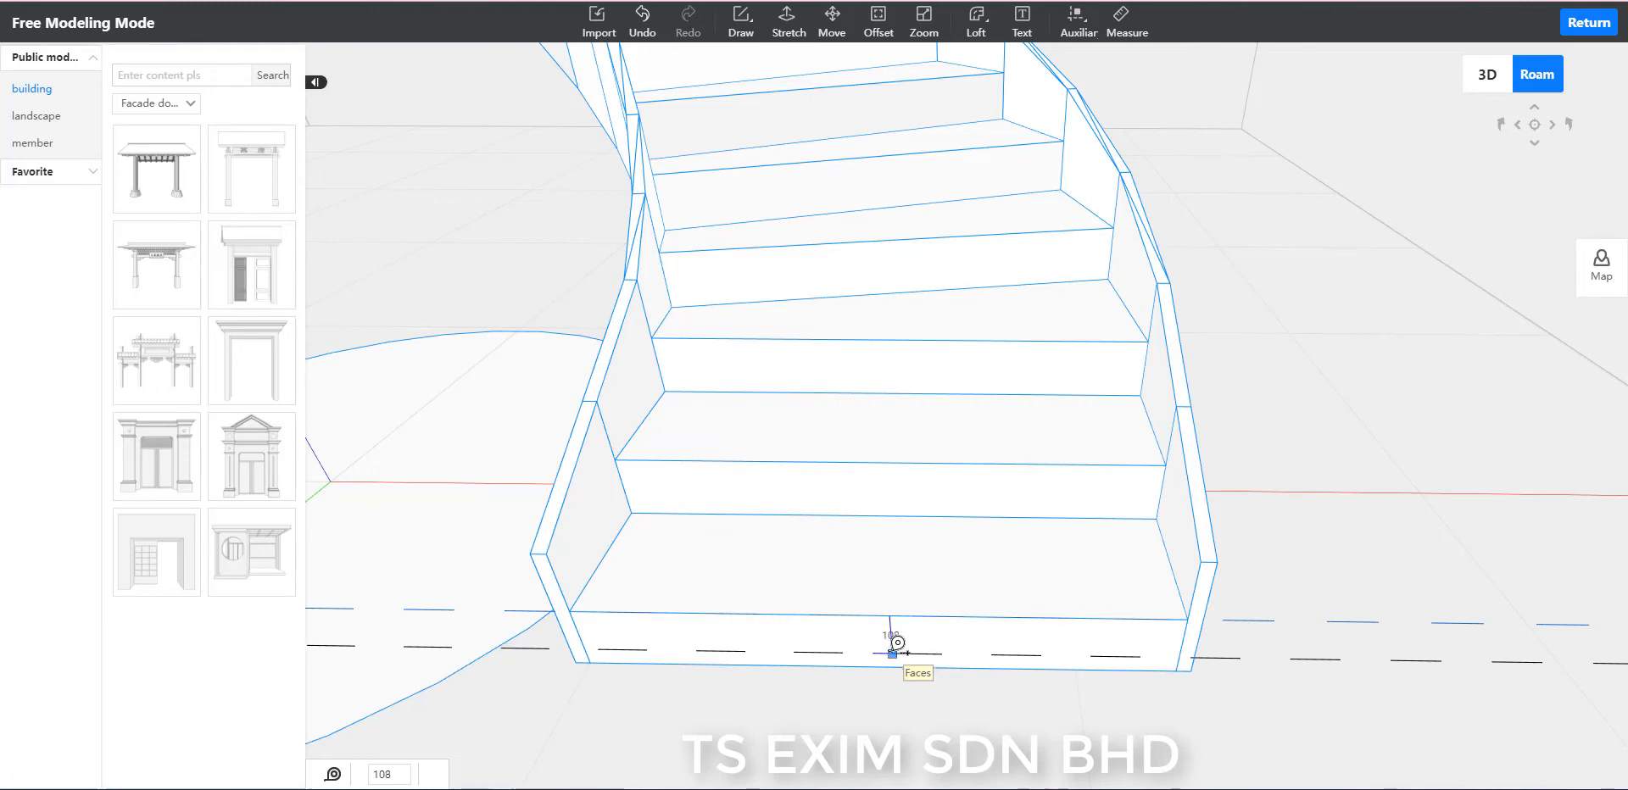
text(20)
key(Return)
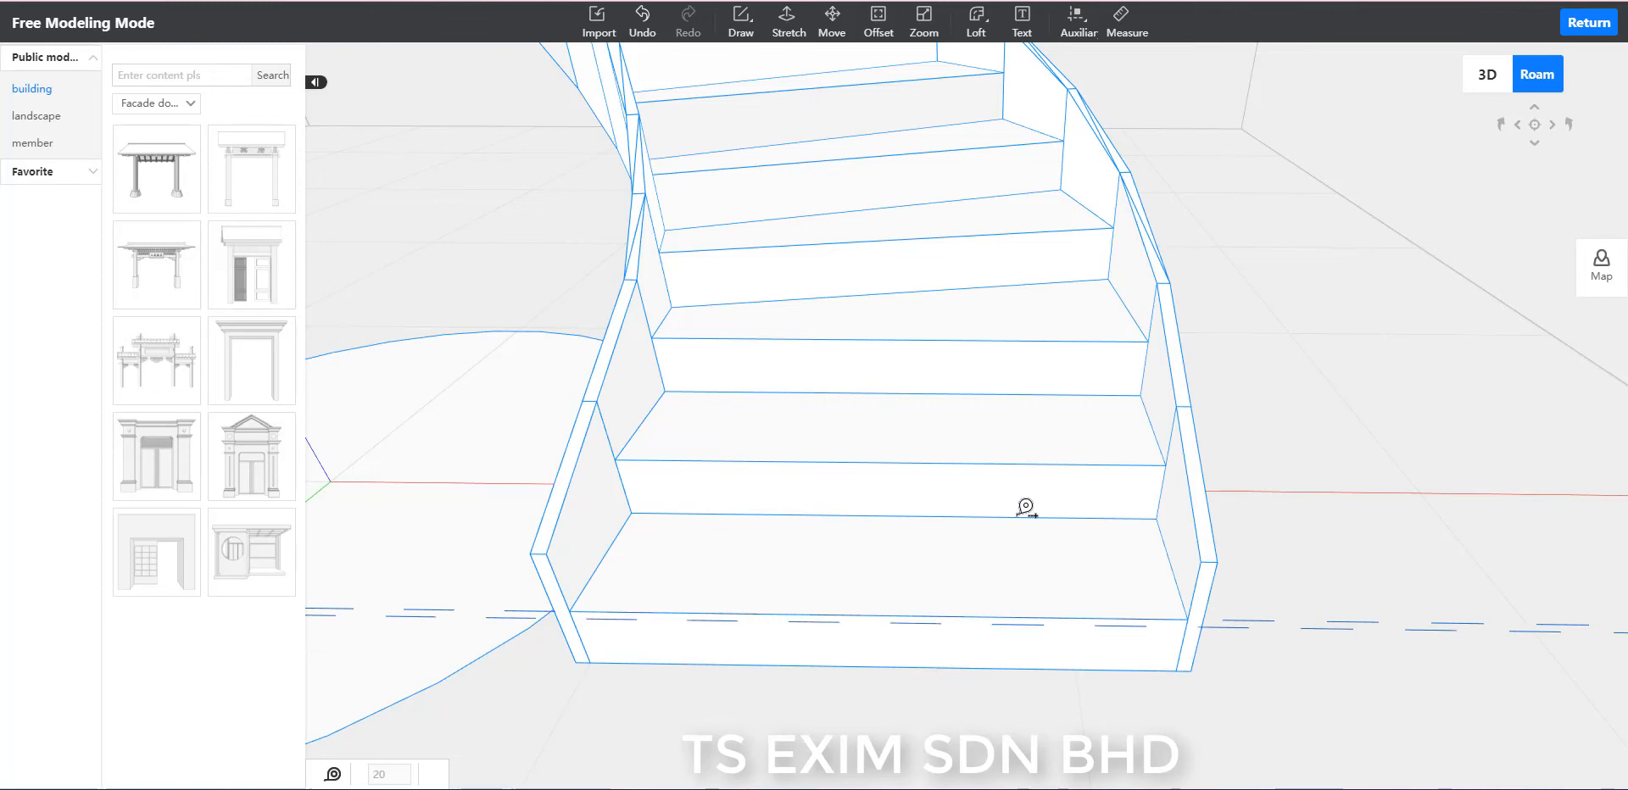
Add auxiliary lines along the second tread's front edge and 20 below it on the second riser.
scroll(1000, 537, up, 5)
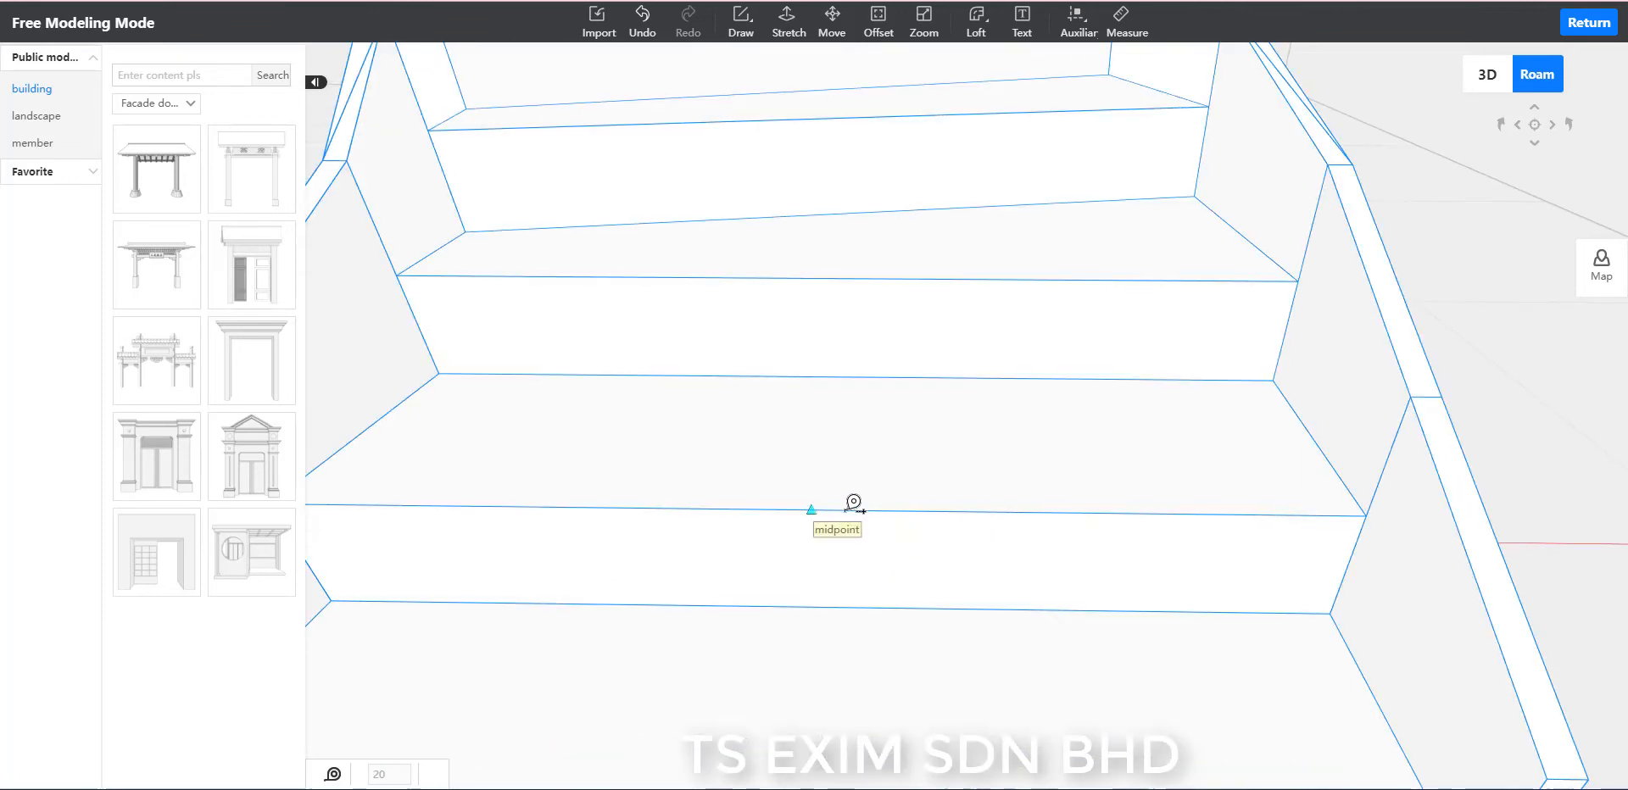
click(821, 502)
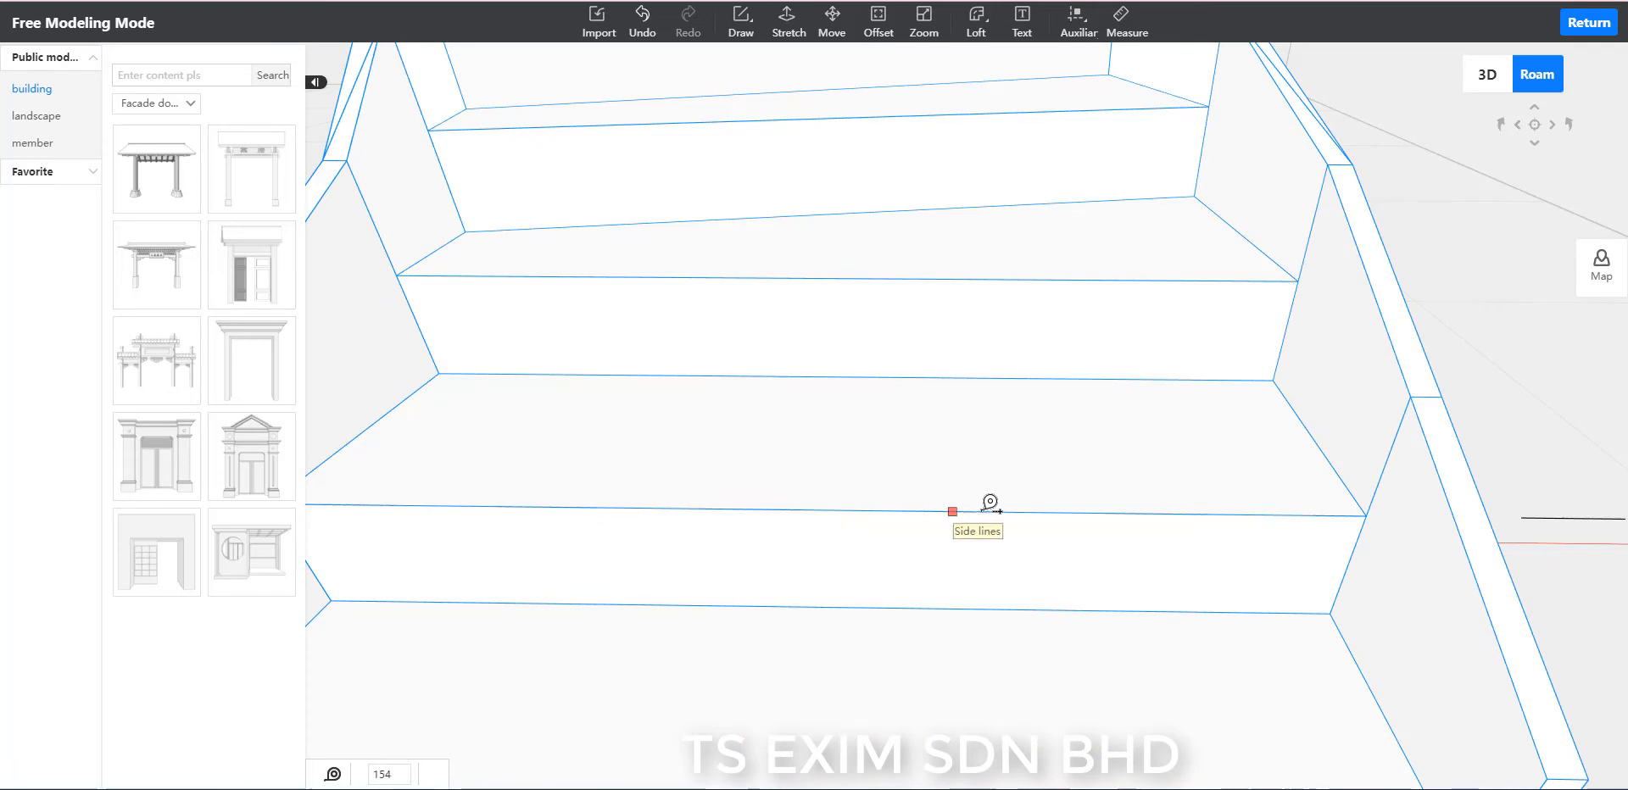
click(1029, 511)
click(834, 511)
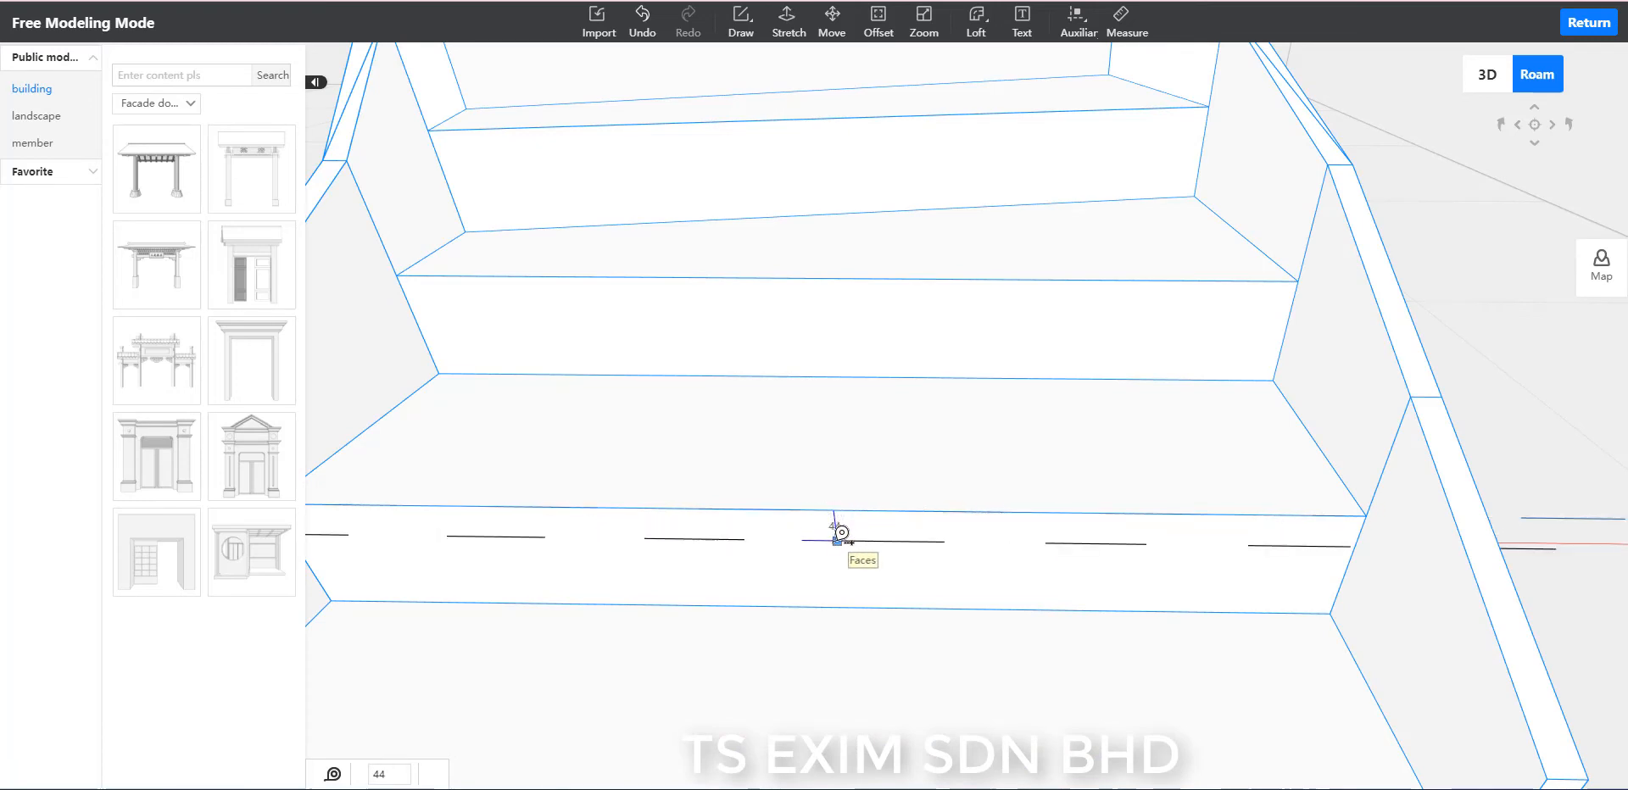
text(20)
key(Return)
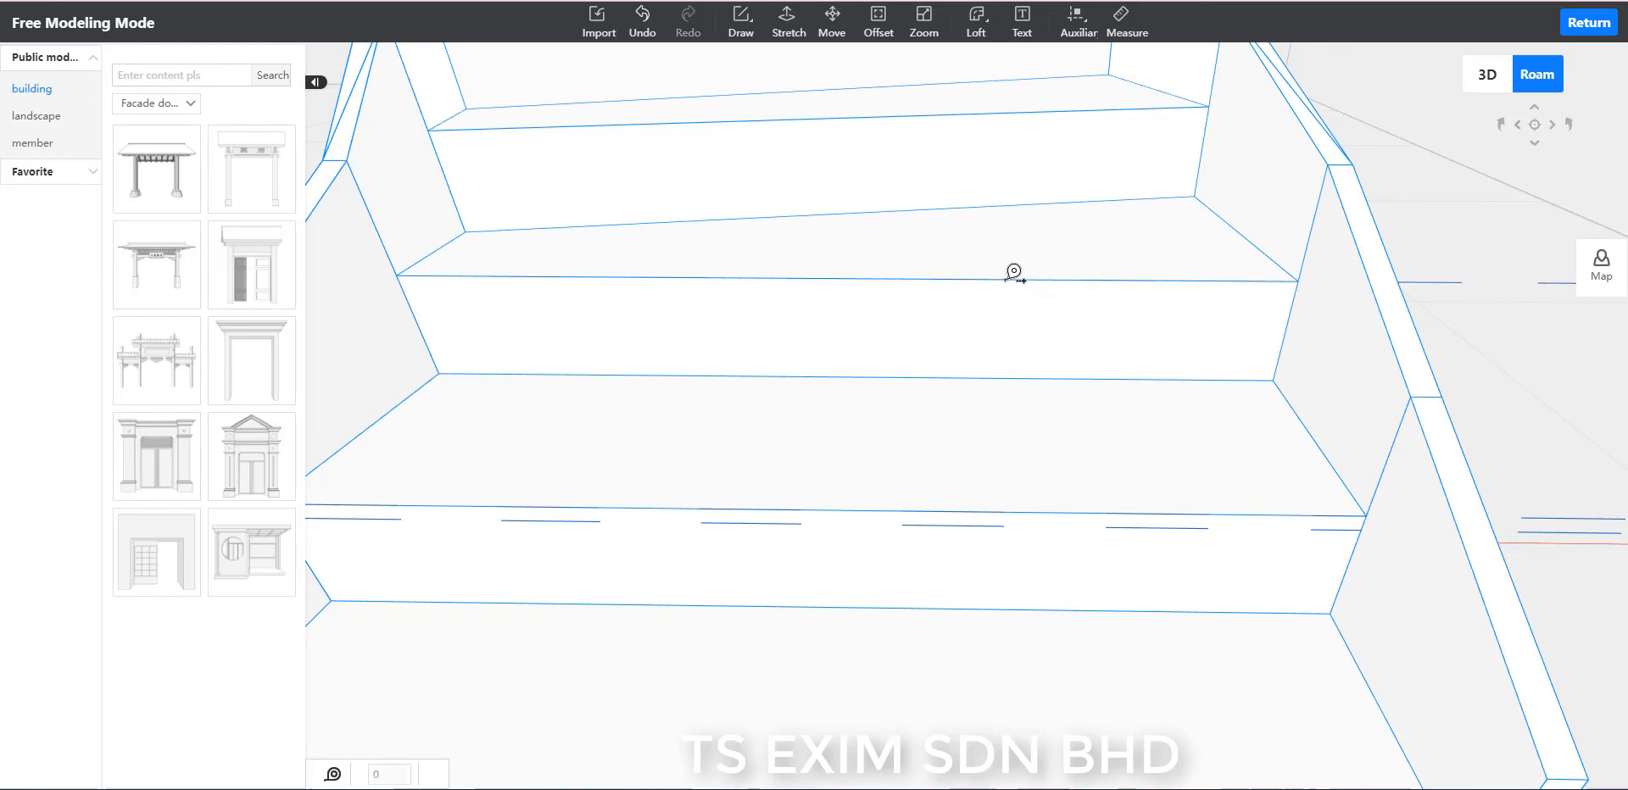
Add an auxiliary line 20 below the third tread's front edge on its riser.
click(953, 279)
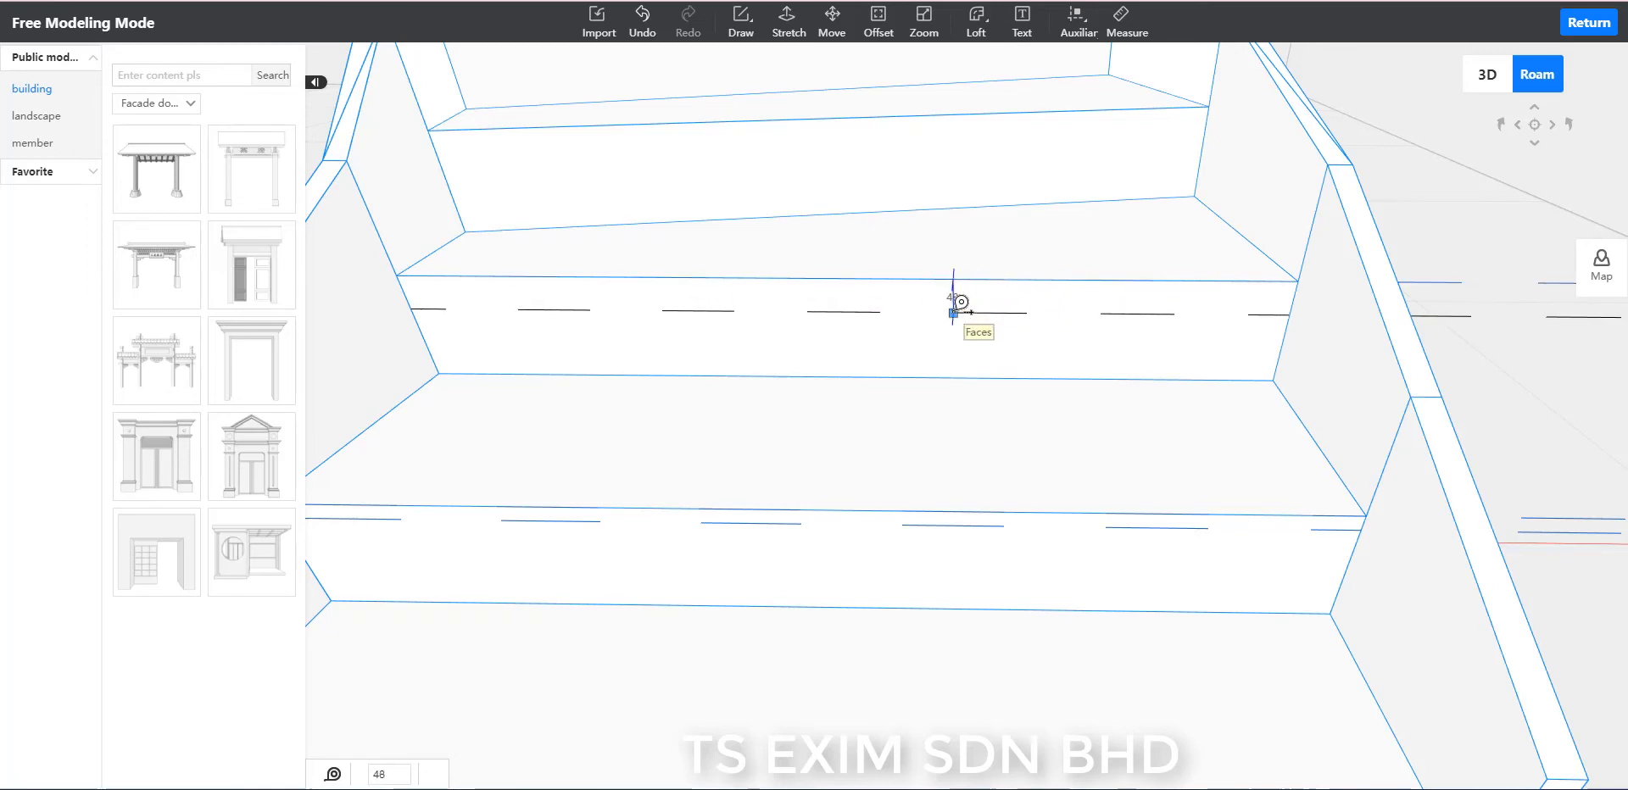
text(20)
key(Return)
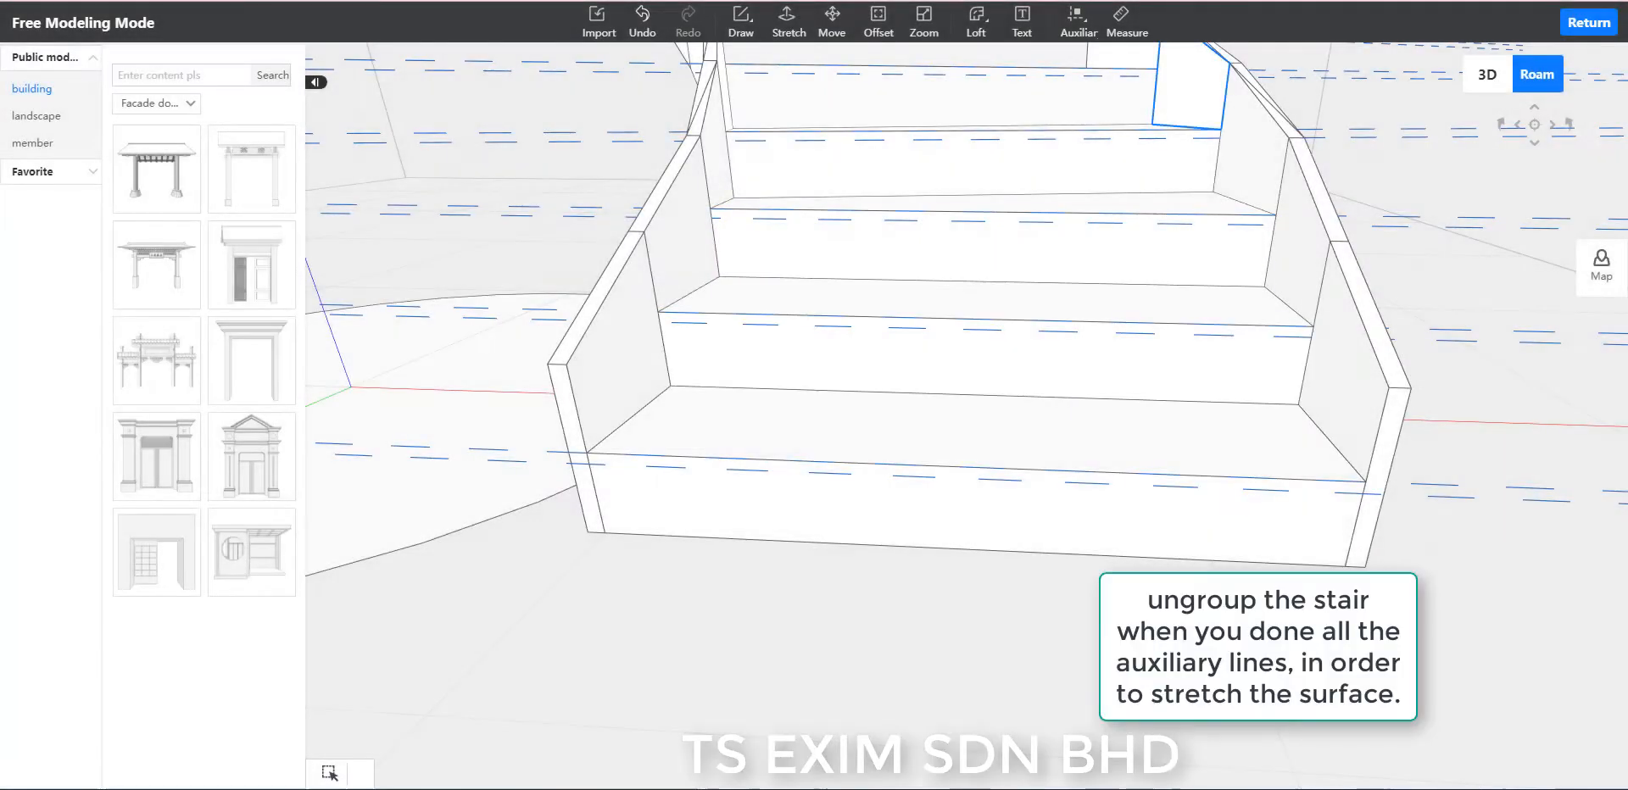
Add auxiliary lines along the lowest tread's inner side edge and along the inner stringer's front edge.
click(1088, 37)
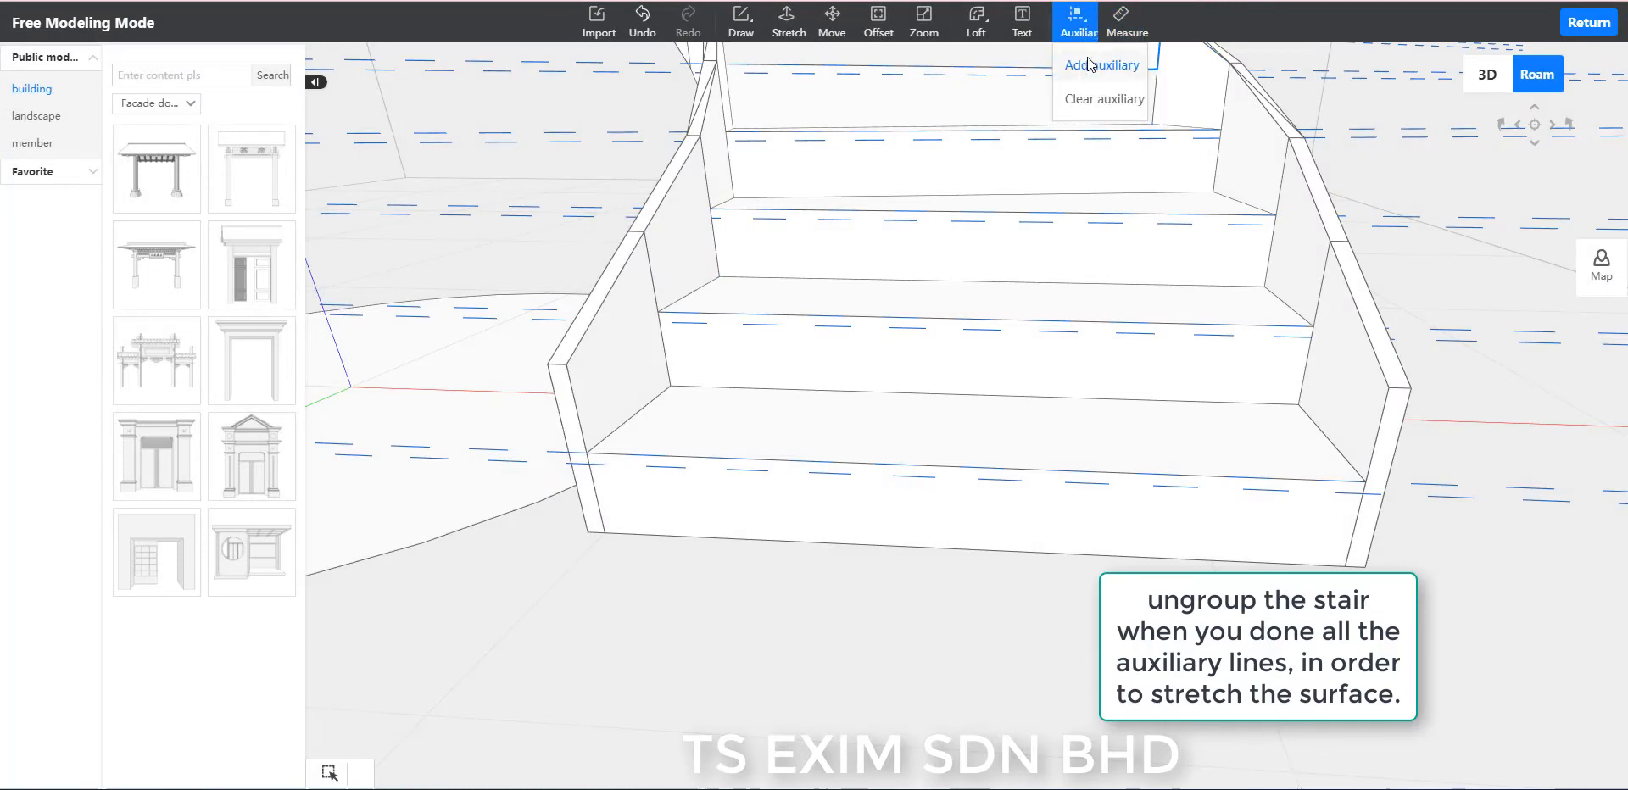
click(1090, 65)
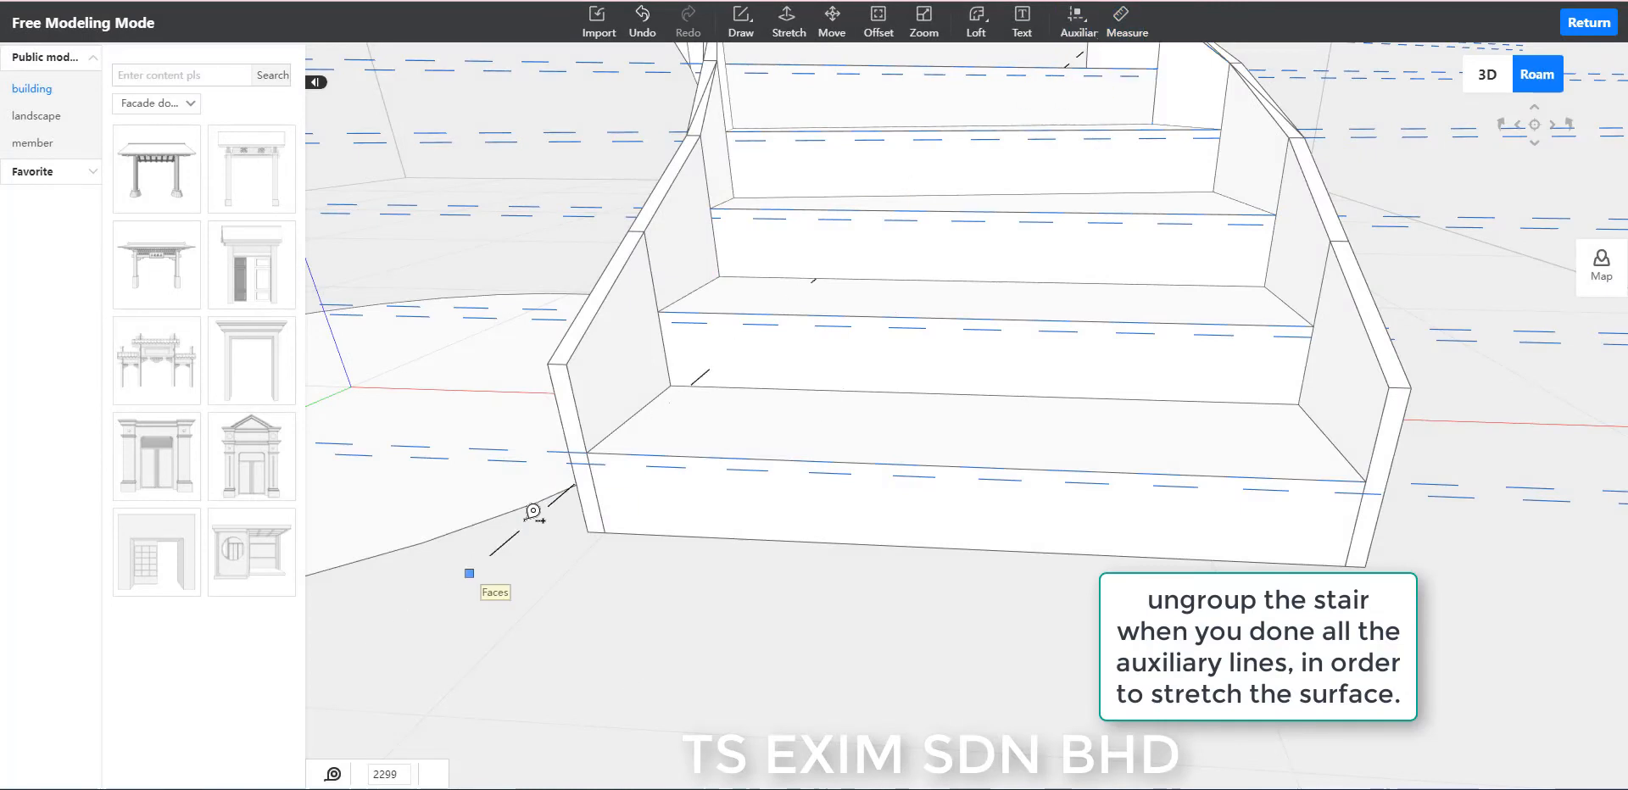
click(588, 453)
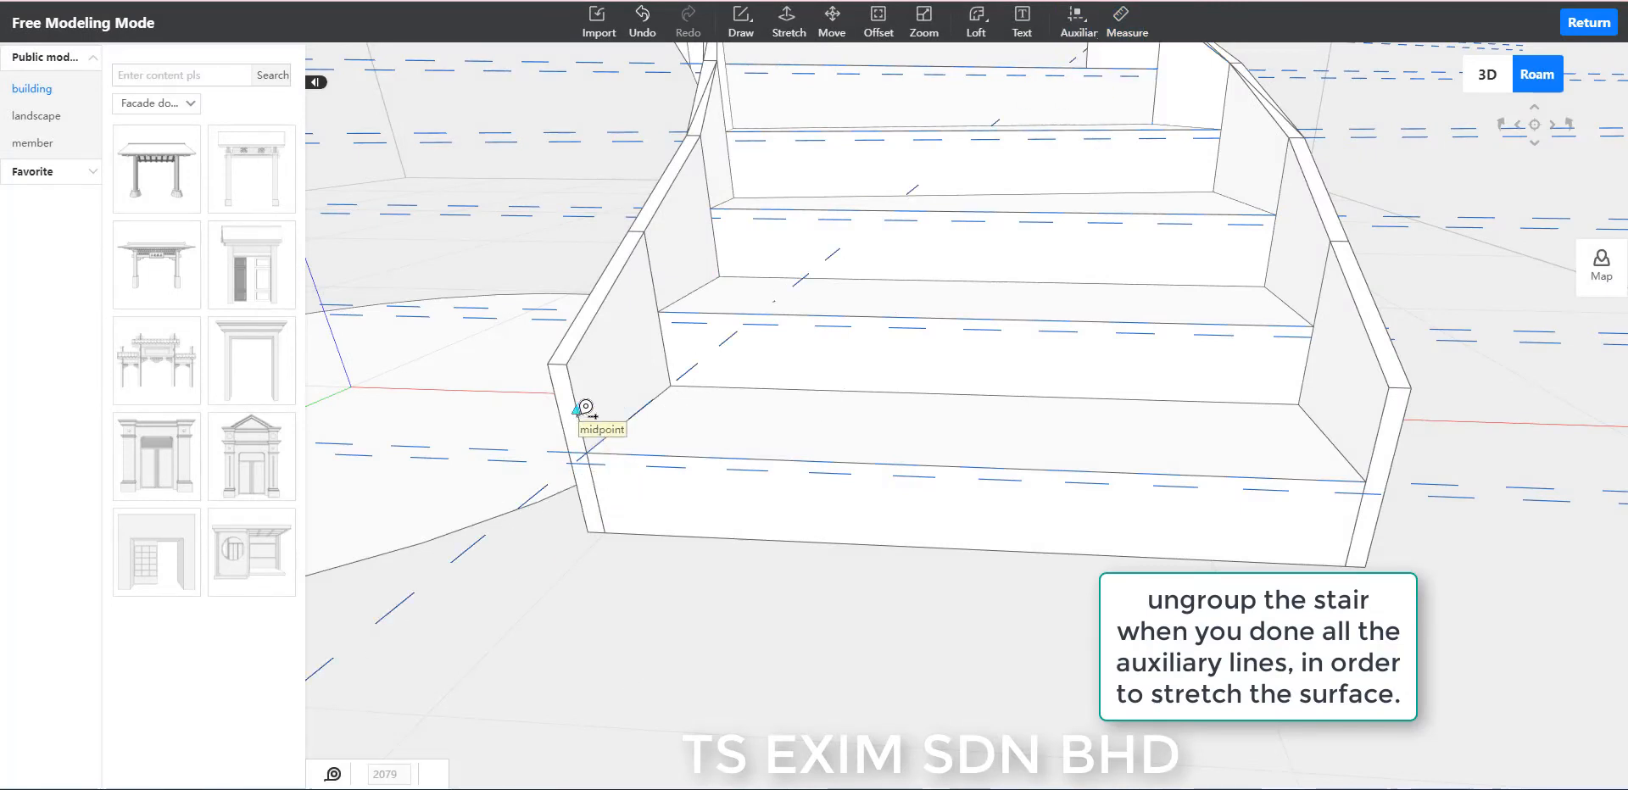
click(566, 364)
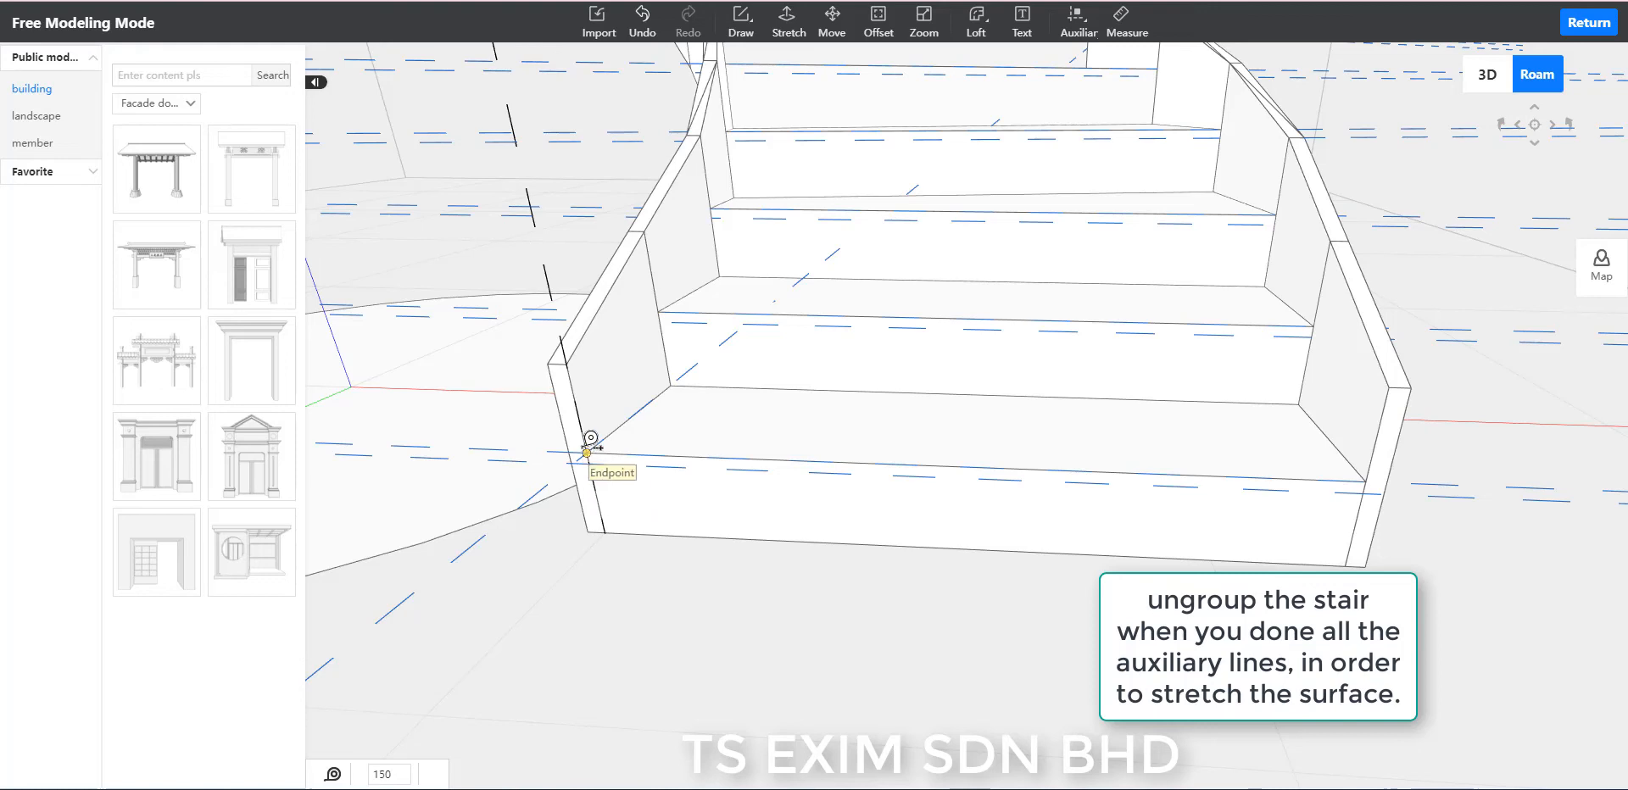
click(588, 450)
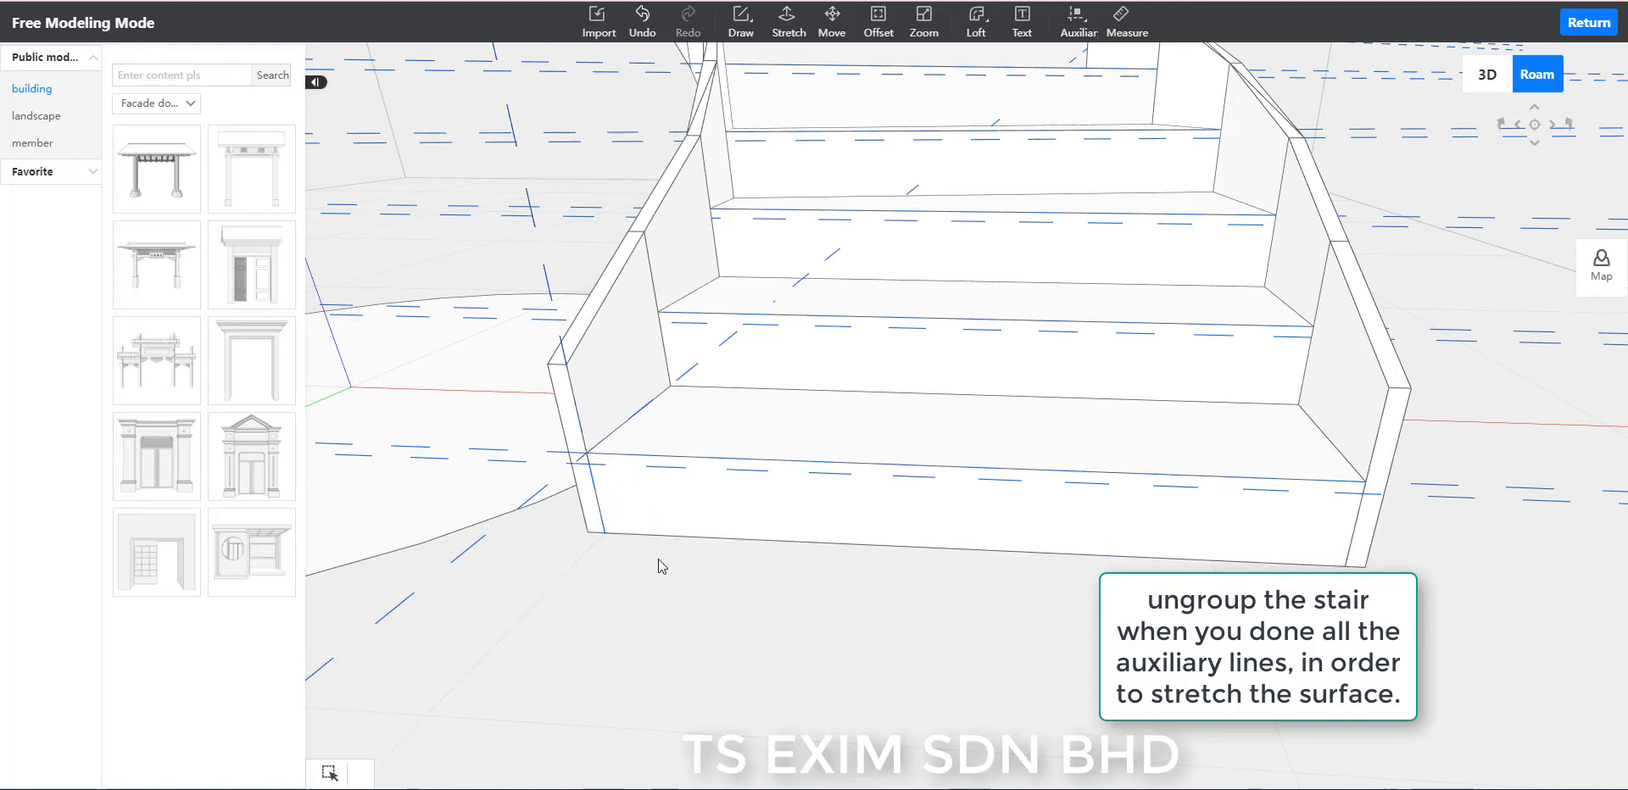
Draw a line across the lowest riser along its lower auxiliary line, splitting off a narrow strip beneath the tread edge.
key(l)
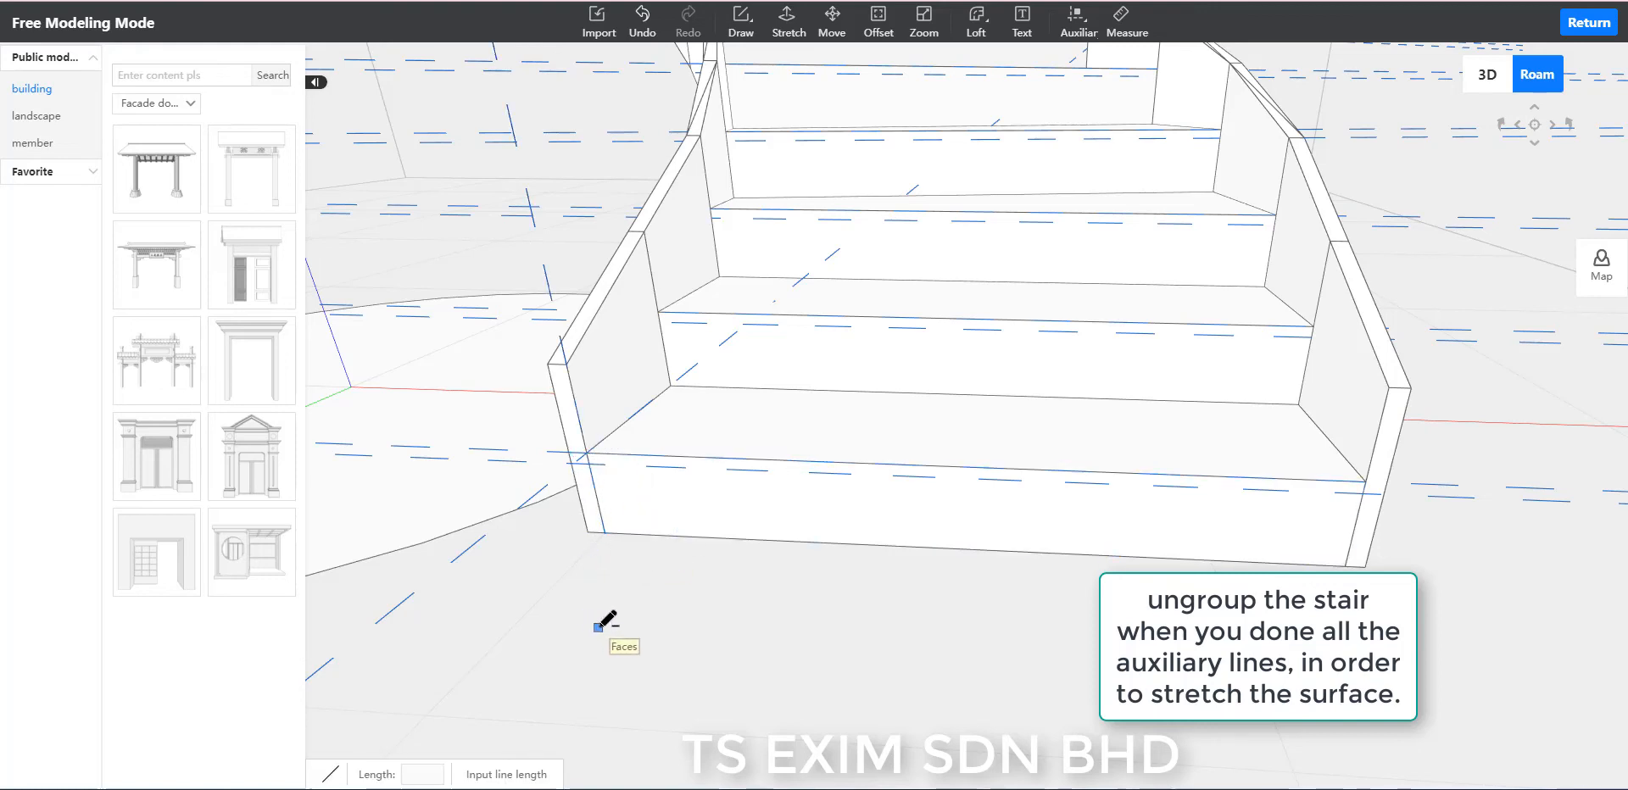
key(space)
scroll(674, 713, up, 3)
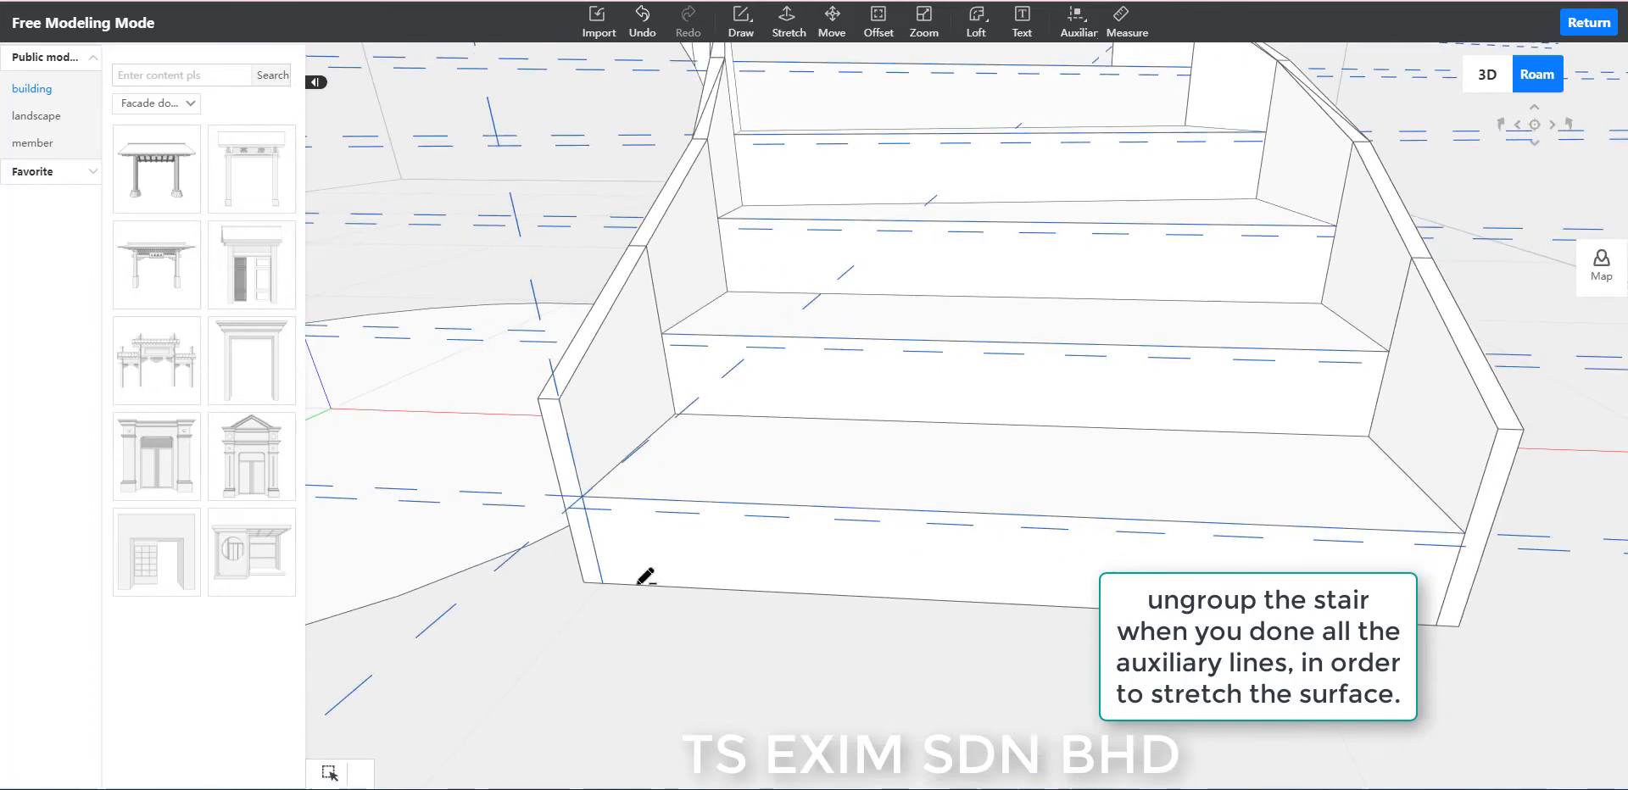
key(l)
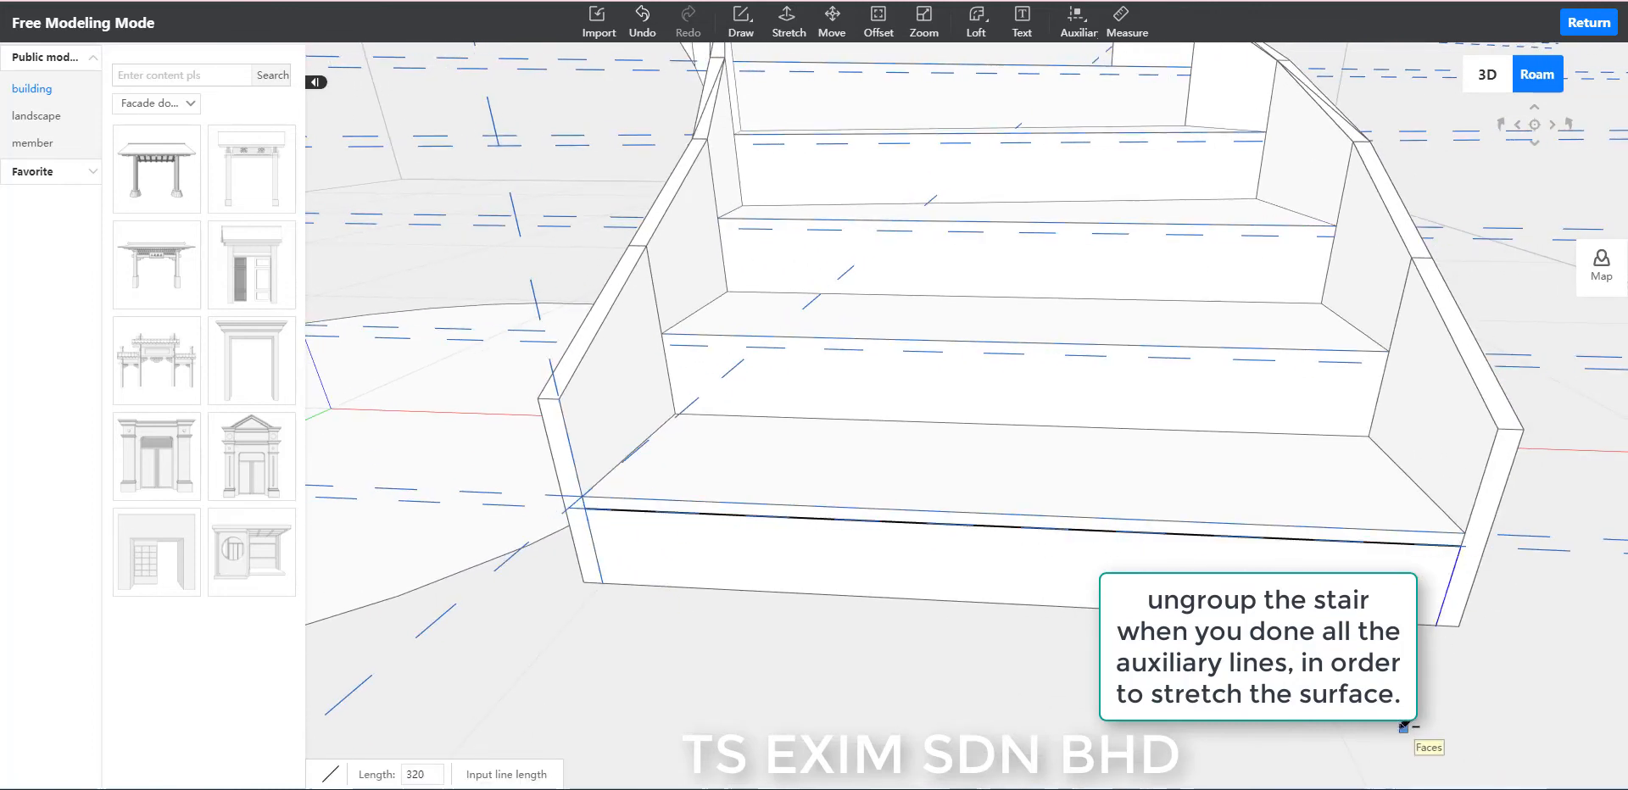
key(space)
click(1278, 540)
click(1277, 540)
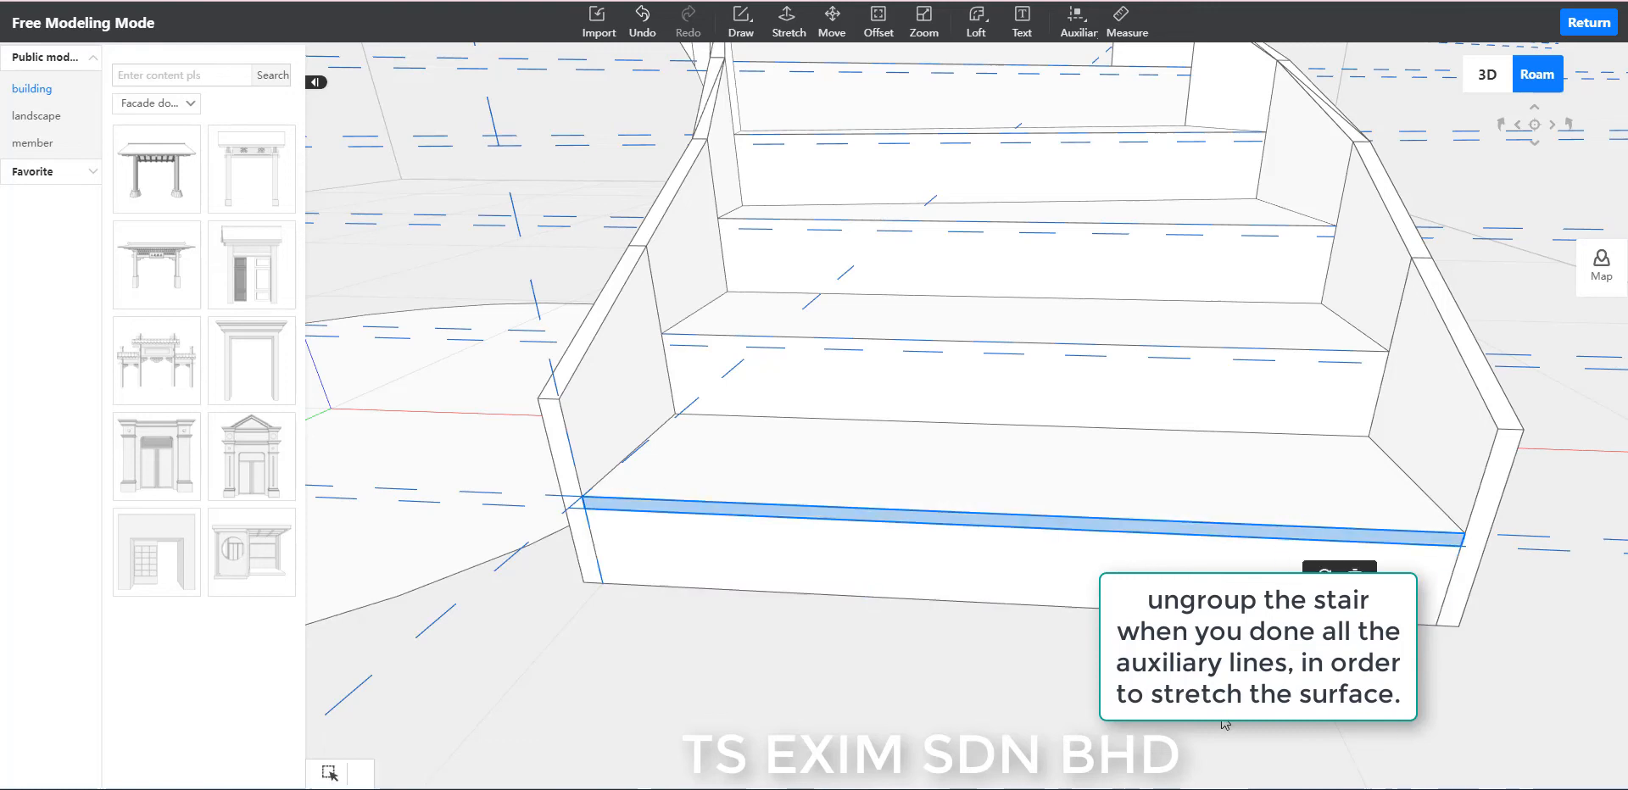
click(1000, 680)
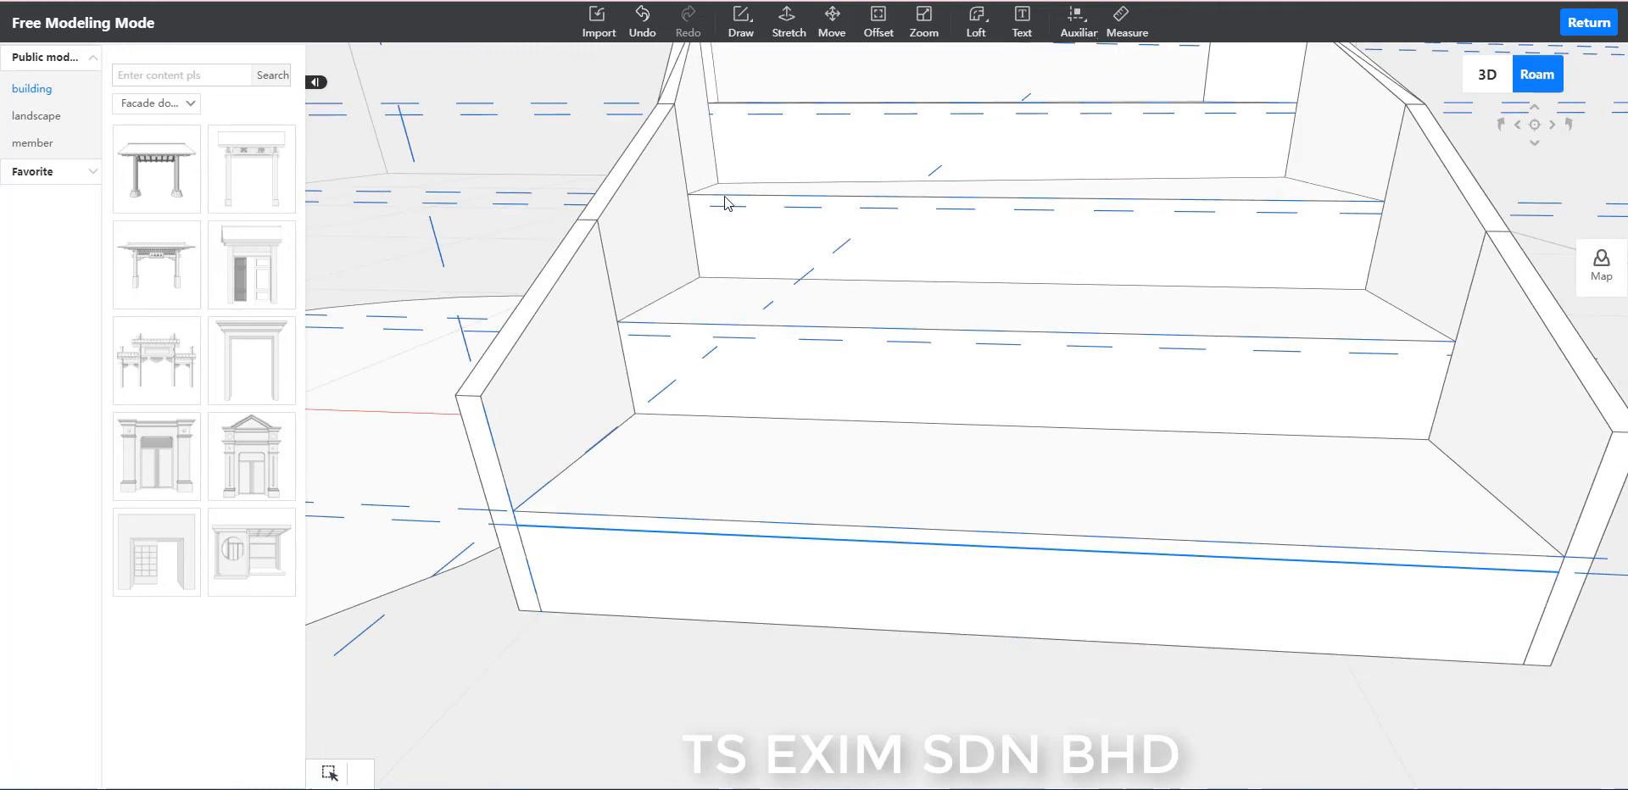
Stretch the narrow strip at the top of the lowest riser outward by 20 to form a tread nosing.
click(758, 32)
click(777, 32)
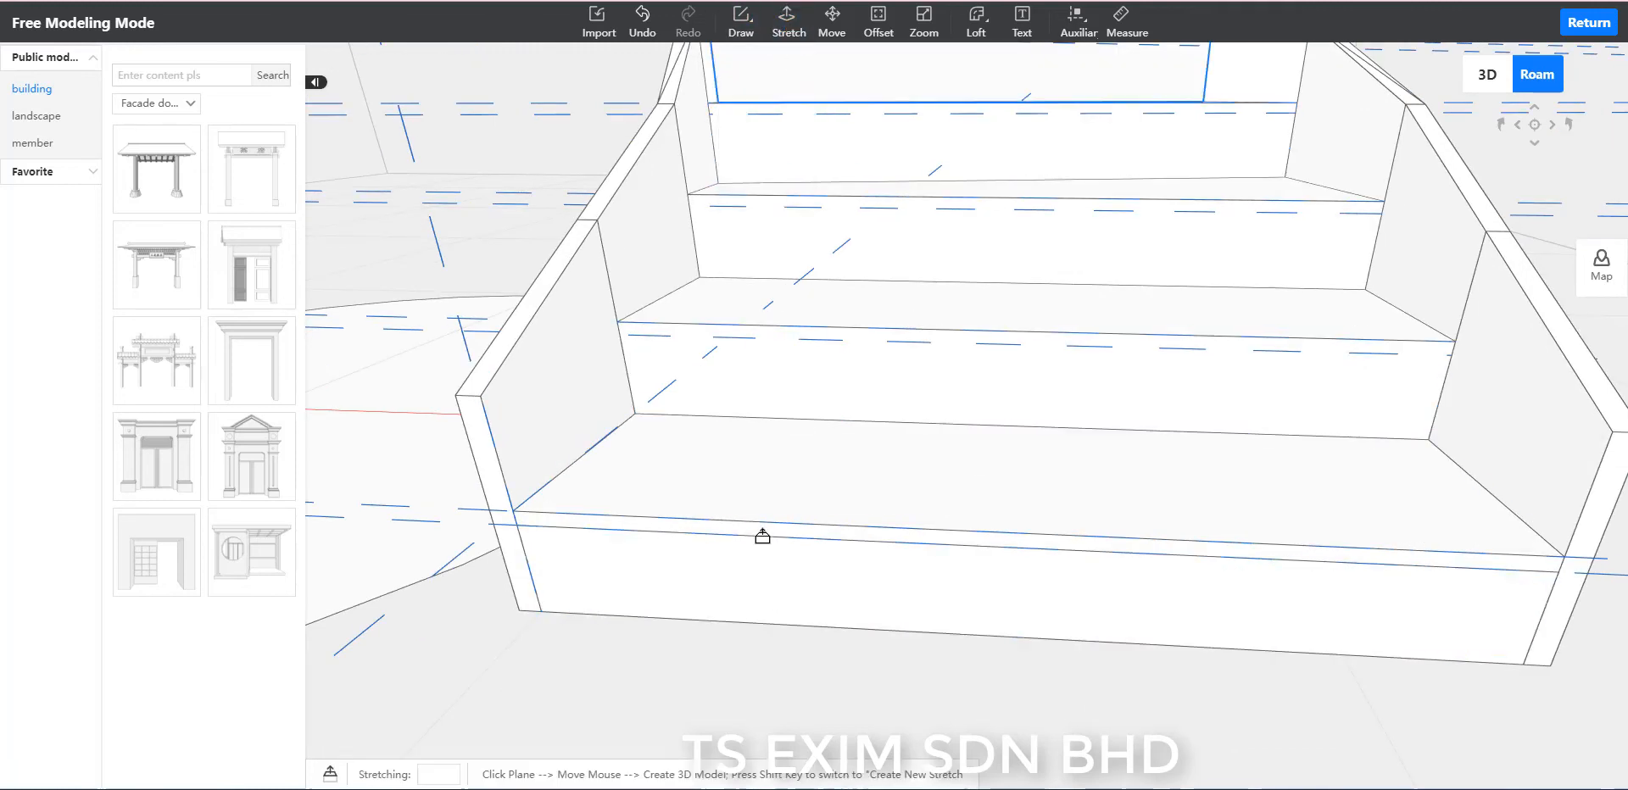
scroll(760, 560, up, 3)
click(745, 566)
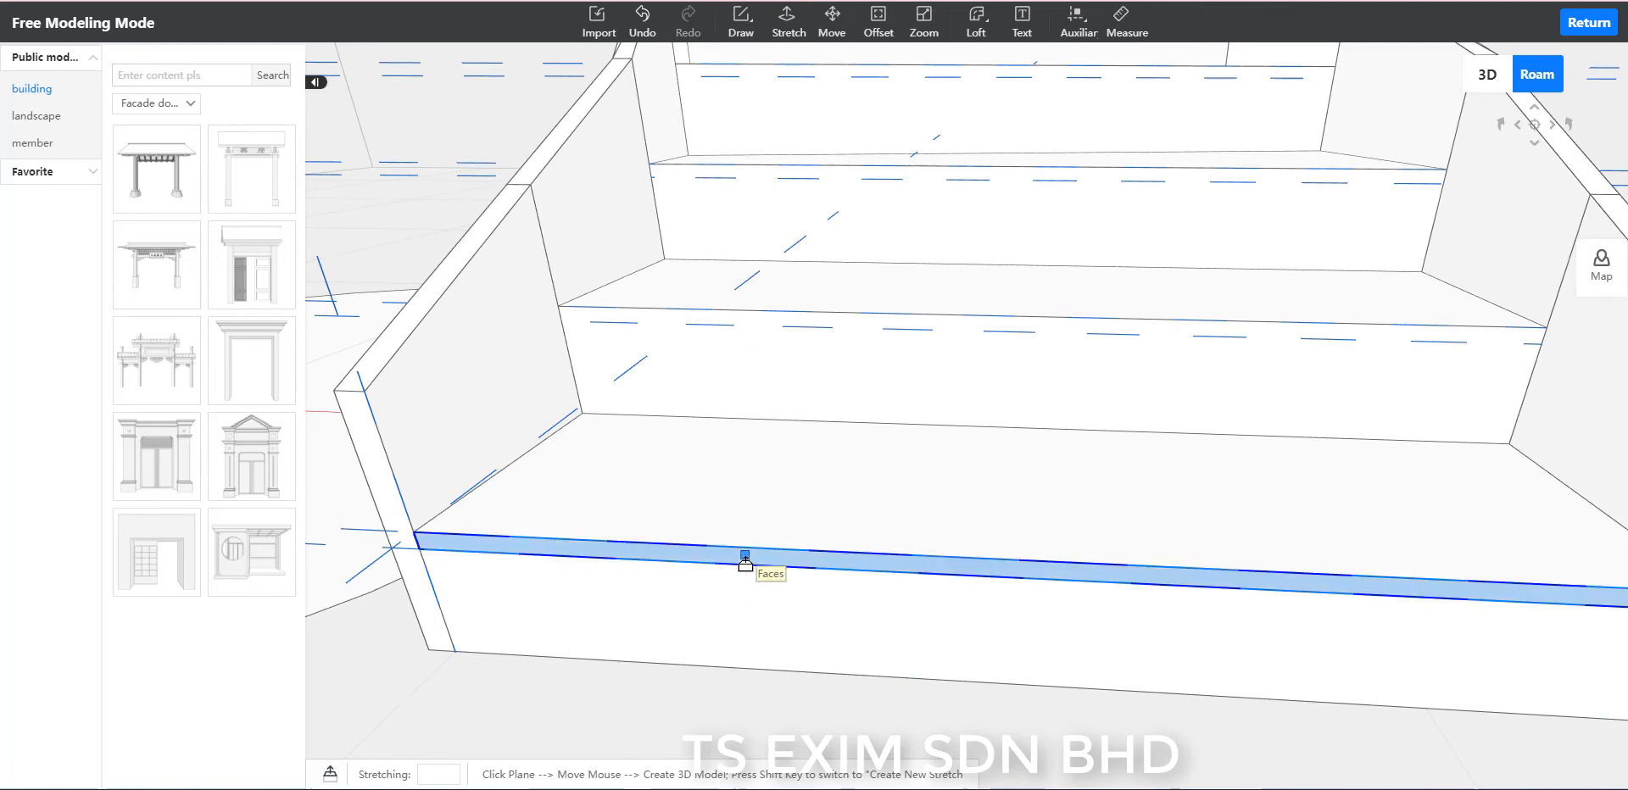
text(217)
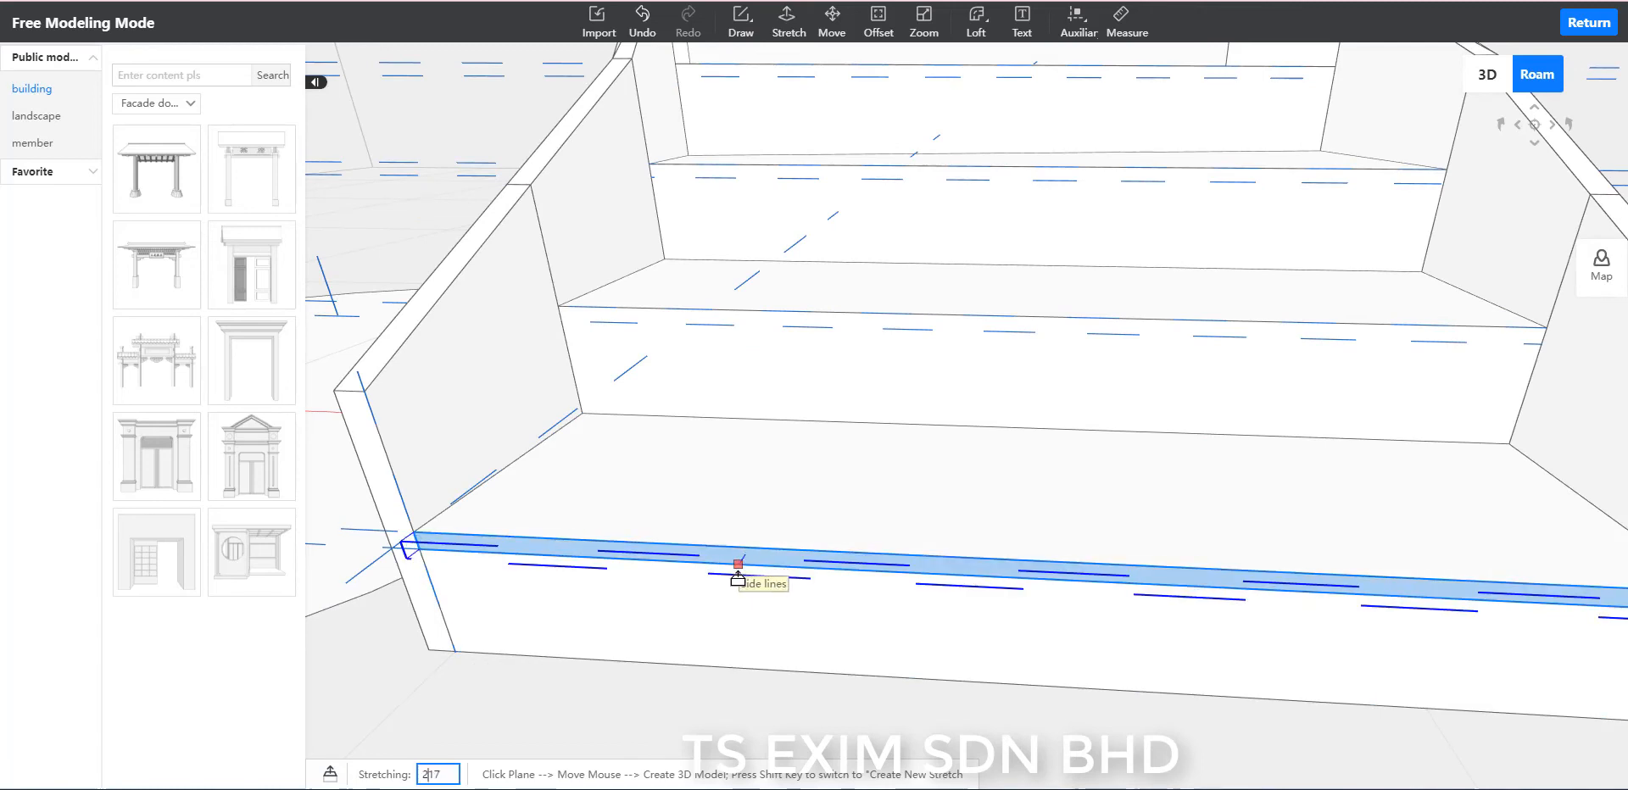
text(0)
key(Return)
scroll(821, 494, down, 3)
key(Escape)
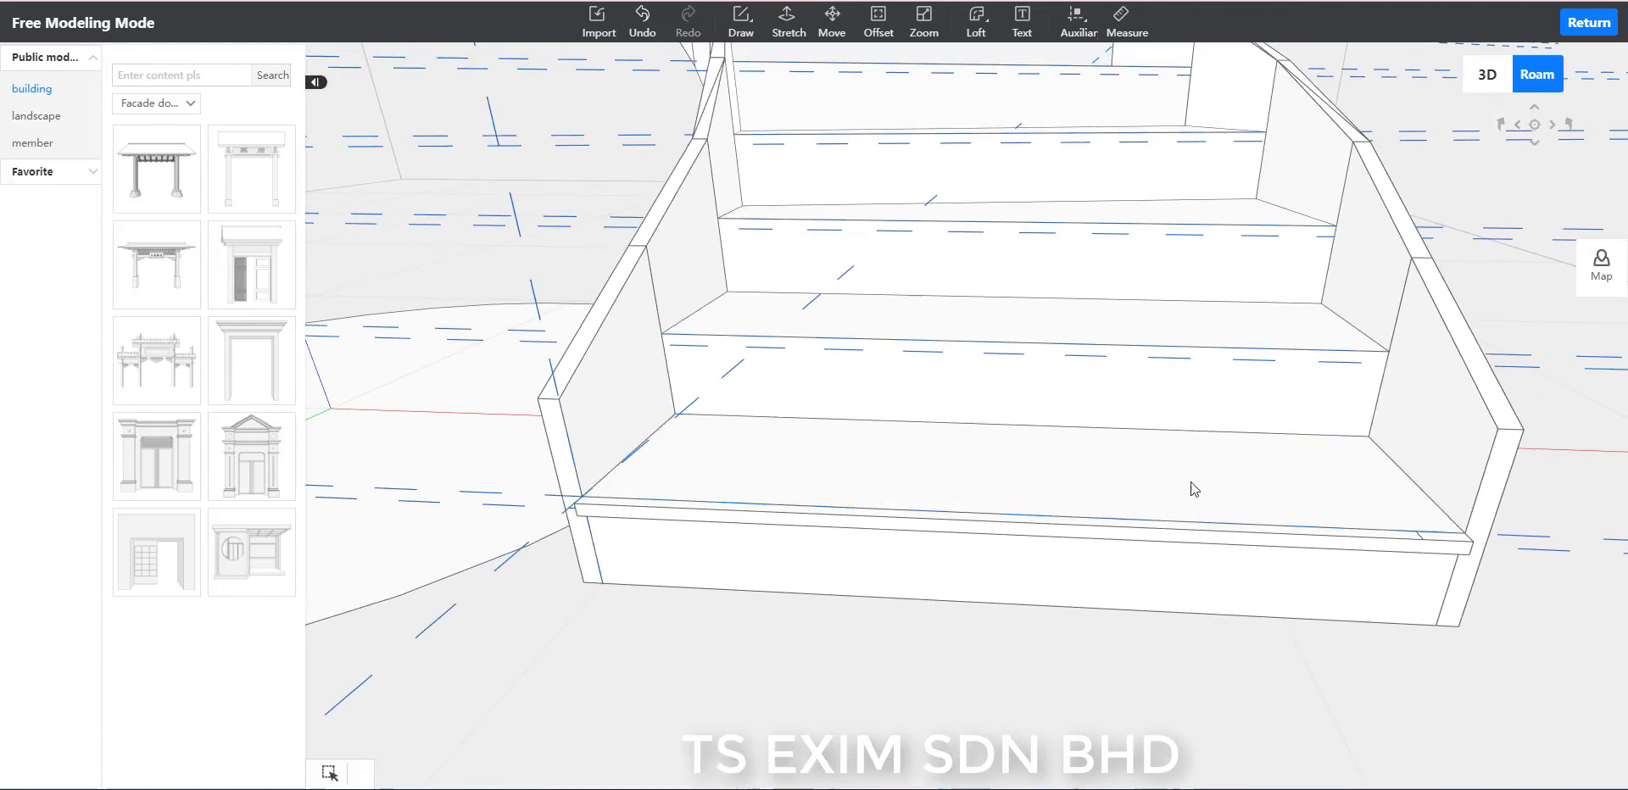
Draw a 1205-long line across the second riser along its lower auxiliary line, between the two stringers.
middle_drag(969, 685, 897, 699)
key(d)
key(w)
key(a)
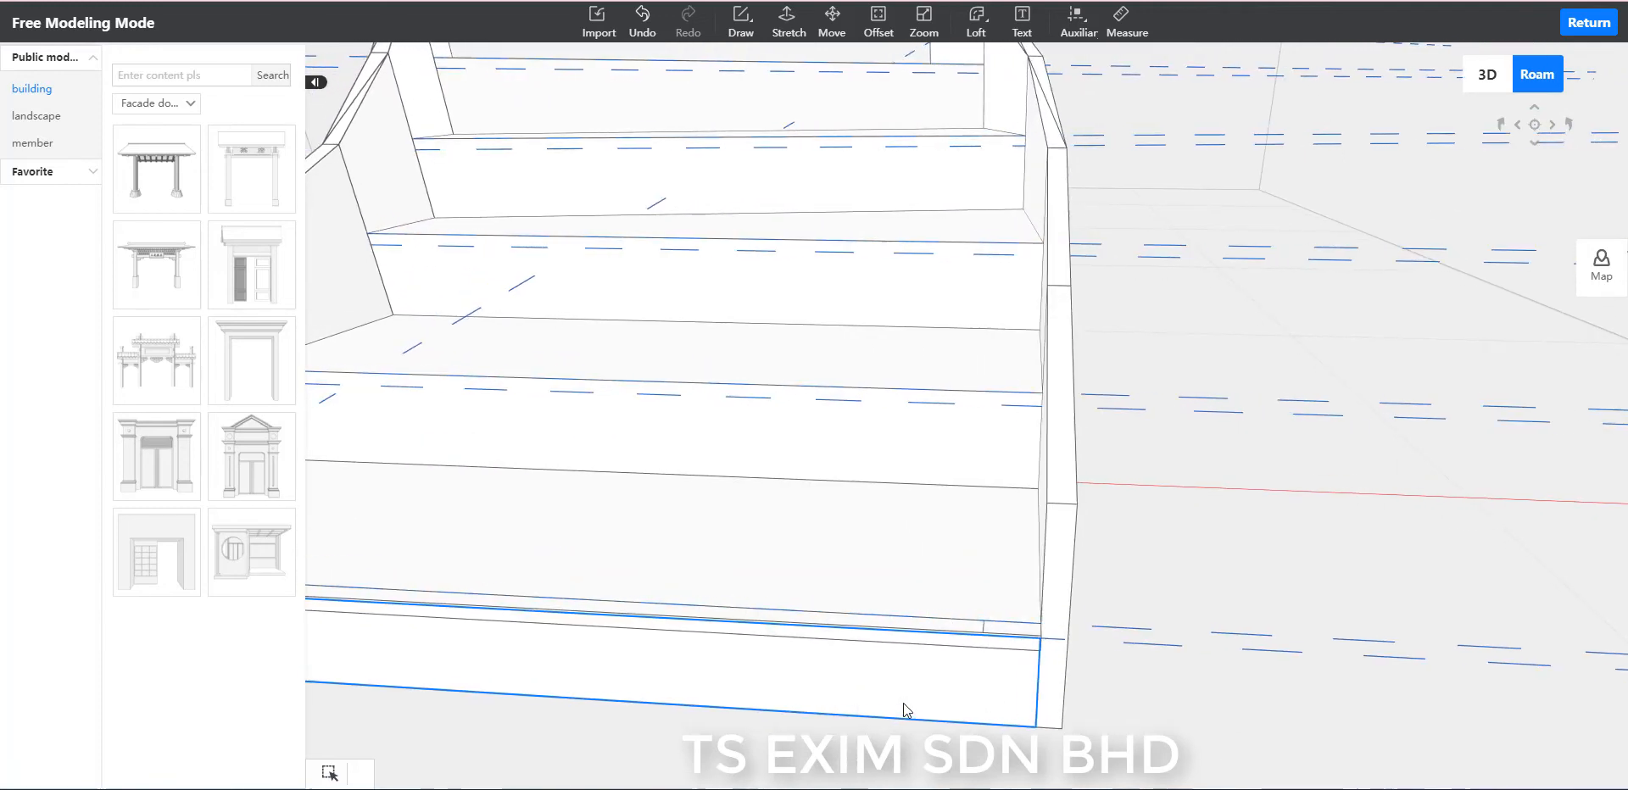
key(w)
key(a)
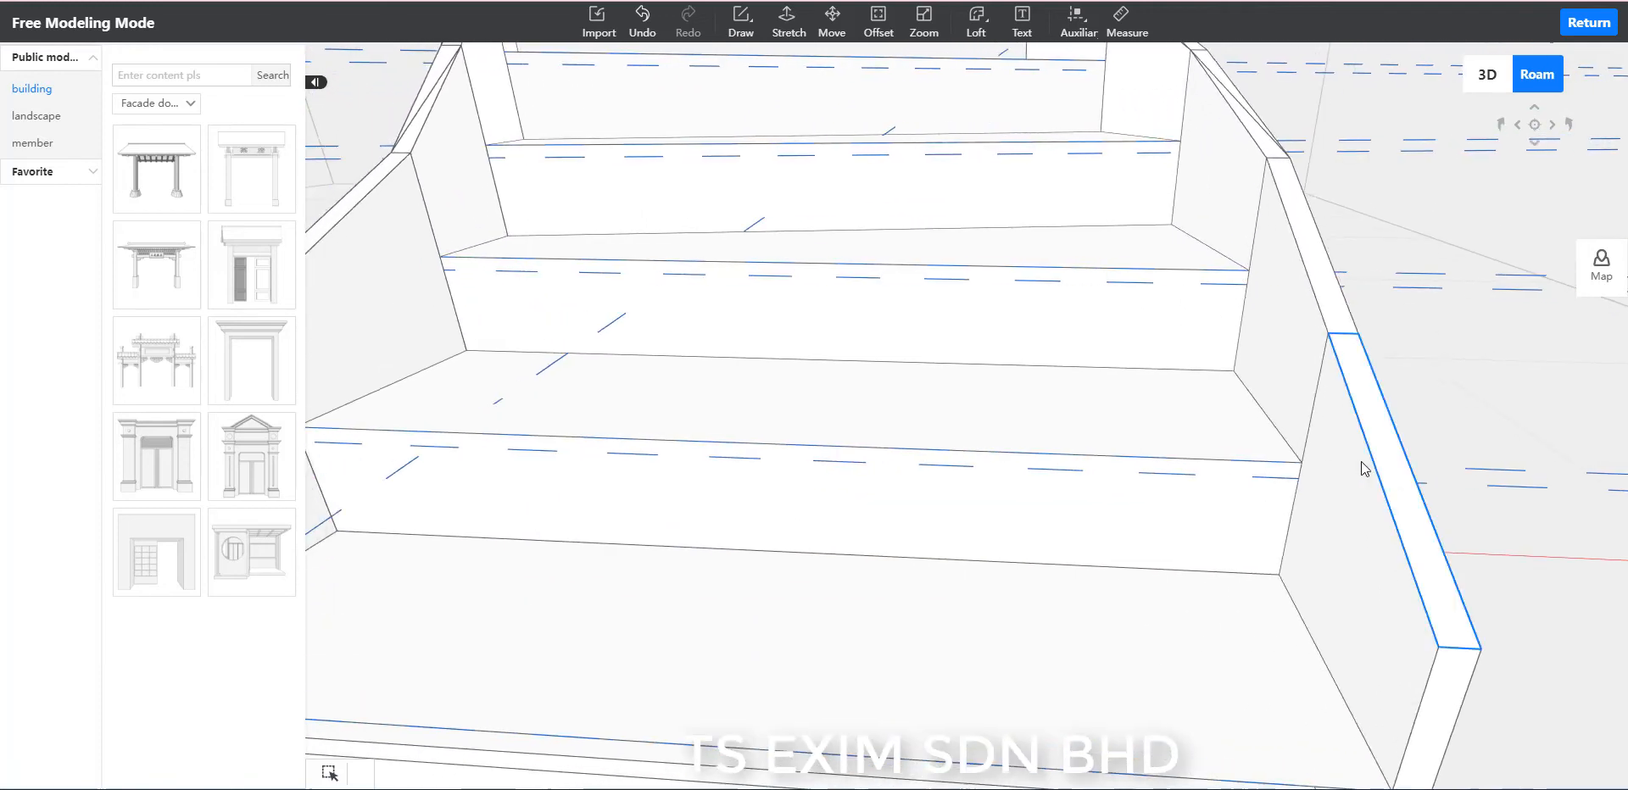
key(l)
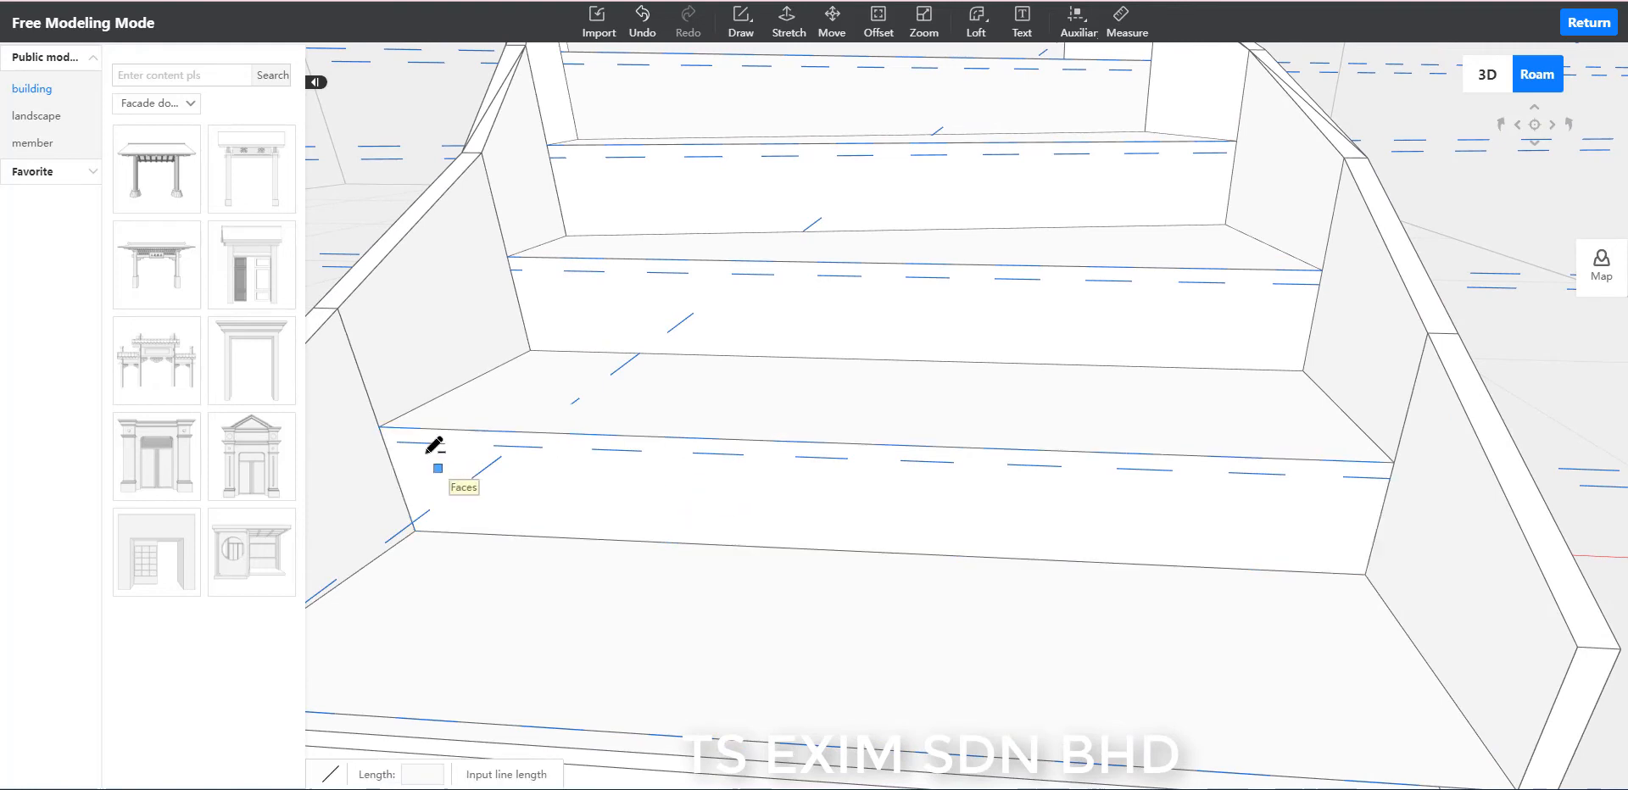
click(397, 480)
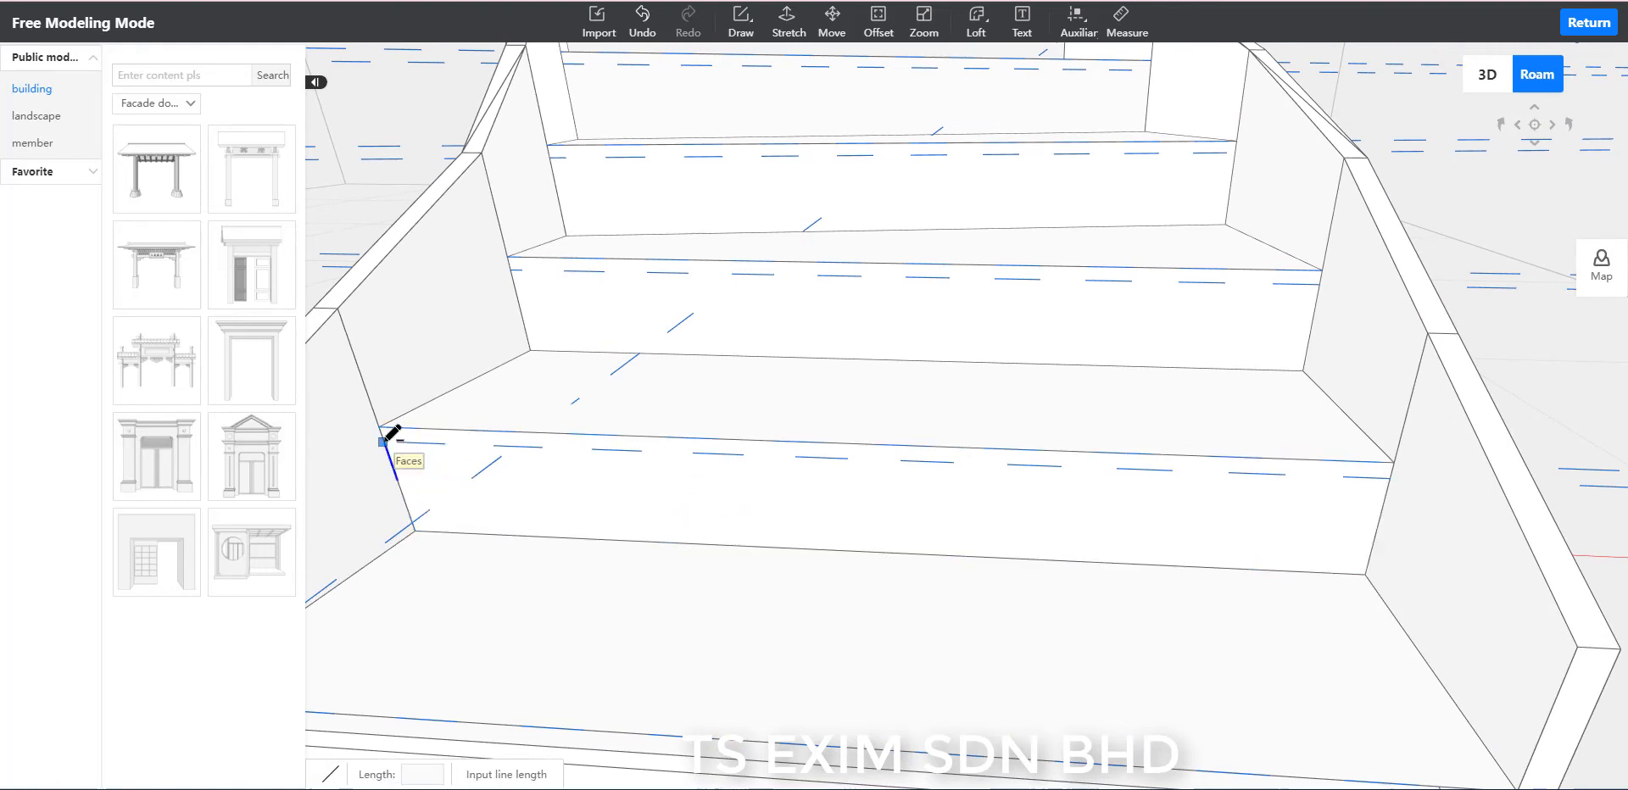
click(384, 440)
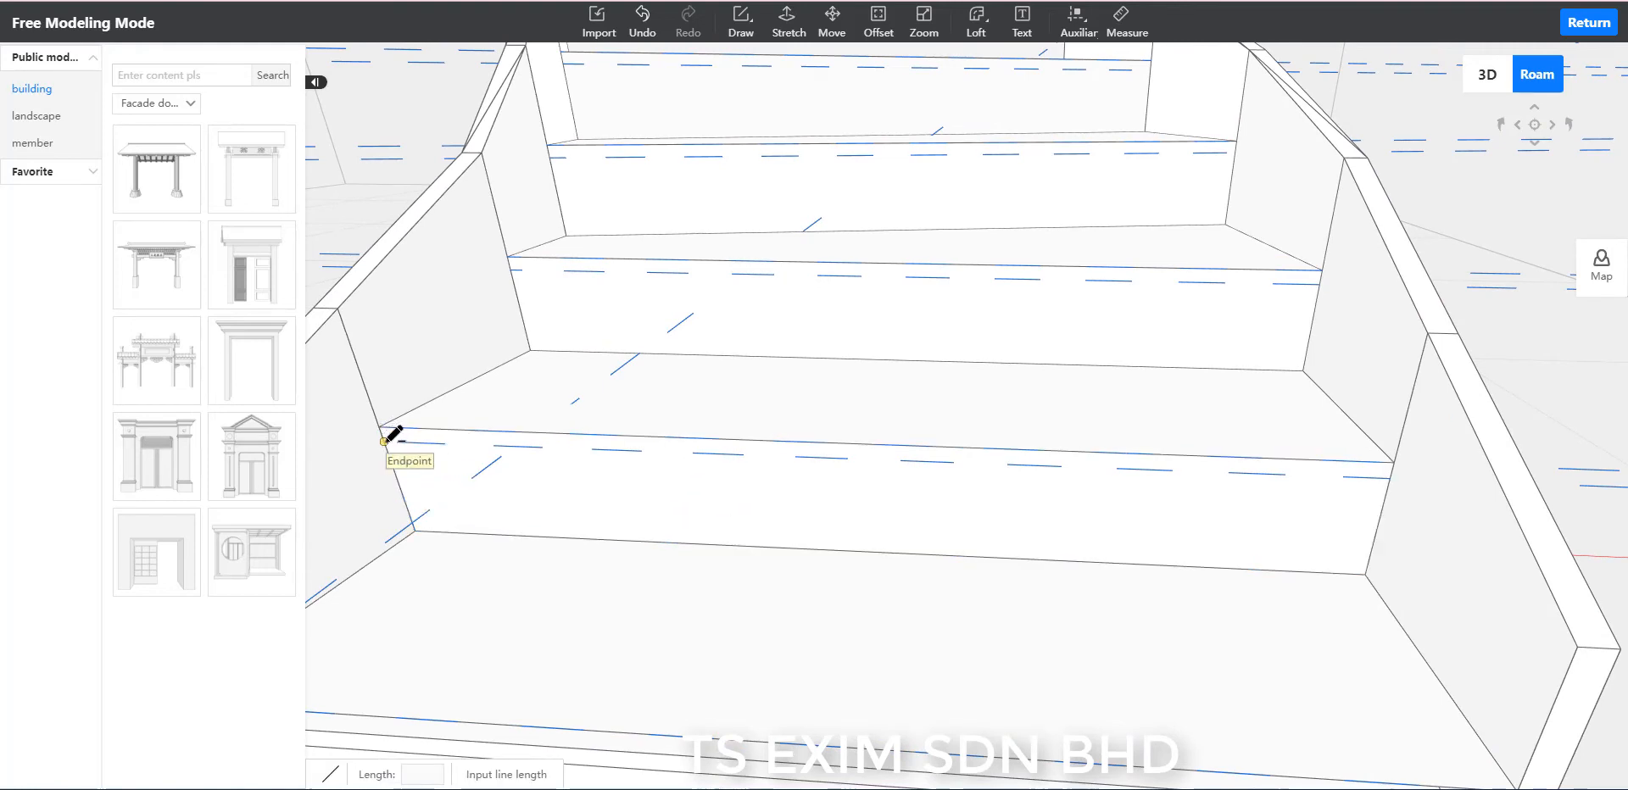
click(1390, 477)
key(Escape)
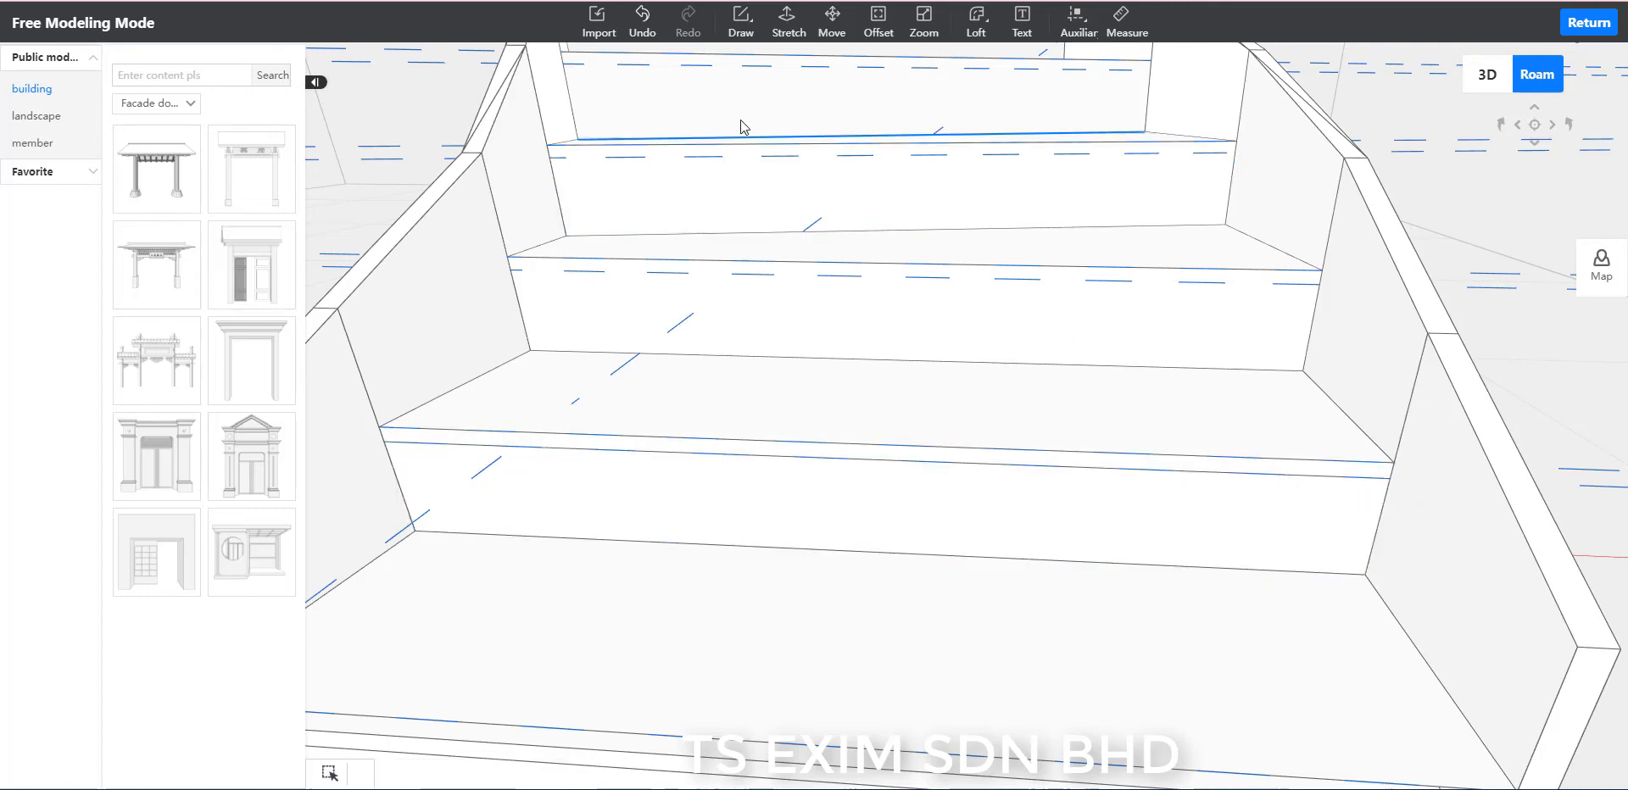
Stretch the narrow strip at the top of the second riser outward by 20 to form its nosing.
click(788, 28)
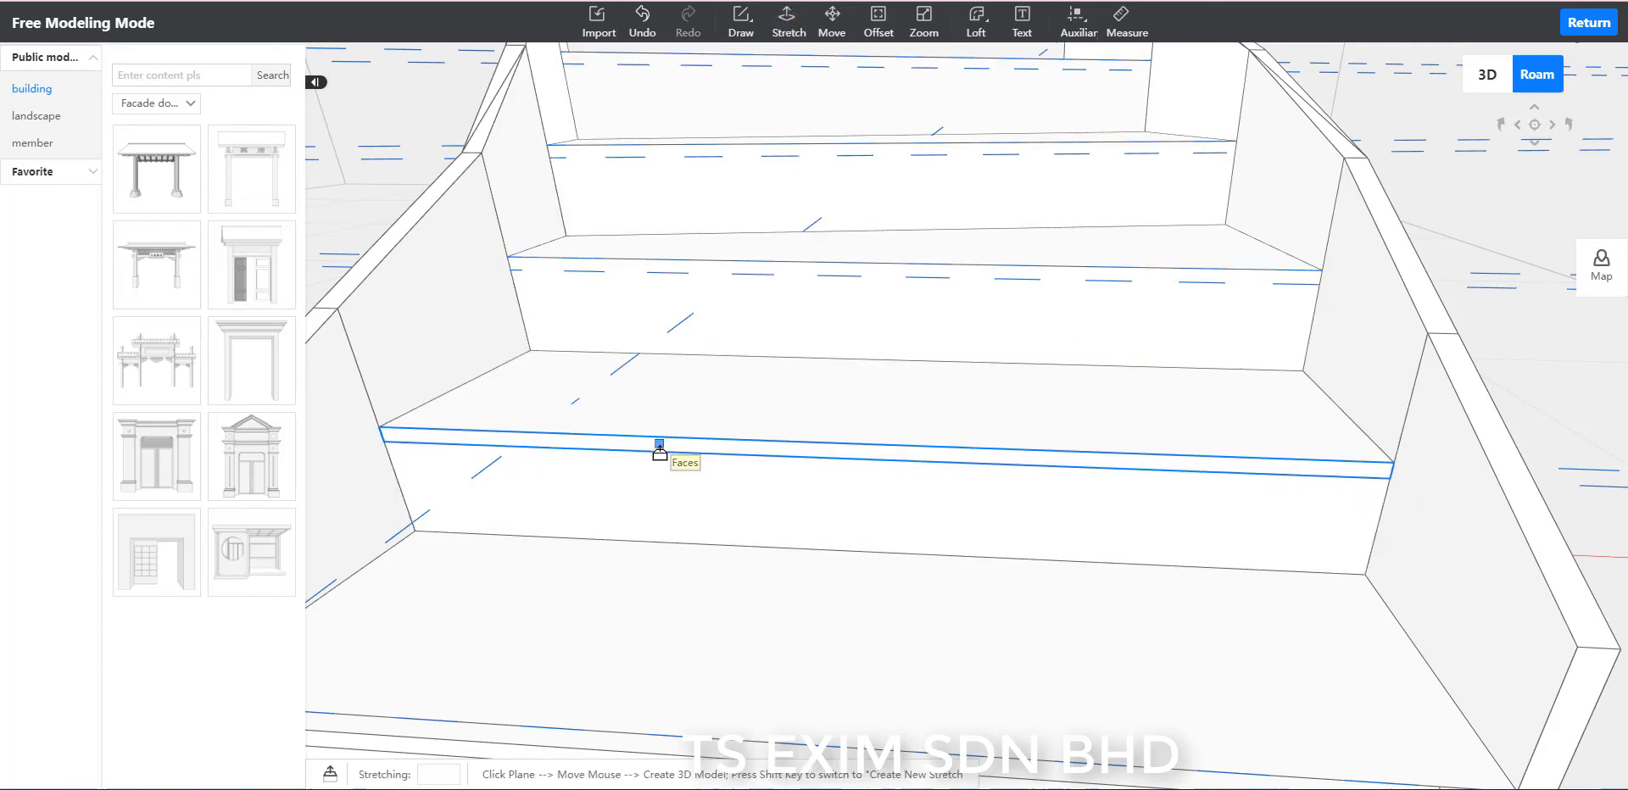
click(660, 450)
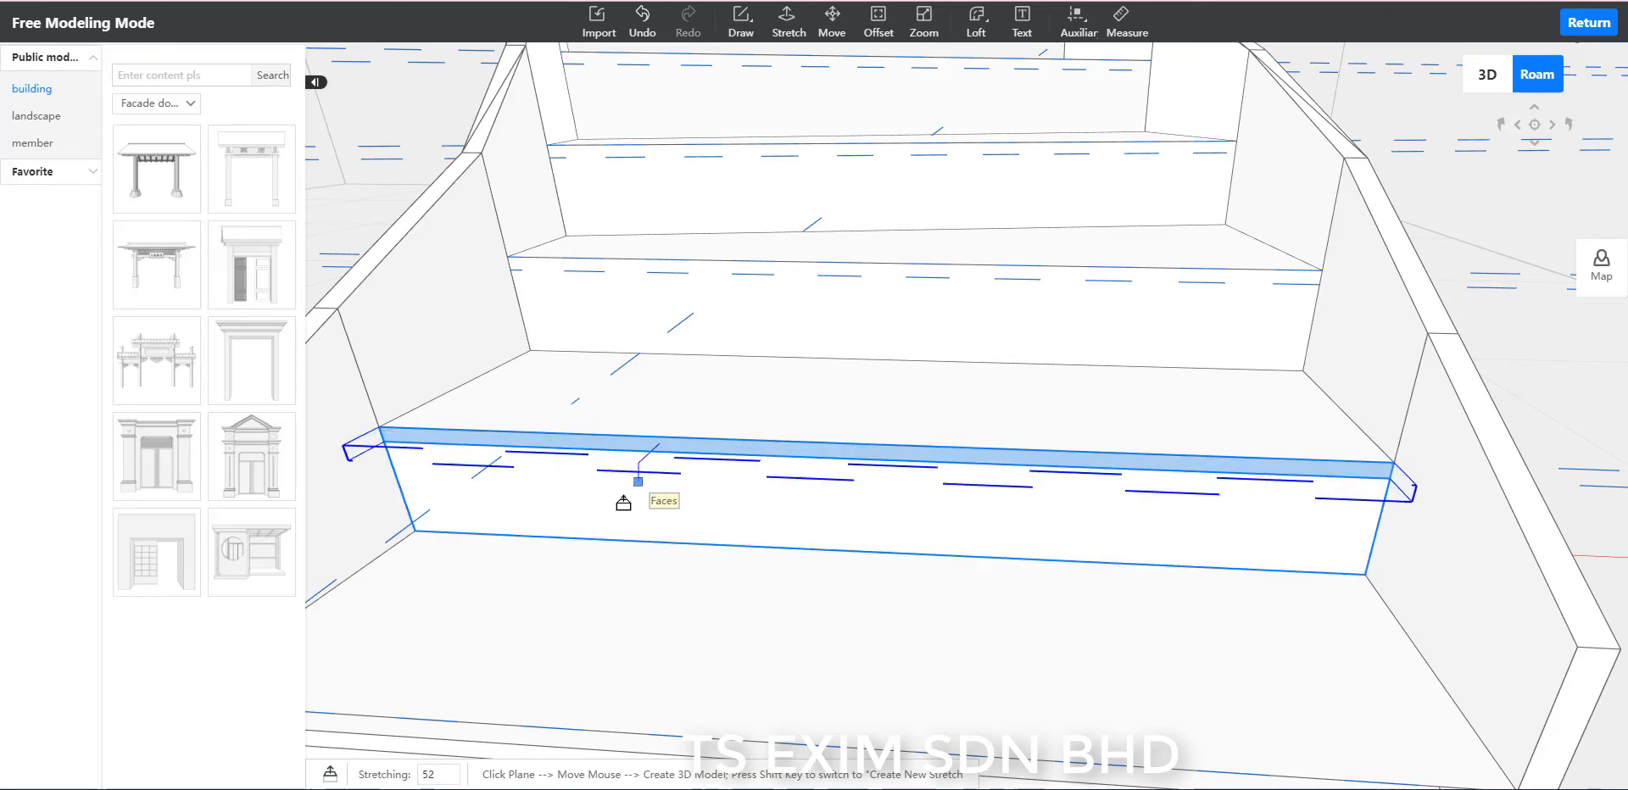
text(20)
key(Return)
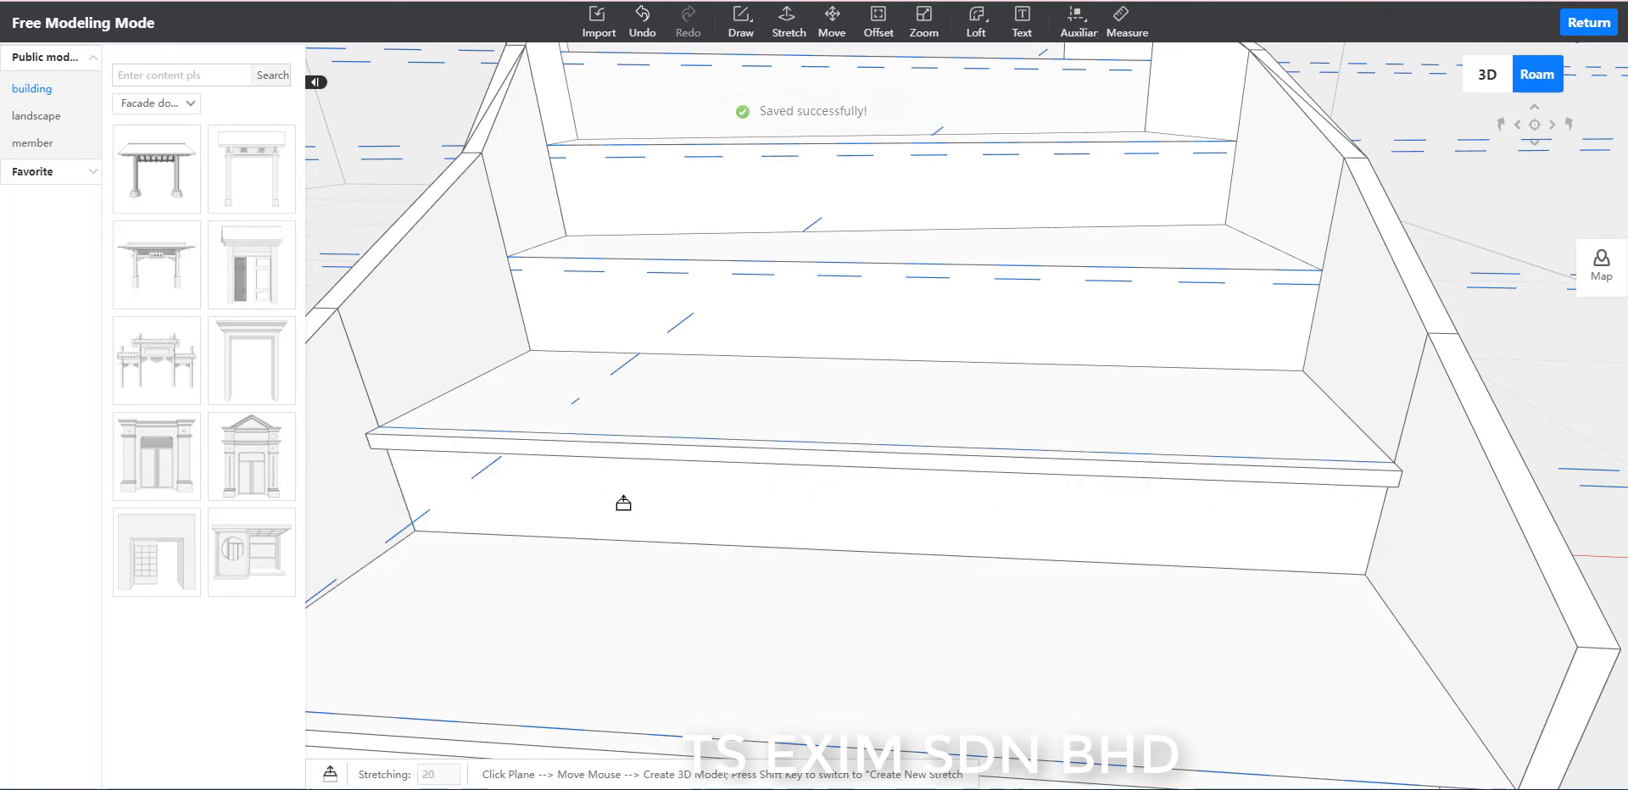
Draw a line across the third riser along its lower auxiliary line, from one stringer to the other.
key(Escape)
scroll(848, 424, up, 3)
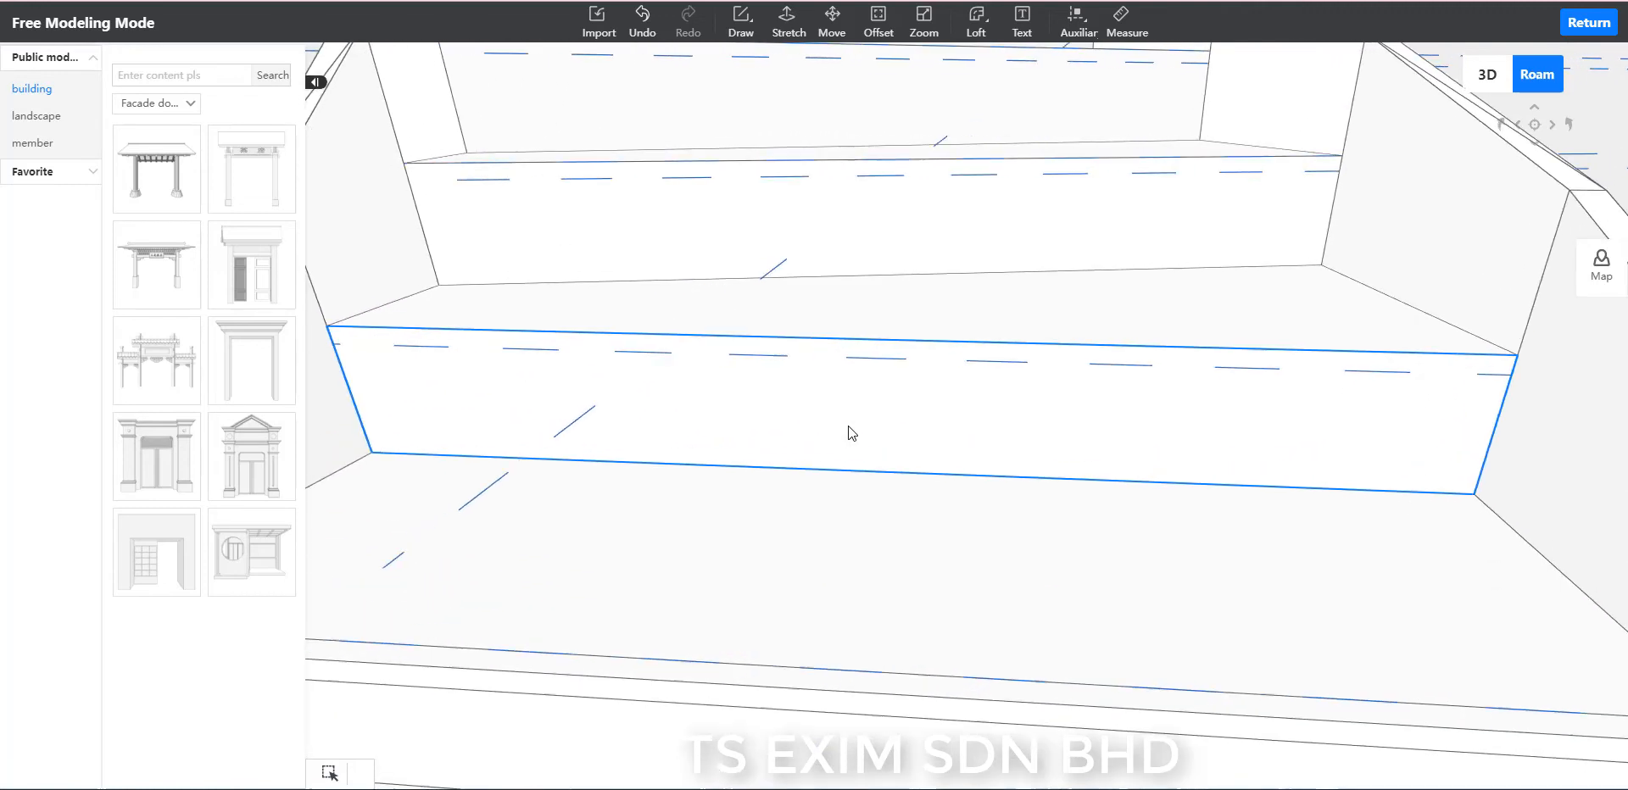
key(l)
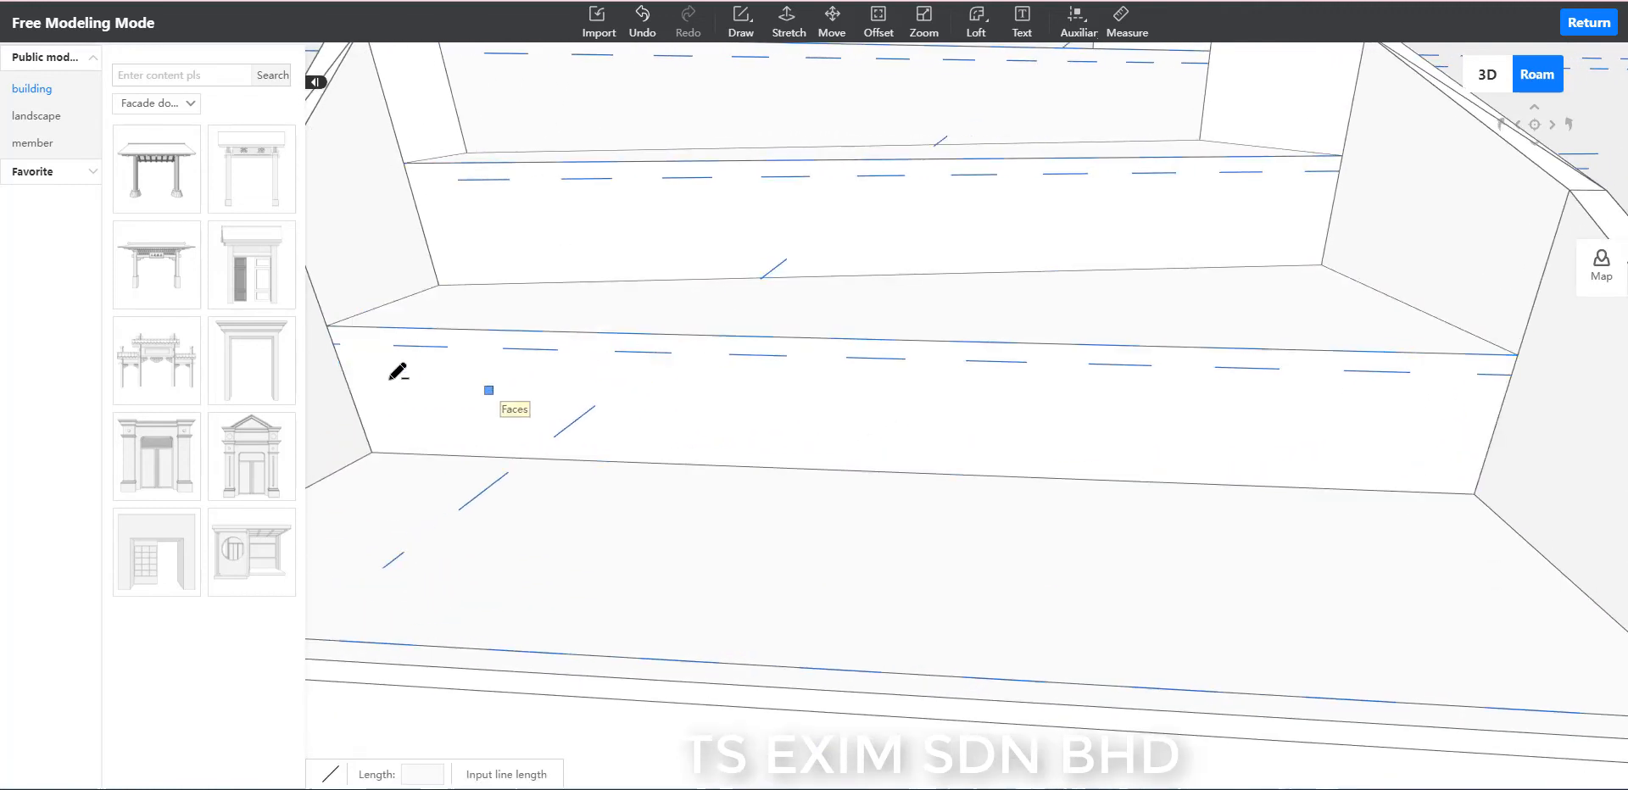
click(334, 342)
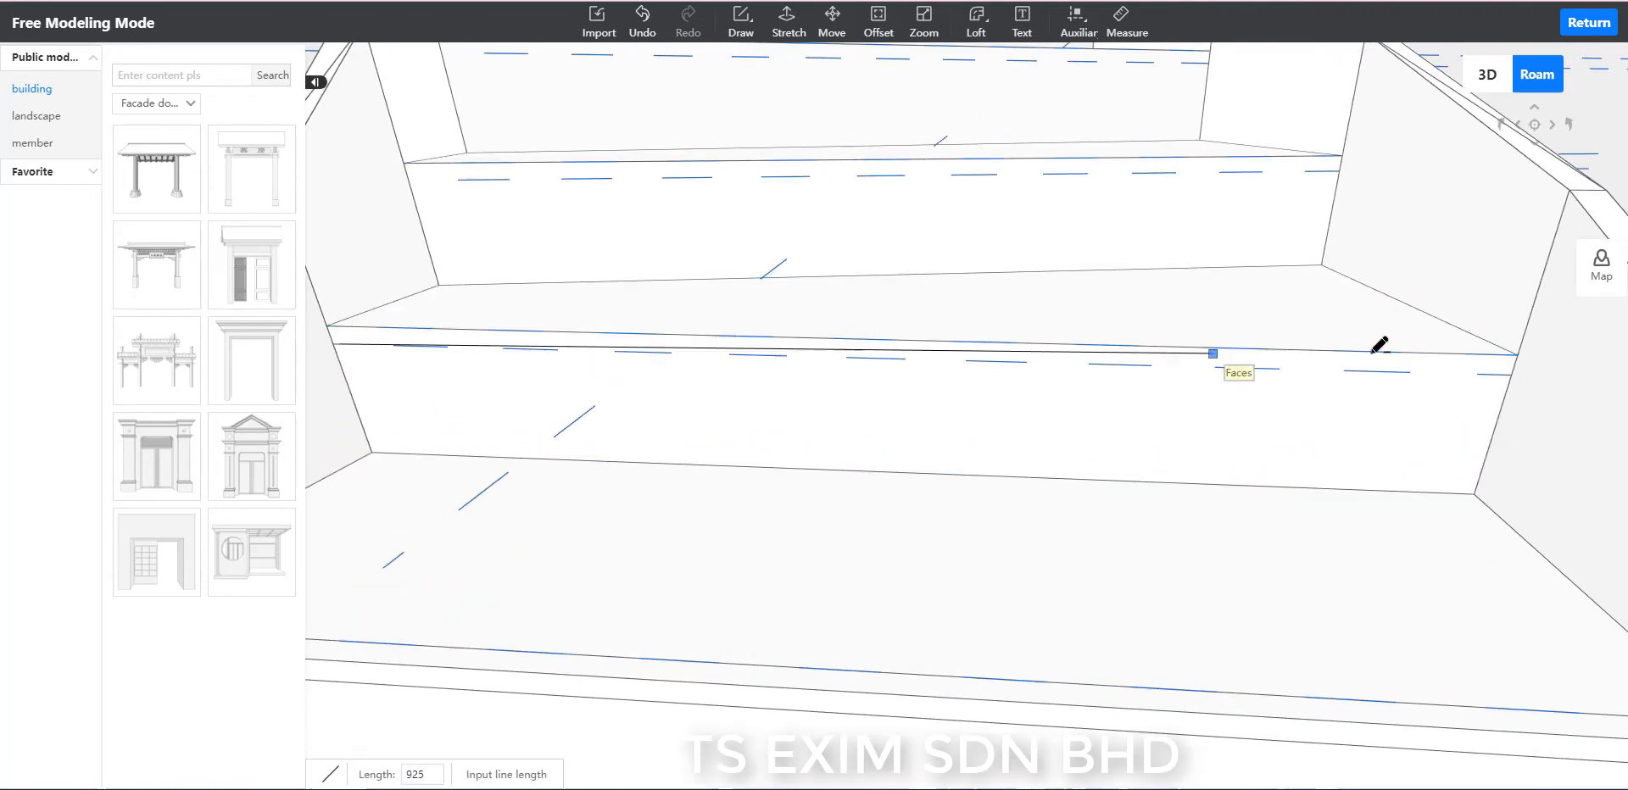
click(1515, 371)
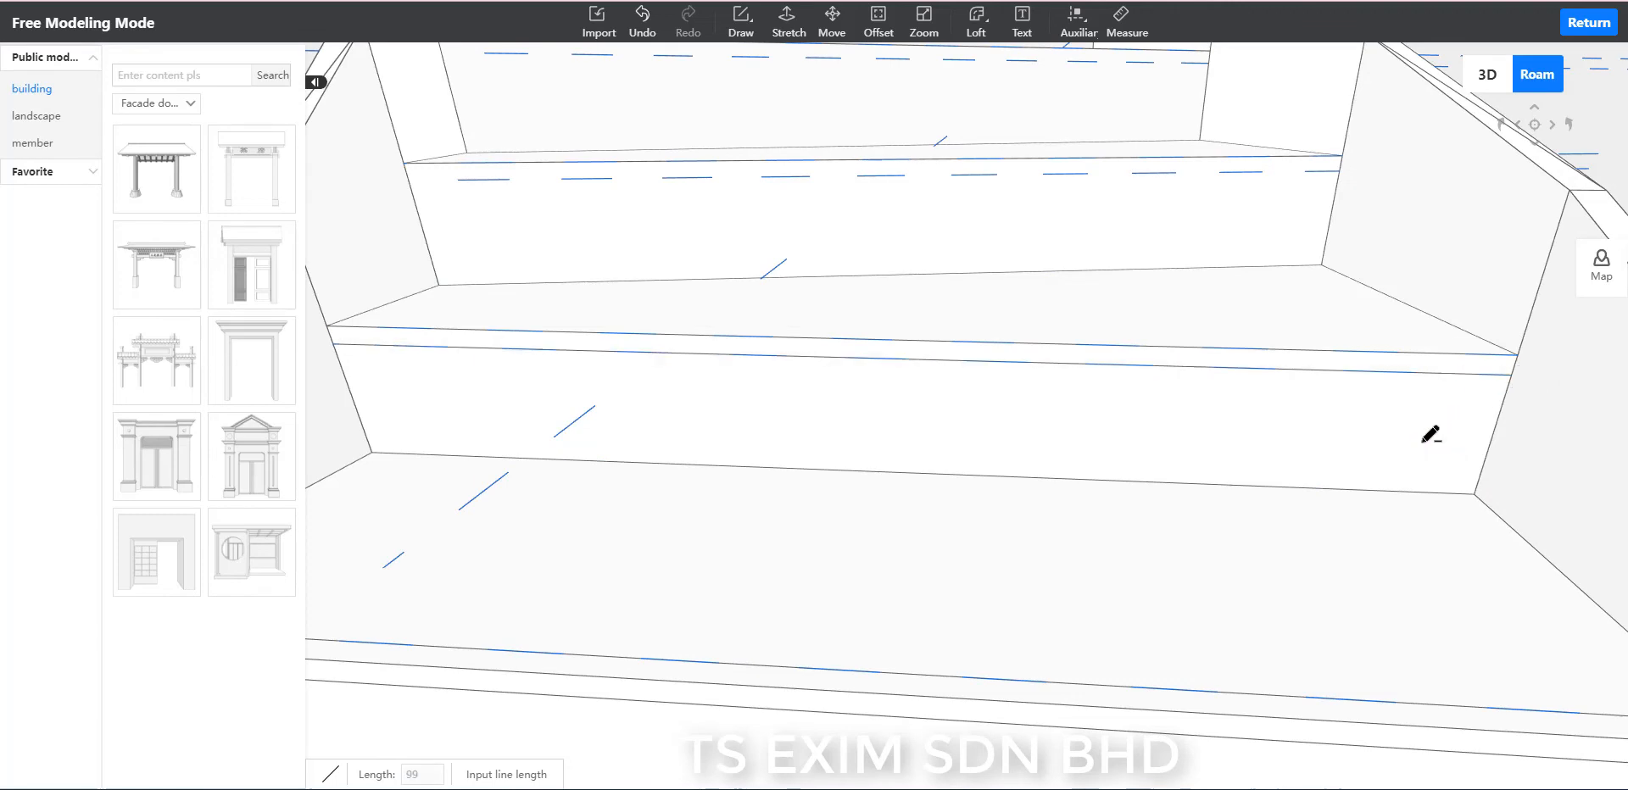
key(Escape)
Stretch the narrow strip at the top of the third riser outward by 20 to form its nosing.
click(787, 25)
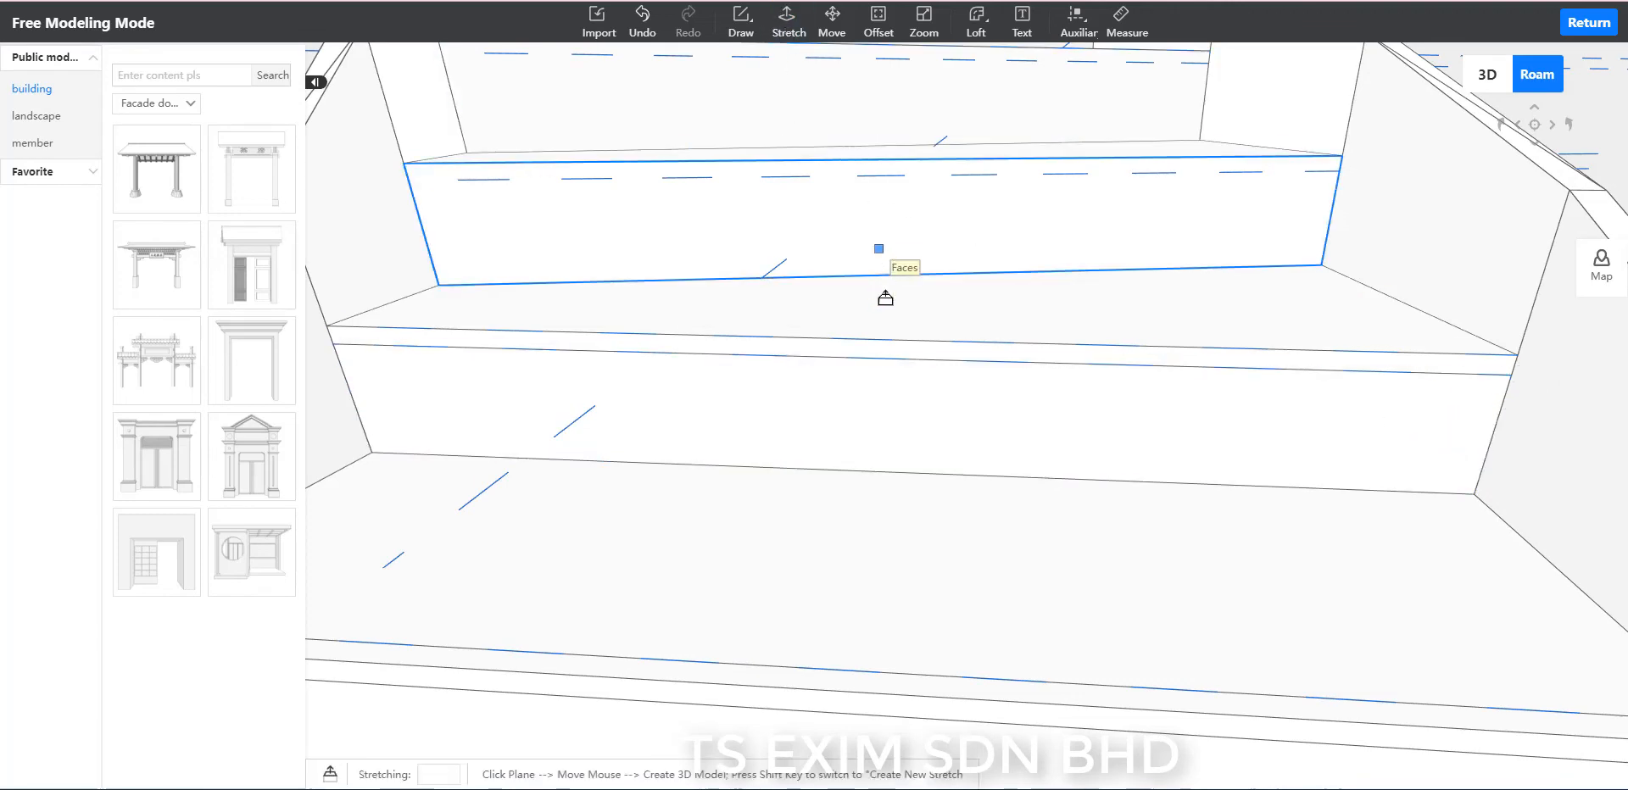
click(925, 352)
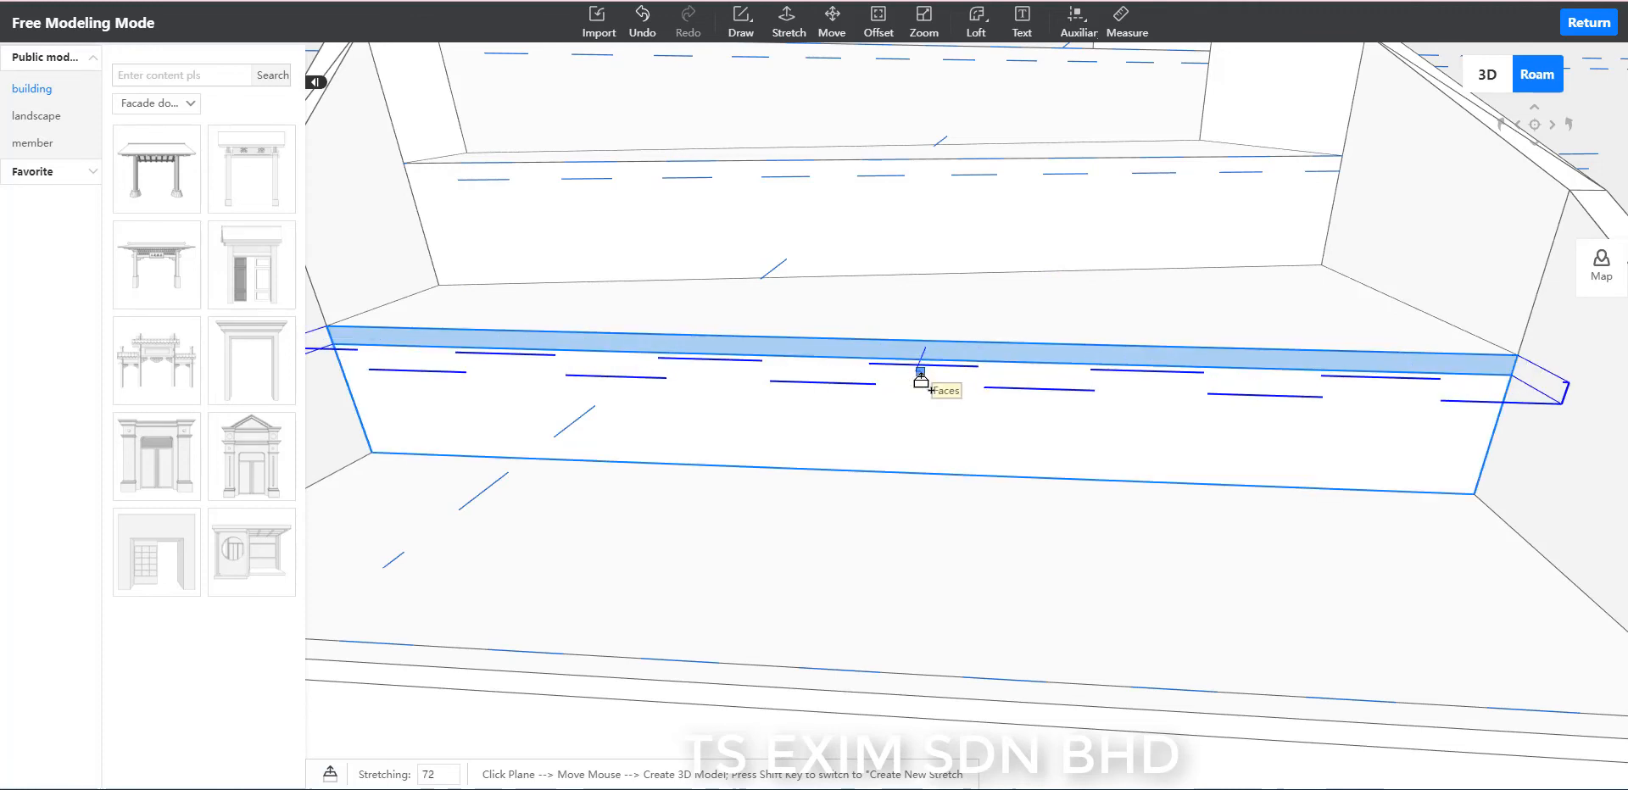
key(Return)
scroll(907, 374, down, 5)
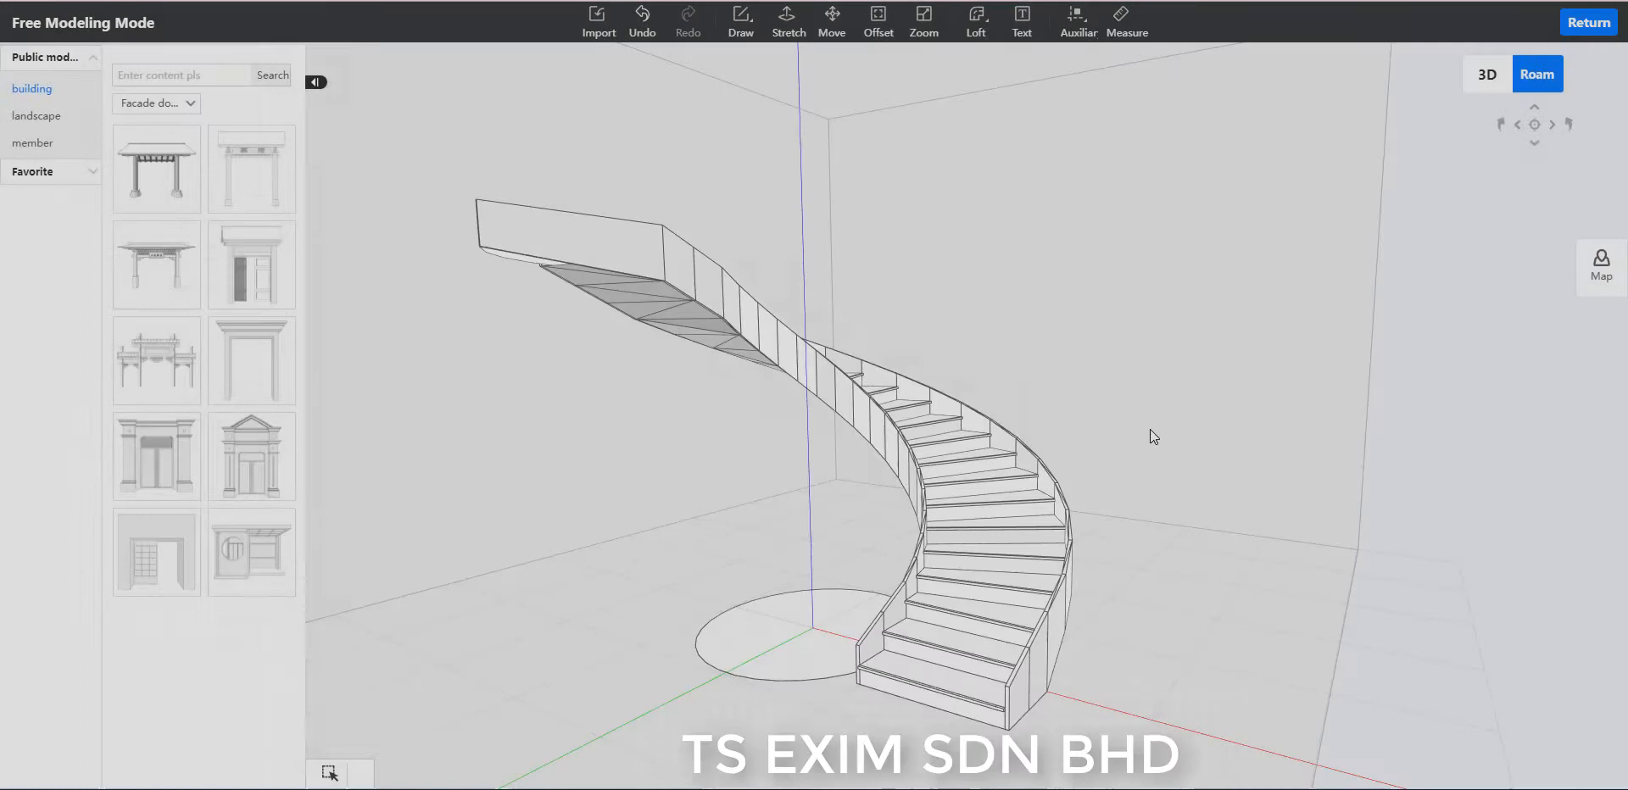
scroll(1150, 436, up, 3)
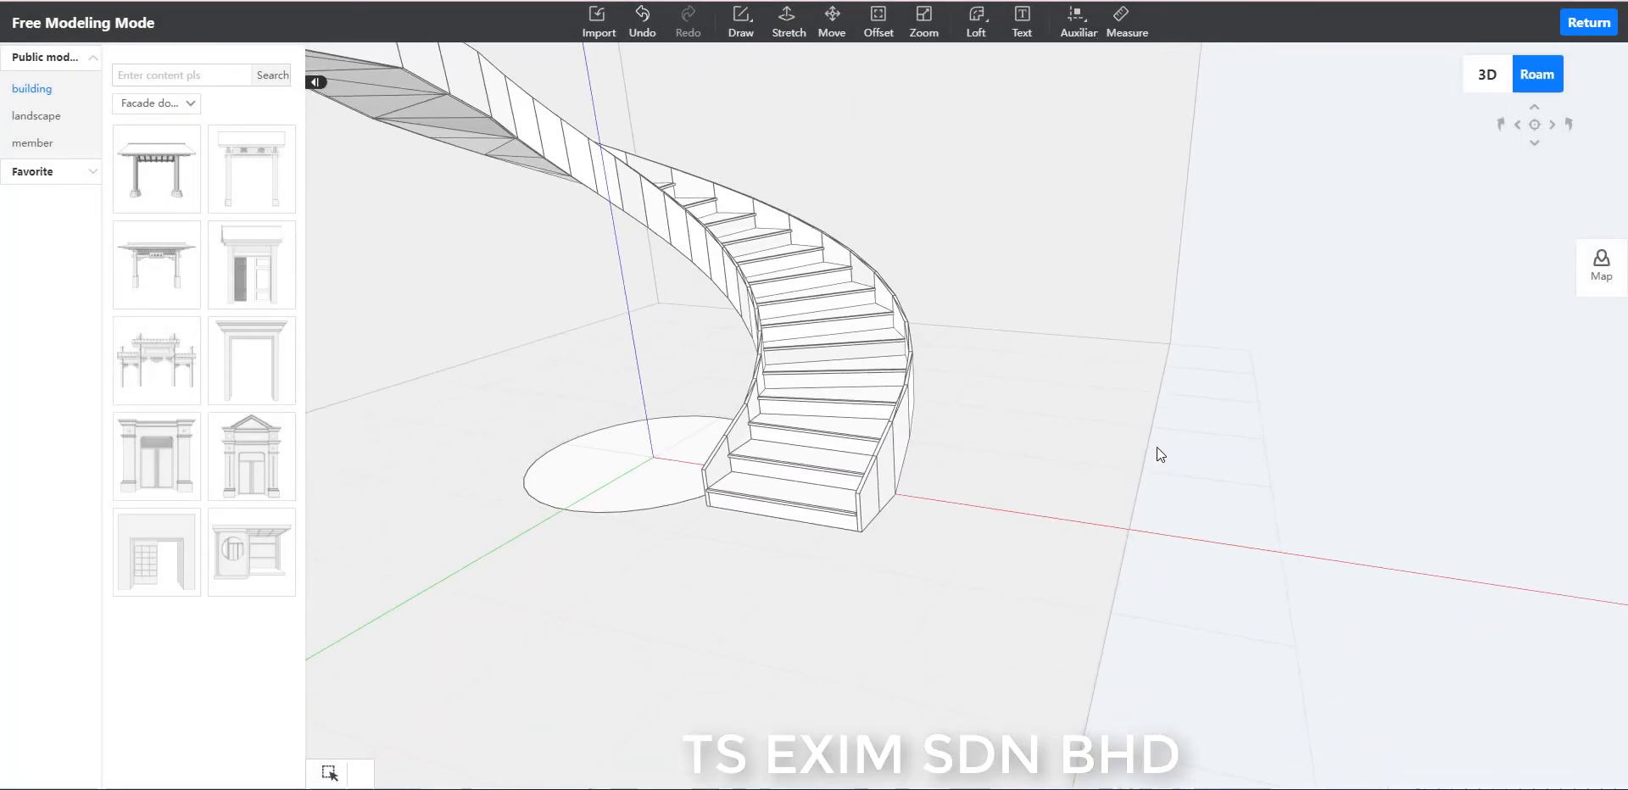
Draw an 8000 by 10000 rectangle on the ground in the open area beside the staircase.
middle_drag(1138, 481, 853, 216)
click(757, 39)
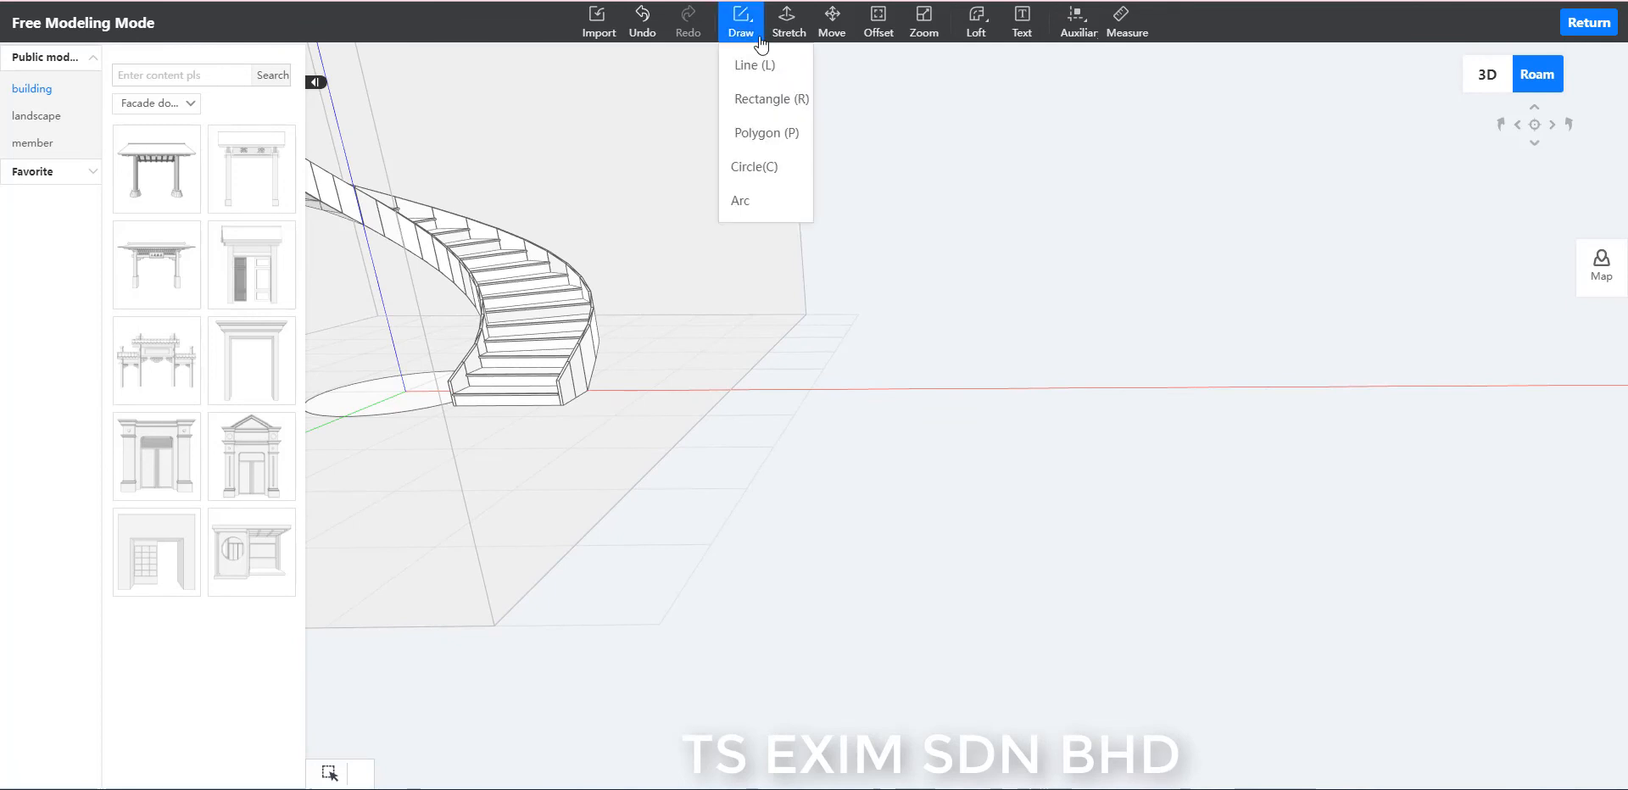
click(767, 100)
click(715, 632)
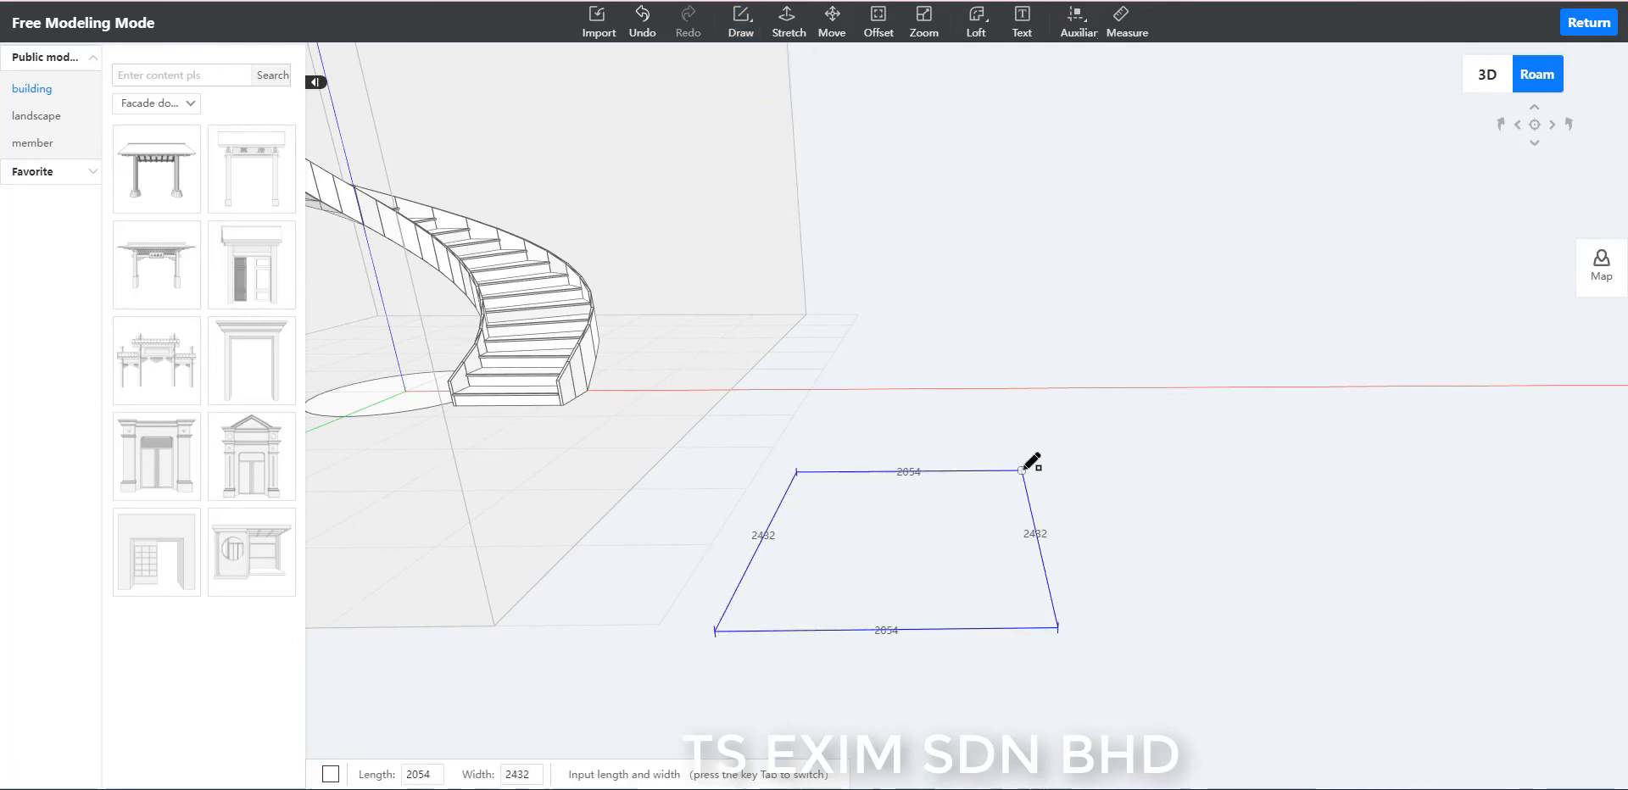
text(8000)
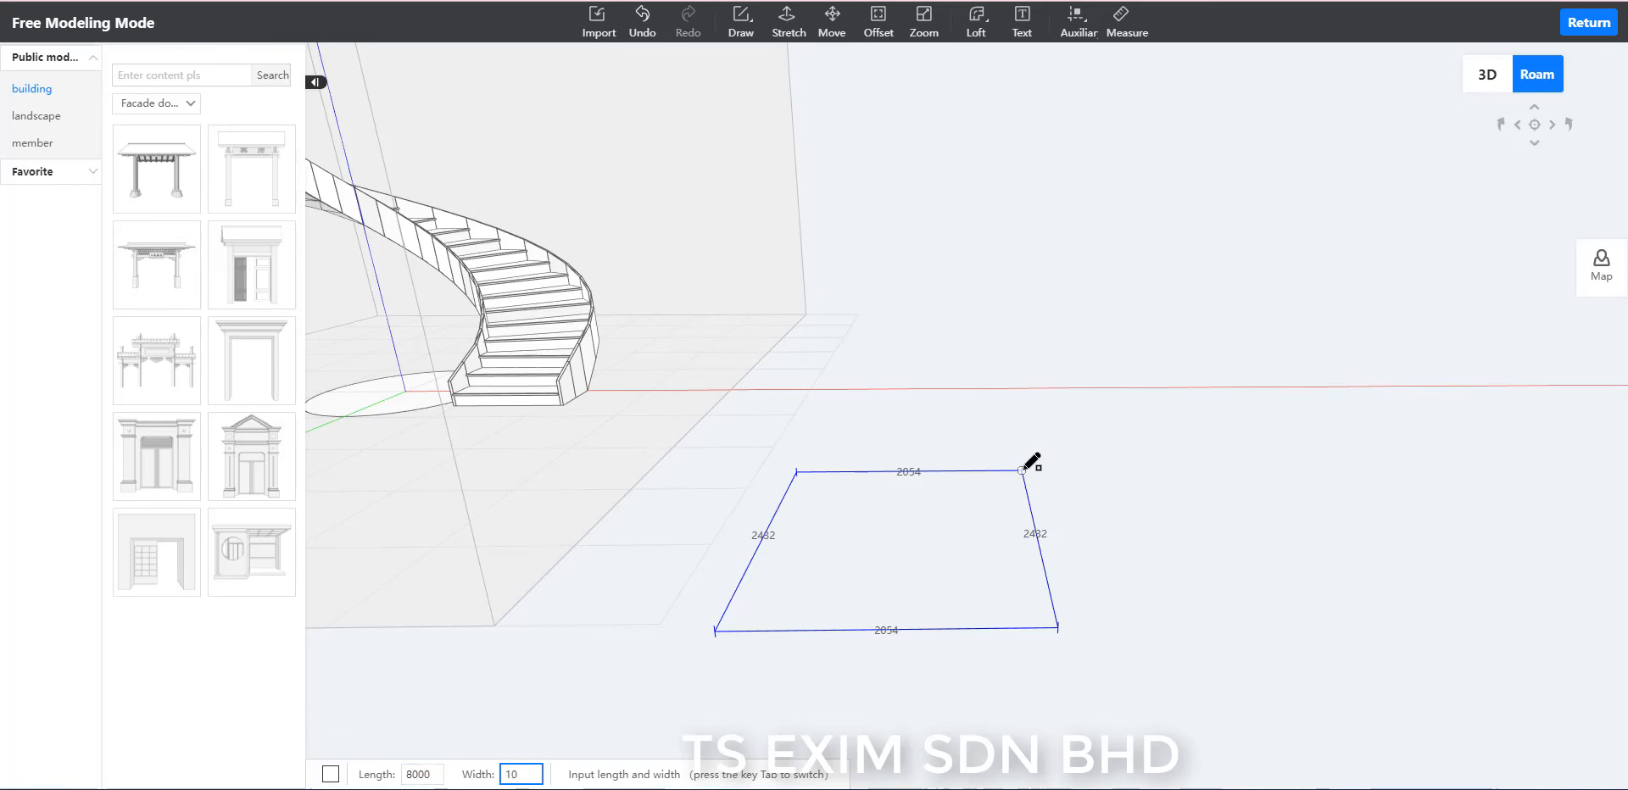
key(Return)
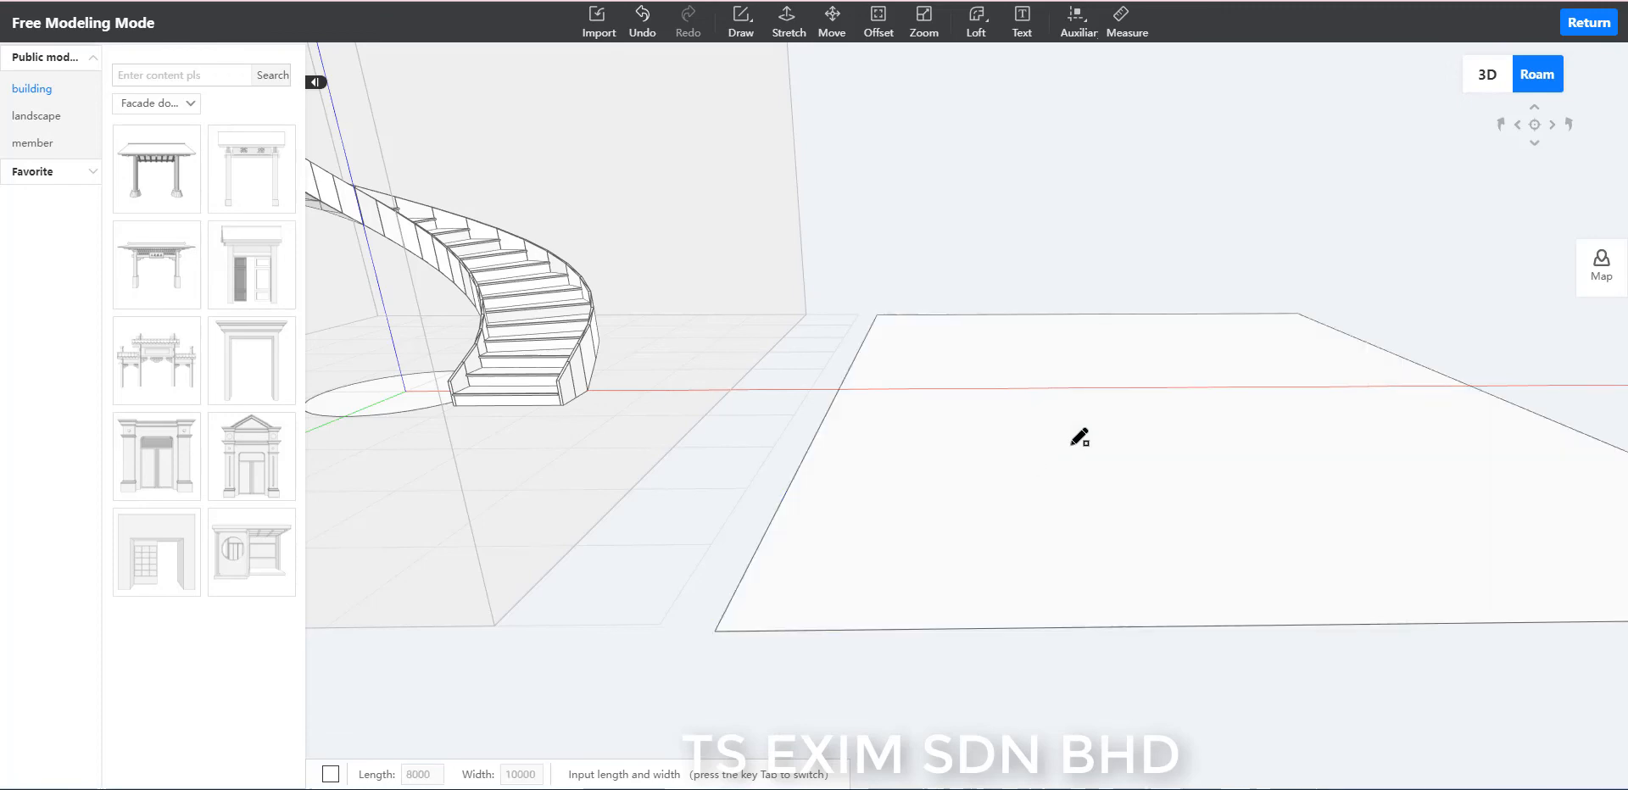
key(Escape)
Add two perpendicular auxiliary lines through the midpoints of the rectangle's sides, crossing at its centre.
scroll(1092, 238, down, 2)
middle_drag(1092, 237, 882, 229)
scroll(945, 228, up, 2)
scroll(994, 190, up, 2)
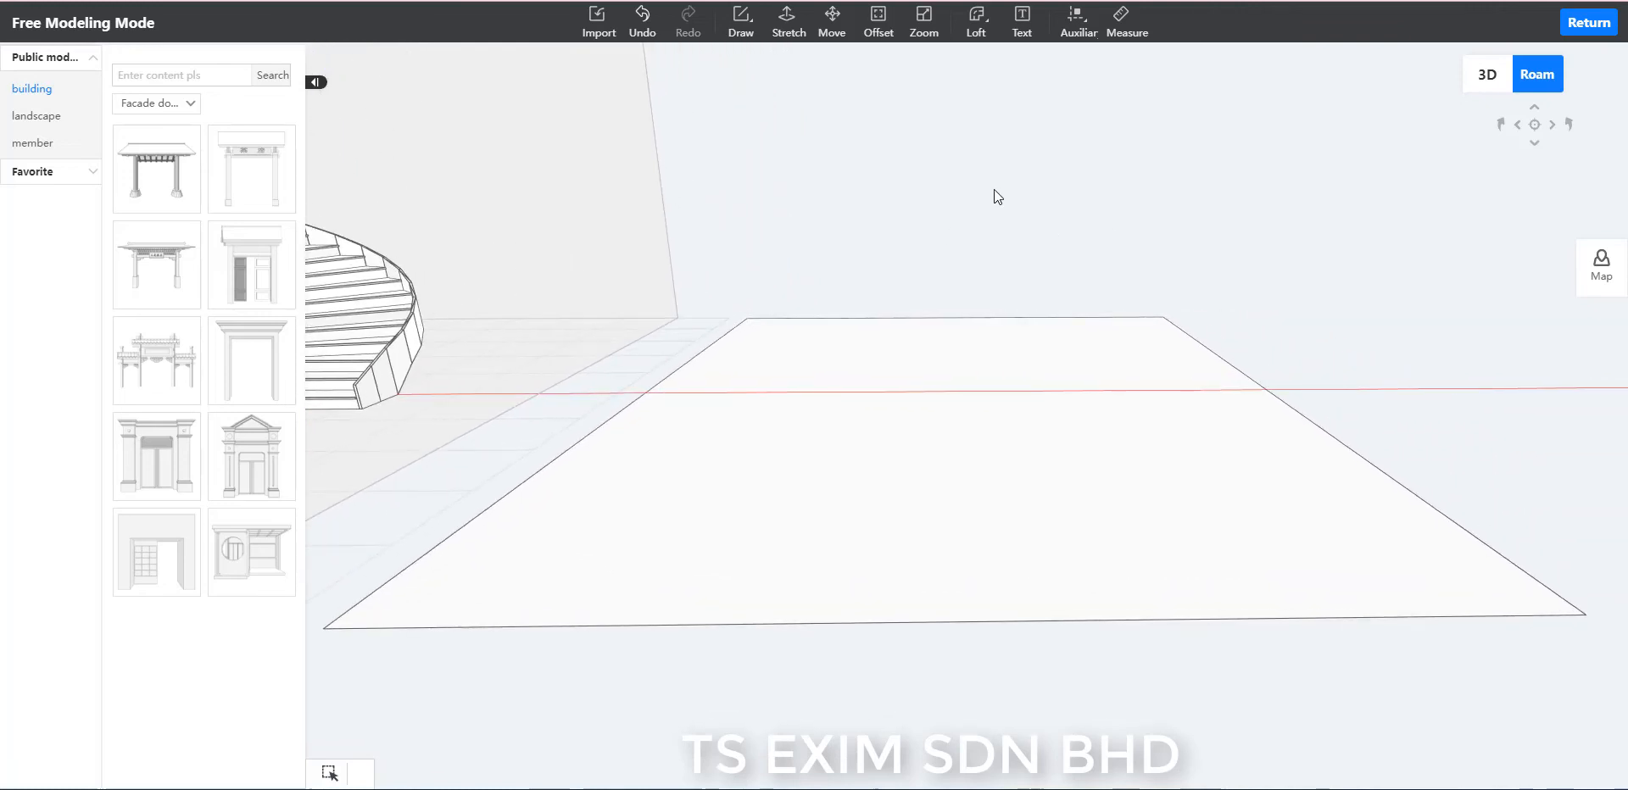
middle_drag(993, 190, 1113, 134)
click(1070, 26)
click(1076, 58)
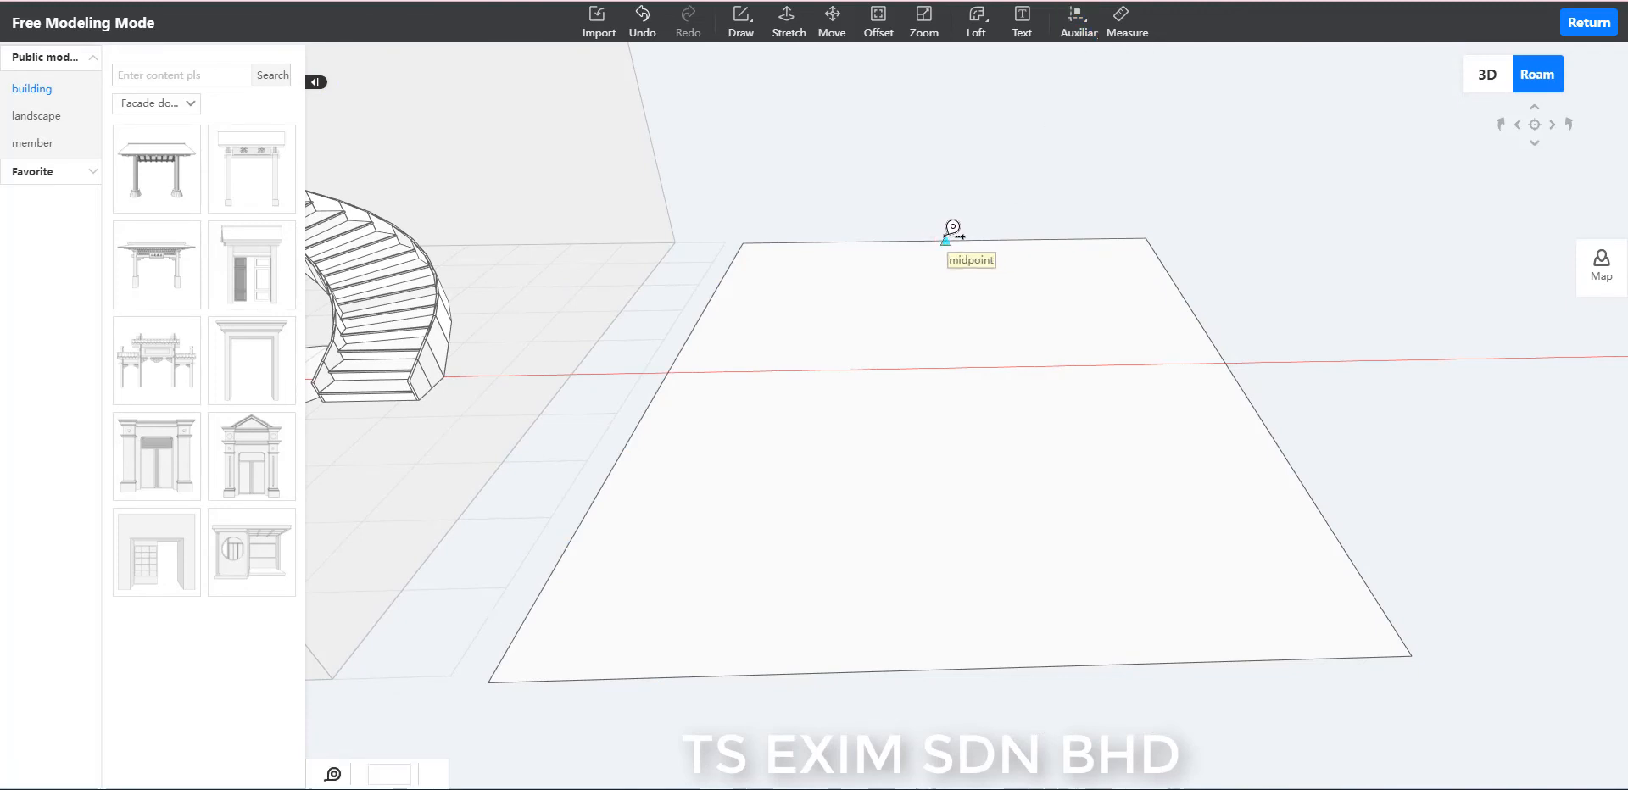
click(947, 240)
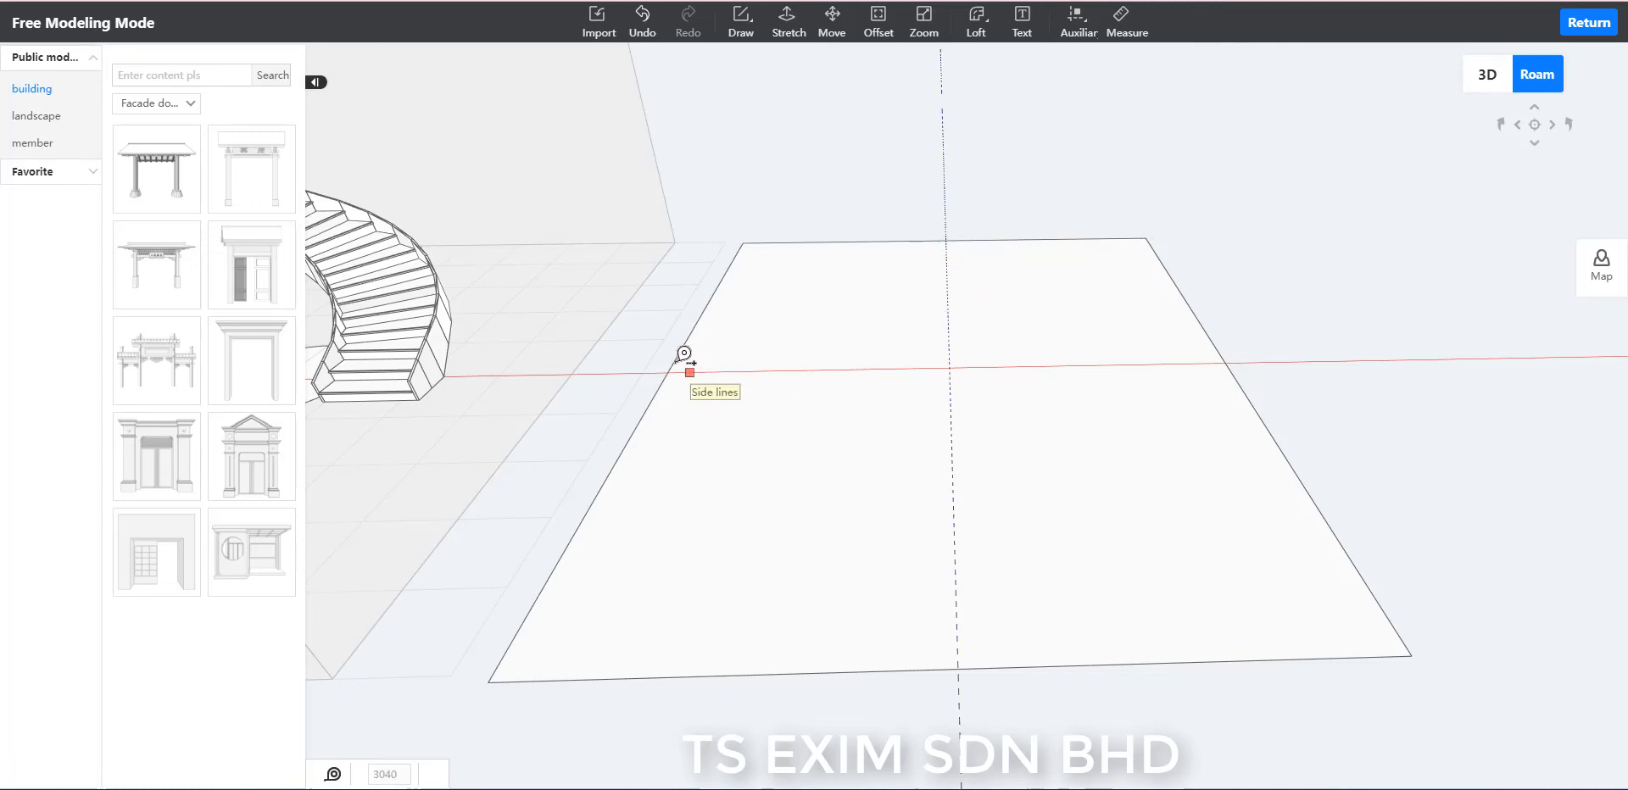
click(726, 363)
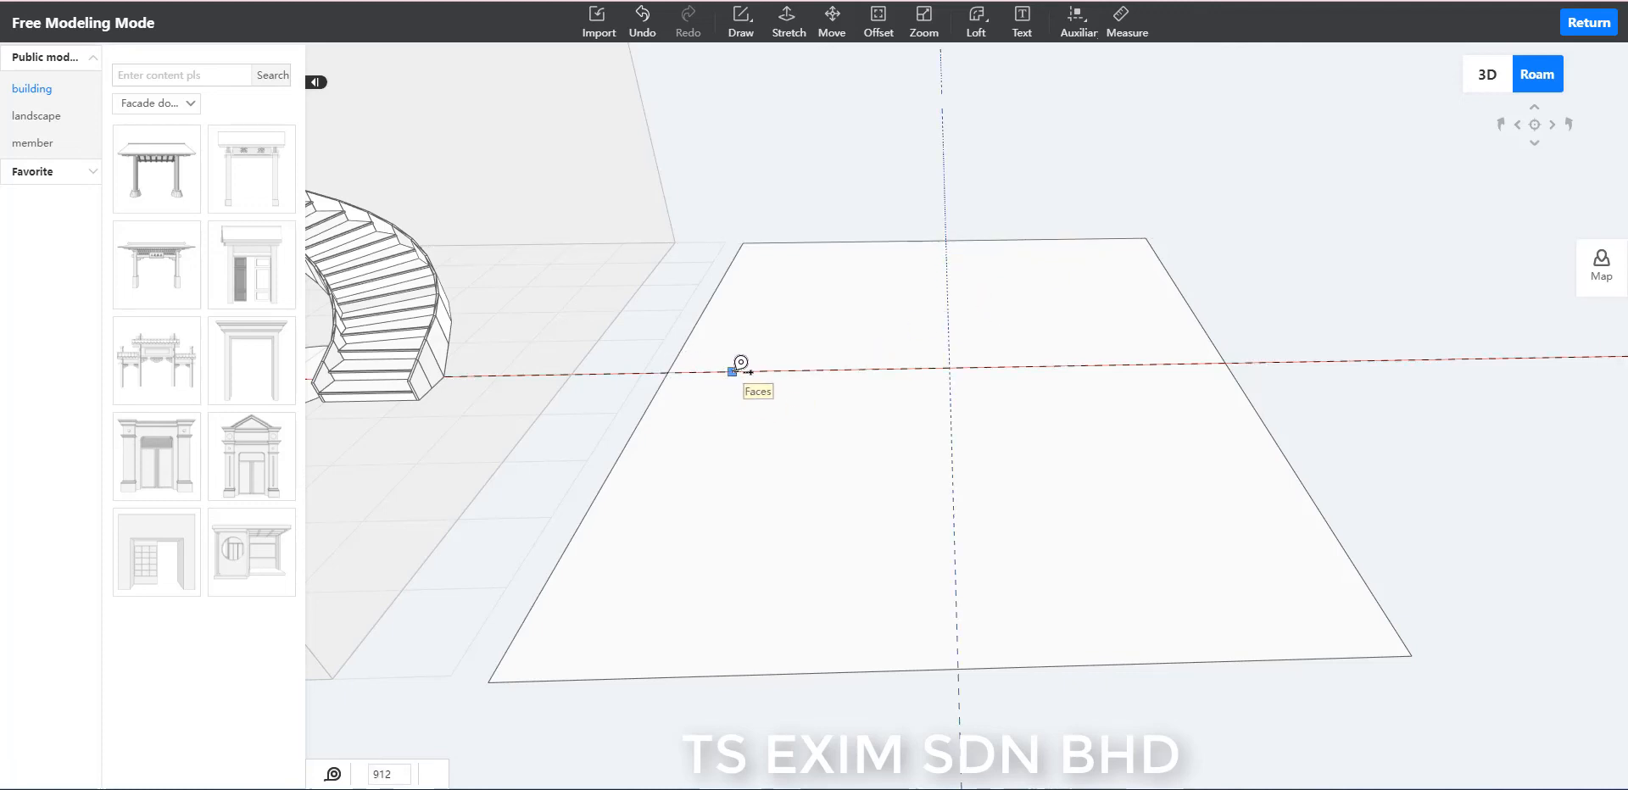
key(Escape)
Draw a circle of radius 2230 centred on the intersection of the rectangle's auxiliary lines.
click(749, 40)
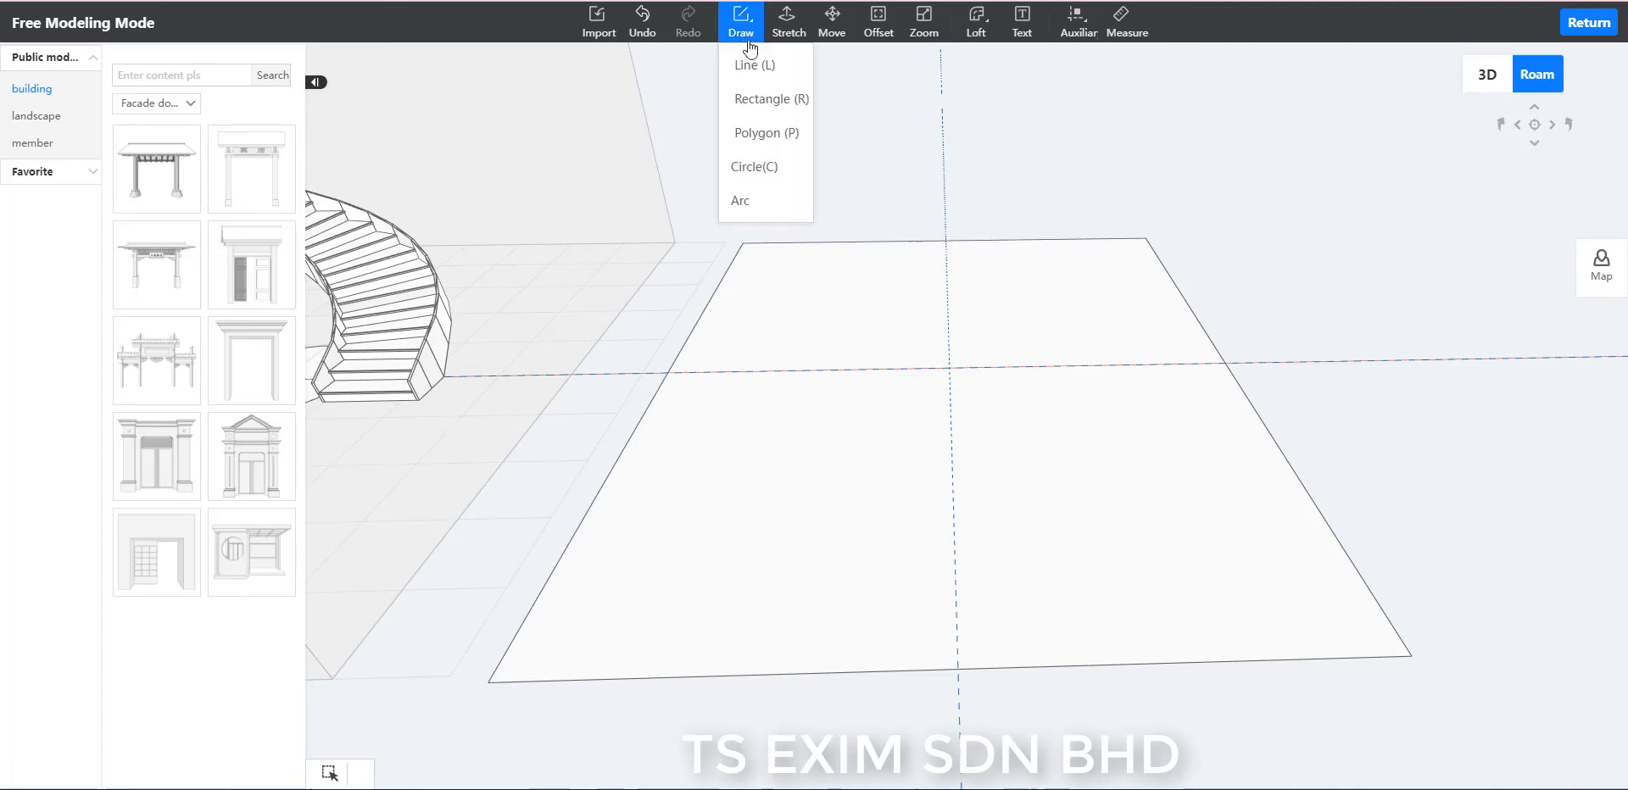
click(754, 166)
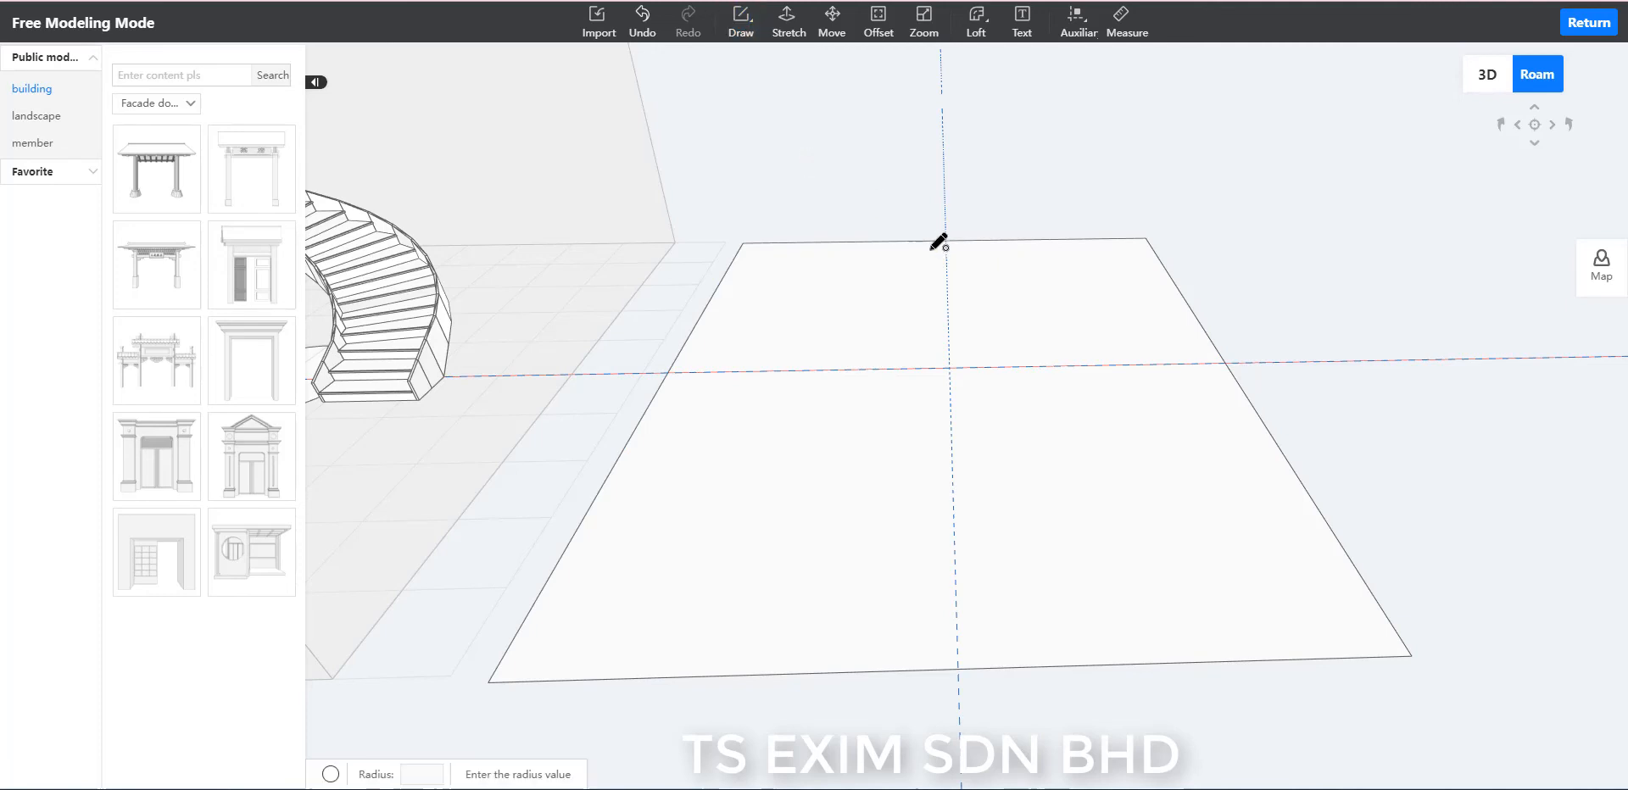
click(951, 367)
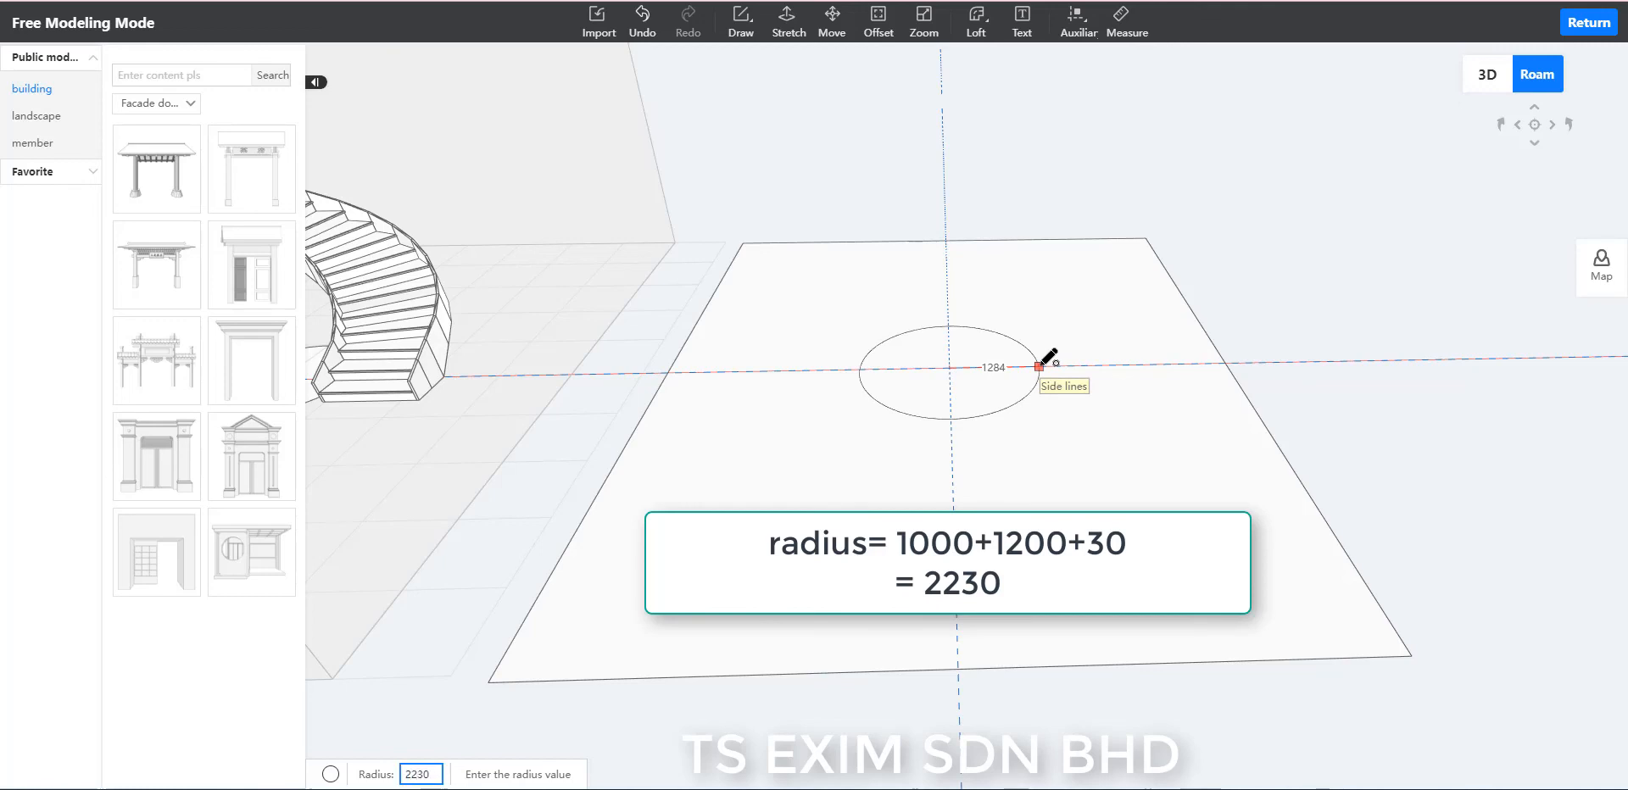
key(Return)
key(Escape)
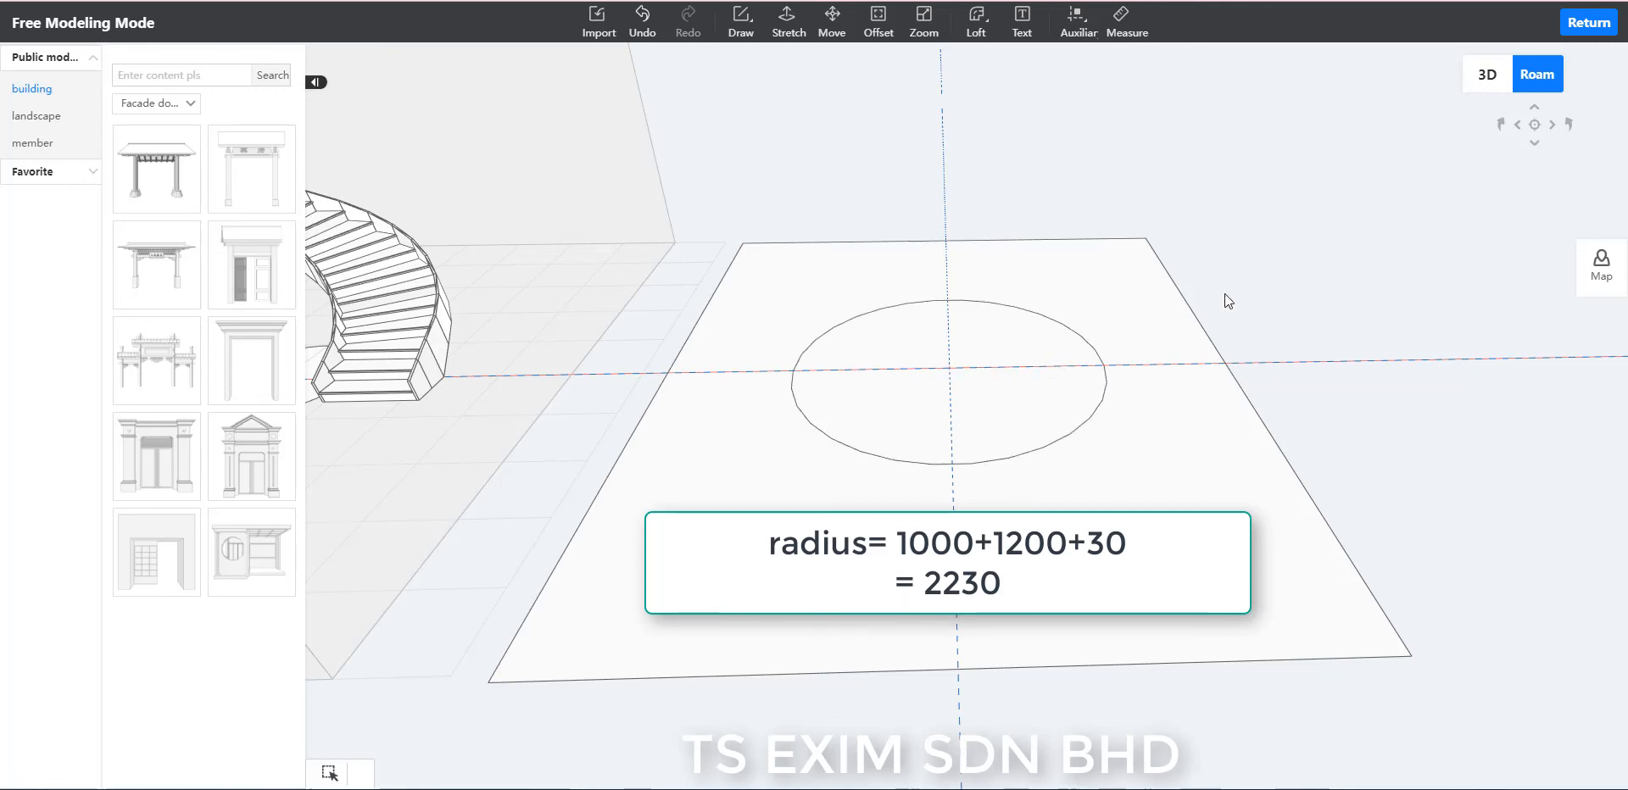
Stretch the rectangle's face around the circle upward by 150 to form a floor slab.
click(787, 21)
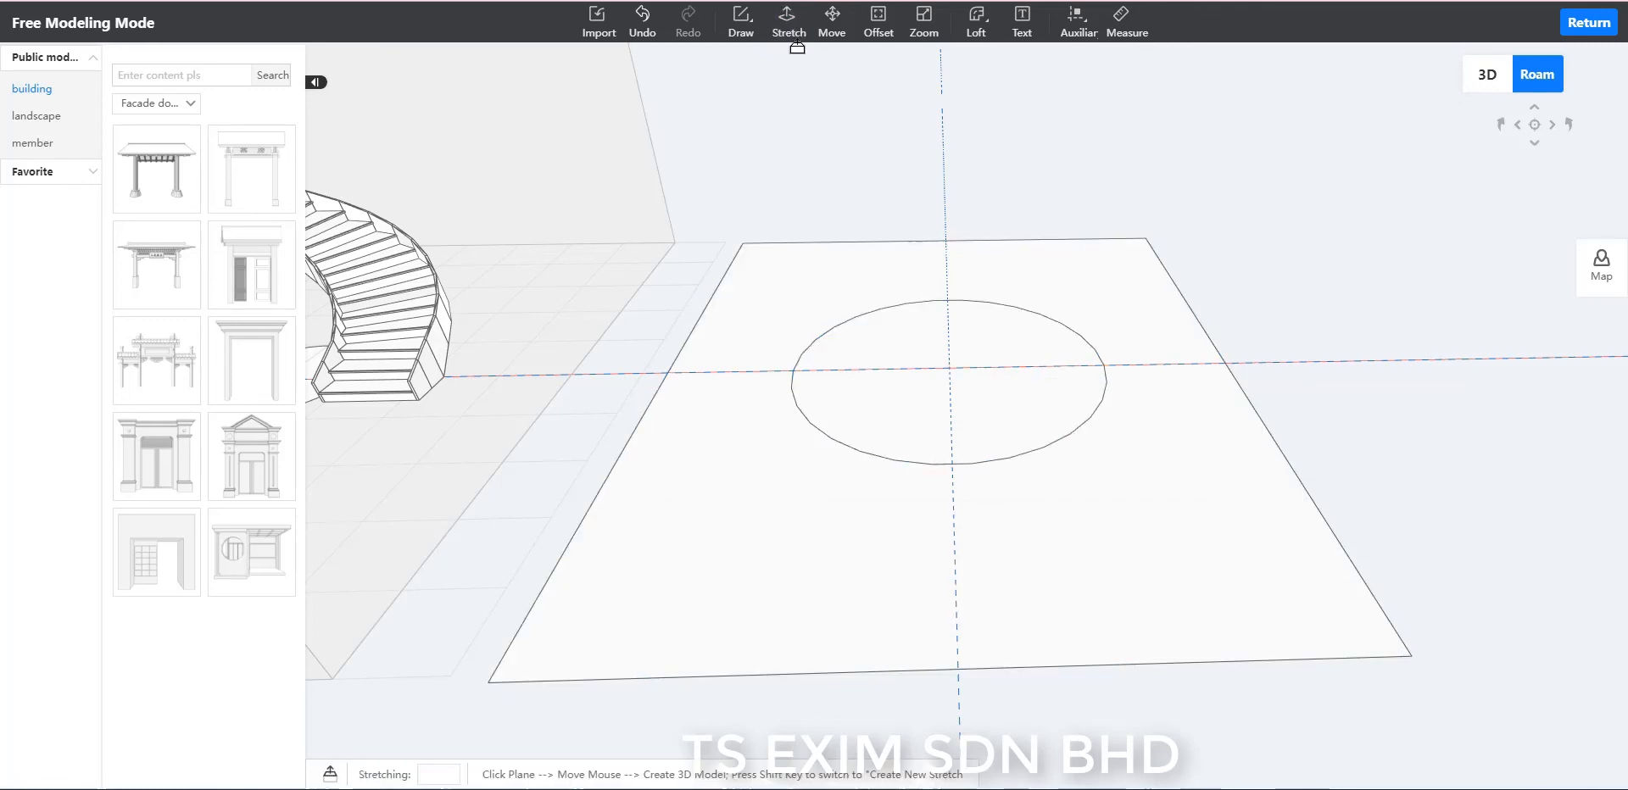
click(801, 275)
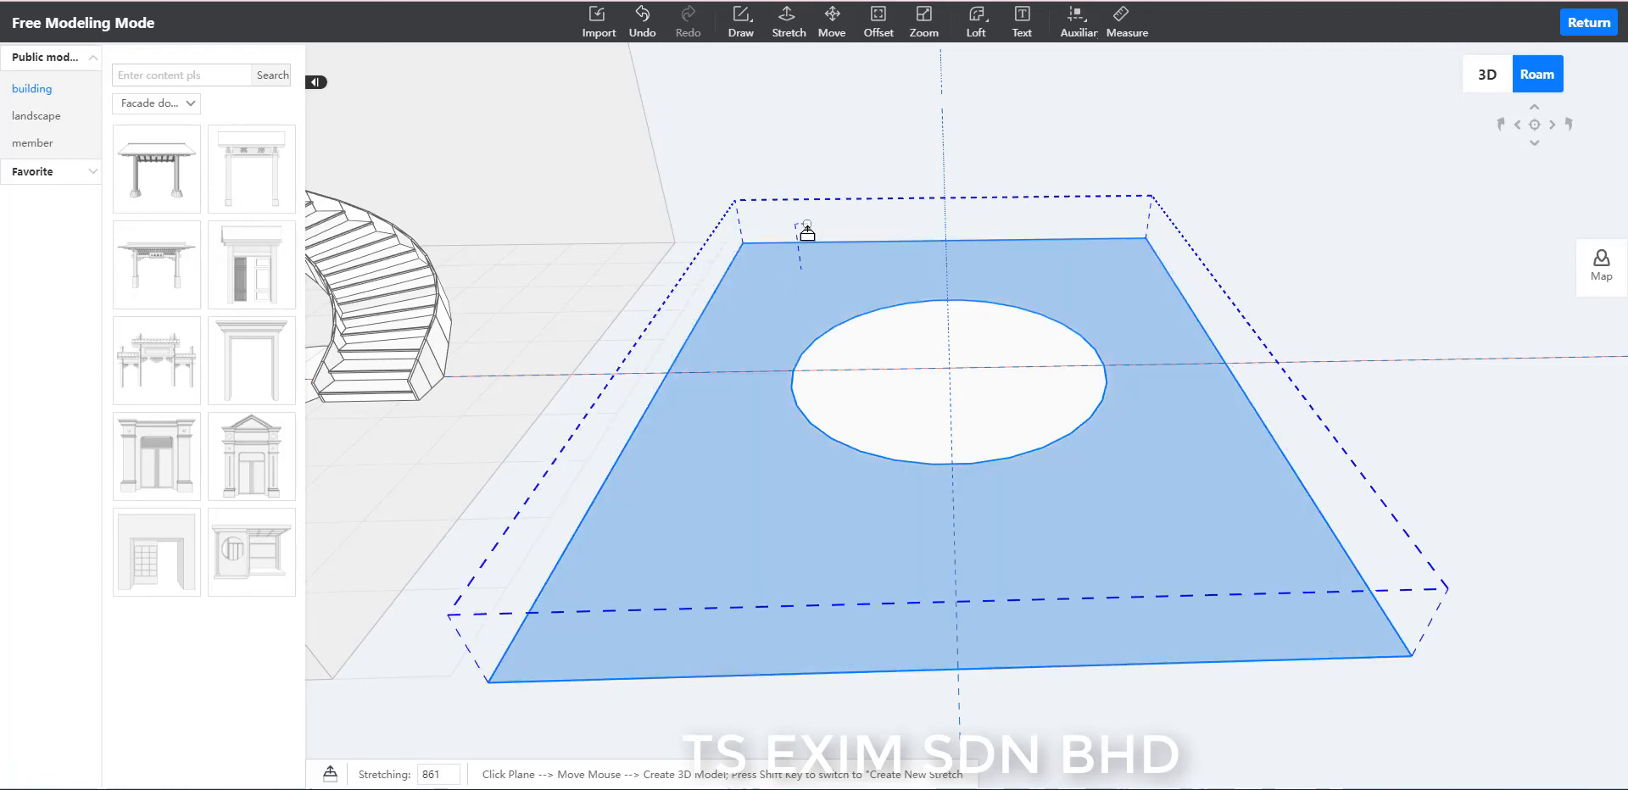
key(Return)
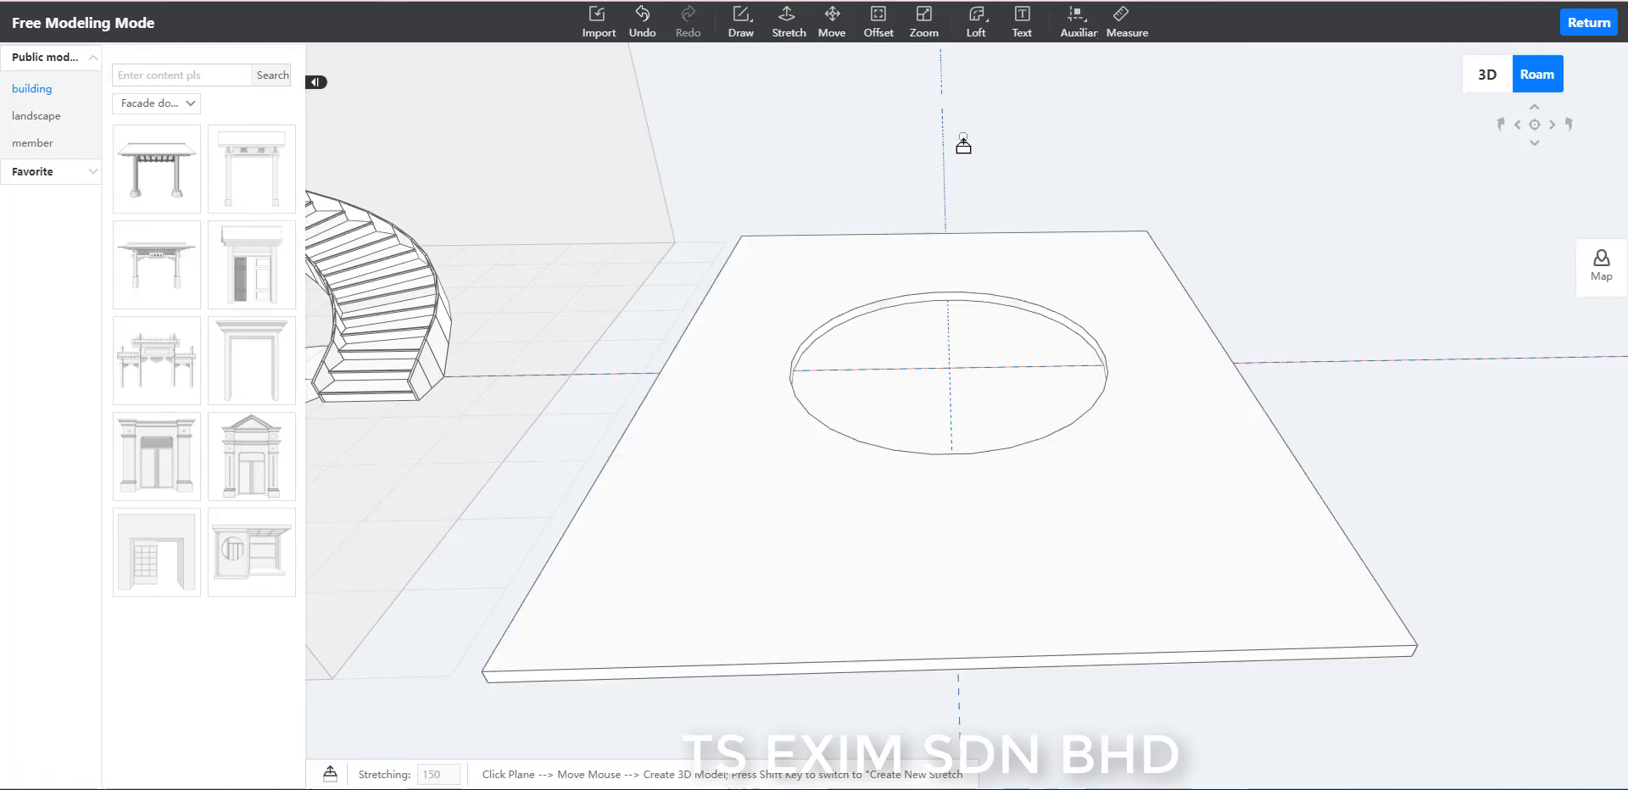
key(Escape)
Delete the circular face inside the slab to leave an open stairwell hole.
click(980, 331)
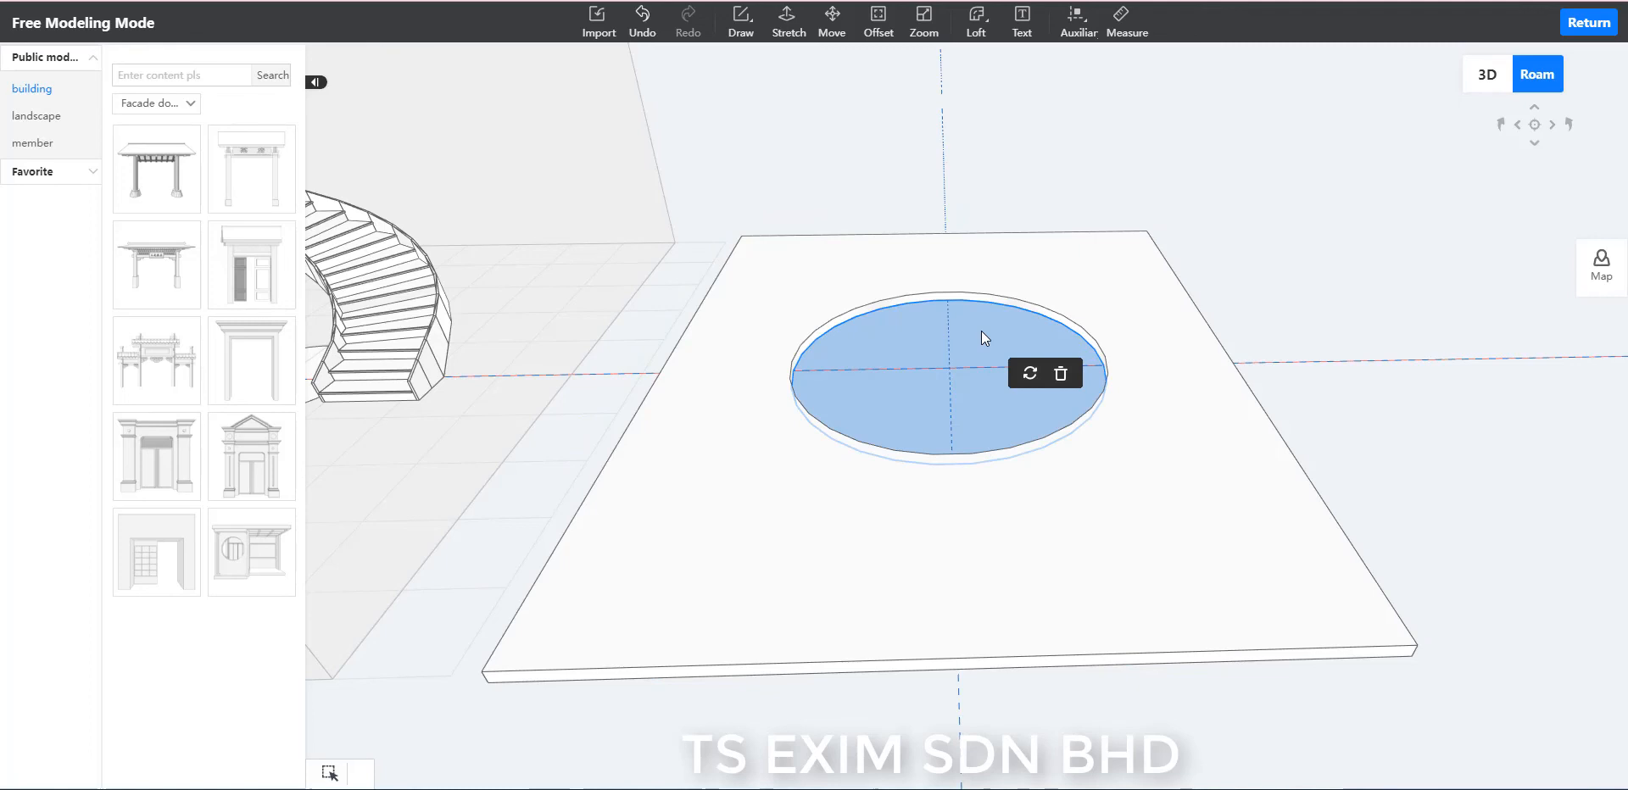
key(Delete)
scroll(1314, 293, down, 2)
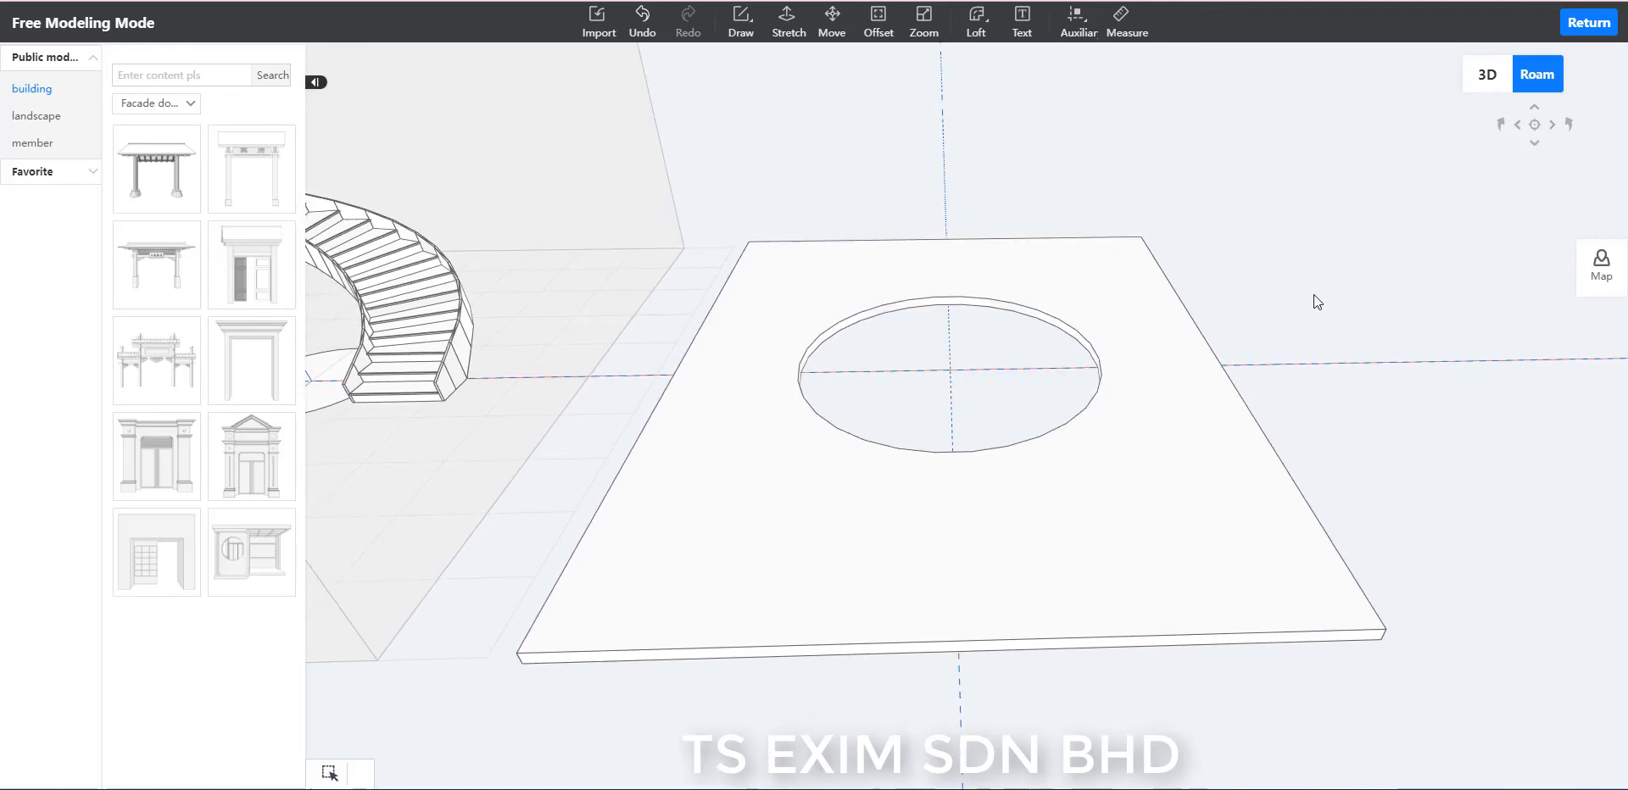
Select the whole slab with its circular opening and combine it into one object.
right_drag(1314, 293, 1341, 320)
scroll(1341, 320, down, 5)
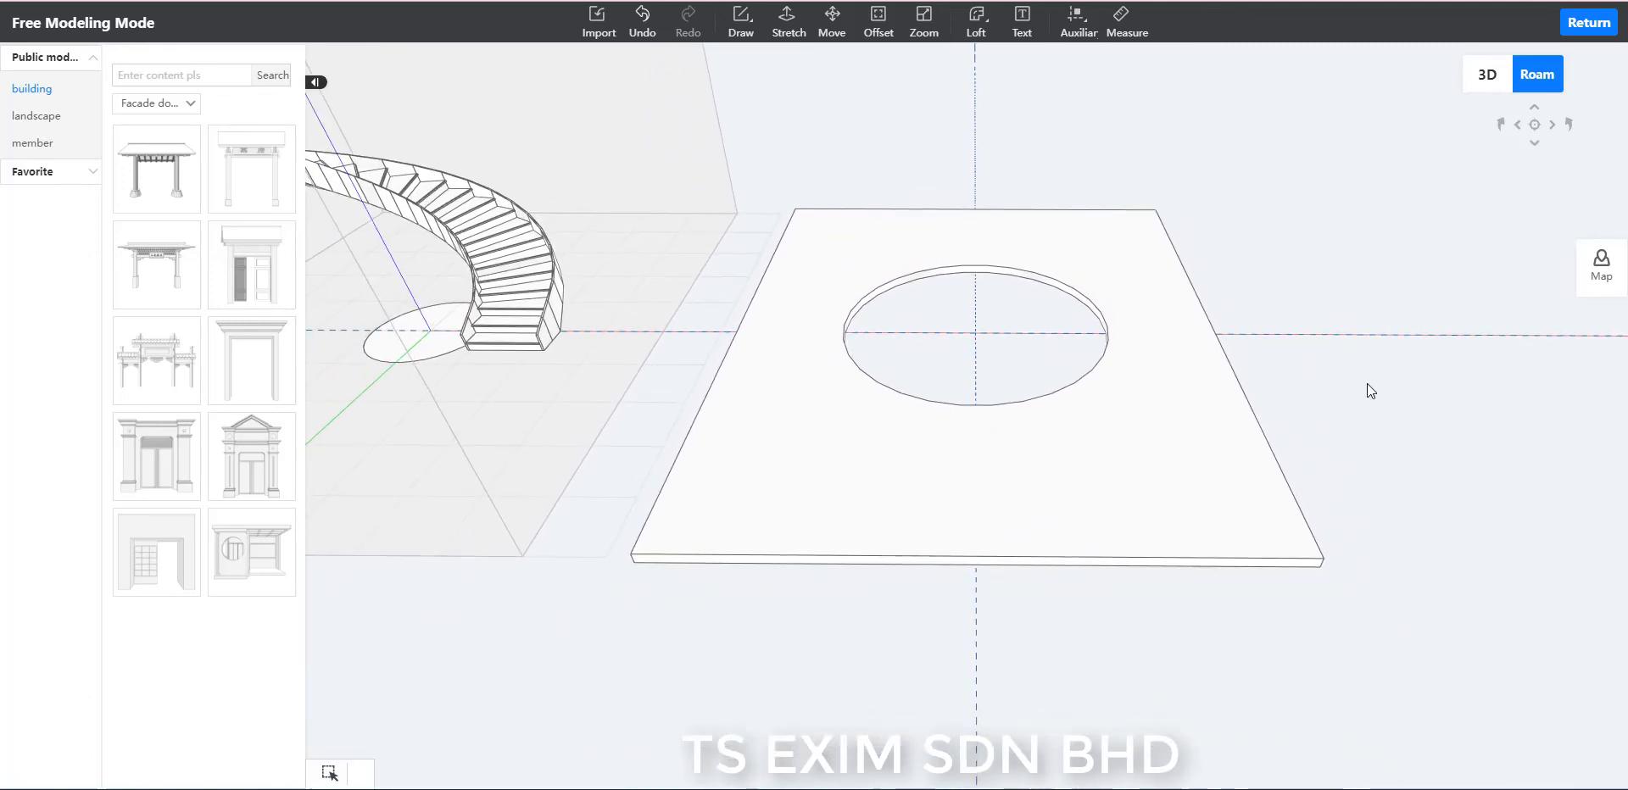
right_drag(1367, 383, 1328, 329)
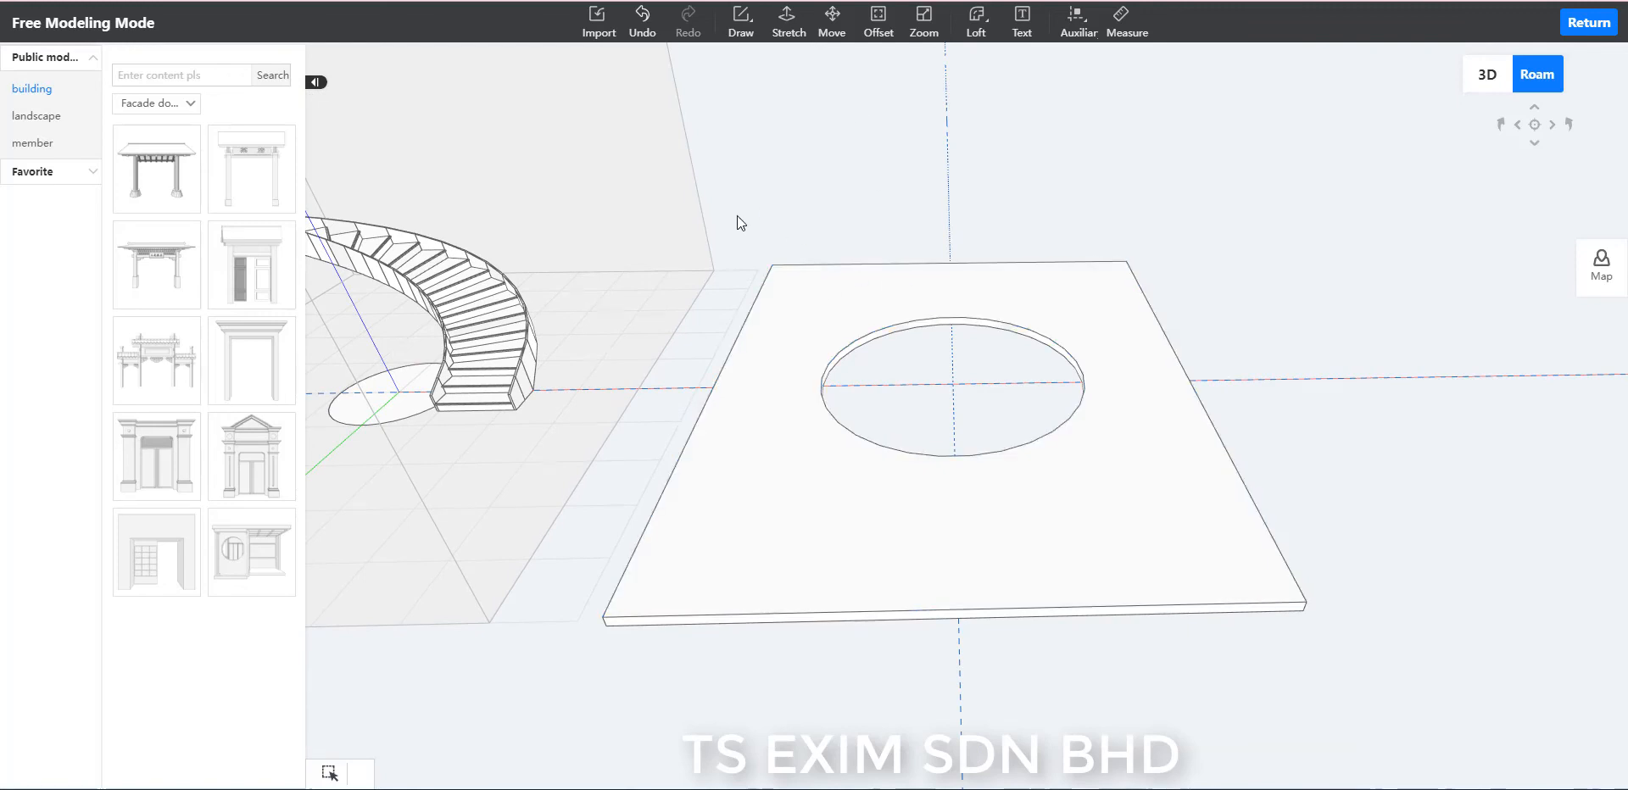
drag(1356, 674, 686, 185)
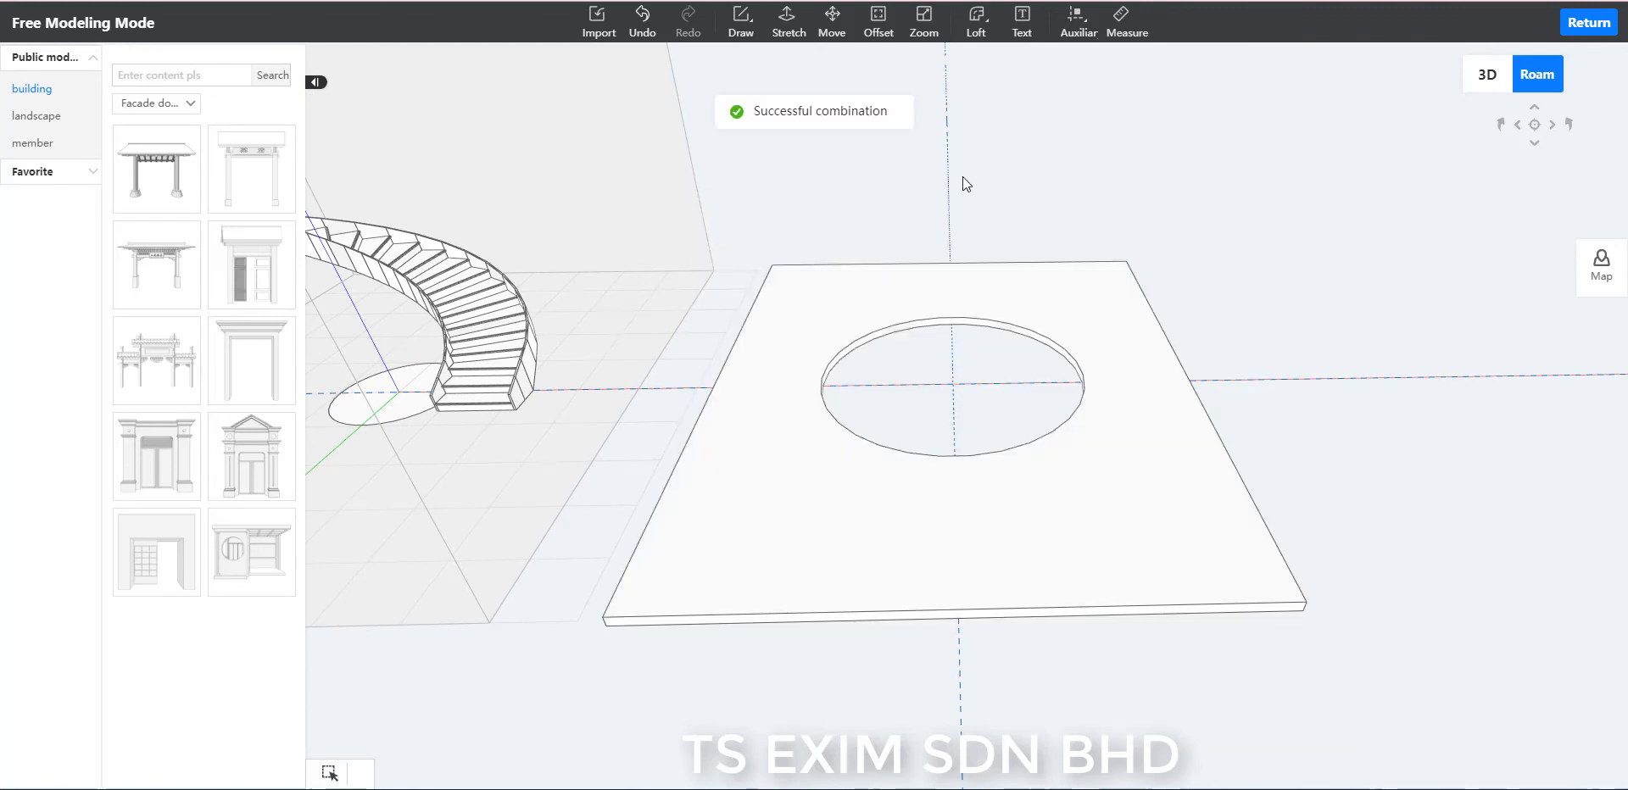
Add a horizontal auxiliary line 3150 above the bottom edge of the wall behind the staircase.
click(1073, 26)
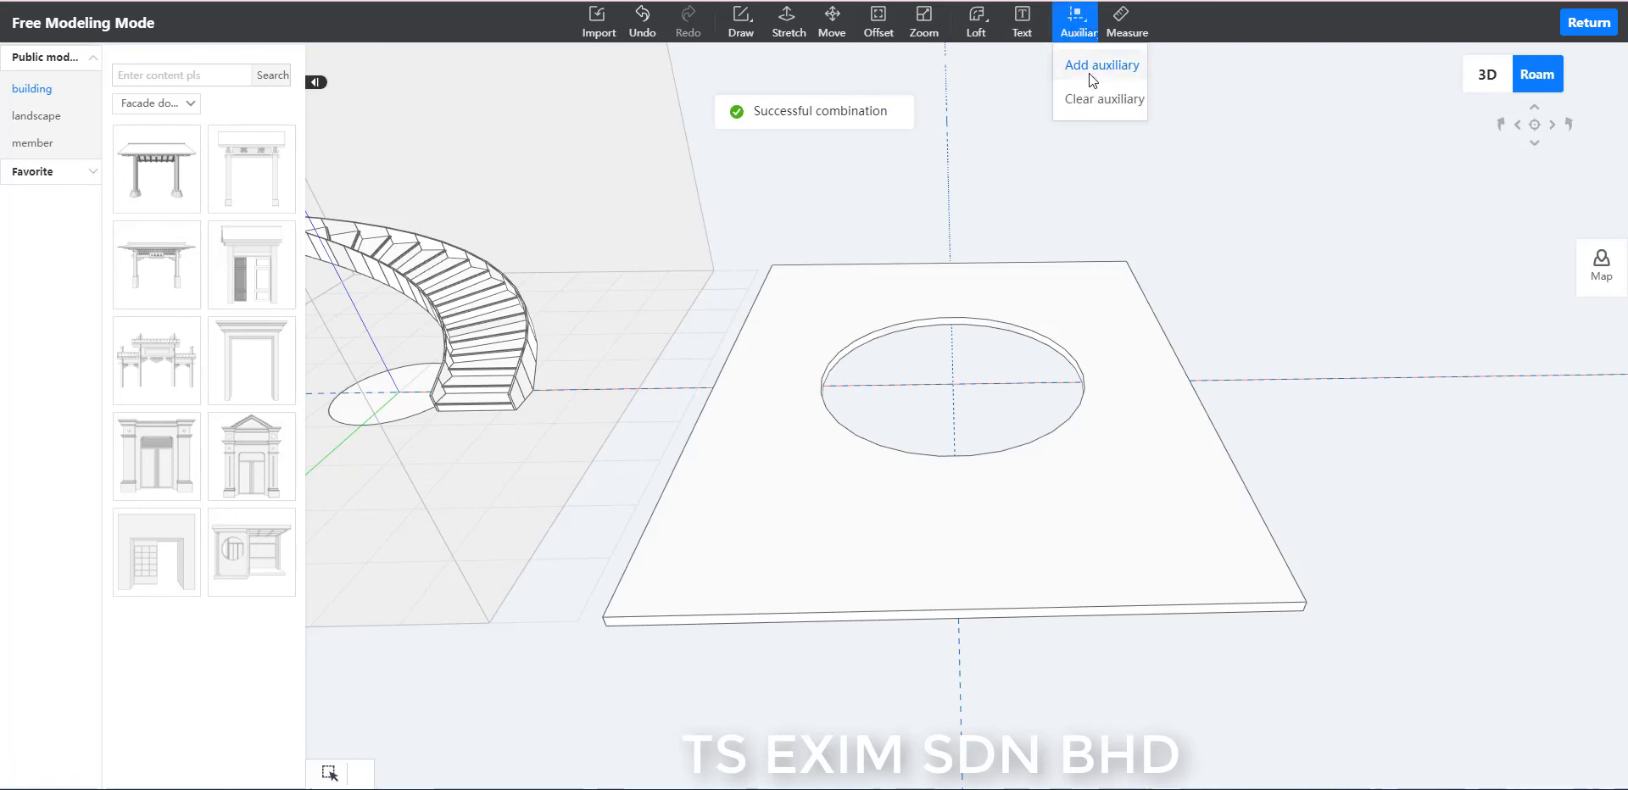
click(1089, 73)
click(641, 270)
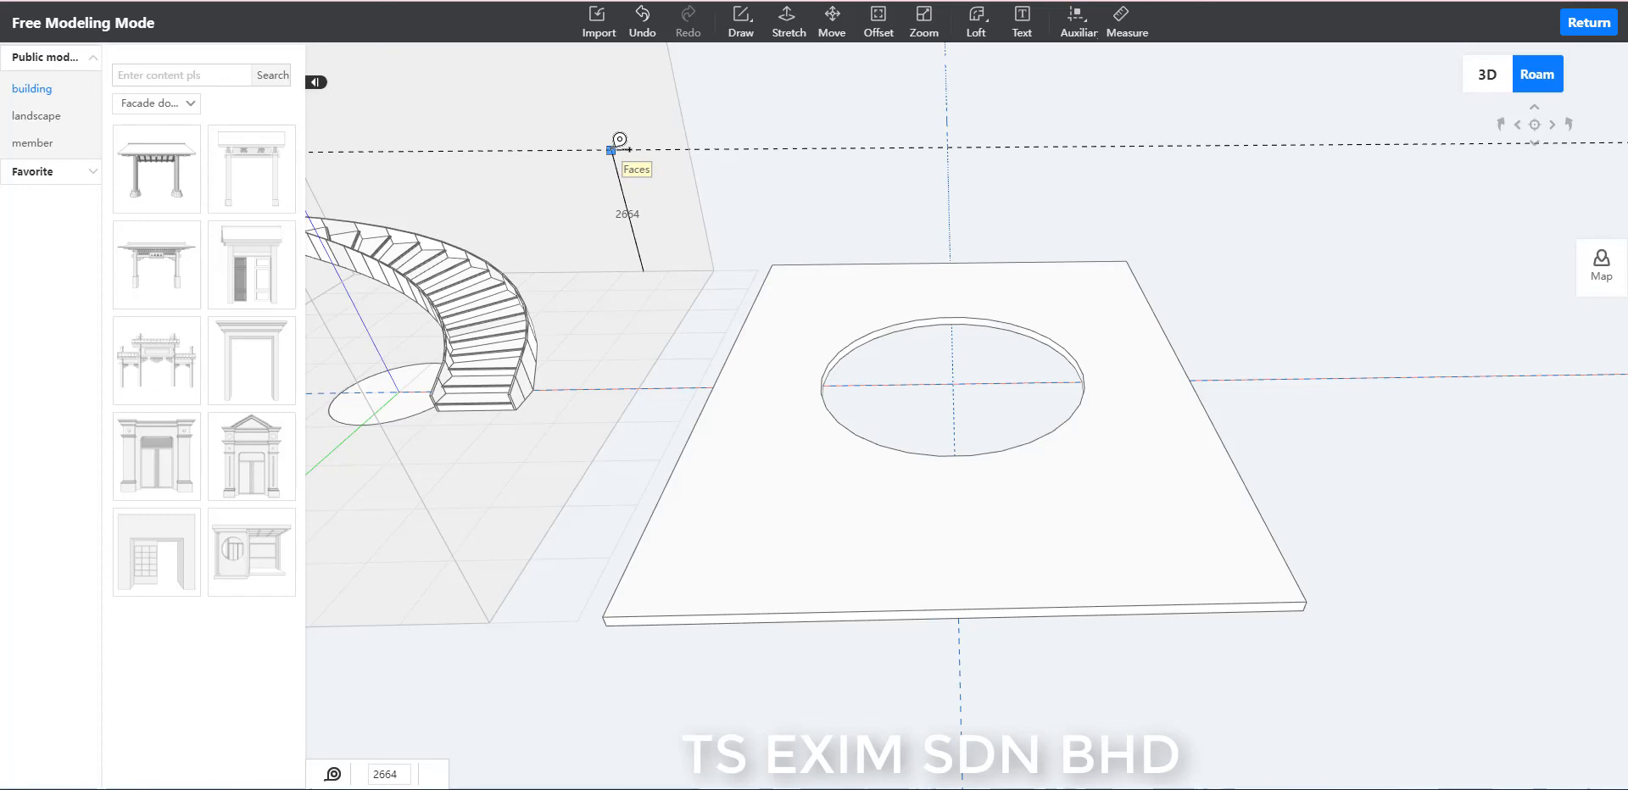
text(3150)
key(Return)
key(Escape)
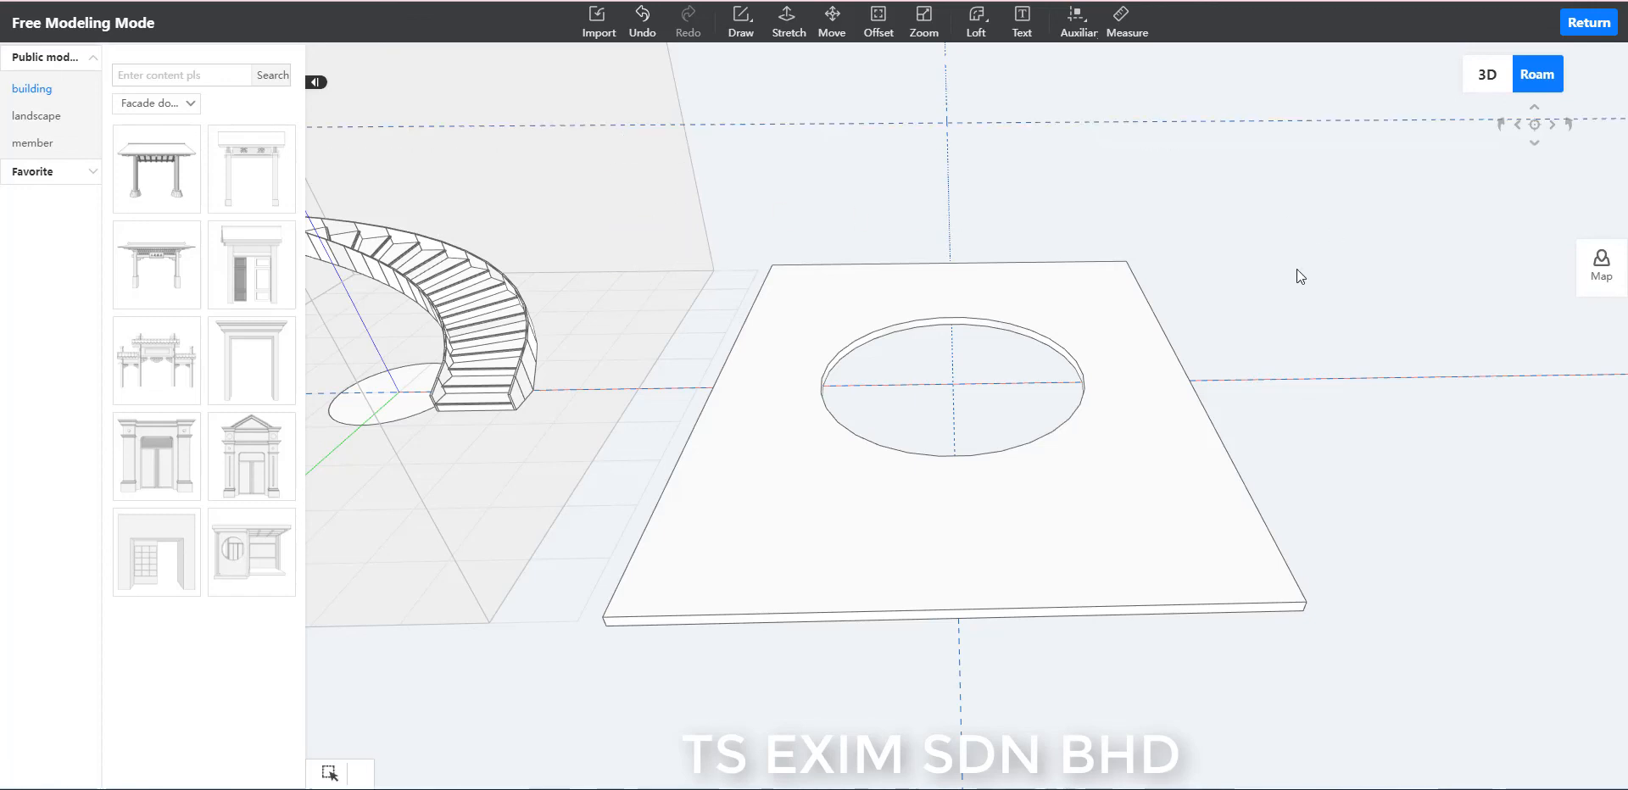
Move the floor slab by its outer upper corner onto the 3150-high auxiliary line at the wall's vertical edge, over the staircase.
middle_drag(1295, 268, 1202, 285)
middle_drag(1009, 334, 893, 352)
scroll(894, 349, up, 2)
middle_drag(1094, 254, 902, 315)
middle_drag(1005, 290, 1132, 386)
click(864, 420)
click(1280, 467)
middle_drag(1204, 481, 1072, 507)
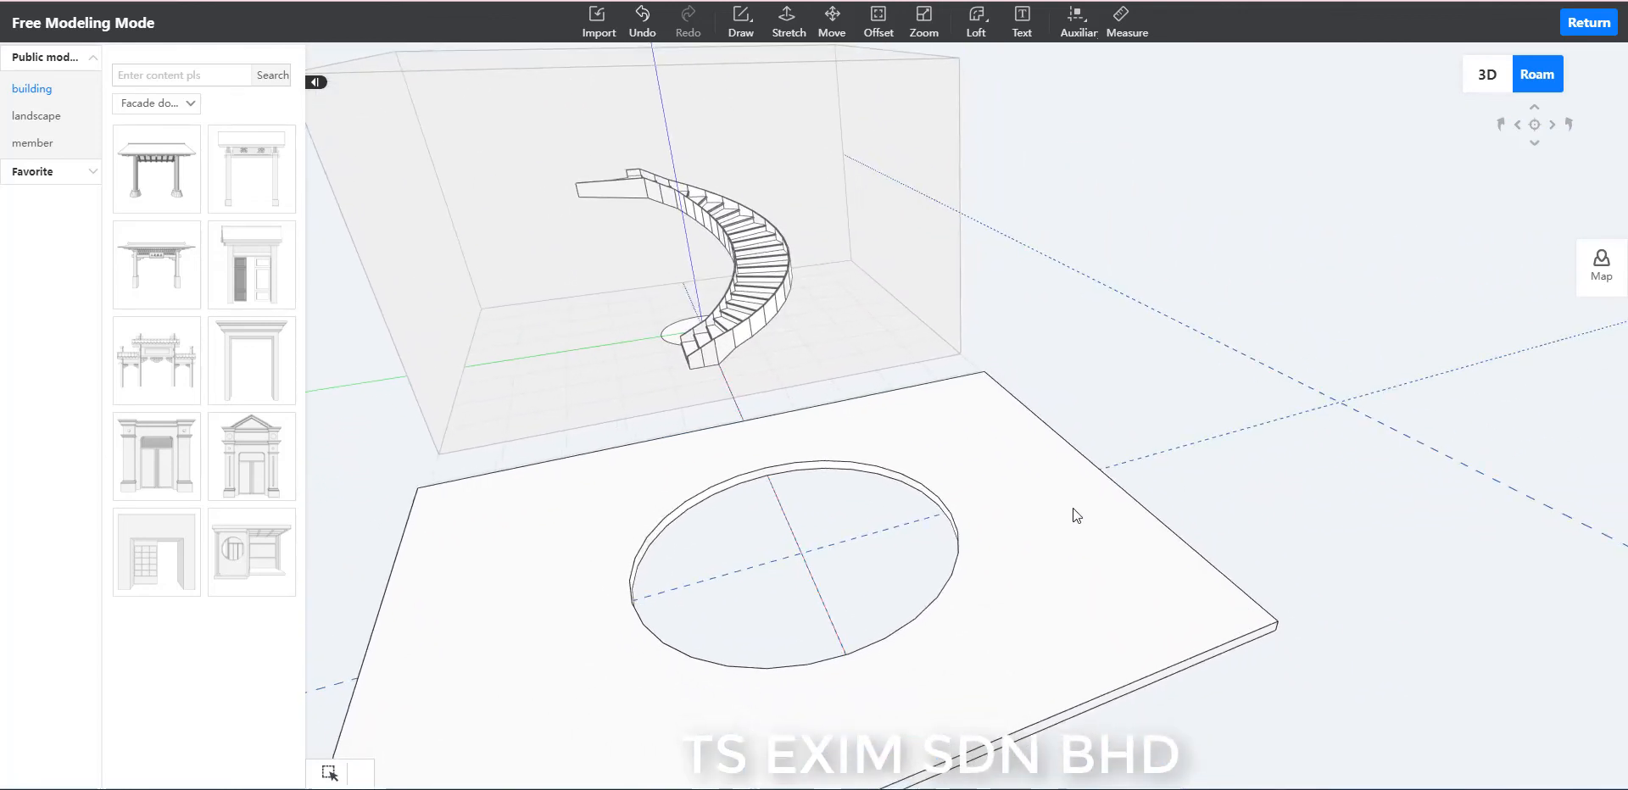
click(1072, 507)
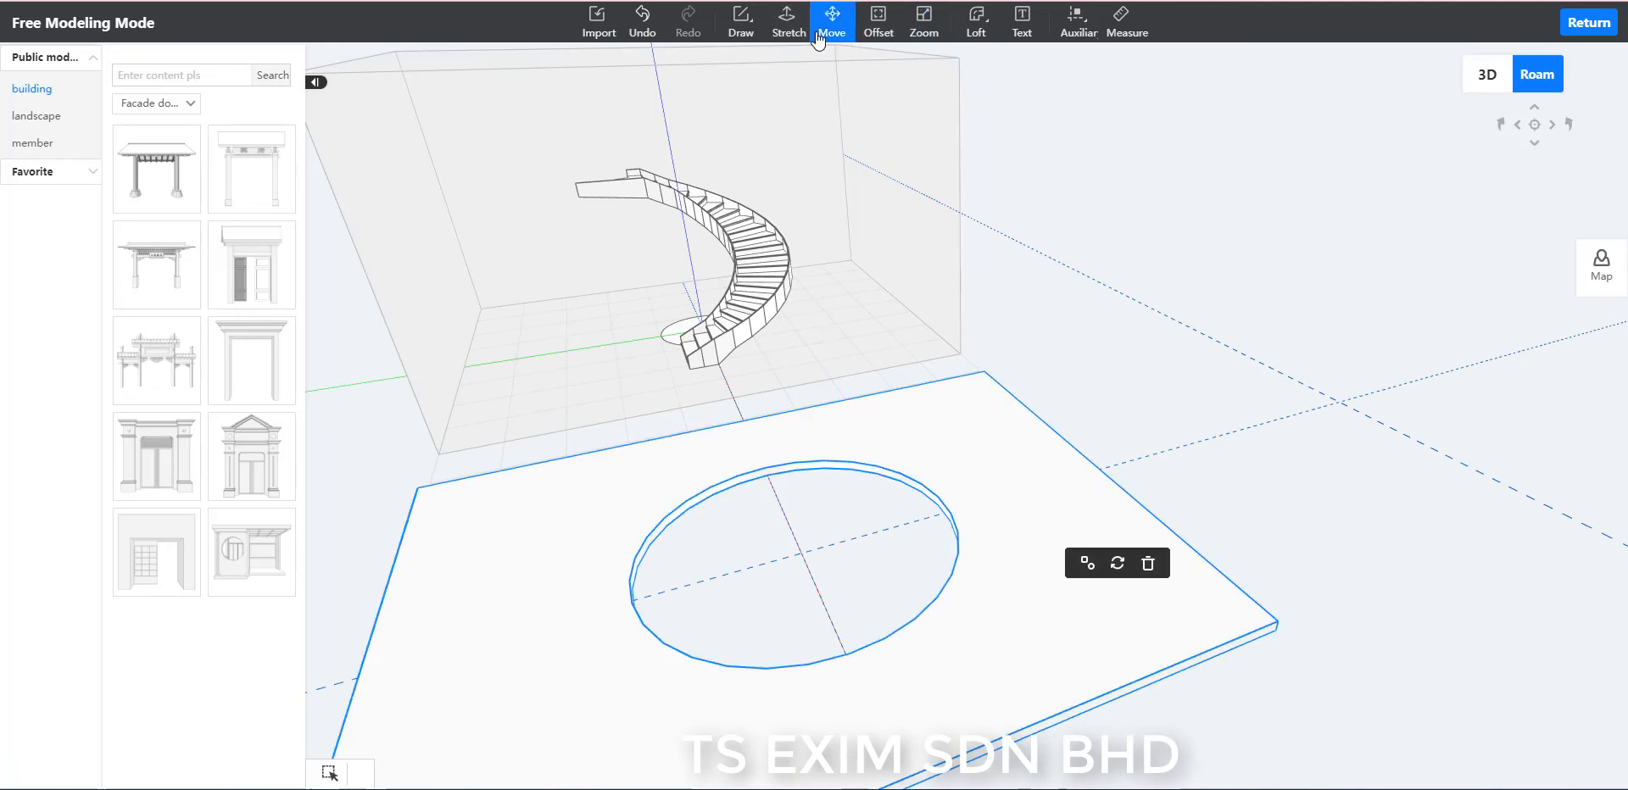
click(850, 34)
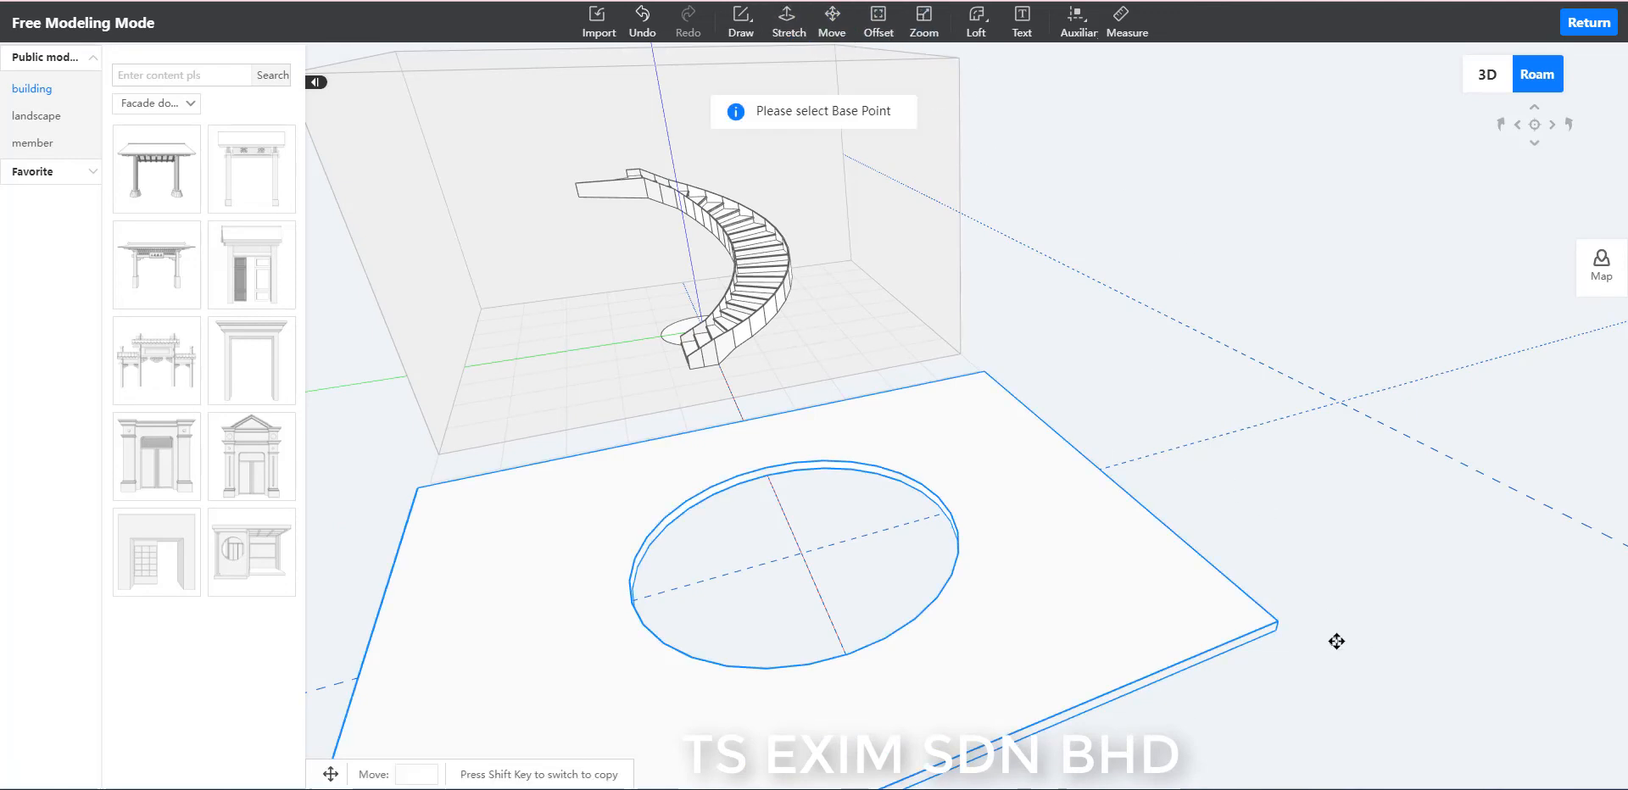
click(1279, 620)
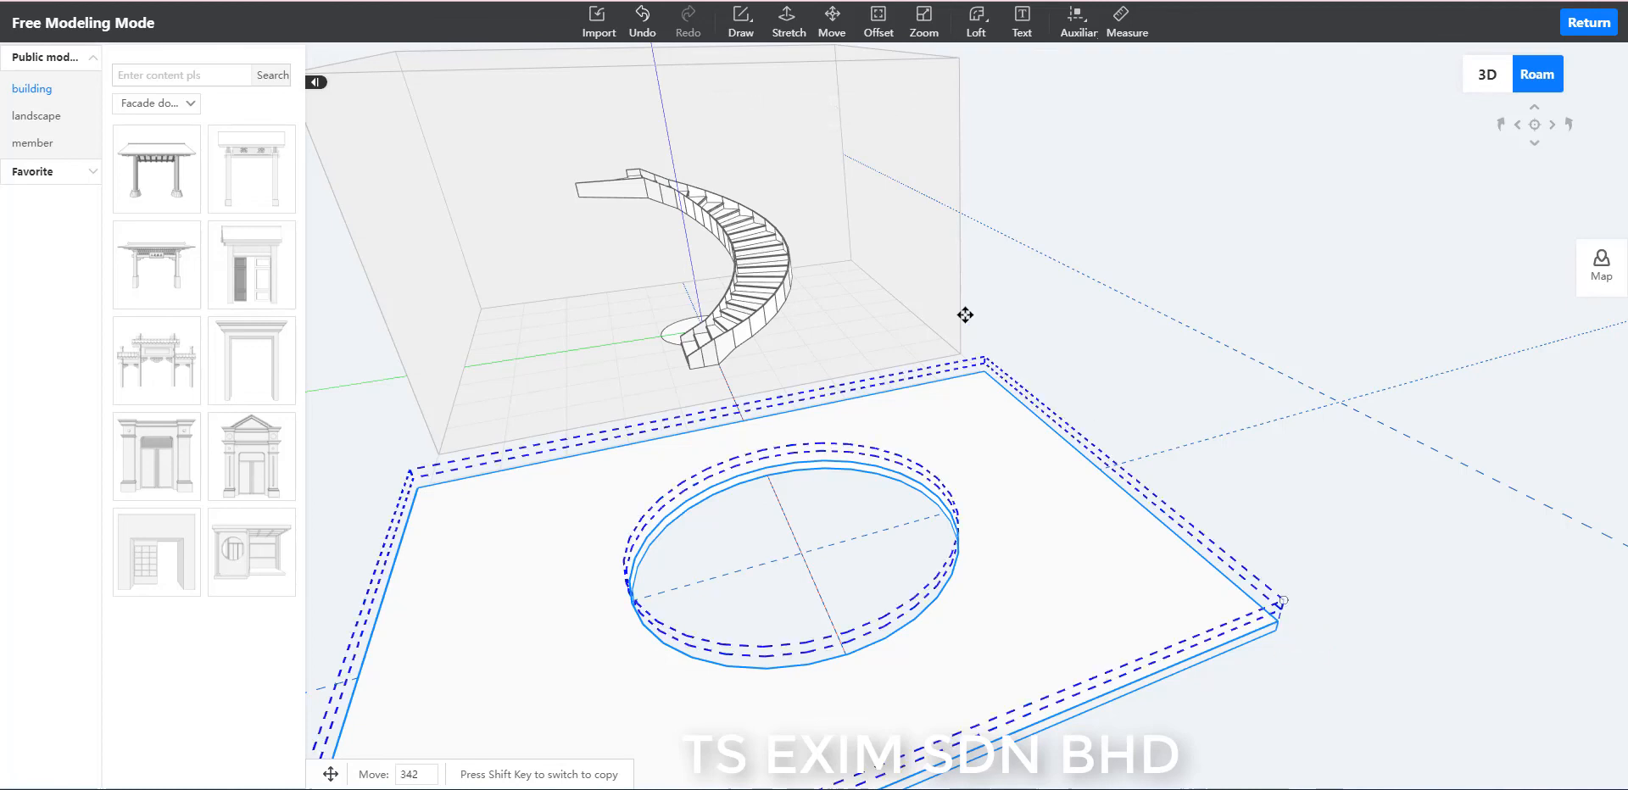
click(961, 213)
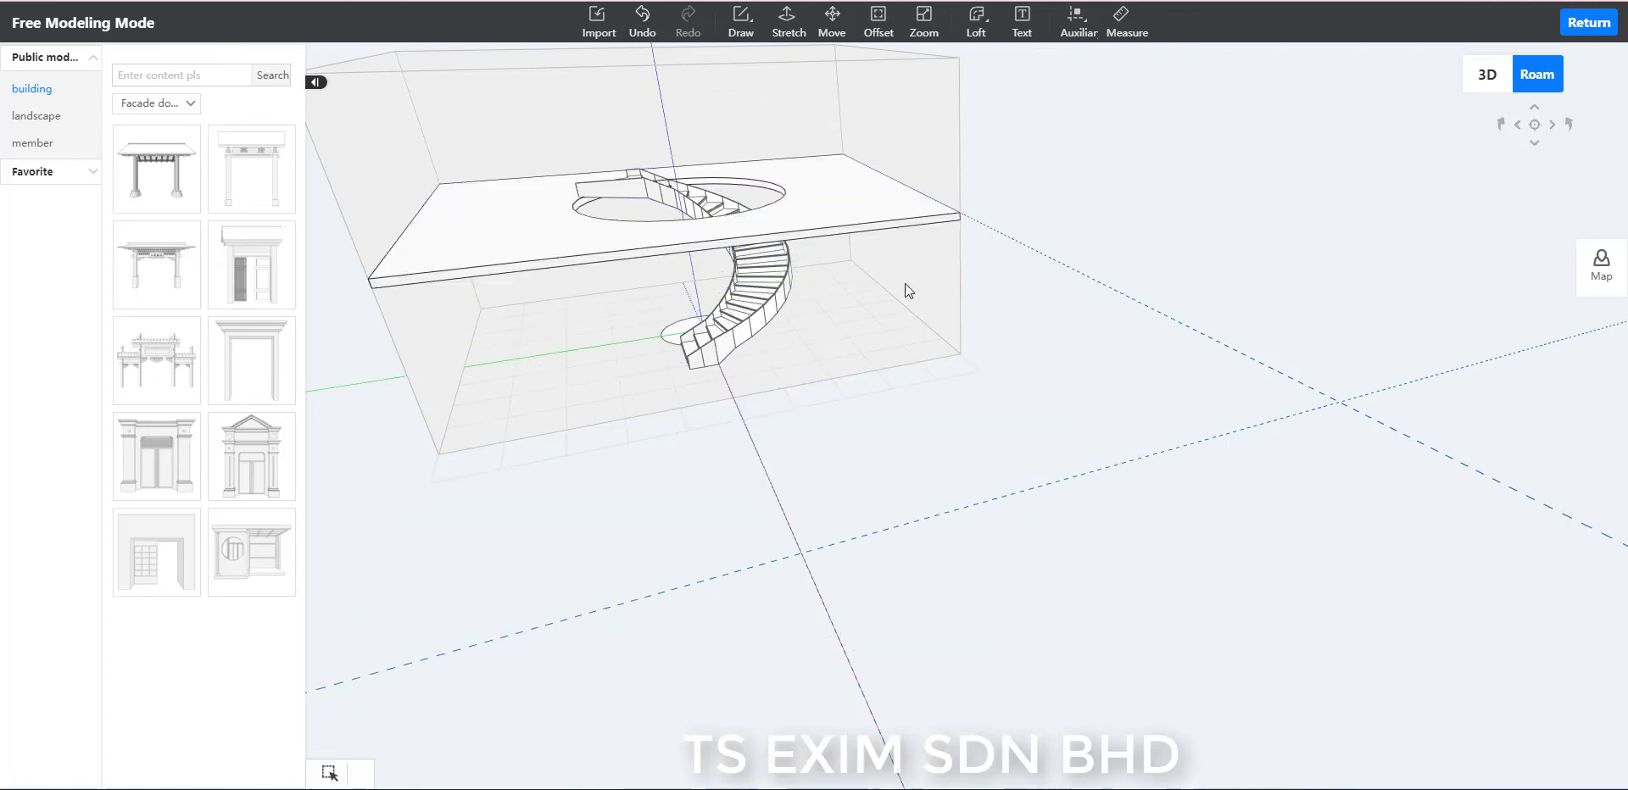
Examine how the circular slab opening fits around the spiral staircase, viewing it from above and from below the slab.
scroll(967, 322, up, 2)
key(e)
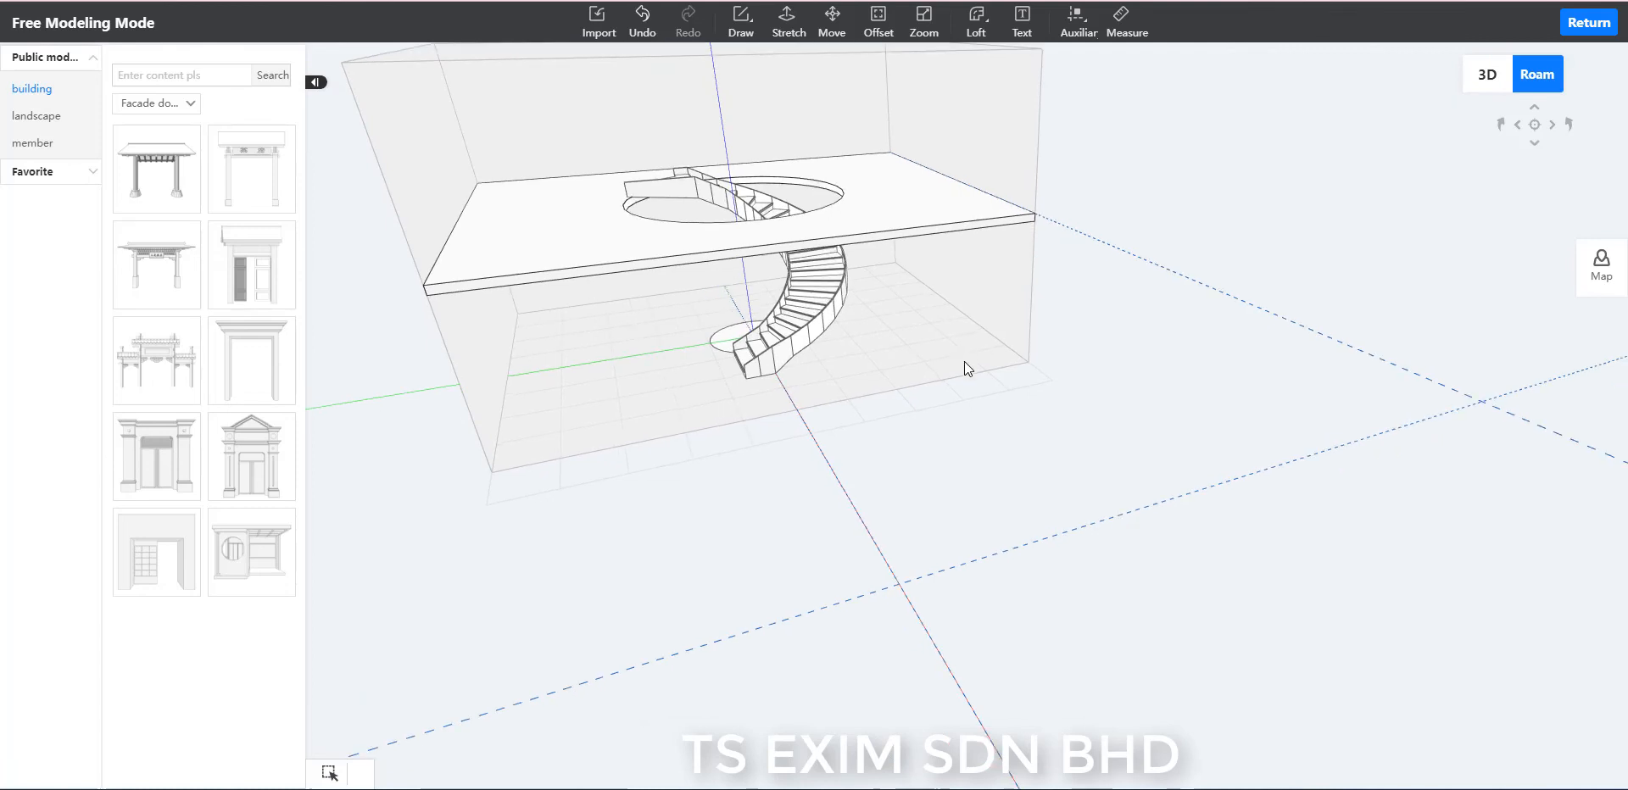
drag(1025, 416, 1020, 506)
key(e)
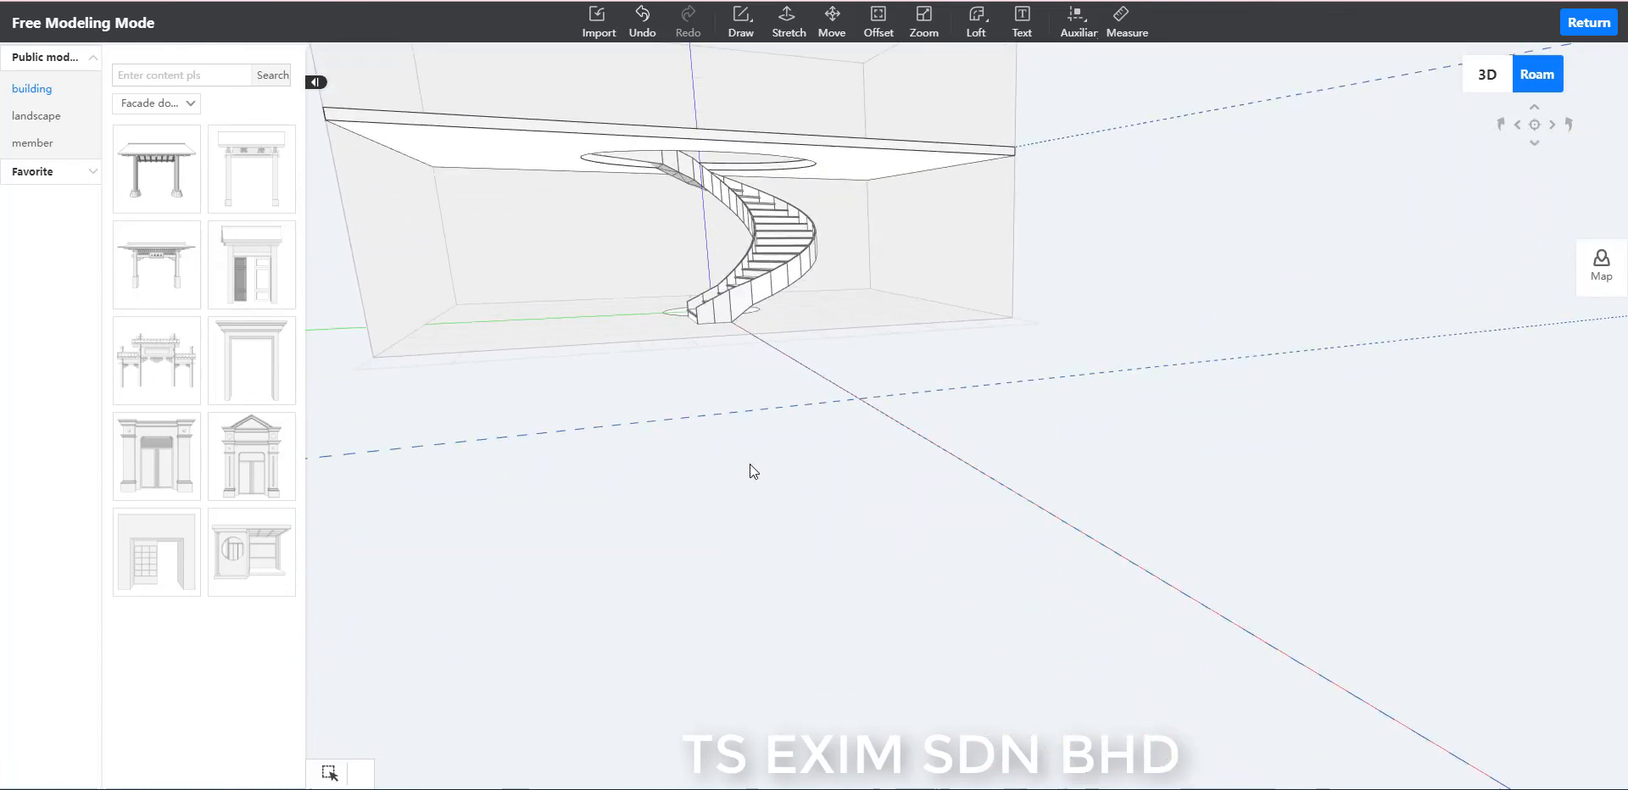
key(d)
drag(1015, 356, 1163, 424)
key(w)
key(a)
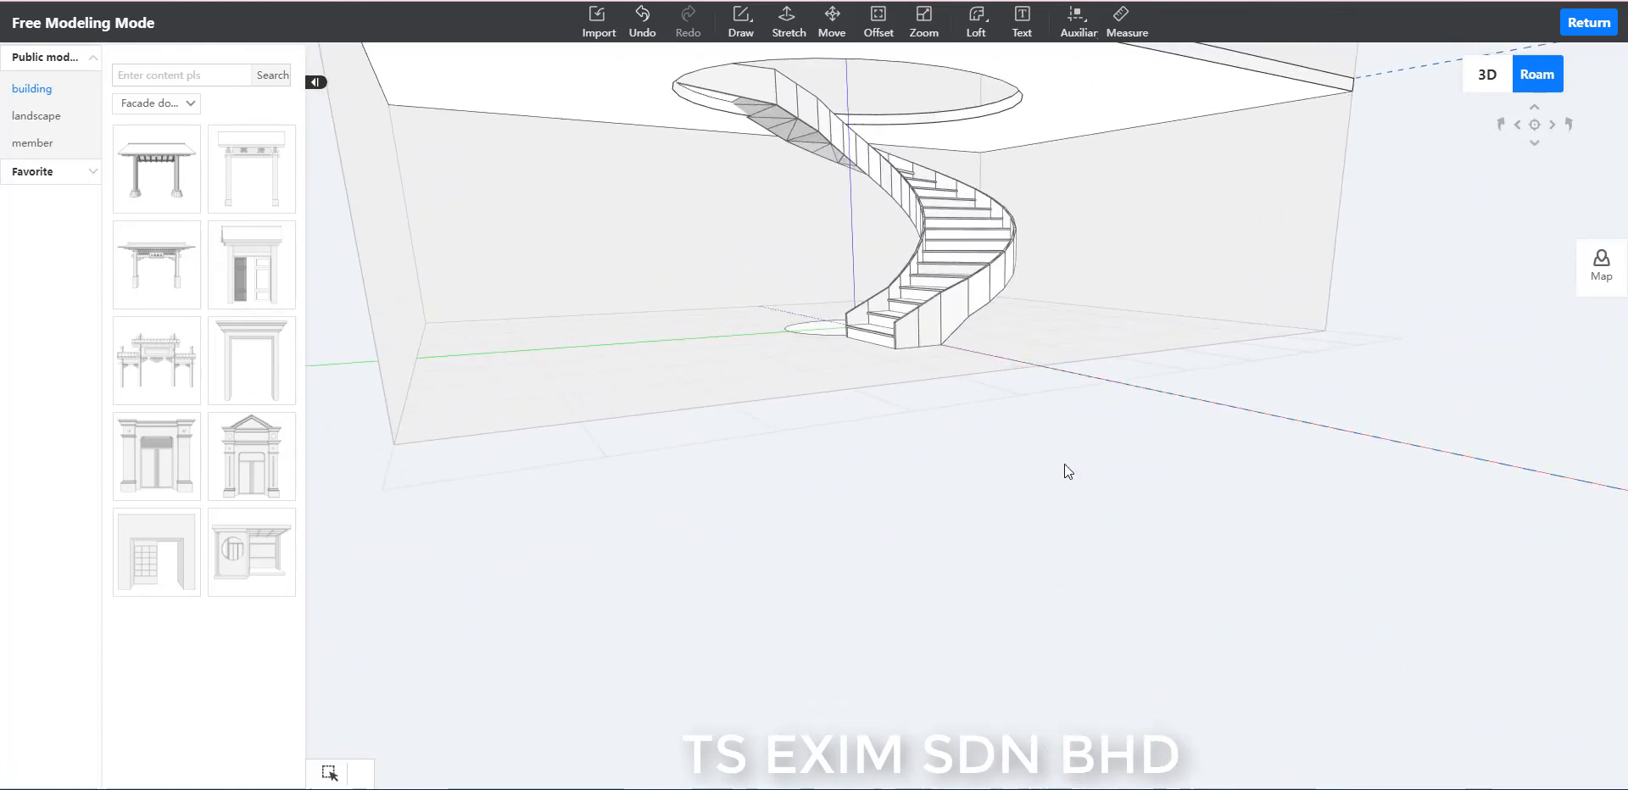
drag(787, 531, 1036, 485)
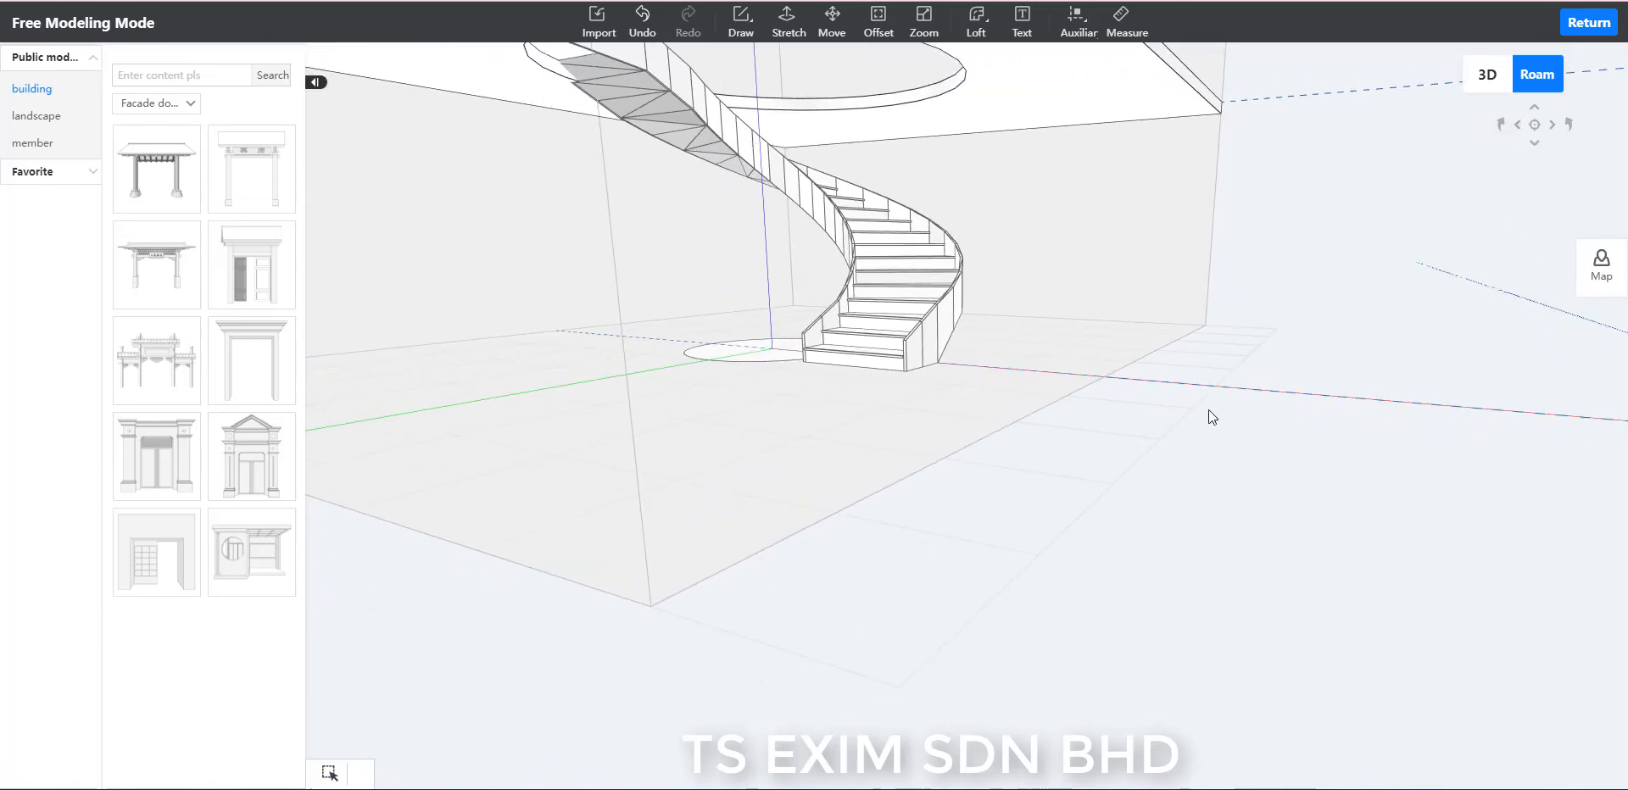
key(s)
key(d)
key(w)
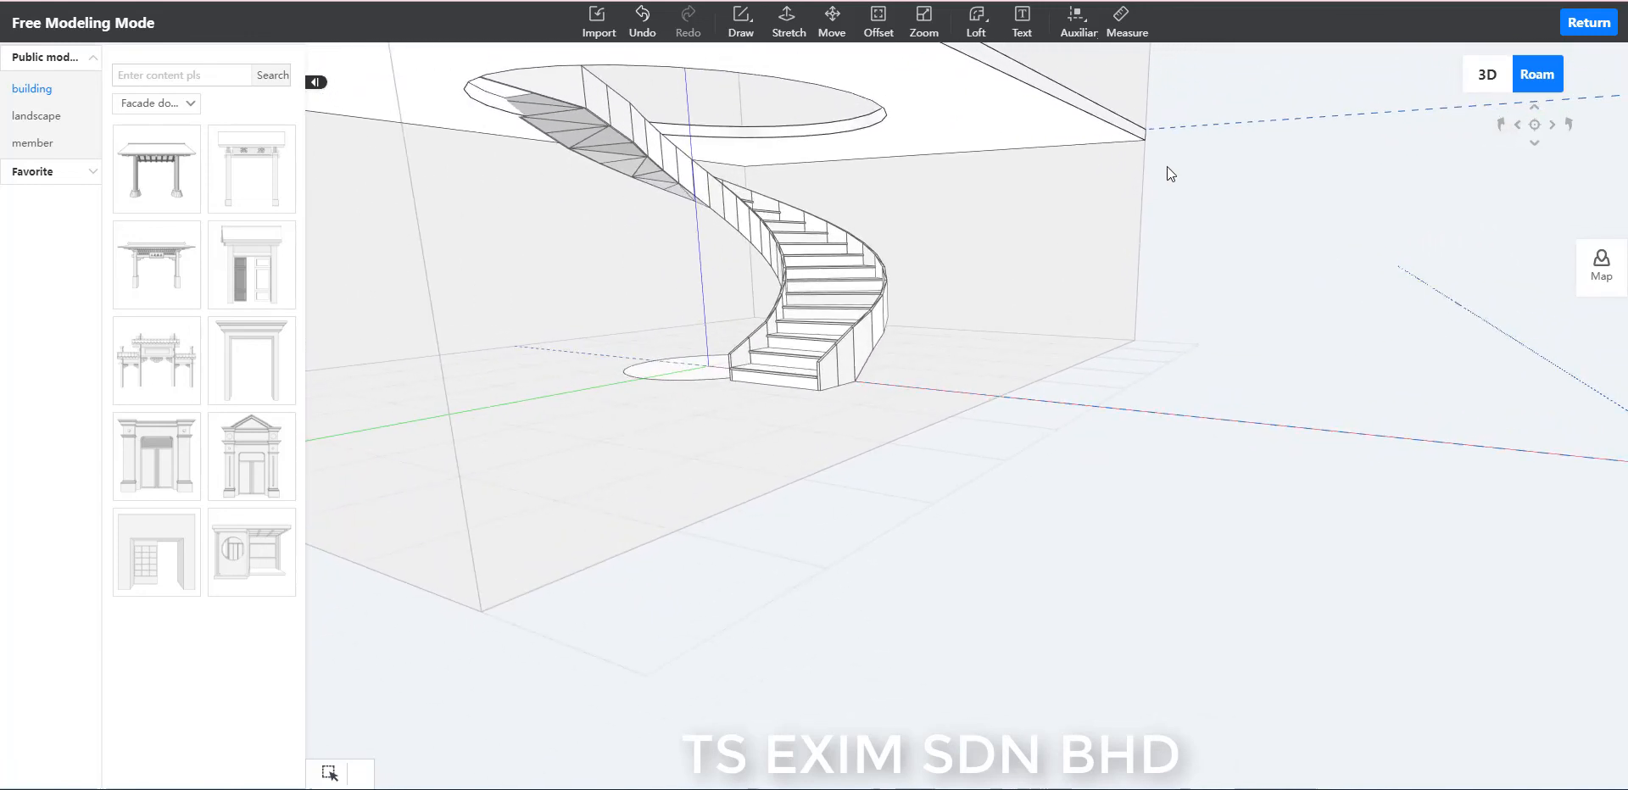
key(d)
Move the floor slab over the stairs, using its lower corner at the wall's vertical edge as the base point.
click(1017, 130)
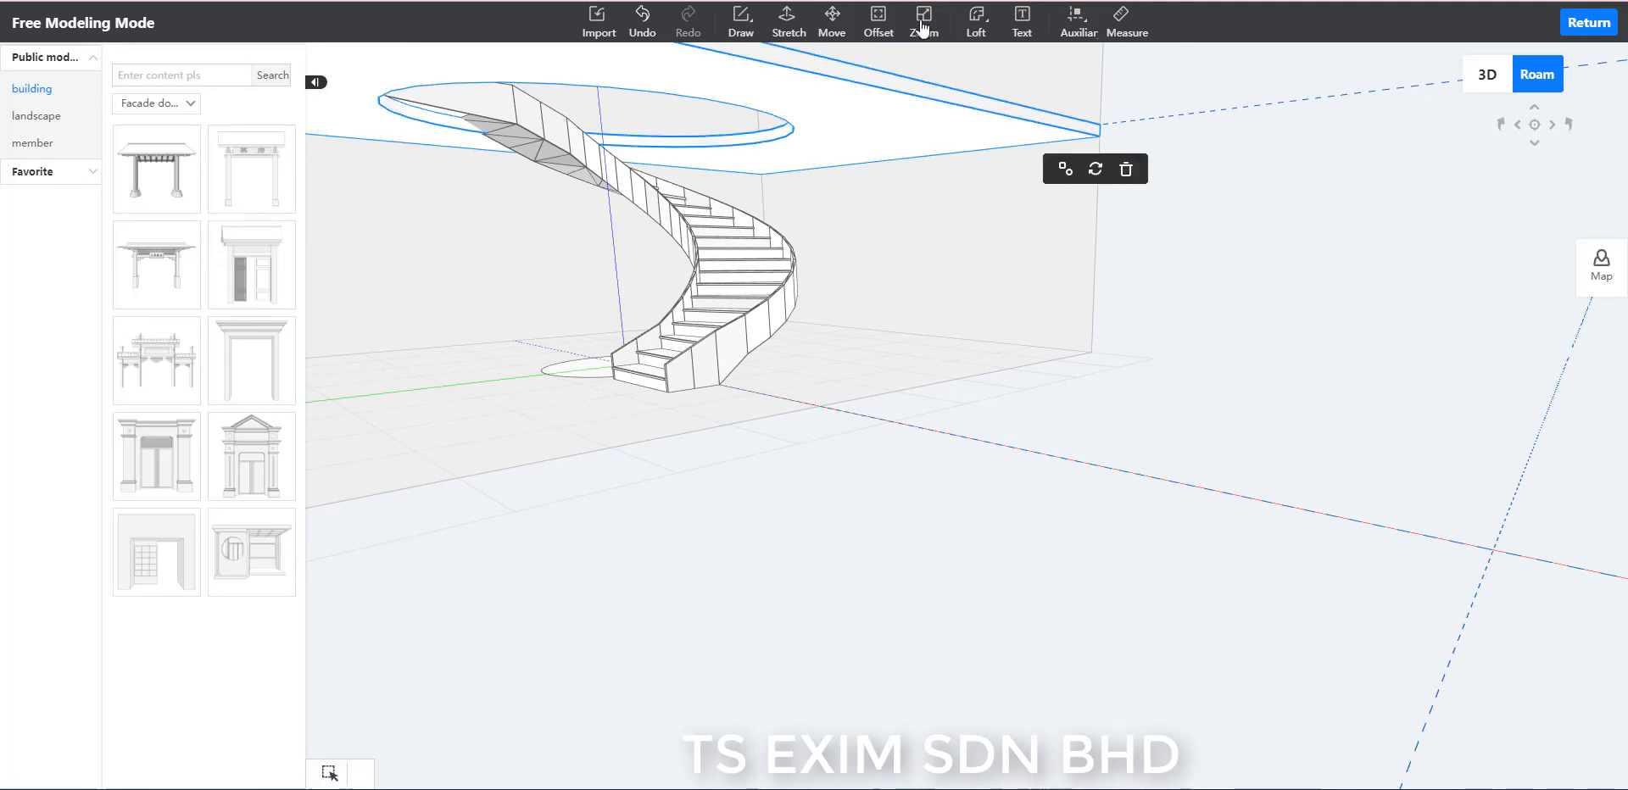
click(832, 21)
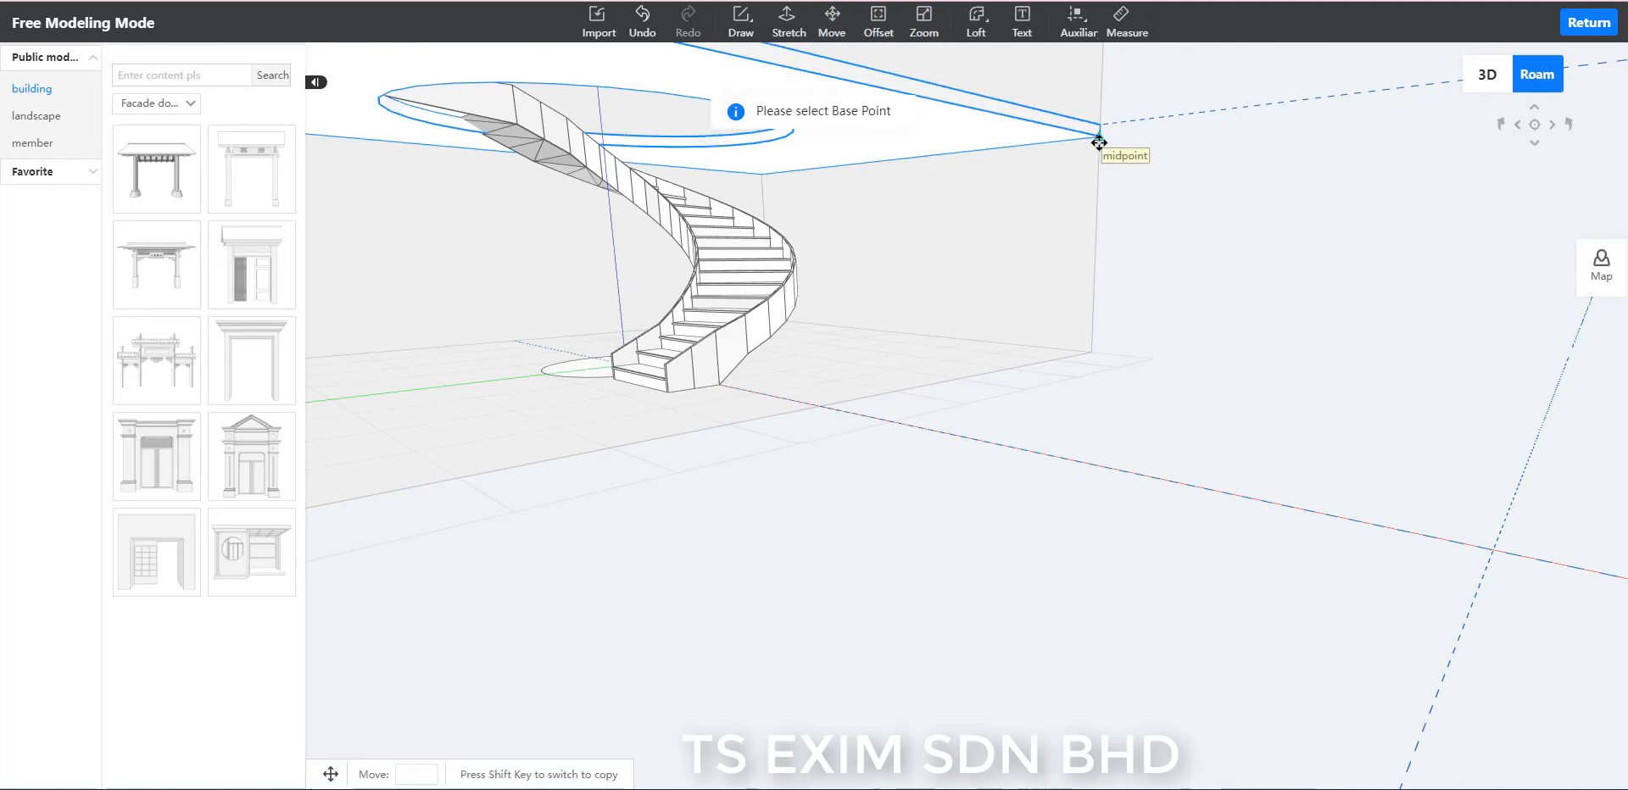
click(1099, 142)
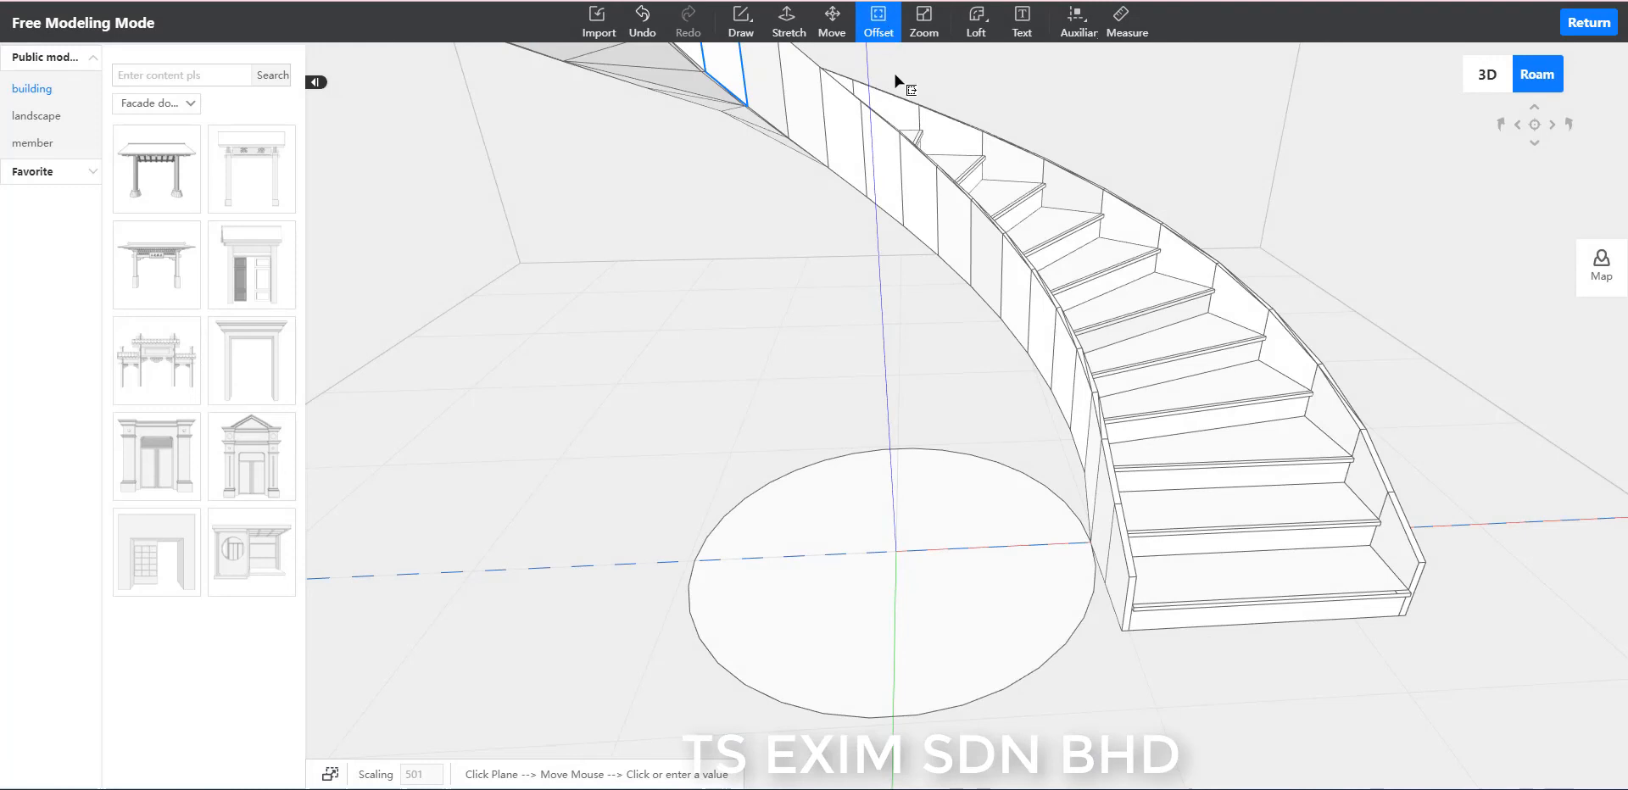
Offset the ground circle beside the staircase inward by 500 to form a smaller concentric circle.
click(970, 639)
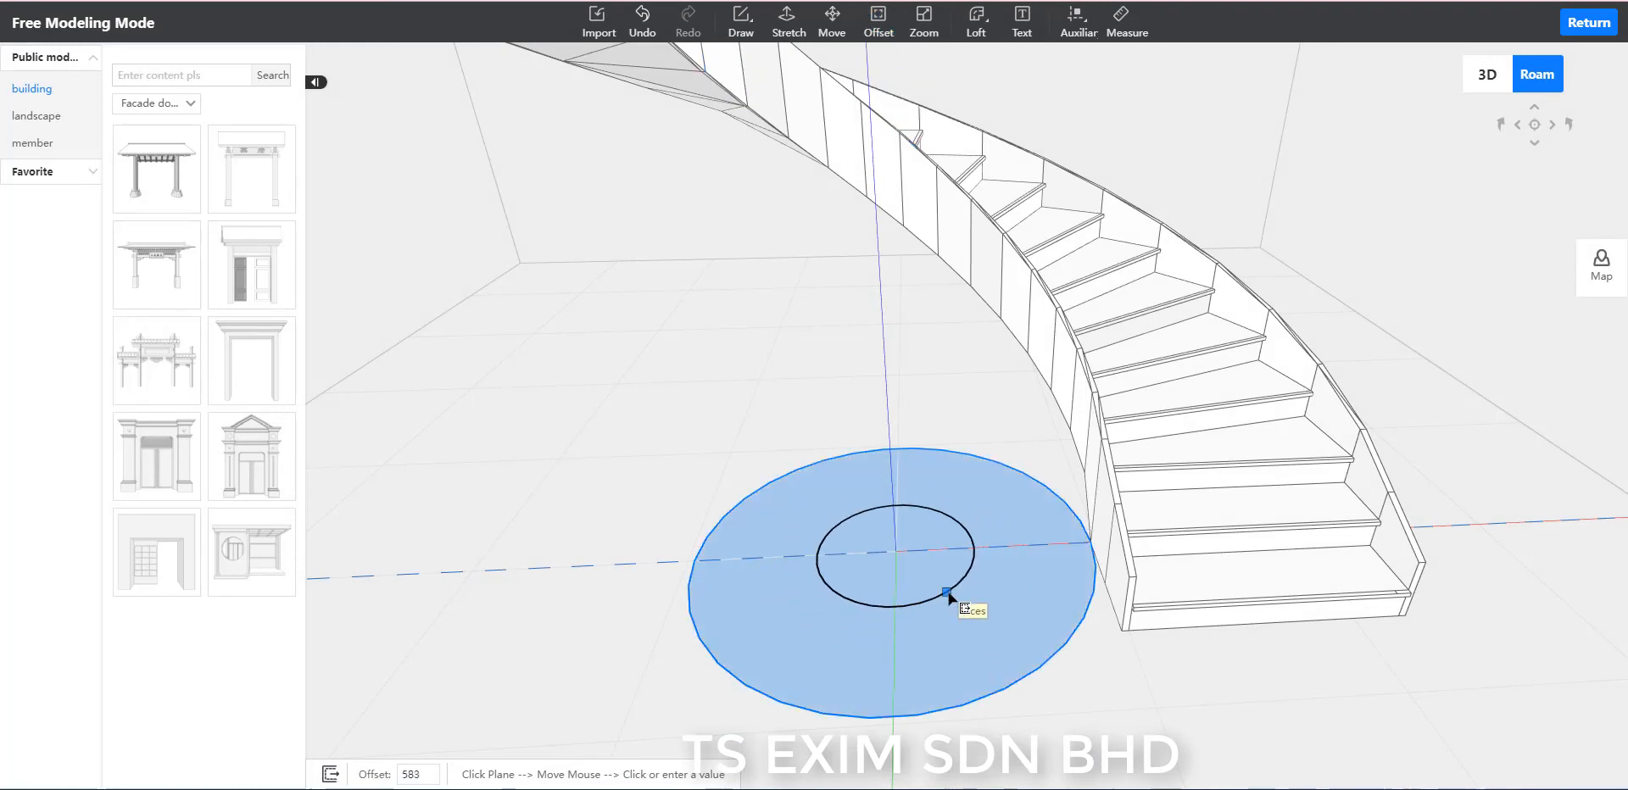
text(50)
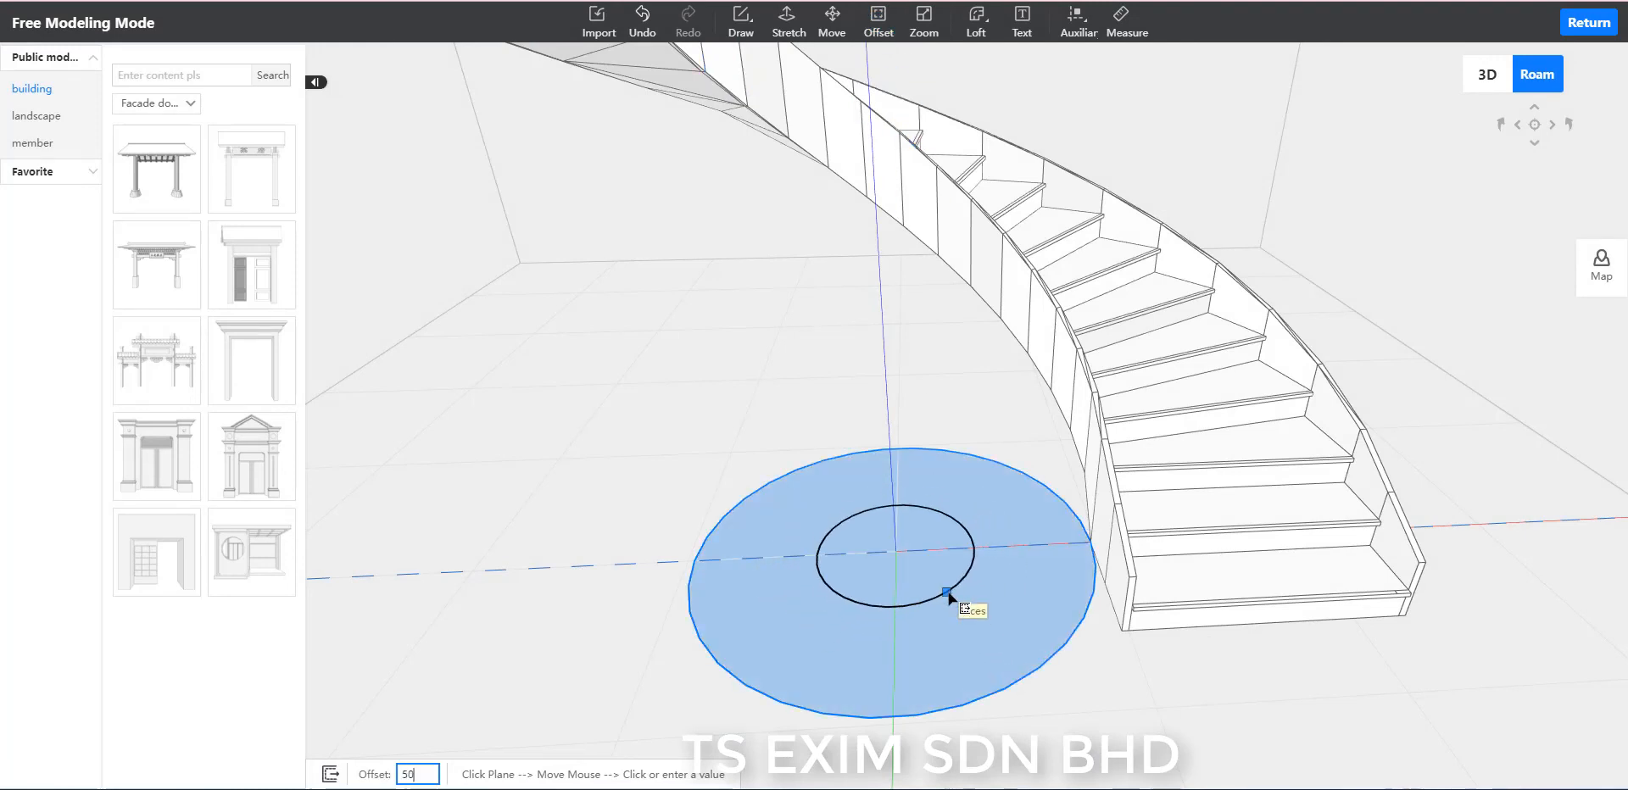
text(0)
key(Return)
key(Escape)
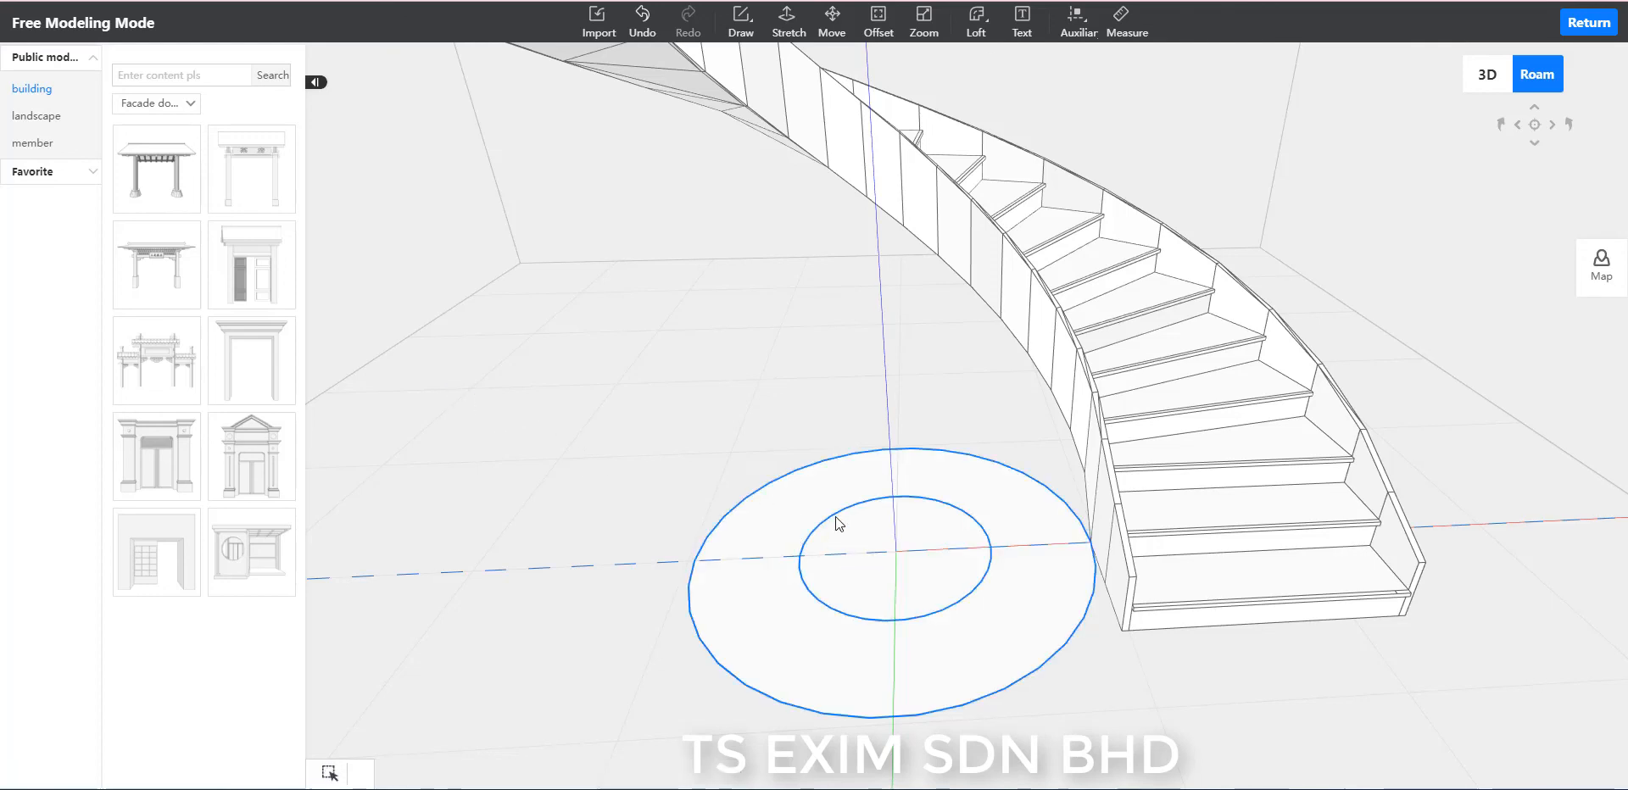
Stretch the smaller inner circle upward by 600 to form a cylinder.
click(788, 34)
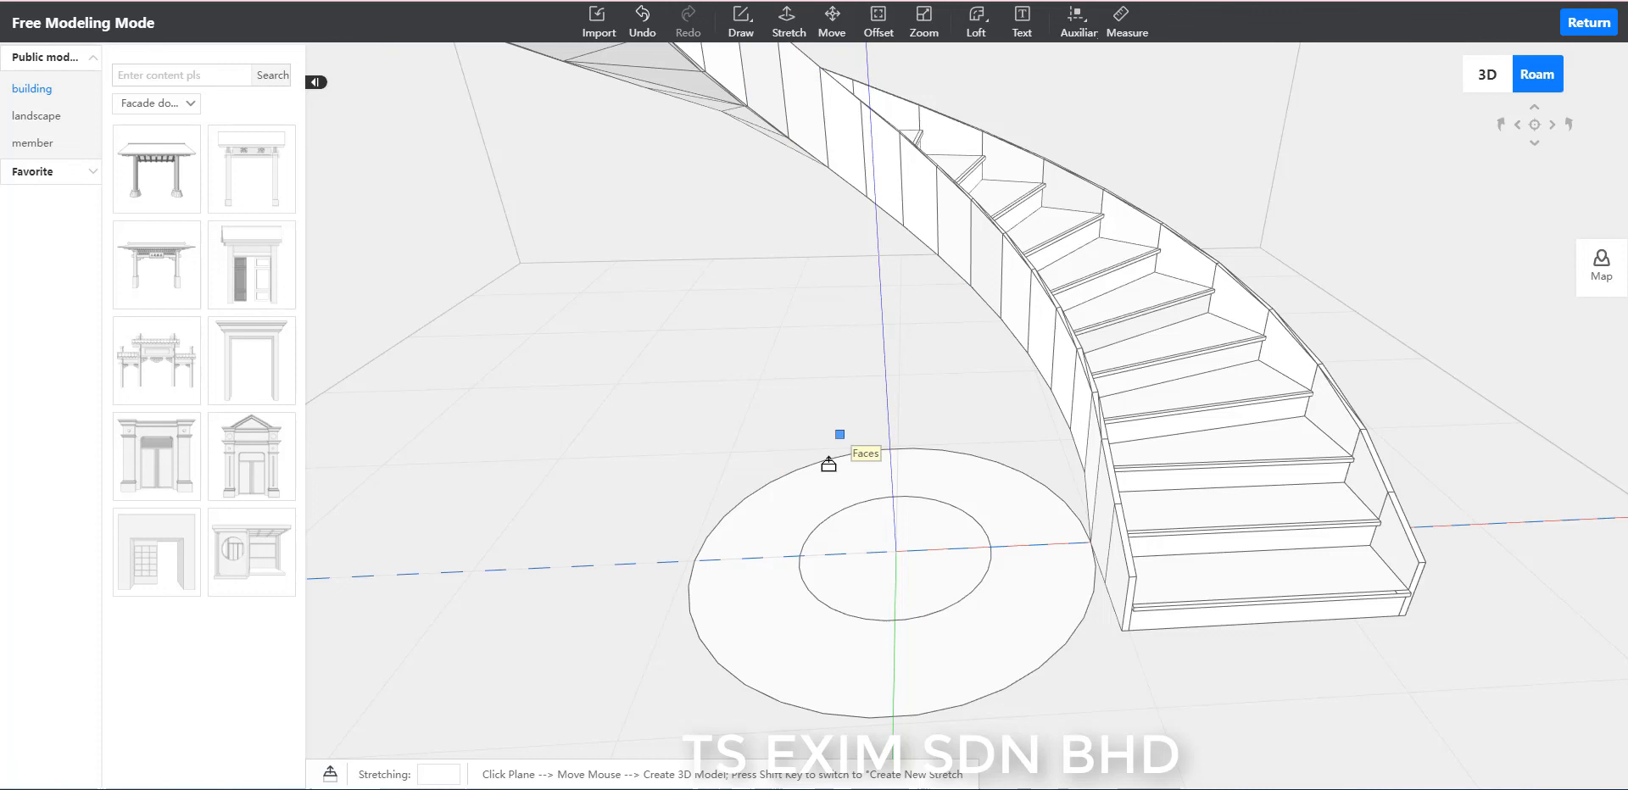
click(876, 542)
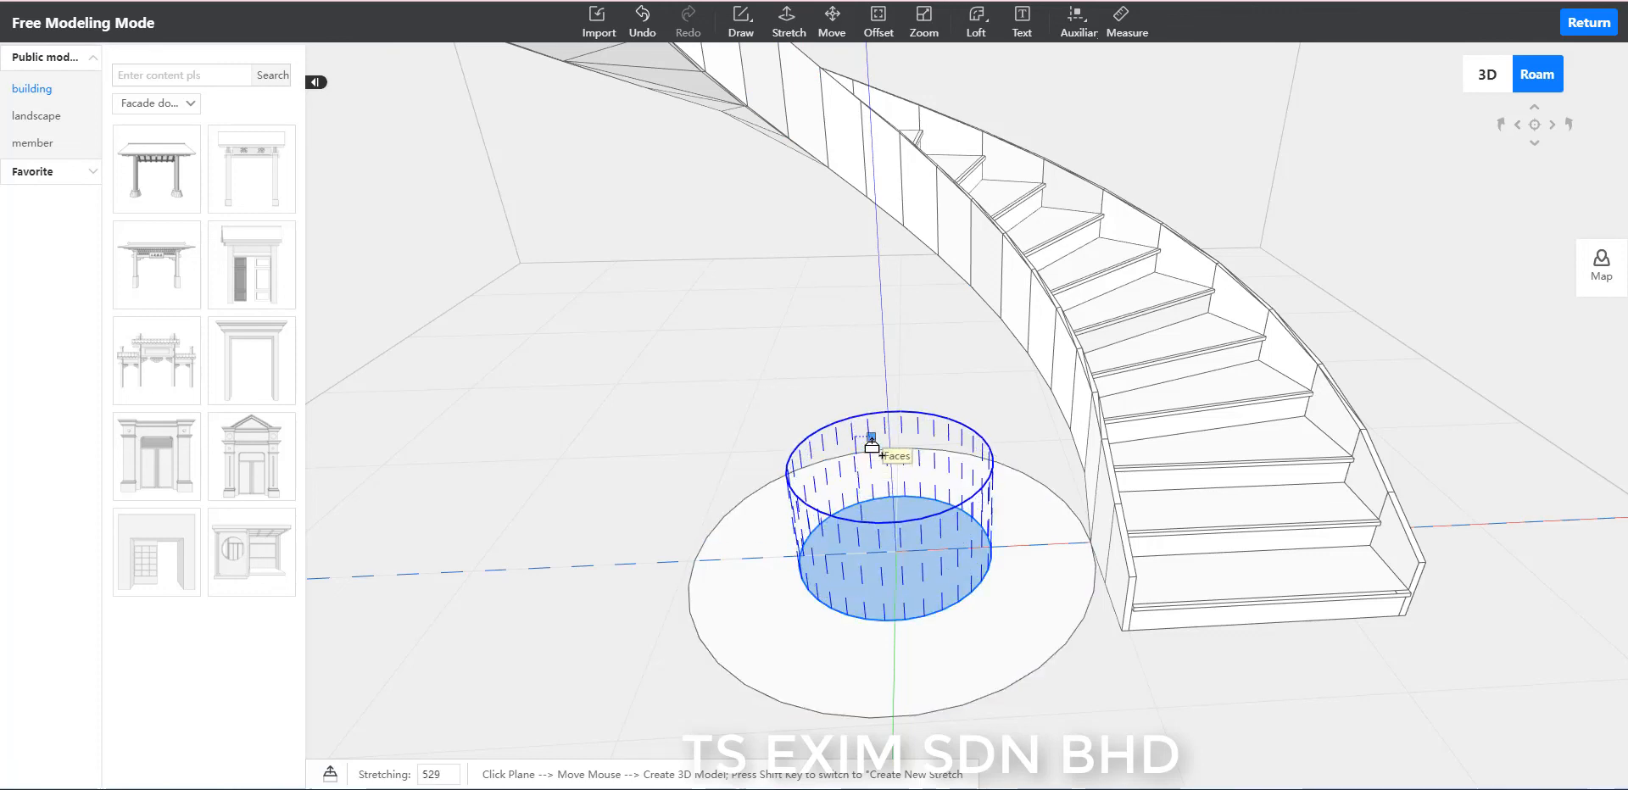
text(600)
key(Return)
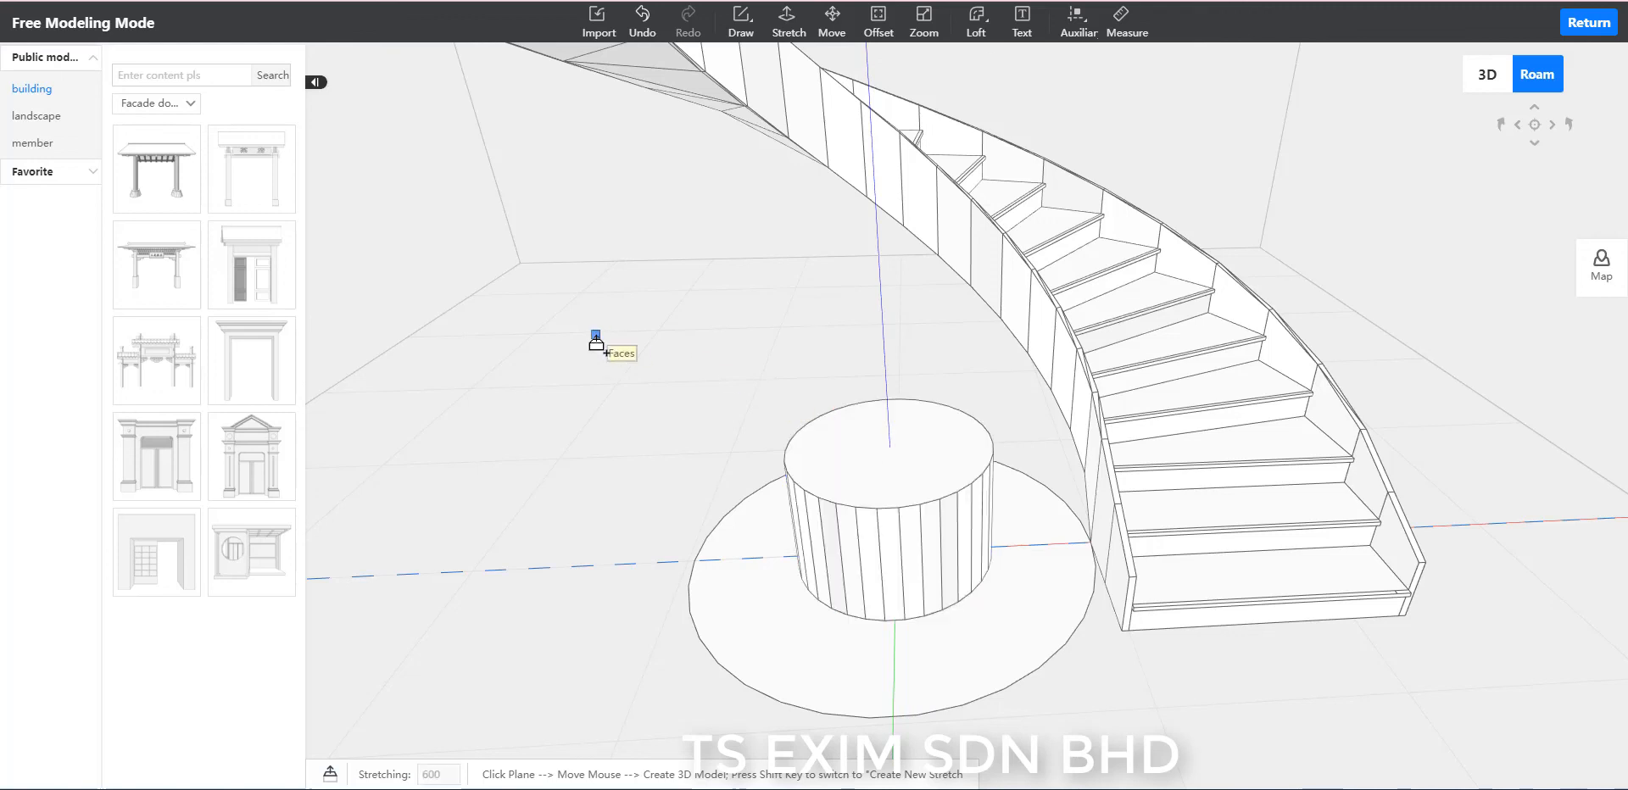
key(Escape)
Offset the edge of the cylinder's top face inward by 200 to form a smaller concentric circle.
scroll(672, 326, up, 1)
scroll(672, 325, up, 1)
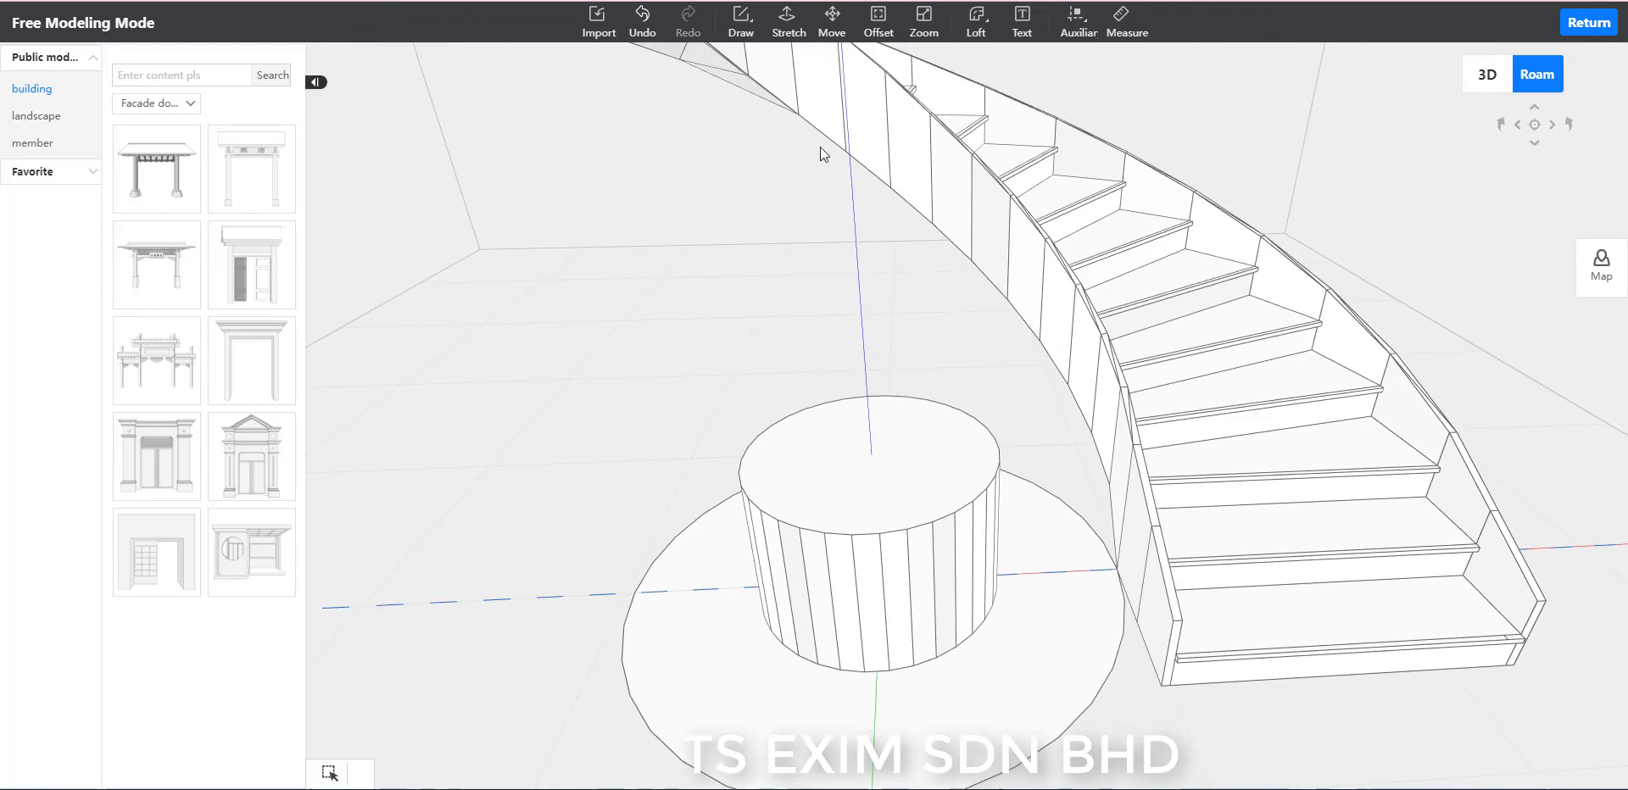
click(879, 21)
click(947, 468)
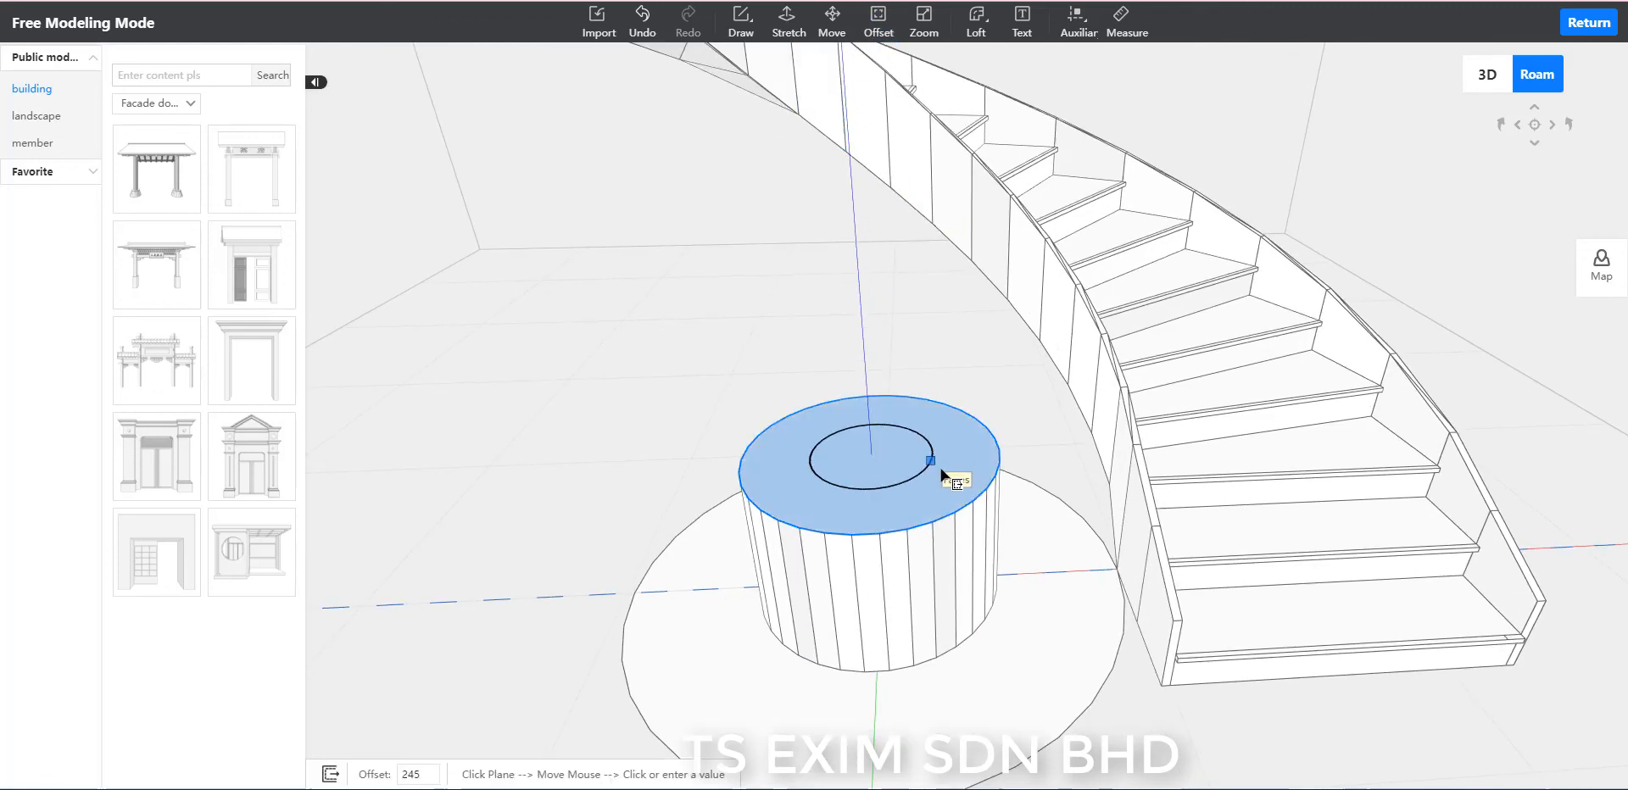
text(20)
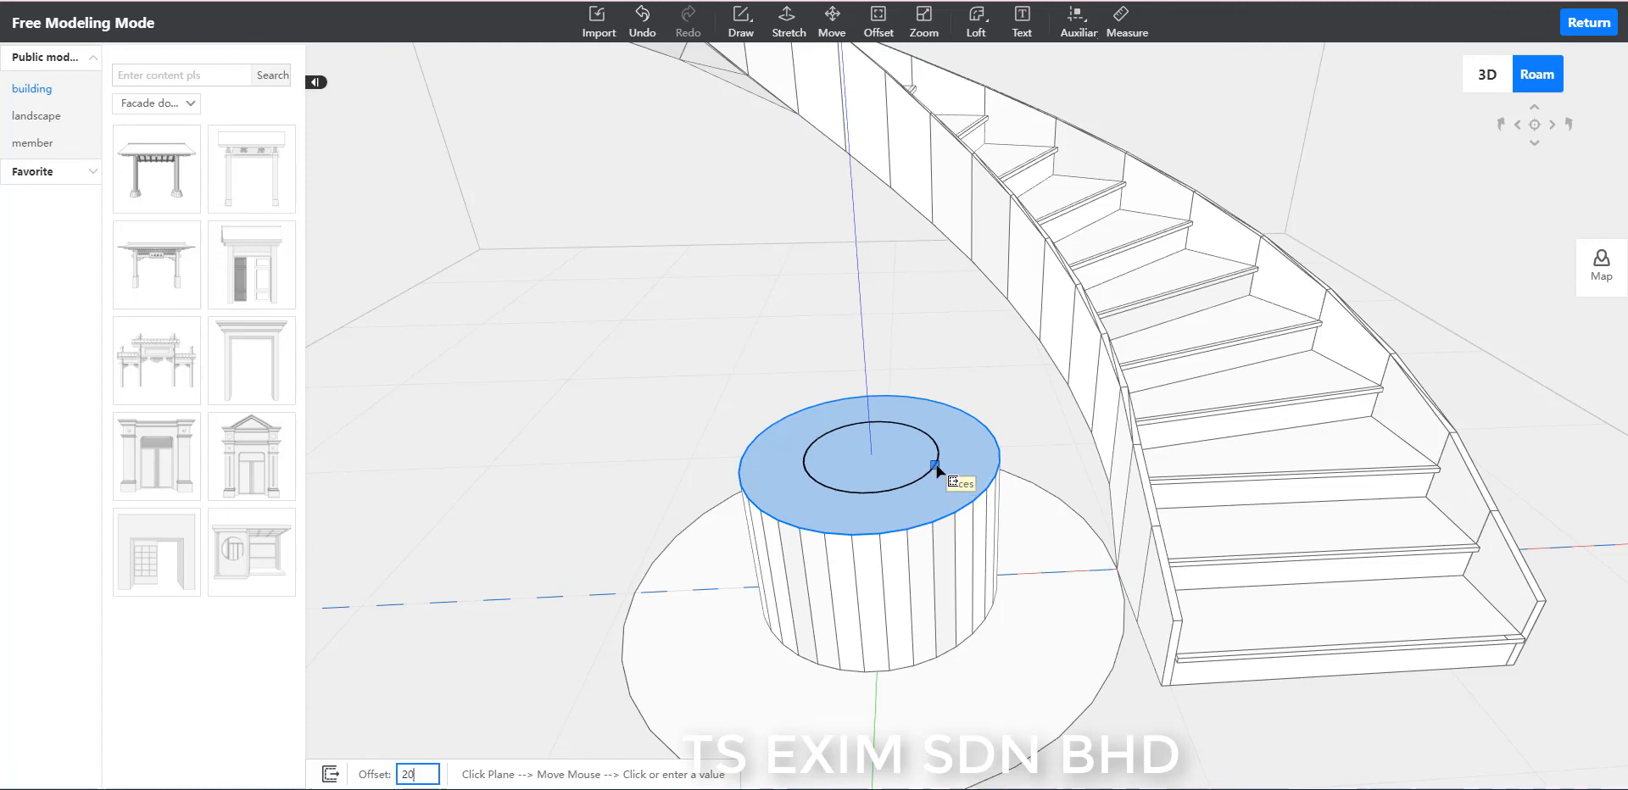
text(0)
key(Return)
key(Escape)
Stretch the small circle on the cylinder's top upward through the stairwell opening to form a tall central column.
scroll(658, 323, down, 1)
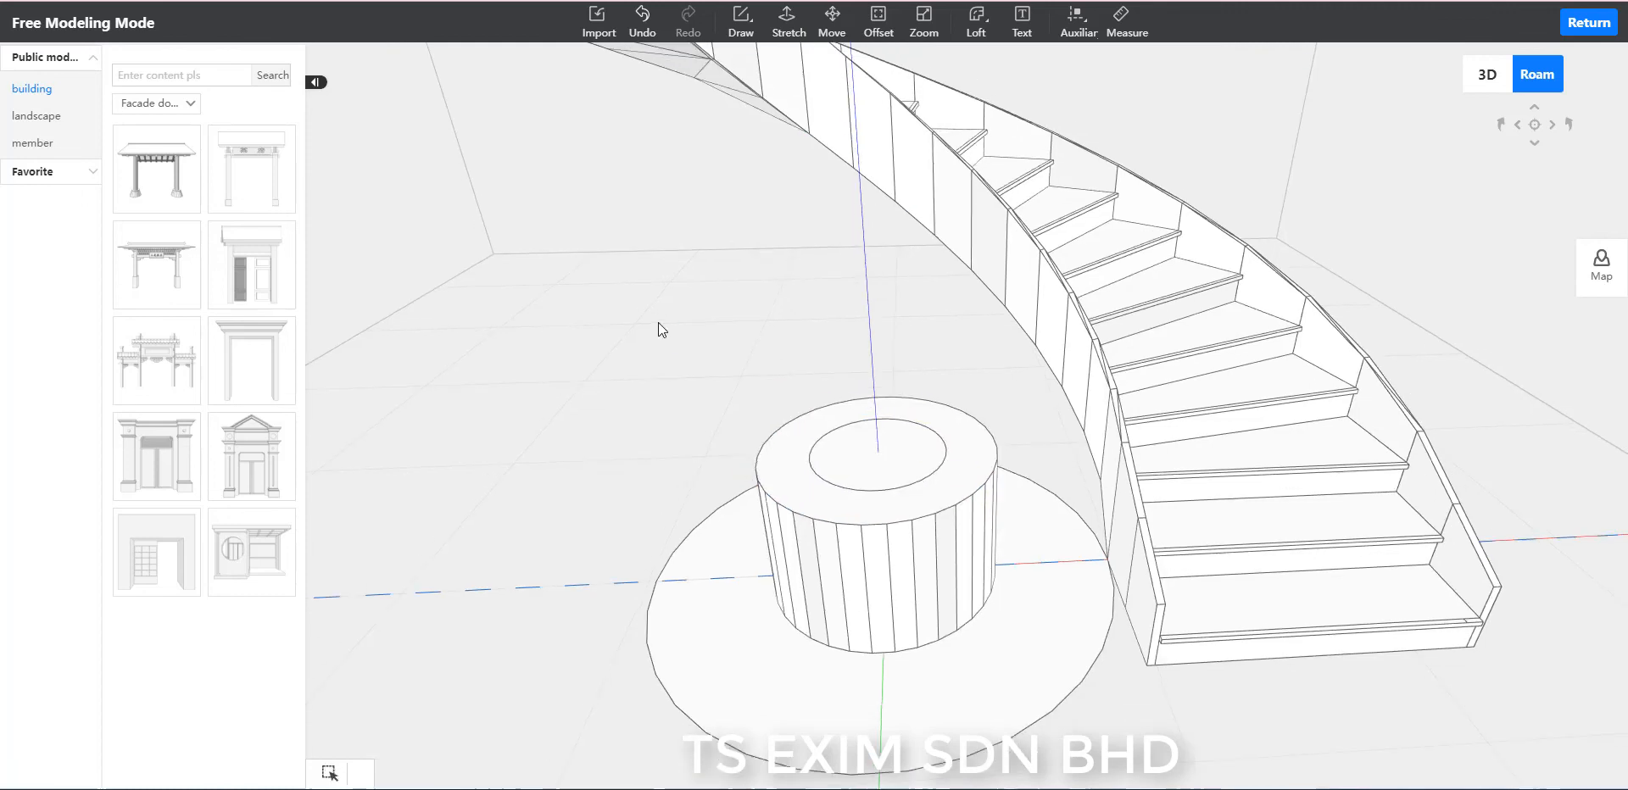
scroll(707, 318, down, 1)
click(786, 21)
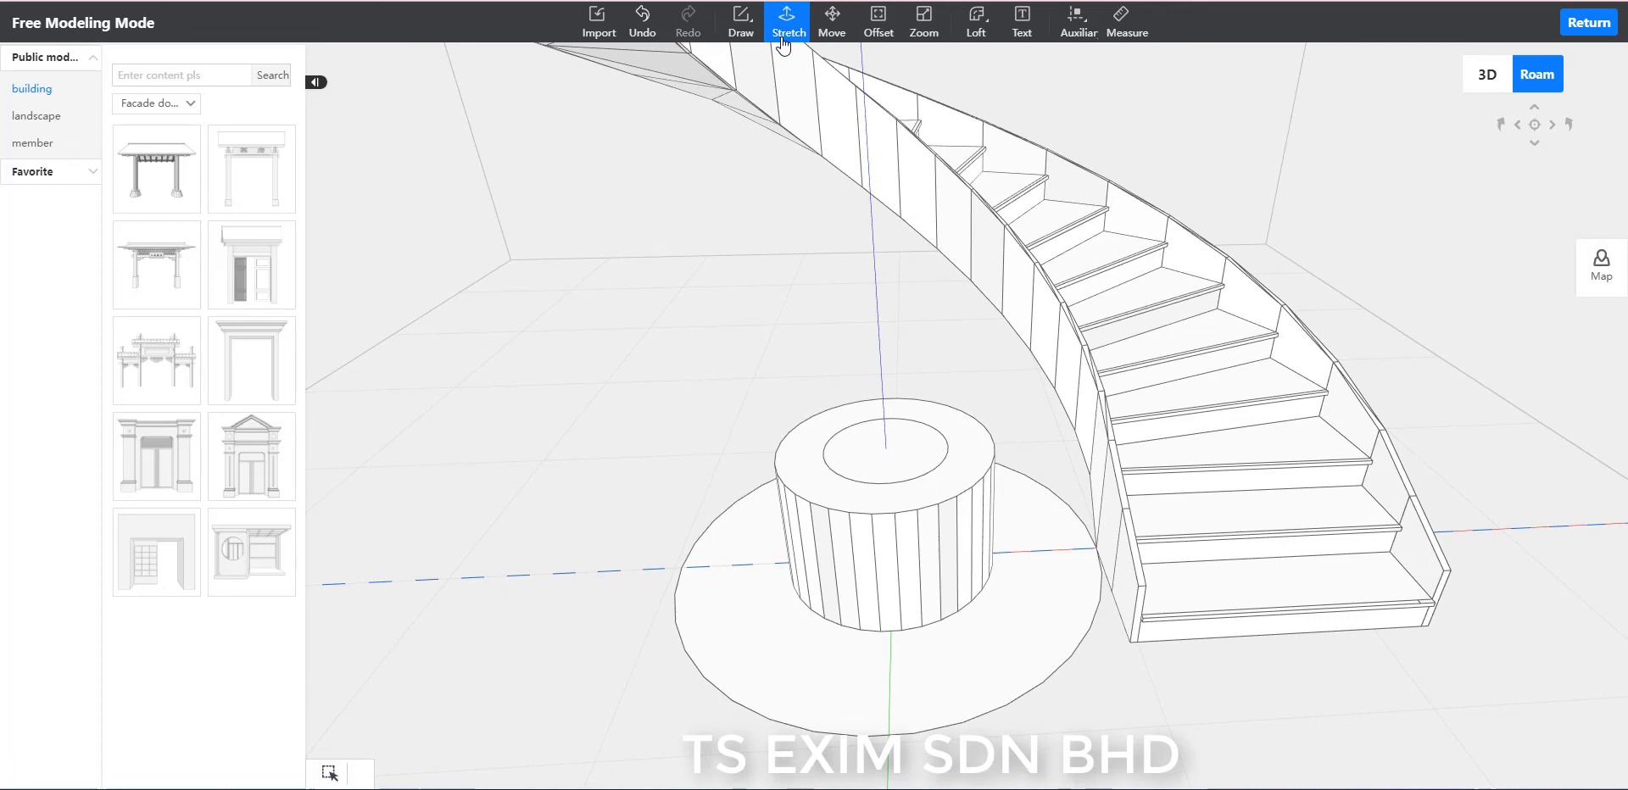
click(881, 464)
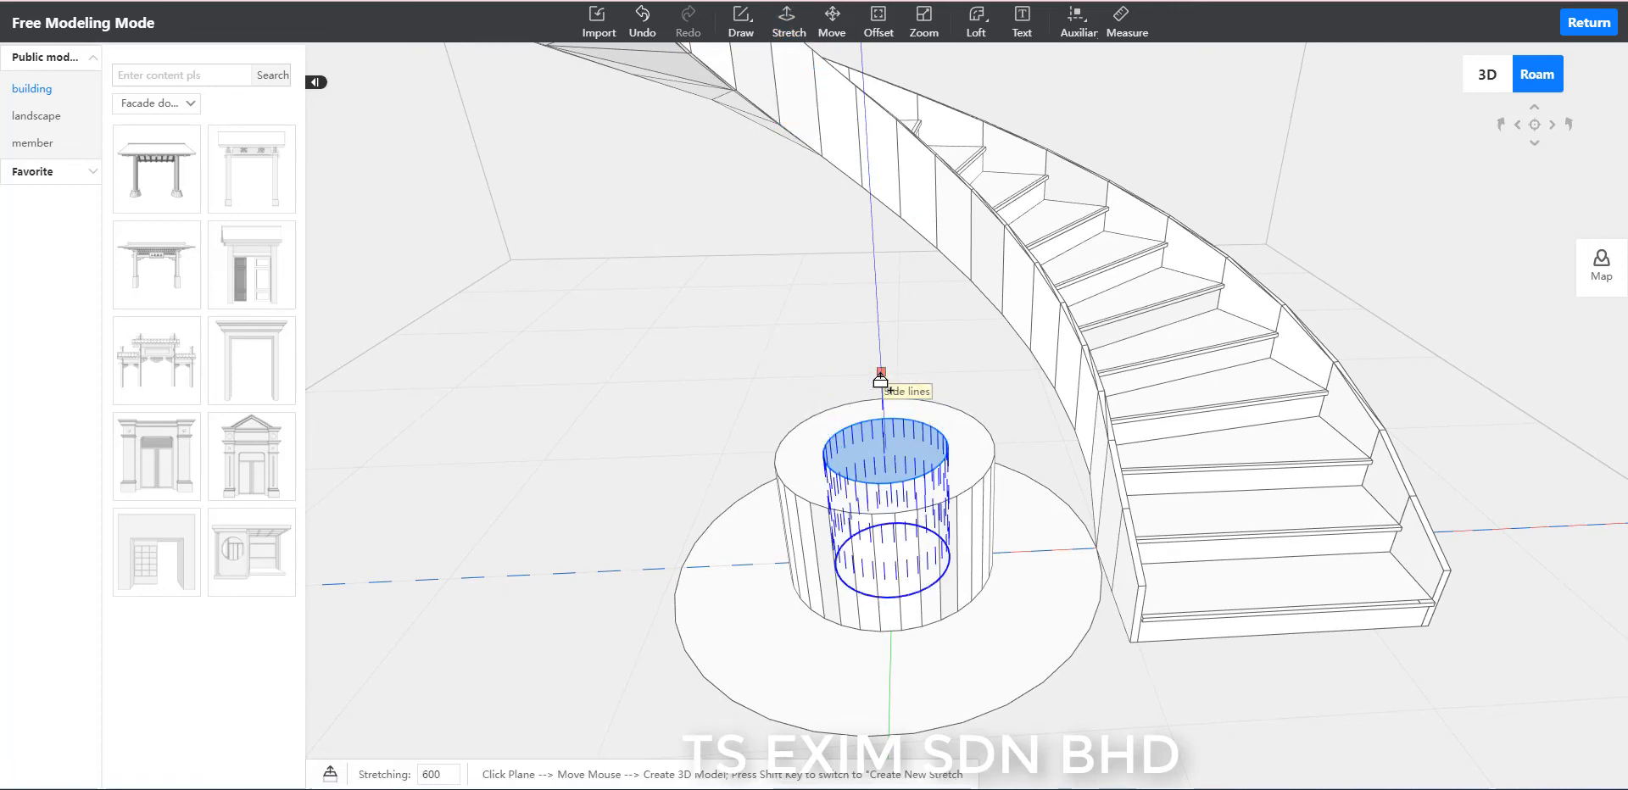
scroll(915, 257, down, 1)
scroll(902, 173, down, 1)
scroll(903, 174, down, 3)
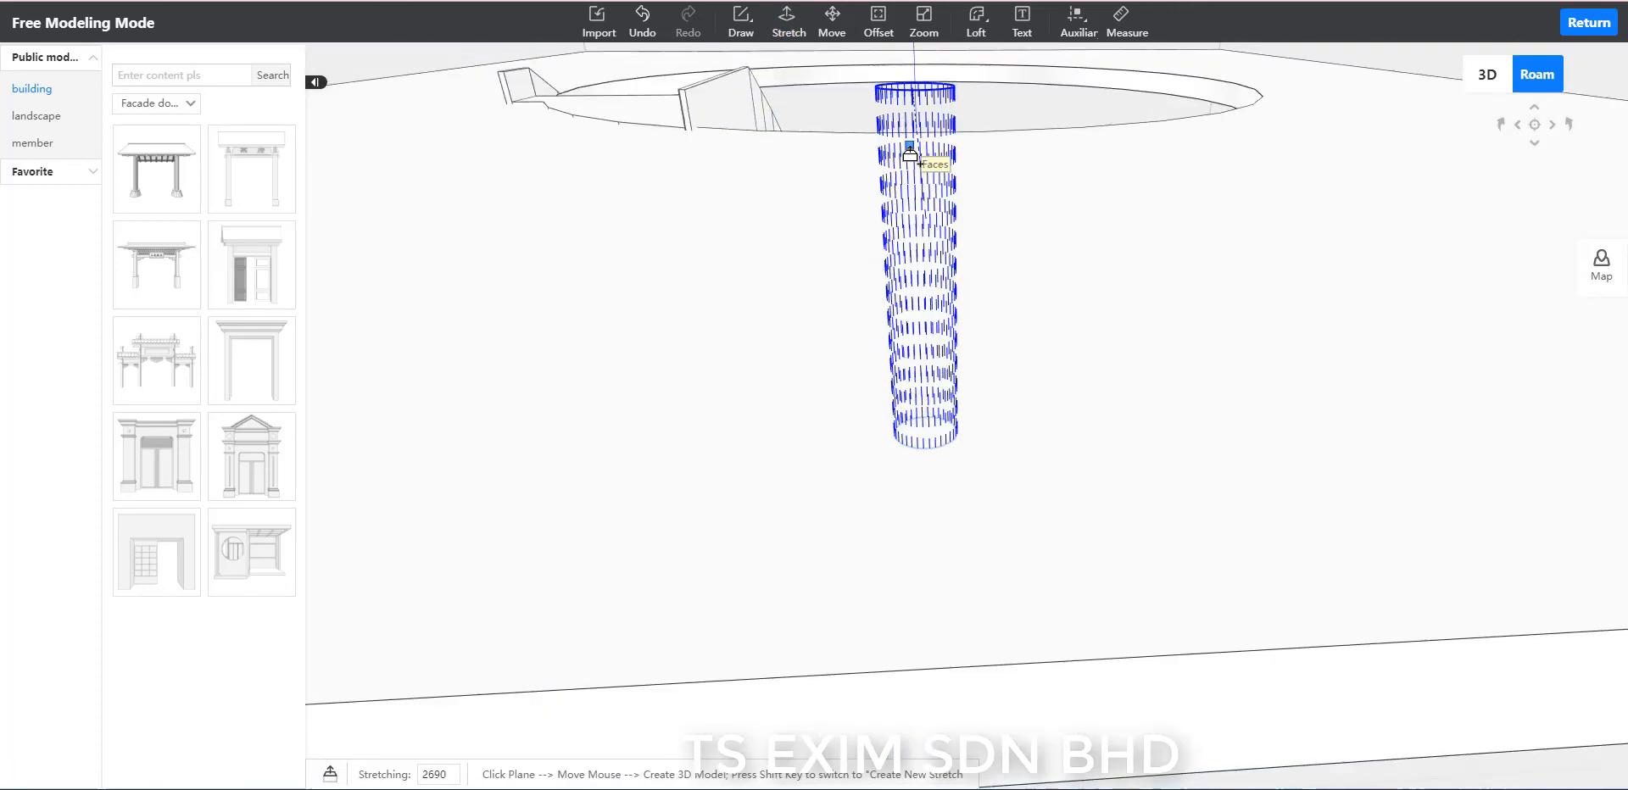
scroll(929, 92, down, 3)
scroll(930, 92, down, 5)
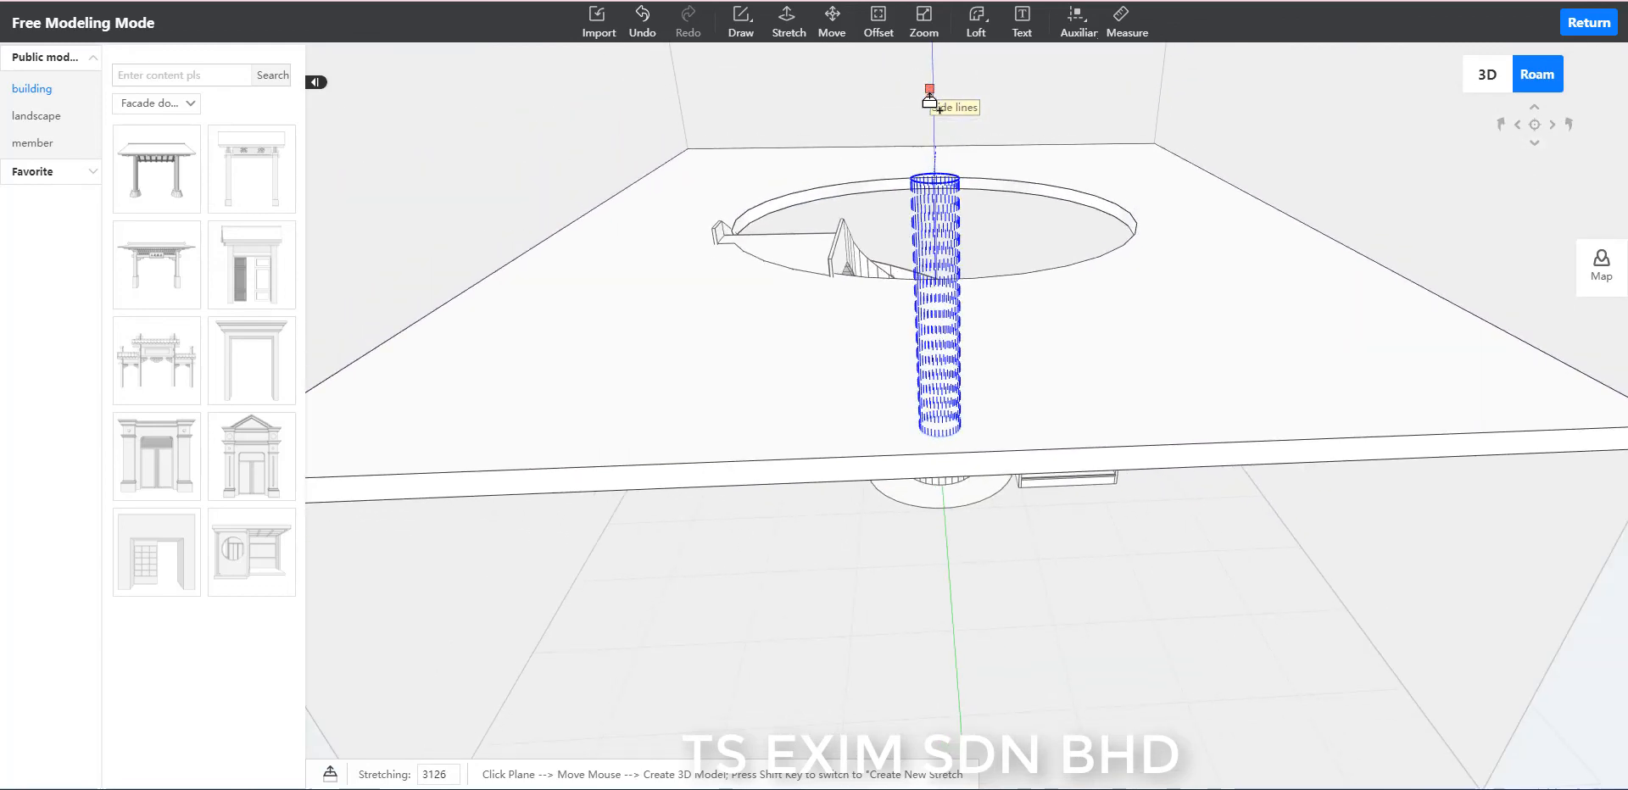
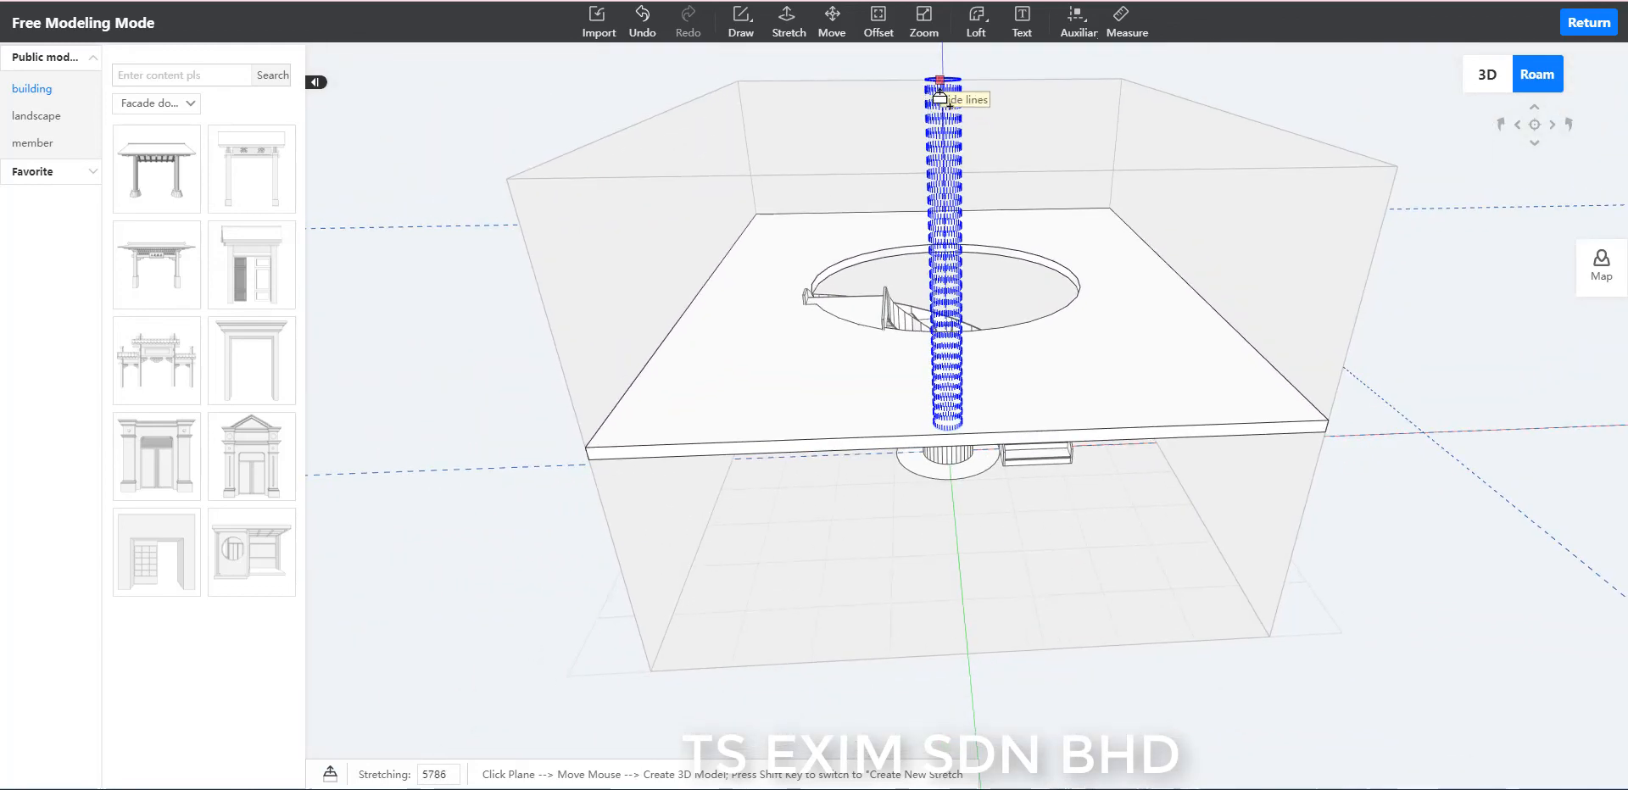
Finish stretching the central column upward to a height of about 5790, well above the upper floor slab.
click(940, 96)
scroll(1148, 476, up, 5)
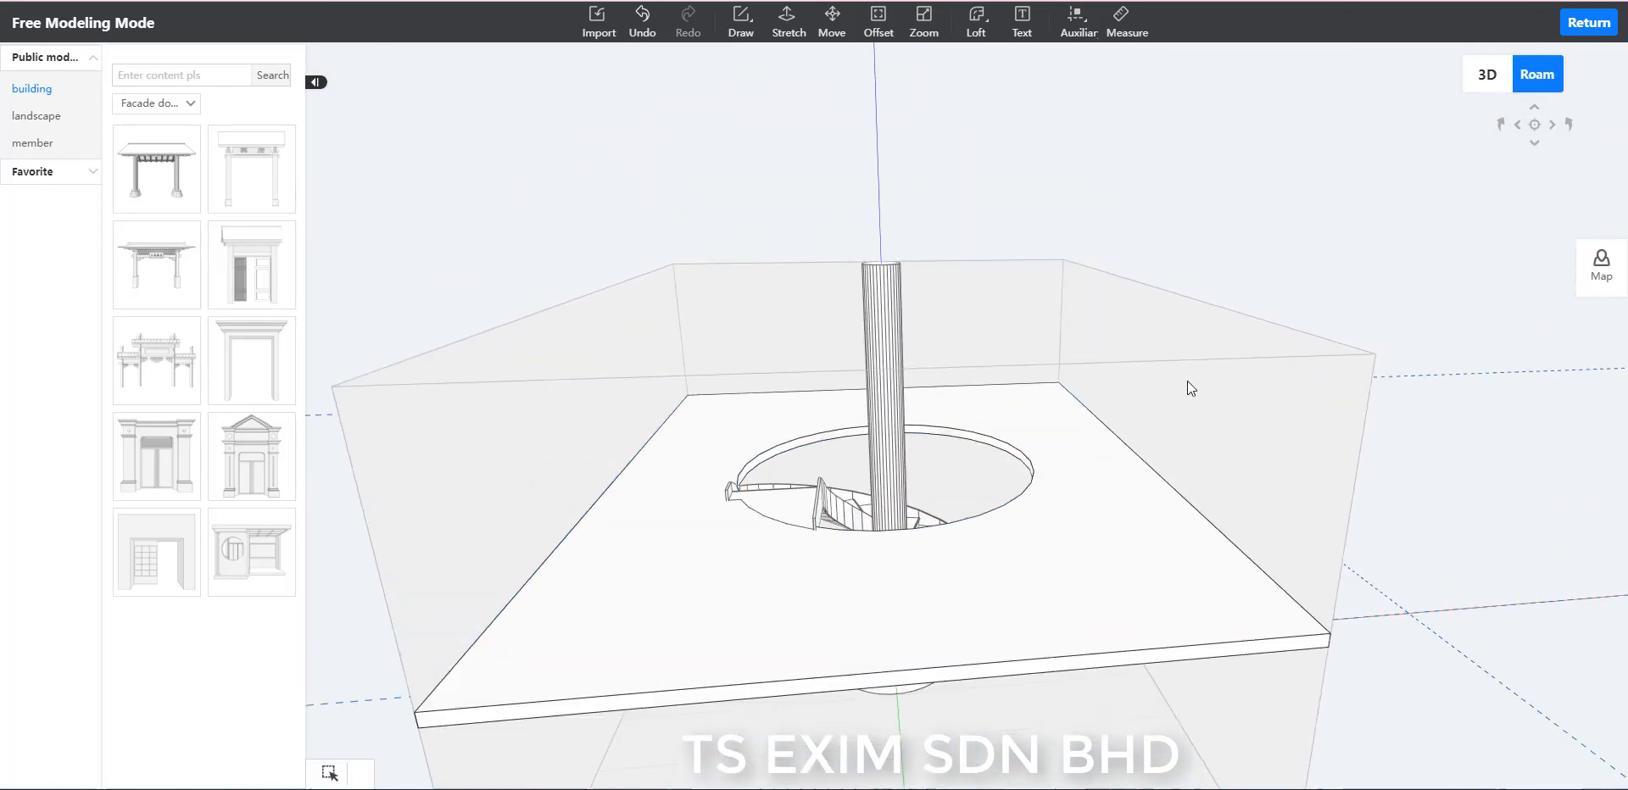
drag(1148, 475, 1187, 381)
right_drag(1181, 409, 1159, 562)
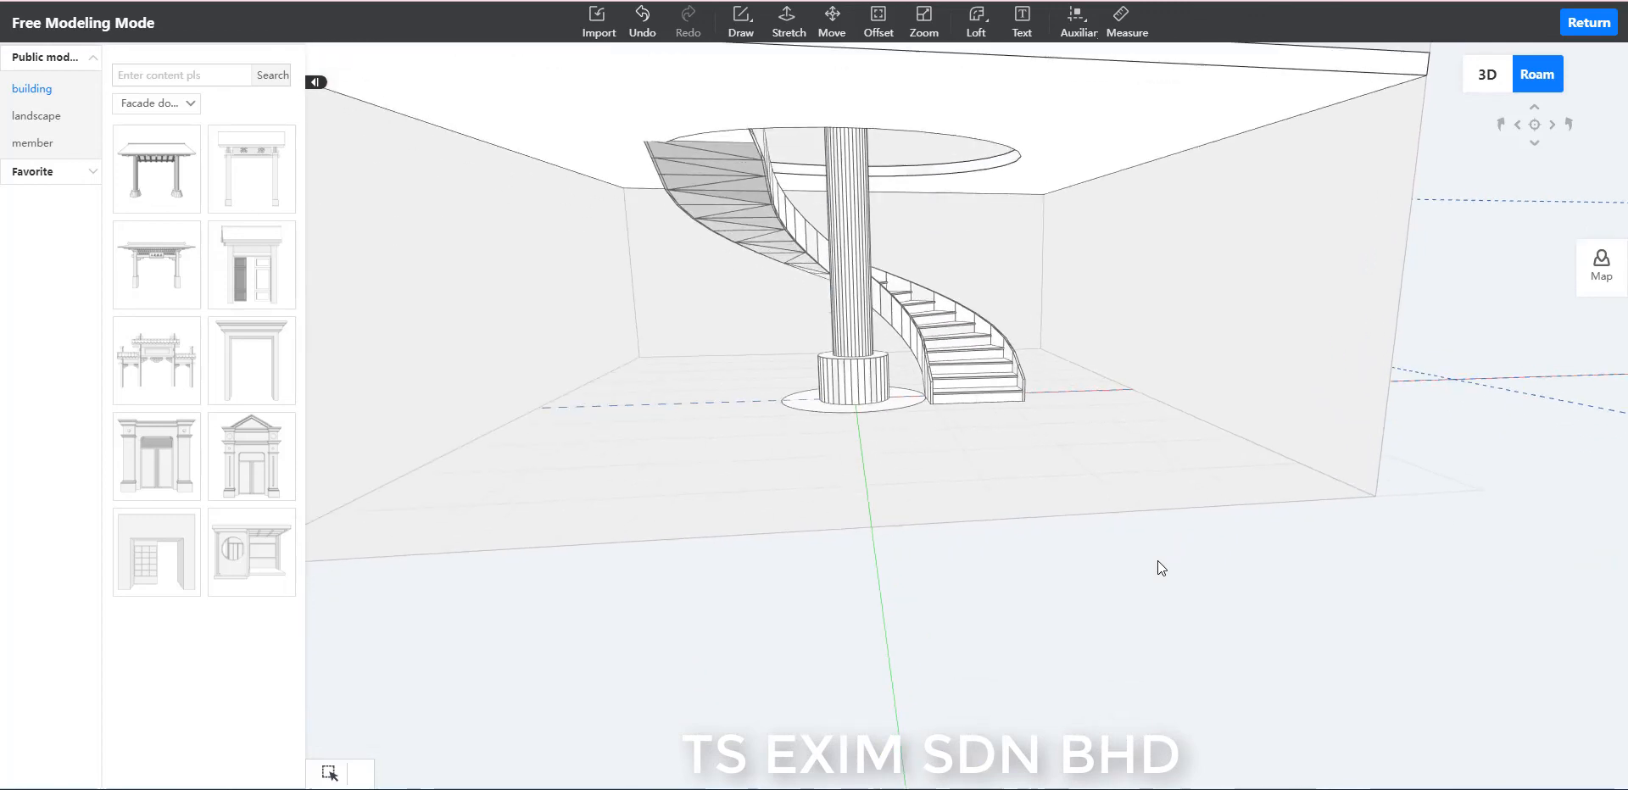
Delete the flat ring-shaped ground face surrounding the base of the central column.
scroll(1158, 559, up, 1)
drag(1183, 505, 1266, 461)
scroll(1256, 492, up, 3)
right_drag(1232, 531, 1138, 510)
drag(1139, 510, 1114, 581)
scroll(1121, 589, up, 2)
right_drag(1145, 615, 1072, 646)
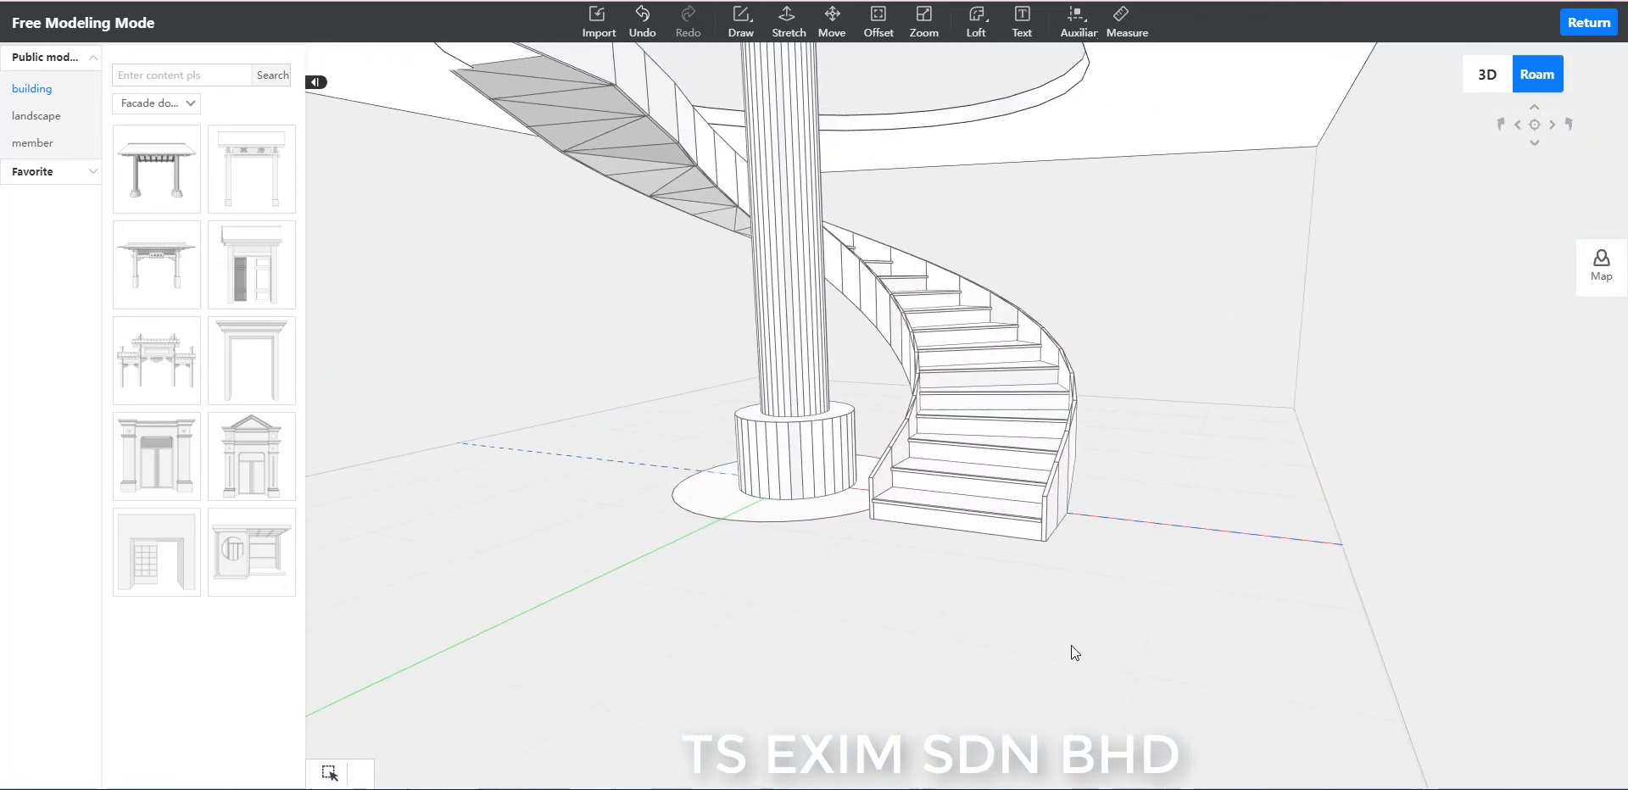
drag(1071, 646, 1257, 629)
click(783, 507)
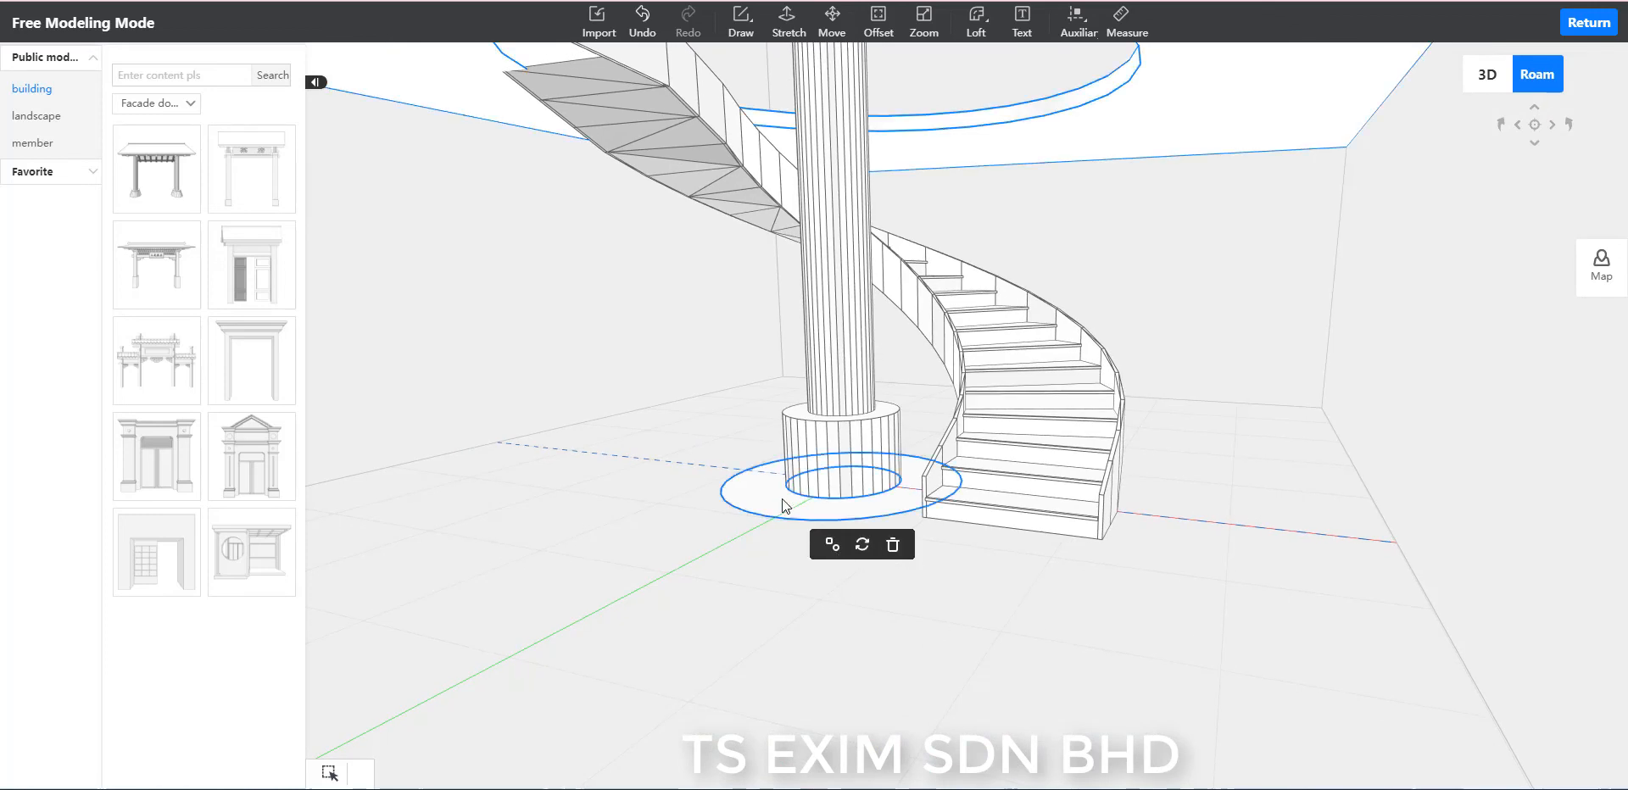
click(782, 500)
click(867, 545)
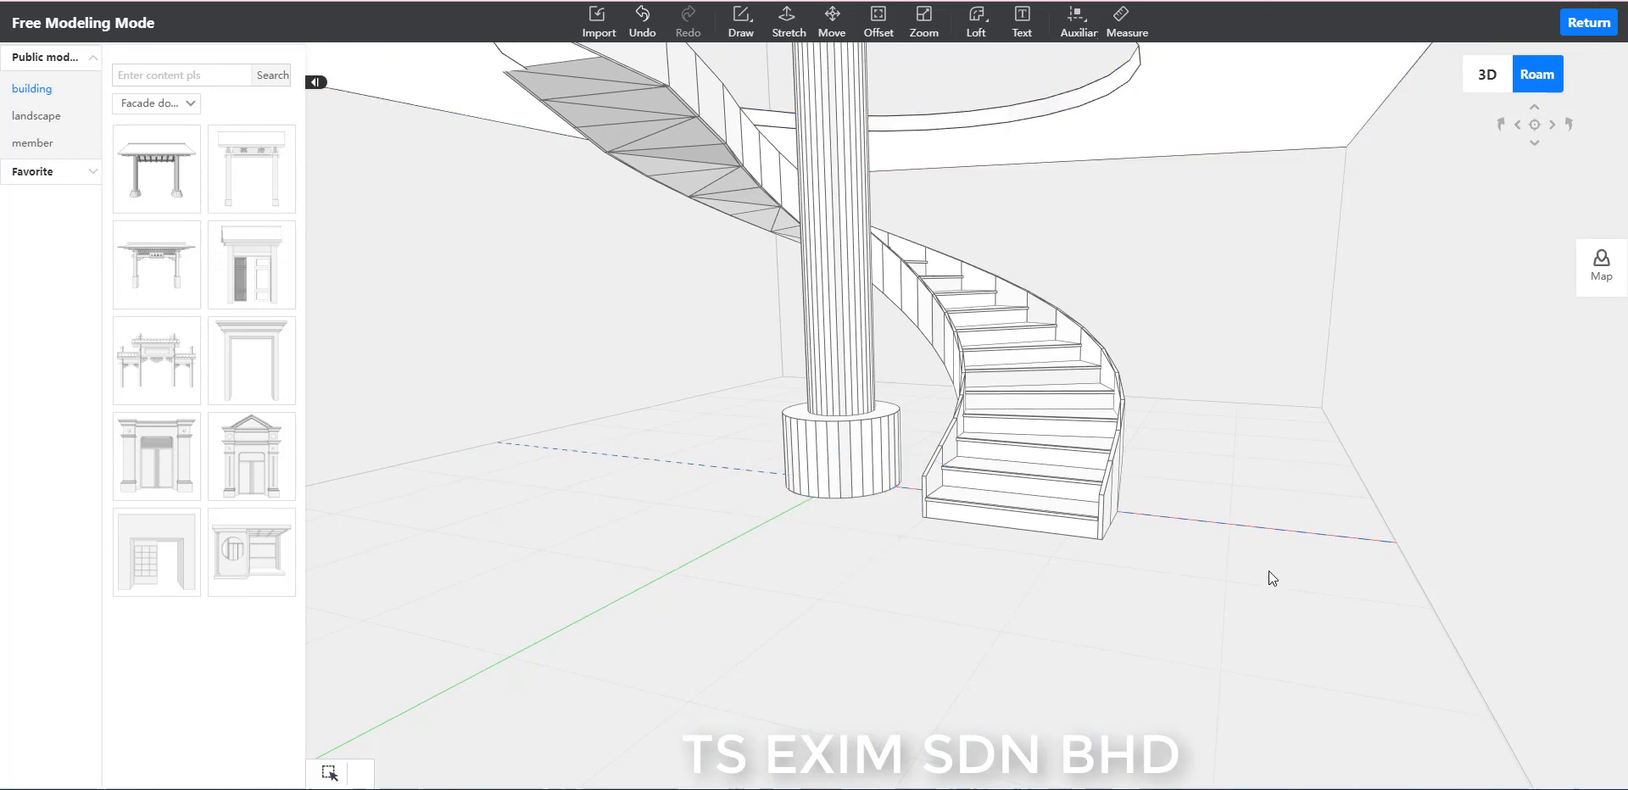
Stretch the ring-shaped top face of the column's wide base upward by 300.
scroll(1268, 571, down, 2)
drag(1268, 571, 1252, 543)
scroll(1252, 543, up, 3)
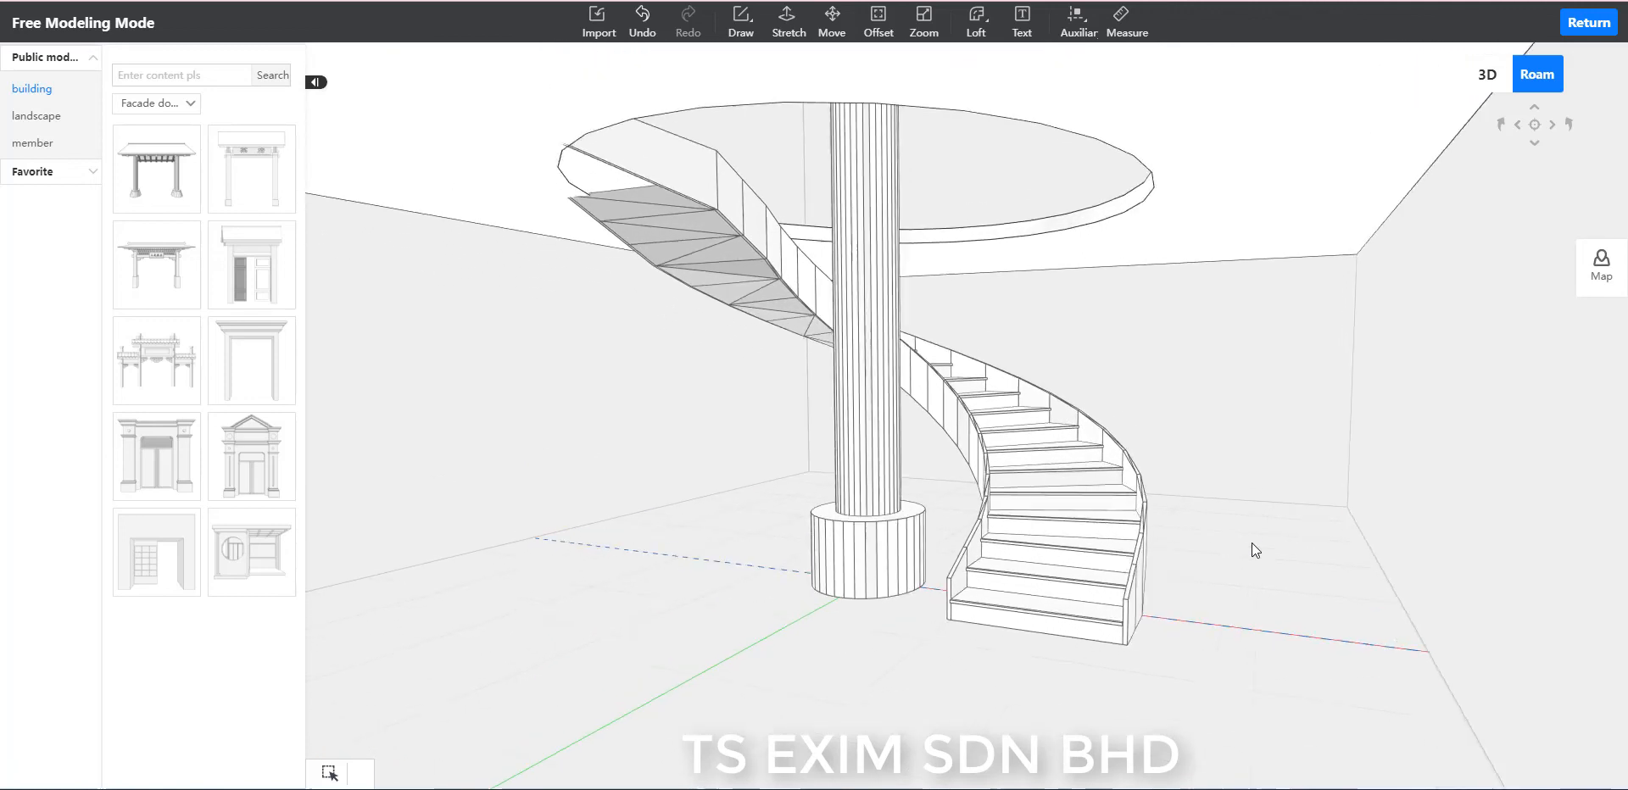
click(794, 39)
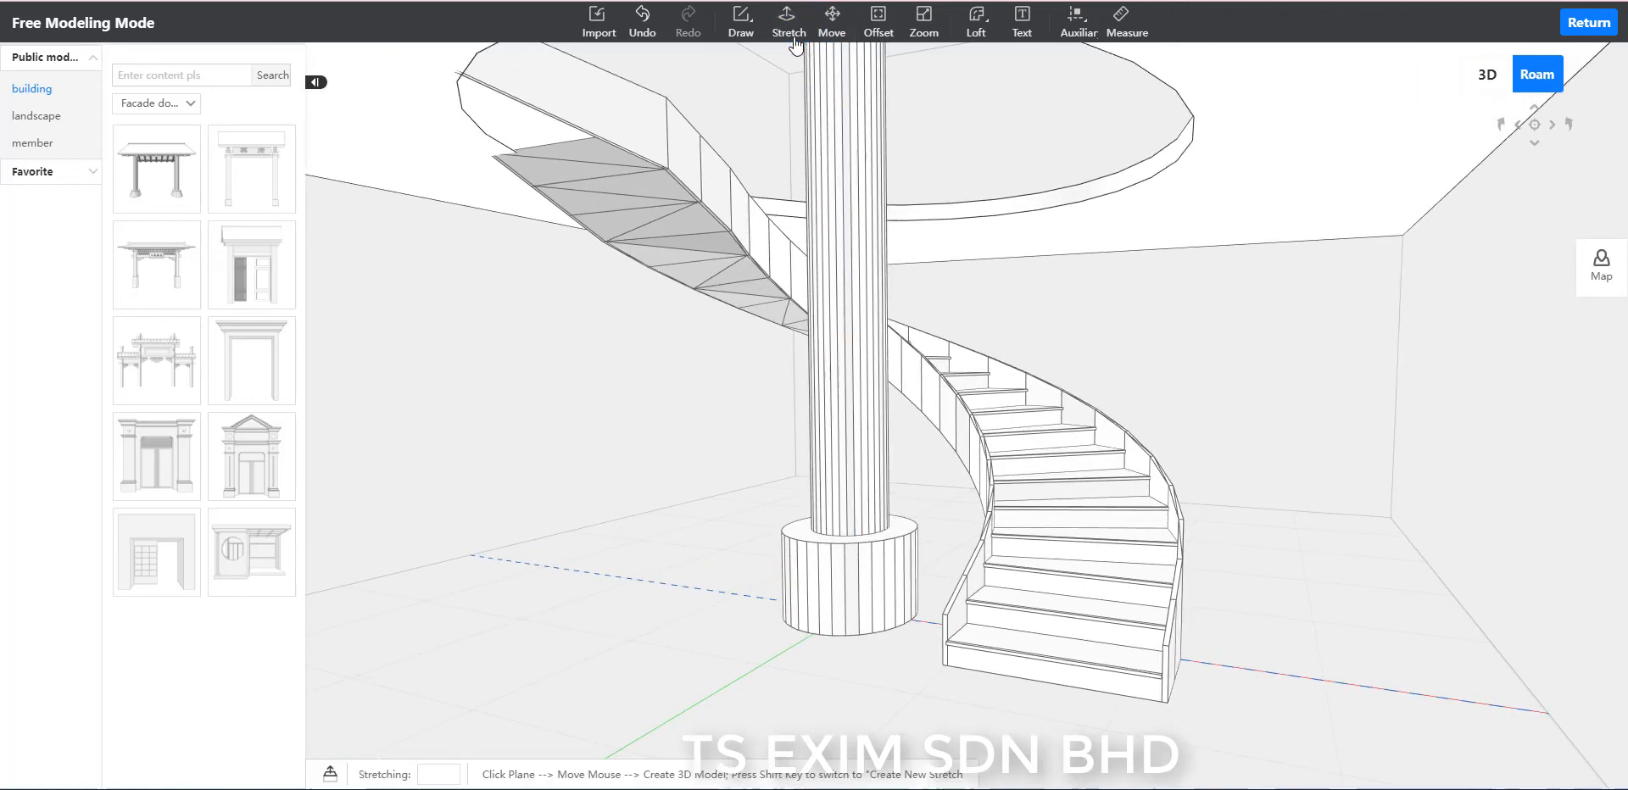
key(Escape)
click(789, 24)
scroll(679, 514, up, 3)
scroll(677, 518, up, 2)
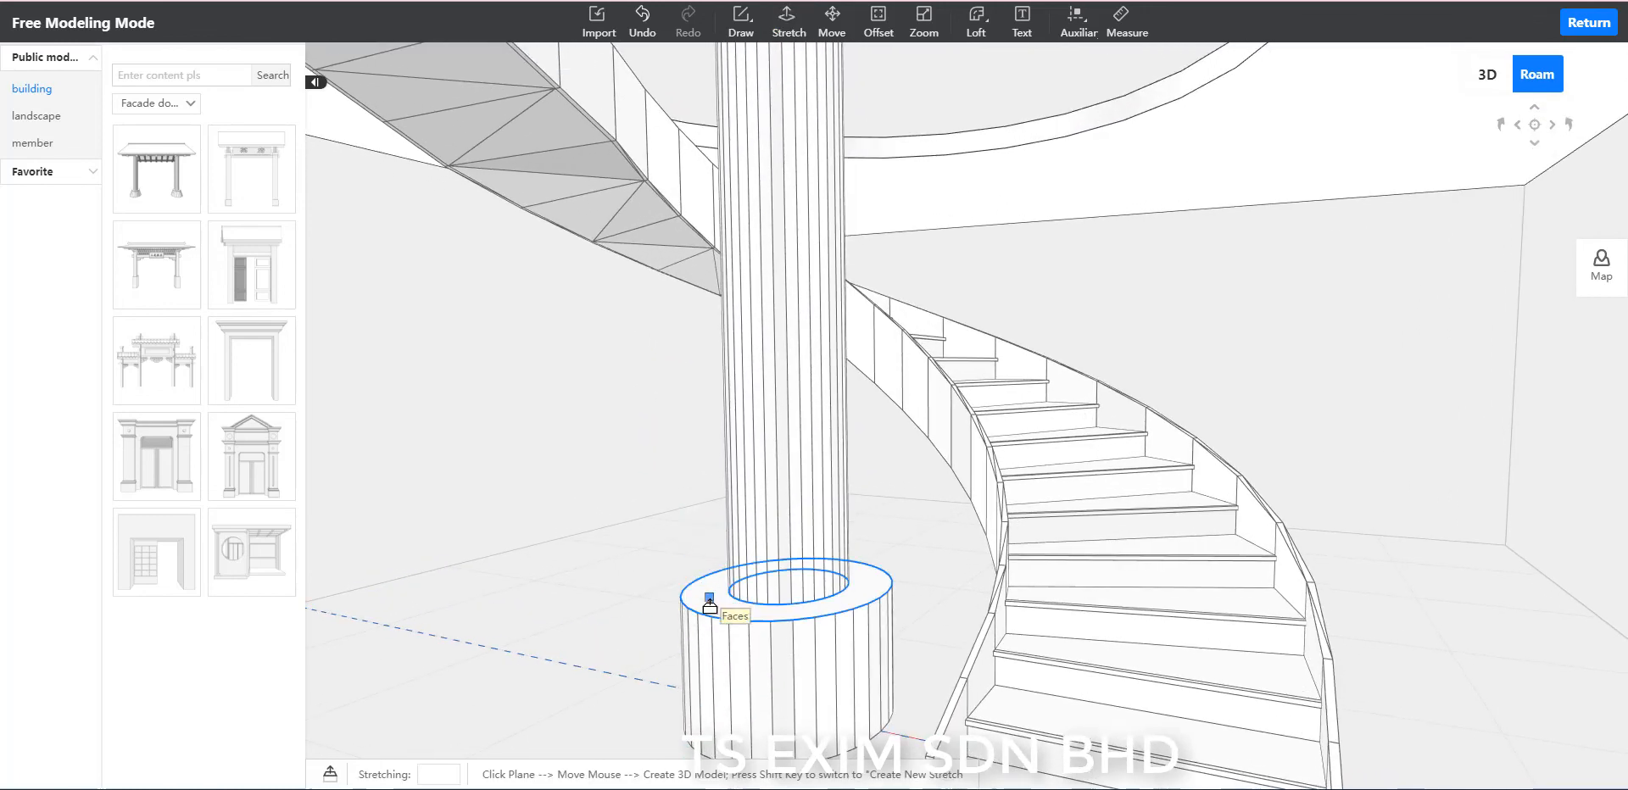
click(710, 605)
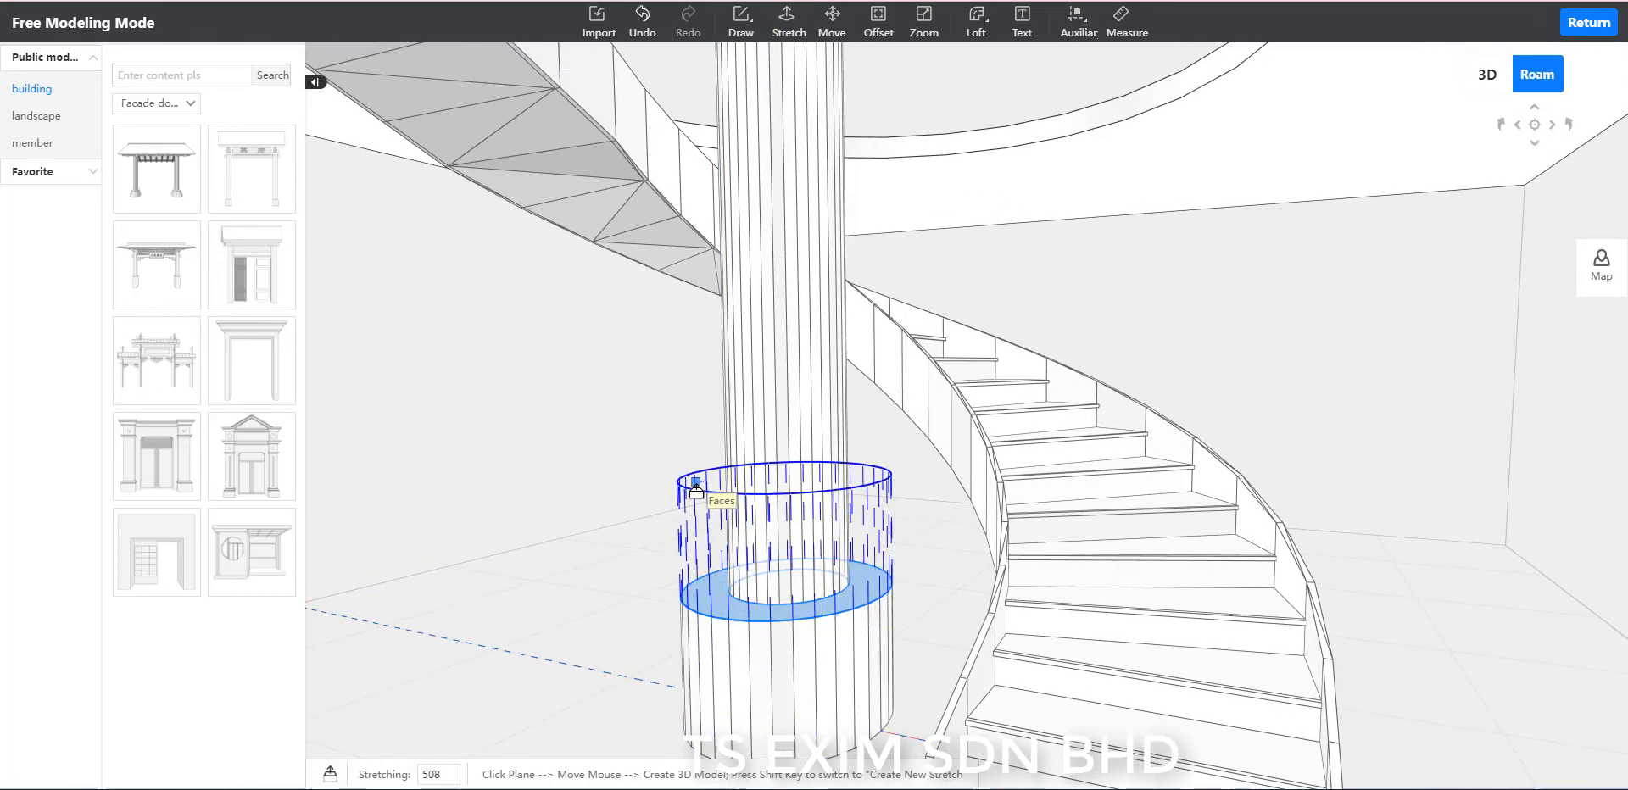
key(Return)
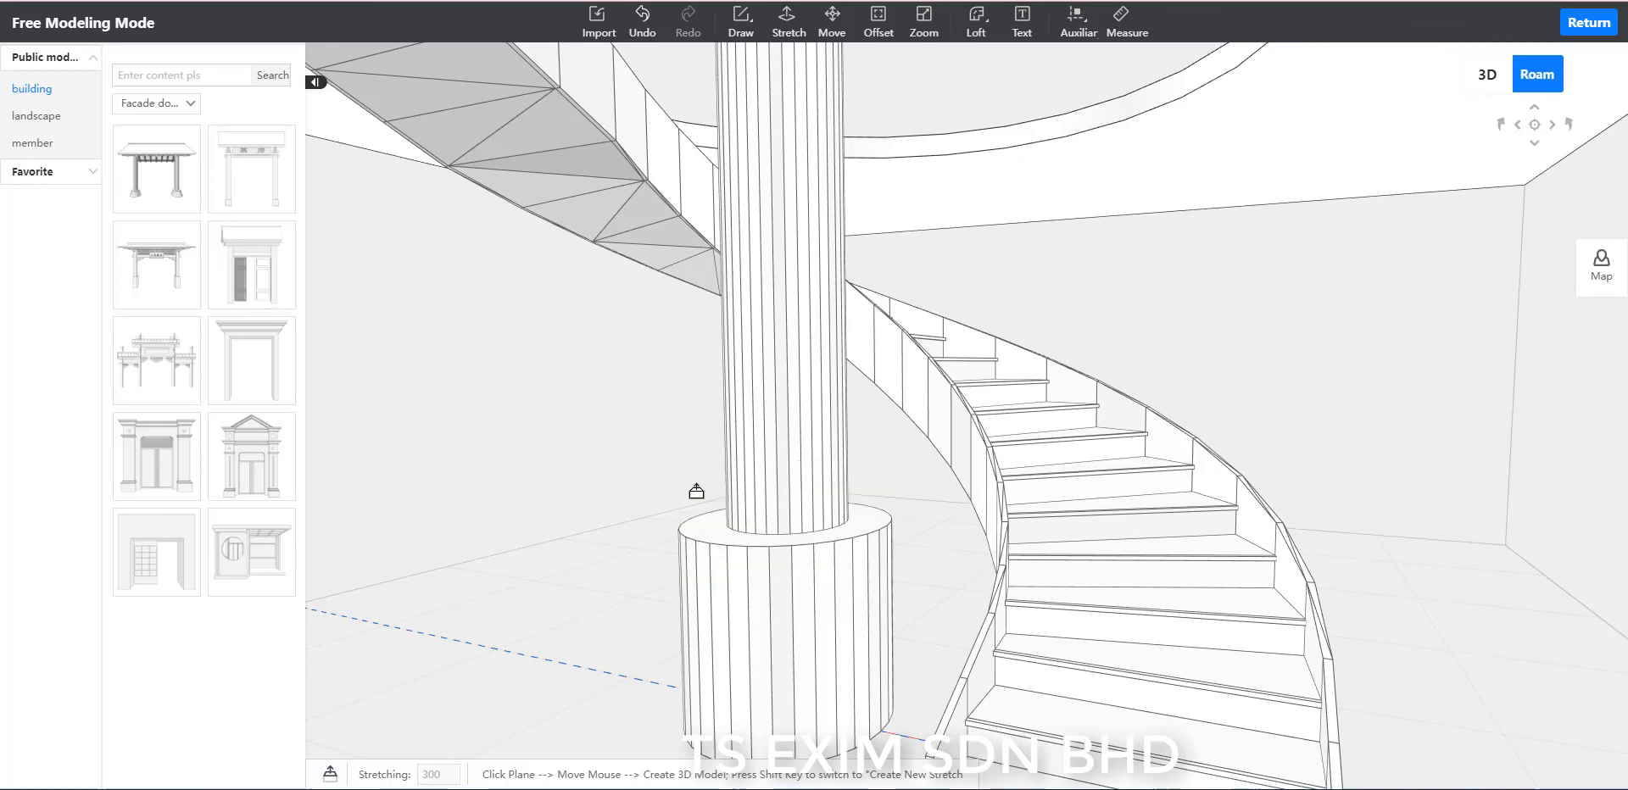
key(Escape)
scroll(835, 464, down, 5)
right_drag(1347, 622, 1291, 658)
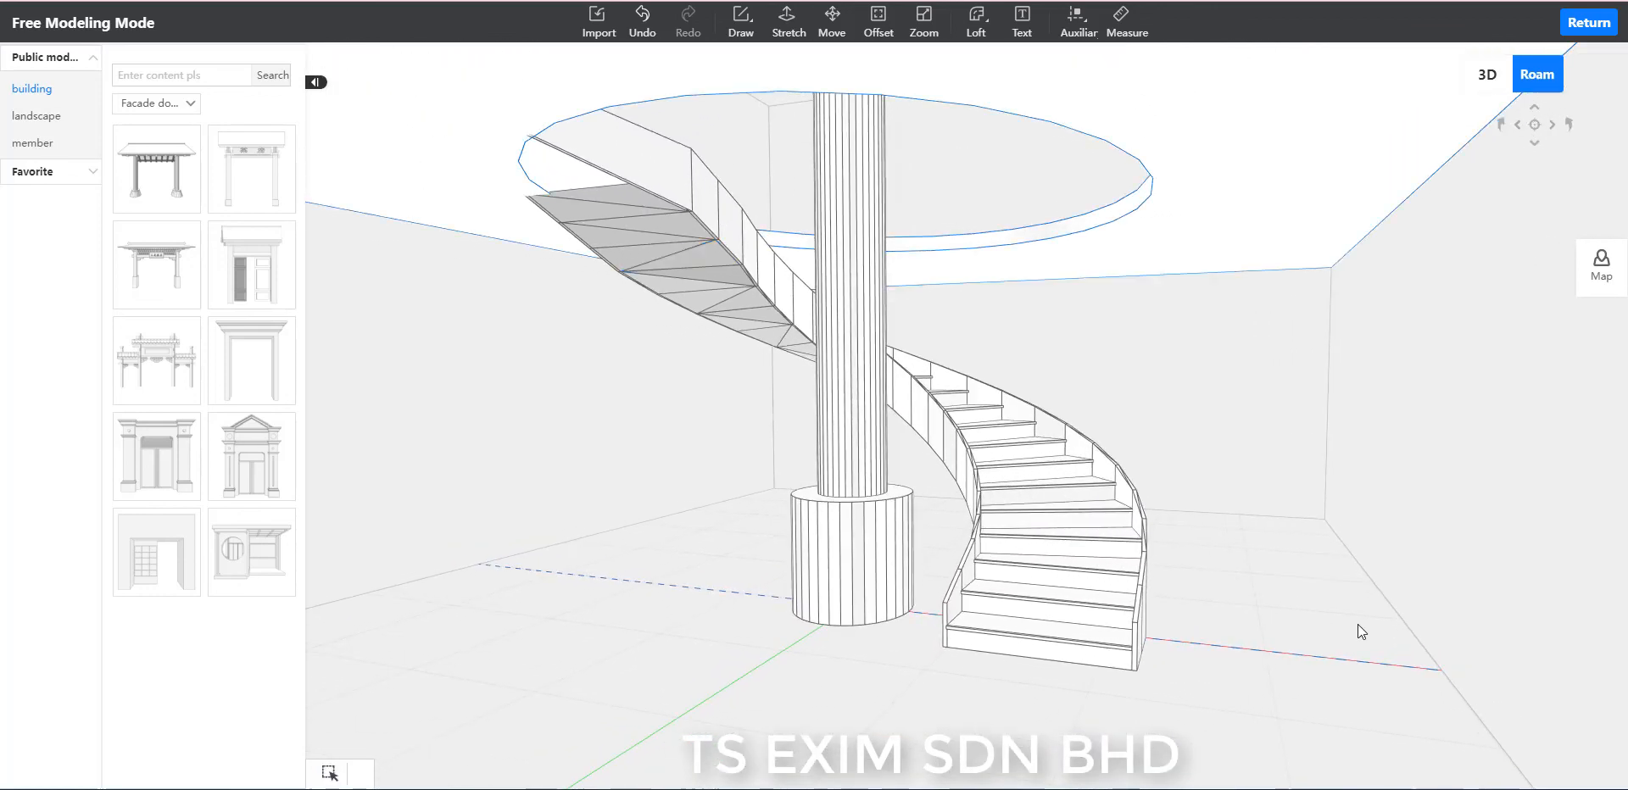
right_drag(1436, 657, 1357, 577)
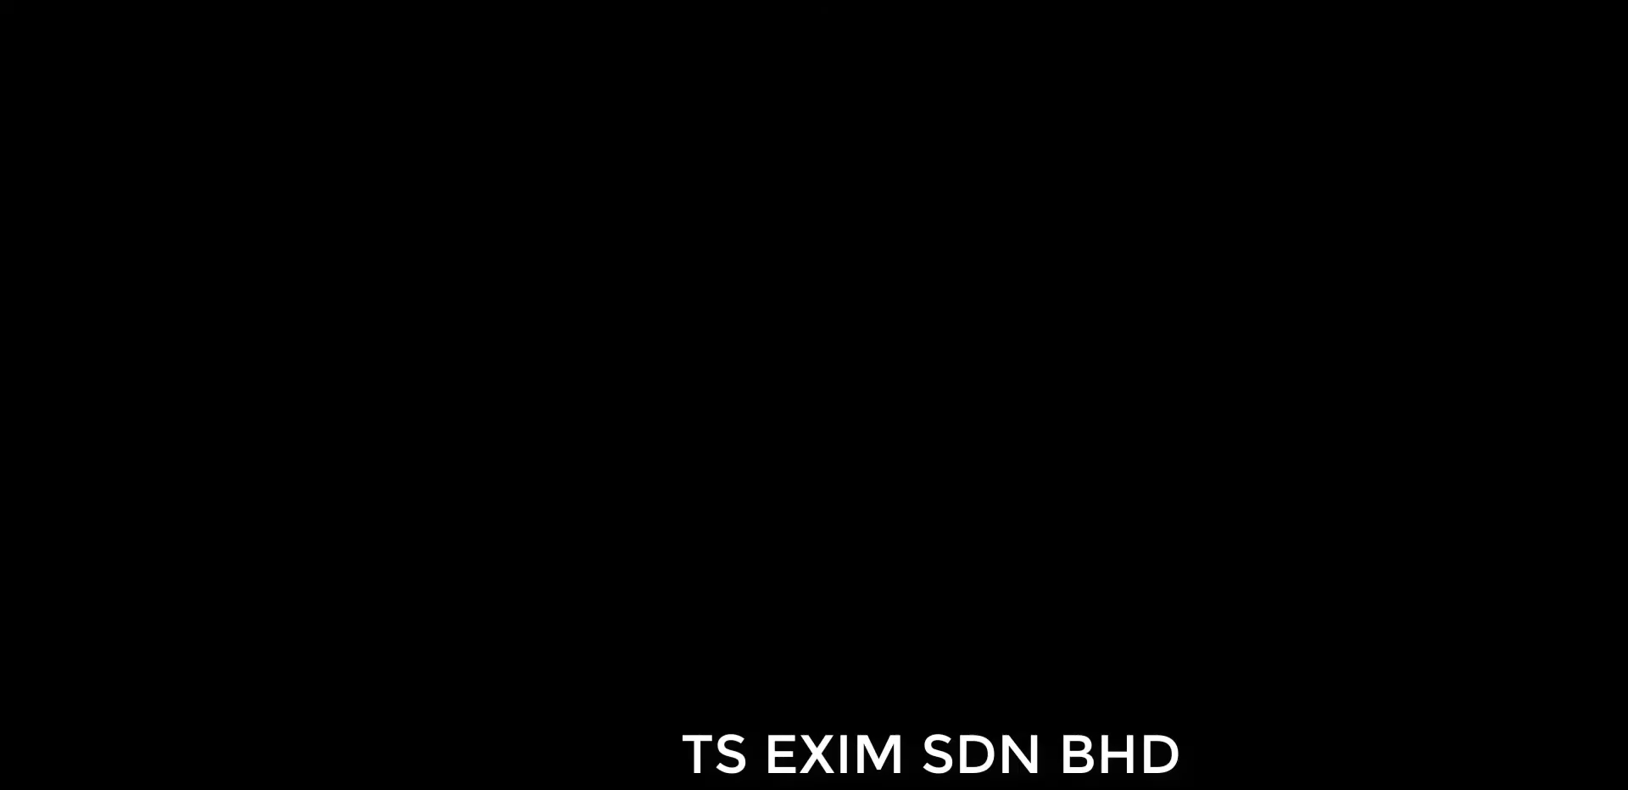